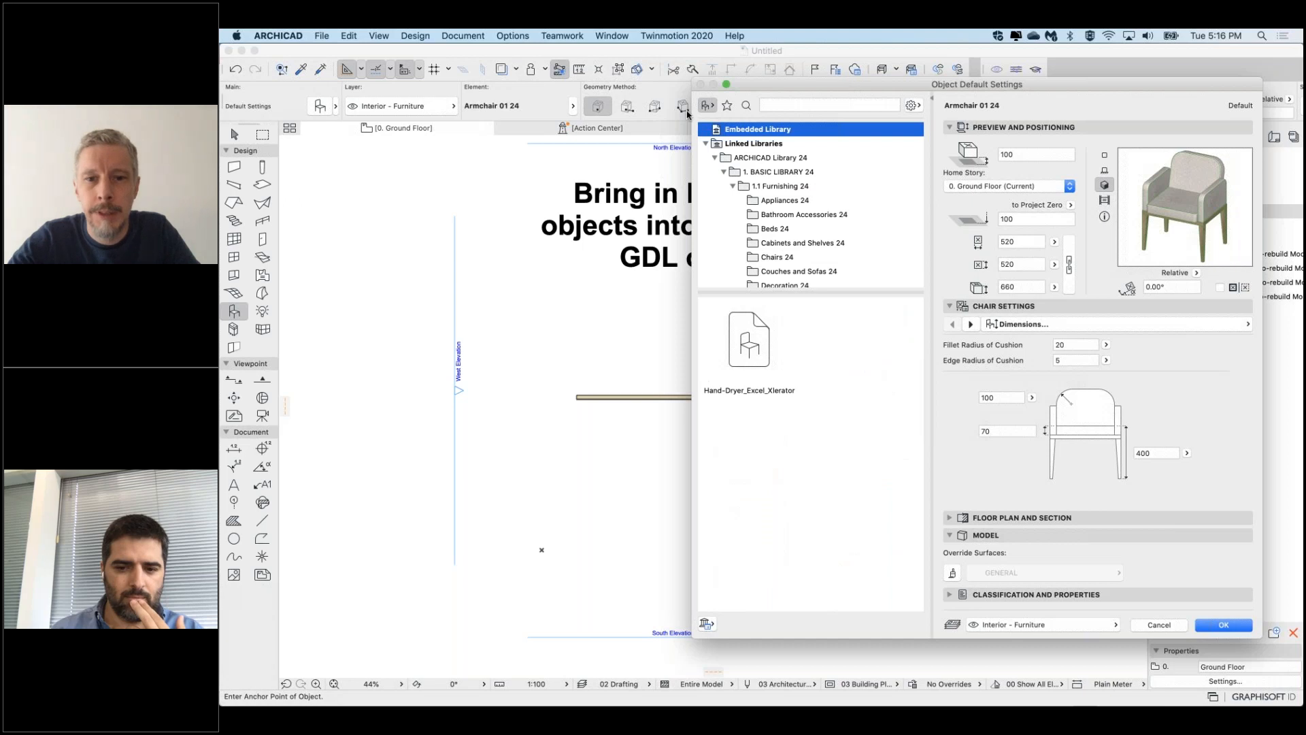
# Place the Hand-Dryer_Excel_Xlerator object from the Embedded Library on the Ground Floor plan
pyautogui.click(535, 363)
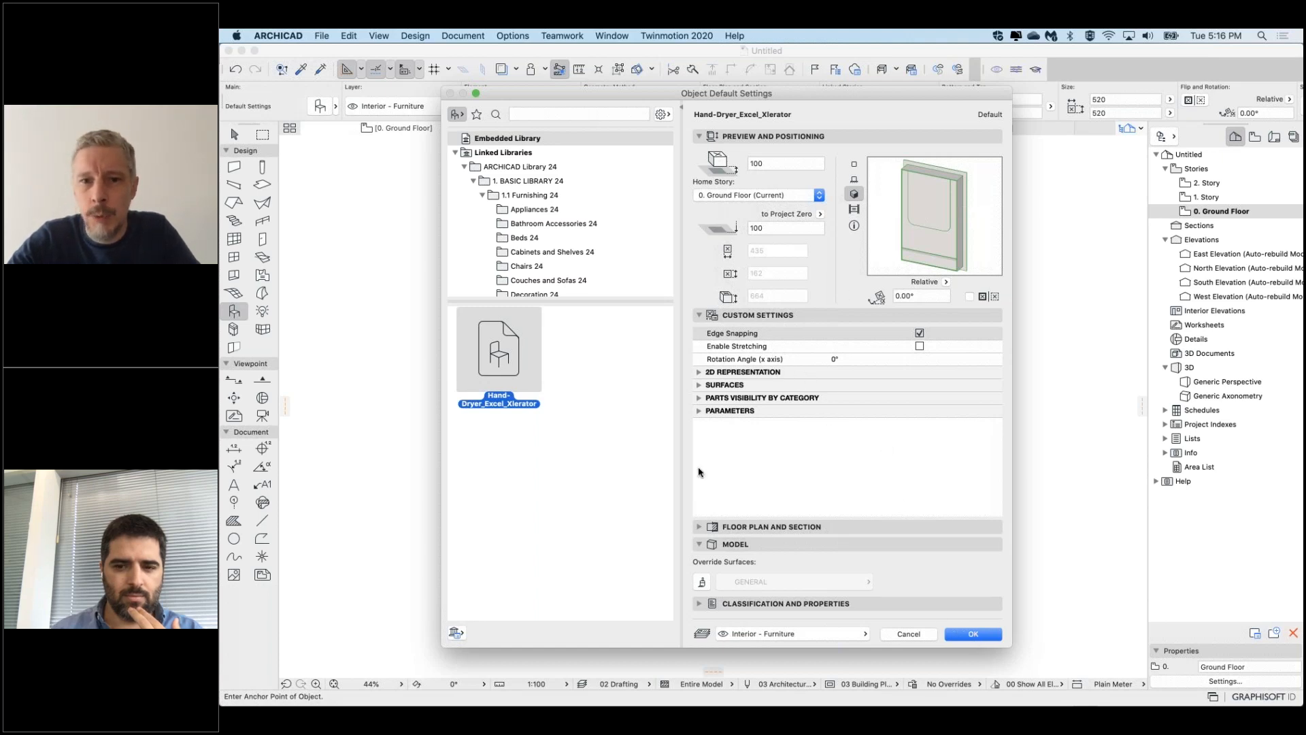
pyautogui.click(979, 631)
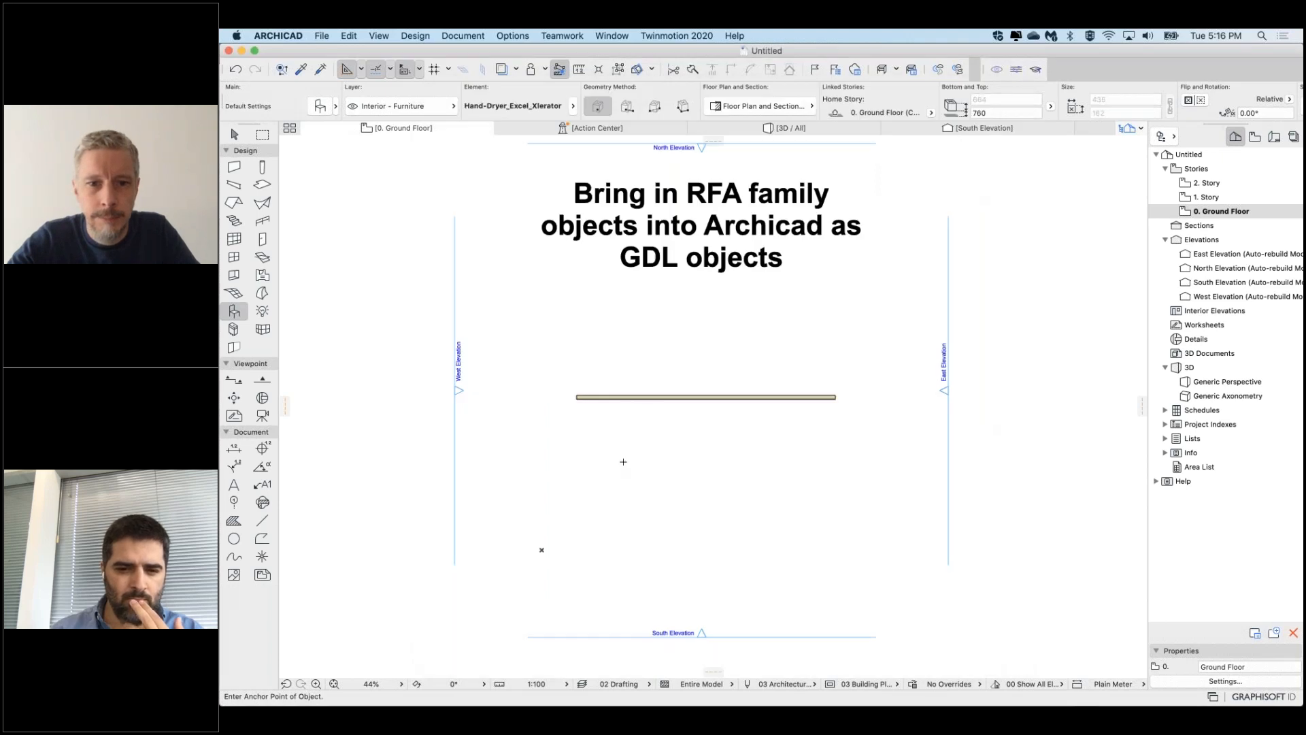
pyautogui.scroll(10, 623, 462)
pyautogui.click(651, 429)
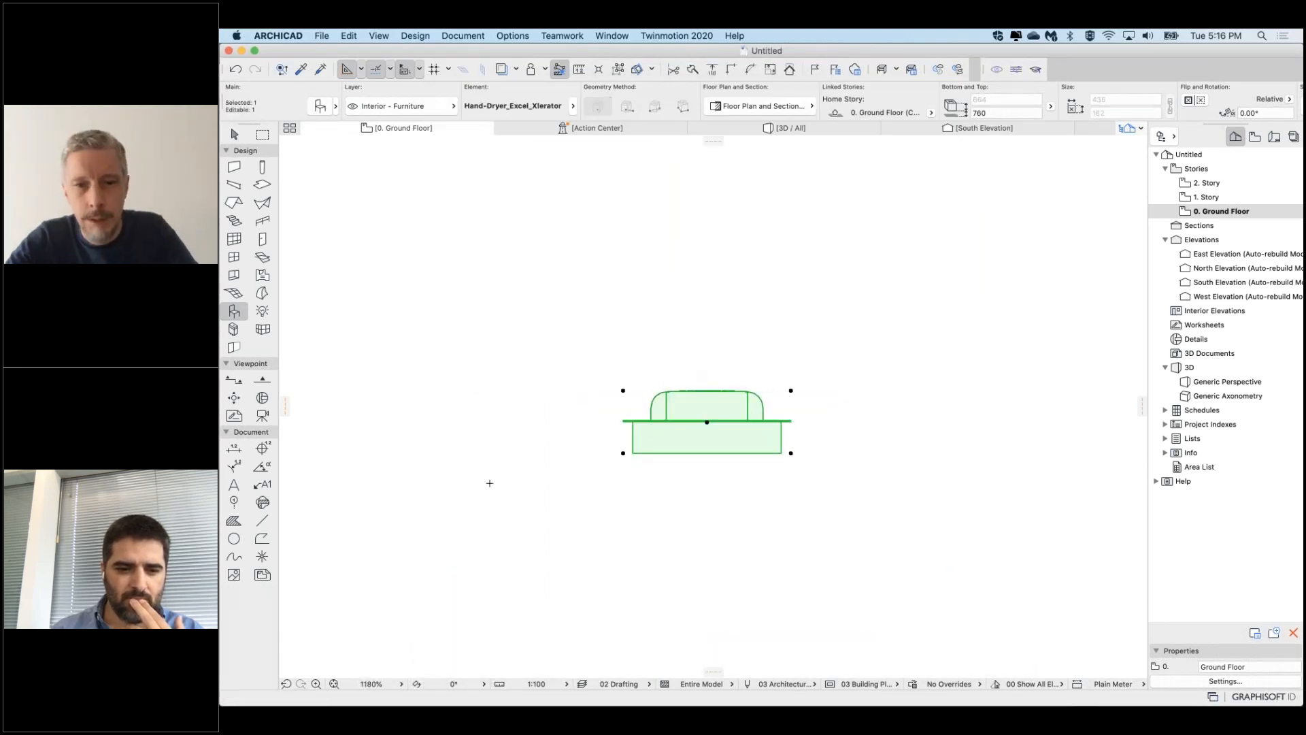
# Show the placed hand dryer in the 3D view and inspect its geometry from the front
pyautogui.press('F5')
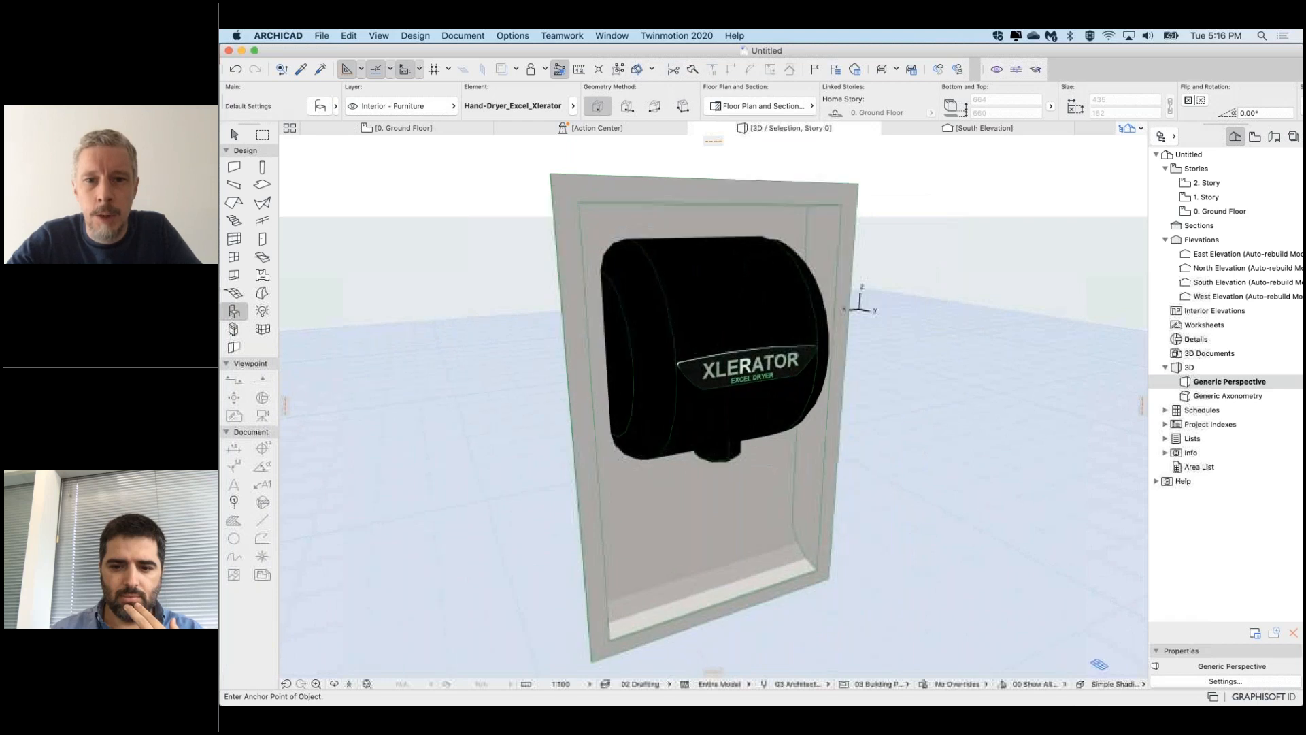
pyautogui.keyDown('shift'); pyautogui.moveTo(741, 408); pyautogui.dragTo(801, 278, button='middle'); pyautogui.keyUp('shift')
pyautogui.scroll(-2, 695, 399)
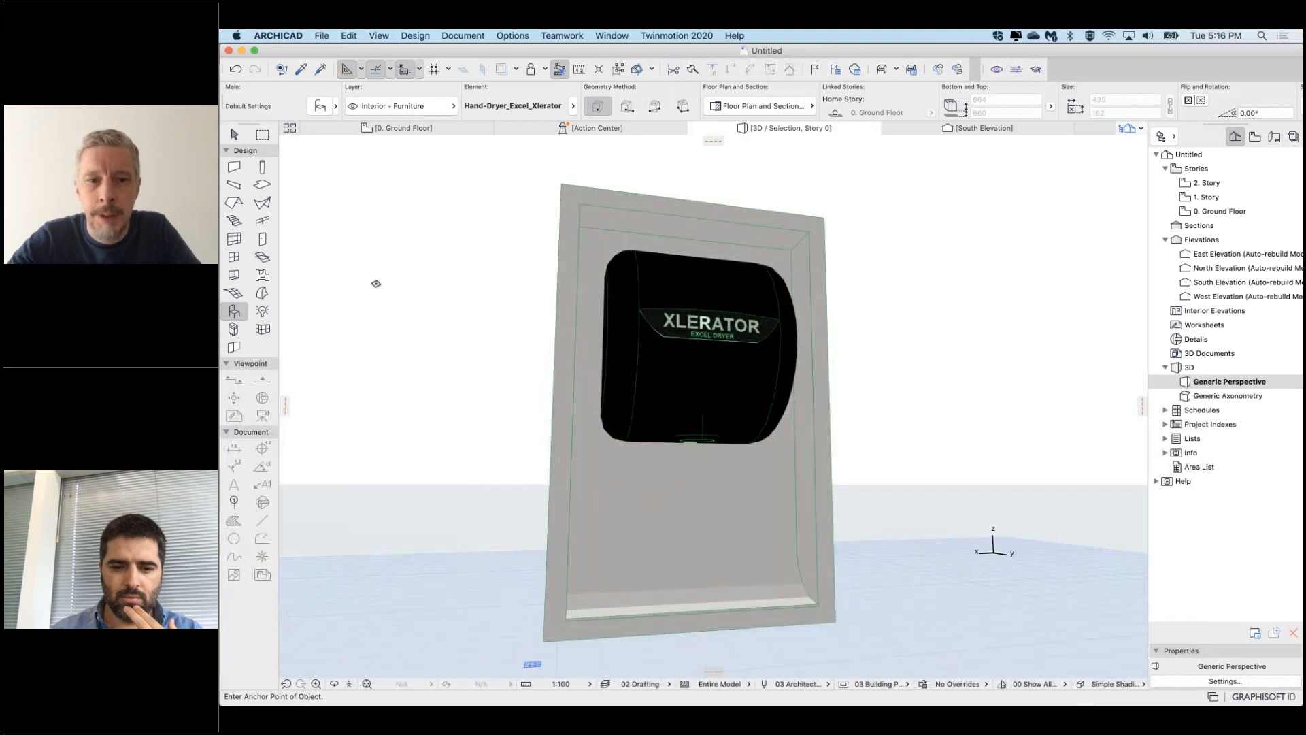
# Select the hand dryer in 3D and review its custom settings, including Edge Snapping
pyautogui.click(234, 134)
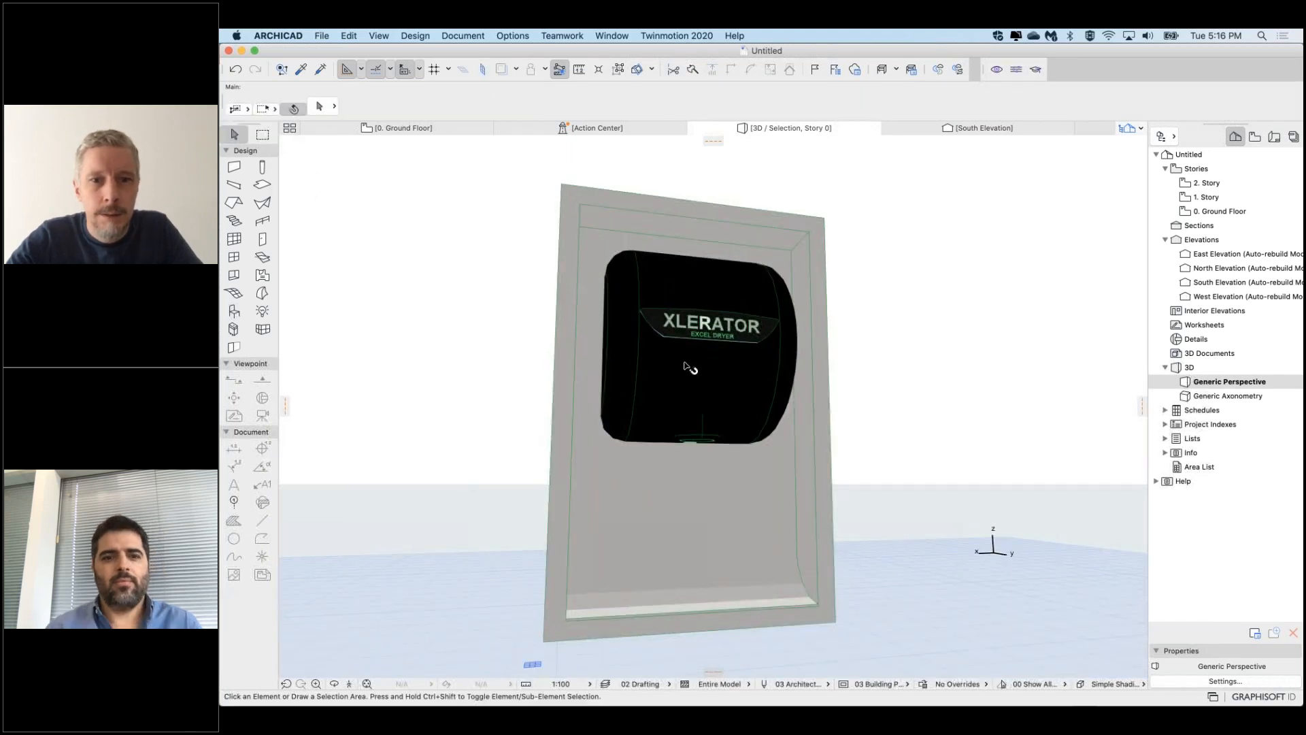
pyautogui.click(666, 409)
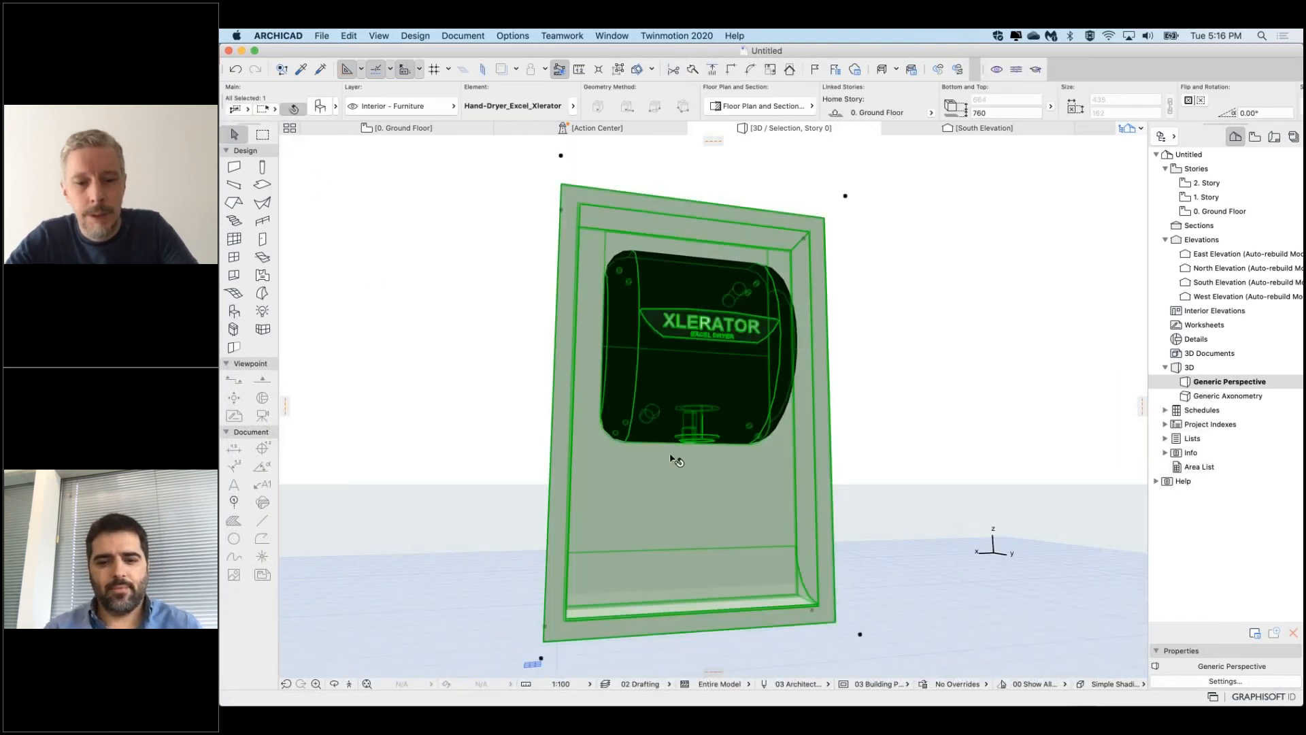
pyautogui.doubleClick(674, 436)
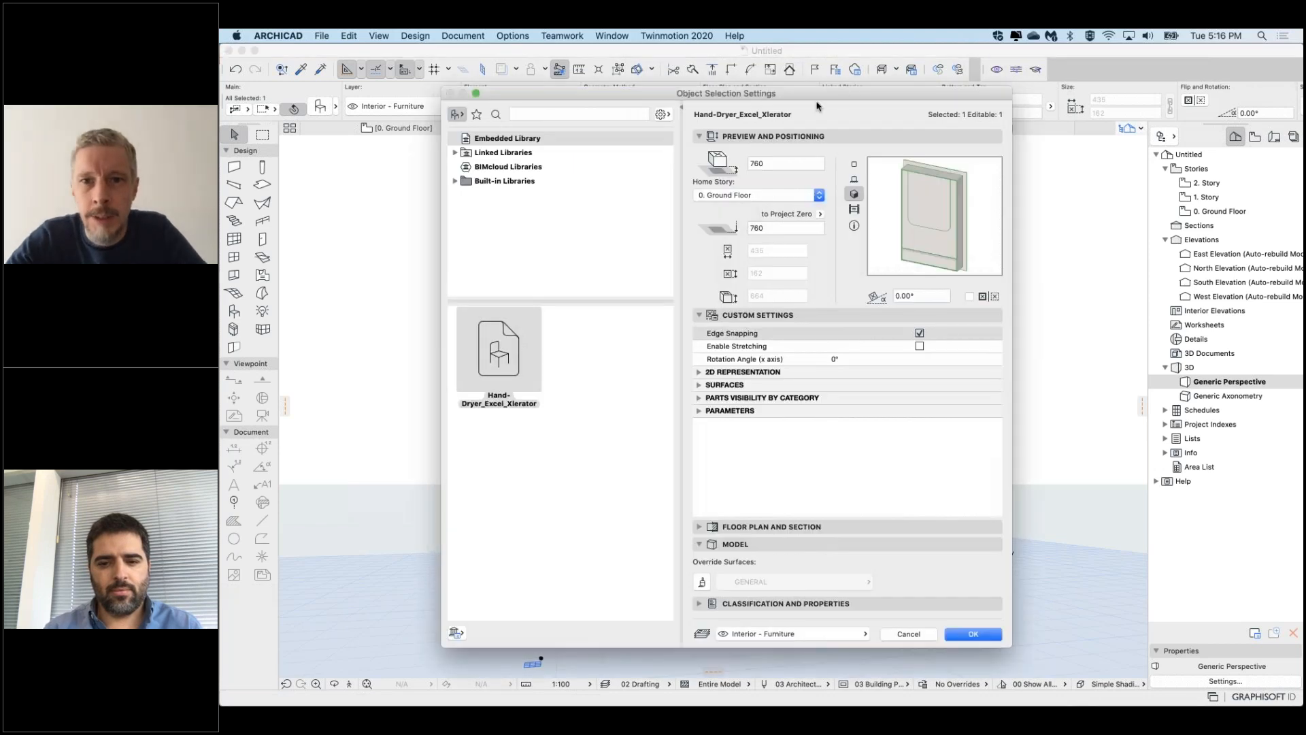
pyautogui.moveTo(798, 99); pyautogui.dragTo(698, 113)
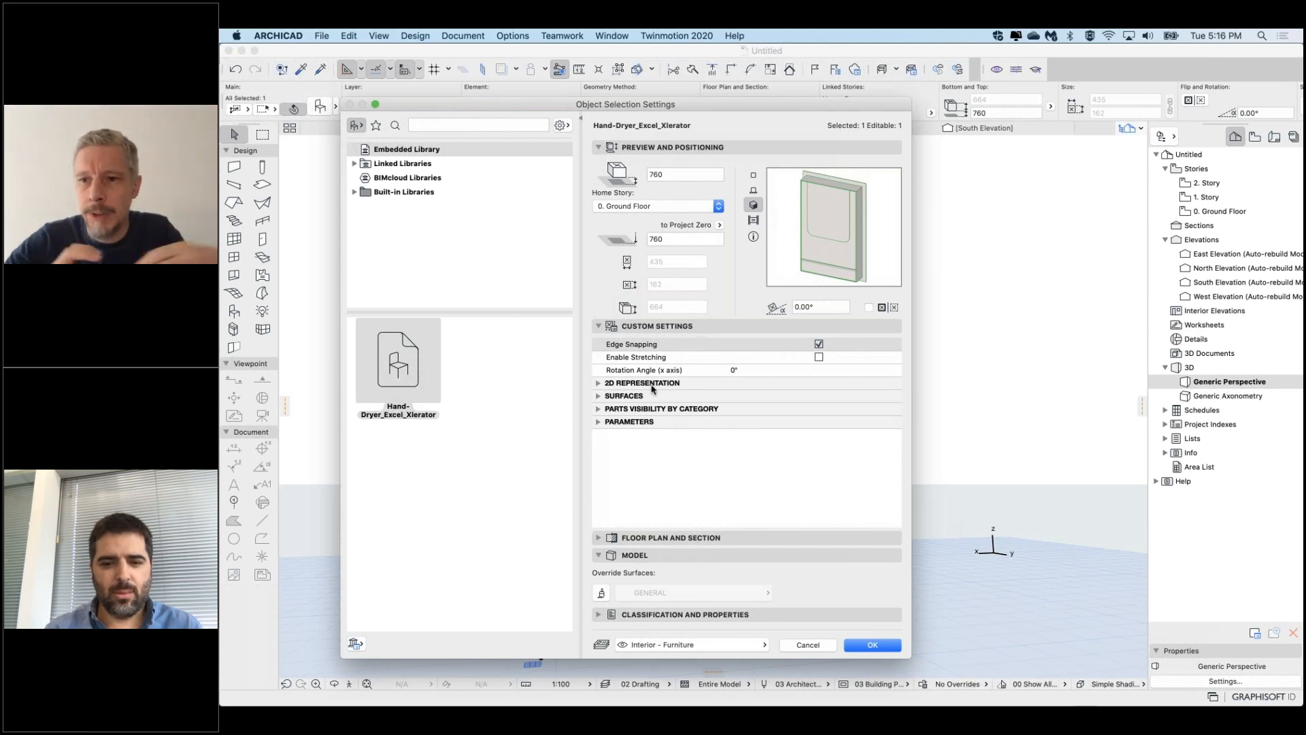
pyautogui.click(633, 345)
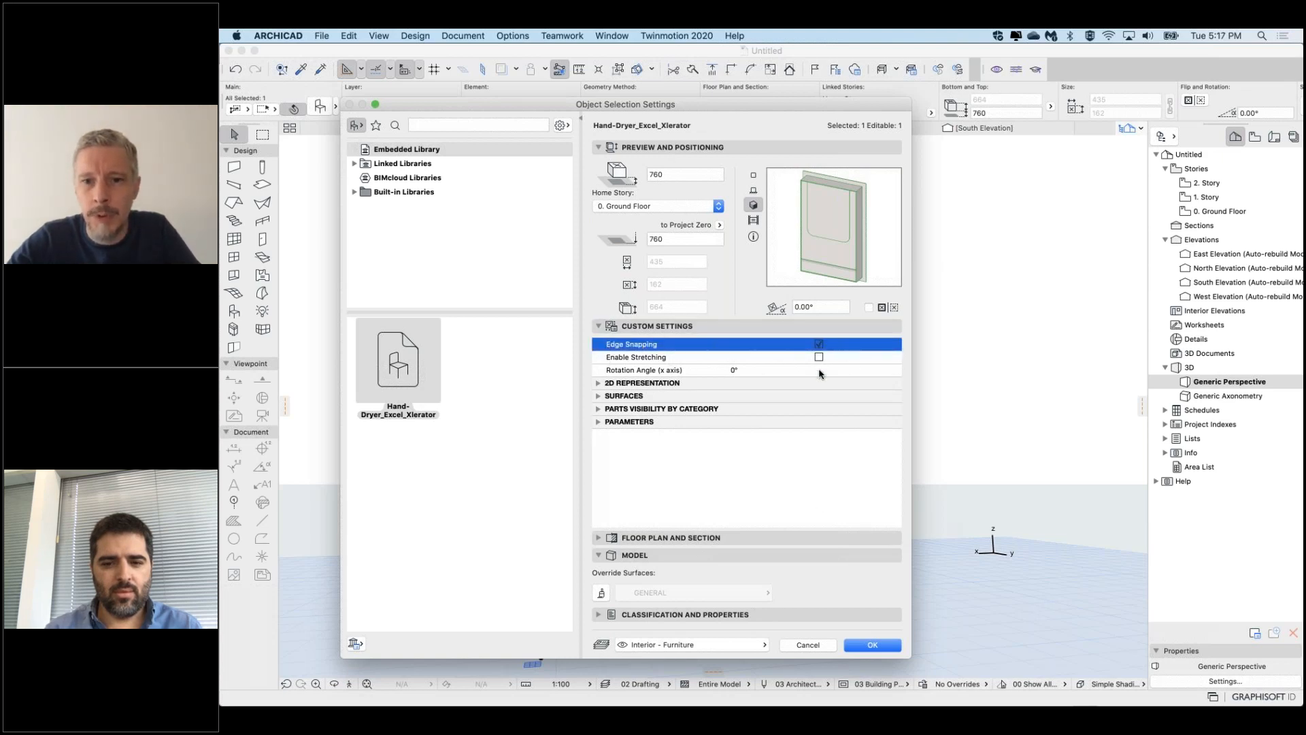
pyautogui.click(826, 646)
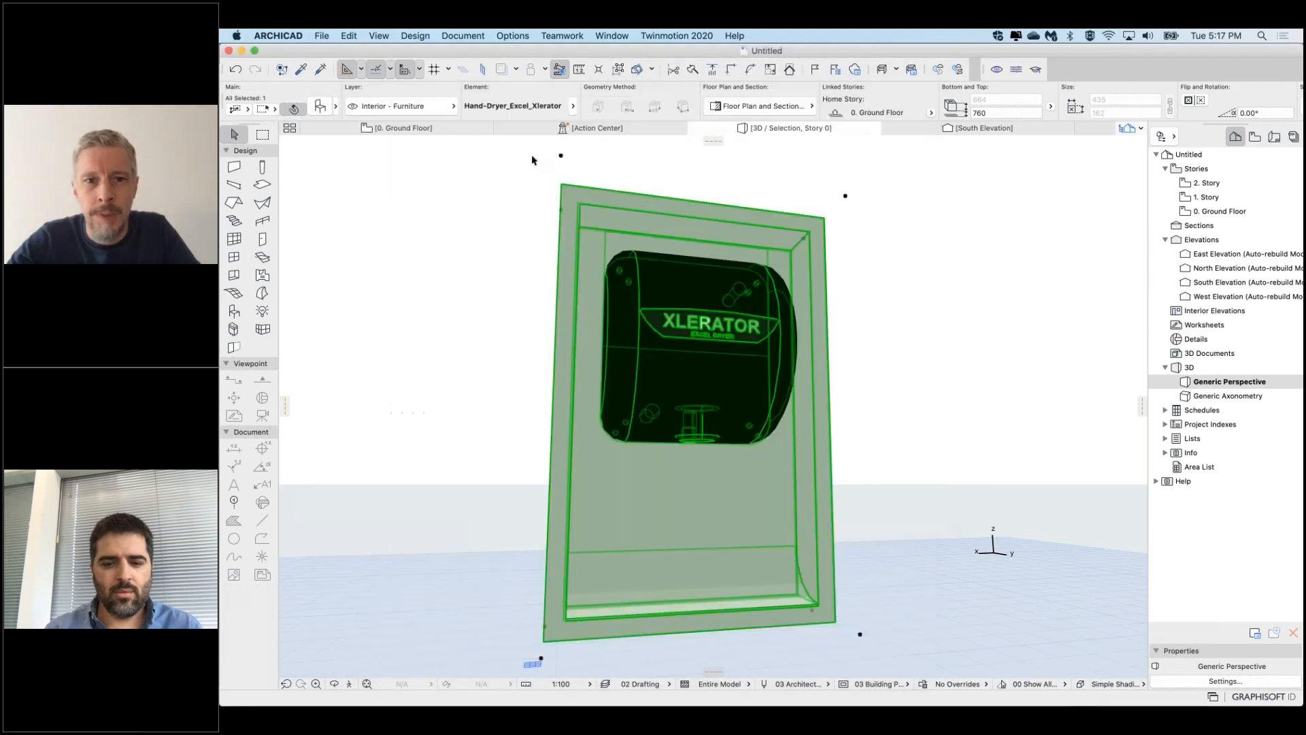
# Open the placed hand dryer's object settings from the Ground Floor plan
pyautogui.click(447, 128)
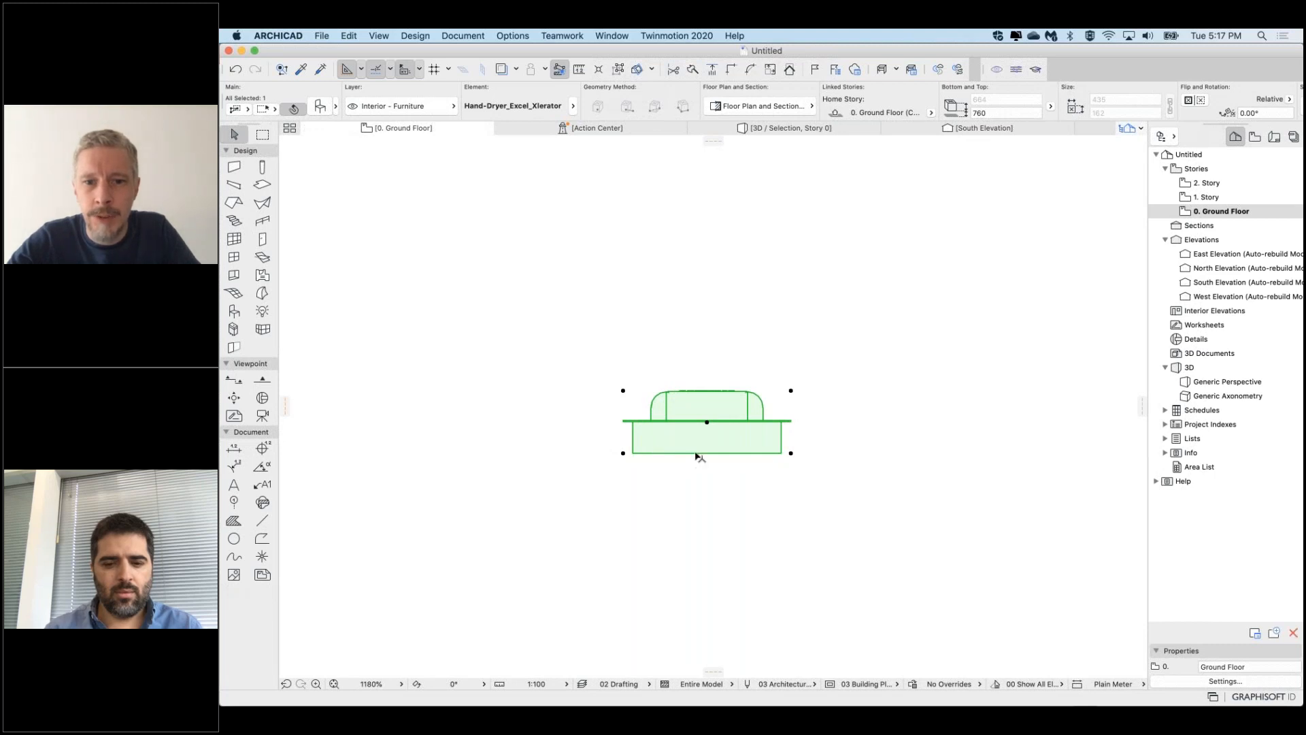
pyautogui.click(722, 431)
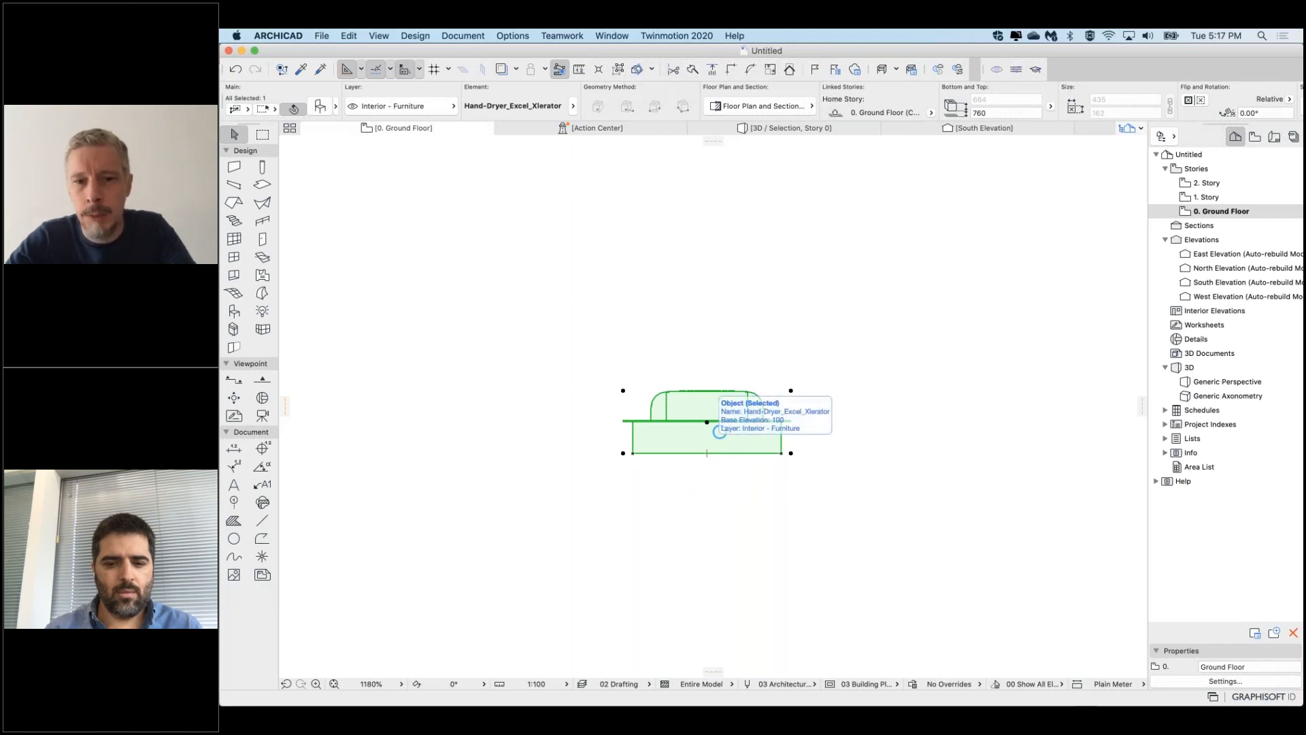
pyautogui.doubleClick(707, 452)
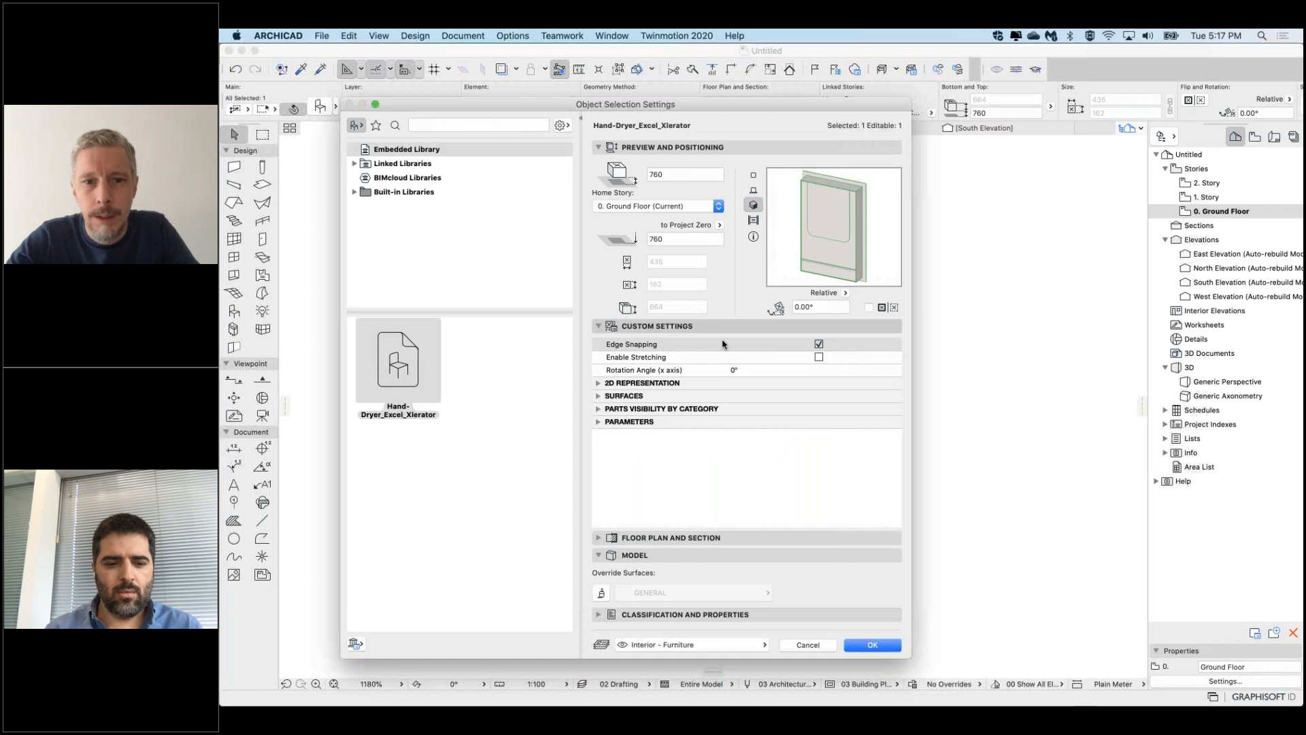
# Try stretching the hand dryer to a width of 835, and switch Enable Stretching back off
pyautogui.click(615, 361)
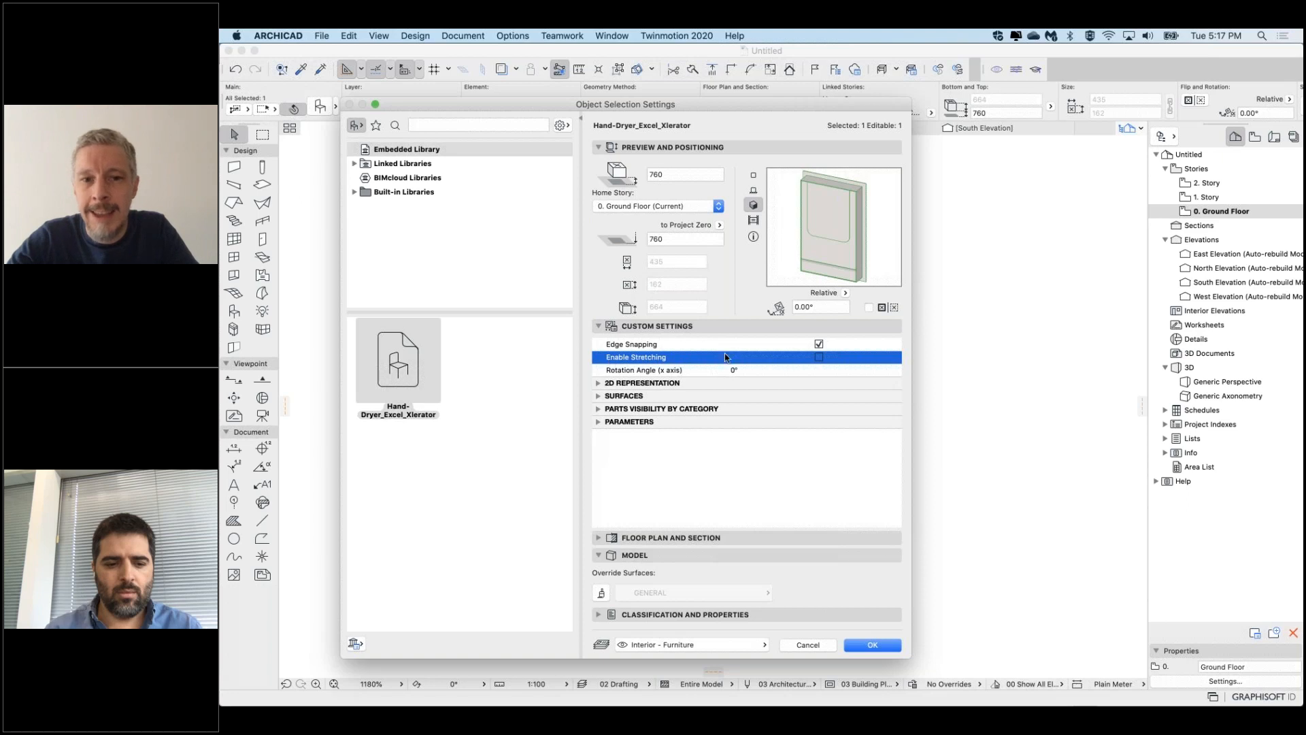
pyautogui.click(818, 358)
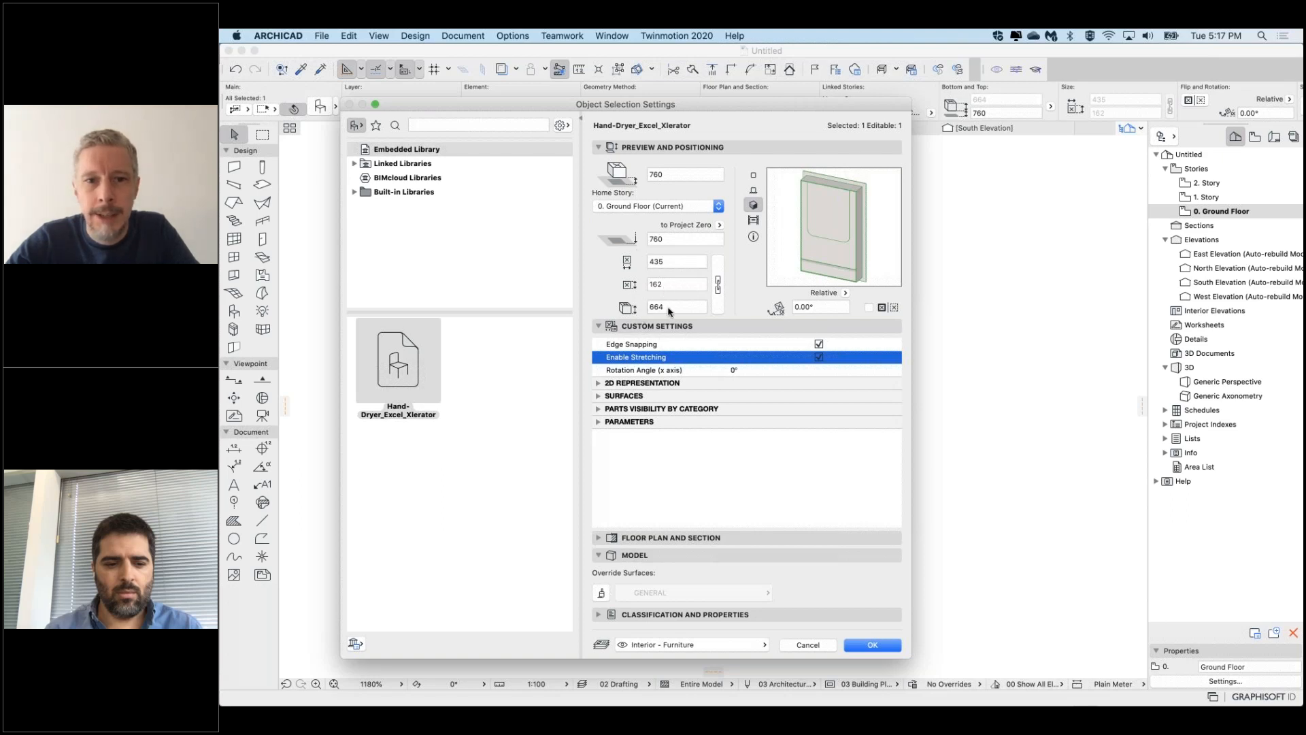
pyautogui.click(670, 264)
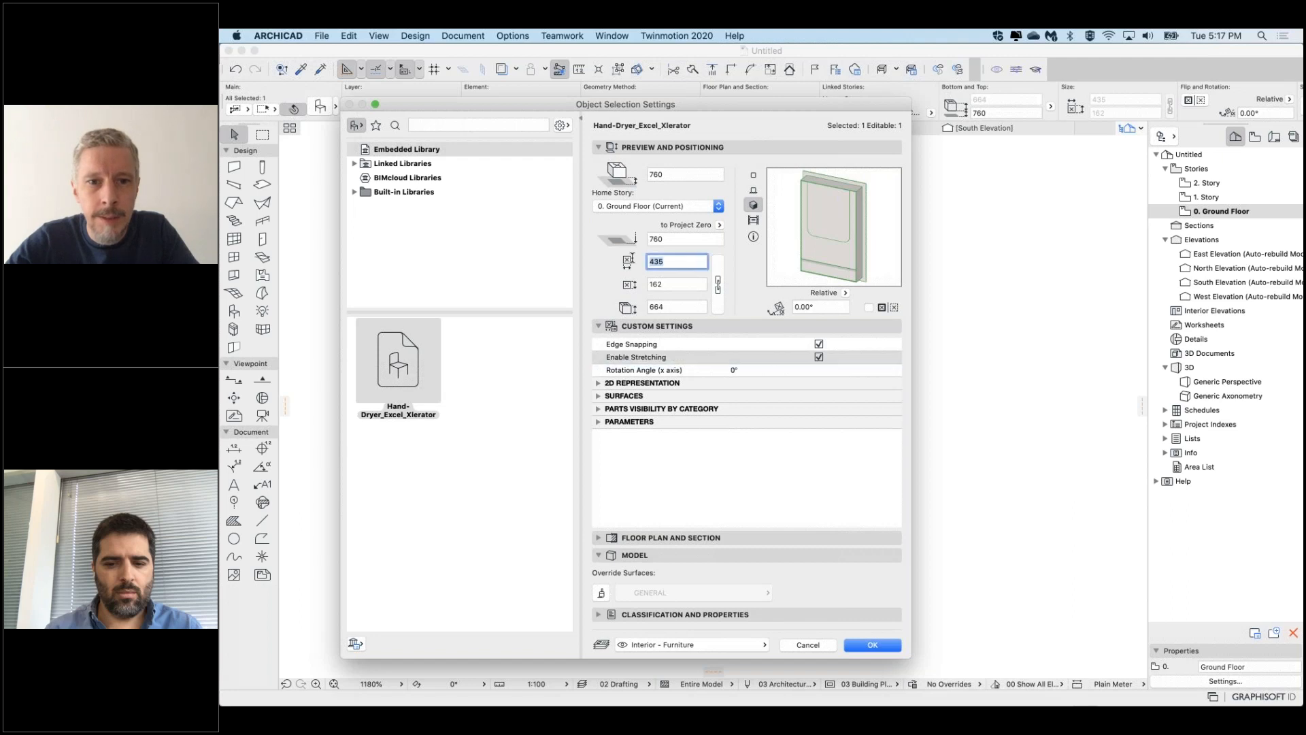
pyautogui.click(653, 262)
pyautogui.write('83')
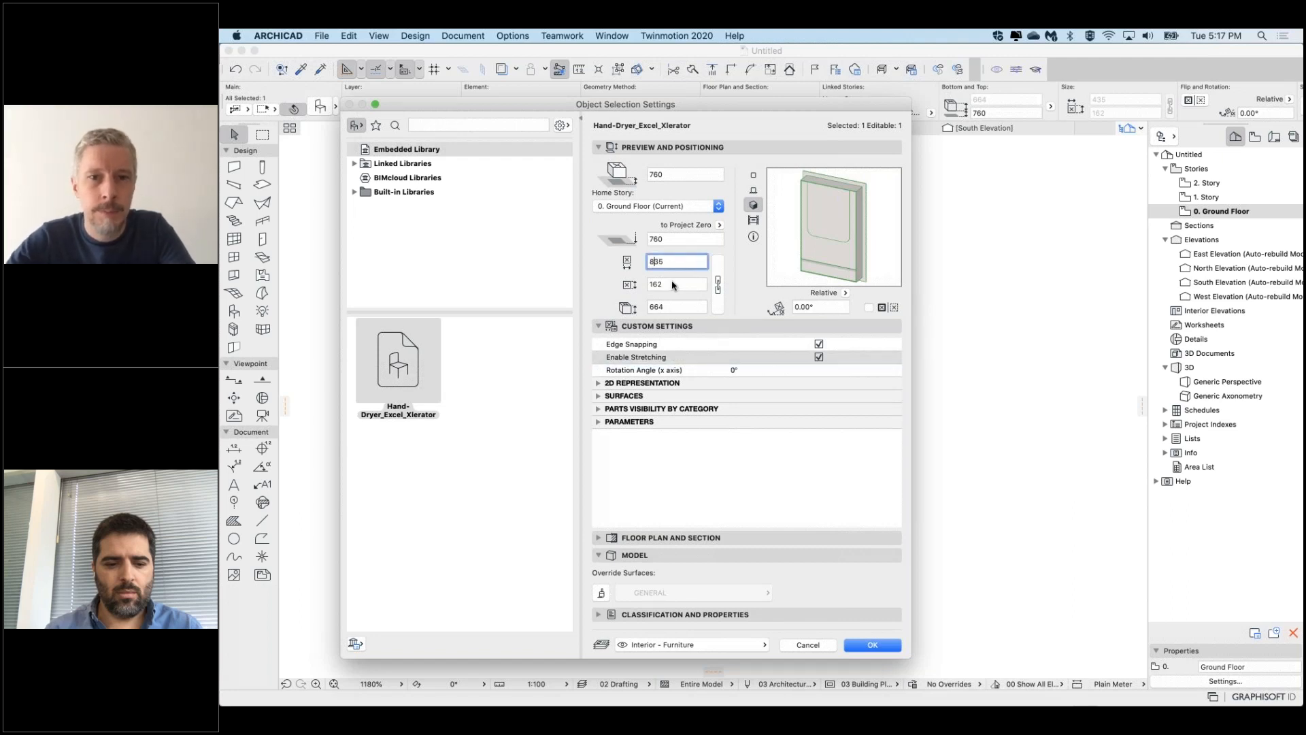
pyautogui.press('Tab')
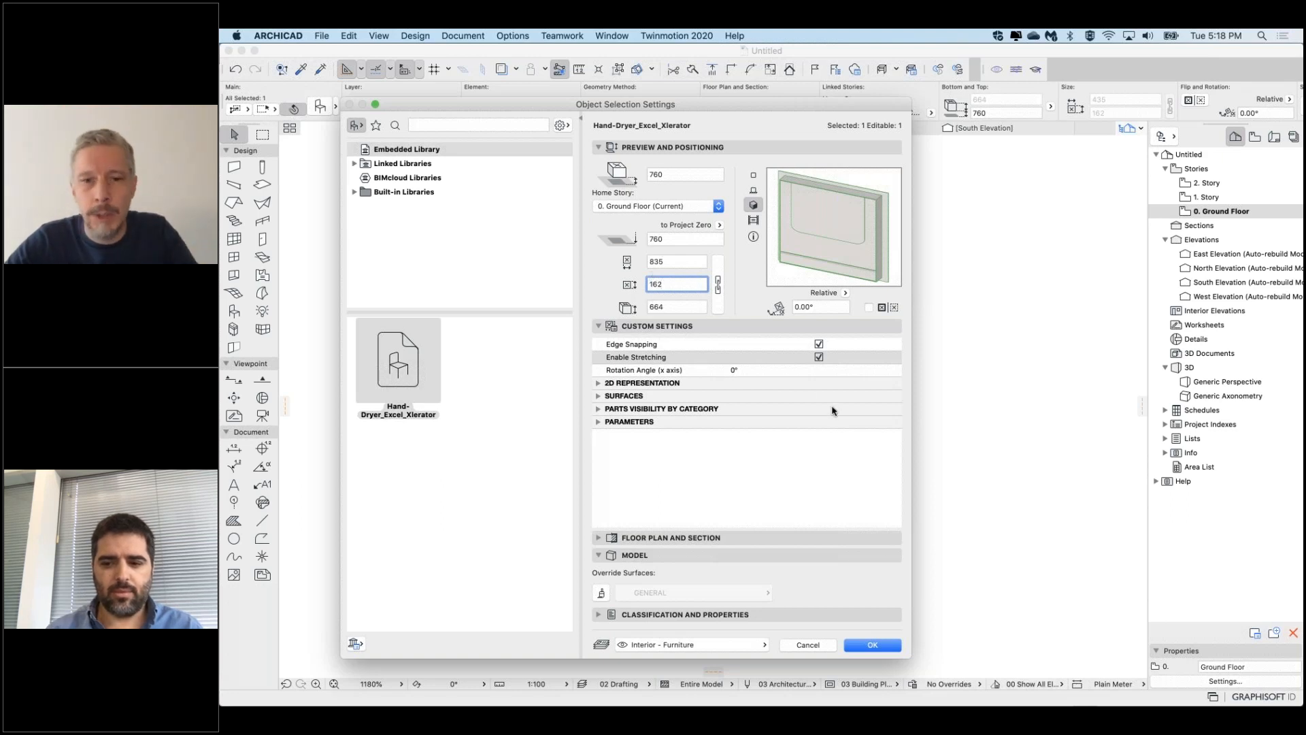
pyautogui.click(819, 357)
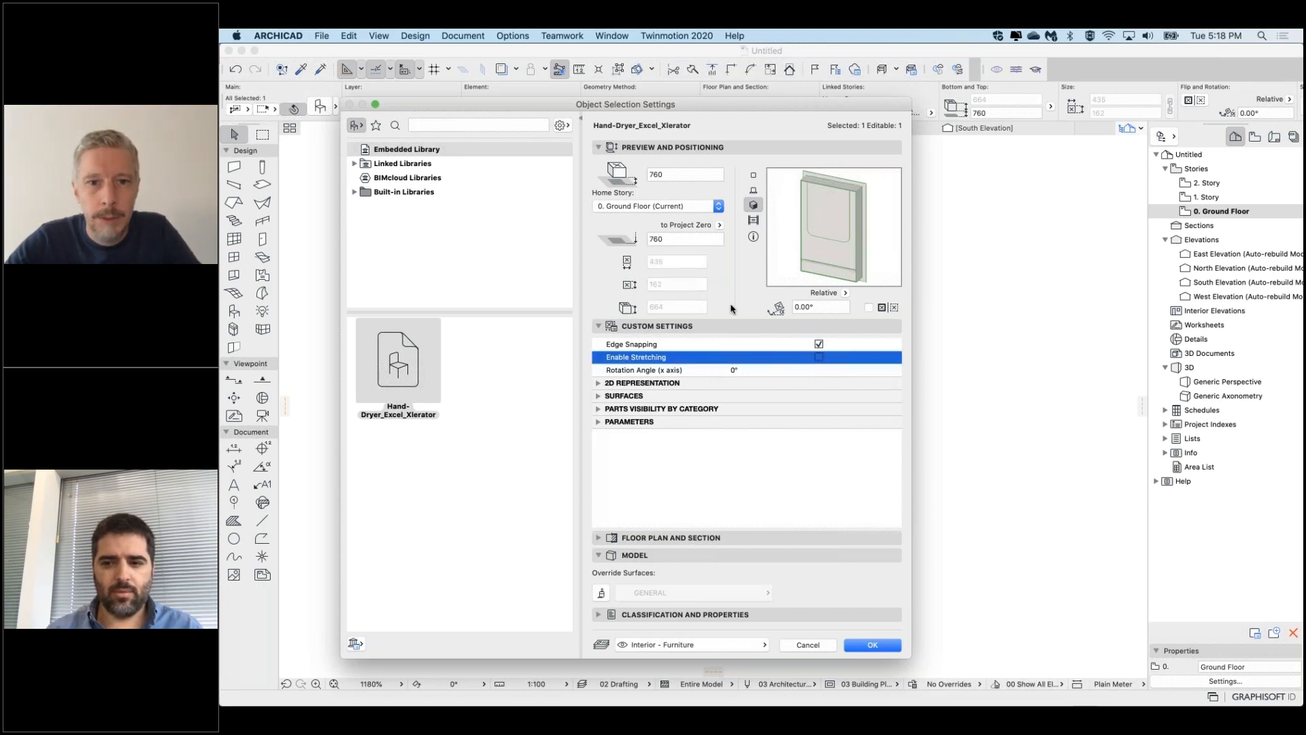
# Try a 90° x-axis rotation angle on the hand dryer and restore it to 0°
pyautogui.click(643, 371)
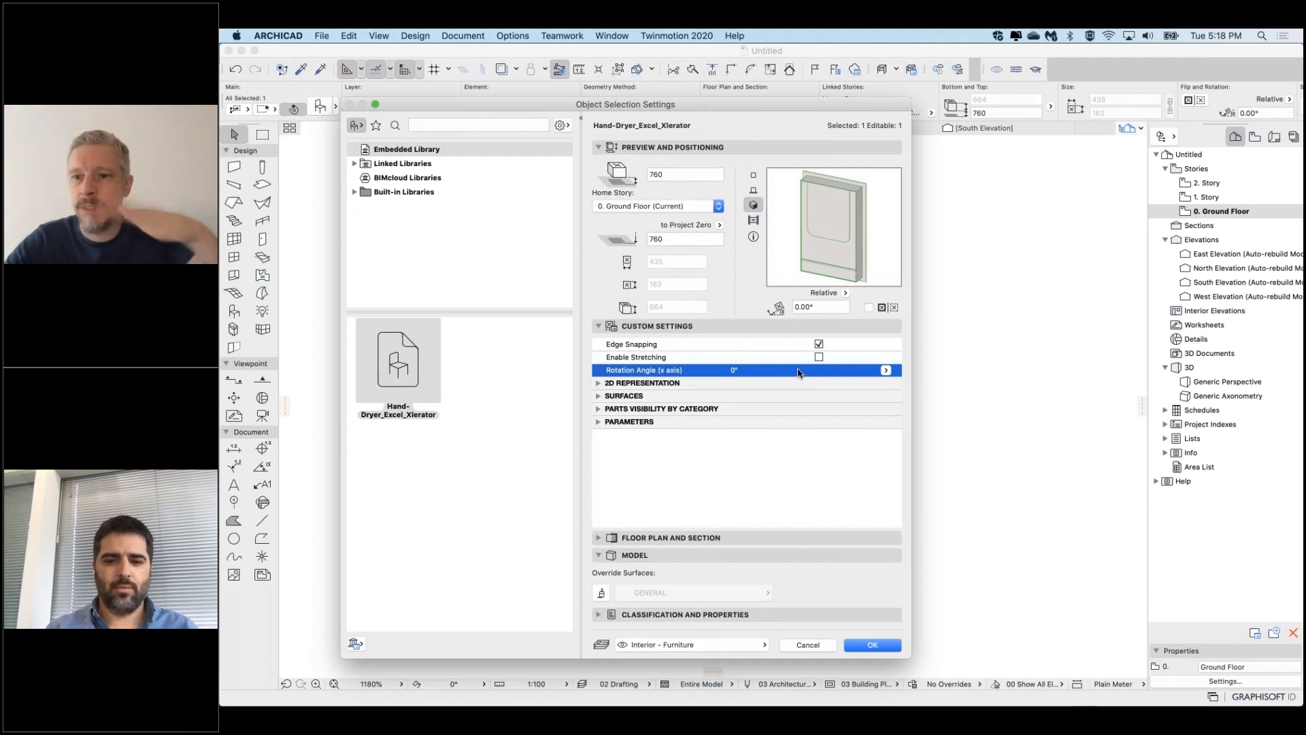
pyautogui.click(887, 370)
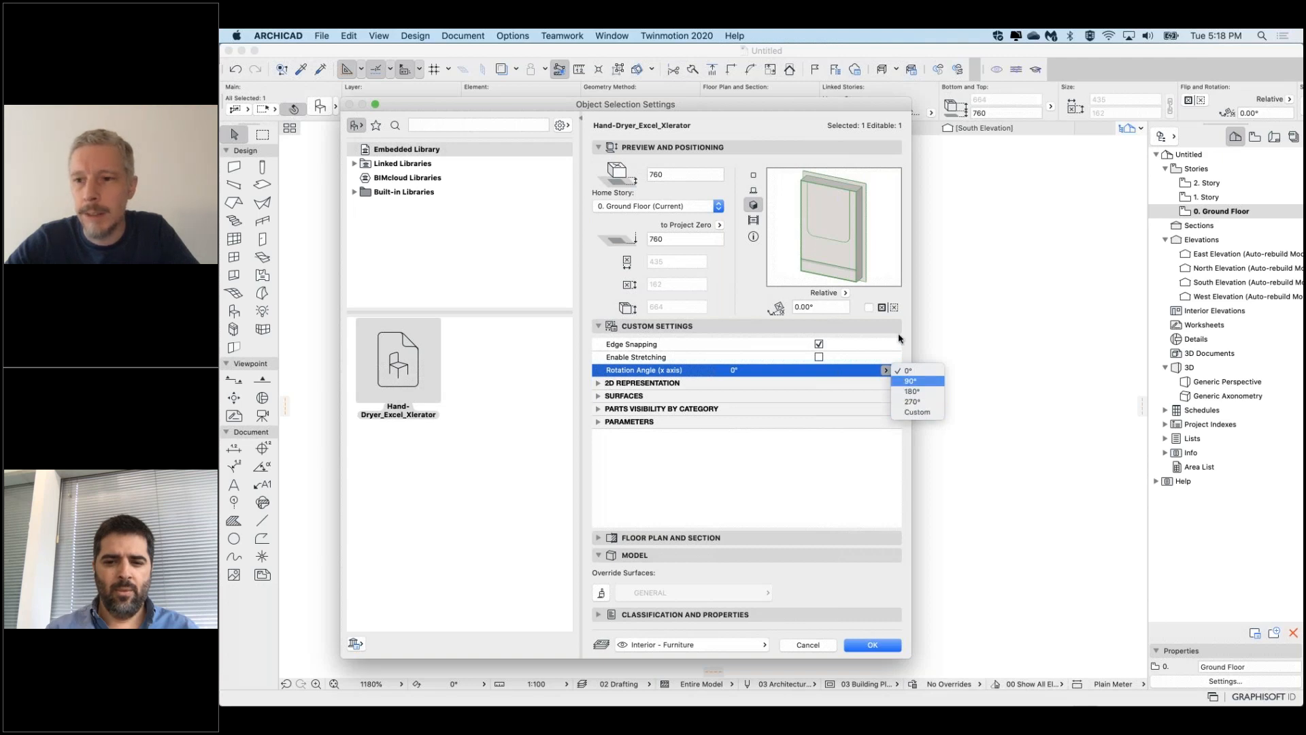
pyautogui.click(910, 381)
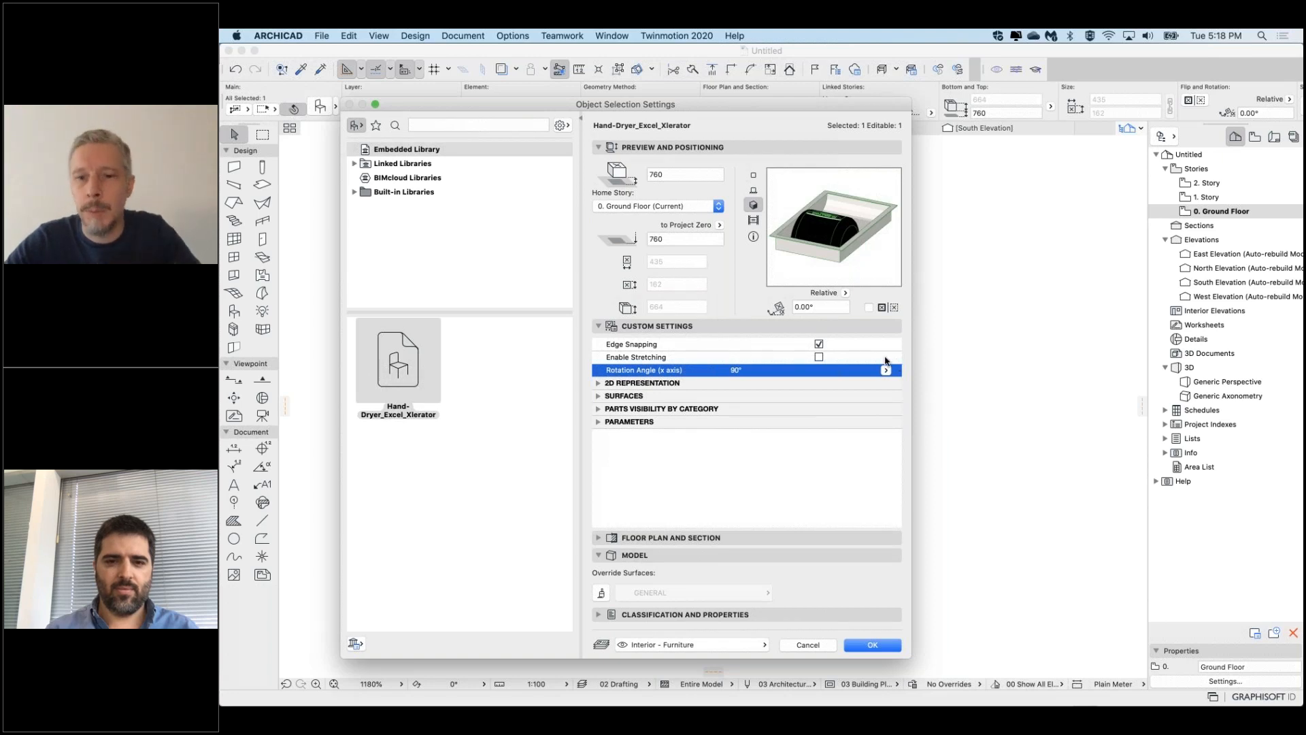
pyautogui.click(885, 371)
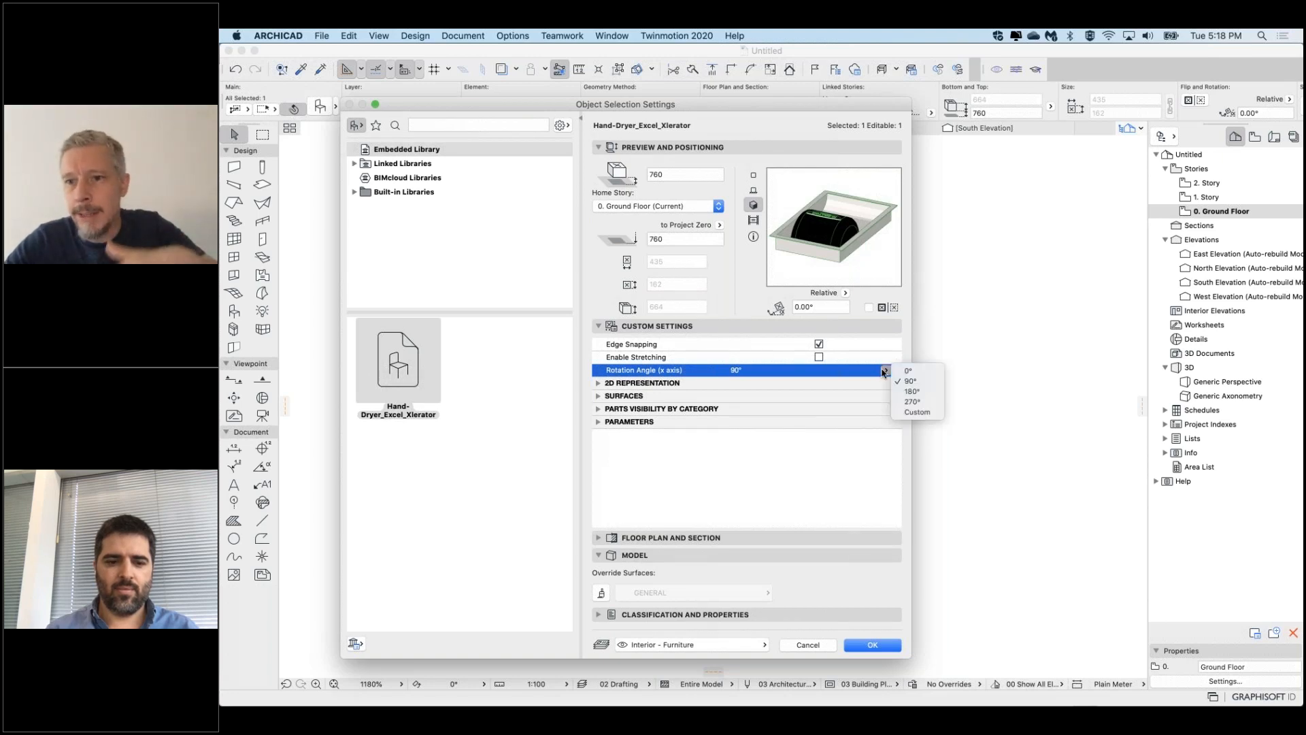
pyautogui.click(908, 371)
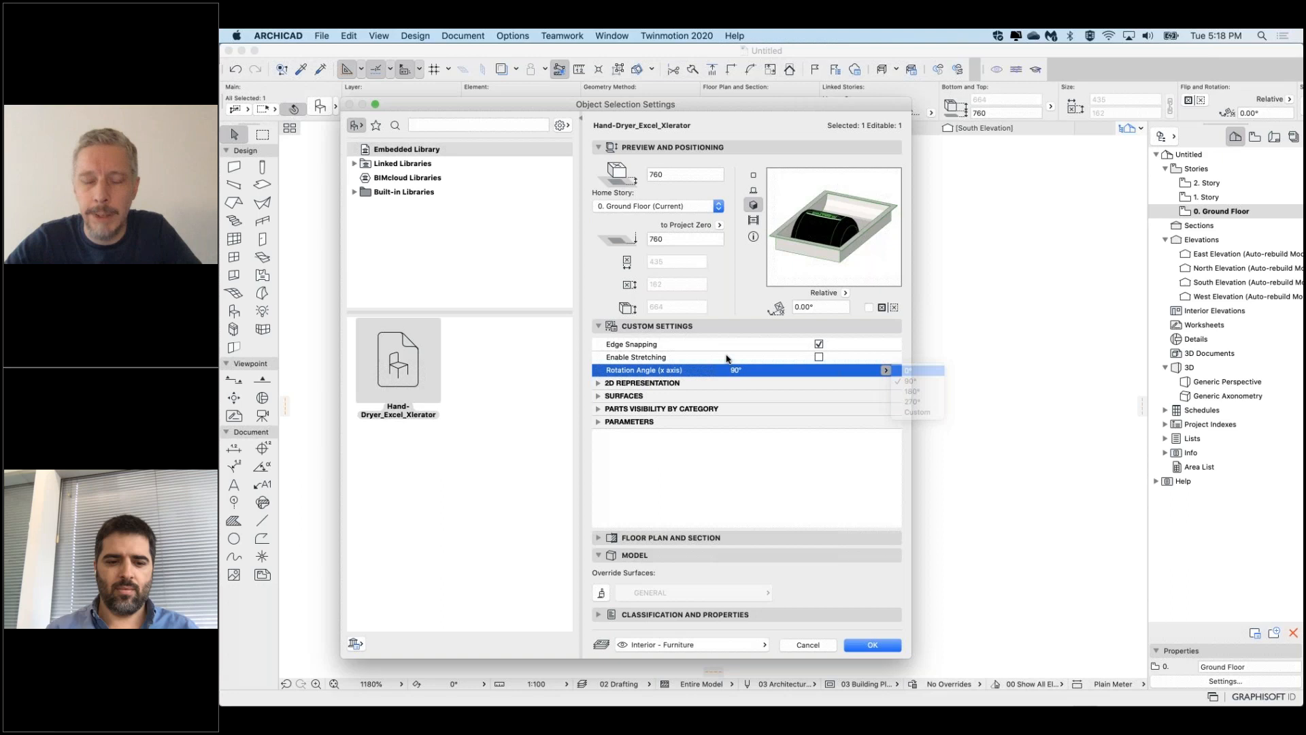
# Examine the hand dryer's 2D representation settings, including the fill type and projection line pen
pyautogui.click(597, 384)
pyautogui.click(671, 411)
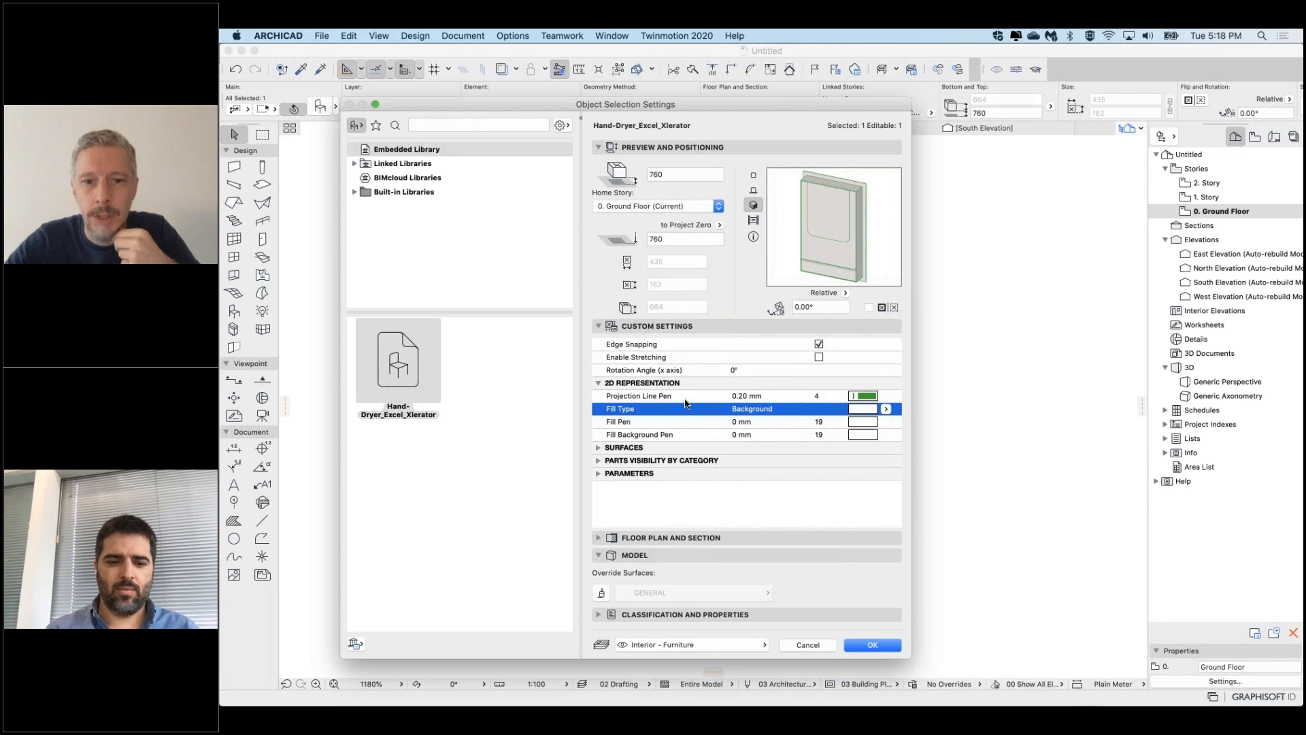
pyautogui.click(670, 397)
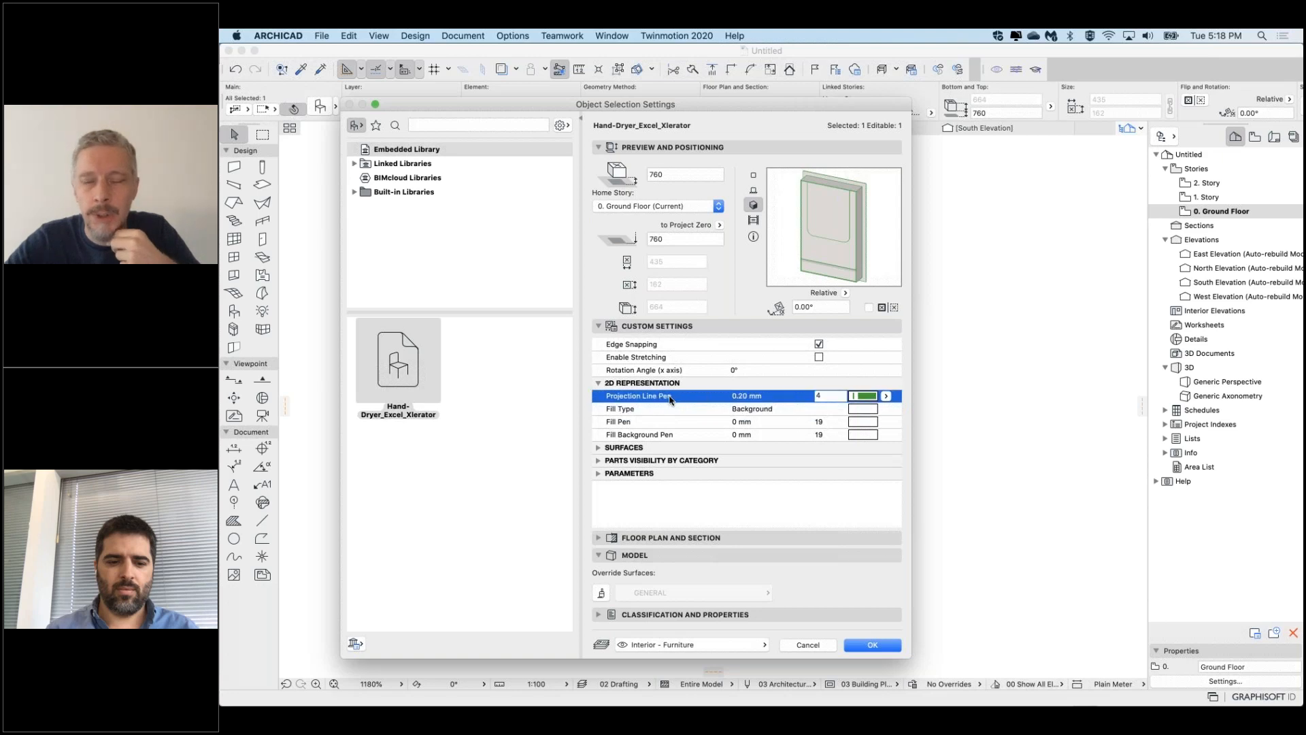
# Override the hand dryer's first Stainless Steel surface (22 ga 18-8) with Paint - Cadmium Yellow
pyautogui.click(598, 450)
pyautogui.scroll(-3, 718, 466)
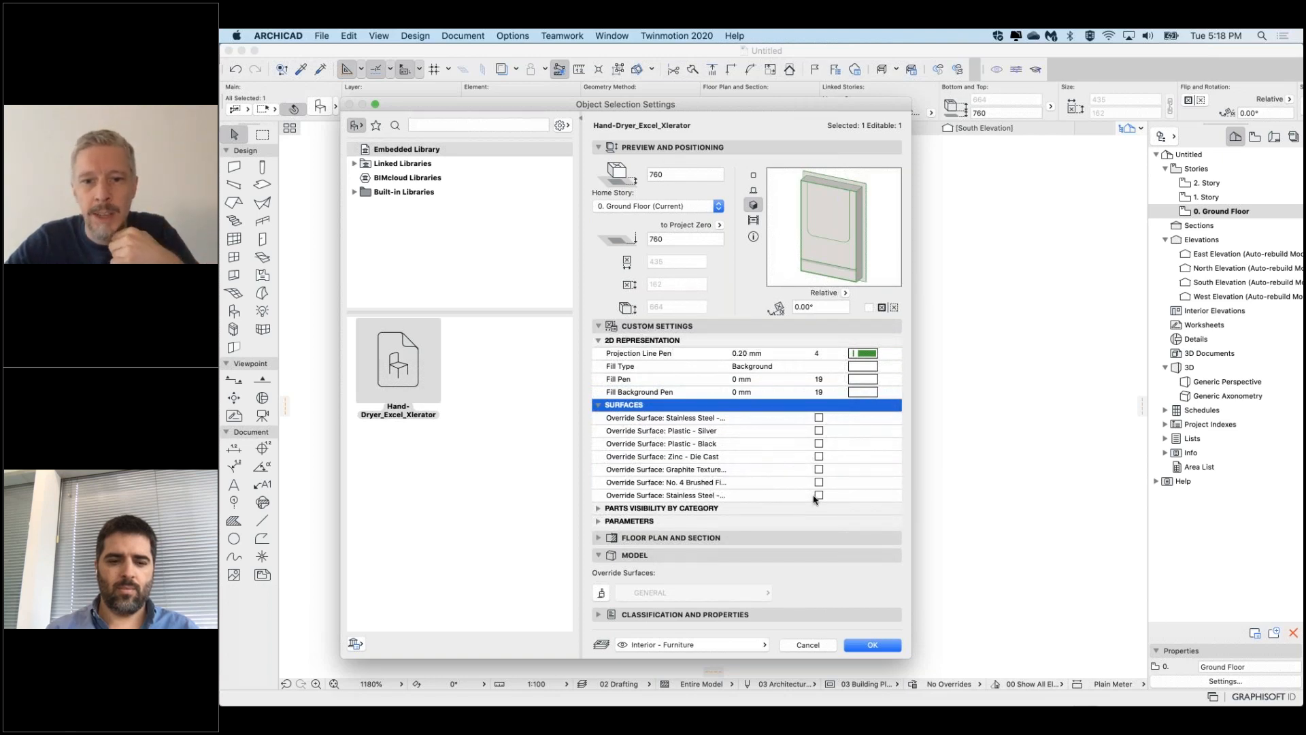
pyautogui.click(819, 418)
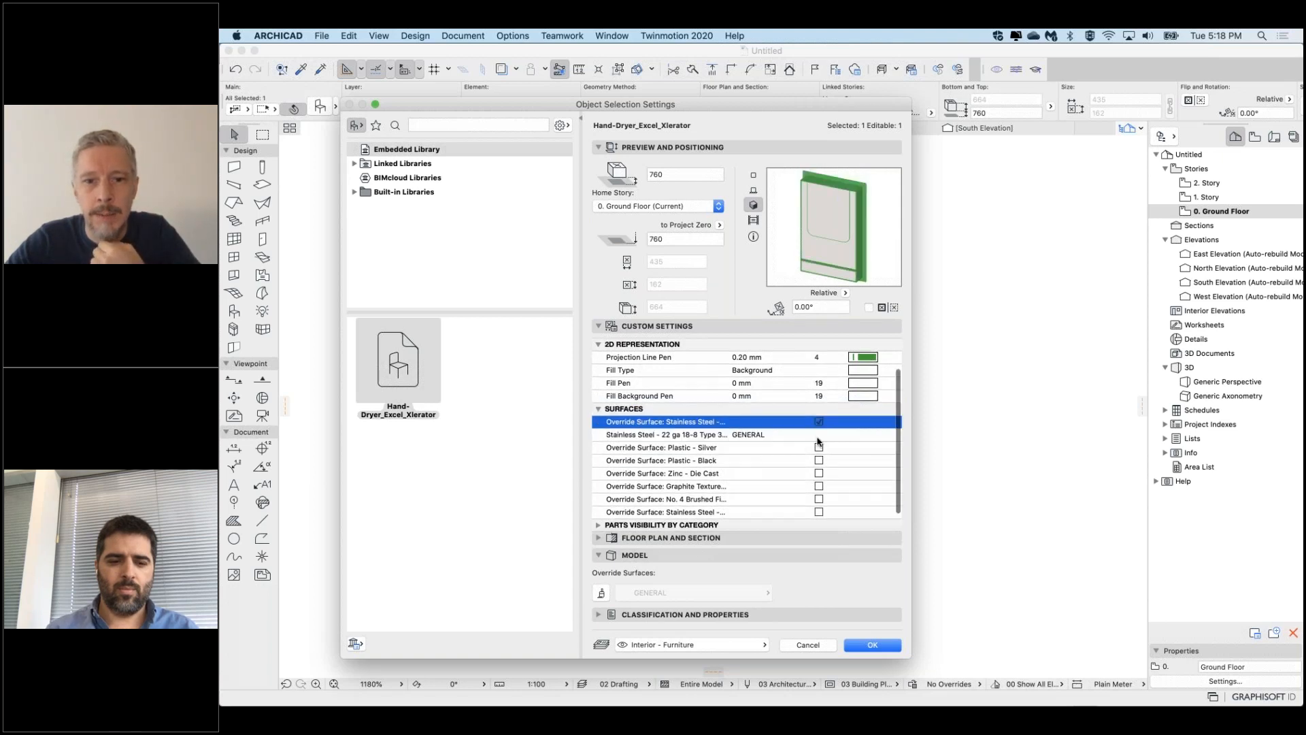
pyautogui.click(804, 433)
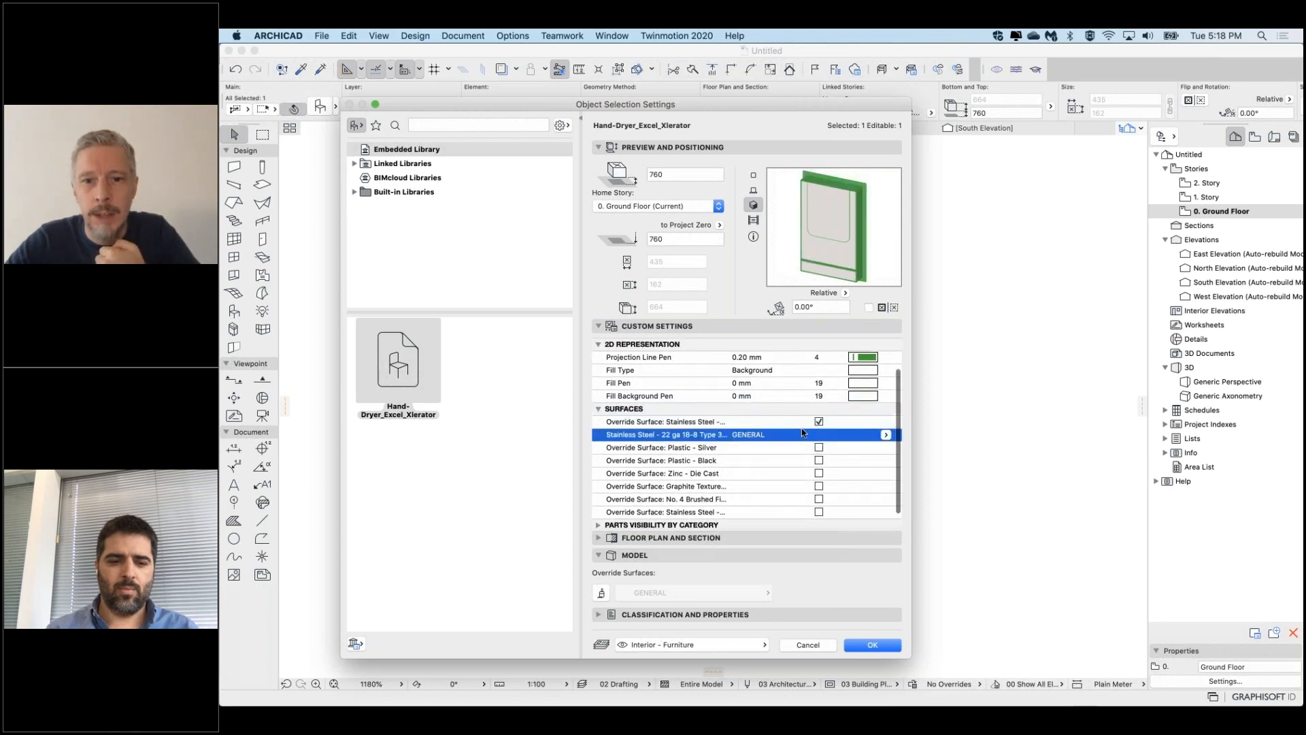
pyautogui.click(885, 435)
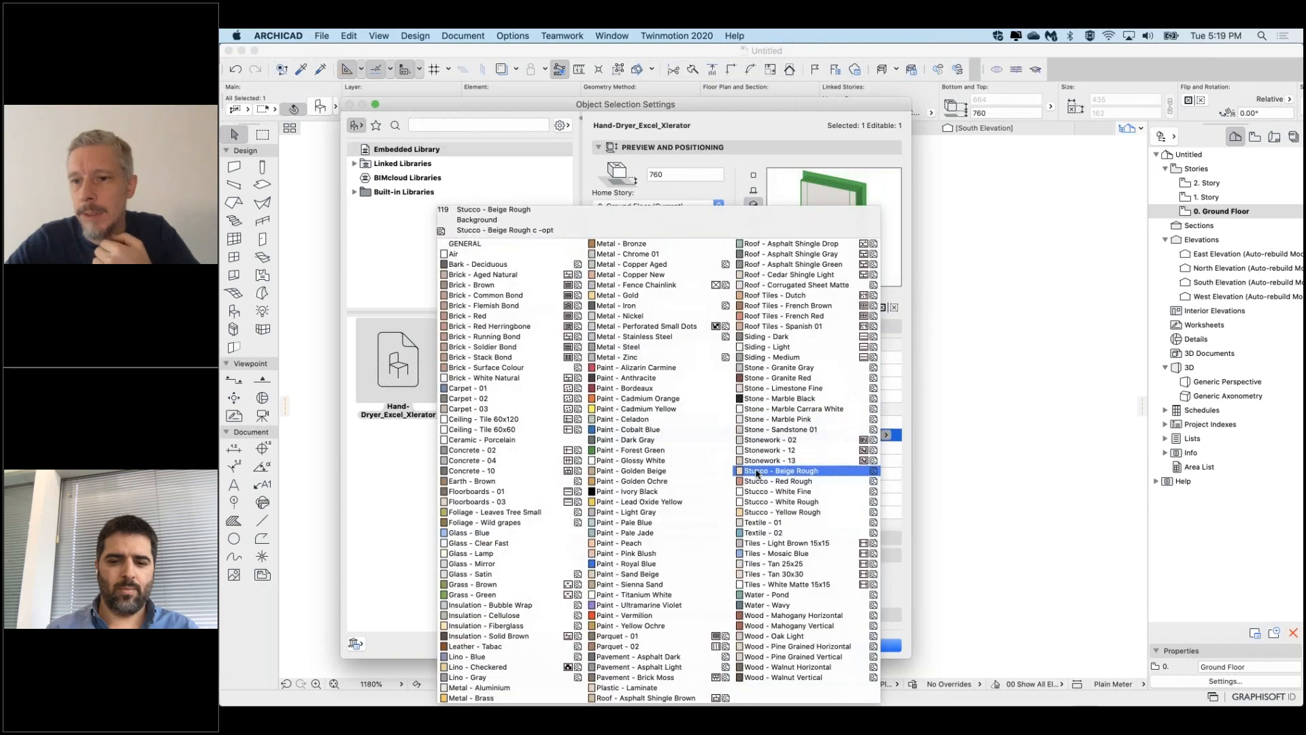
pyautogui.click(609, 409)
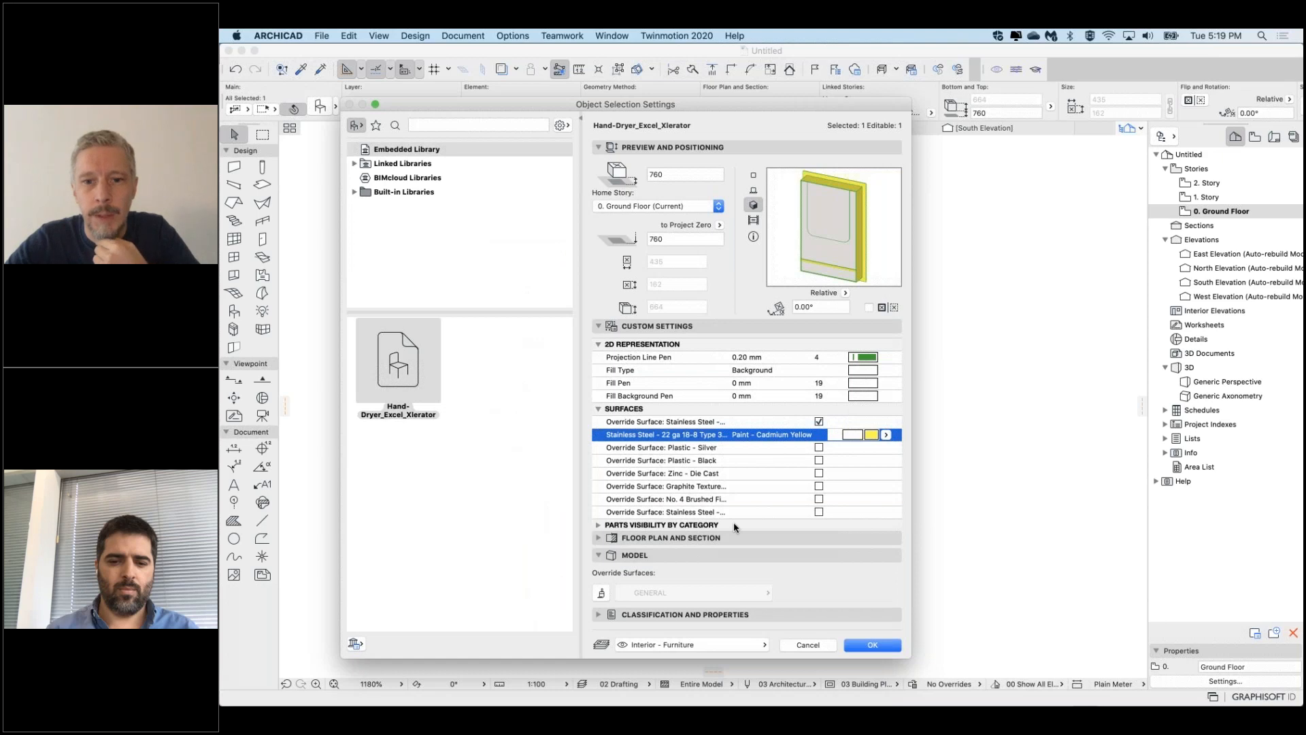
# Hide the hand dryer's Electrical Fixtures parts, leave Generic Models switched on, and apply the settings
pyautogui.scroll(-1, 735, 524)
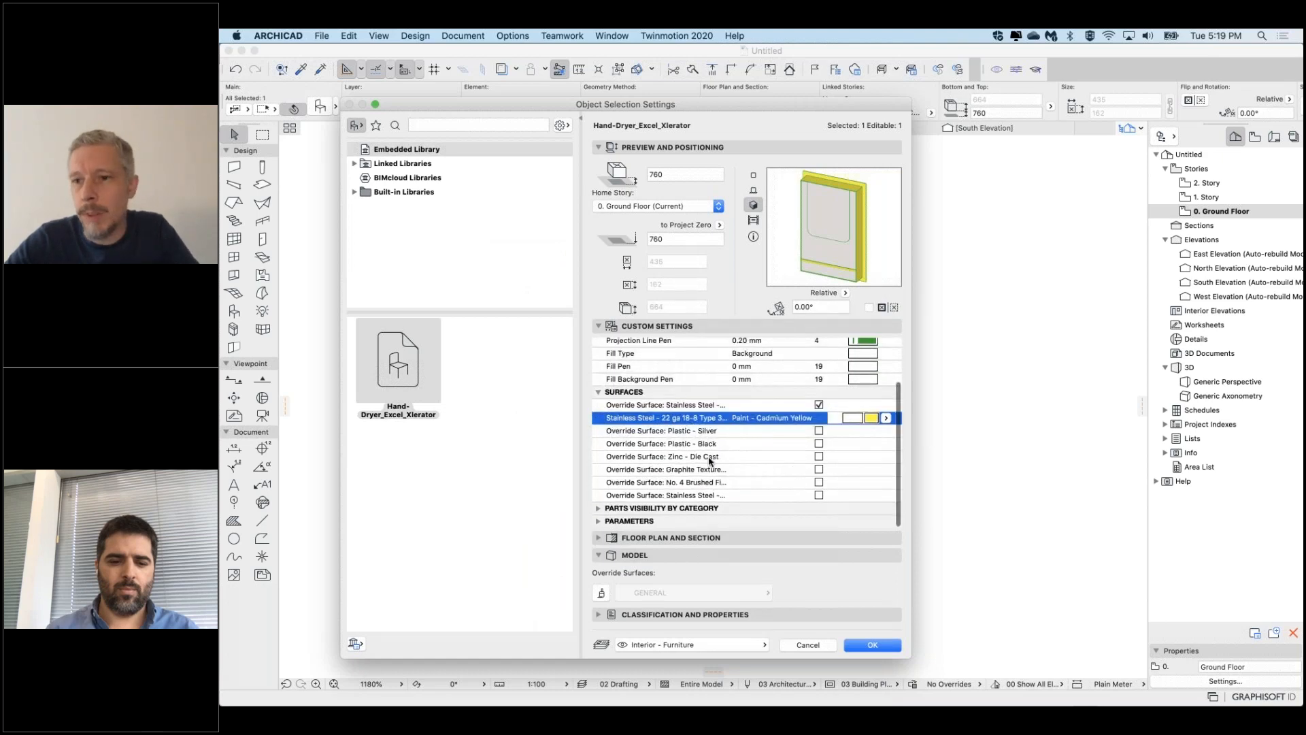
pyautogui.click(599, 509)
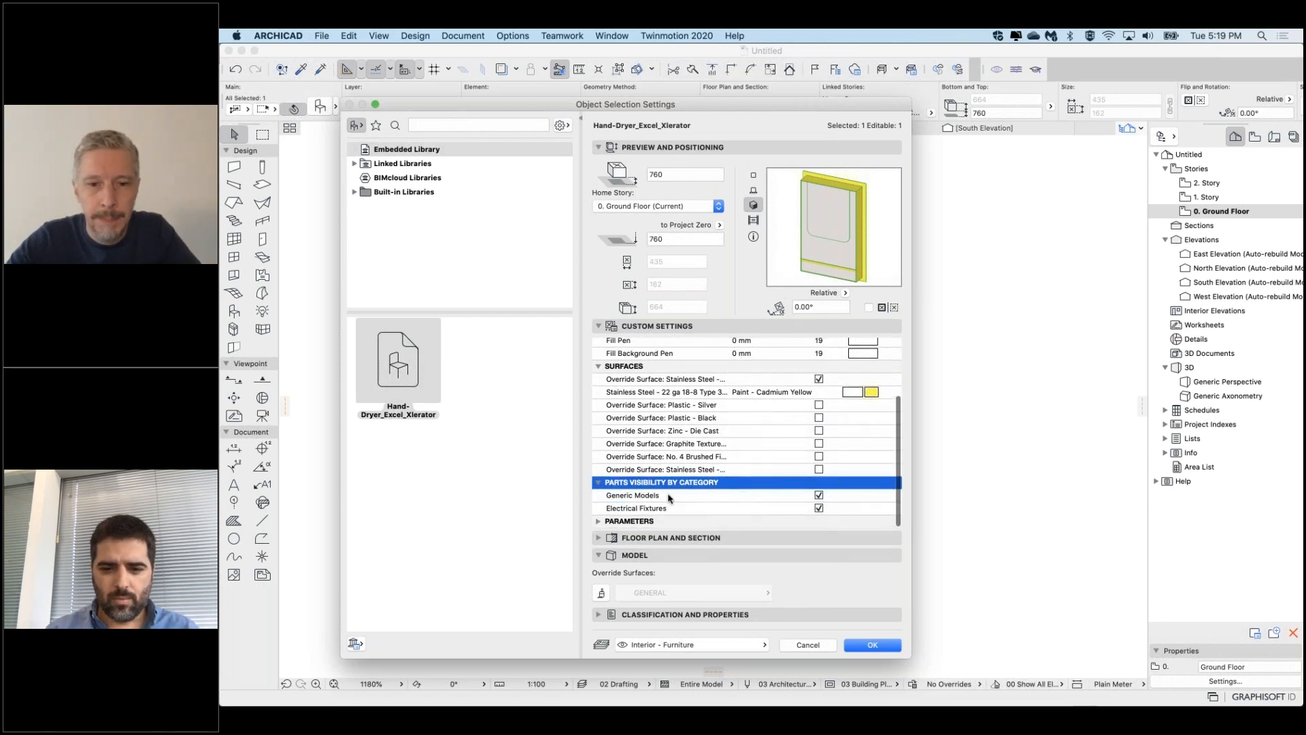
pyautogui.click(789, 495)
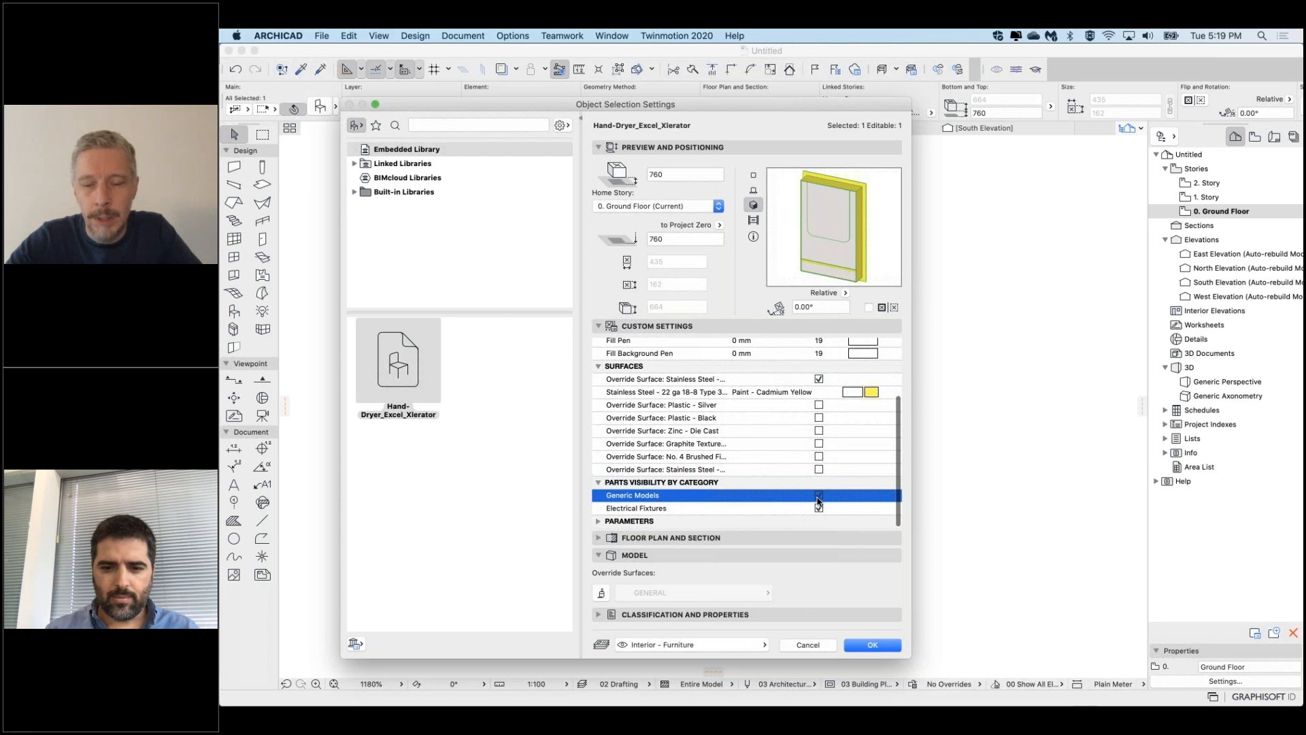
pyautogui.click(819, 498)
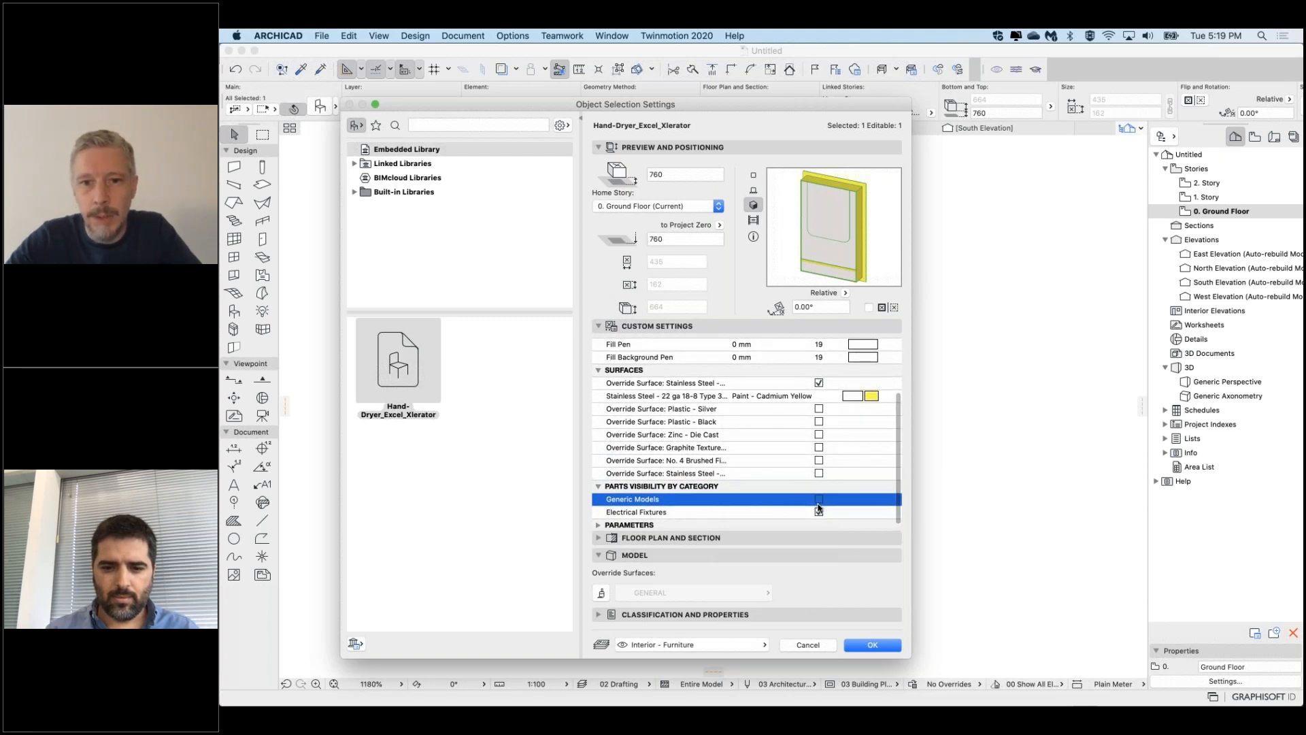
pyautogui.click(819, 513)
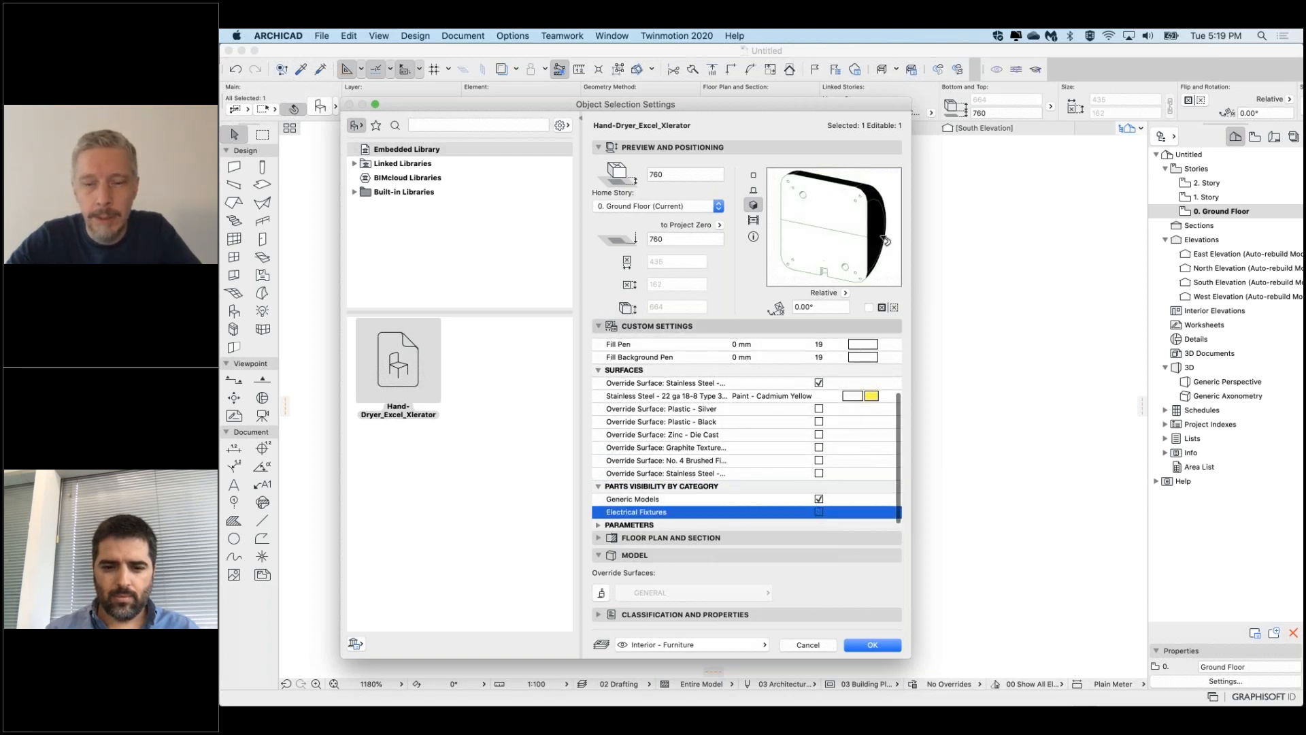
pyautogui.click(803, 502)
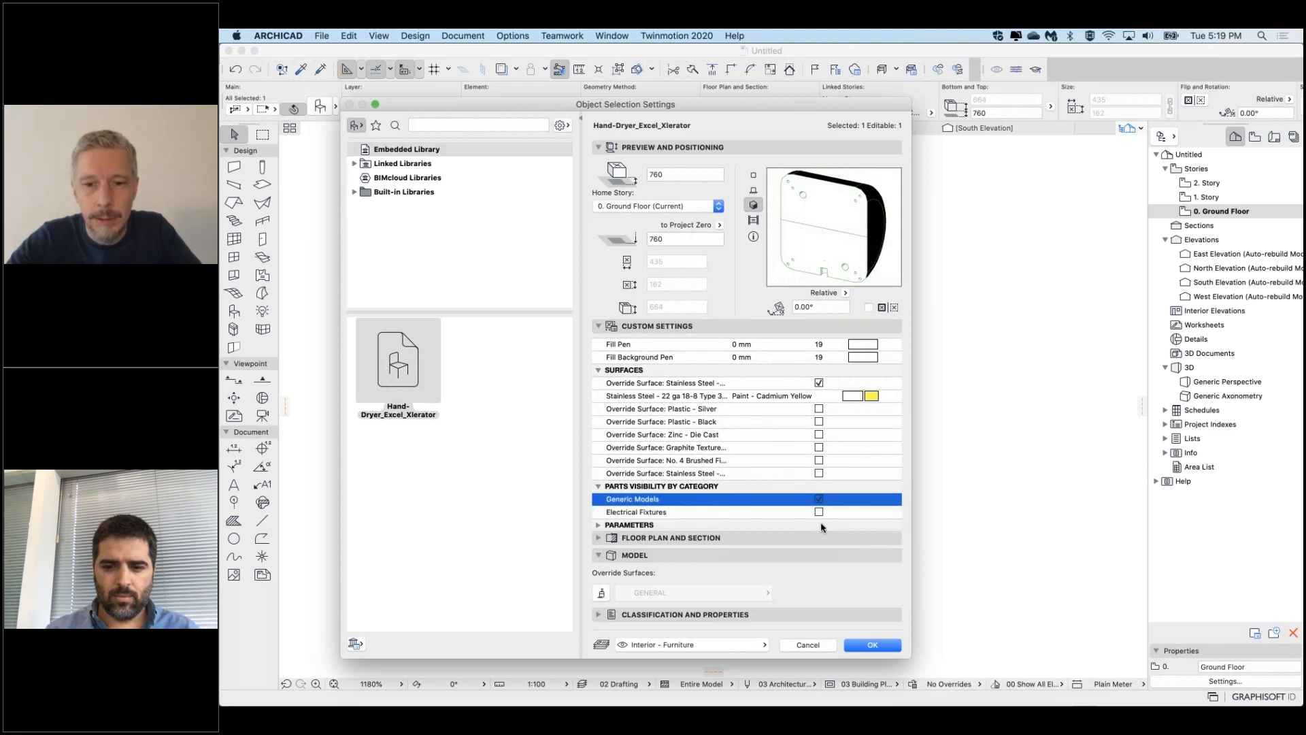
pyautogui.click(878, 647)
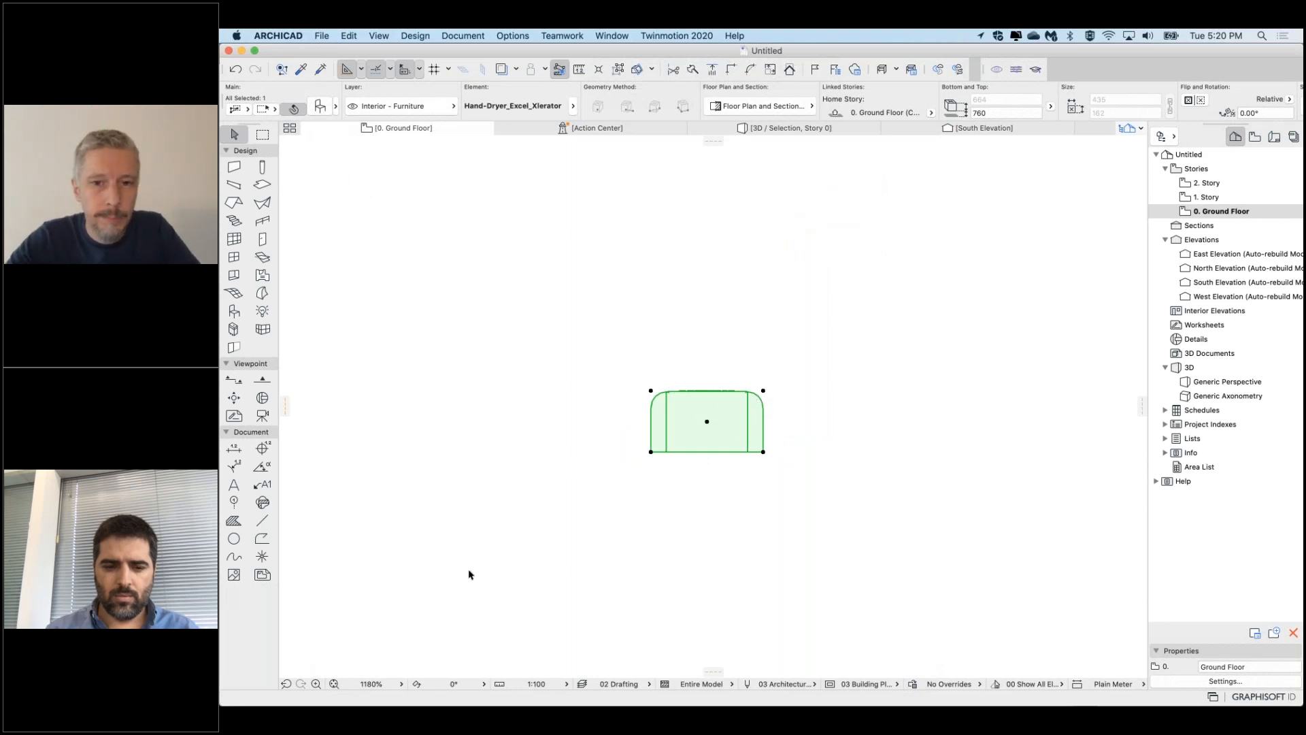
# Inspect the hand dryer's generic model parts from the front in the 3D window
pyautogui.press('F5')
pyautogui.keyDown('shift'); pyautogui.moveTo(687, 322); pyautogui.dragTo(721, 462, button='middle'); pyautogui.keyUp('shift')
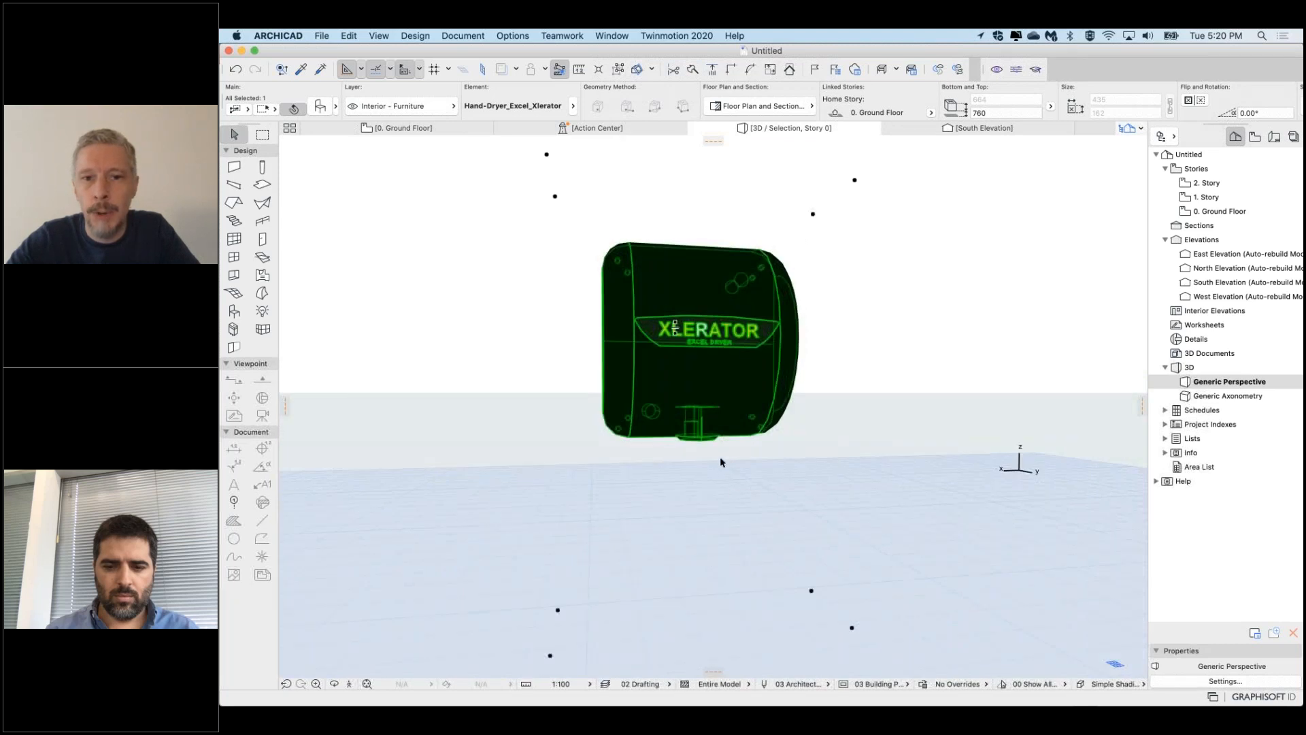
pyautogui.keyDown('shift'); pyautogui.moveTo(708, 334); pyautogui.dragTo(716, 387, button='middle'); pyautogui.keyUp('shift')
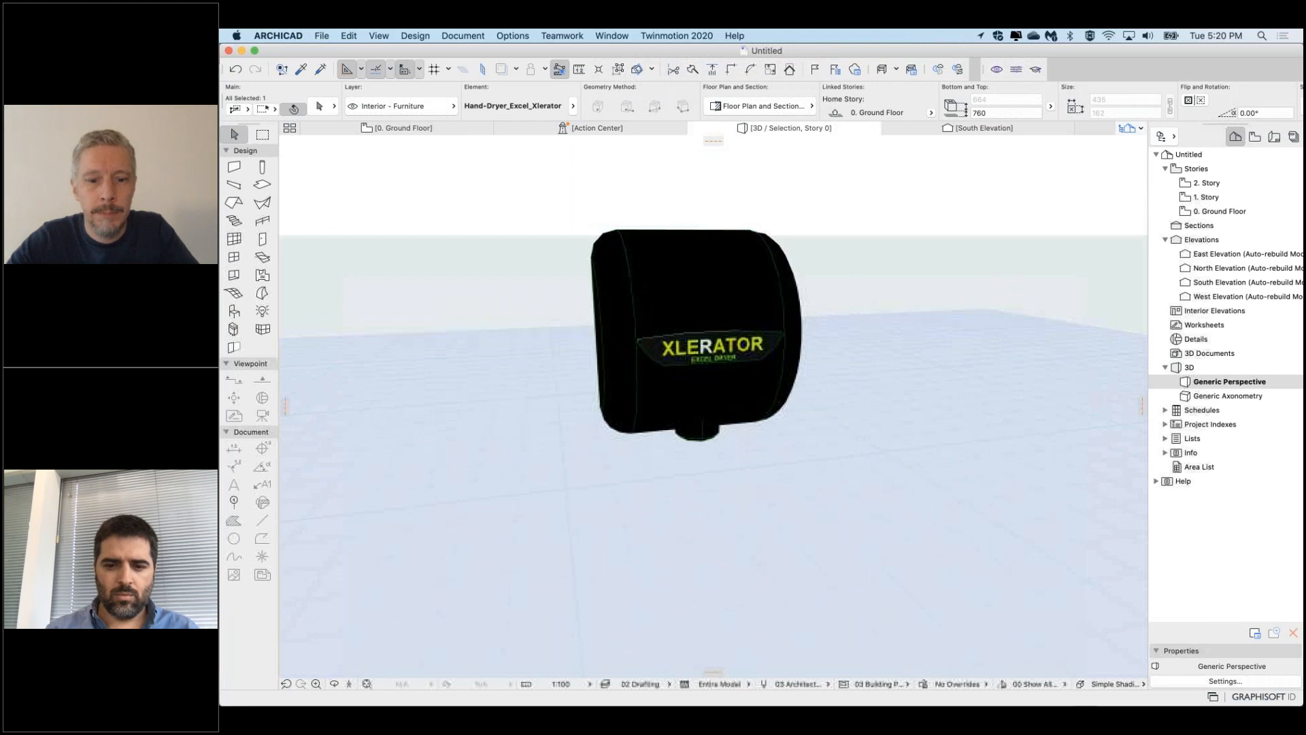
# Reopen the hand dryer's settings and review its surface overrides and parts visibility categories
pyautogui.doubleClick(712, 407)
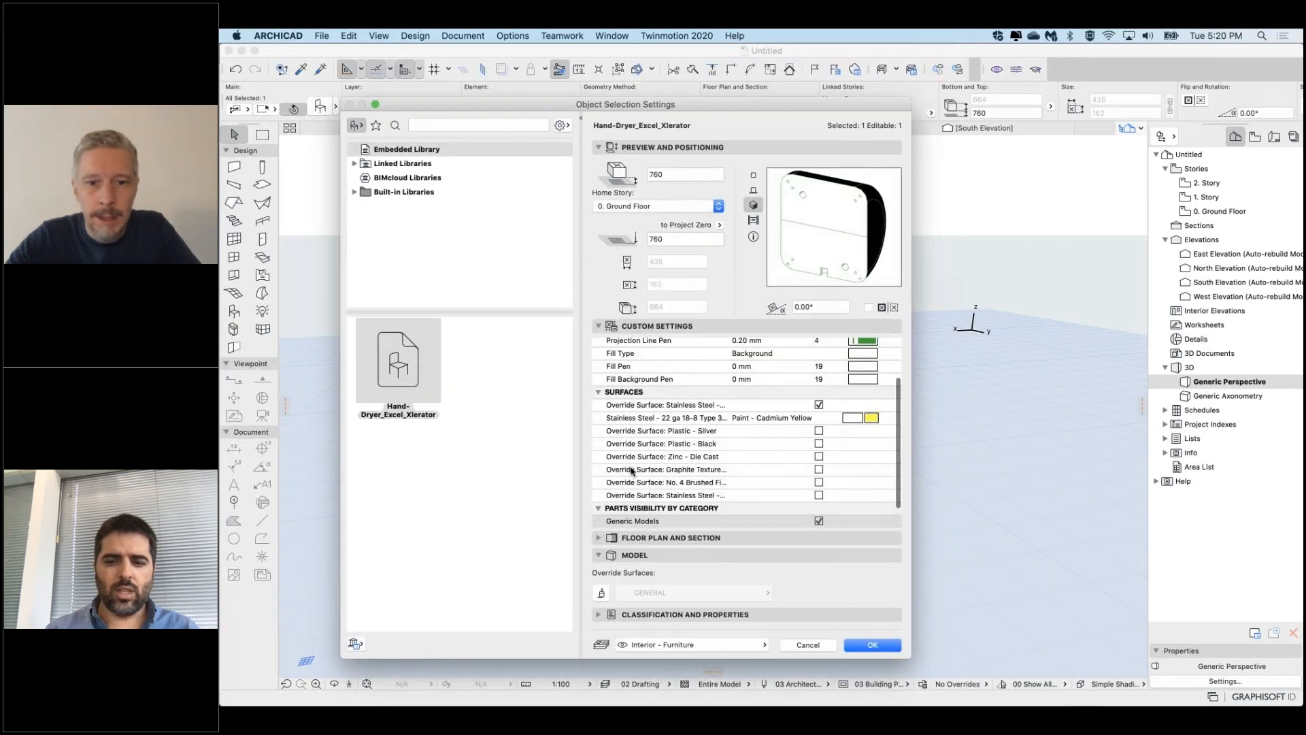
pyautogui.scroll(-5, 618, 483)
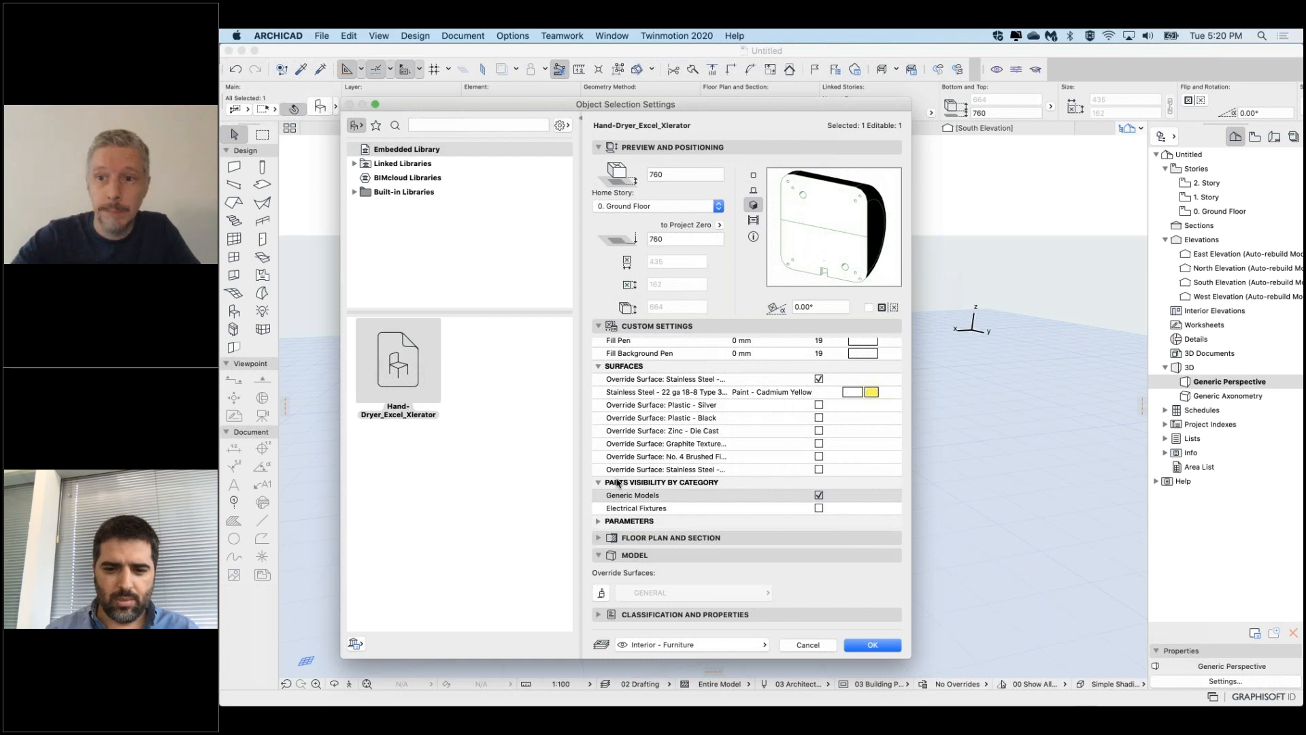
pyautogui.scroll(-2, 722, 482)
pyautogui.scroll(-2, 745, 482)
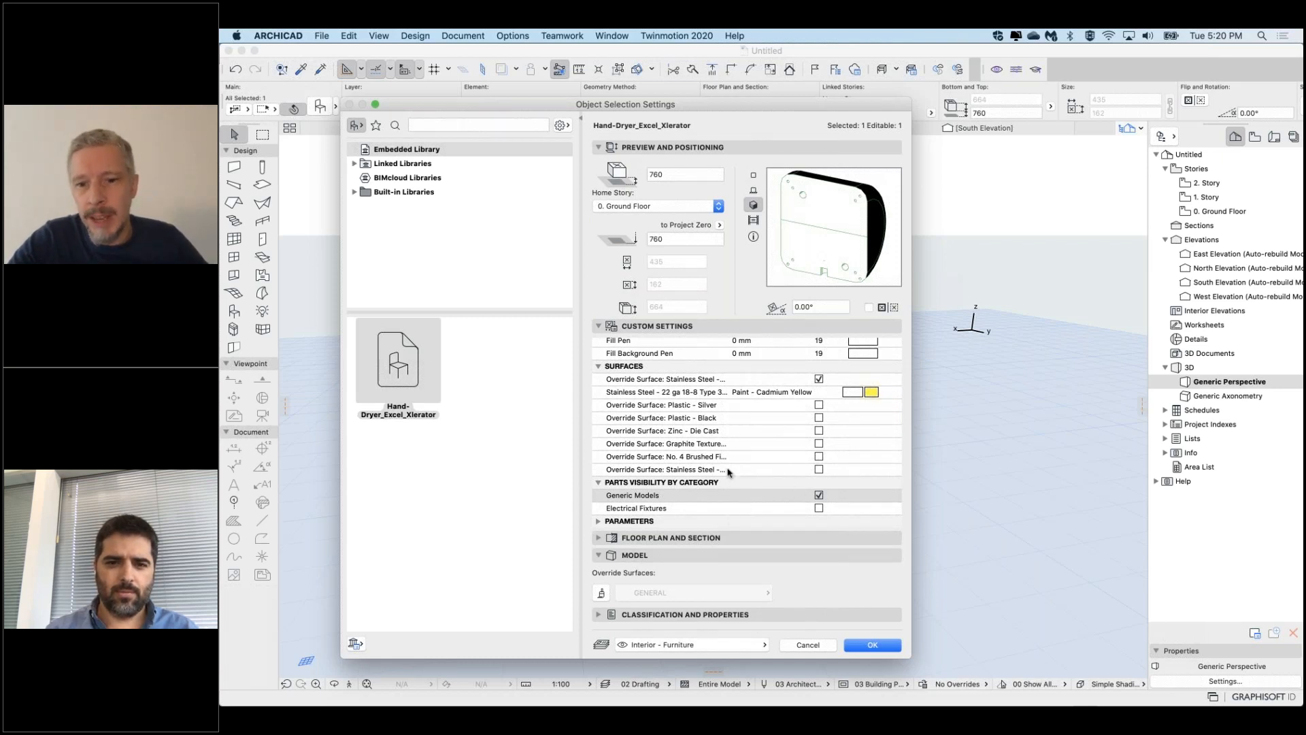
pyautogui.scroll(-2, 653, 495)
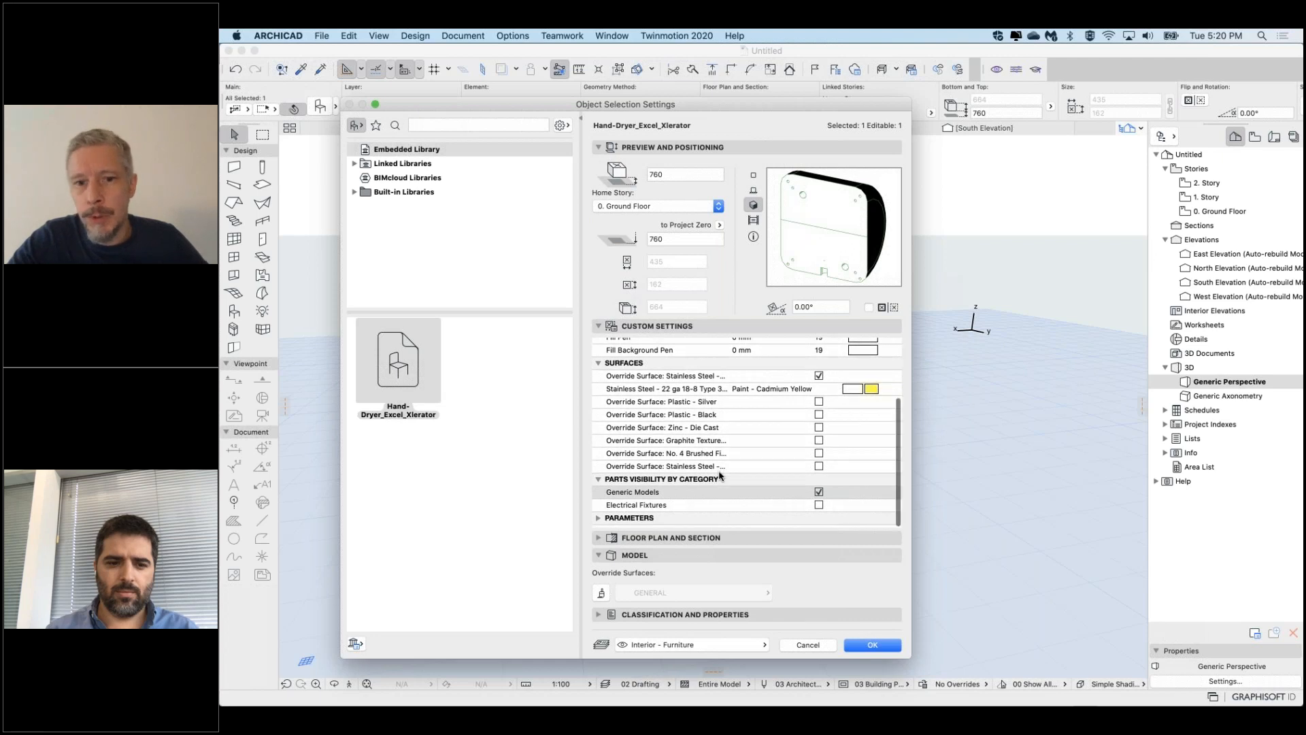
pyautogui.click(648, 497)
pyautogui.scroll(-2, 647, 503)
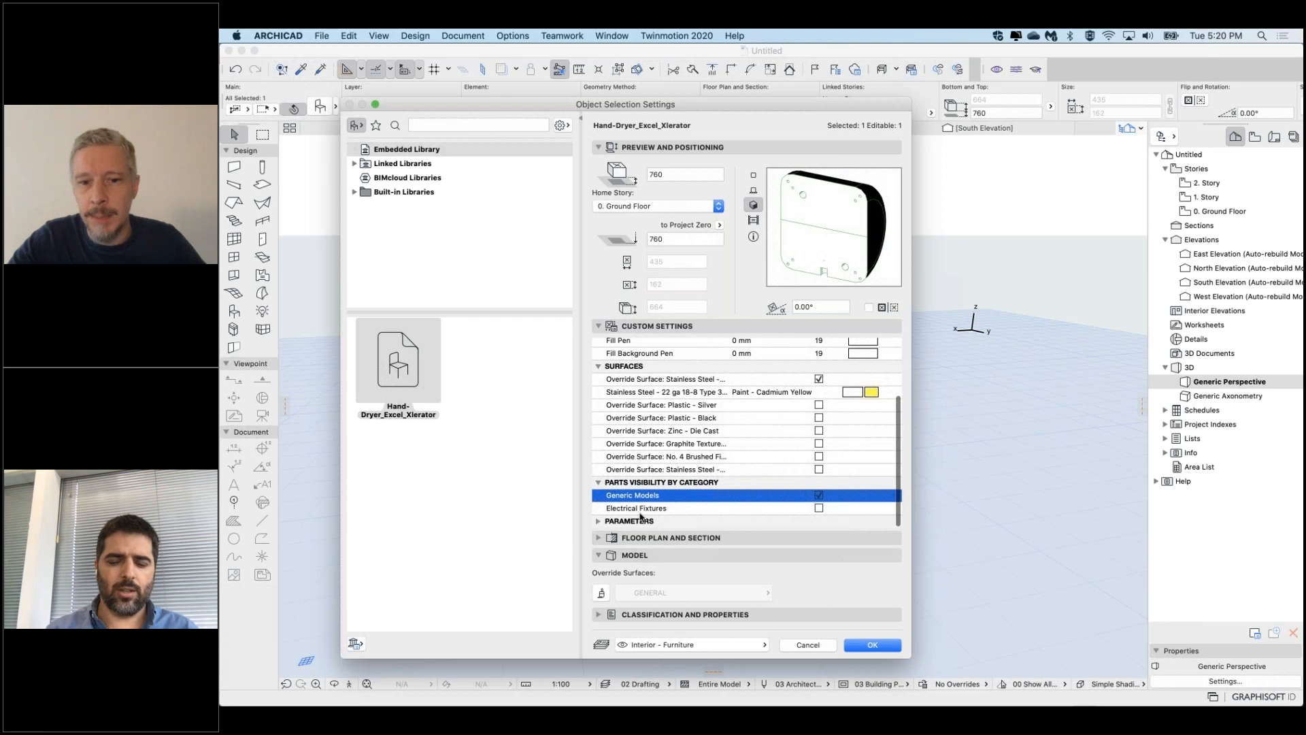
# Examine the imported family parameters of the hand dryer, from ADA compliance to installation data, and close its settings
pyautogui.click(599, 521)
pyautogui.scroll(-5, 604, 461)
pyautogui.scroll(4, 603, 461)
pyautogui.scroll(-3, 688, 461)
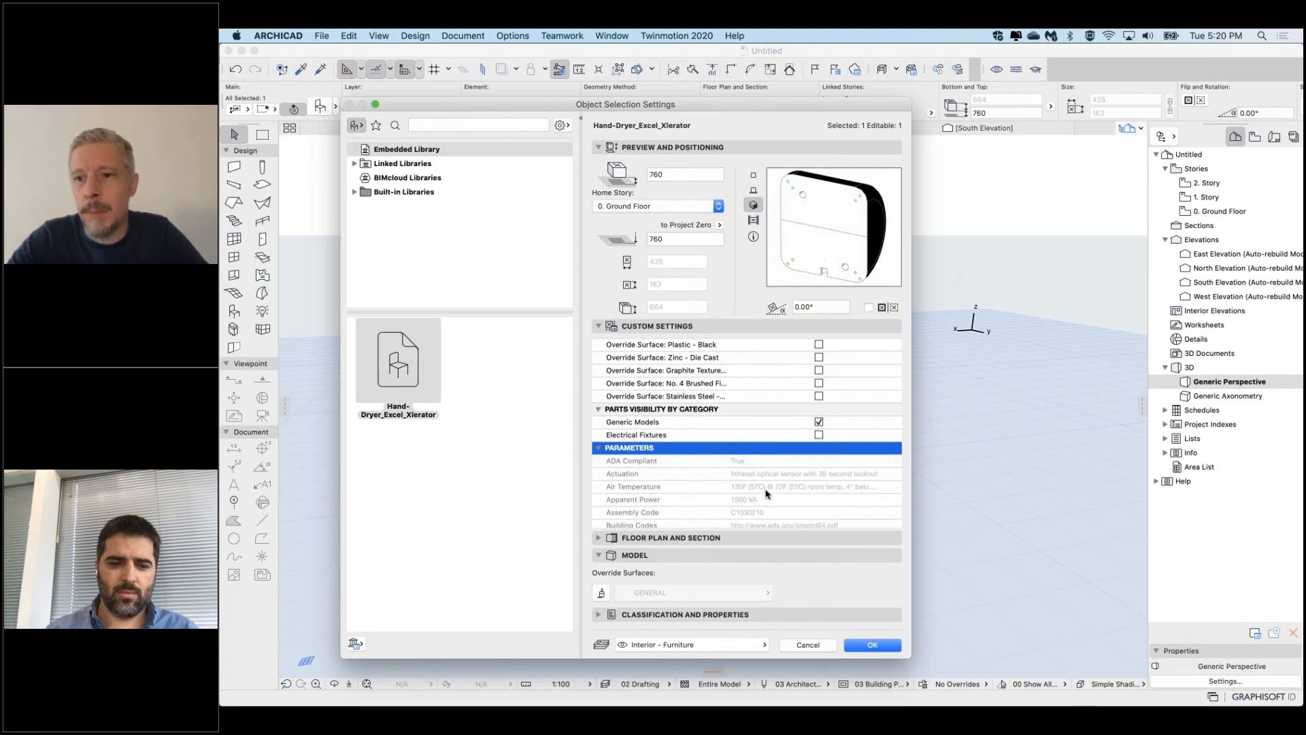
pyautogui.scroll(-2, 766, 493)
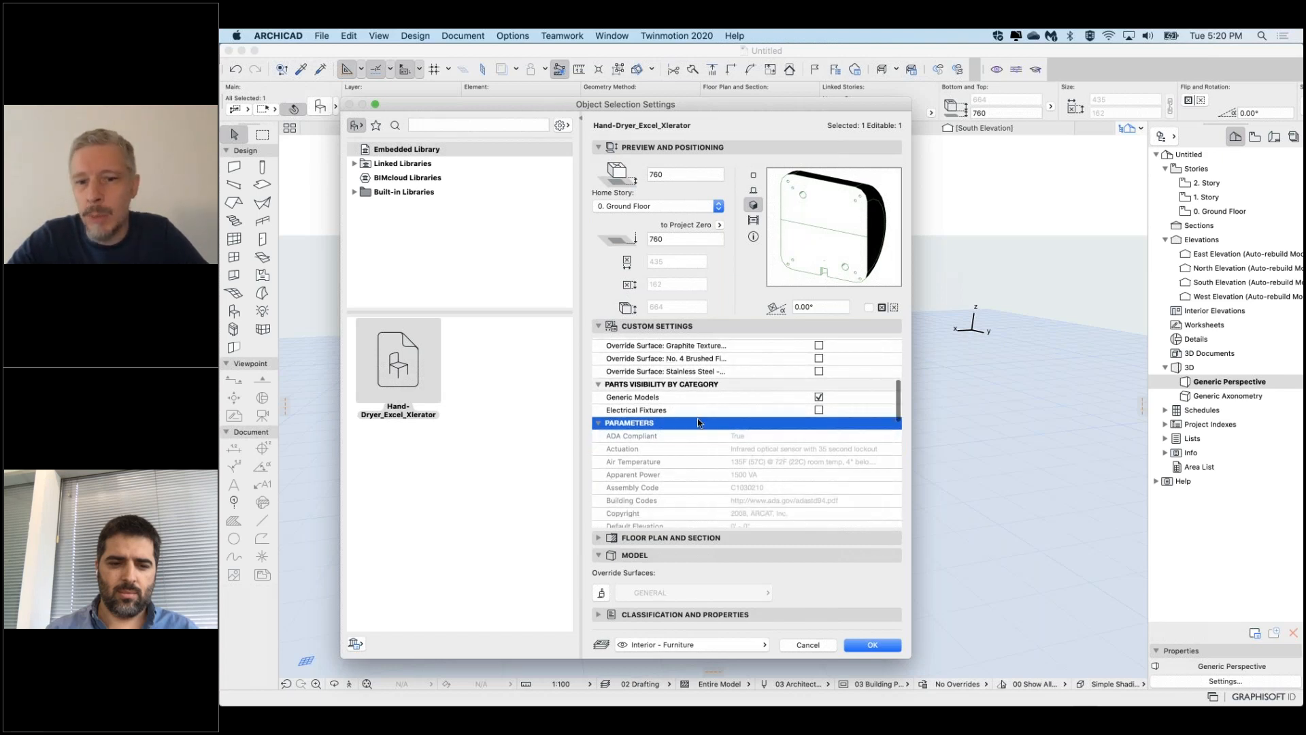
pyautogui.scroll(-2, 739, 474)
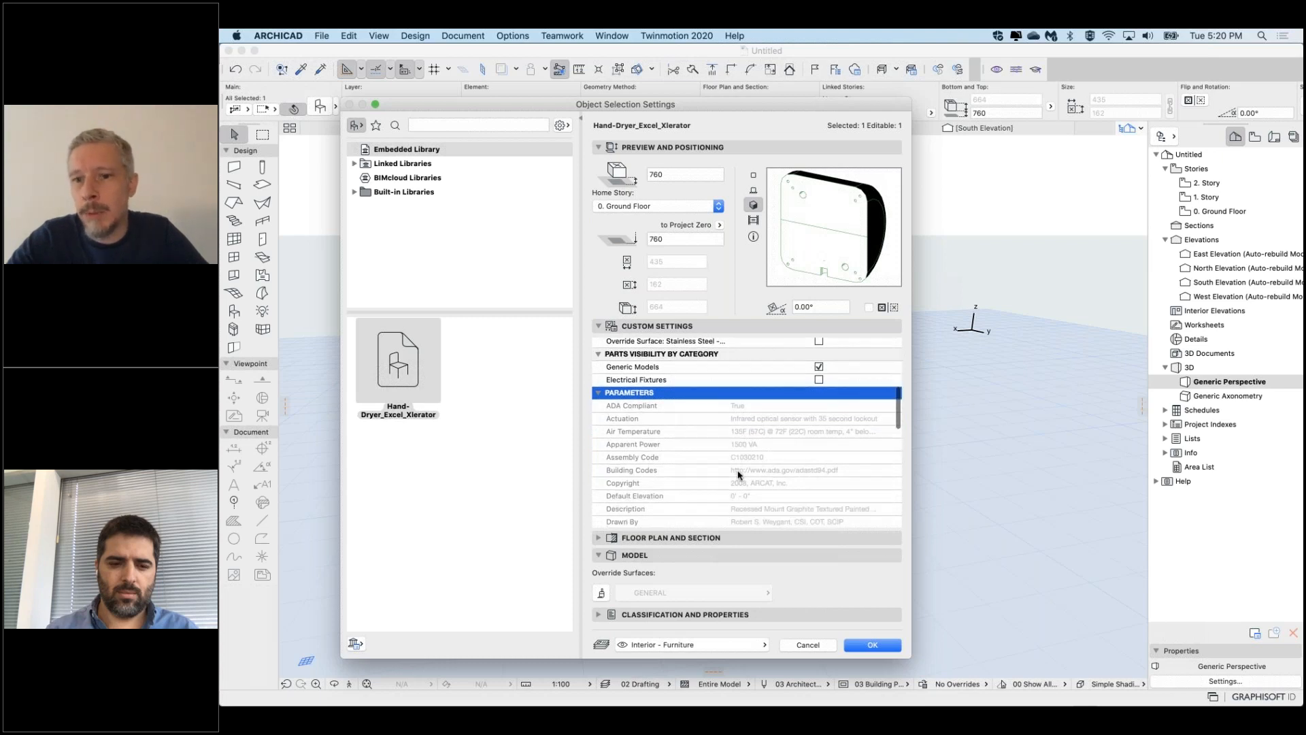
pyautogui.scroll(1, 739, 474)
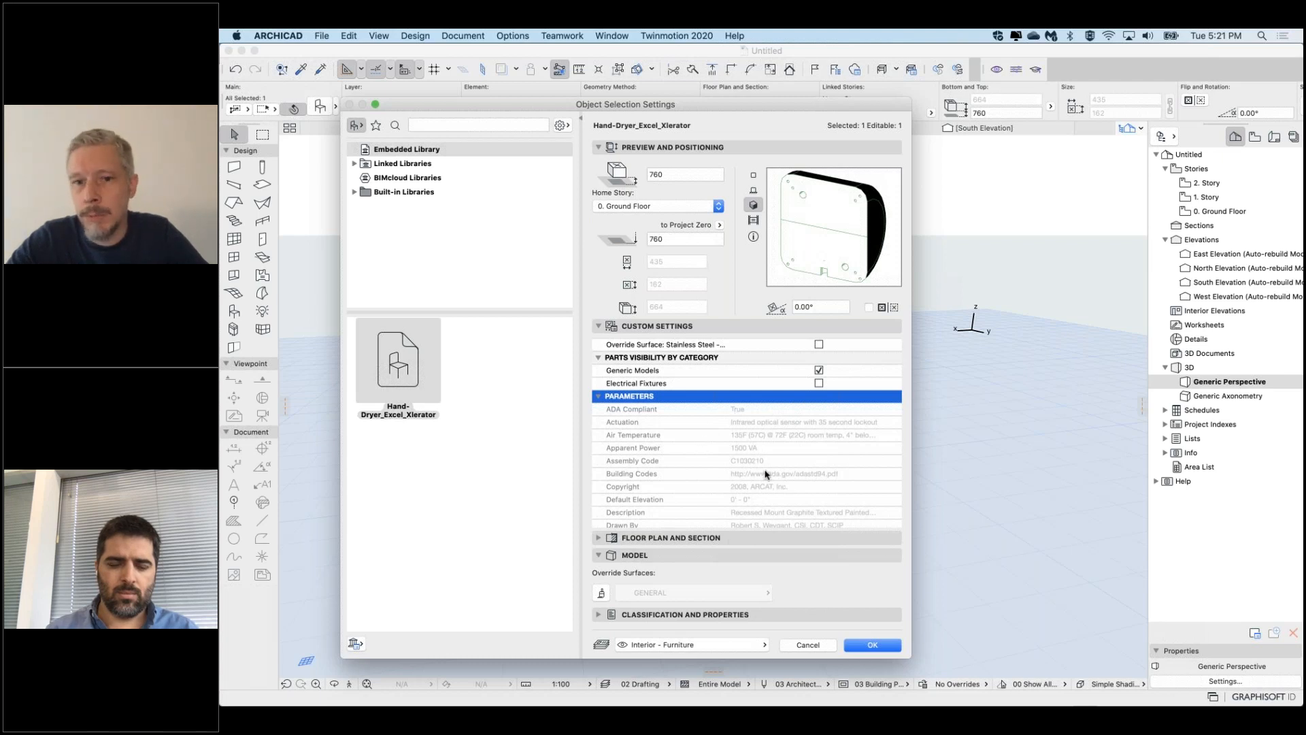
pyautogui.scroll(-2, 766, 474)
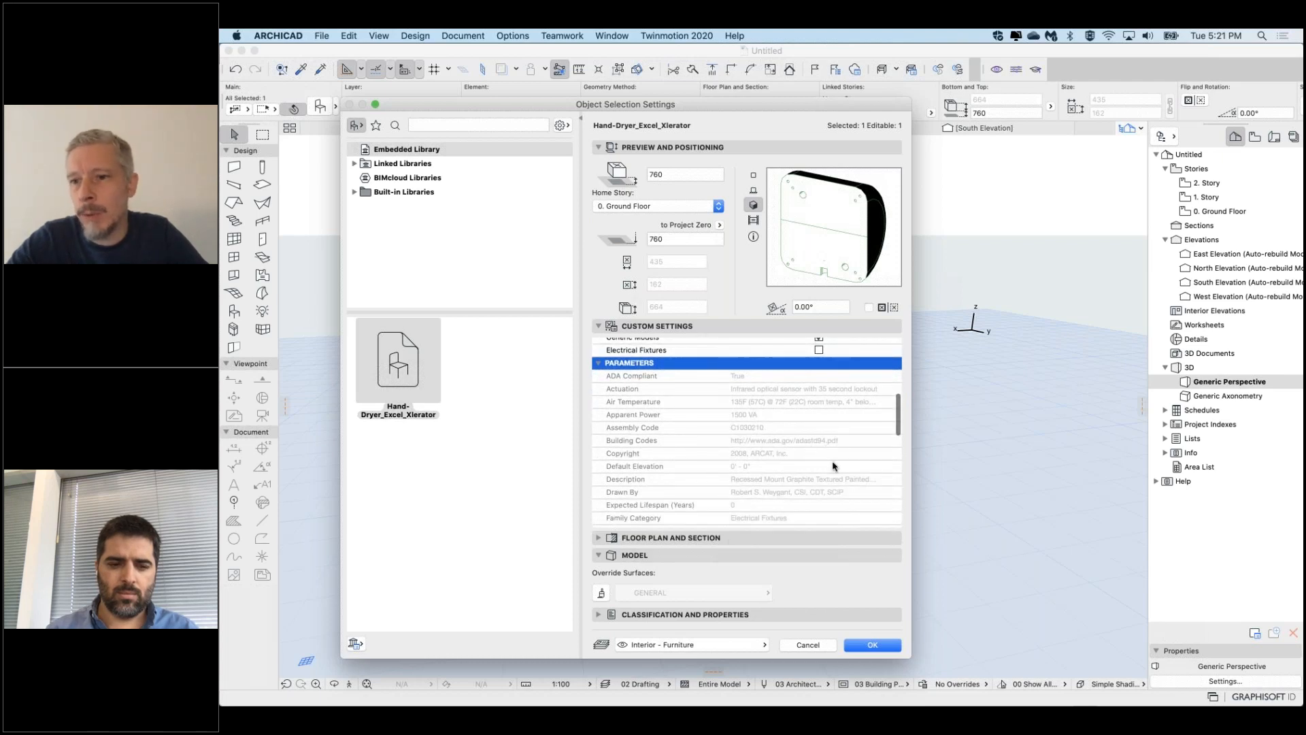
pyautogui.scroll(-5, 783, 452)
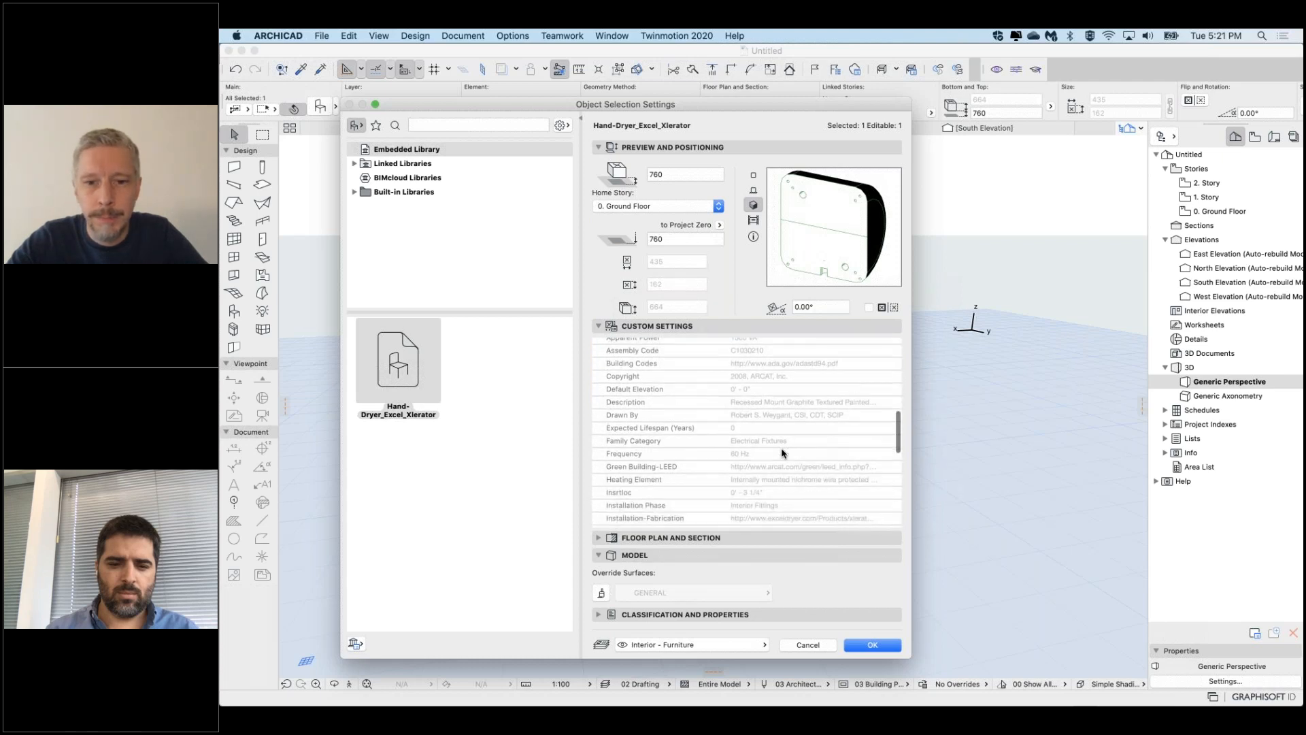
pyautogui.scroll(4, 782, 452)
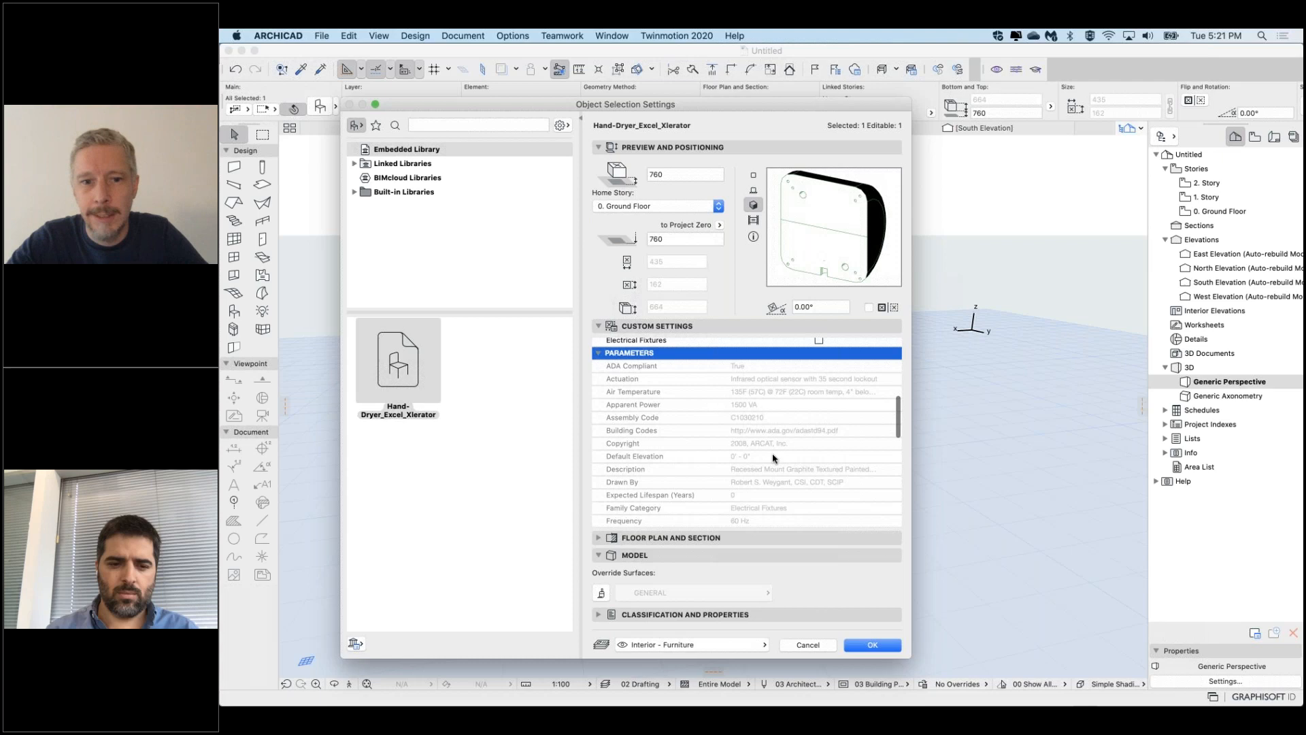
pyautogui.scroll(-1, 784, 461)
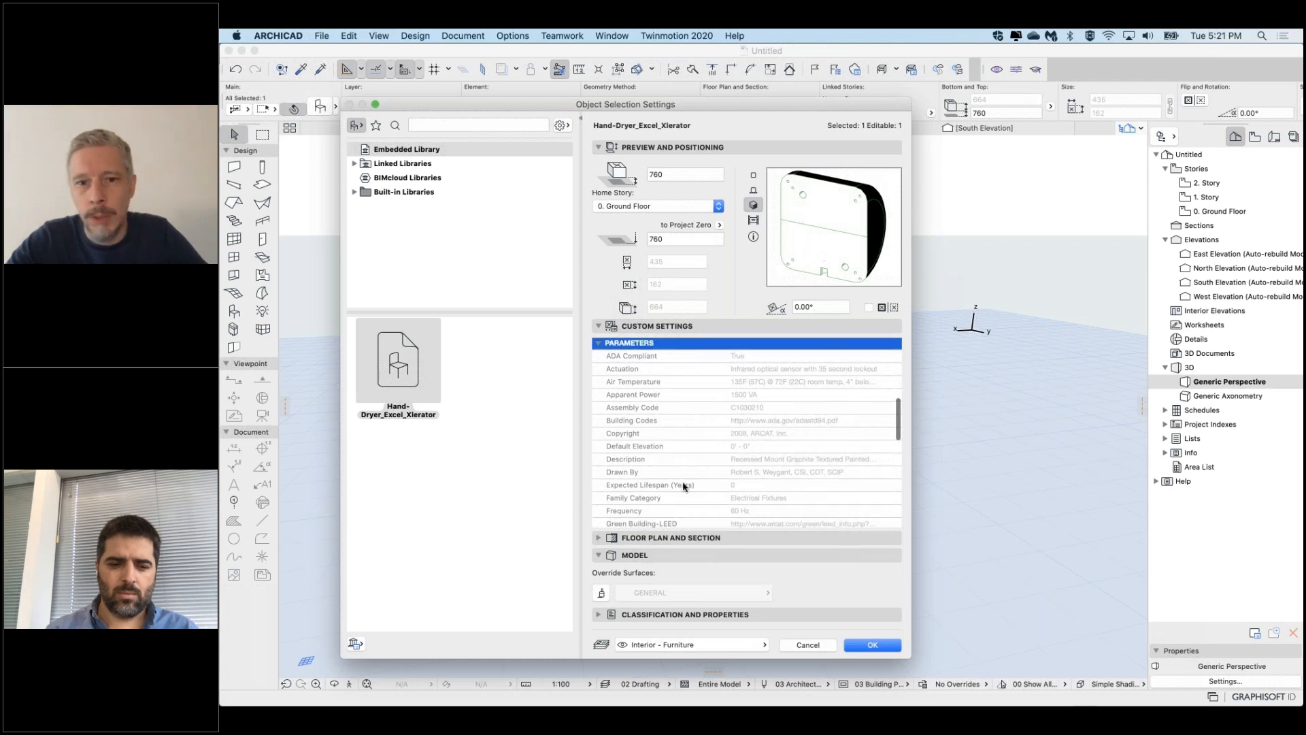
pyautogui.scroll(5, 747, 422)
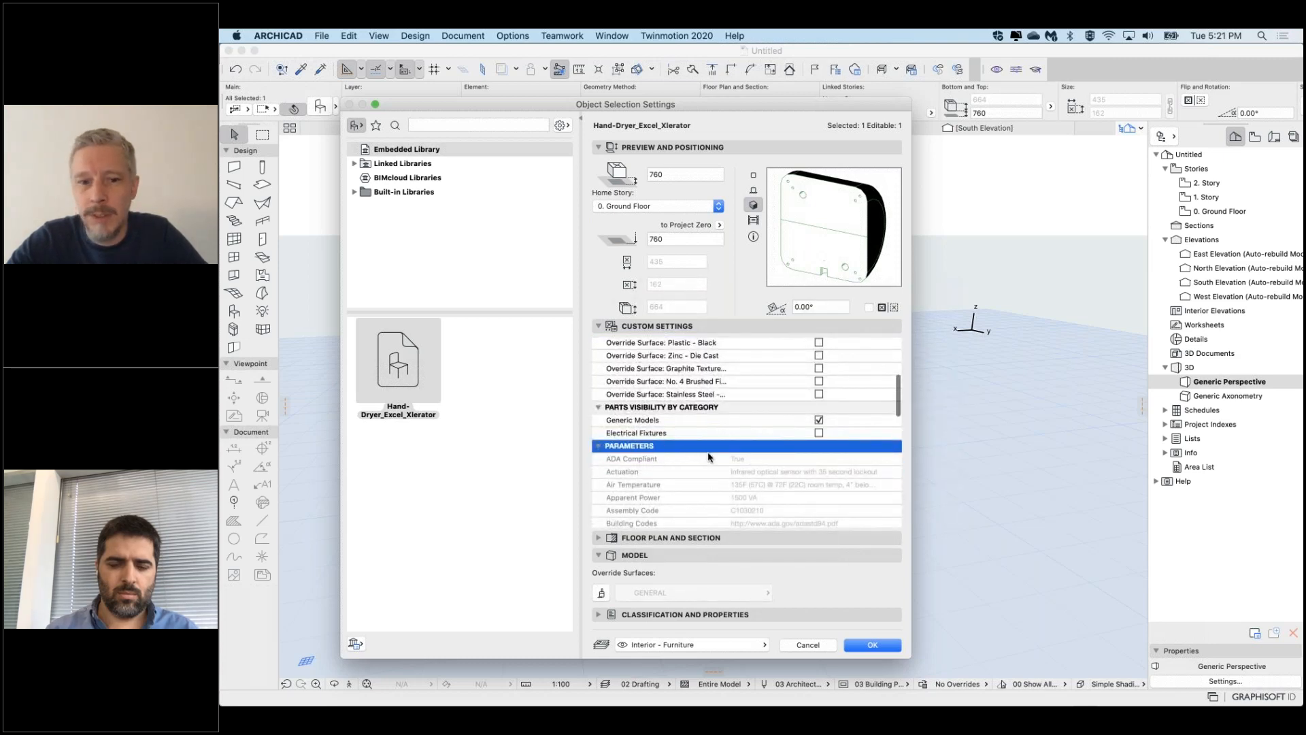
pyautogui.scroll(-3, 708, 457)
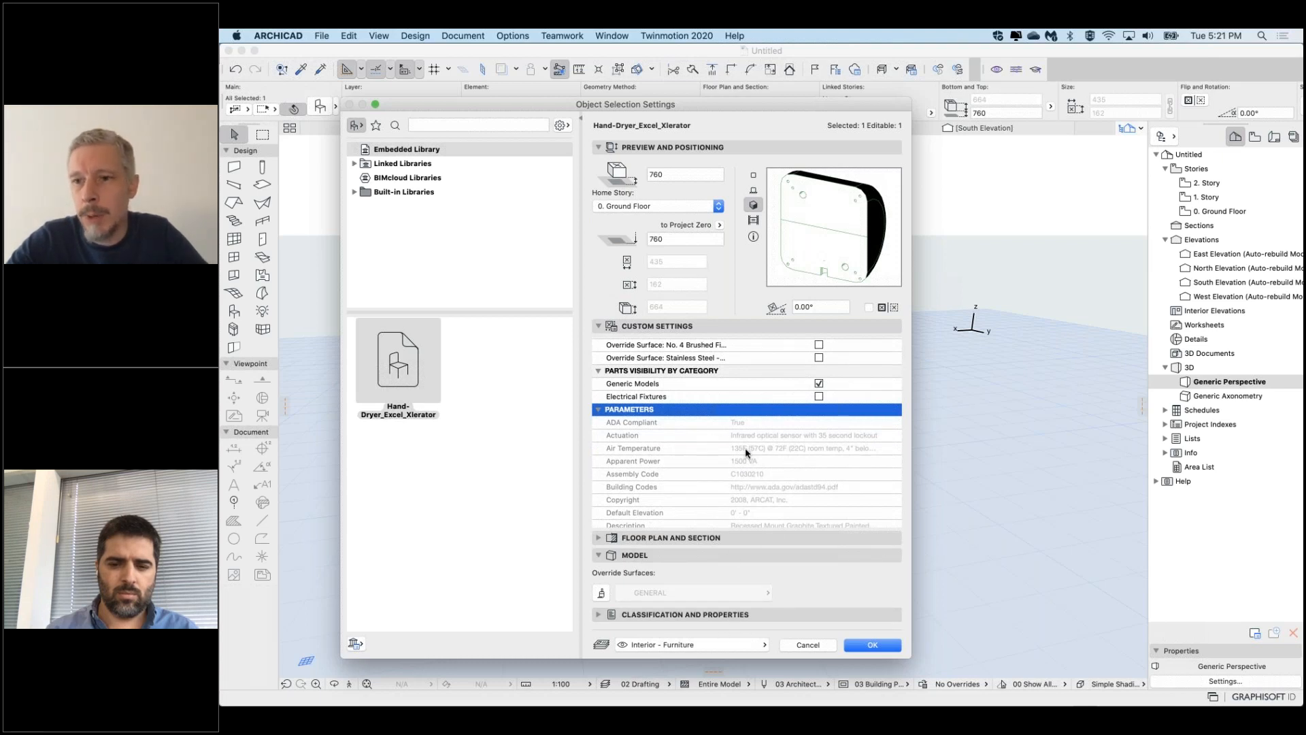
pyautogui.scroll(-4, 746, 453)
pyautogui.scroll(3, 746, 453)
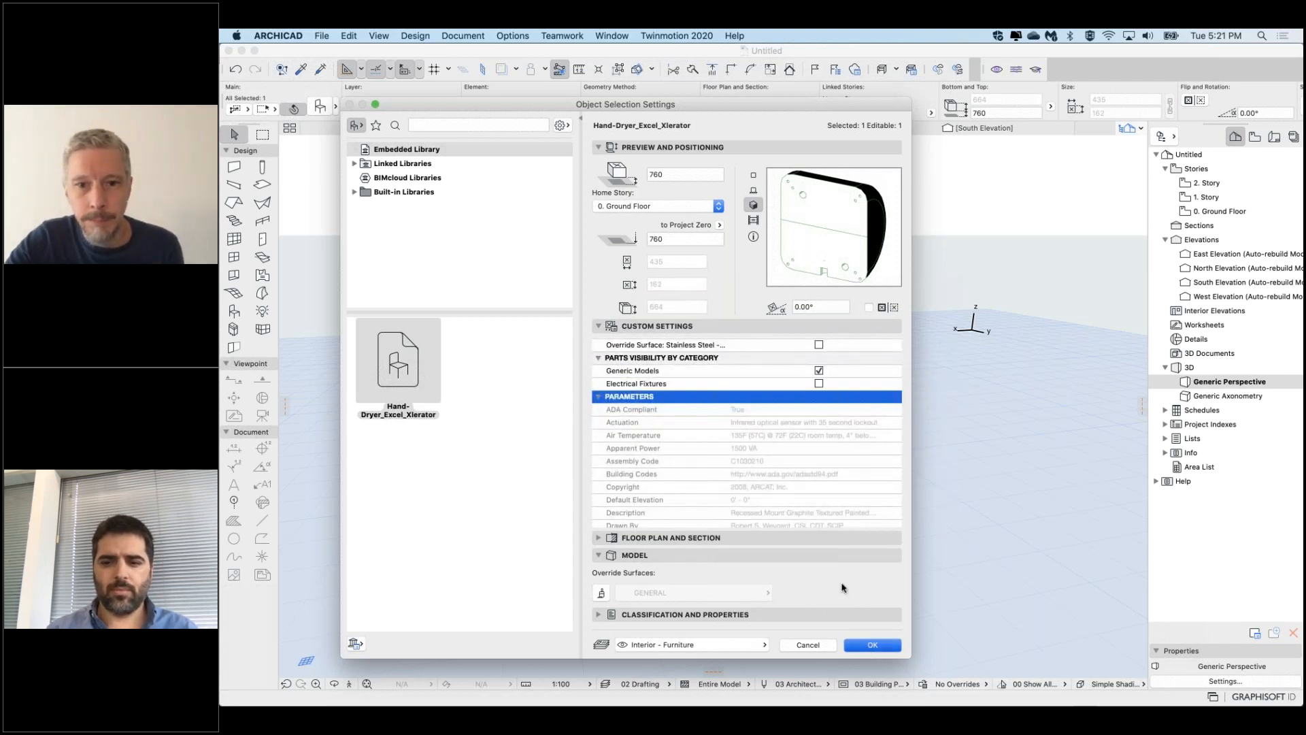
pyautogui.click(873, 644)
# Return to the Ground Floor plan and clear the hand dryer selection
pyautogui.click(465, 145)
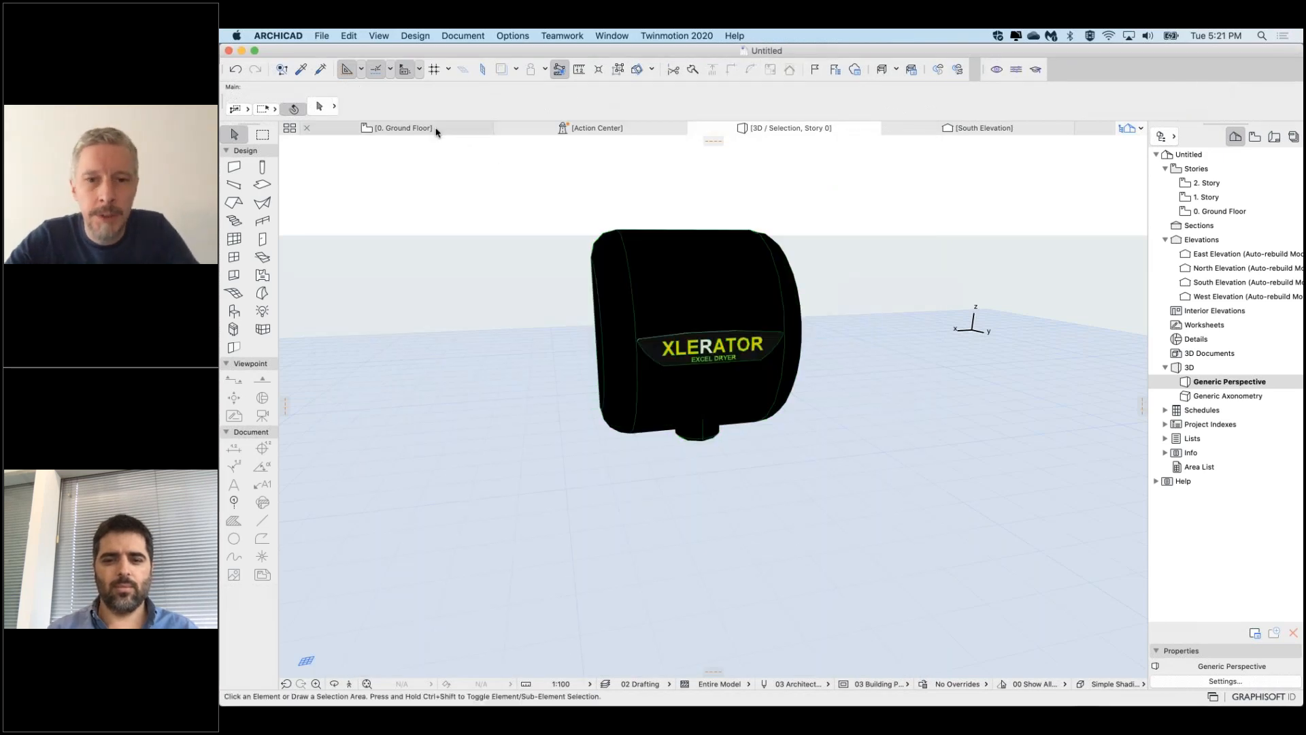
pyautogui.click(436, 129)
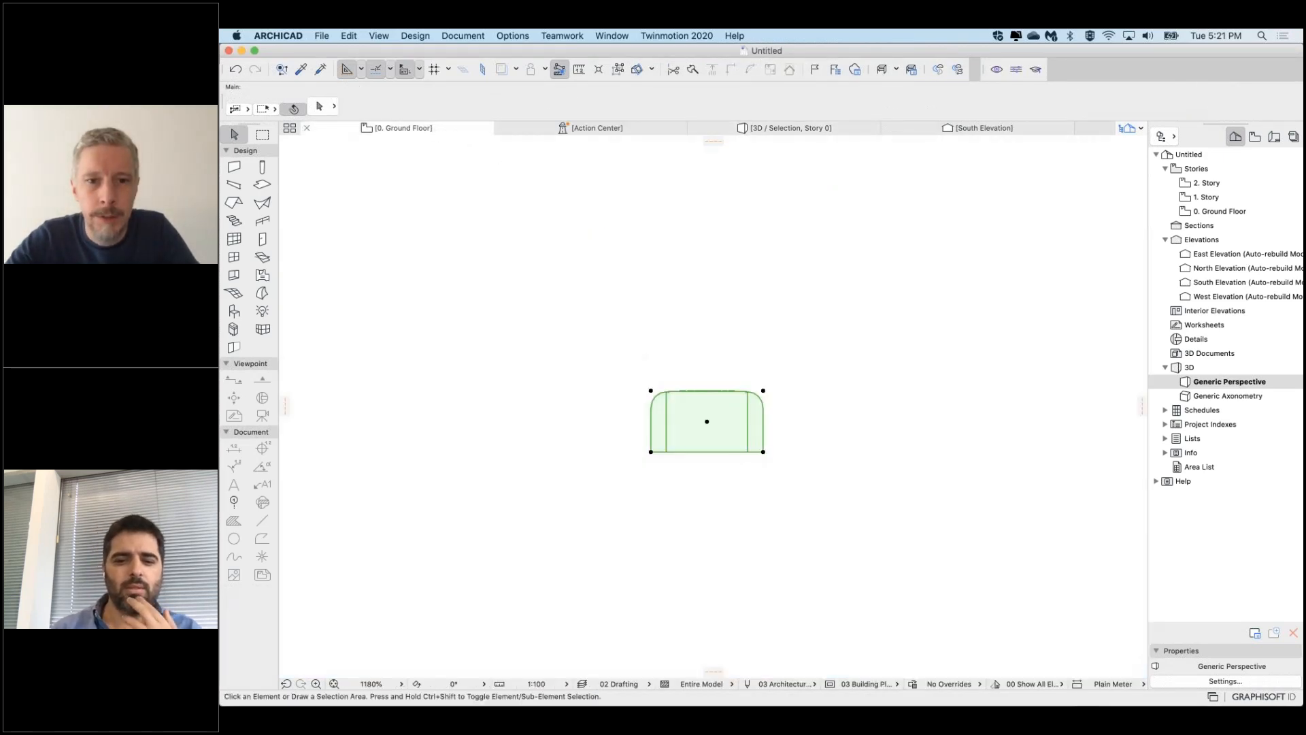
pyautogui.scroll(-5, 633, 360)
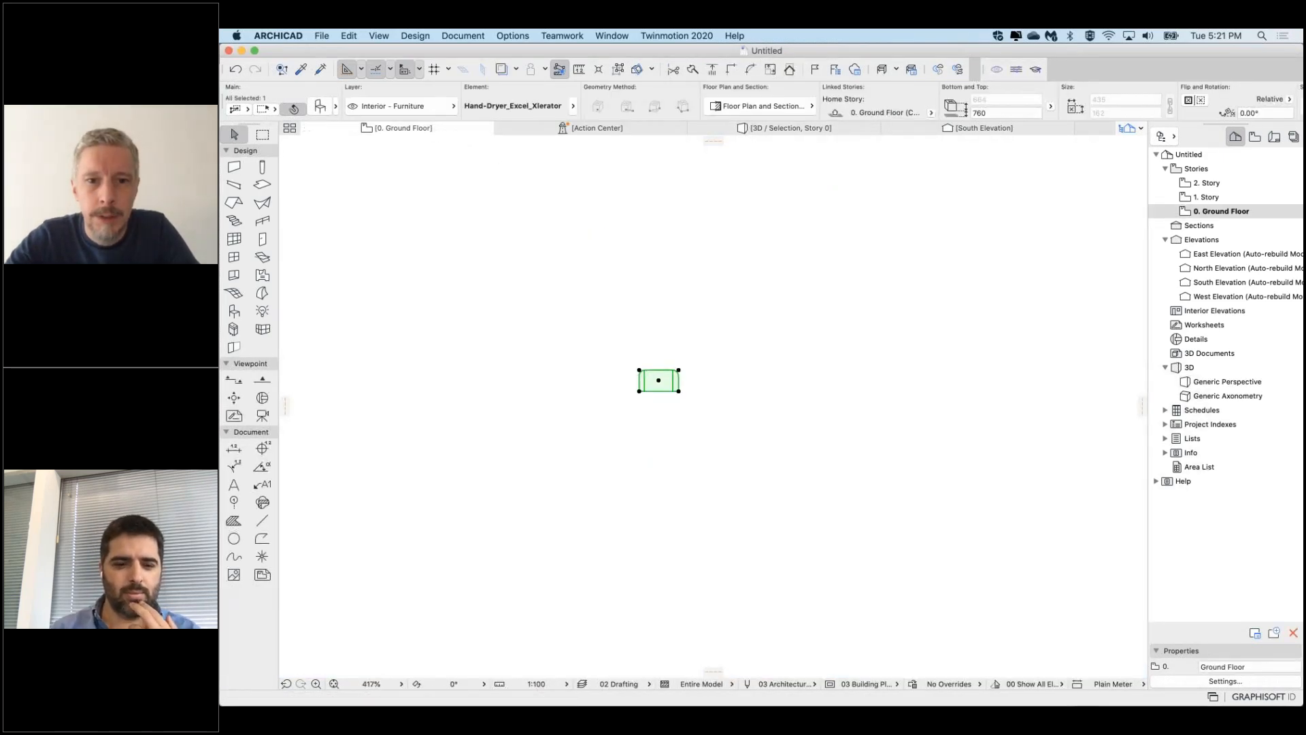
pyautogui.click(595, 321)
pyautogui.click(324, 35)
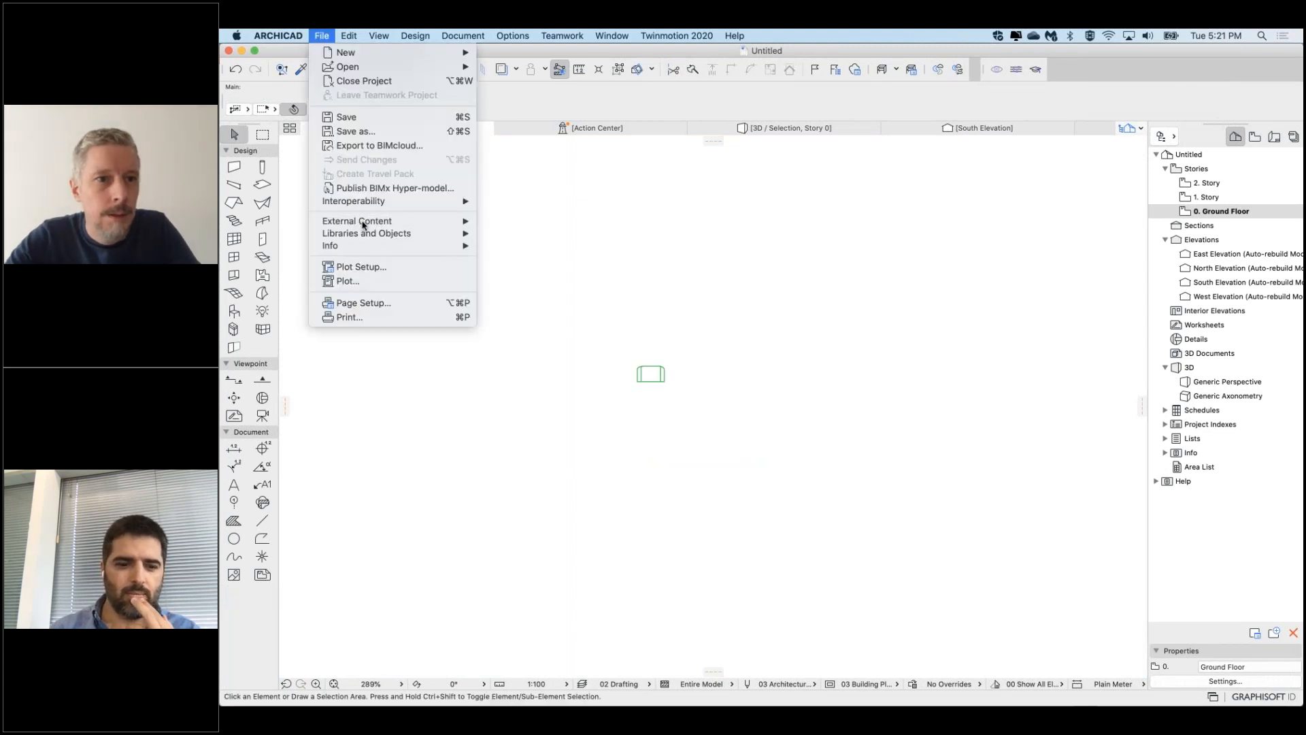
pyautogui.moveTo(395, 233)
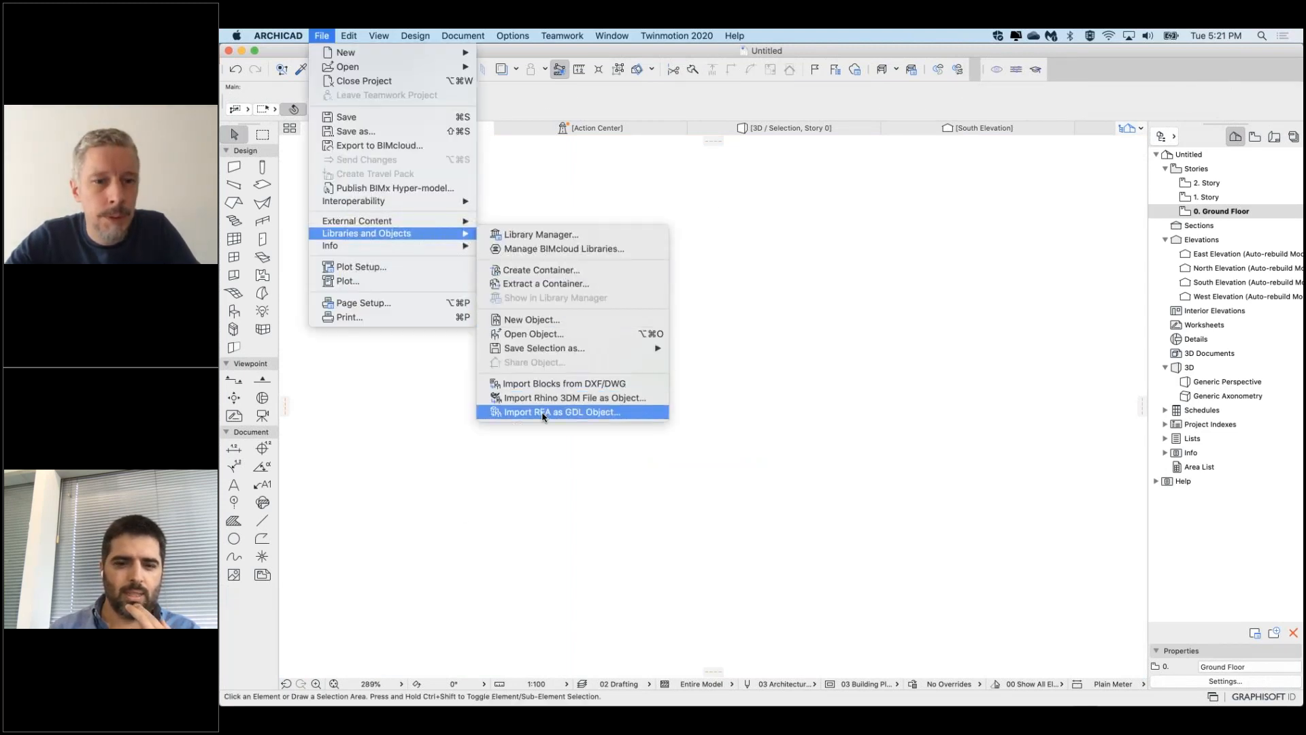
pyautogui.click(795, 349)
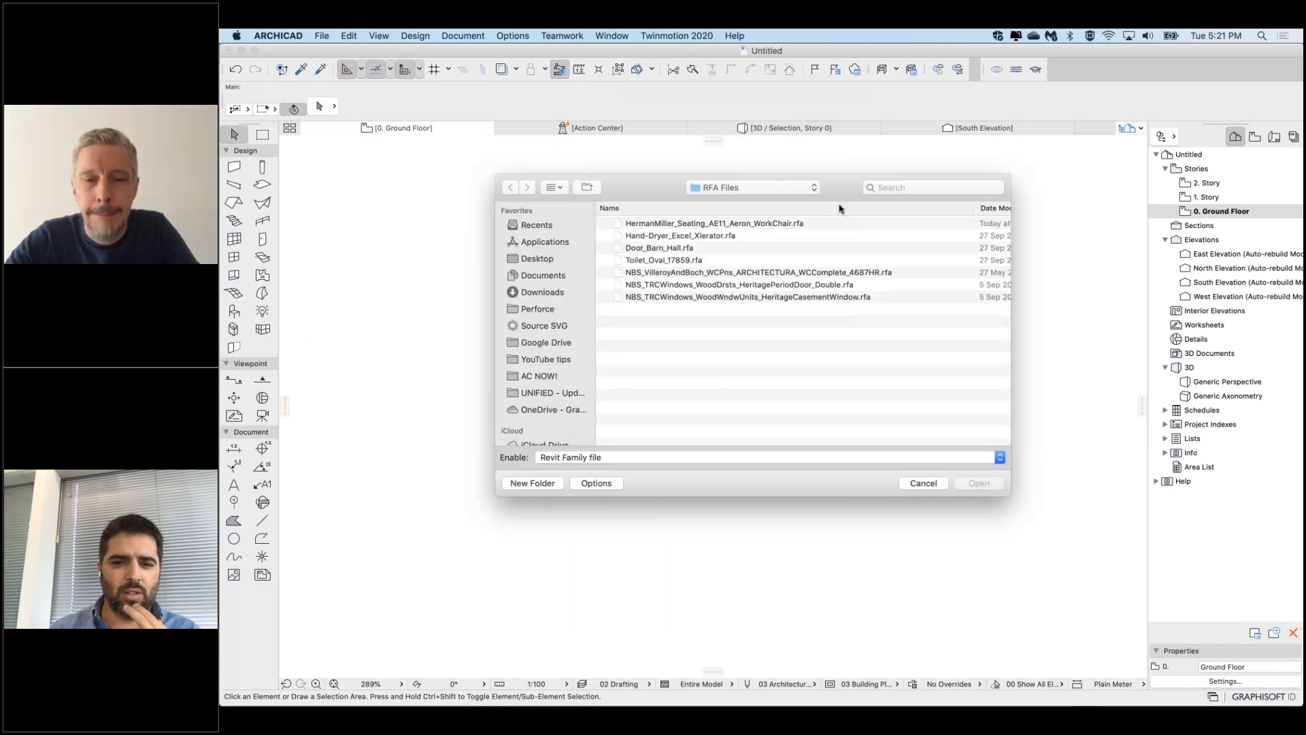
pyautogui.click(704, 245)
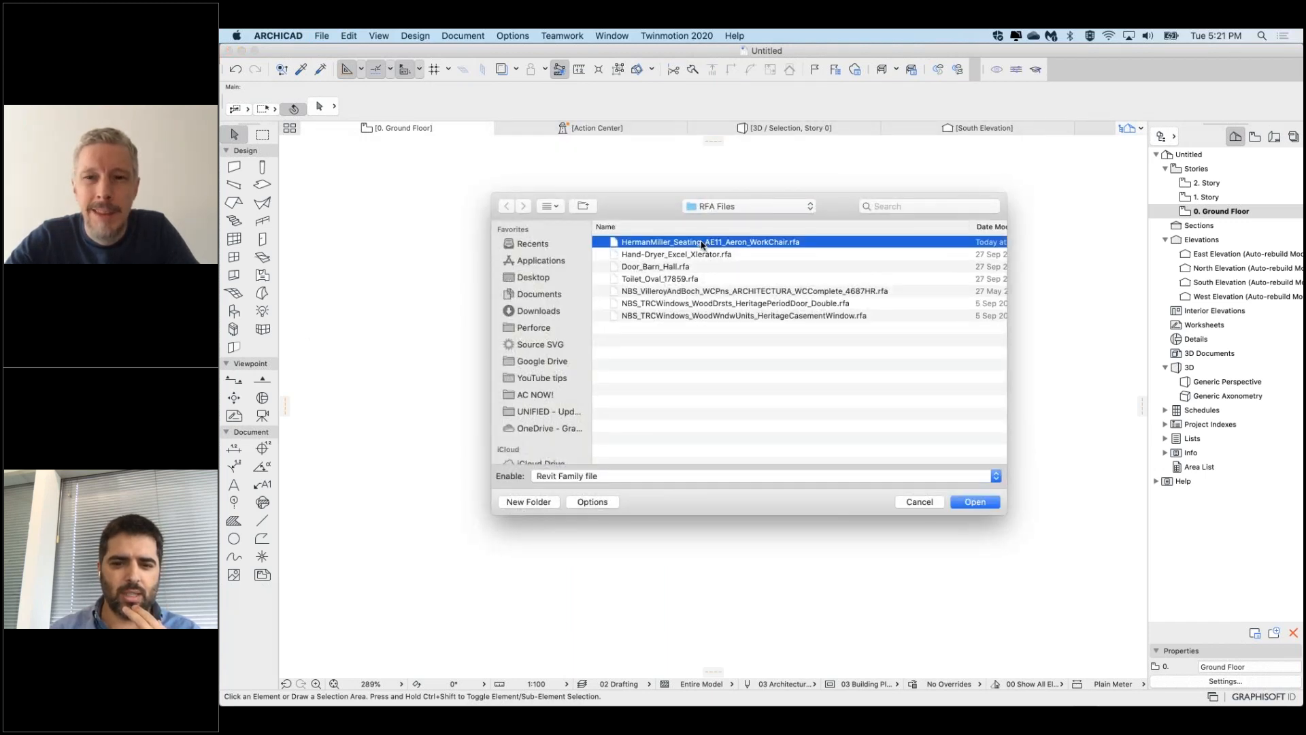
pyautogui.click(913, 503)
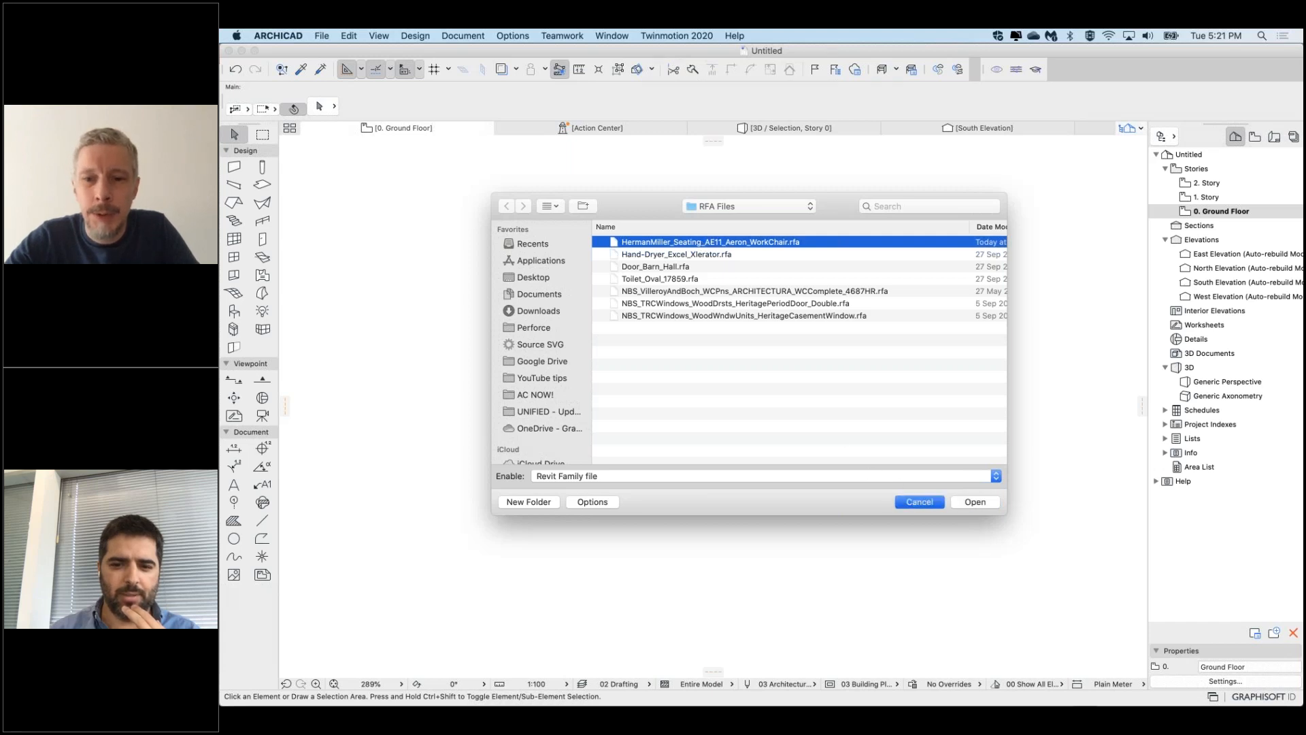
# Select the hand dryer on the Ground Floor plan and show it in the 3D window
pyautogui.click(652, 379)
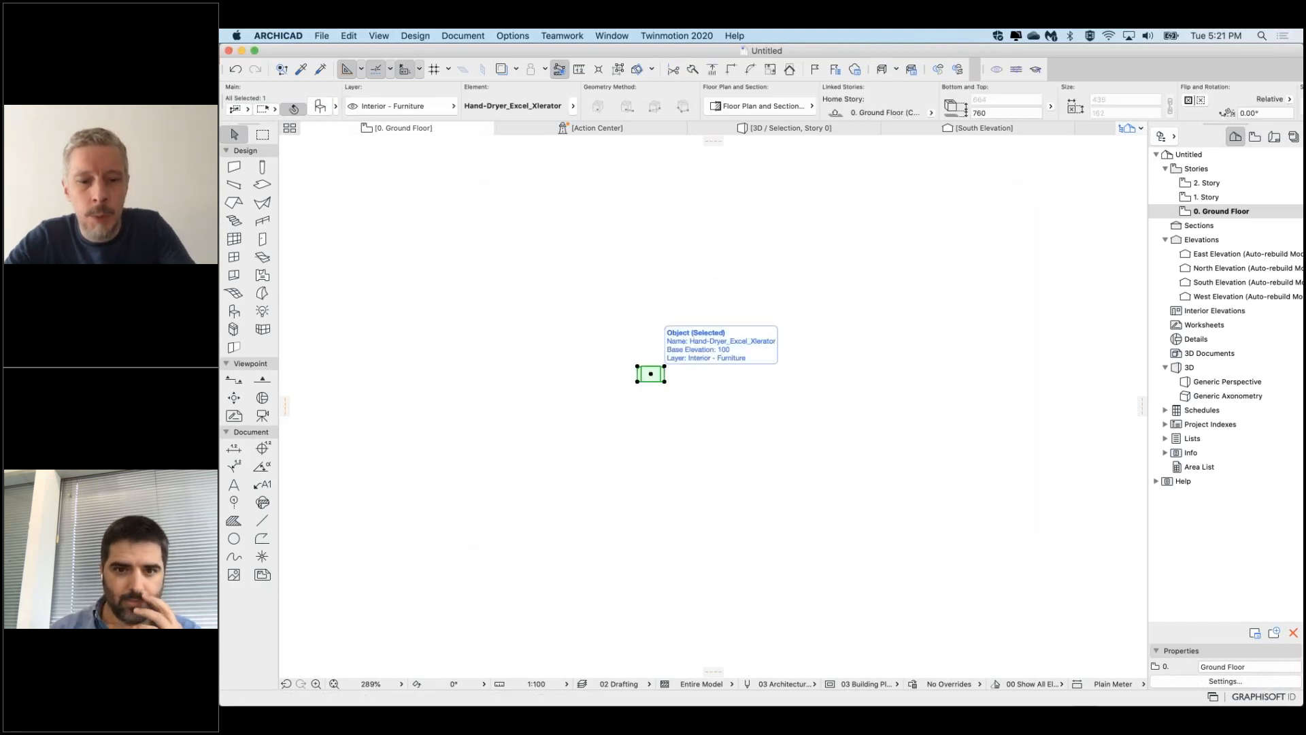
pyautogui.press('F5')
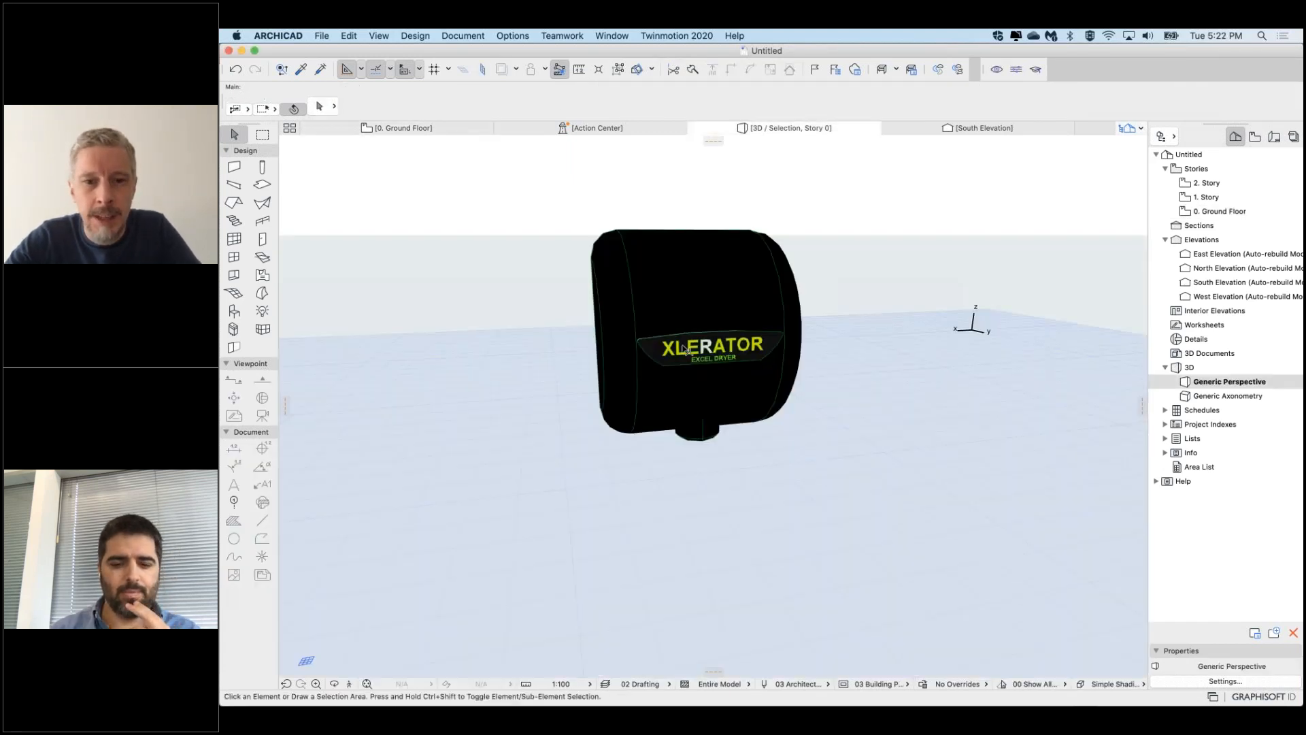
# Examine the hand dryer's XLERATOR logo and body in the 3D window, from close up and at several angles
pyautogui.scroll(5, 684, 349)
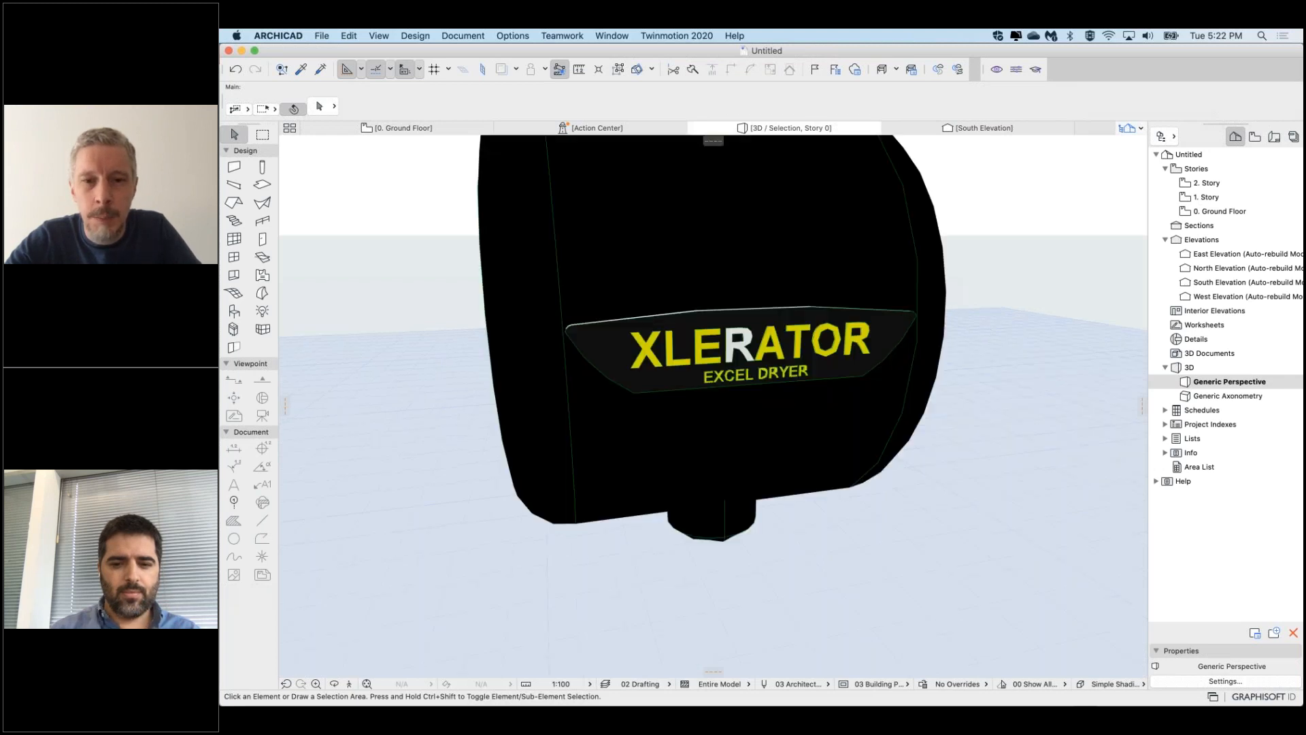
pyautogui.scroll(1, 684, 349)
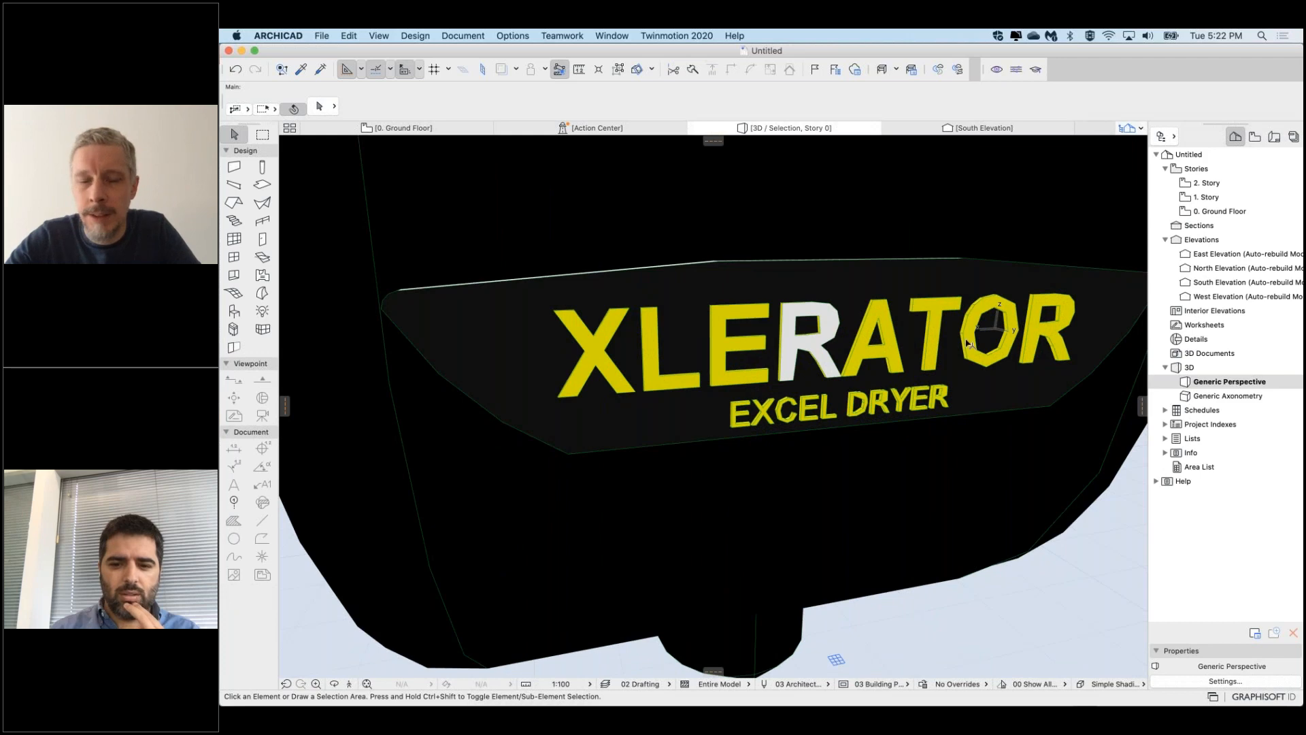
pyautogui.scroll(-2, 633, 356)
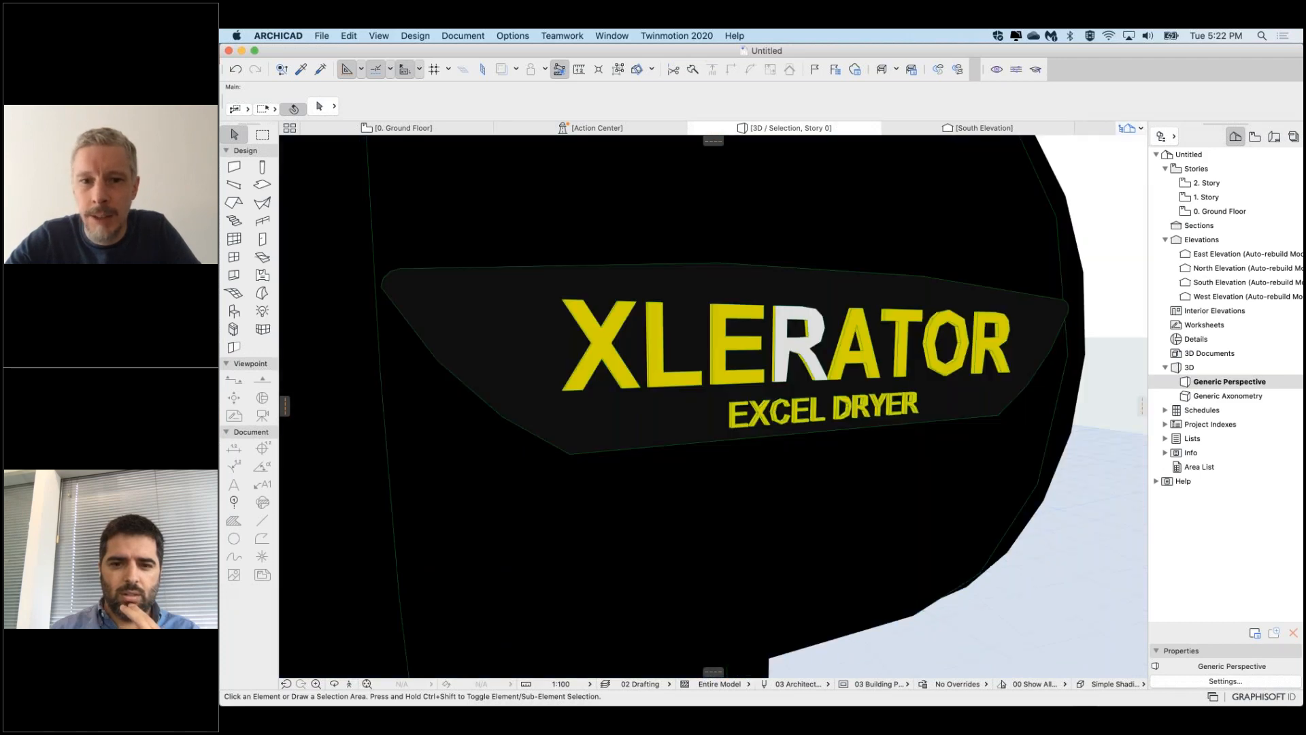
pyautogui.scroll(5, 837, 458)
pyautogui.scroll(1, 837, 463)
pyautogui.moveTo(837, 465)
pyautogui.keyDown('shift'); pyautogui.mouseDown(button='middle')
pyautogui.moveTo(993, 451)
pyautogui.moveTo(817, 455)
pyautogui.mouseUp(button='middle'); pyautogui.keyUp('shift')
pyautogui.scroll(-6, 817, 454)
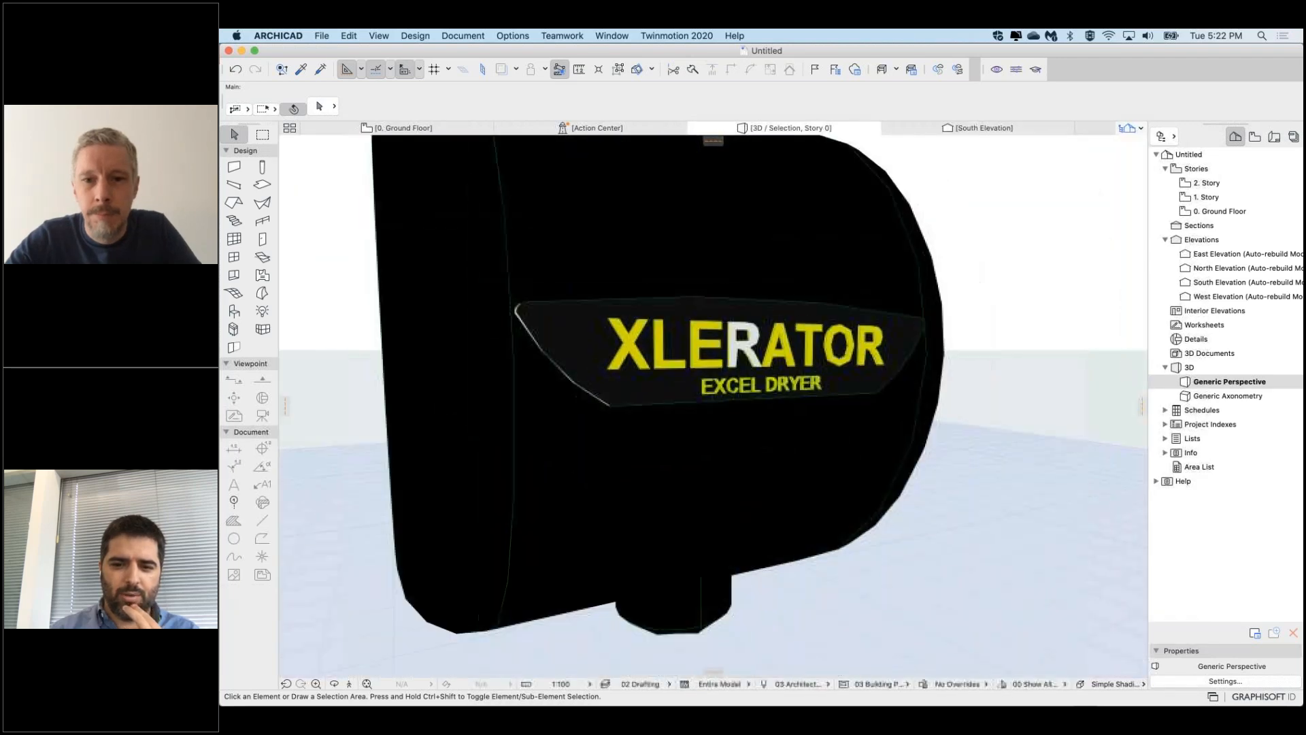
pyautogui.keyDown('shift'); pyautogui.moveTo(721, 318); pyautogui.dragTo(692, 326, button='middle'); pyautogui.keyUp('shift')
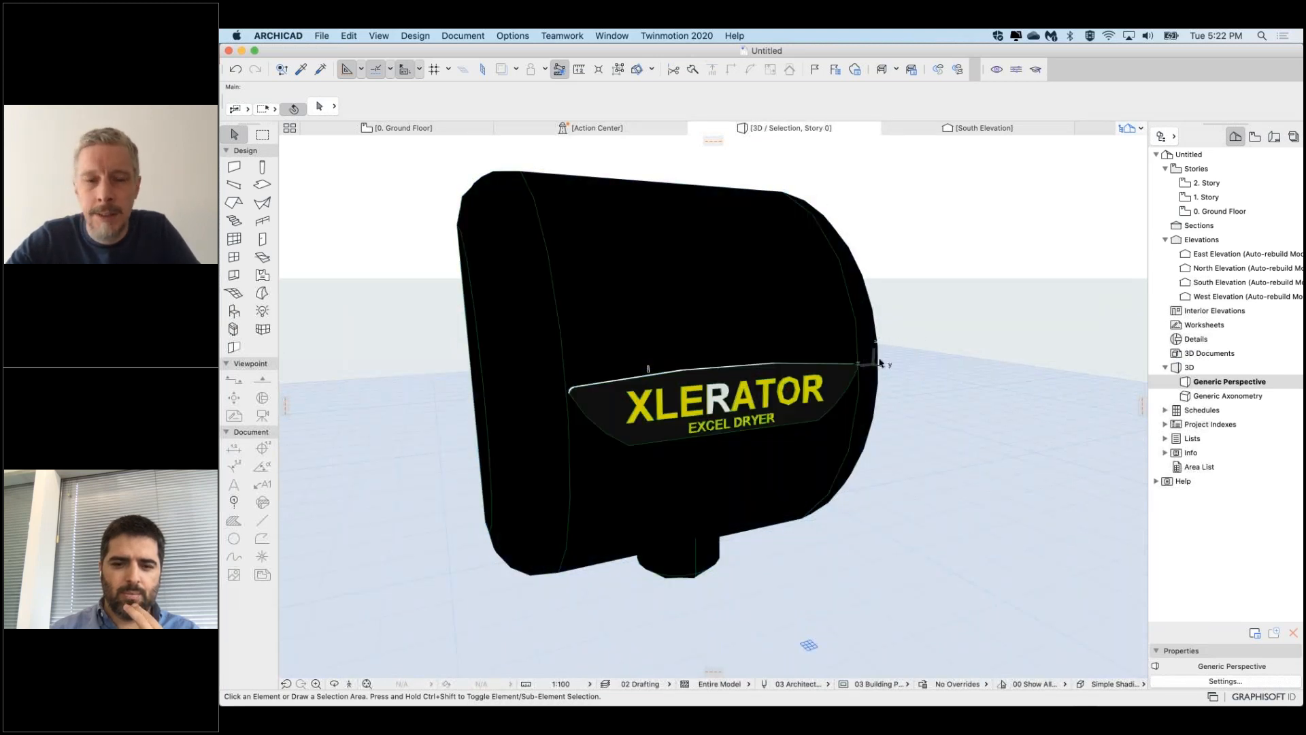
pyautogui.moveTo(880, 363)
pyautogui.keyDown('shift'); pyautogui.mouseDown(button='middle')
pyautogui.moveTo(816, 367)
pyautogui.moveTo(877, 368)
pyautogui.mouseUp(button='middle'); pyautogui.keyUp('shift')
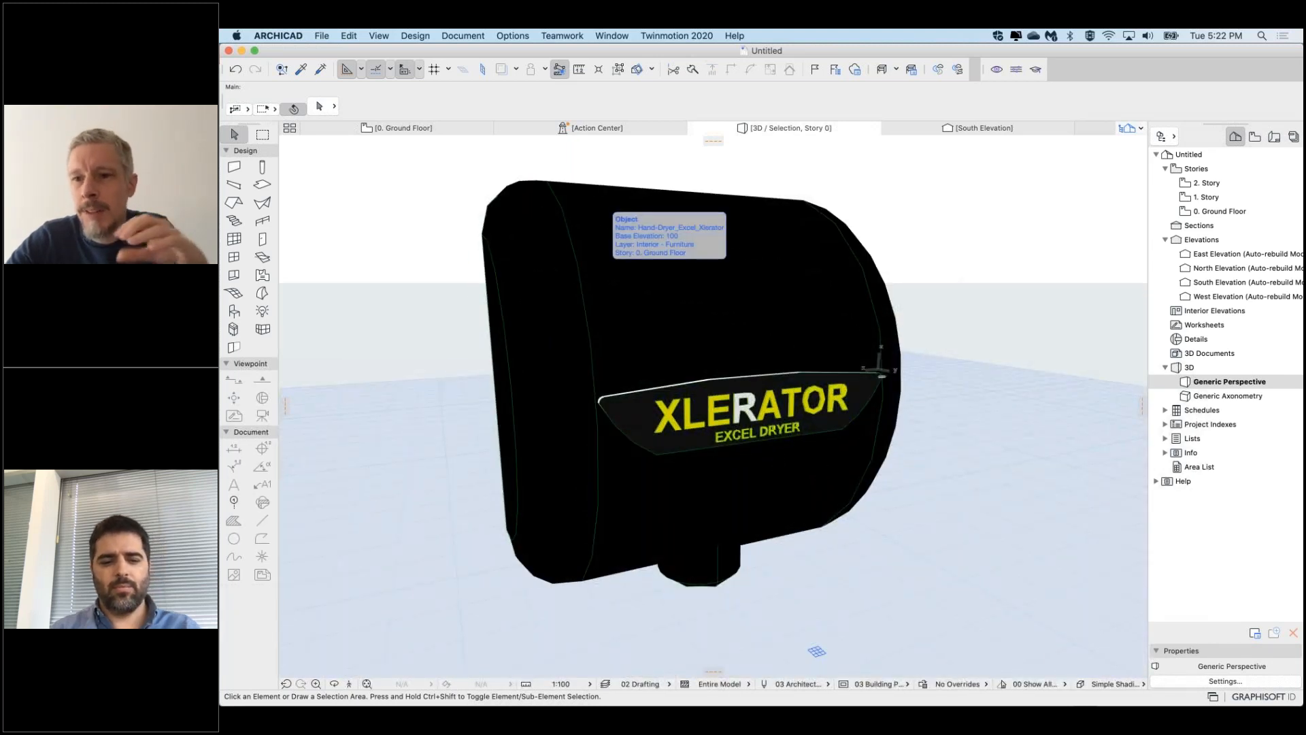
pyautogui.click(601, 284)
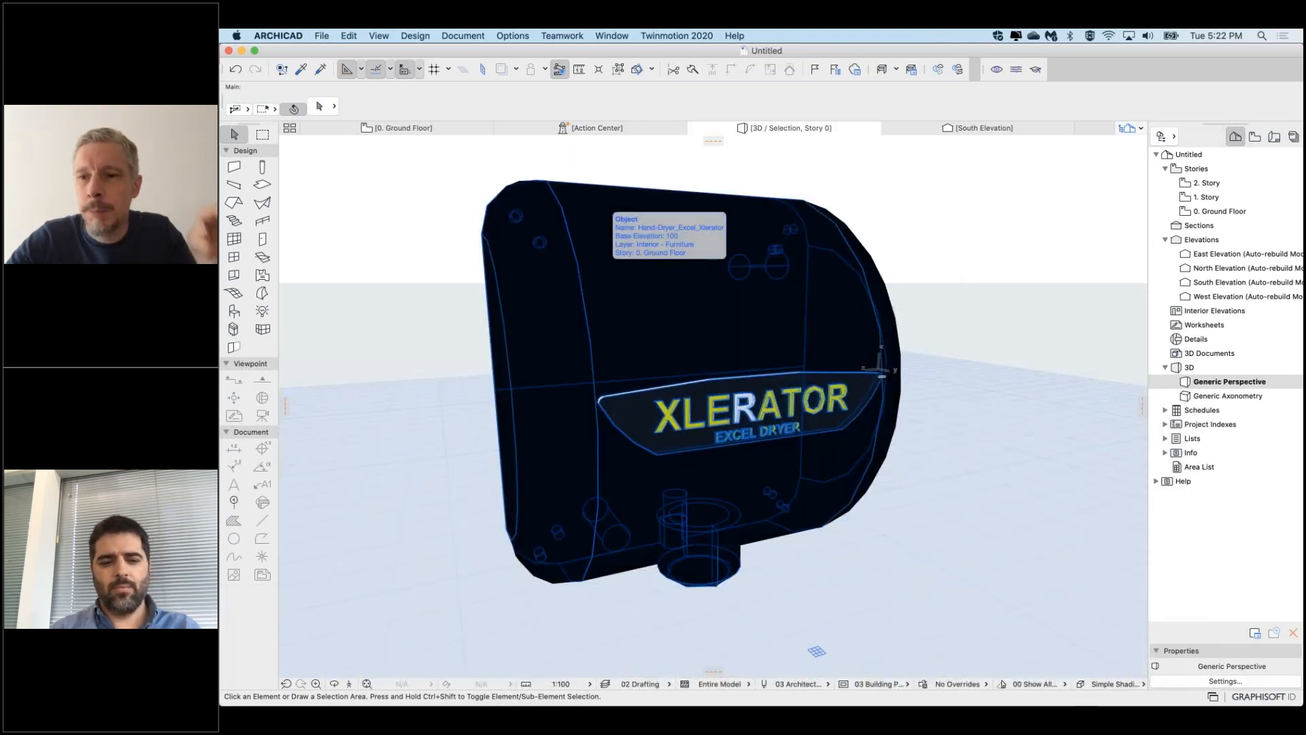
pyautogui.click(487, 189)
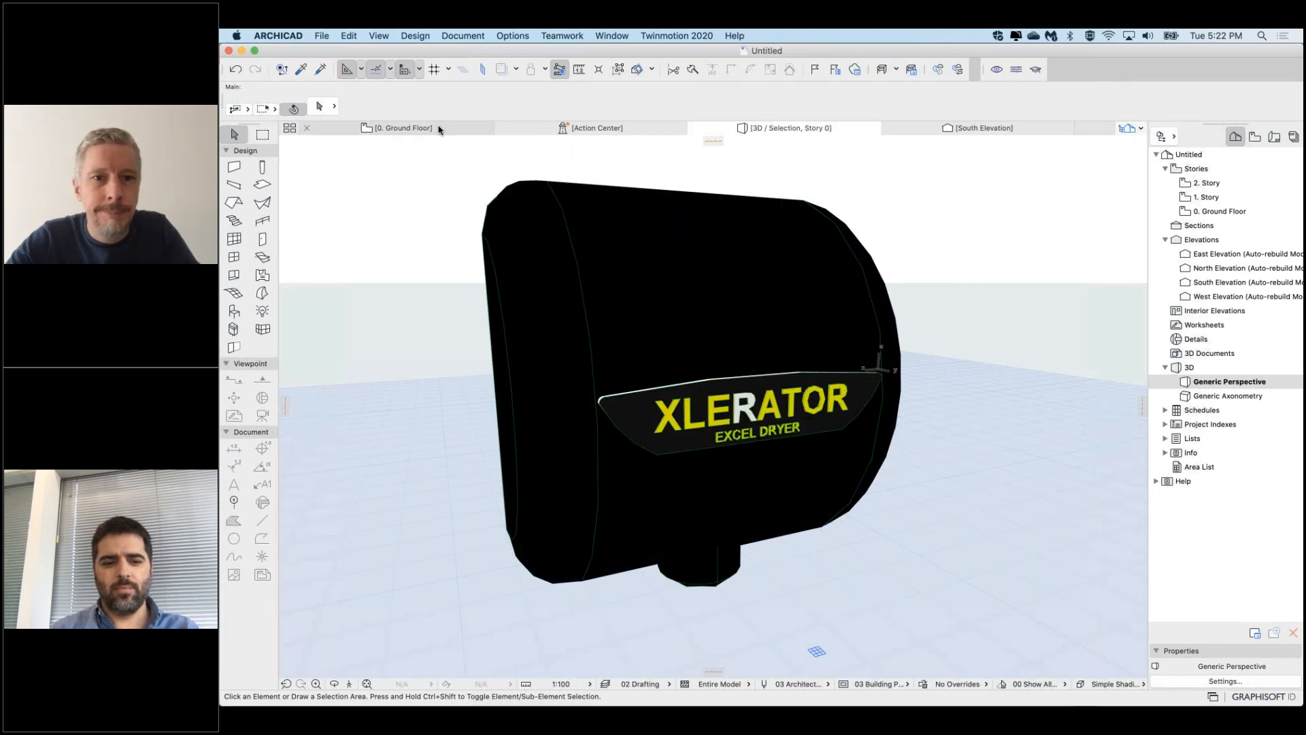
# Return to the Ground Floor plan with nothing selected
pyautogui.click(439, 130)
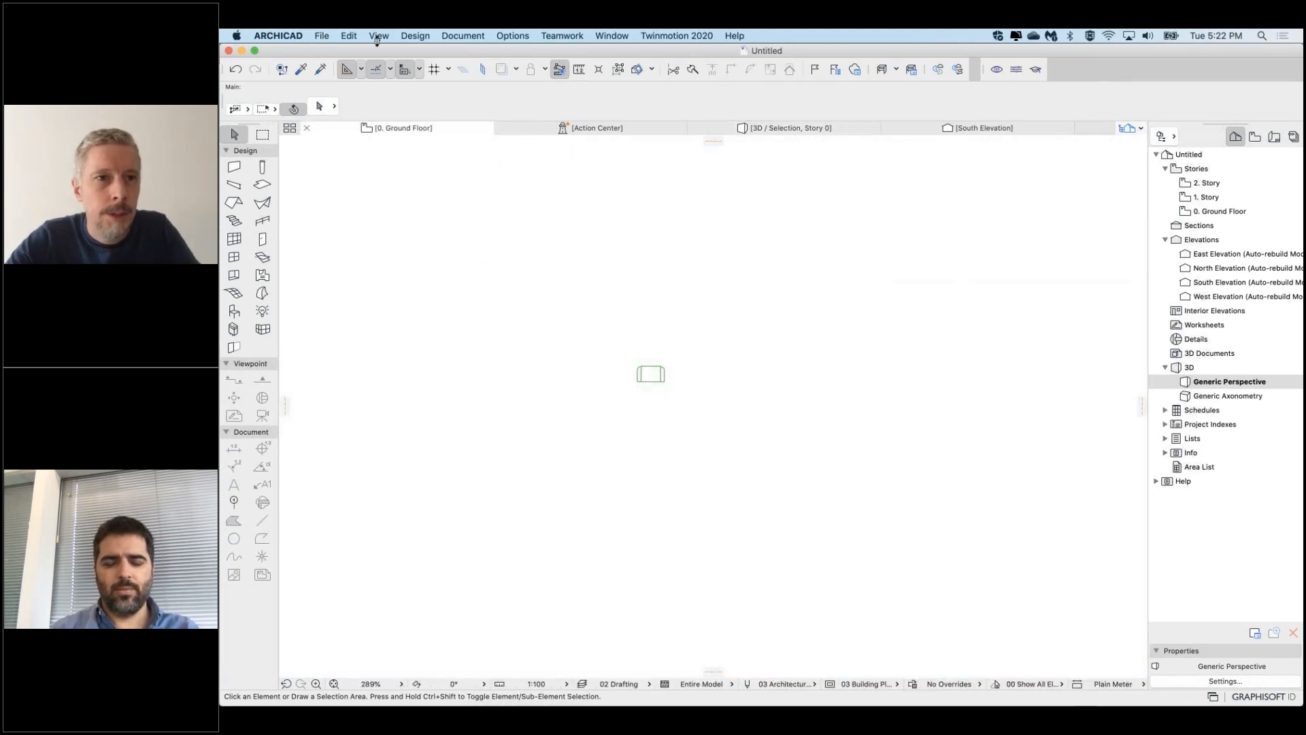
pyautogui.press('super+a')
pyautogui.click(320, 35)
pyautogui.click(471, 331)
pyautogui.press('Escape')
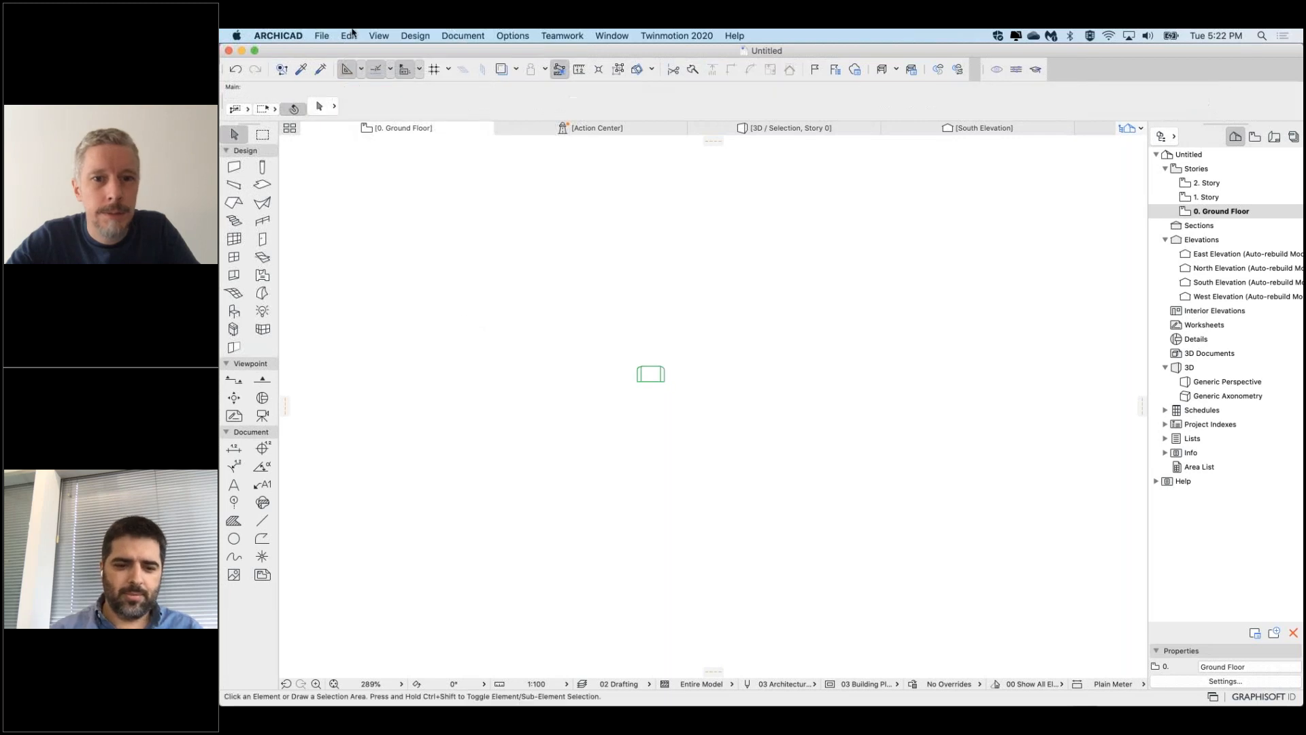
# Import HermanMiller_Seating_AE11_Aeron_WorkChair.rfa as a GDL object, using the Object (best match) library part type
pyautogui.click(324, 35)
pyautogui.moveTo(395, 234)
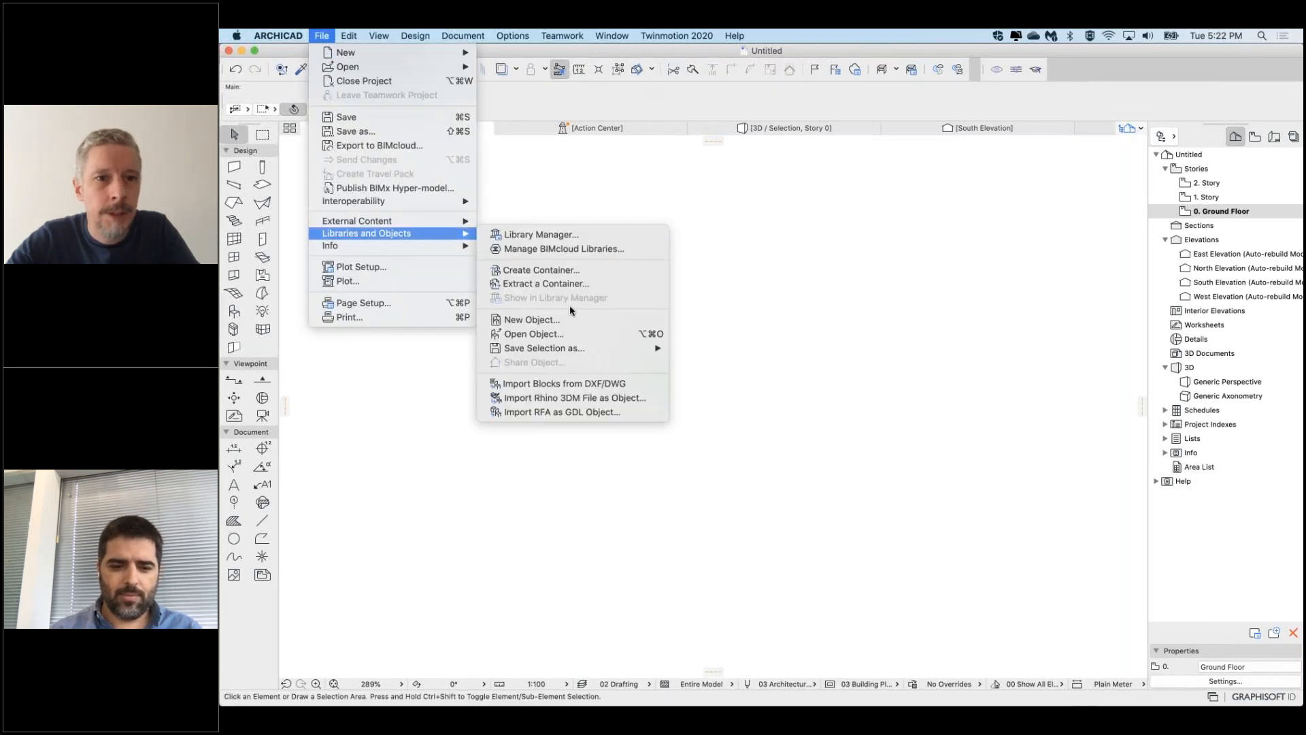
pyautogui.click(555, 412)
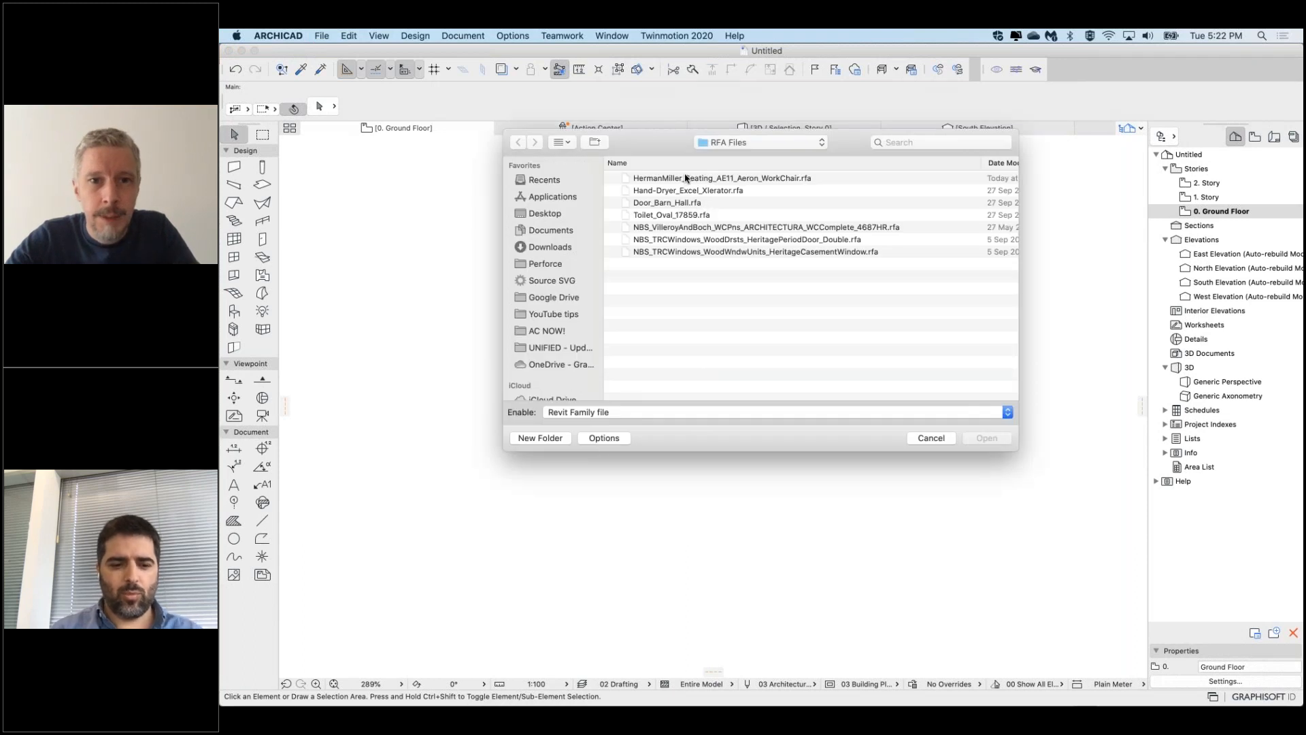
pyautogui.click(698, 179)
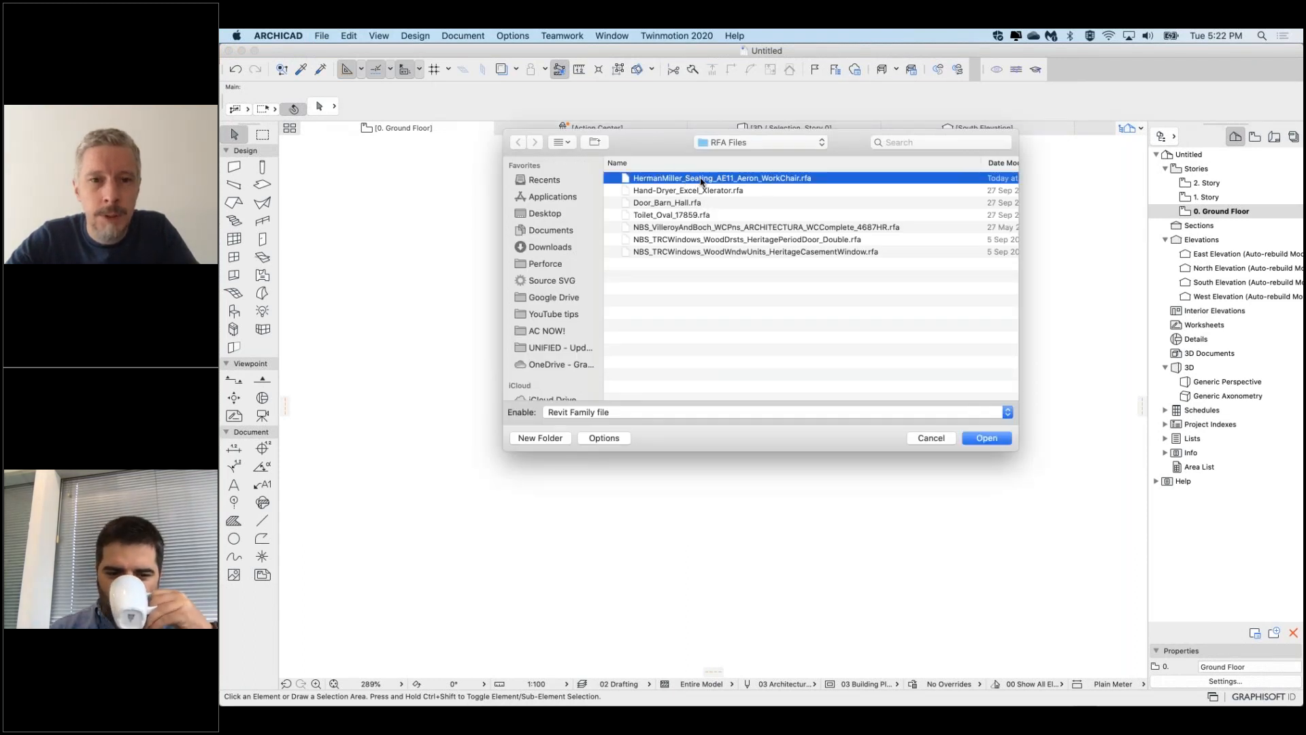
pyautogui.click(988, 438)
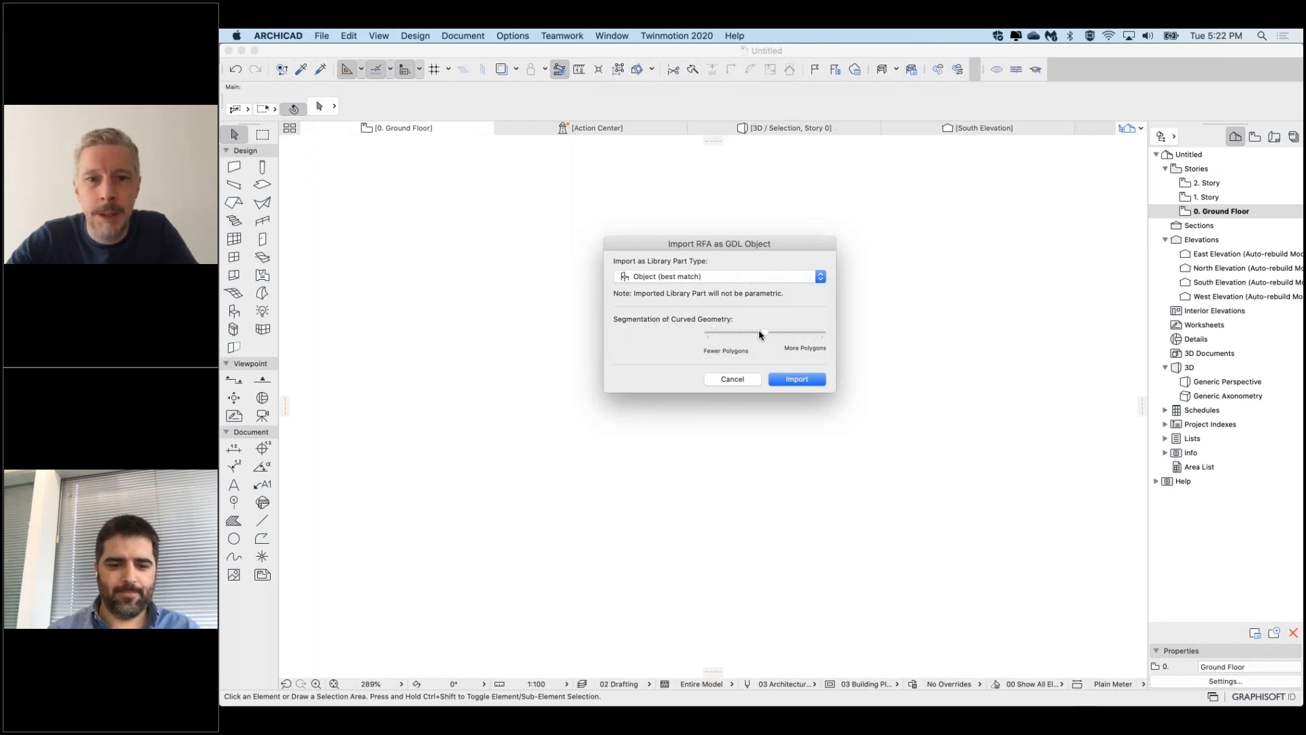
pyautogui.click(796, 381)
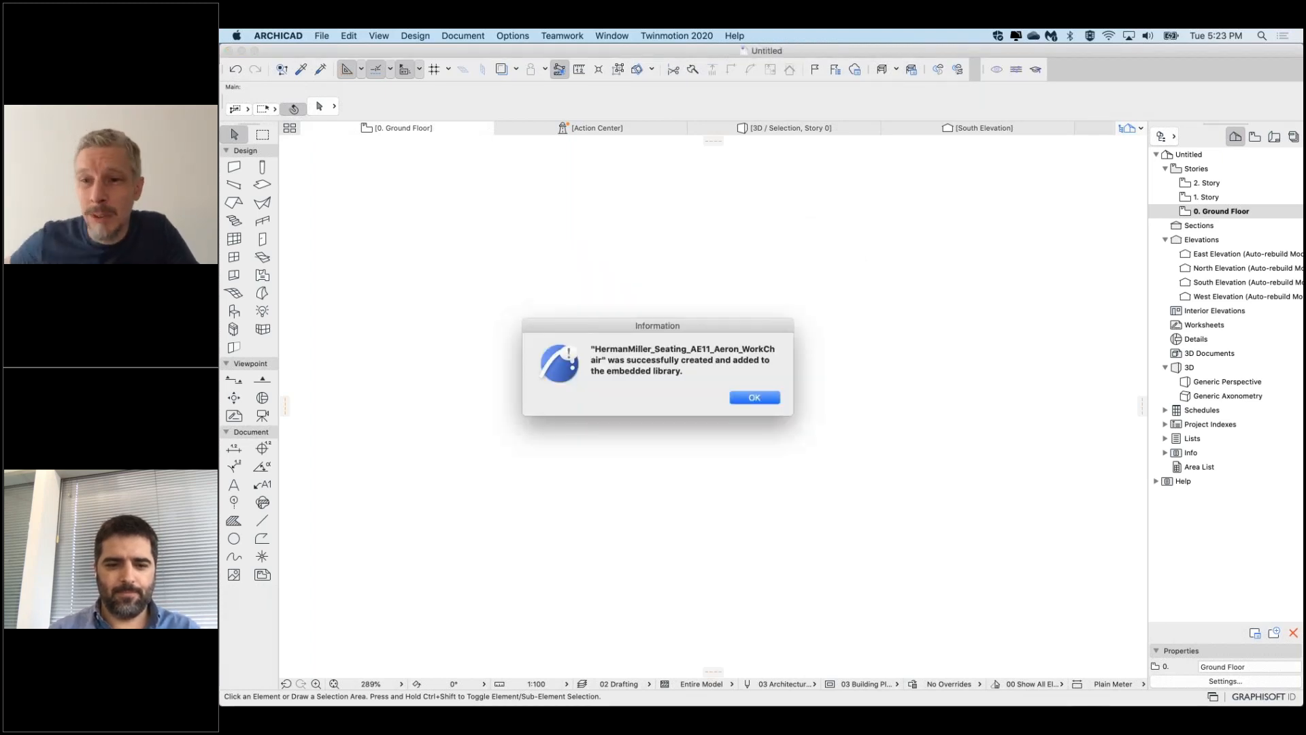
pyautogui.click(755, 396)
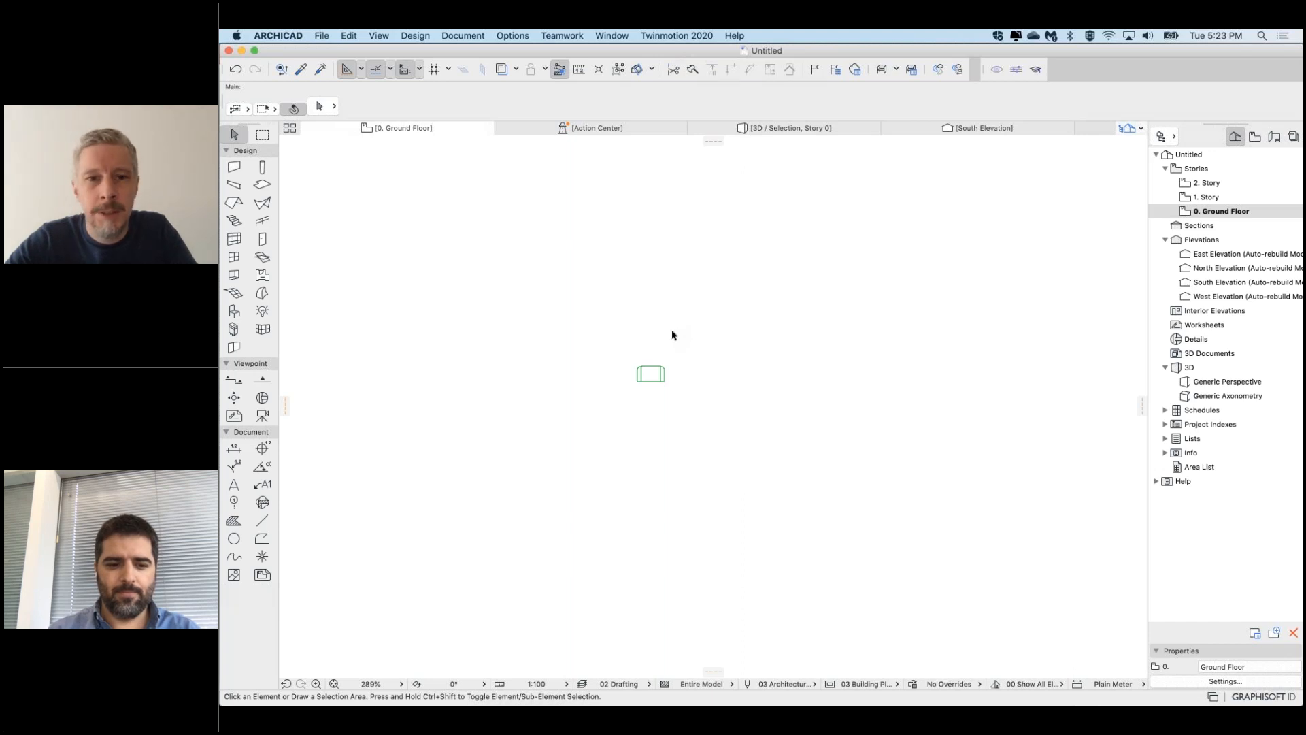
# Choose HermanMiller_Seating_AE11_Aeron_WorkChair in the Object default settings and review its parts visibility categories and surface overrides
pyautogui.doubleClick(233, 311)
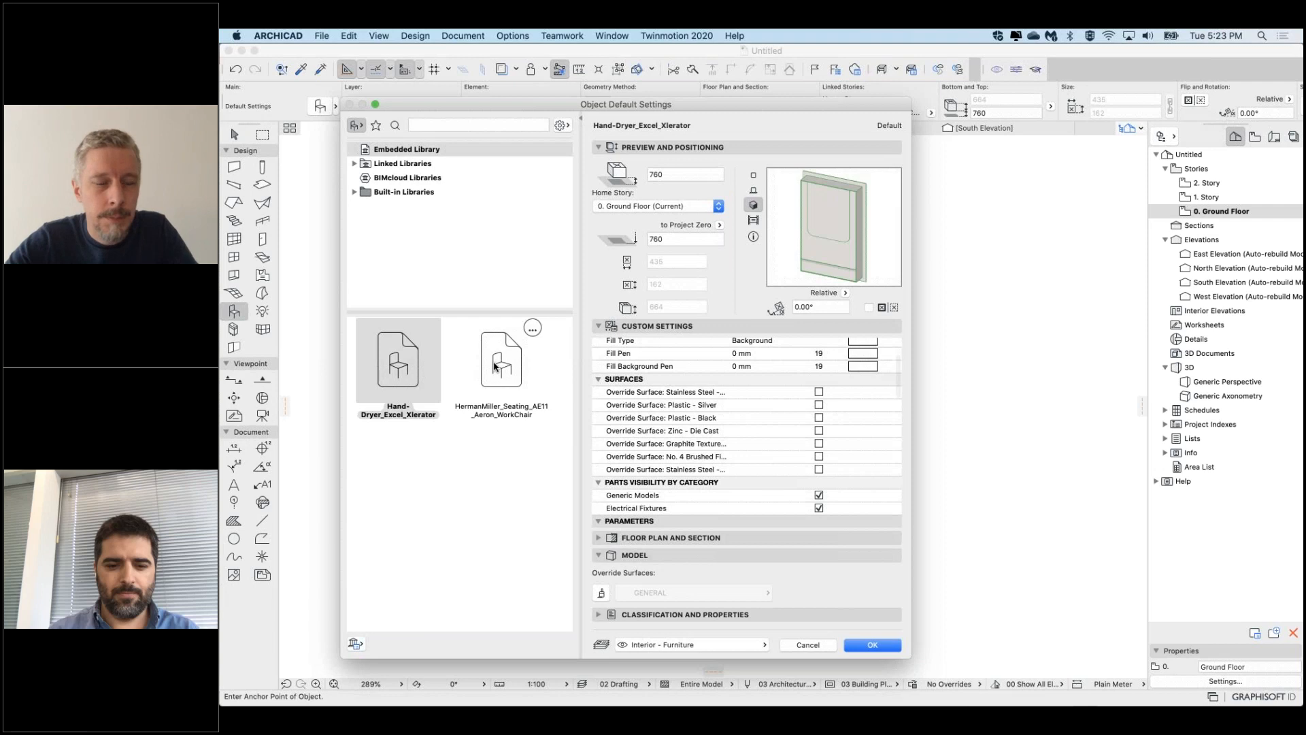
pyautogui.click(501, 370)
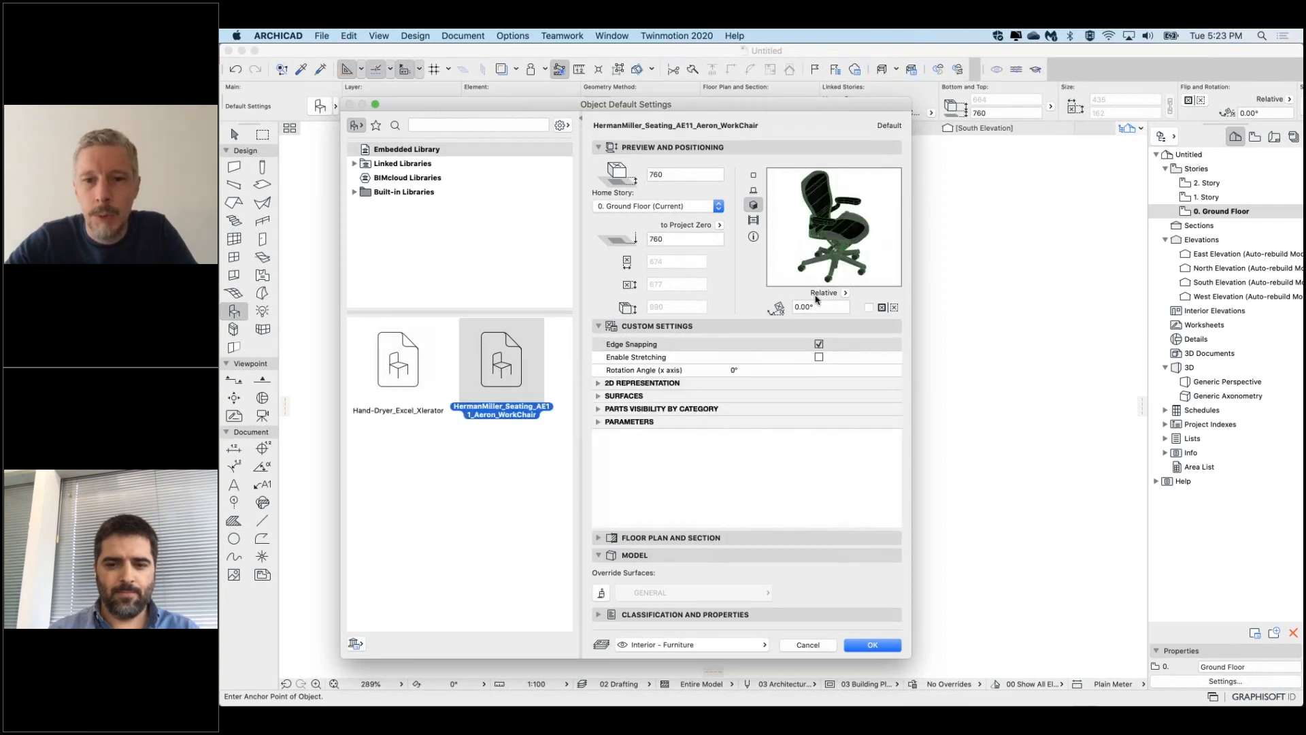
pyautogui.click(611, 410)
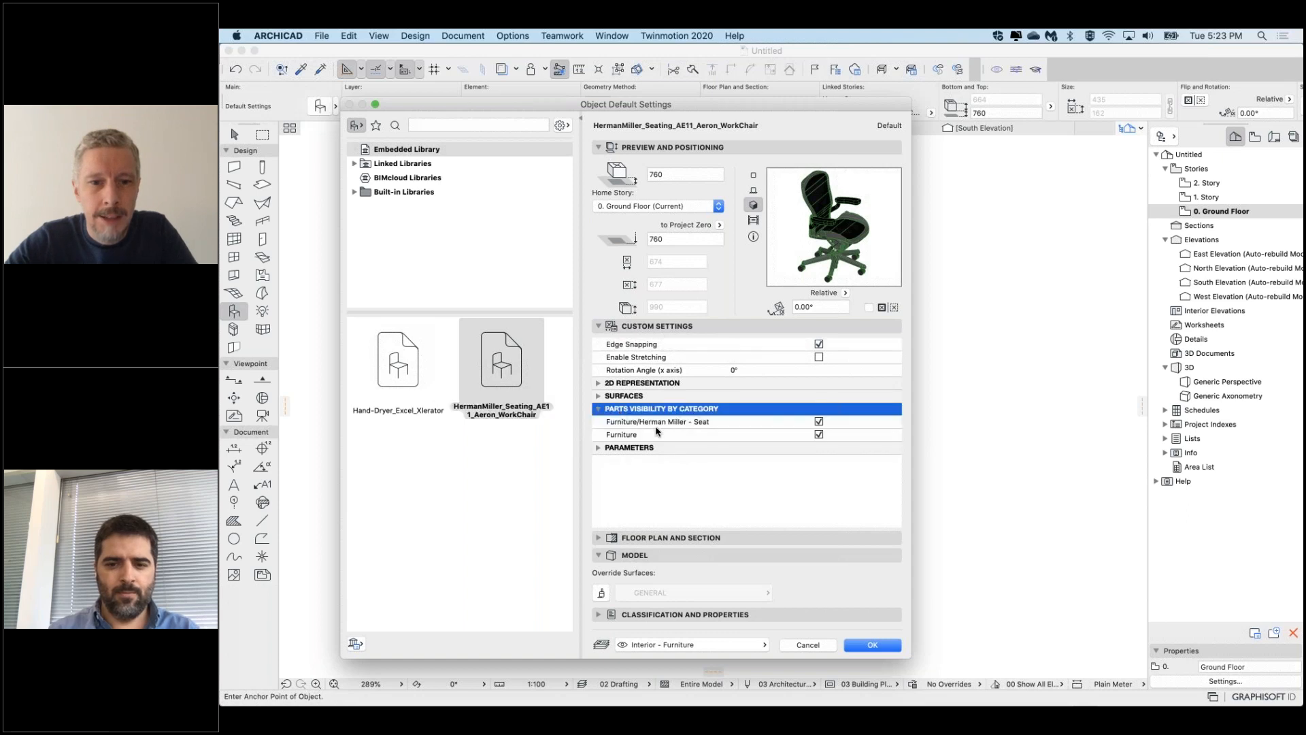
pyautogui.click(819, 422)
pyautogui.click(819, 422)
pyautogui.click(819, 435)
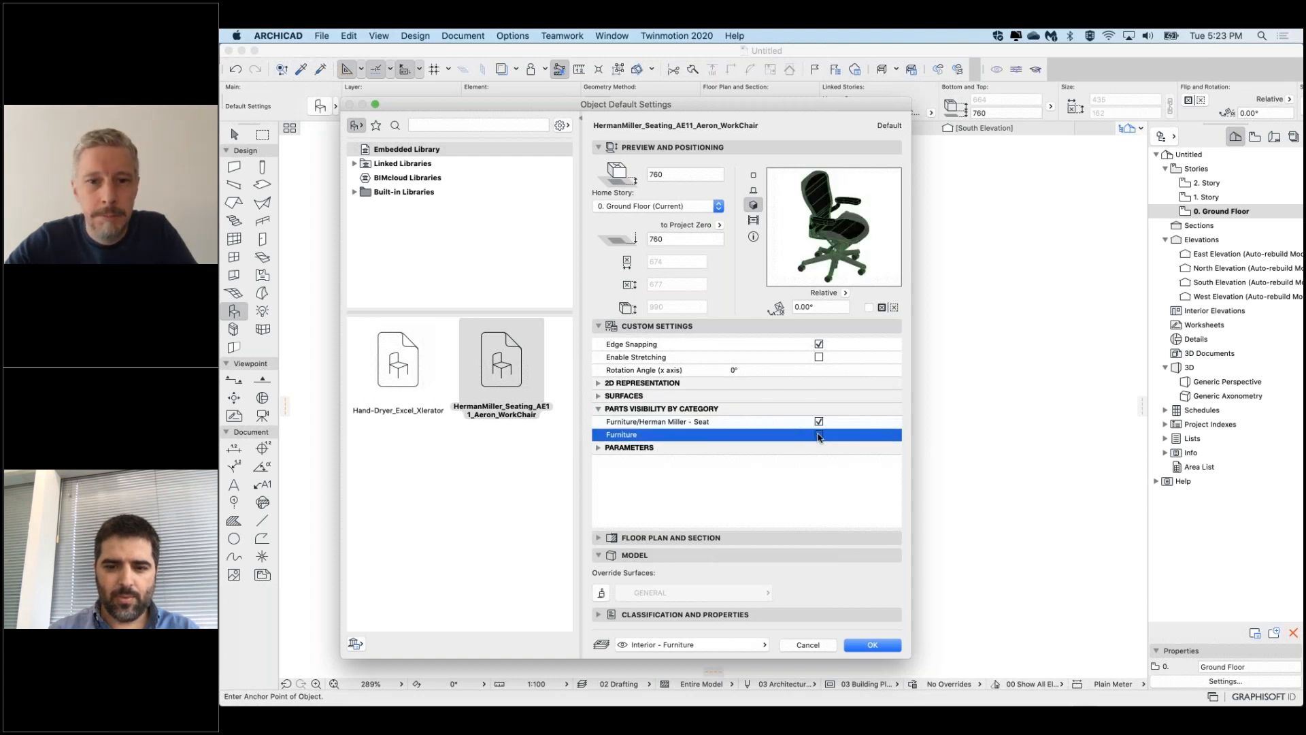
pyautogui.click(599, 396)
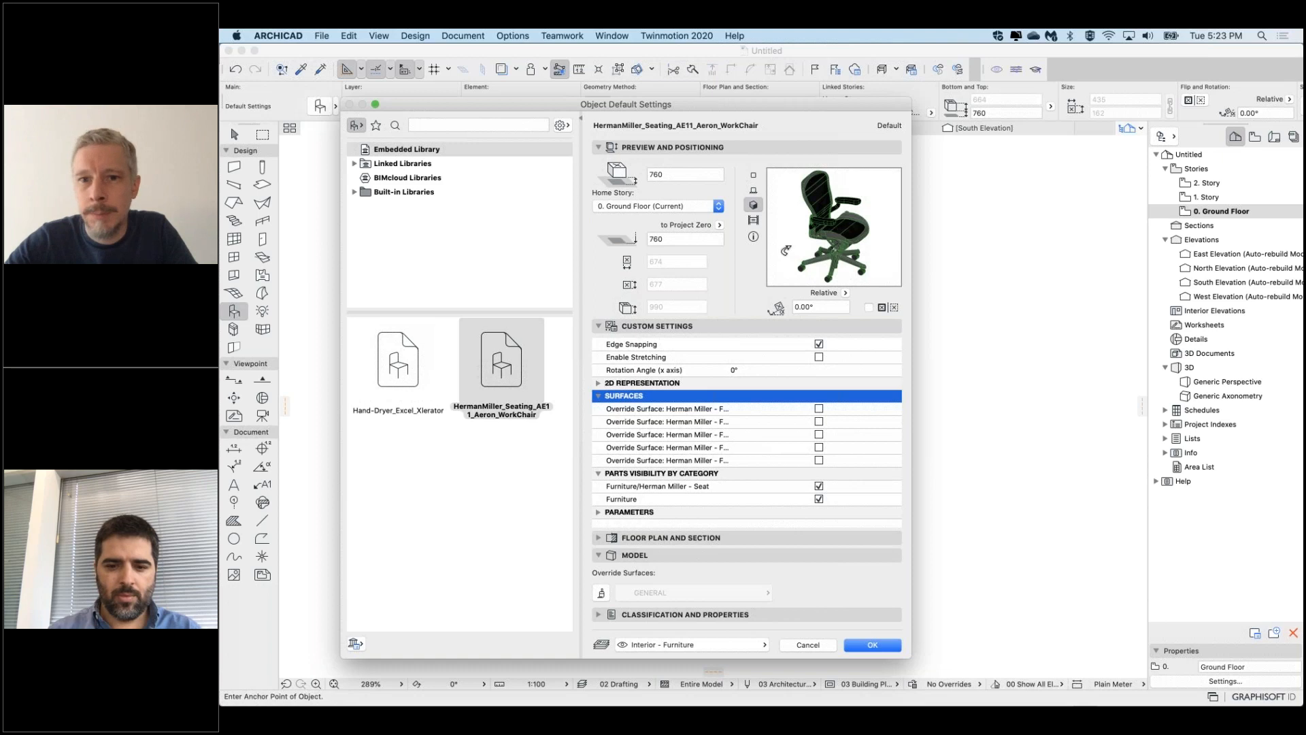
# Accept the object settings and place the work chair near the hand dryer on the Ground Floor plan, inspecting its 2D symbol
pyautogui.click(873, 645)
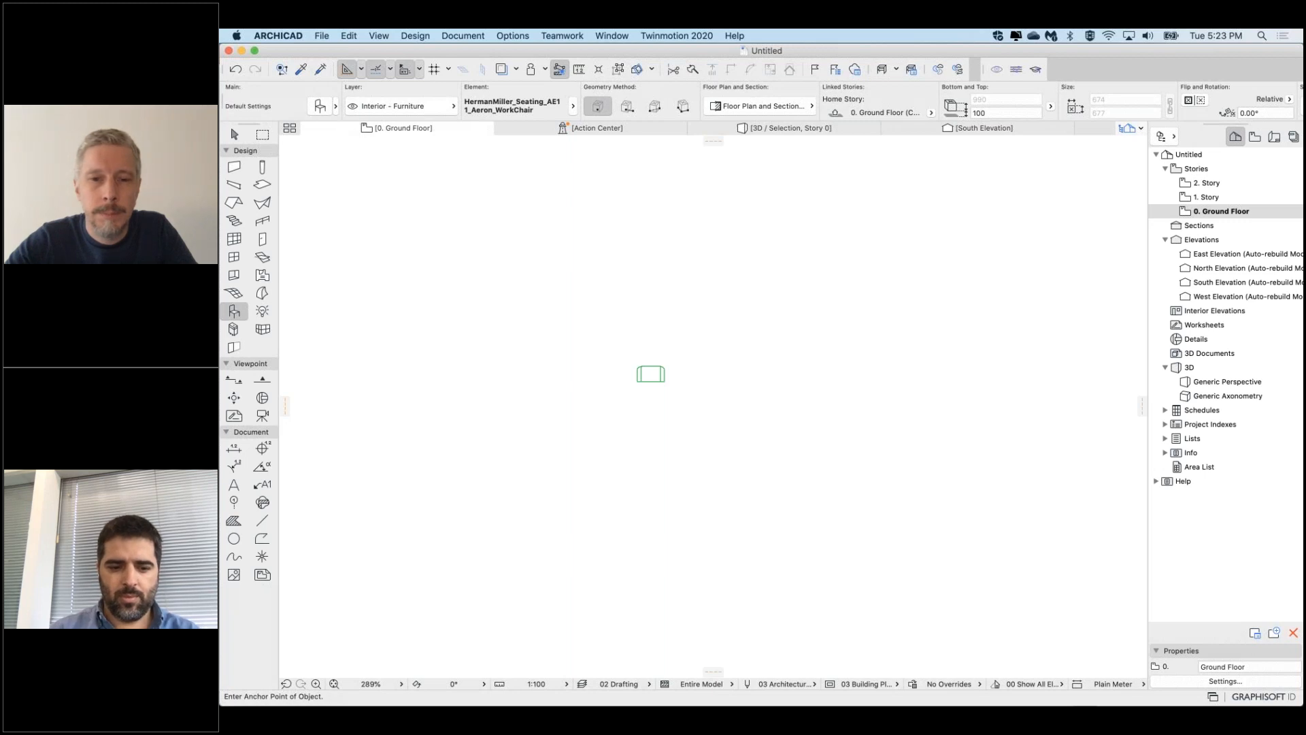
pyautogui.click(750, 255)
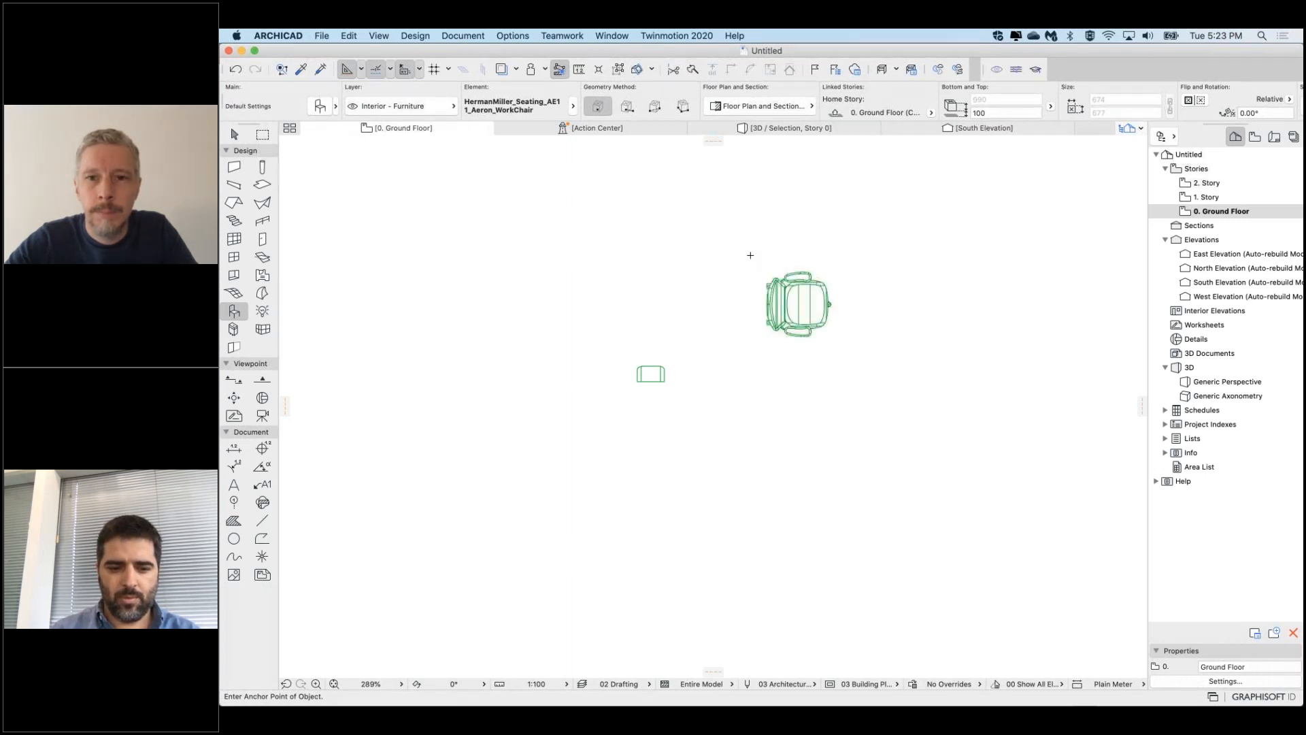
pyautogui.scroll(3, 743, 317)
pyautogui.hscroll(3, 743, 317)
pyautogui.scroll(10, 743, 317)
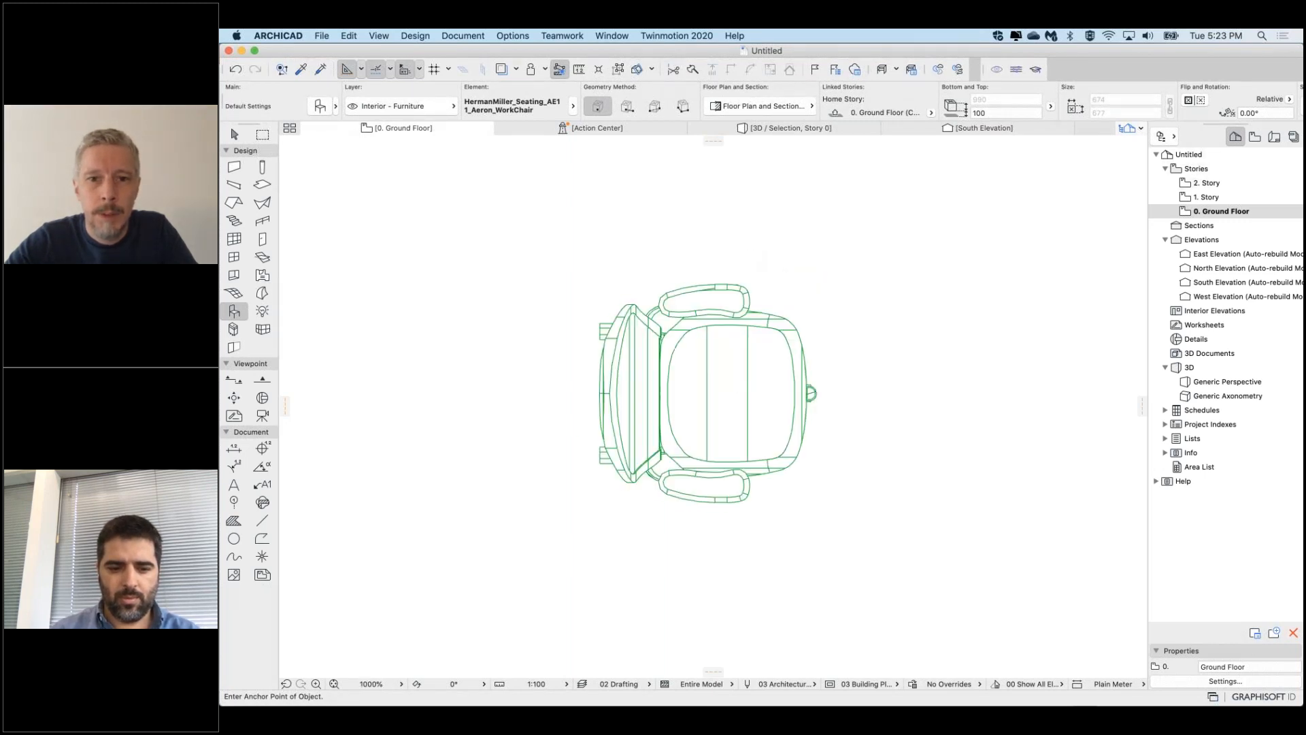
pyautogui.scroll(8, 680, 435)
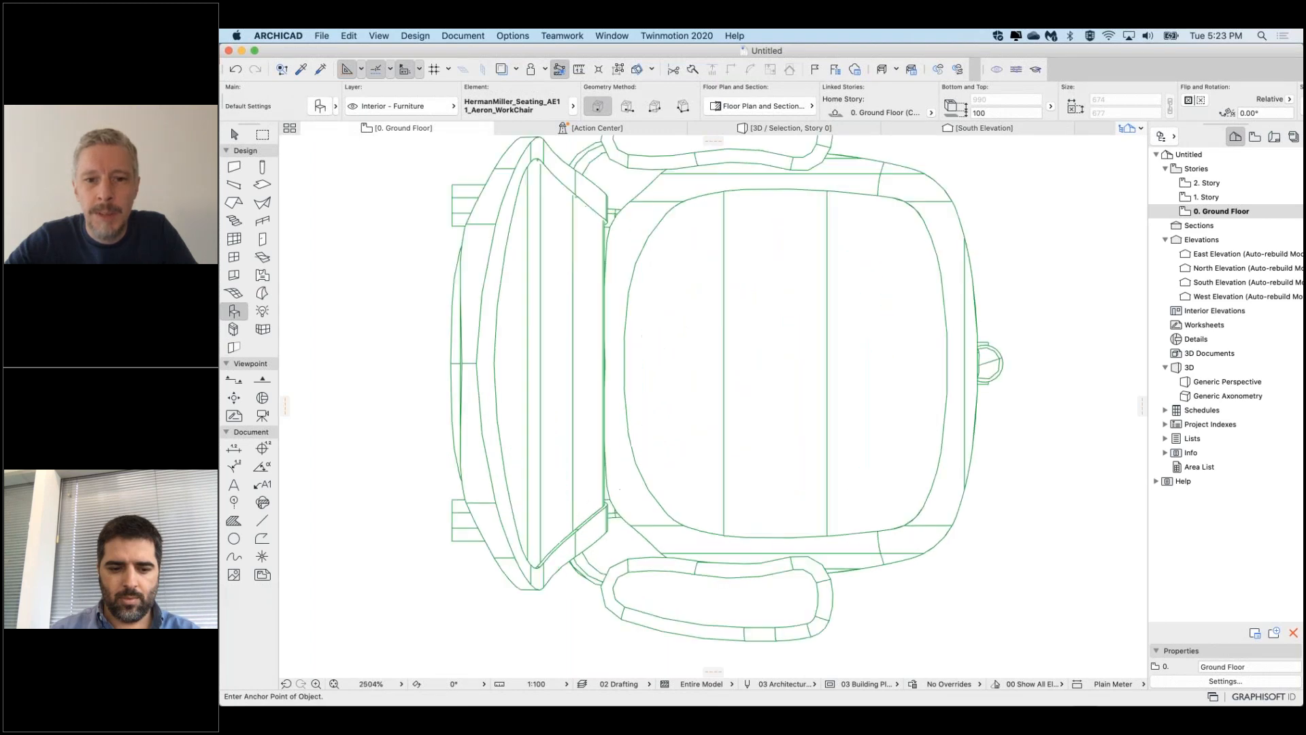
pyautogui.scroll(-3, 680, 435)
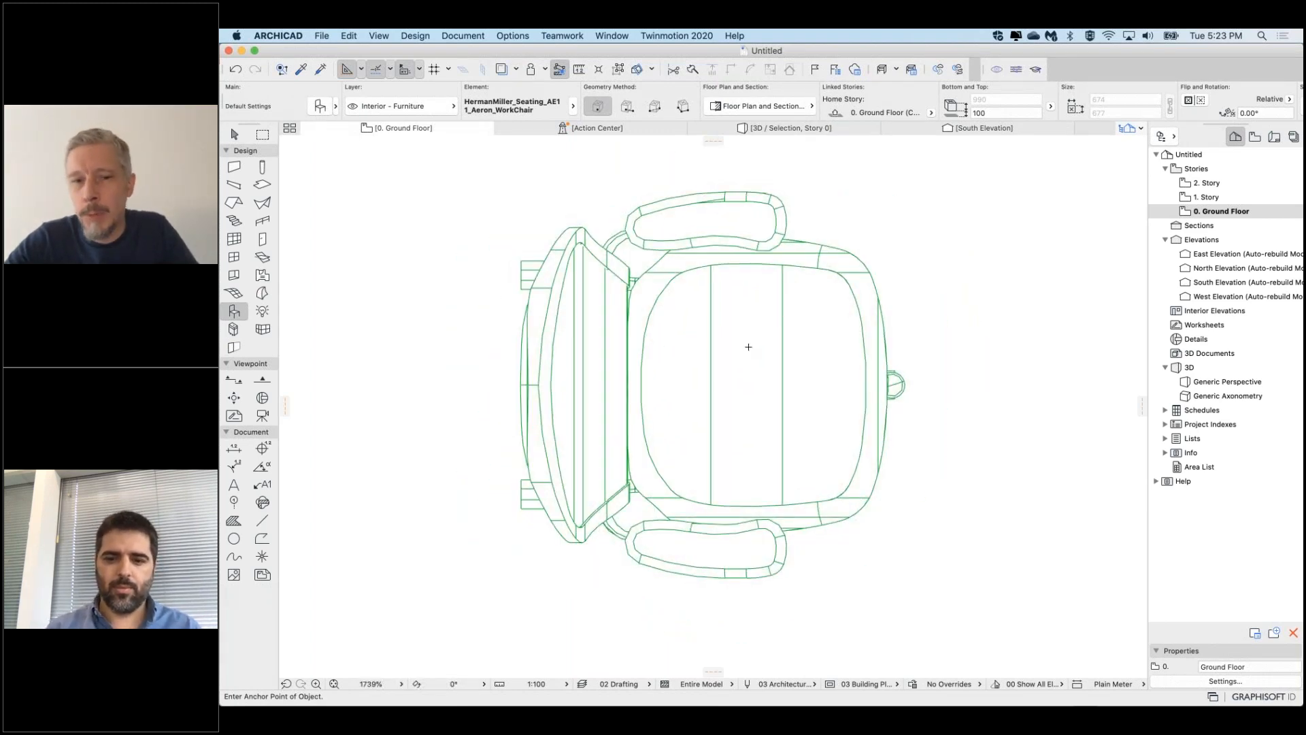
pyautogui.scroll(-4, 747, 345)
# Select the placed chair to check its extent on the plan, clear the selection and compare it with the hand dryer
pyautogui.keyDown('shift'); pyautogui.click(714, 368); pyautogui.keyUp('shift')
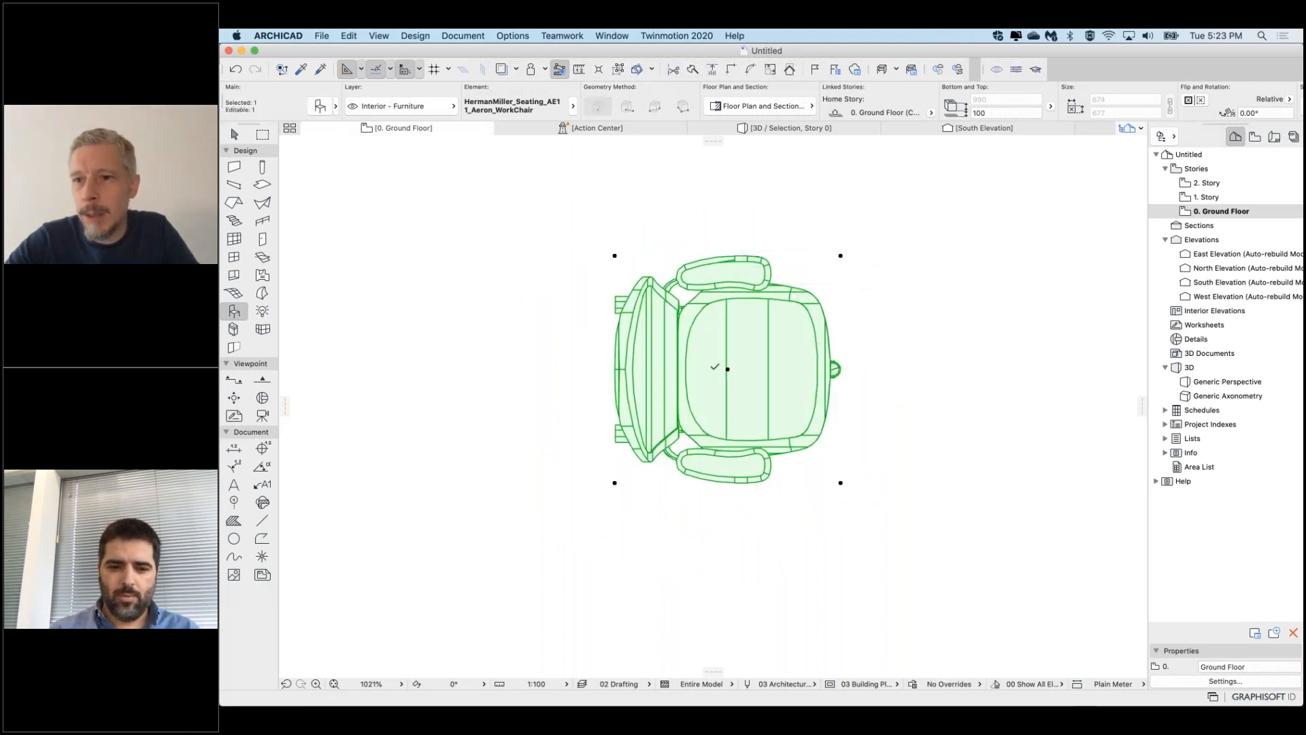
pyautogui.scroll(1, 714, 368)
pyautogui.hscroll(1, 714, 368)
pyautogui.press('Escape')
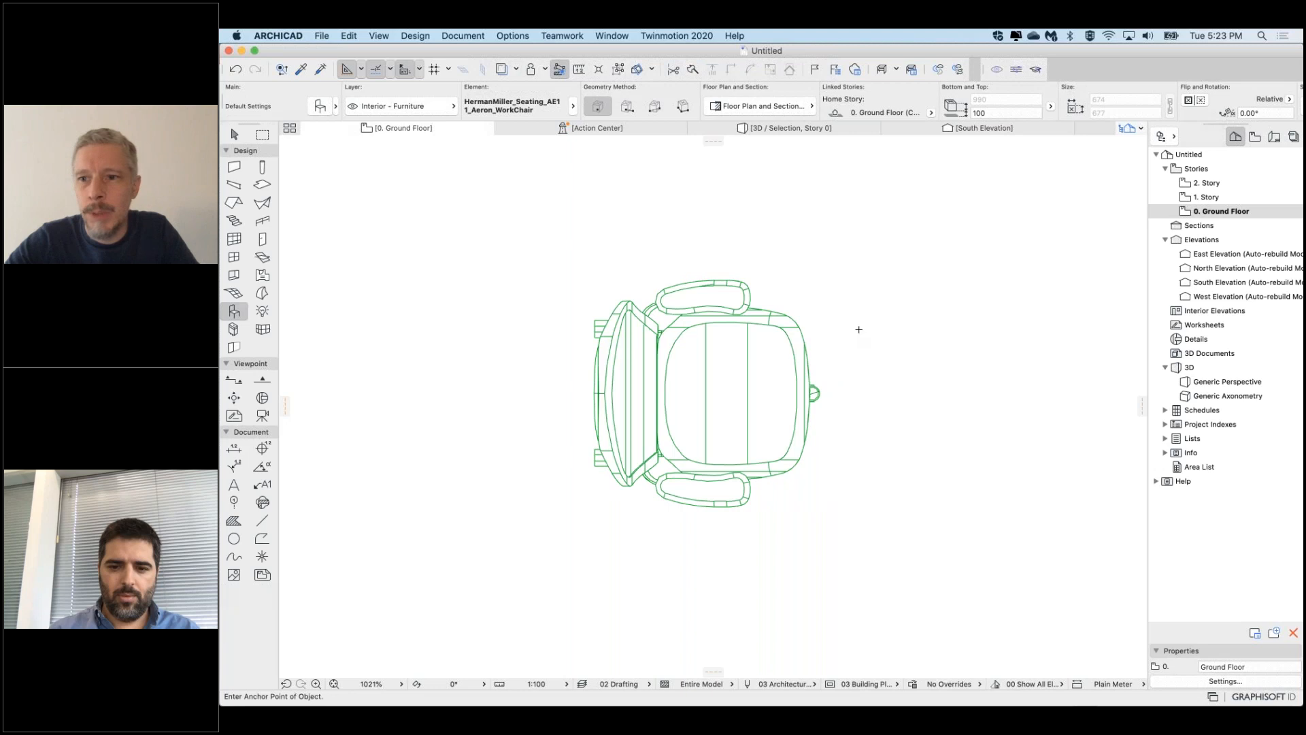
pyautogui.scroll(2, 745, 390)
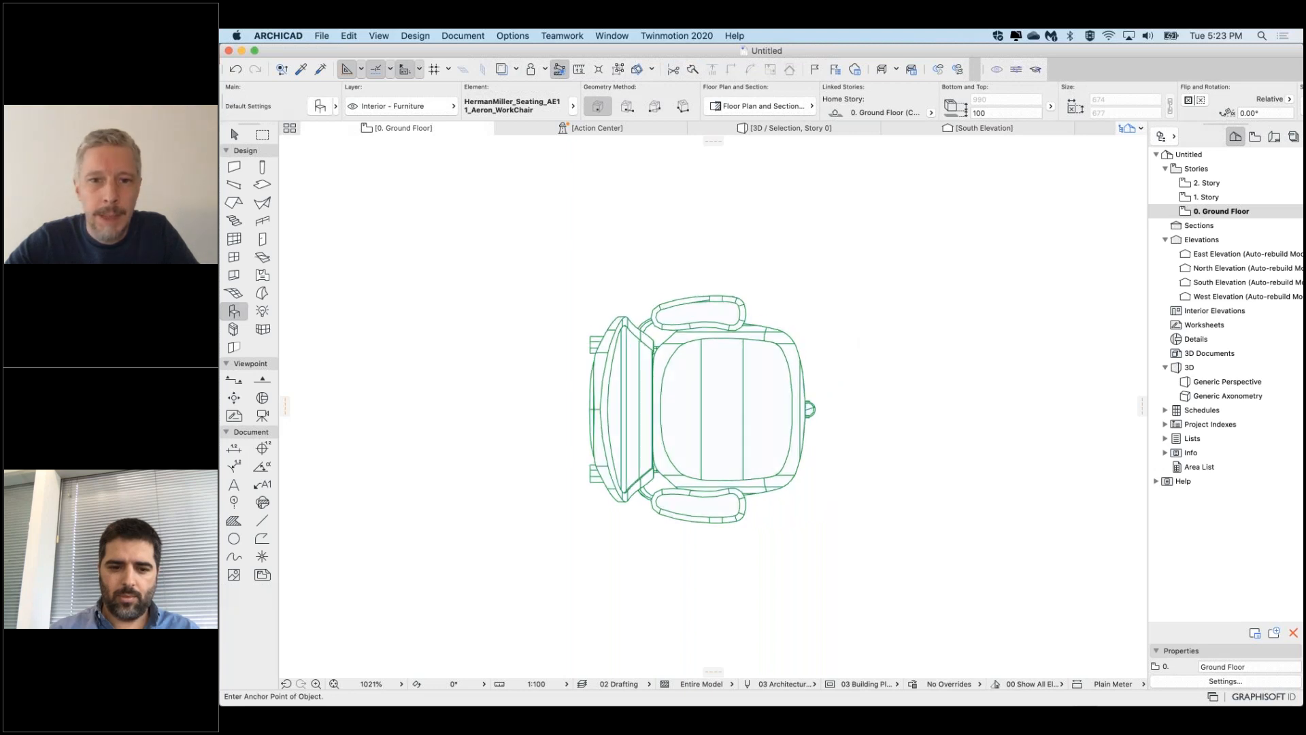
pyautogui.scroll(-2, 745, 389)
pyautogui.scroll(-5, 504, 455)
pyautogui.scroll(-1, 514, 443)
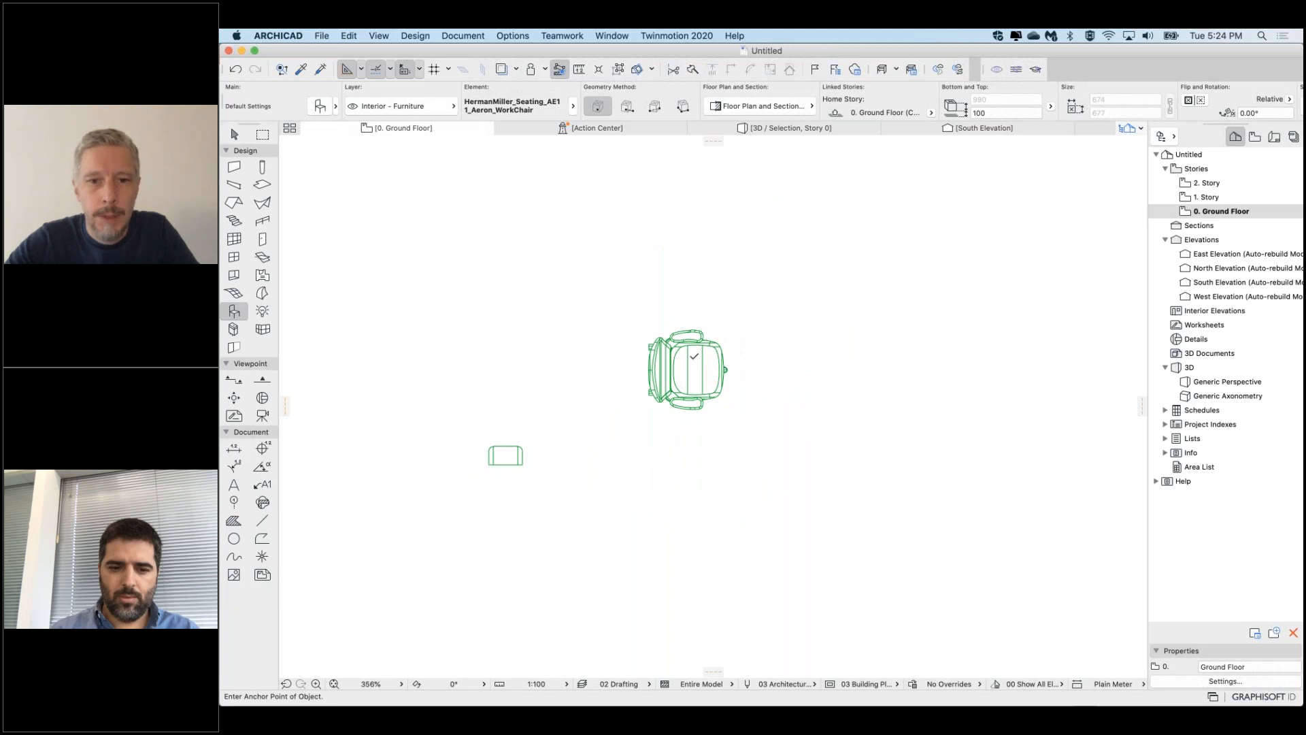
# Show only the work chair in the 3D window, fit it to the view and inspect it closely from a low angle
pyautogui.scroll(6, 694, 355)
pyautogui.keyDown('shift'); pyautogui.click(683, 382); pyautogui.keyUp('shift')
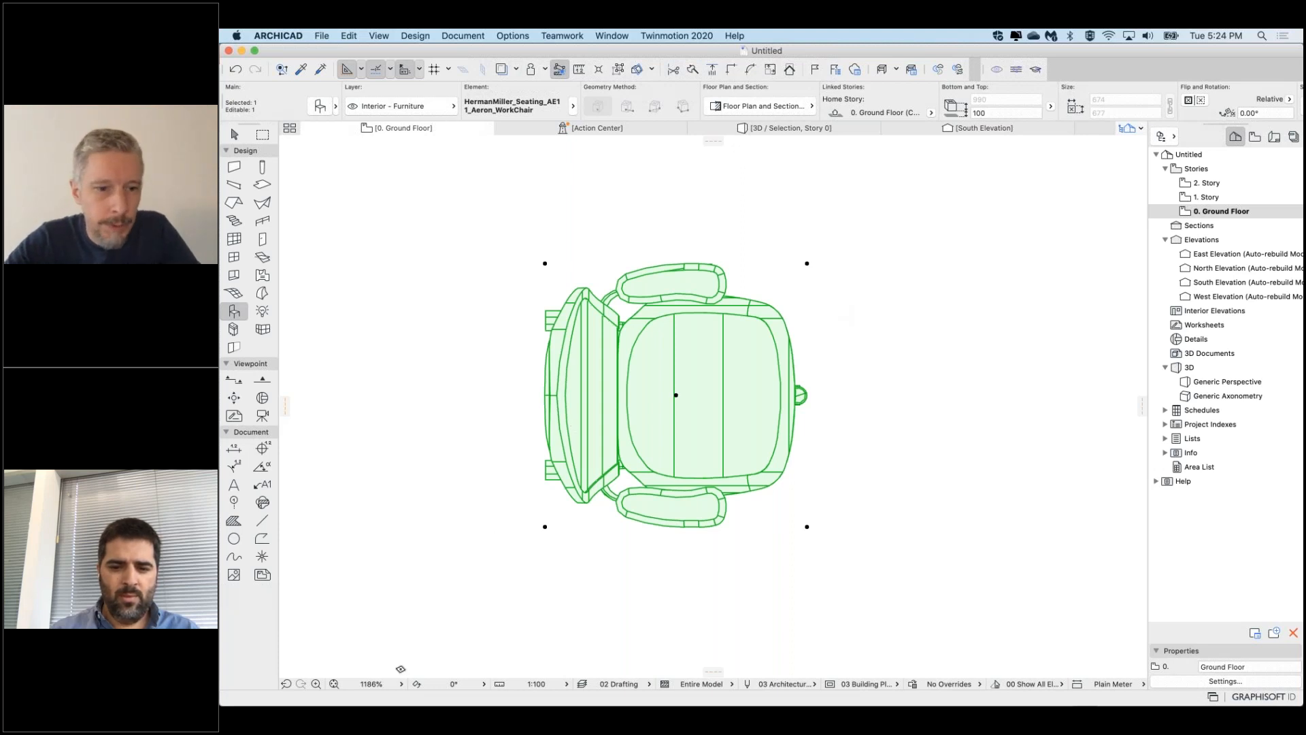
pyautogui.press('F5')
pyautogui.click(366, 683)
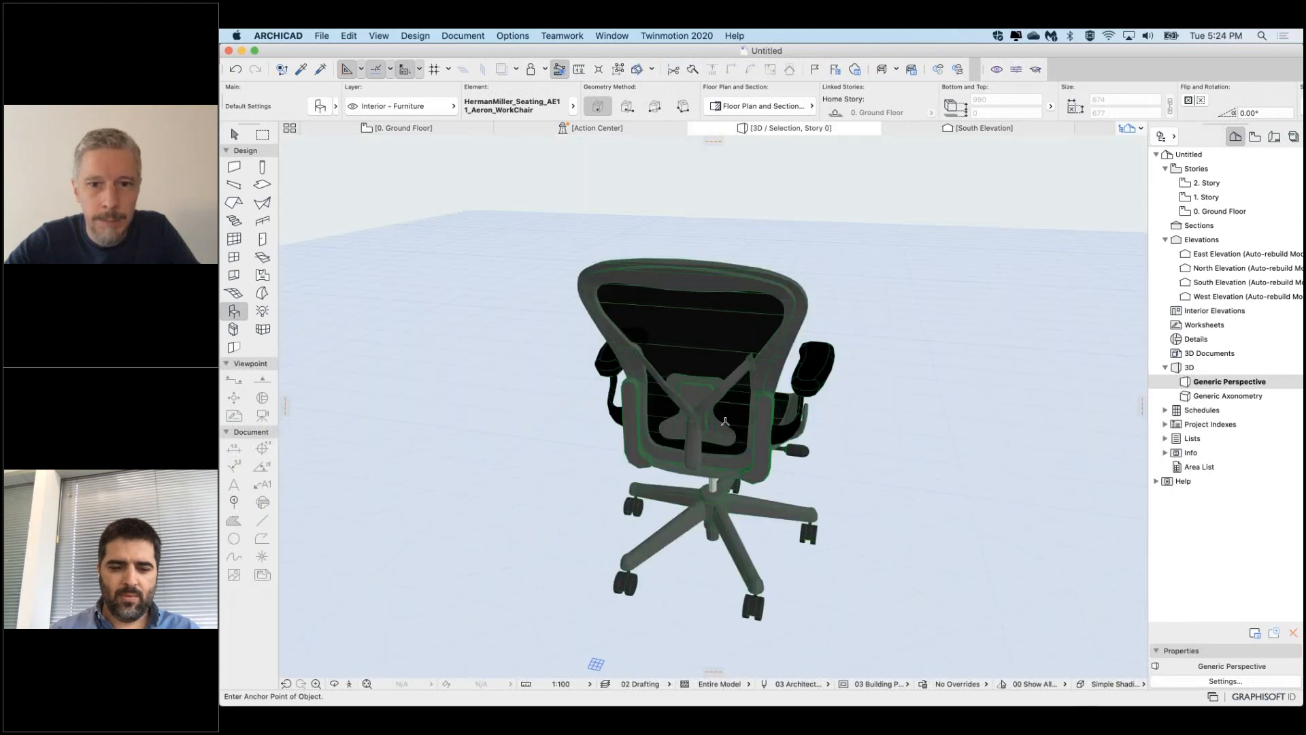
pyautogui.keyDown('shift'); pyautogui.moveTo(723, 418); pyautogui.dragTo(657, 354, button='middle'); pyautogui.keyUp('shift')
pyautogui.moveTo(754, 450); pyautogui.dragTo(716, 407, button='middle')
pyautogui.scroll(2, 710, 424)
pyautogui.scroll(3, 710, 423)
# Find the PolyCount palette through the command search, examine the work chair's polygon count per object, and close the palette
pyautogui.click(600, 33)
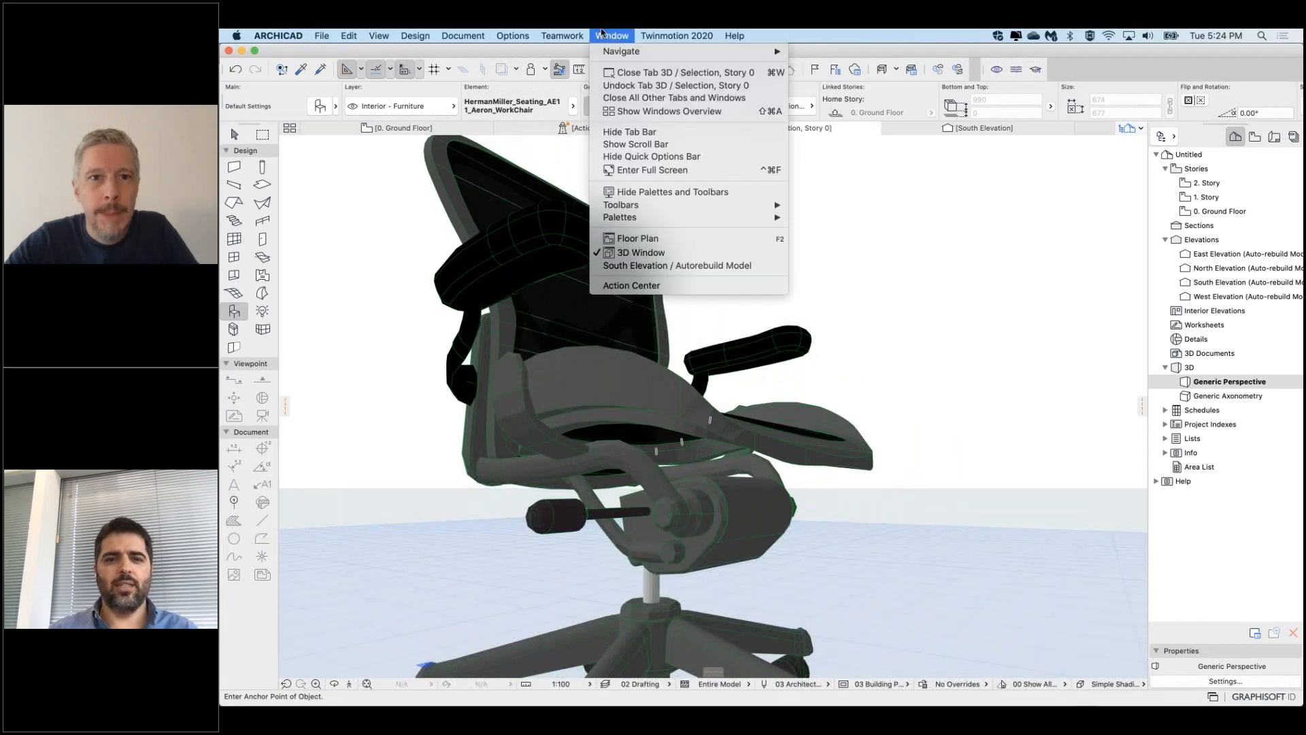
pyautogui.moveTo(561, 32)
pyautogui.moveTo(734, 35)
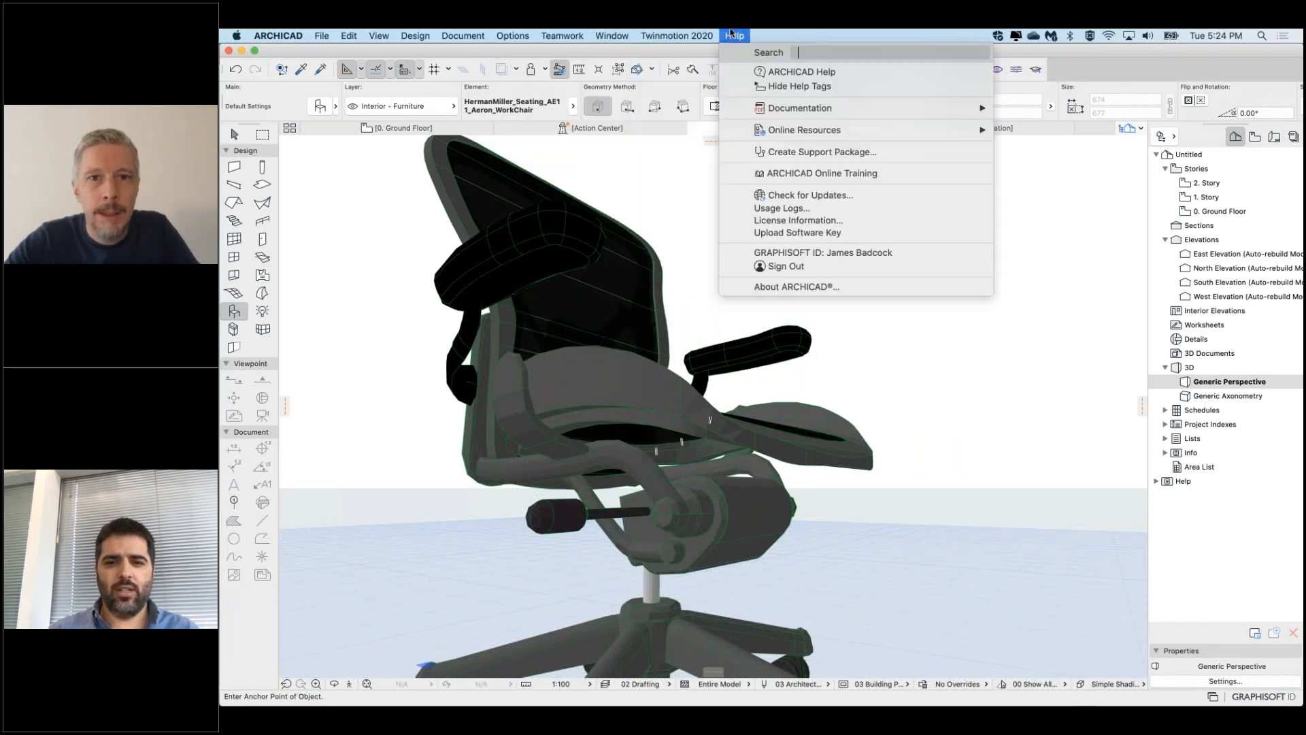
pyautogui.write('poly')
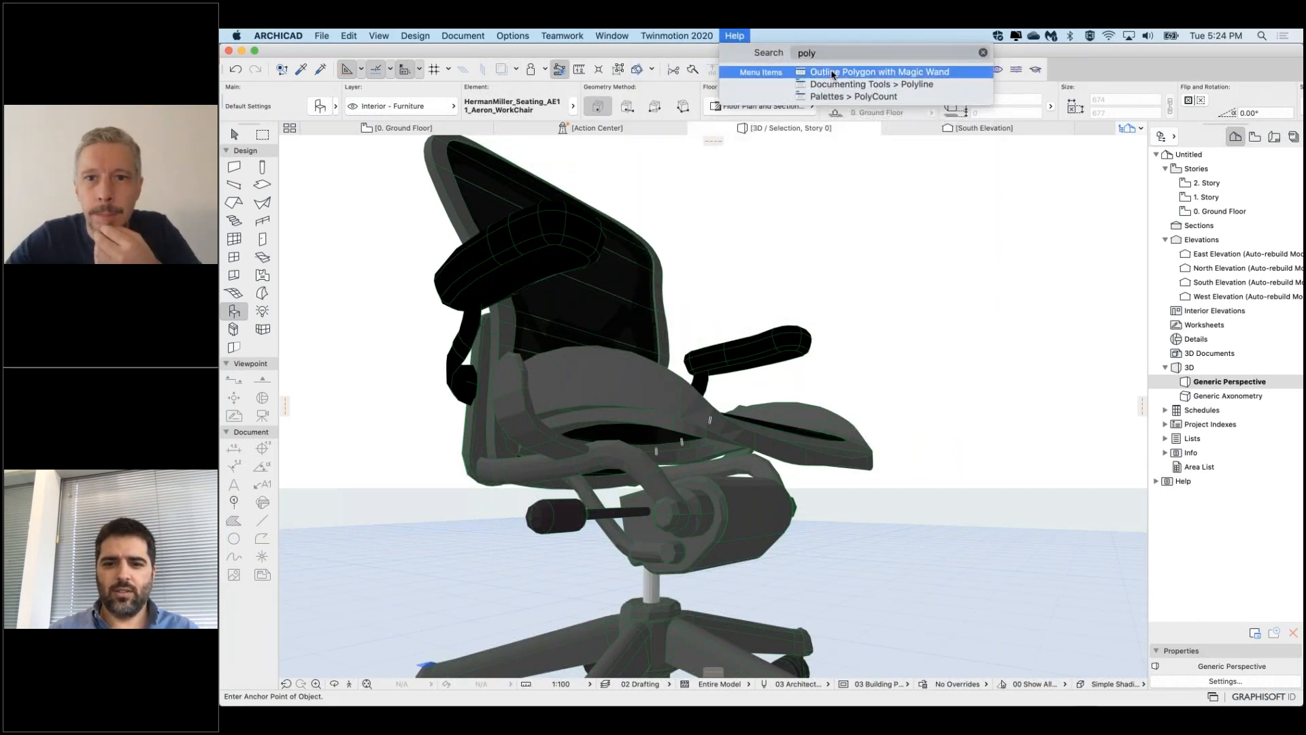
pyautogui.click(854, 97)
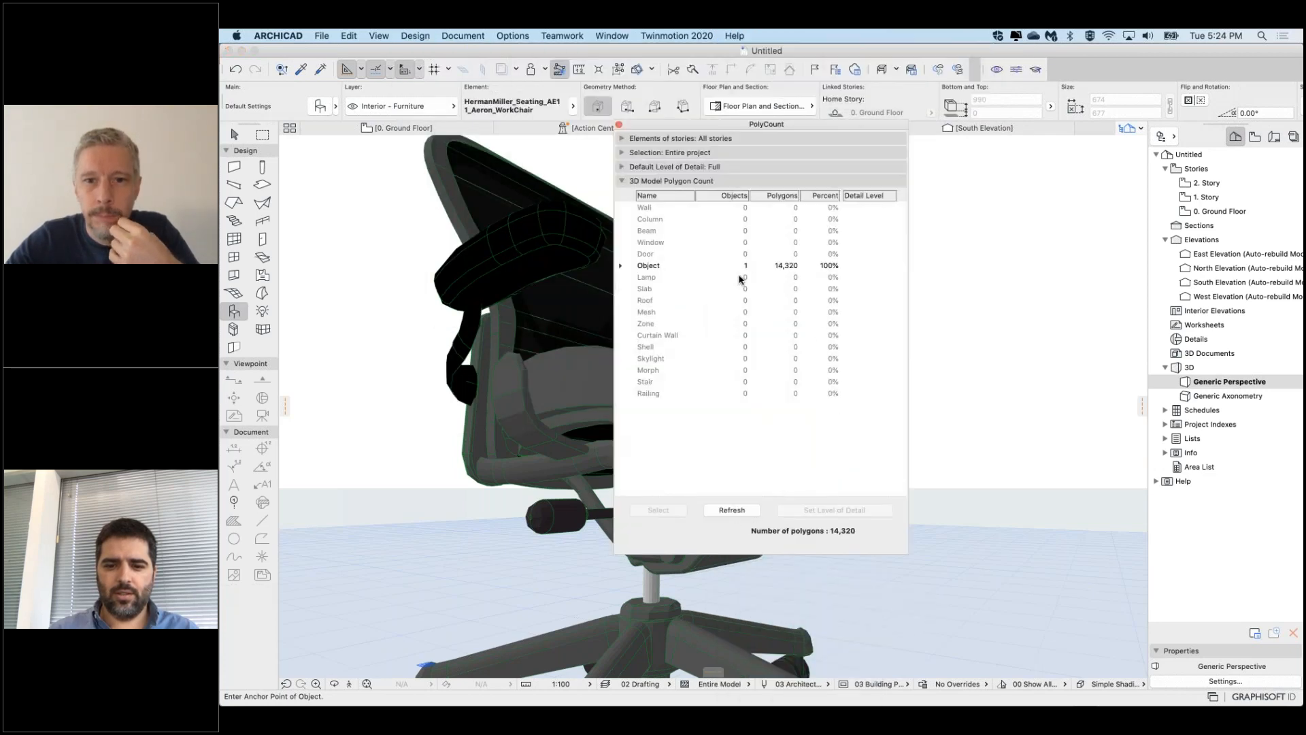
pyautogui.click(620, 268)
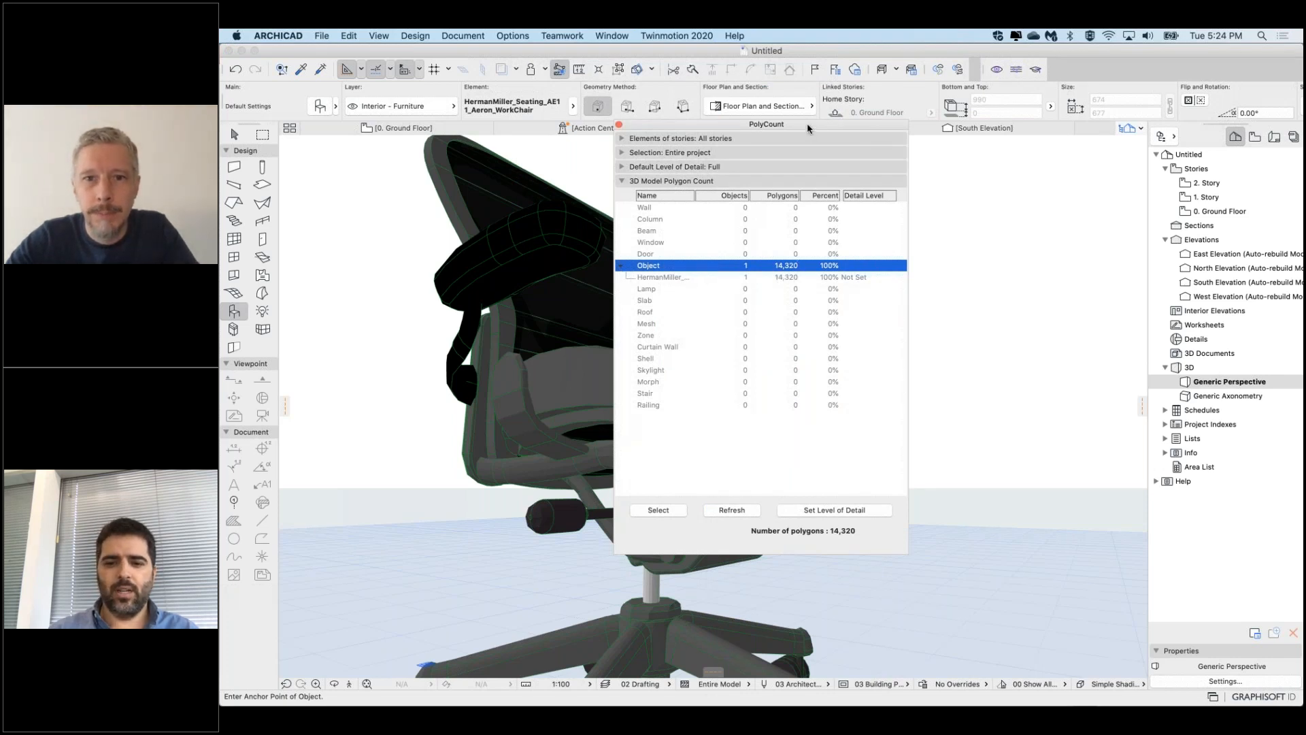
pyautogui.moveTo(809, 123); pyautogui.dragTo(936, 156)
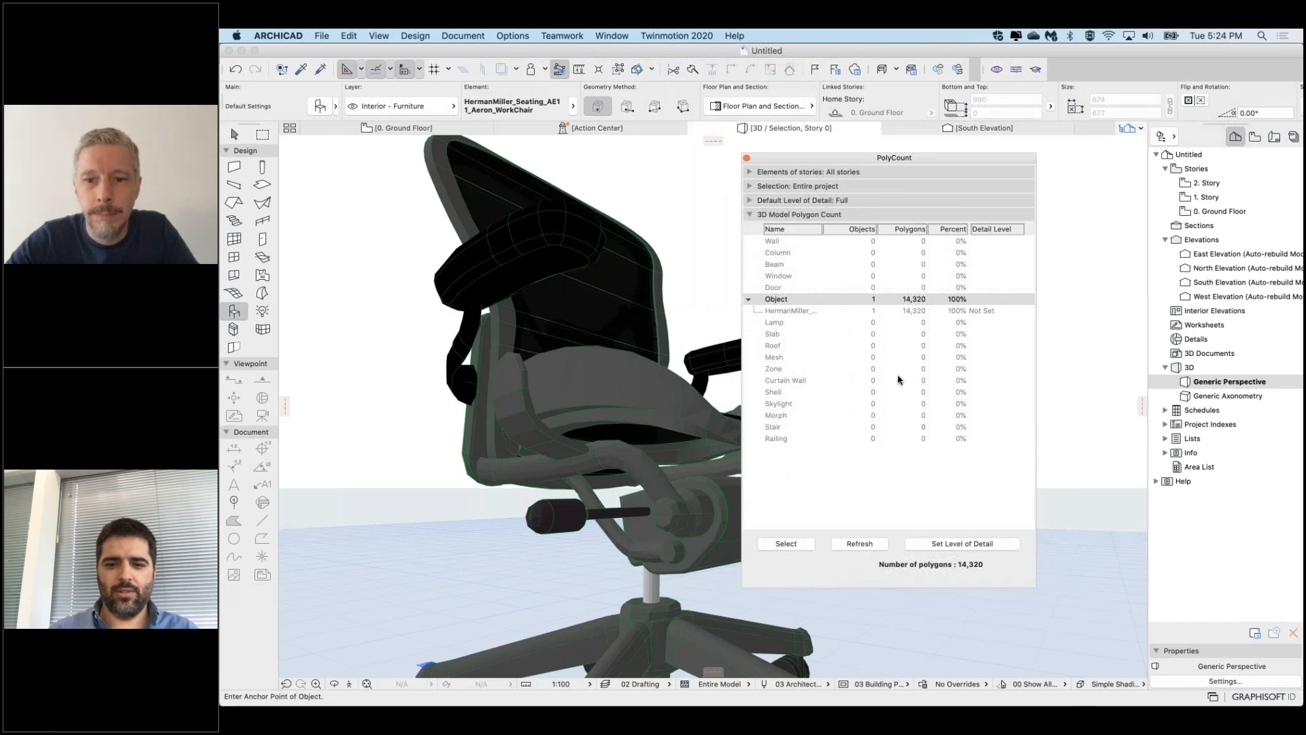
pyautogui.click(746, 159)
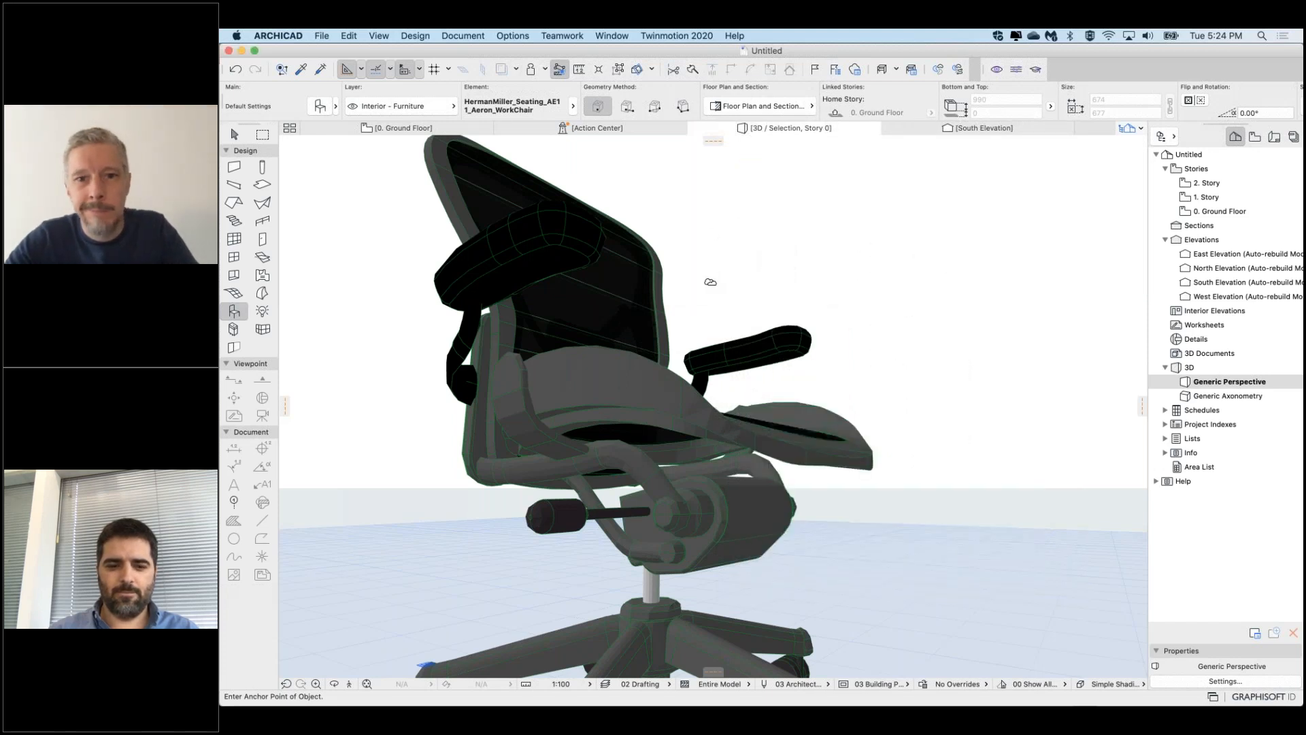
# Inspect the work chair's 3D geometry from the side and front with the Arrow tool active
pyautogui.click(234, 134)
pyautogui.keyDown('shift'); pyautogui.moveTo(746, 445); pyautogui.dragTo(782, 459, button='middle'); pyautogui.keyUp('shift')
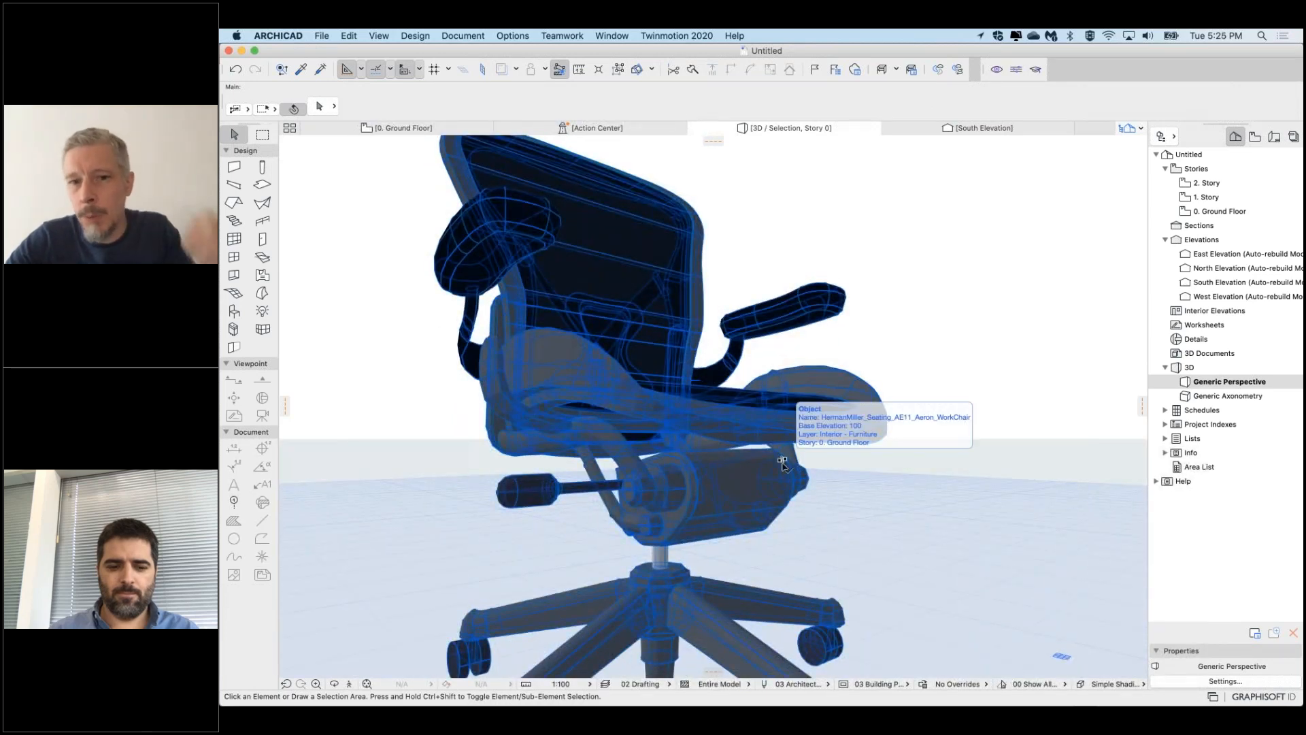
pyautogui.scroll(-5, 782, 459)
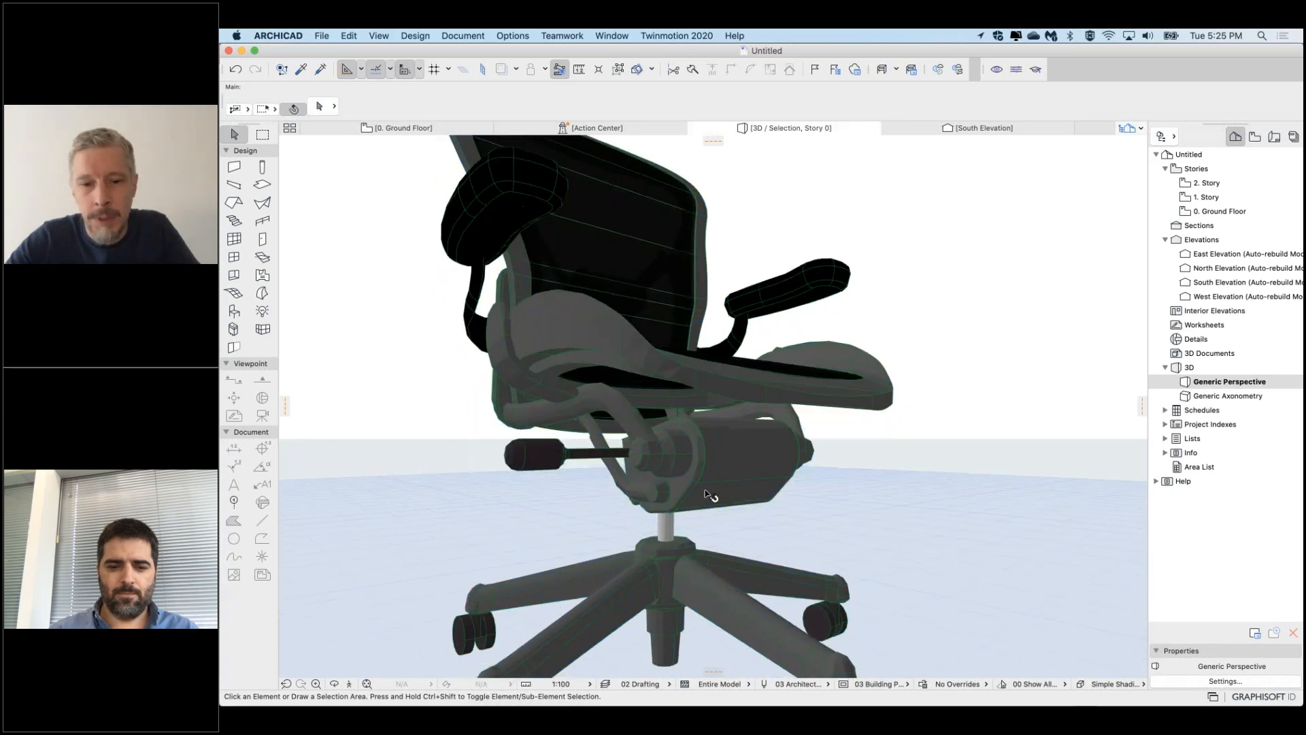
pyautogui.keyDown('shift'); pyautogui.moveTo(782, 459); pyautogui.dragTo(769, 523, button='middle'); pyautogui.keyUp('shift')
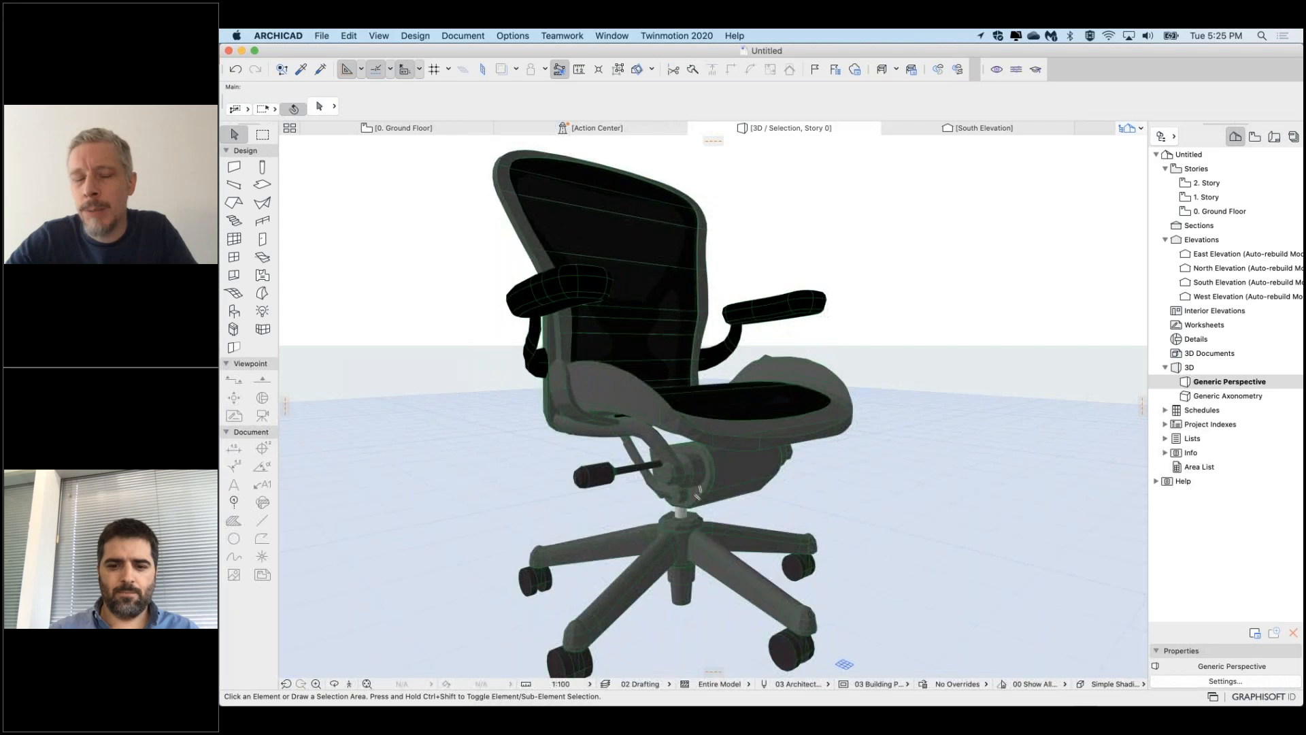
pyautogui.click(703, 509)
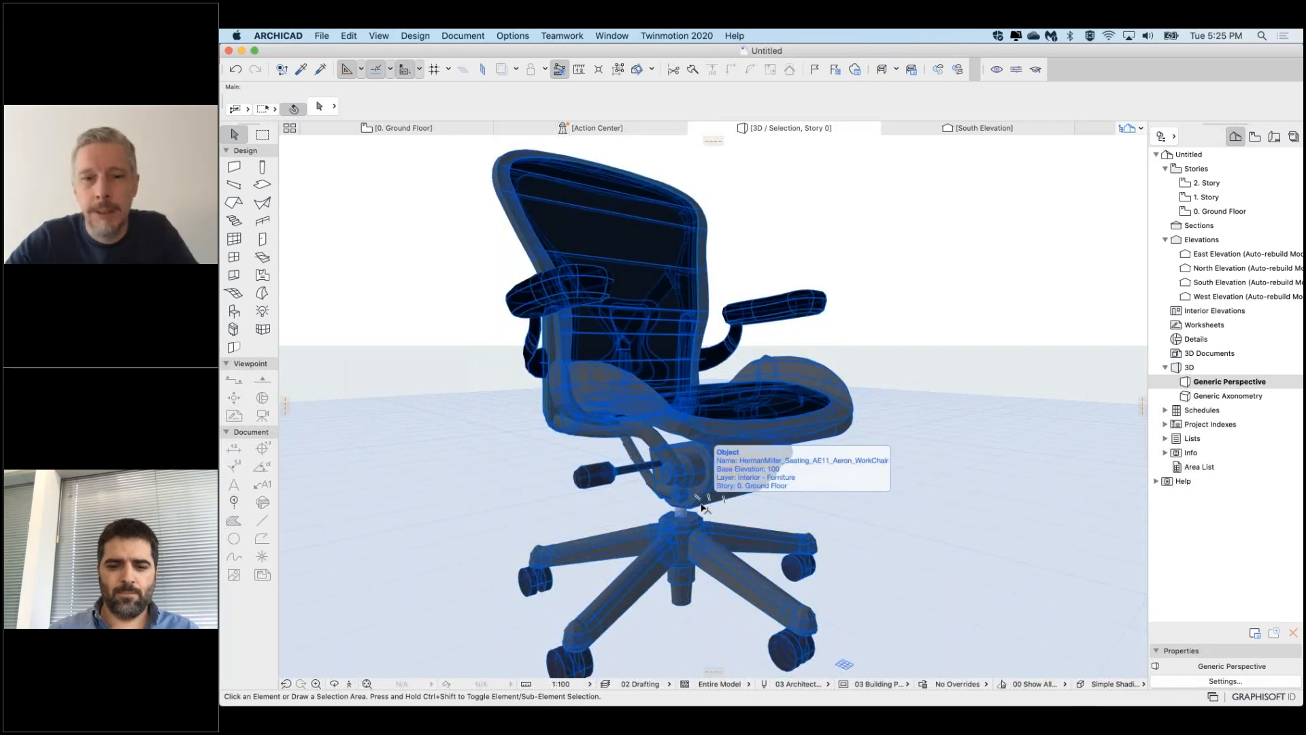
# Select the work chair on the Ground Floor plan and open its library object for editing
pyautogui.click(375, 130)
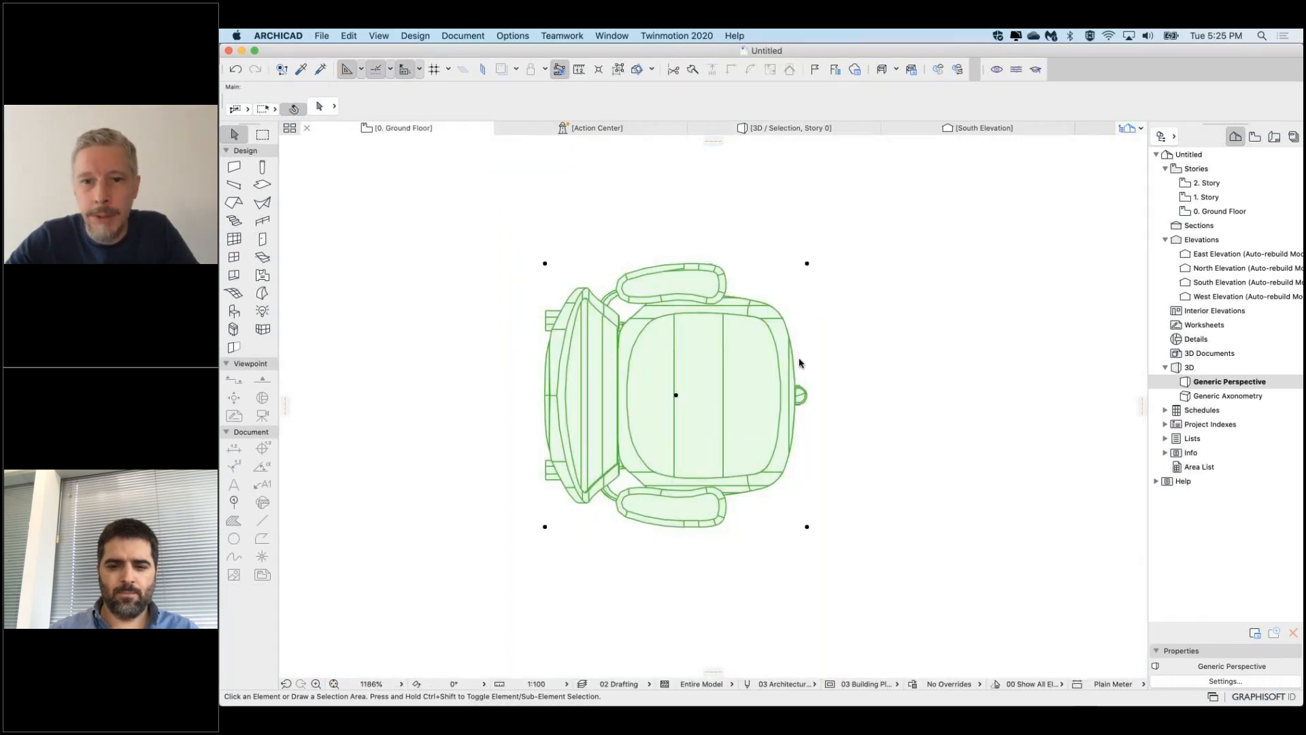
pyautogui.click(411, 435)
pyautogui.moveTo(412, 483); pyautogui.dragTo(469, 330)
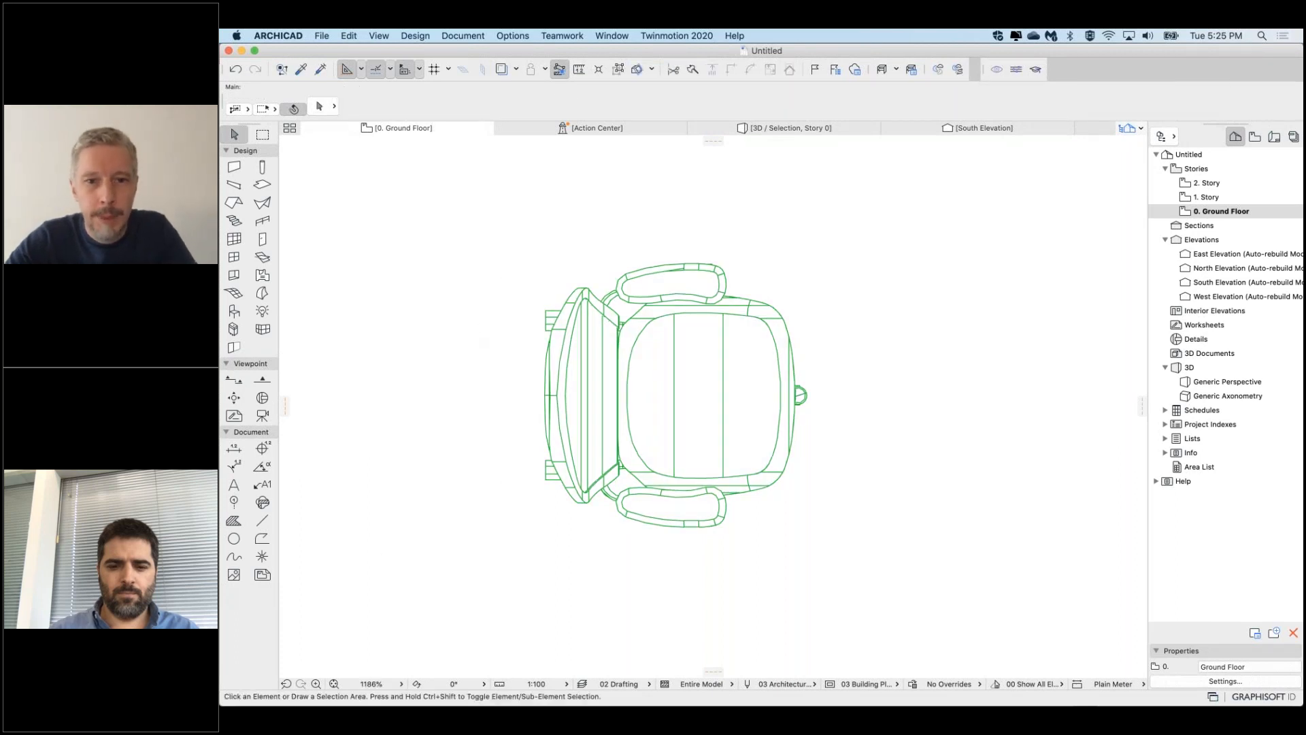
pyautogui.click(707, 367)
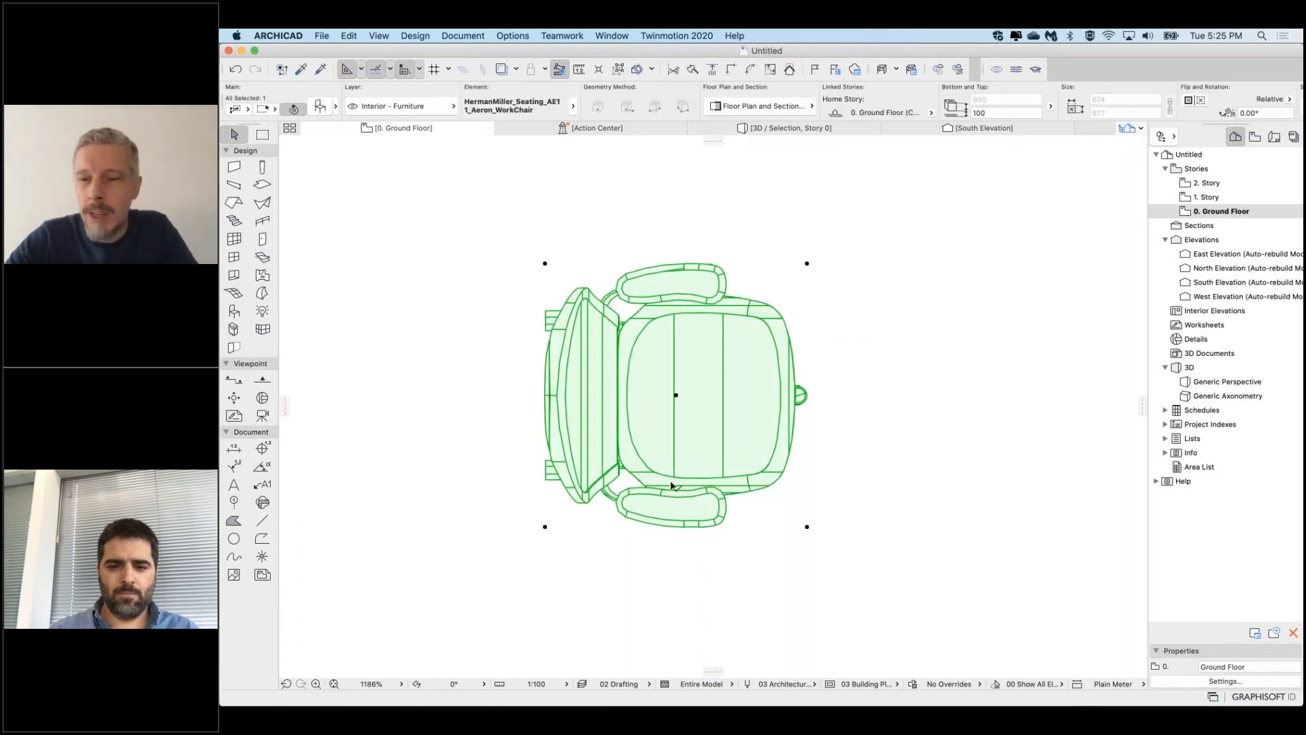
pyautogui.click(322, 33)
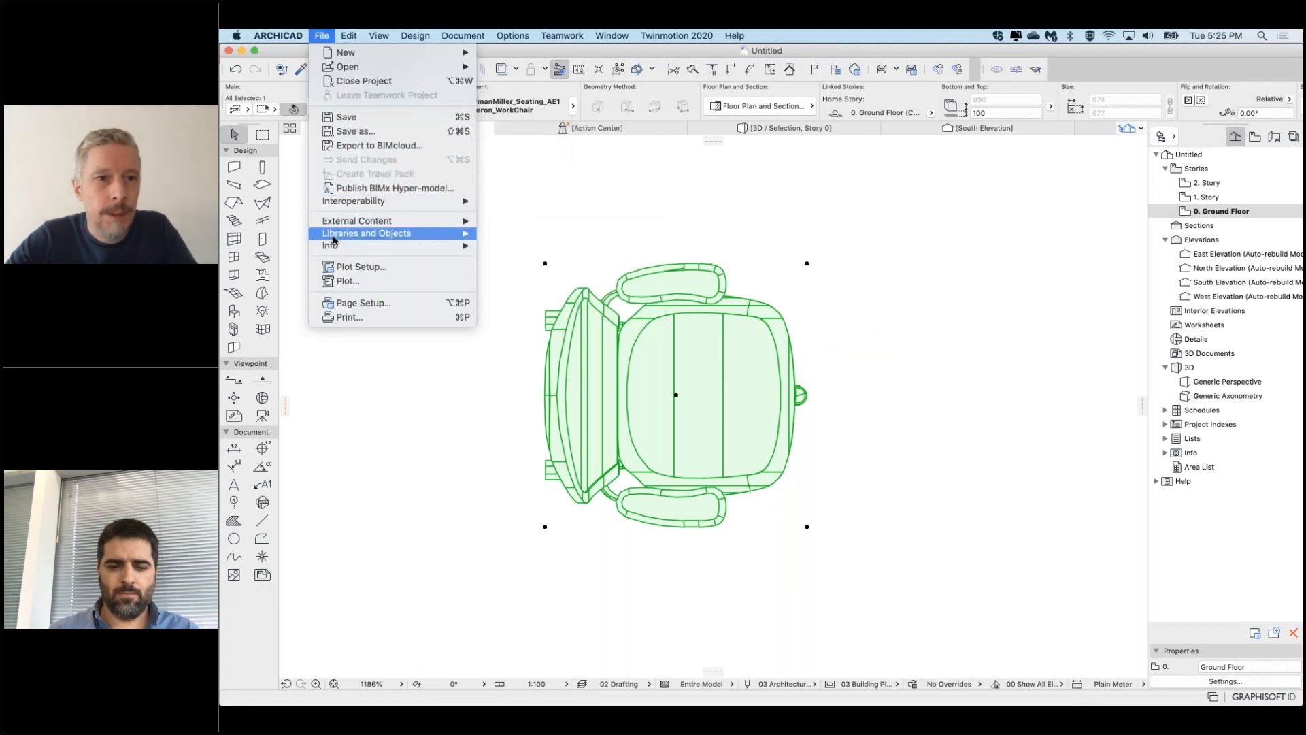
pyautogui.moveTo(409, 233)
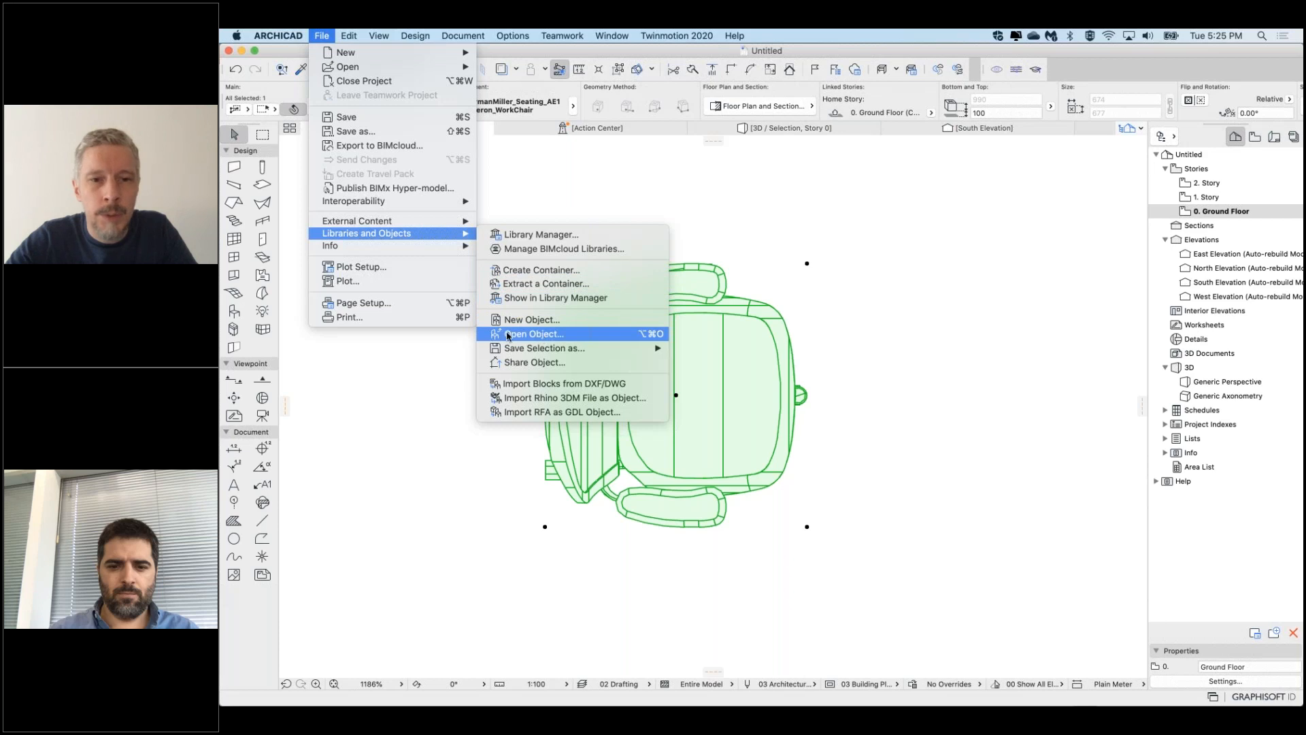
pyautogui.click(537, 334)
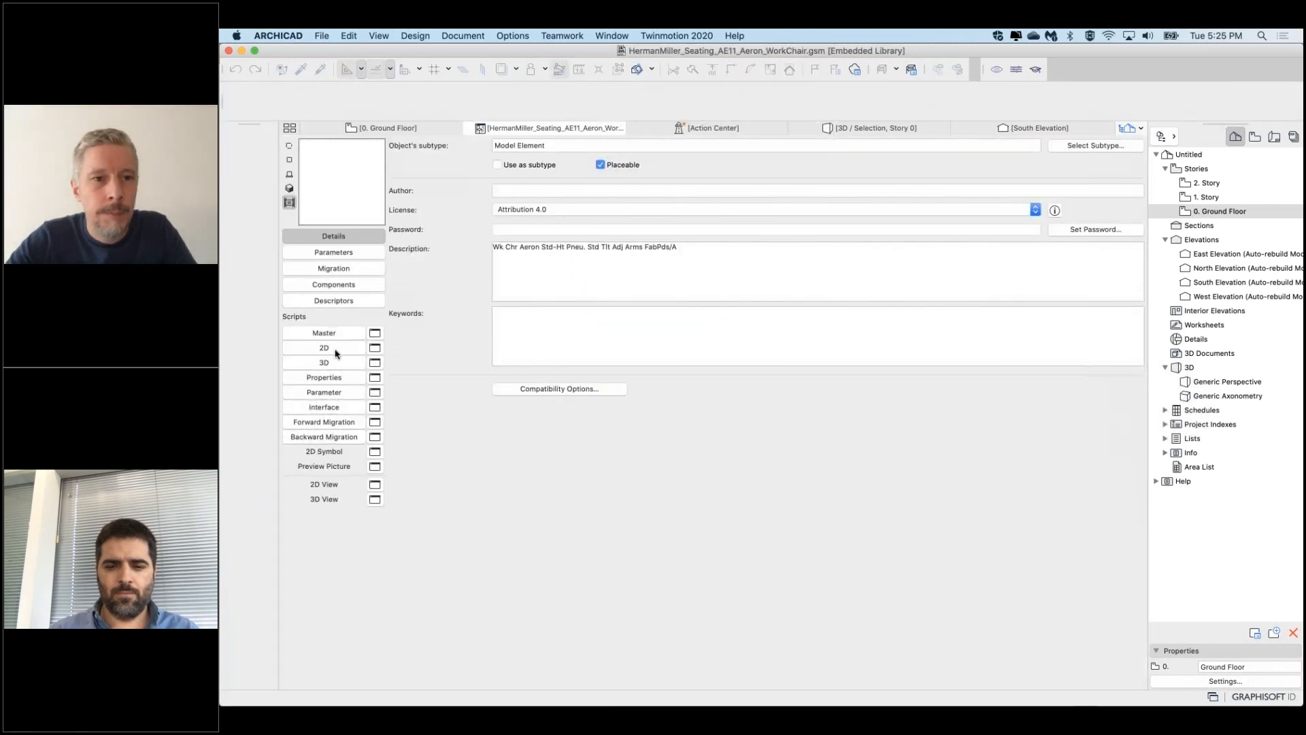
# Examine the project2 command in the chair's 2D script and check the contents of its 2D symbol window
pyautogui.click(324, 349)
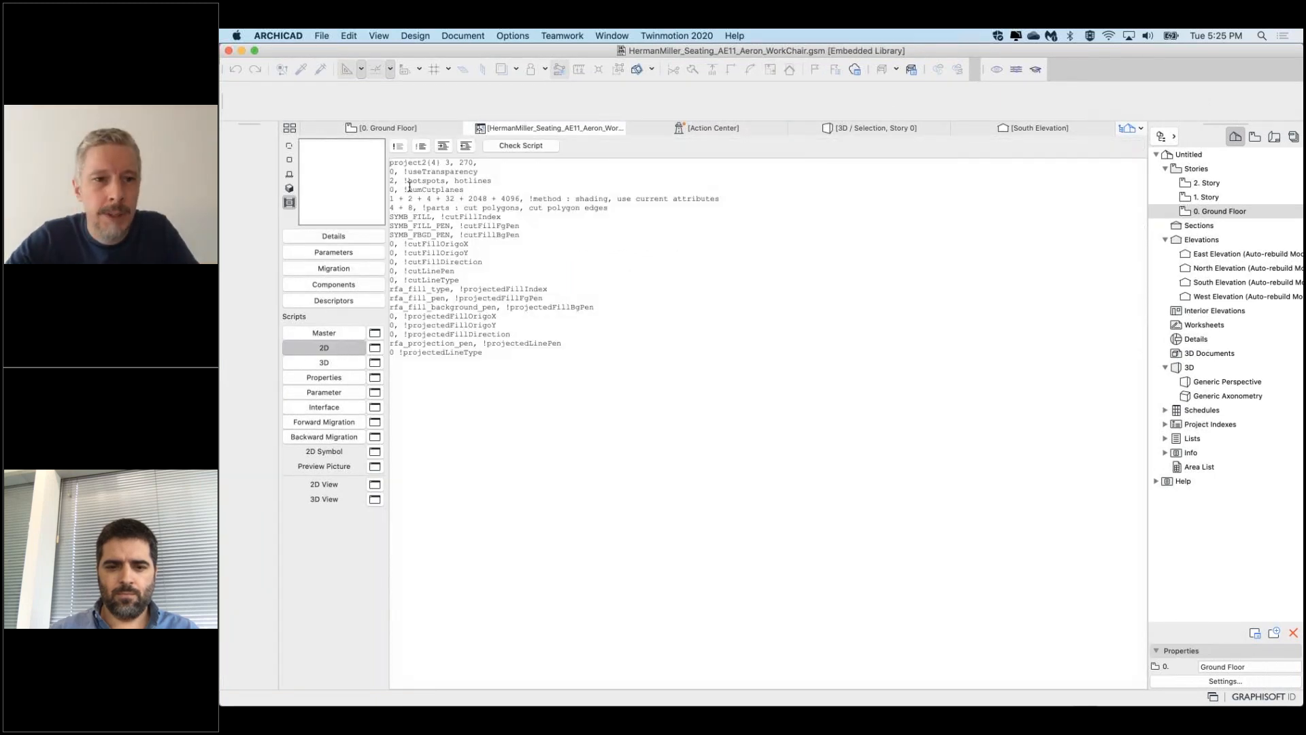
pyautogui.moveTo(394, 162)
pyautogui.mouseDown()
pyautogui.moveTo(485, 162)
pyautogui.moveTo(384, 162)
pyautogui.mouseUp()
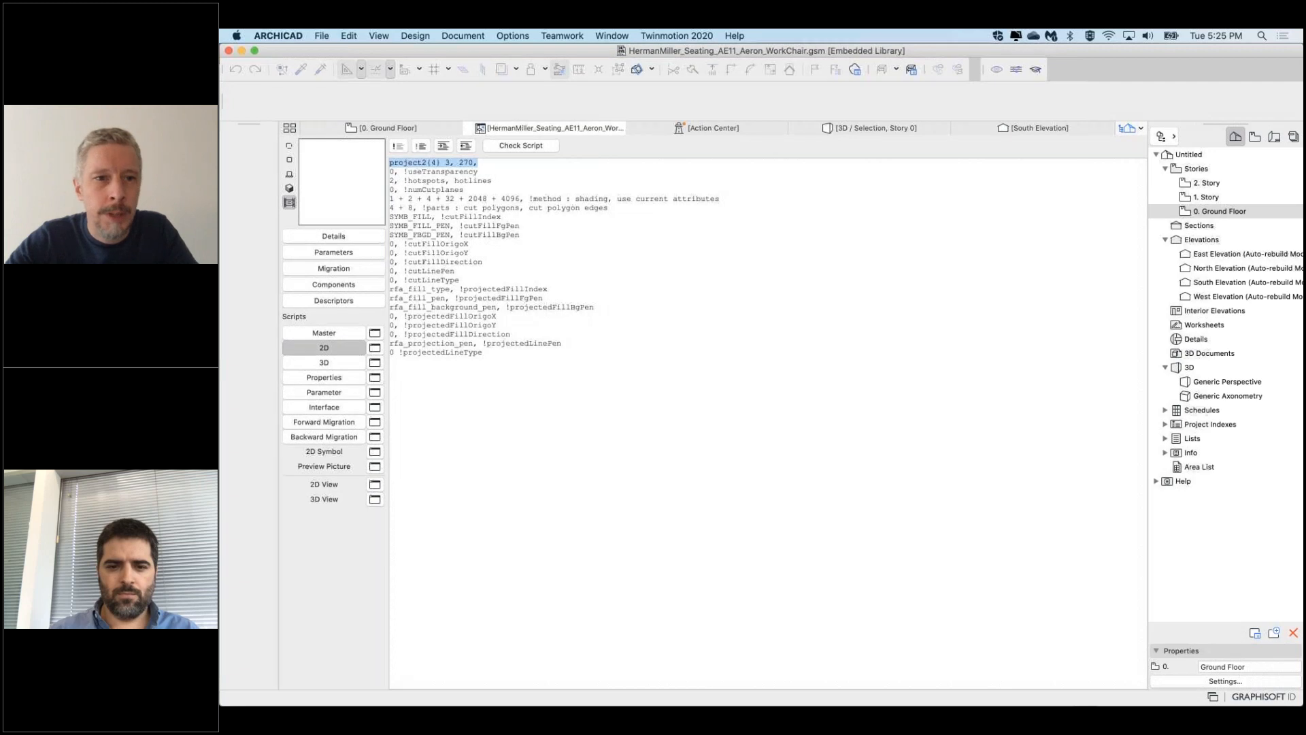
pyautogui.click(484, 165)
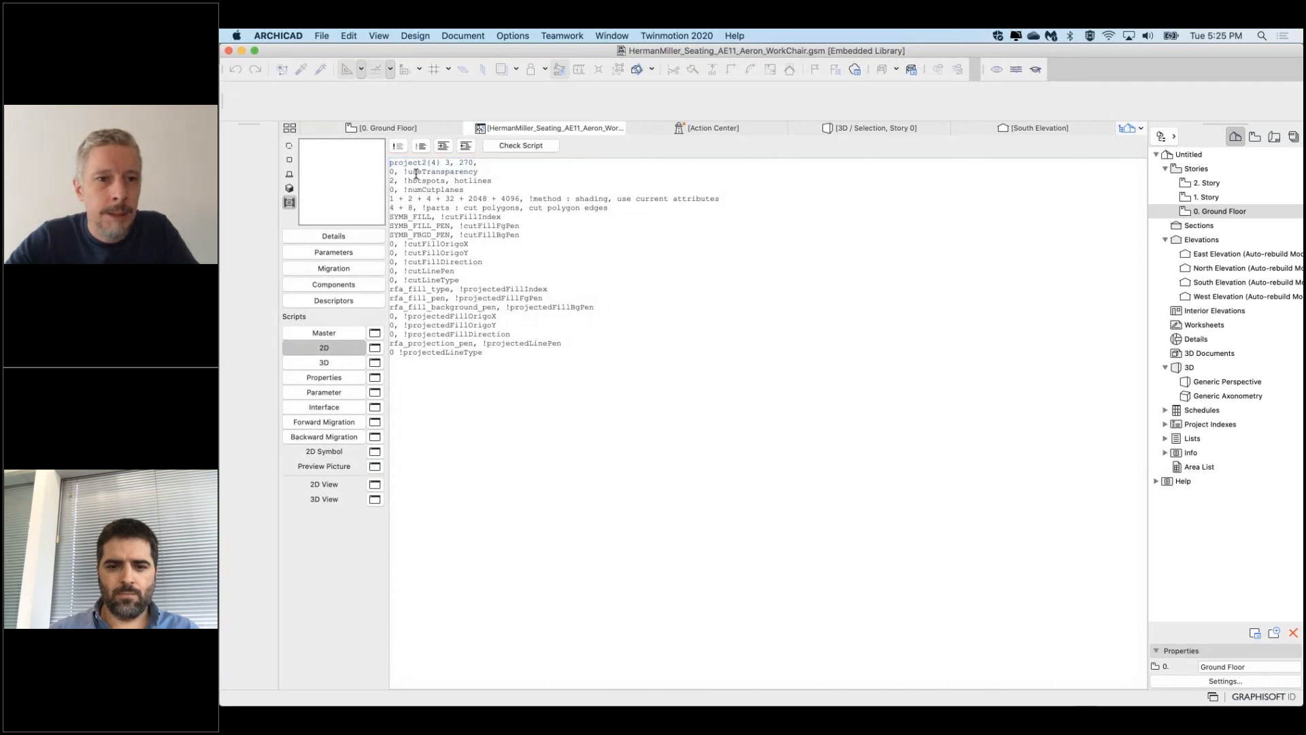
pyautogui.click(375, 452)
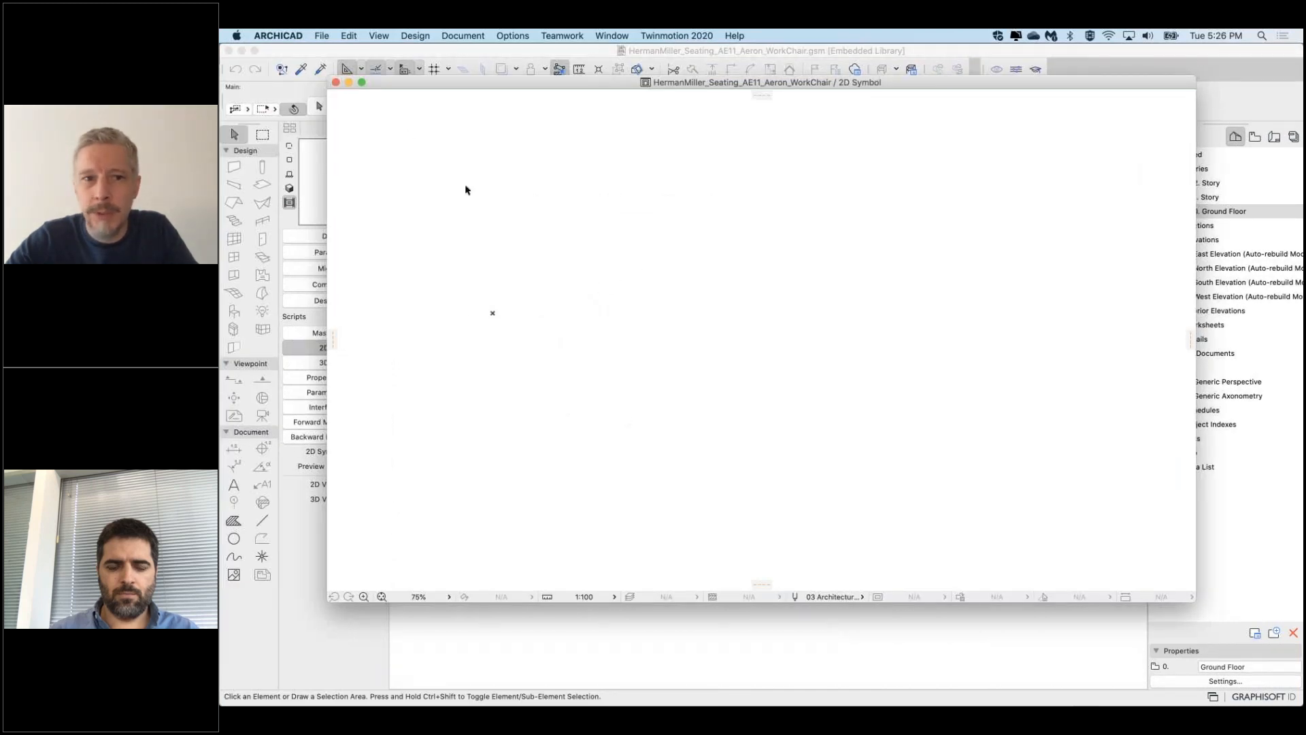
pyautogui.click(334, 83)
# Comment out every line of the chair's 2D script, check the object's 2D view and return to the script
pyautogui.press('super+a')
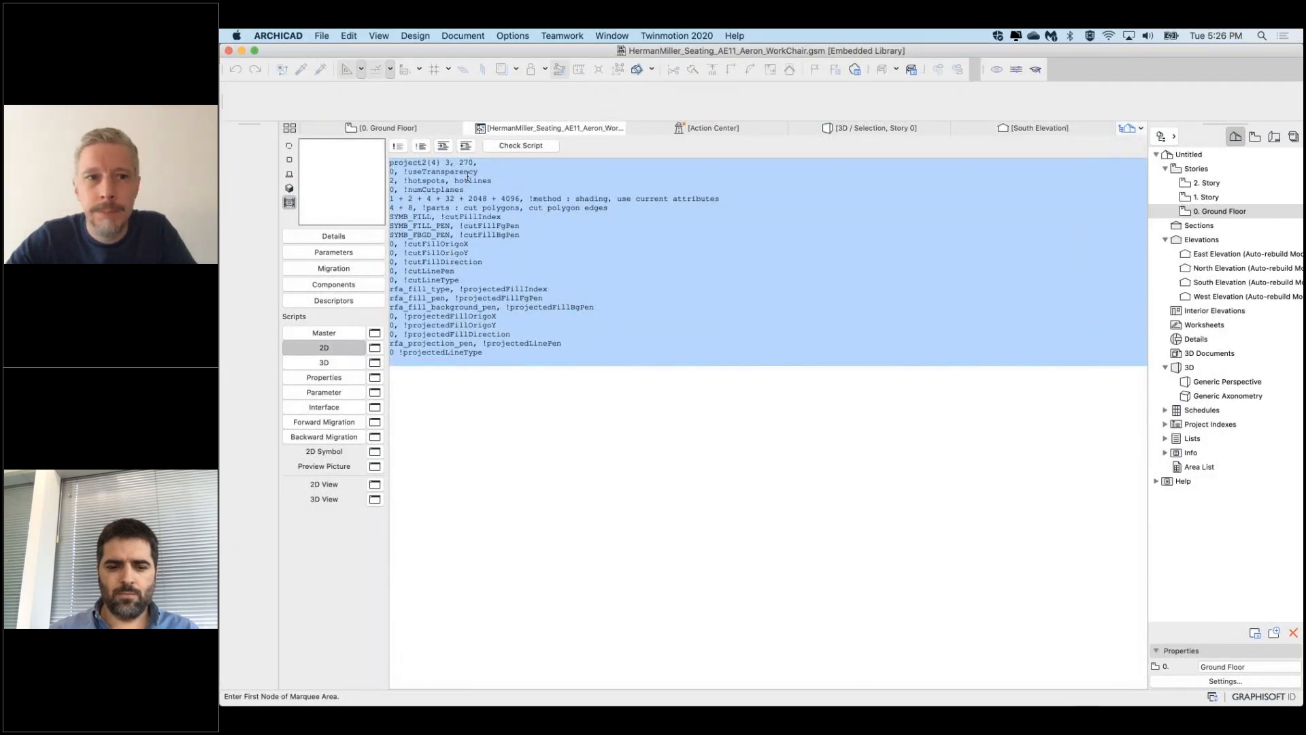
pyautogui.click(398, 147)
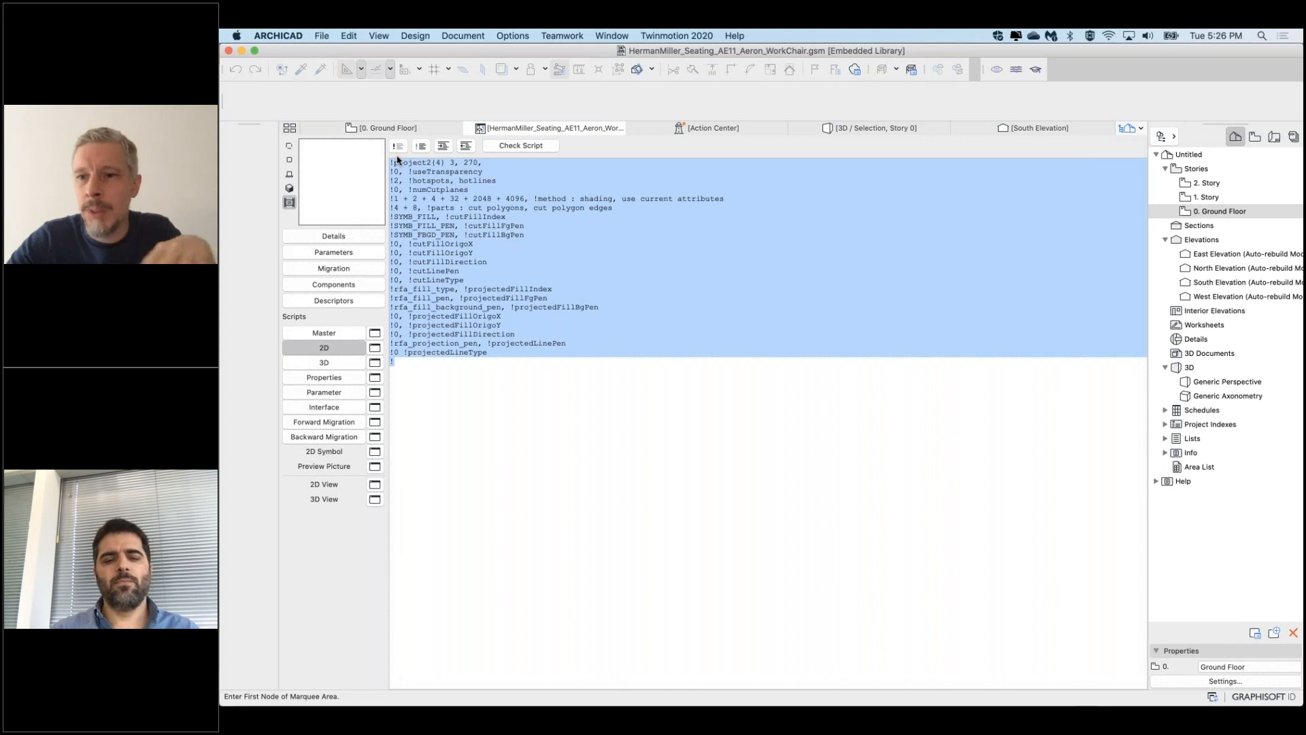
pyautogui.click(476, 417)
pyautogui.click(290, 147)
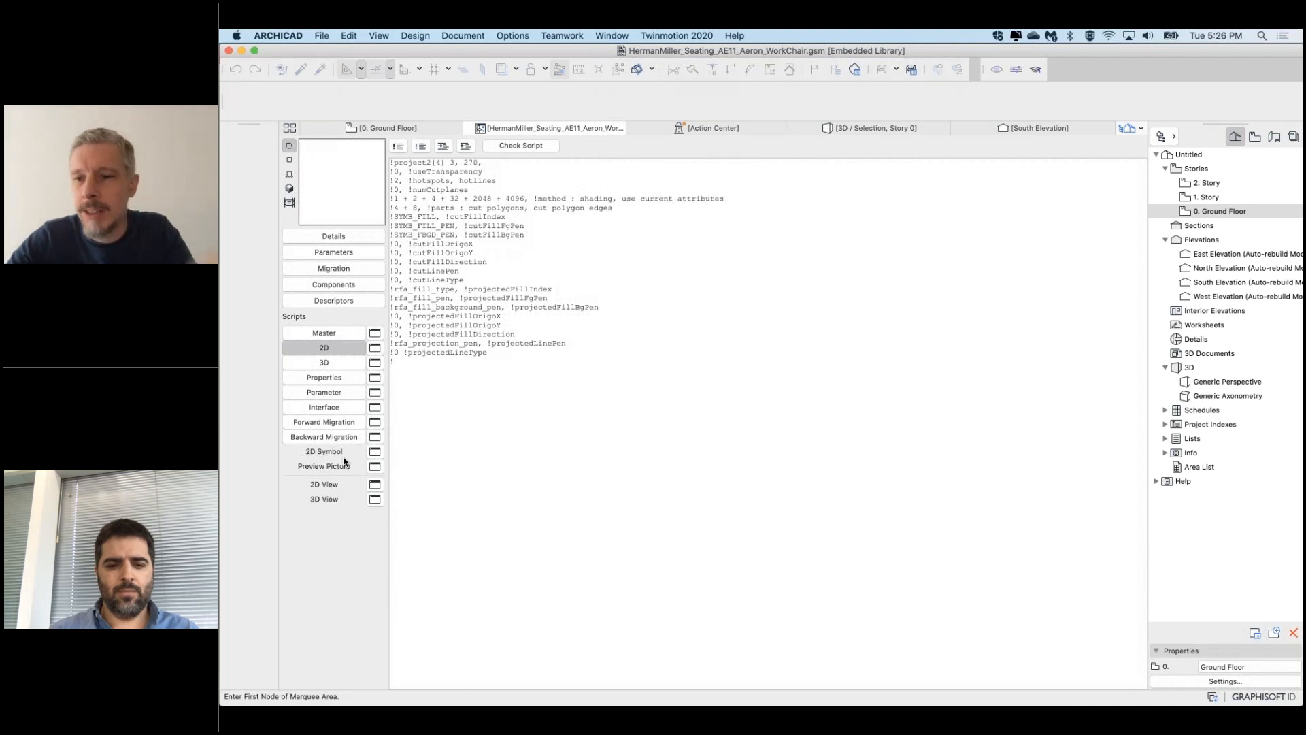
pyautogui.click(374, 487)
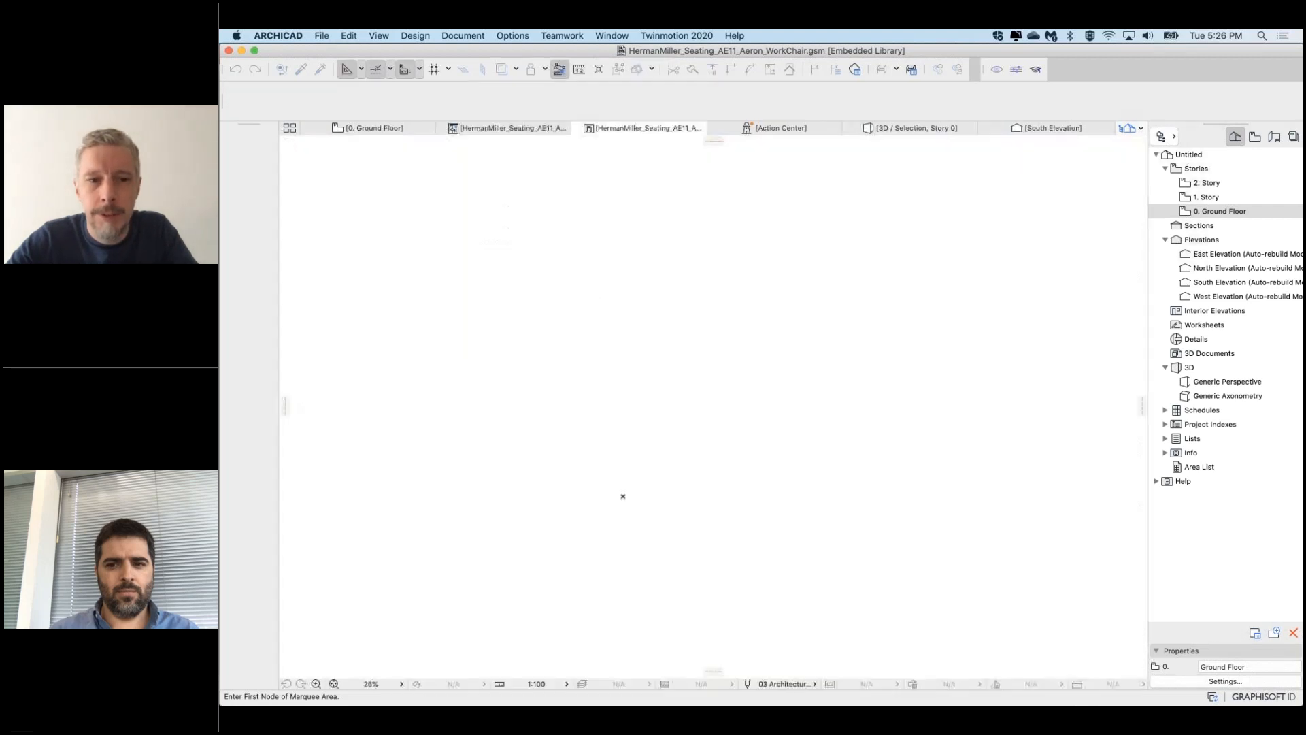
pyautogui.click(468, 129)
# Uncomment all lines of the 2D script and display the chair's generated 2D view fitted to the window
pyautogui.moveTo(393, 352); pyautogui.dragTo(350, 292)
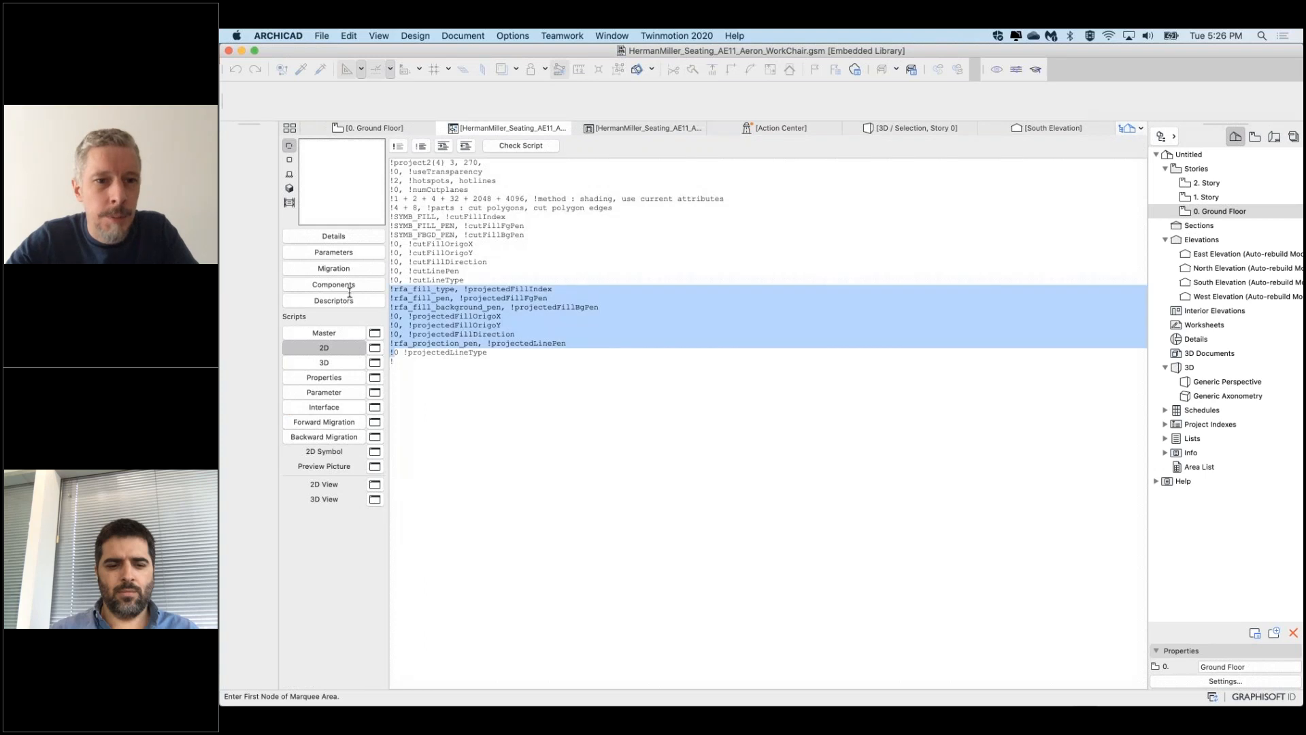
pyautogui.press('super+a')
pyautogui.click(421, 145)
pyautogui.click(423, 379)
pyautogui.click(375, 485)
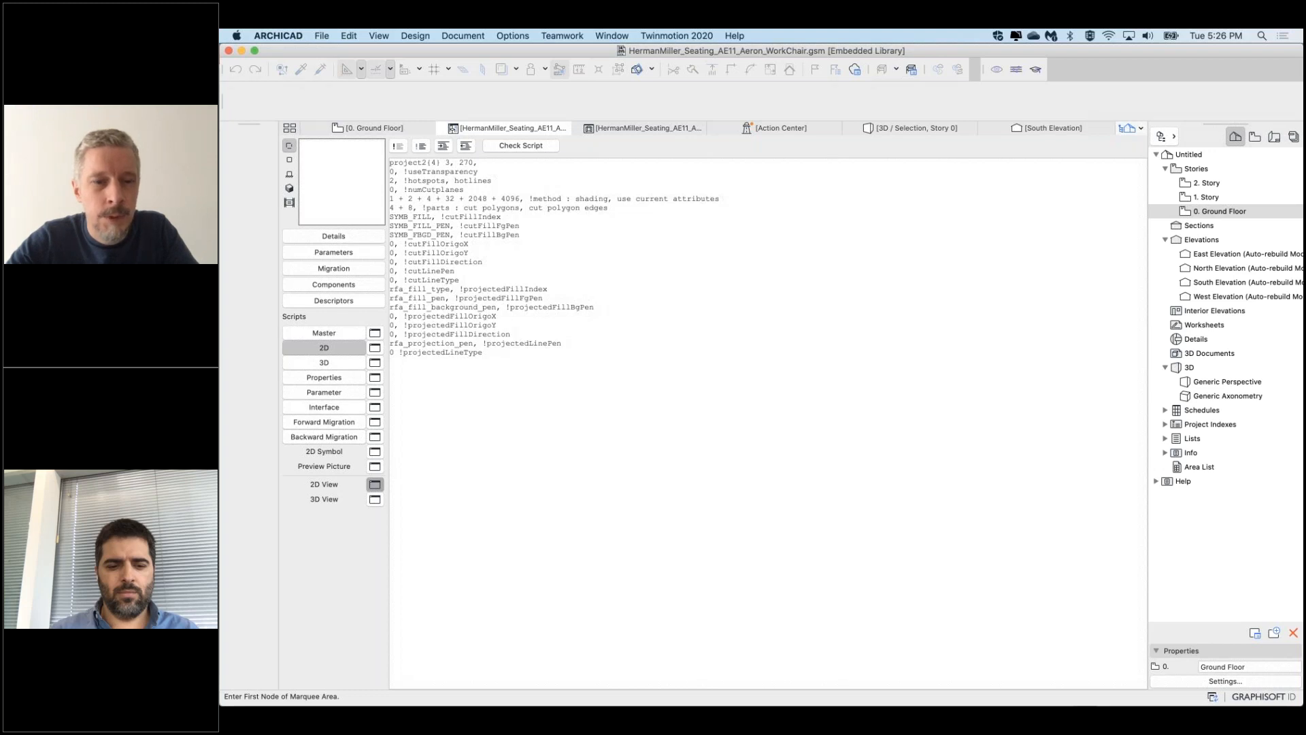
pyautogui.click(345, 484)
pyautogui.click(333, 685)
pyautogui.scroll(-5, 639, 415)
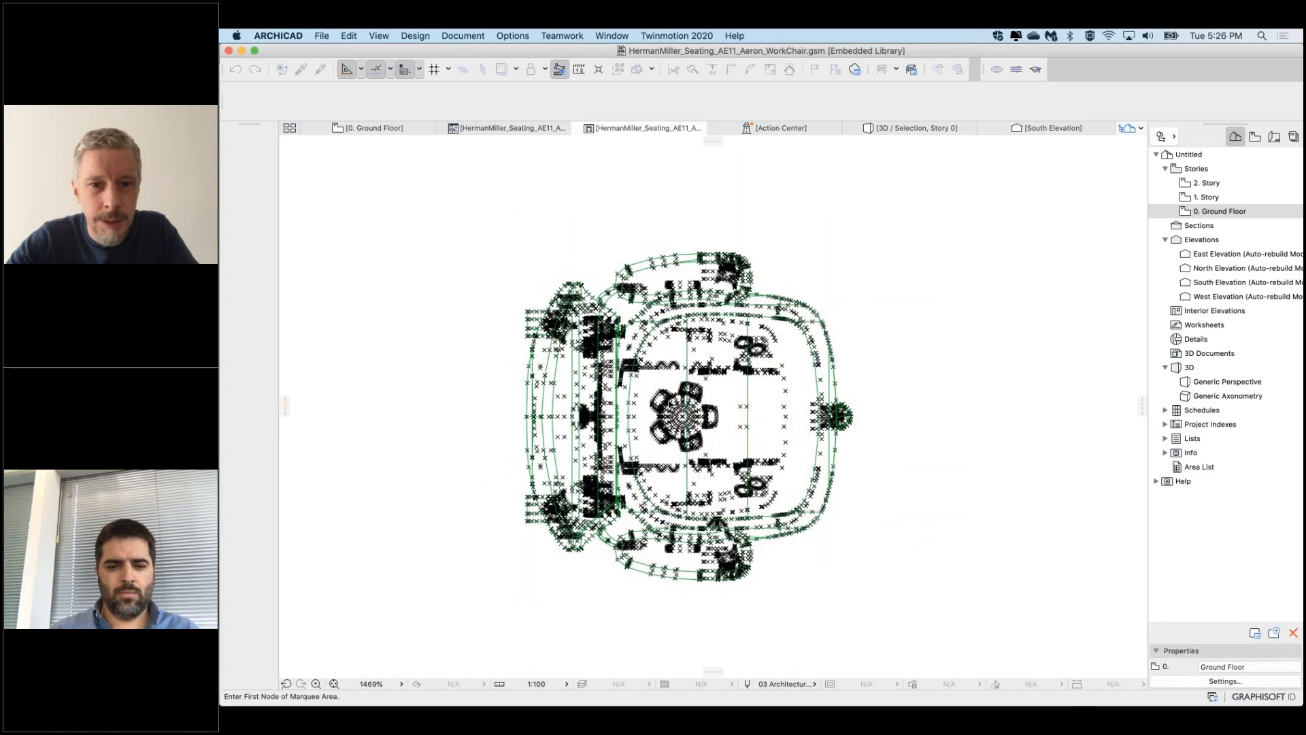
# Enclose the whole chair linework in the object's 2D view with a marquee and clear the marquee
pyautogui.click(457, 198)
pyautogui.click(913, 625)
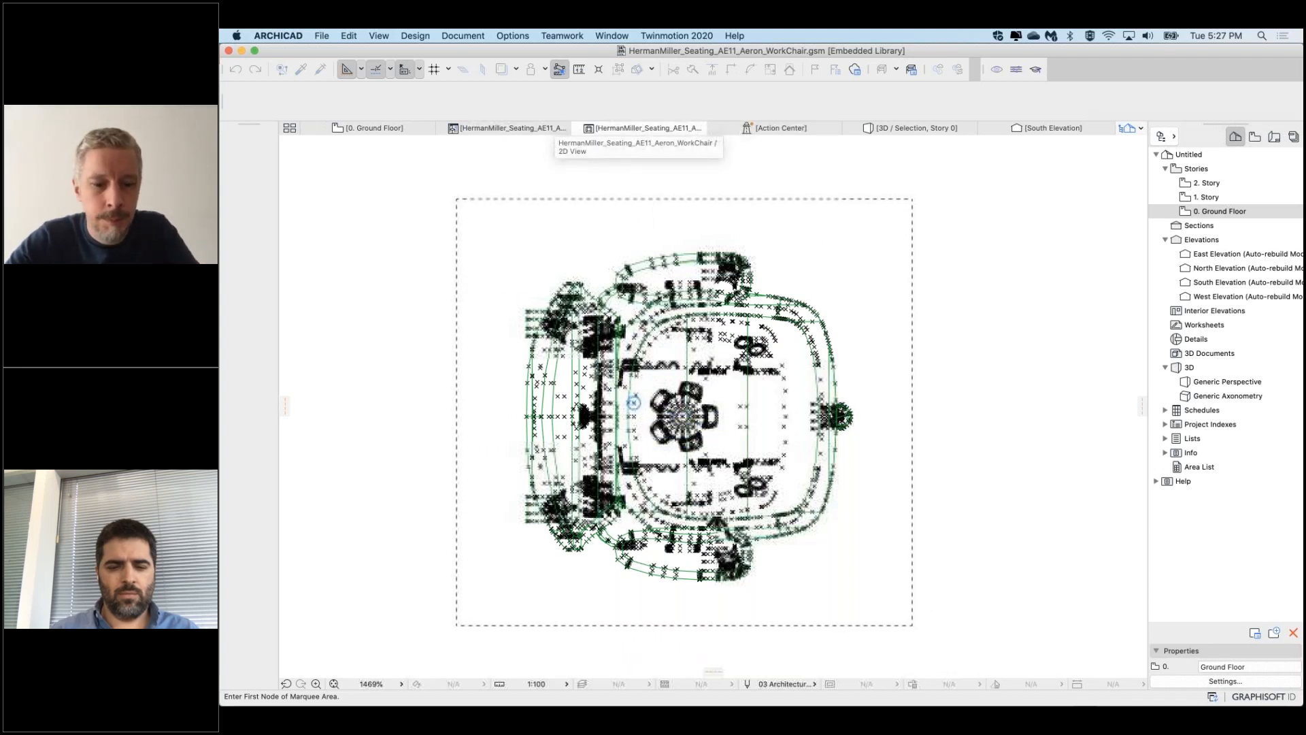
pyautogui.press('Escape')
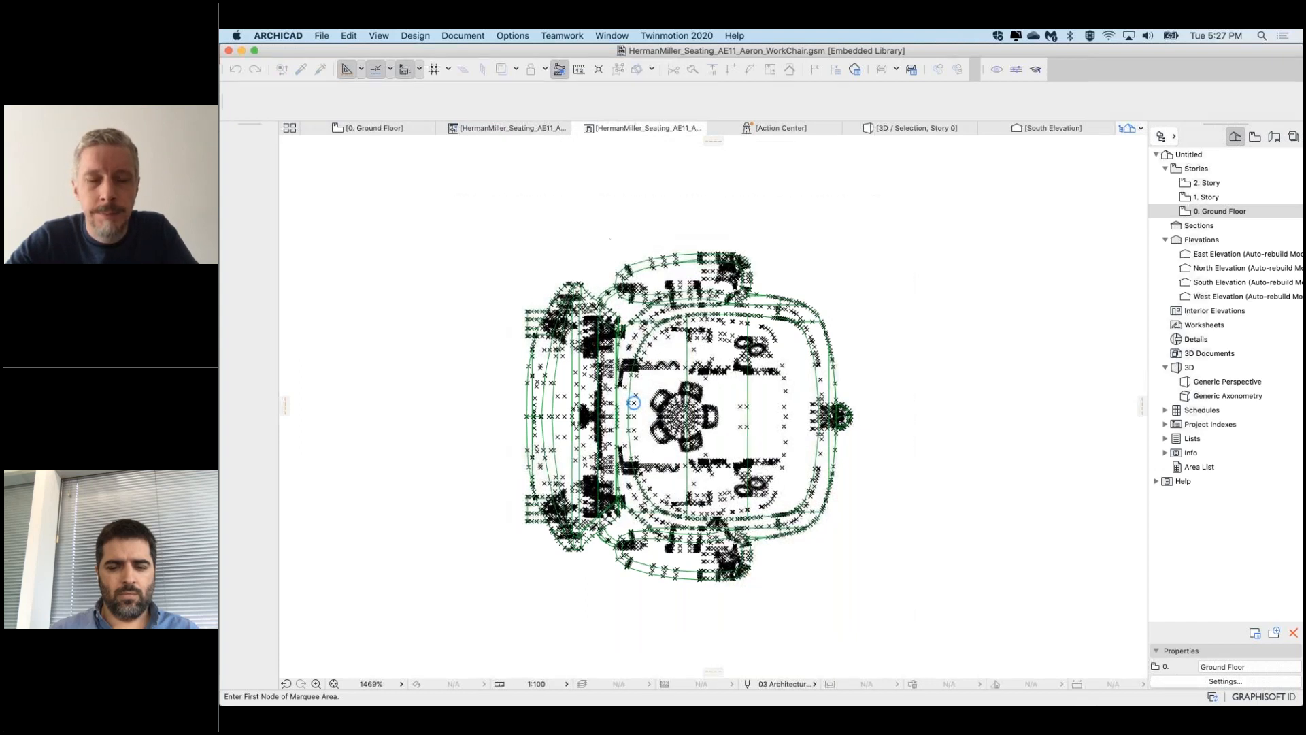
pyautogui.press('super+z')
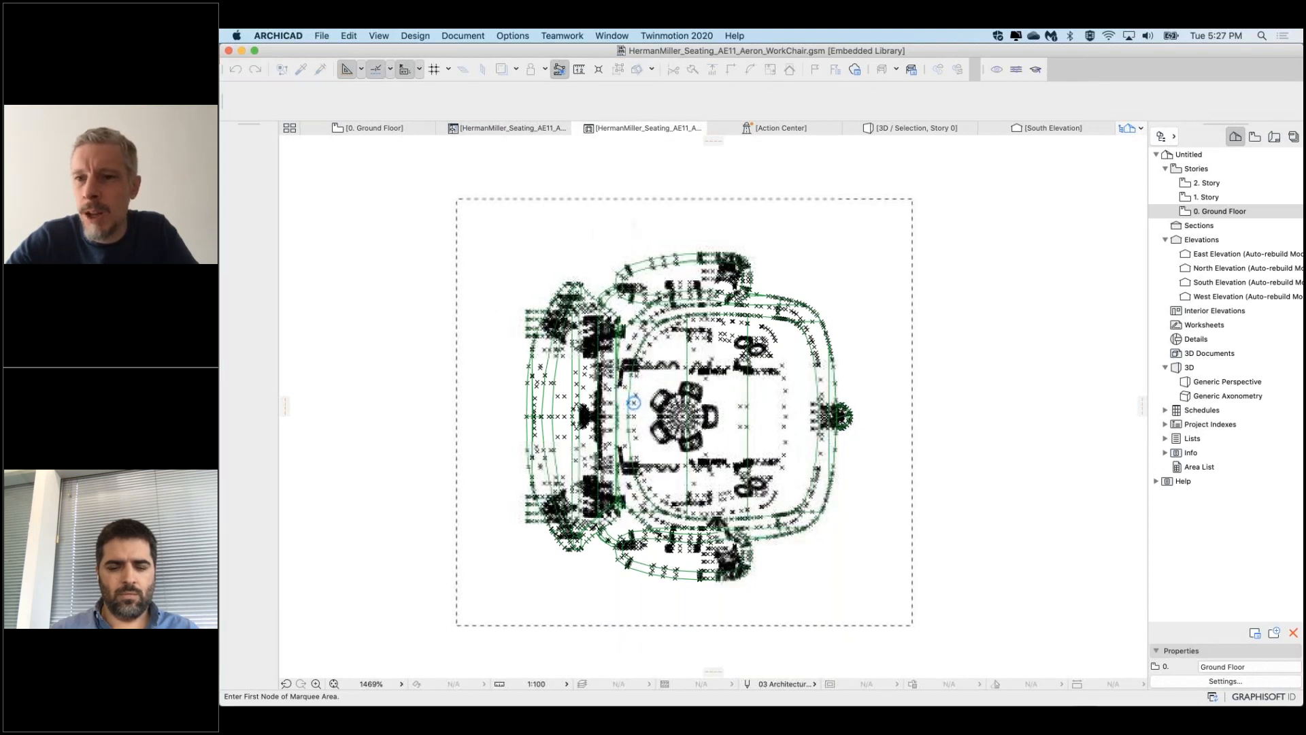
pyautogui.press('Escape')
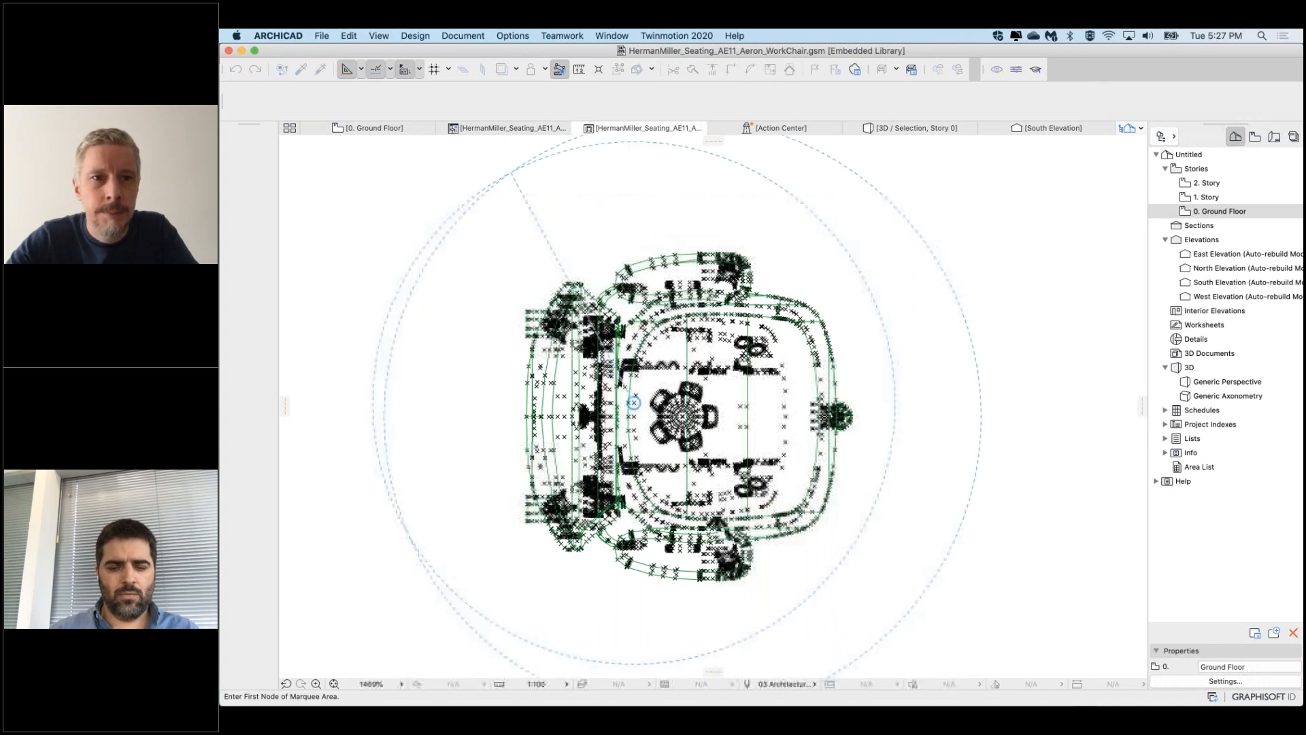
# Close the 2D view and comment out the entire project2 command in the work chair's 2D script
pyautogui.click(578, 128)
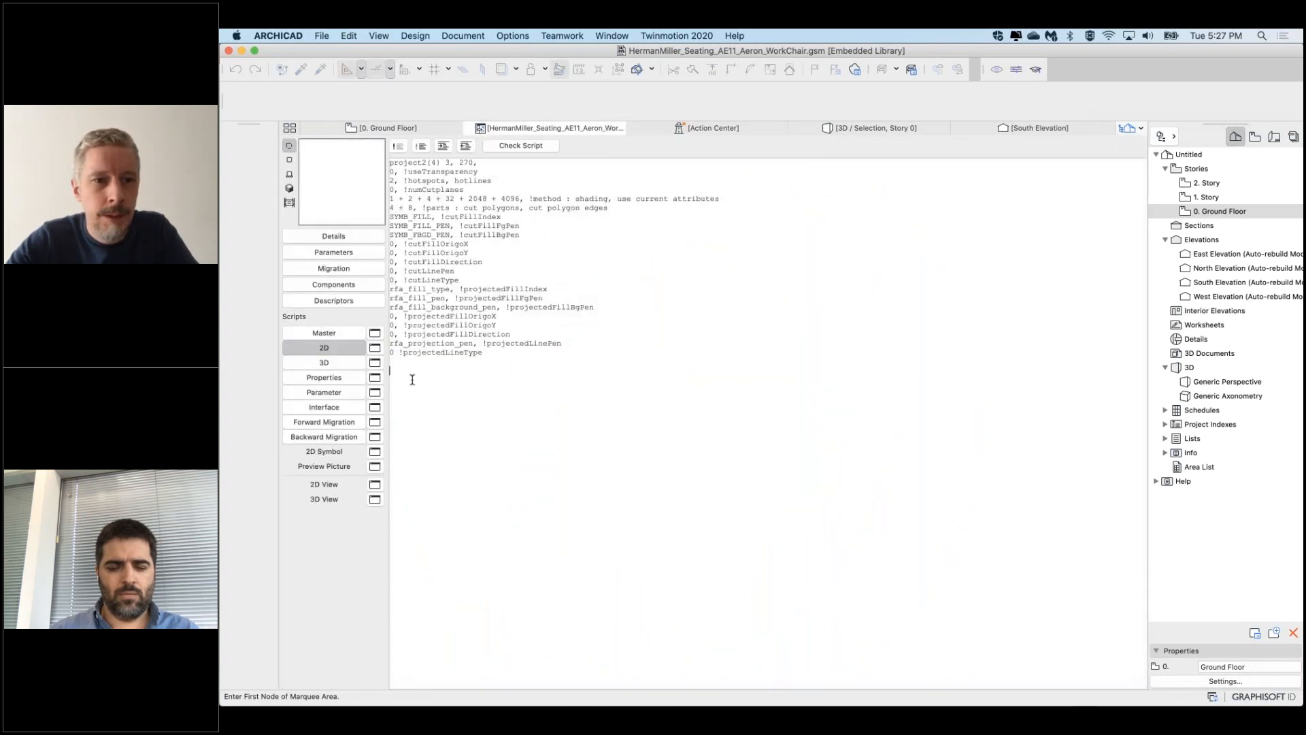
pyautogui.moveTo(391, 364); pyautogui.dragTo(392, 158)
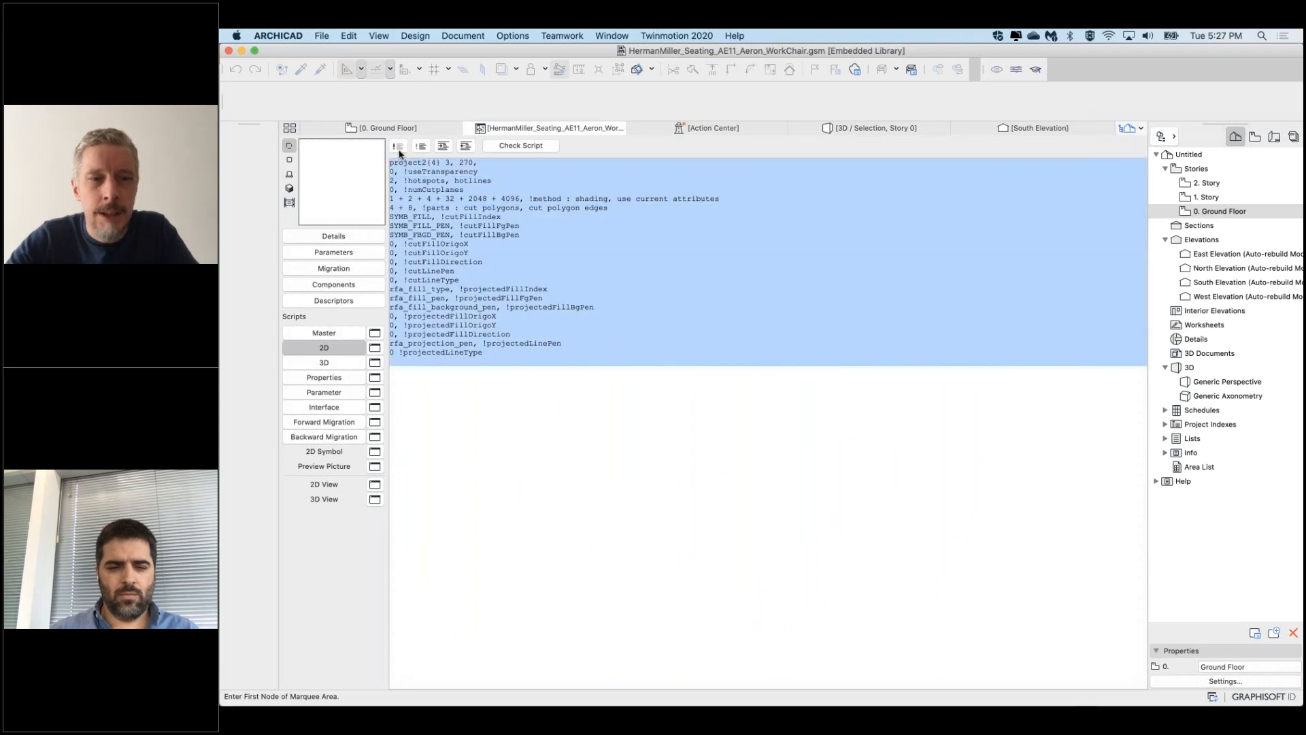
pyautogui.click(399, 146)
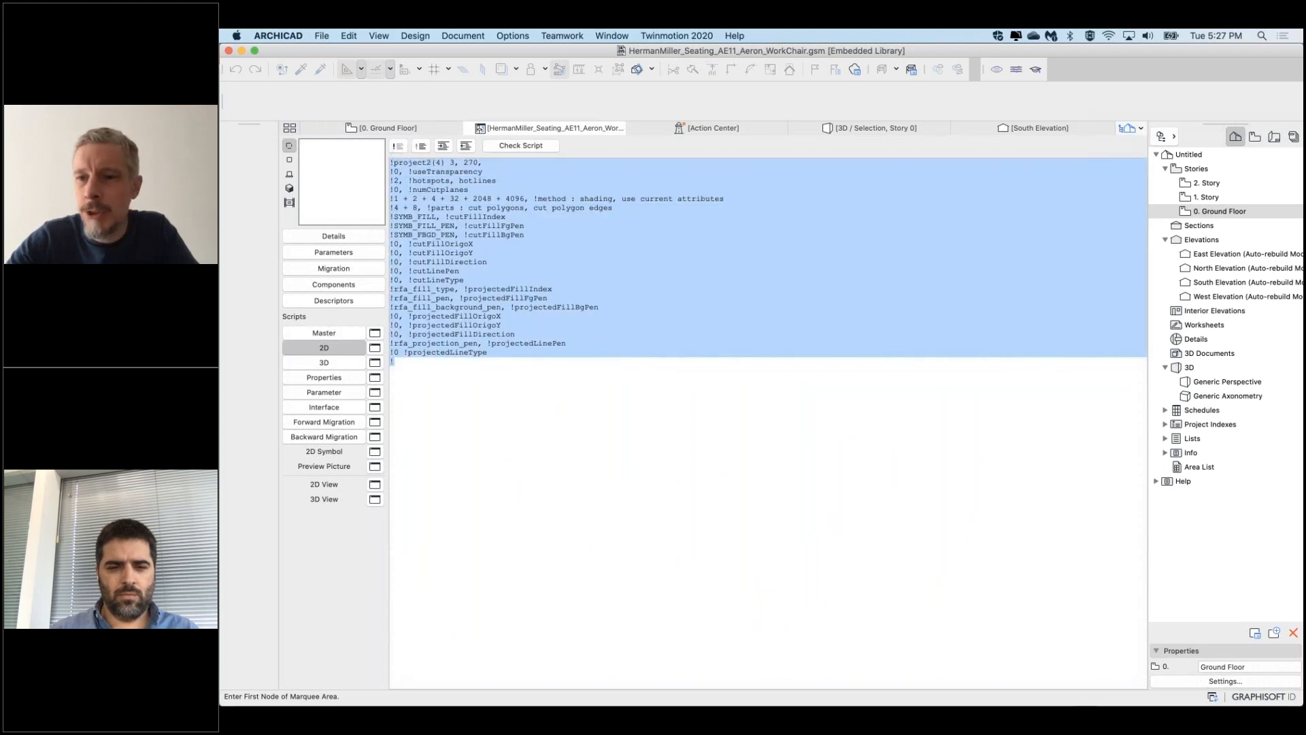
# Paste the copied chair linework into the object's empty 2D Symbol and fit it to the window
pyautogui.click(406, 401)
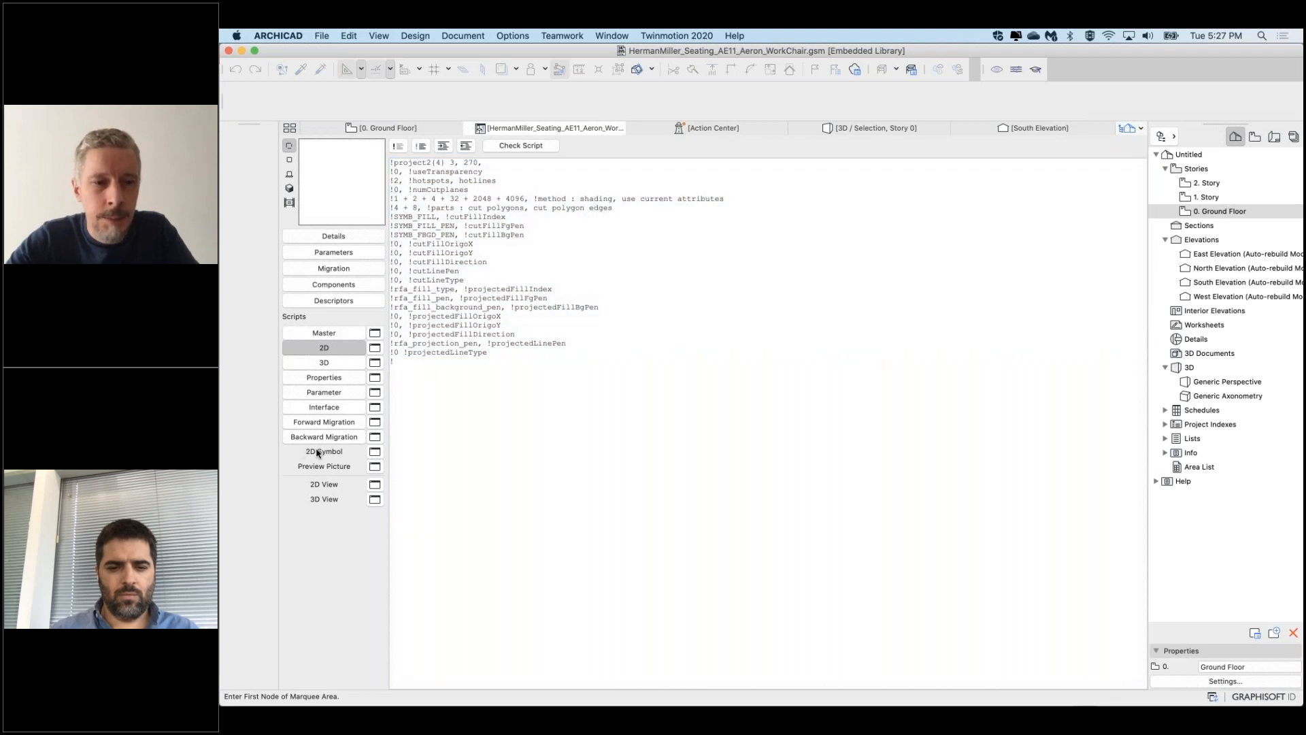
pyautogui.click(375, 453)
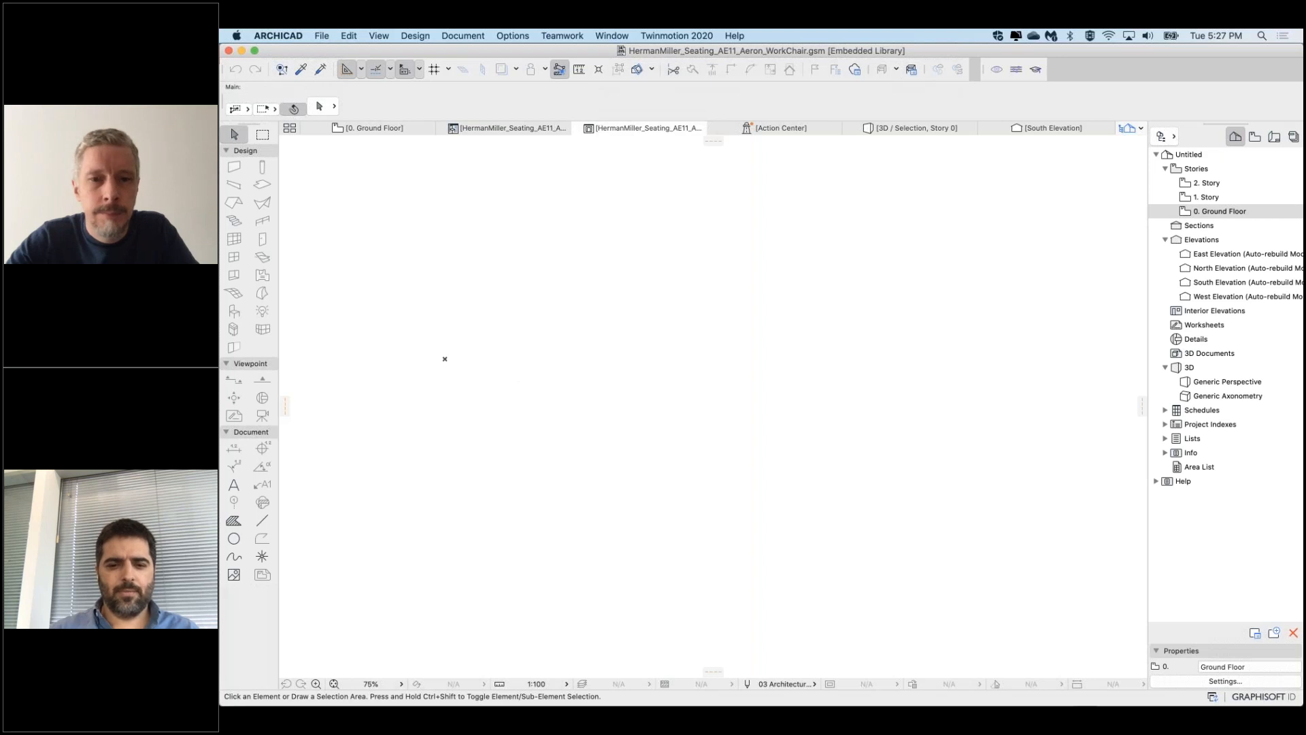
pyautogui.press('super+v')
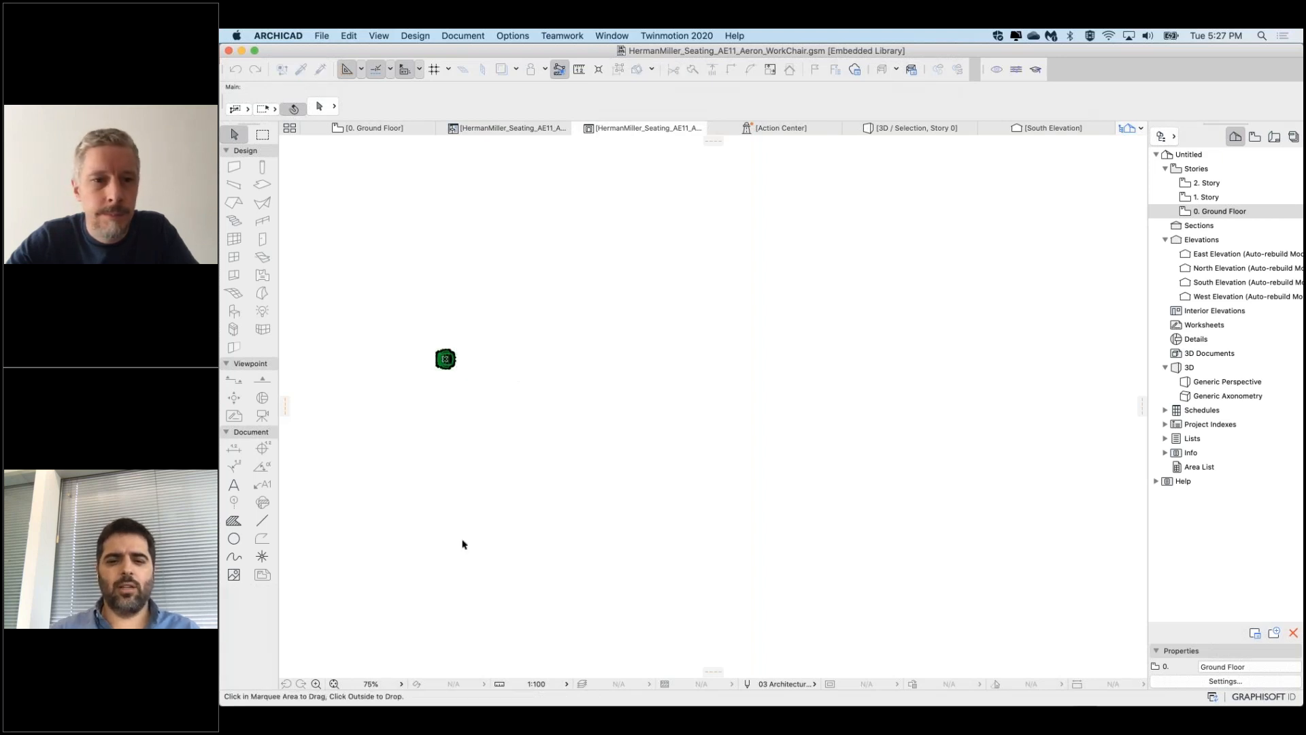
pyautogui.click(333, 684)
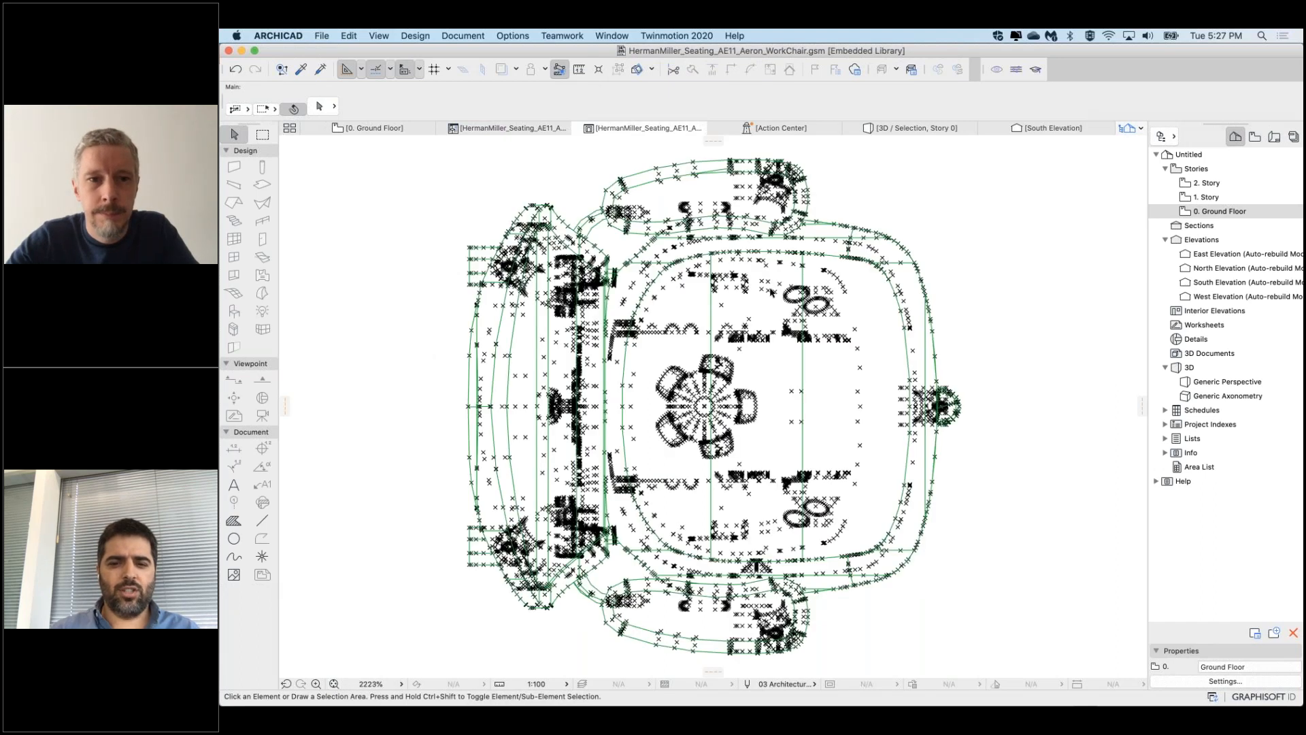
# Select all hotspots in the chair's 2D symbol and delete them
pyautogui.click(263, 558)
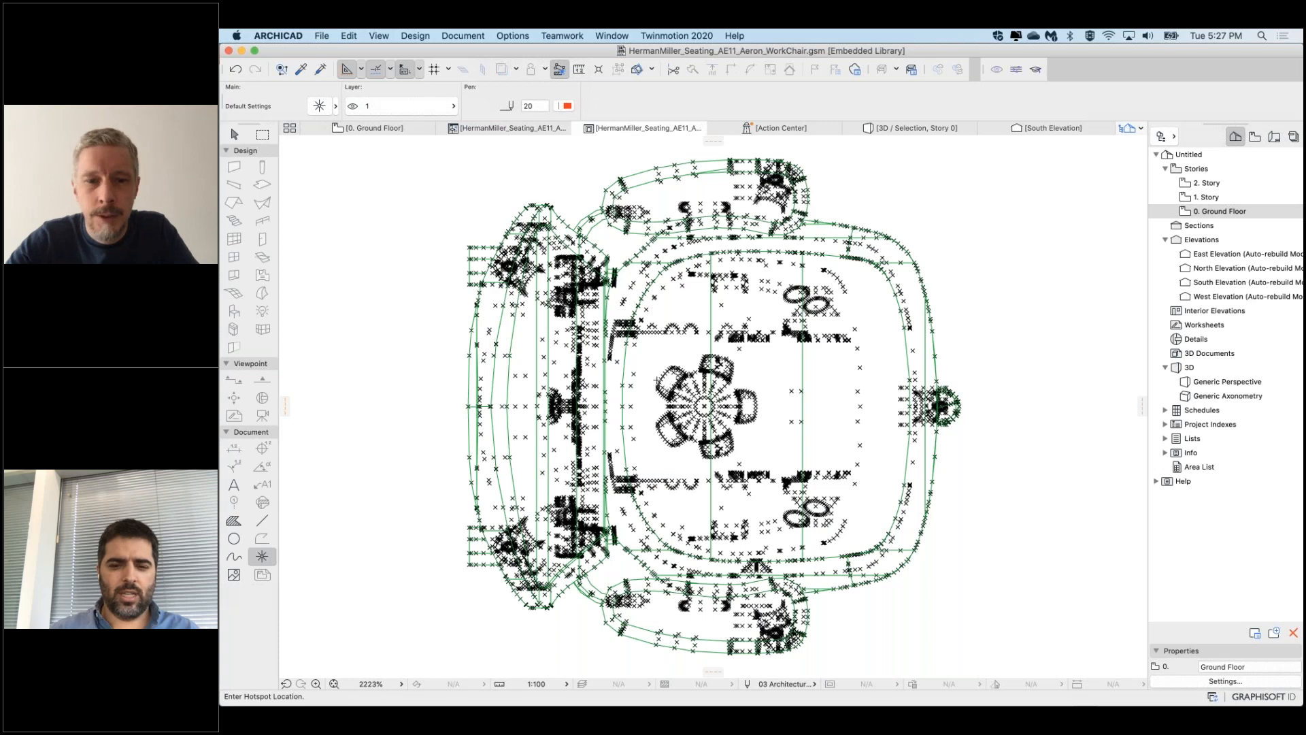
pyautogui.scroll(5, 705, 407)
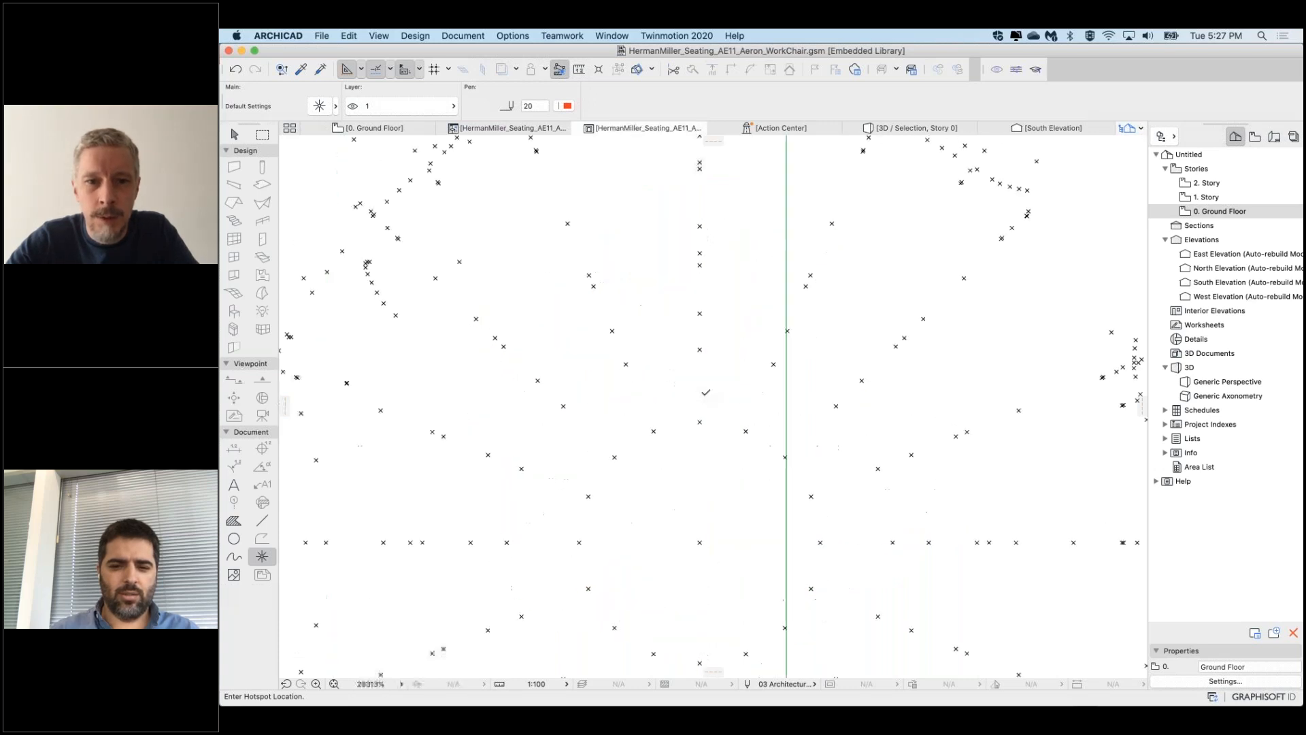
pyautogui.scroll(-3, 704, 407)
pyautogui.scroll(-2, 704, 407)
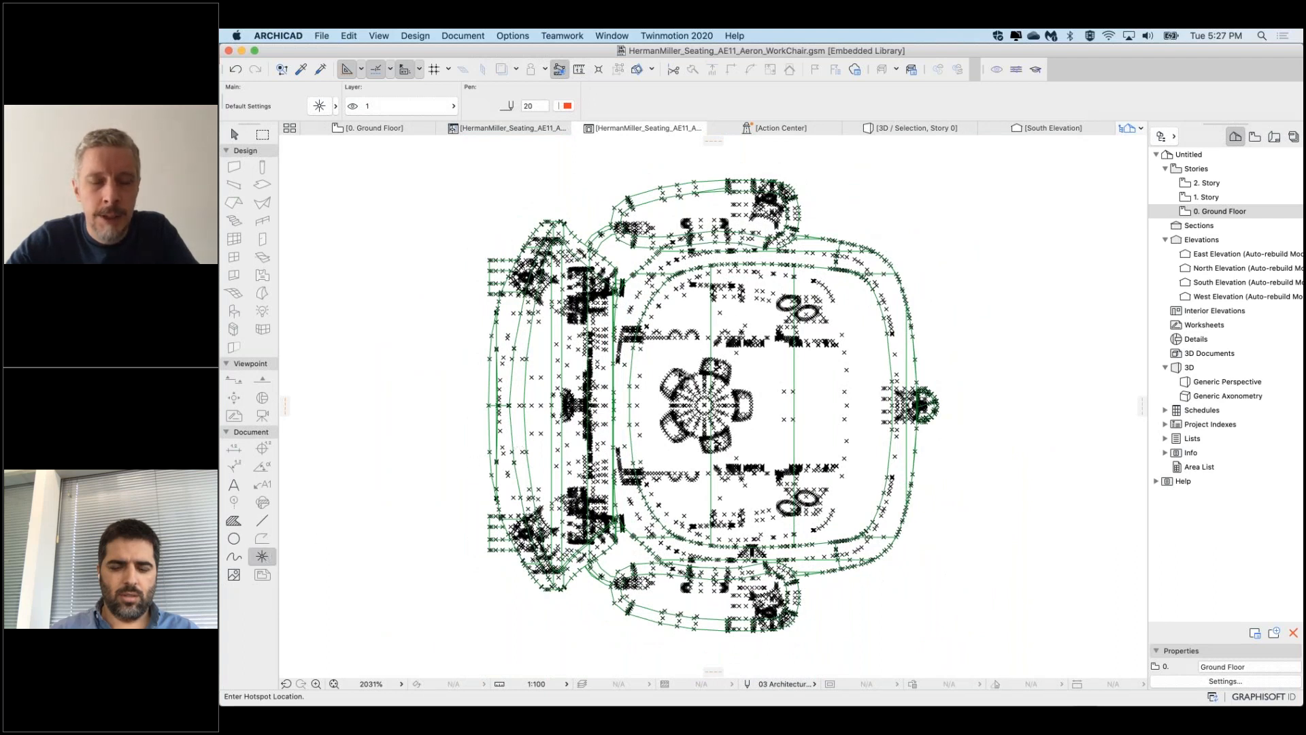
pyautogui.press('super+a')
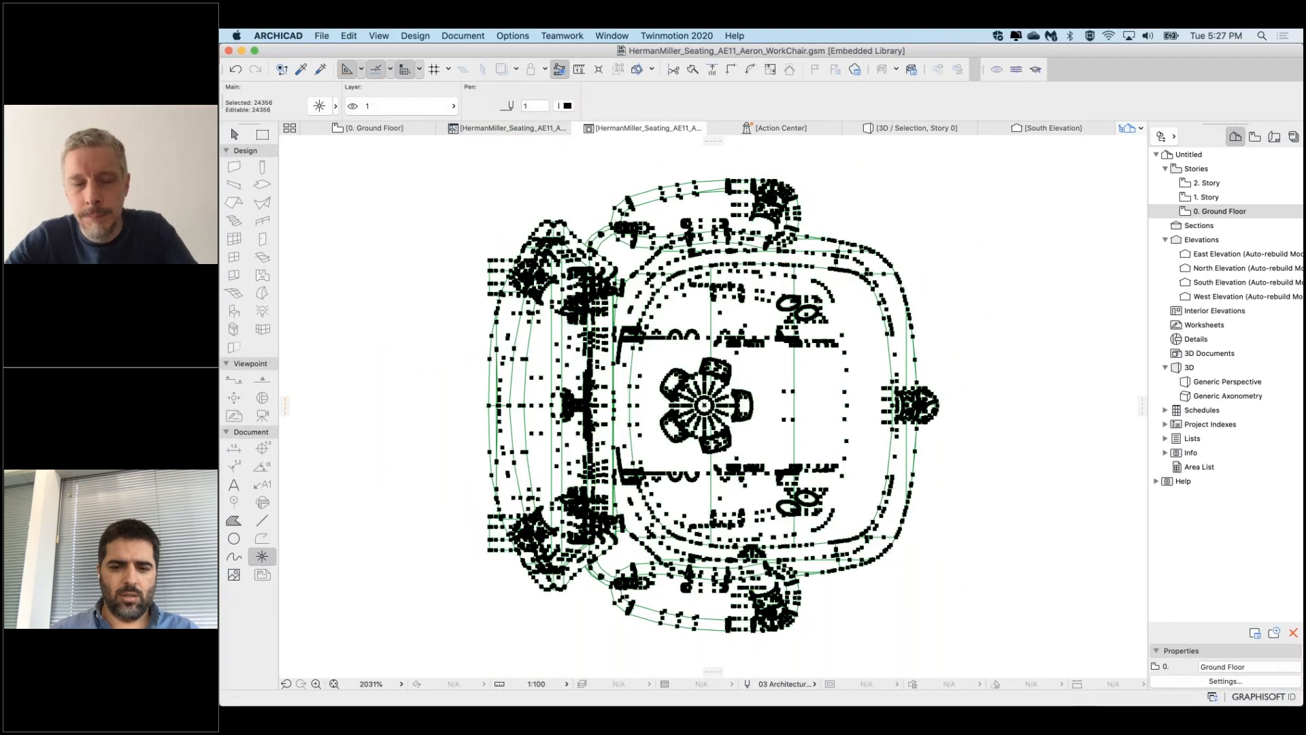
pyautogui.press('Delete')
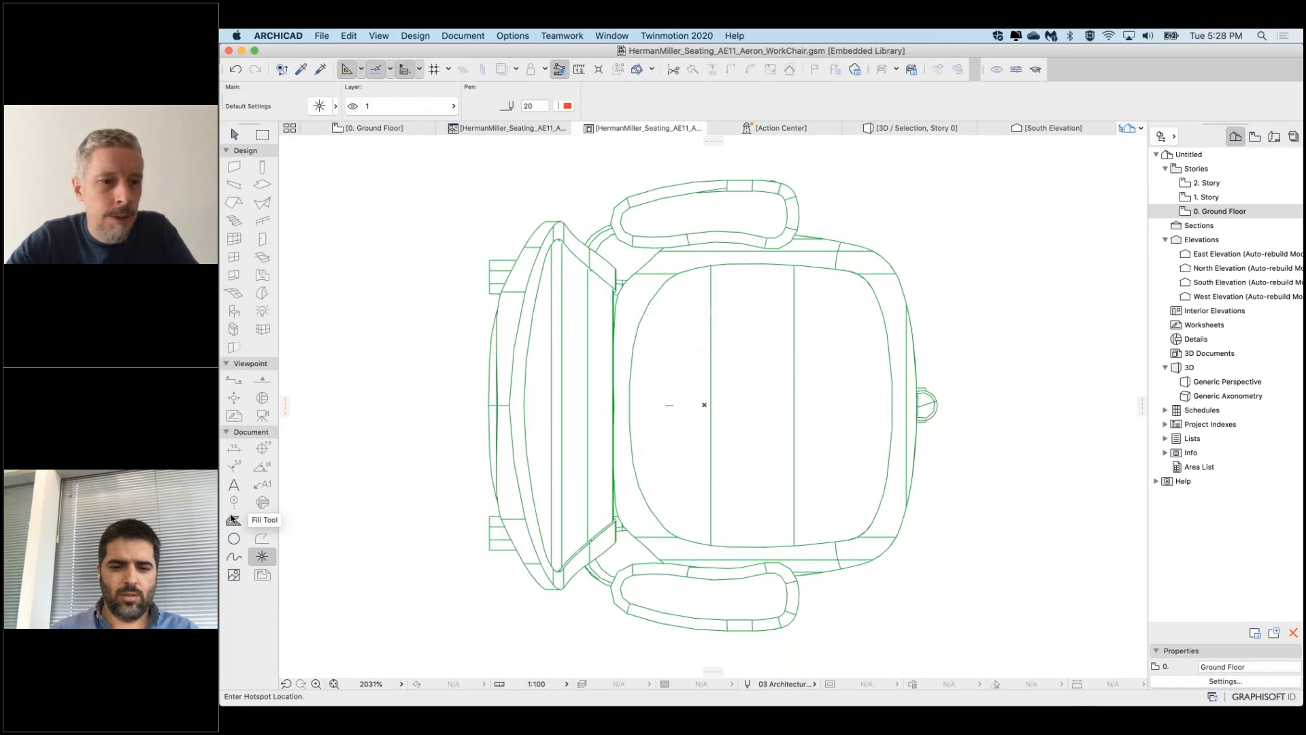
# Consolidate all fills of the 2D symbol, trimming overlapping fills and merging identical adjoining fills that have identical outlines
pyautogui.click(232, 519)
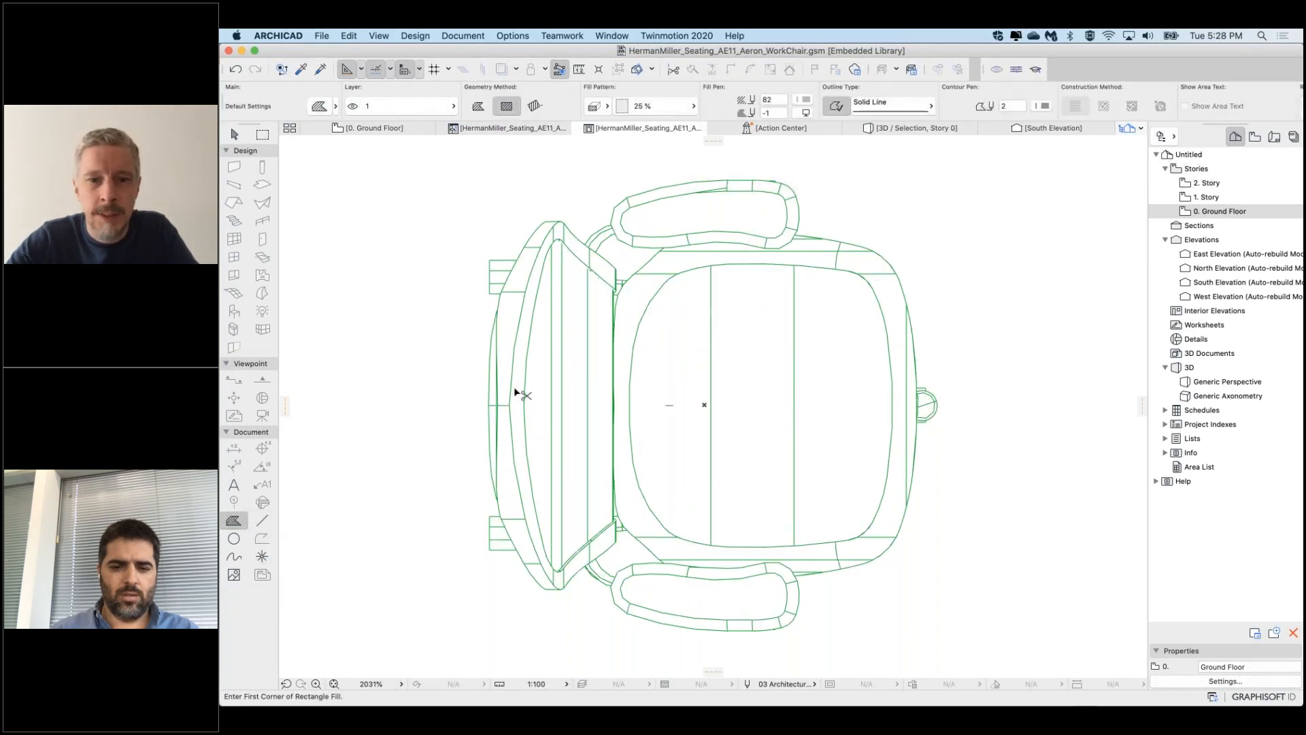
pyautogui.press('super+a')
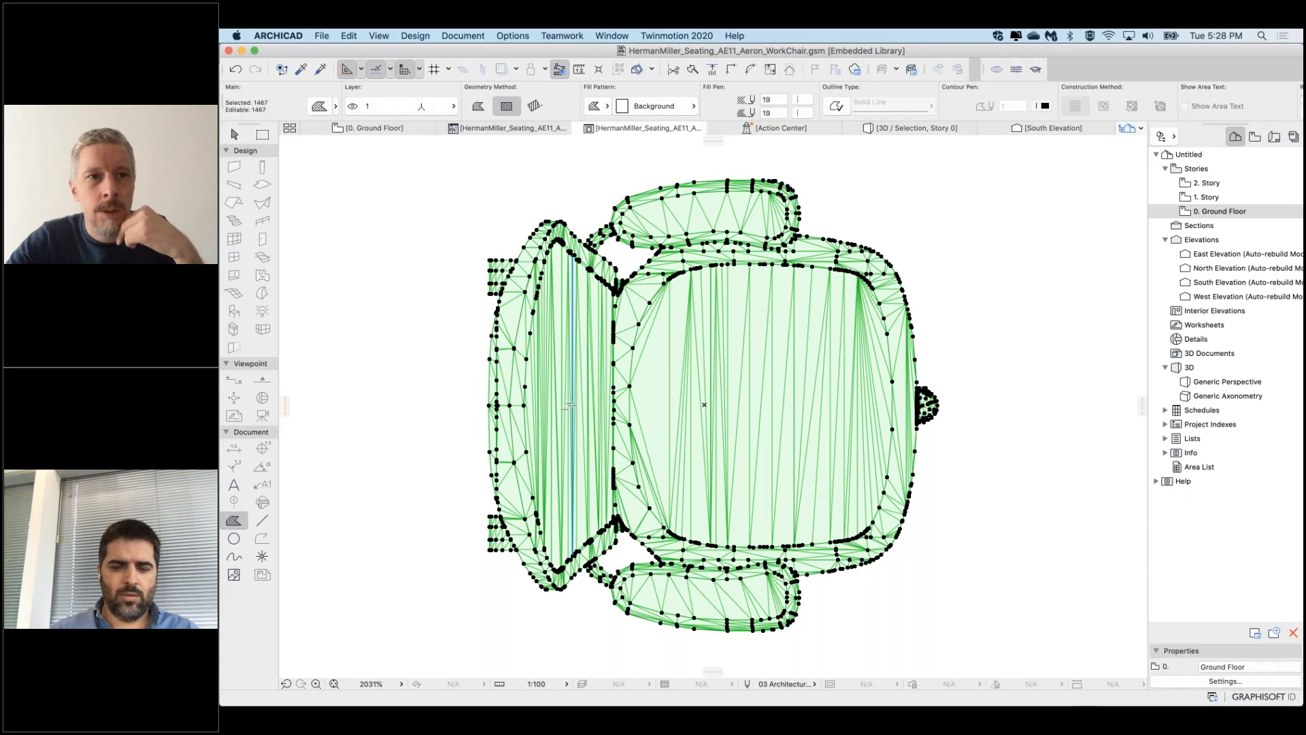
pyautogui.click(353, 34)
pyautogui.moveTo(381, 340)
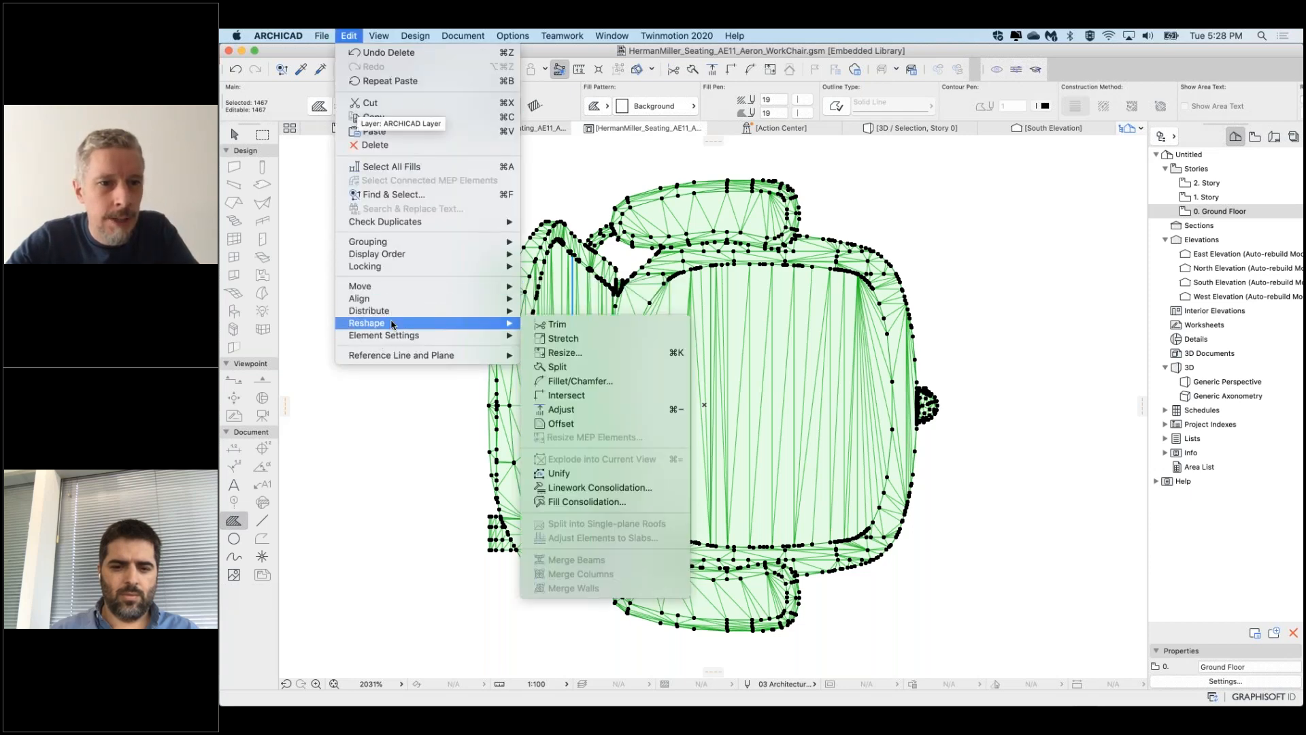
pyautogui.click(559, 503)
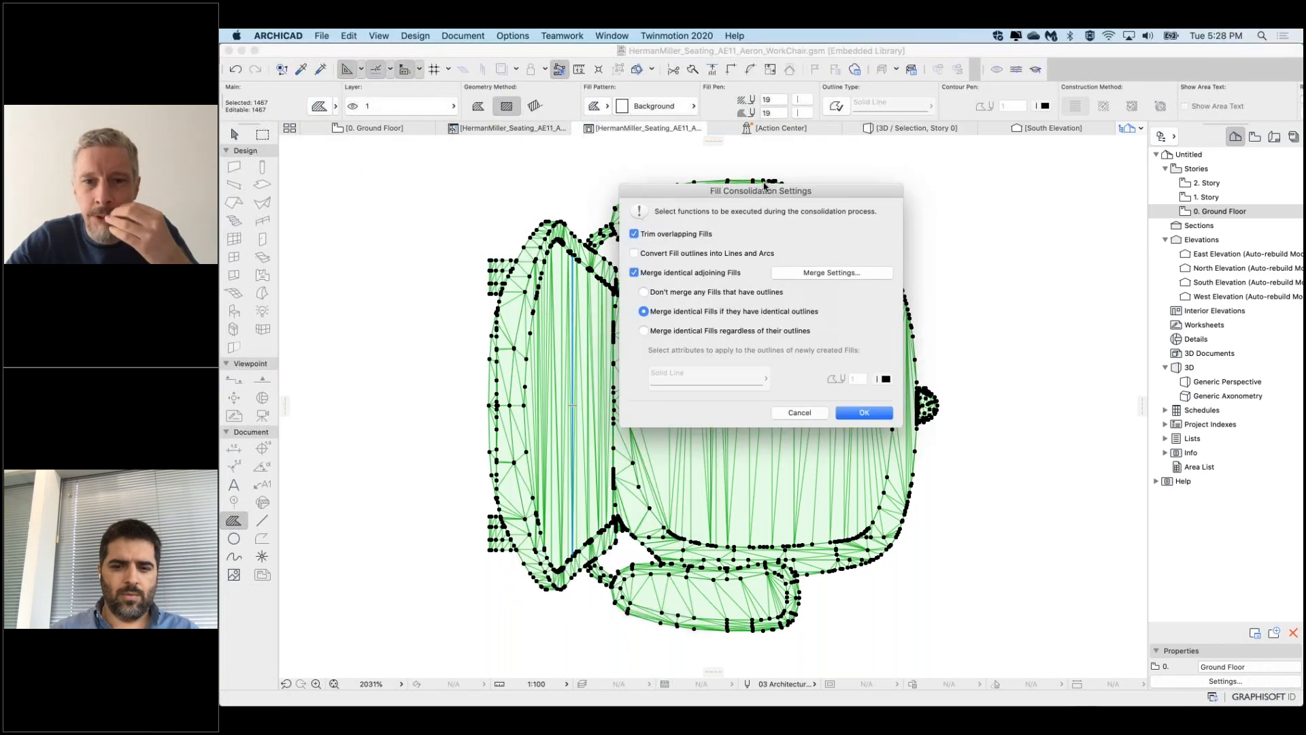
pyautogui.moveTo(781, 193); pyautogui.dragTo(730, 236)
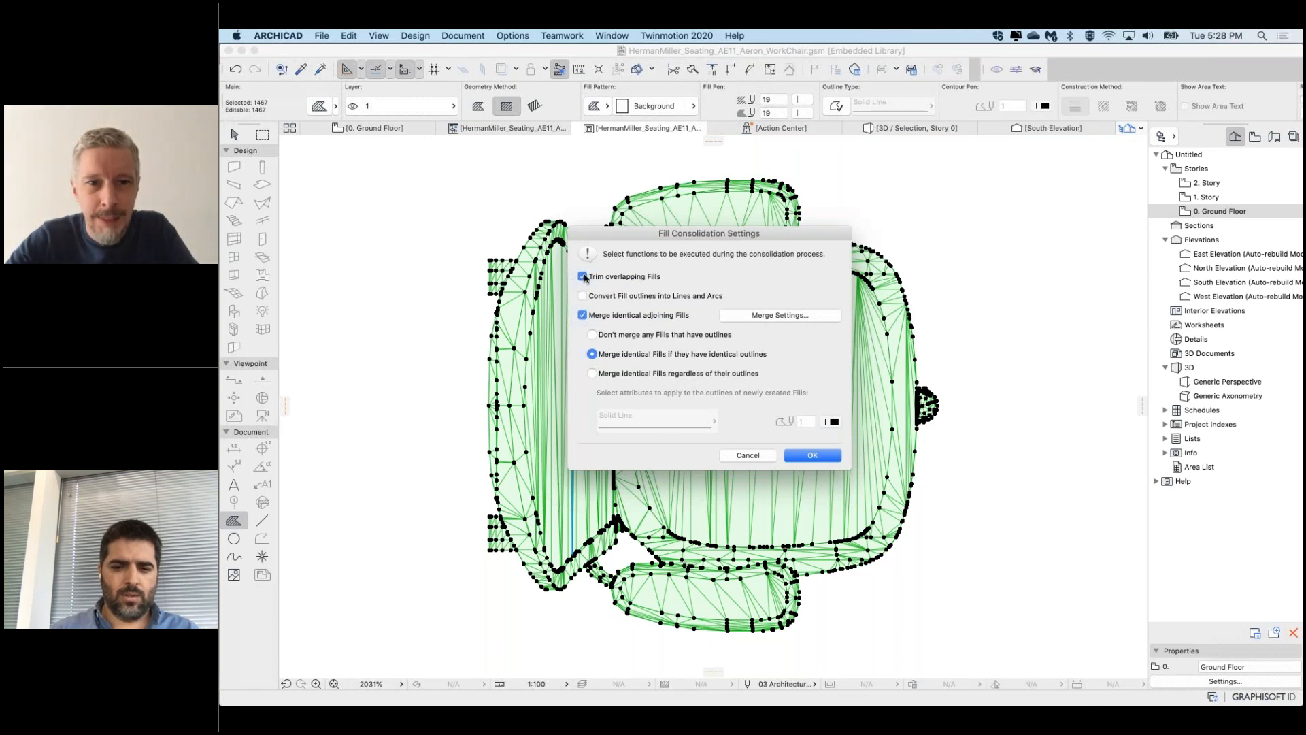
pyautogui.click(809, 456)
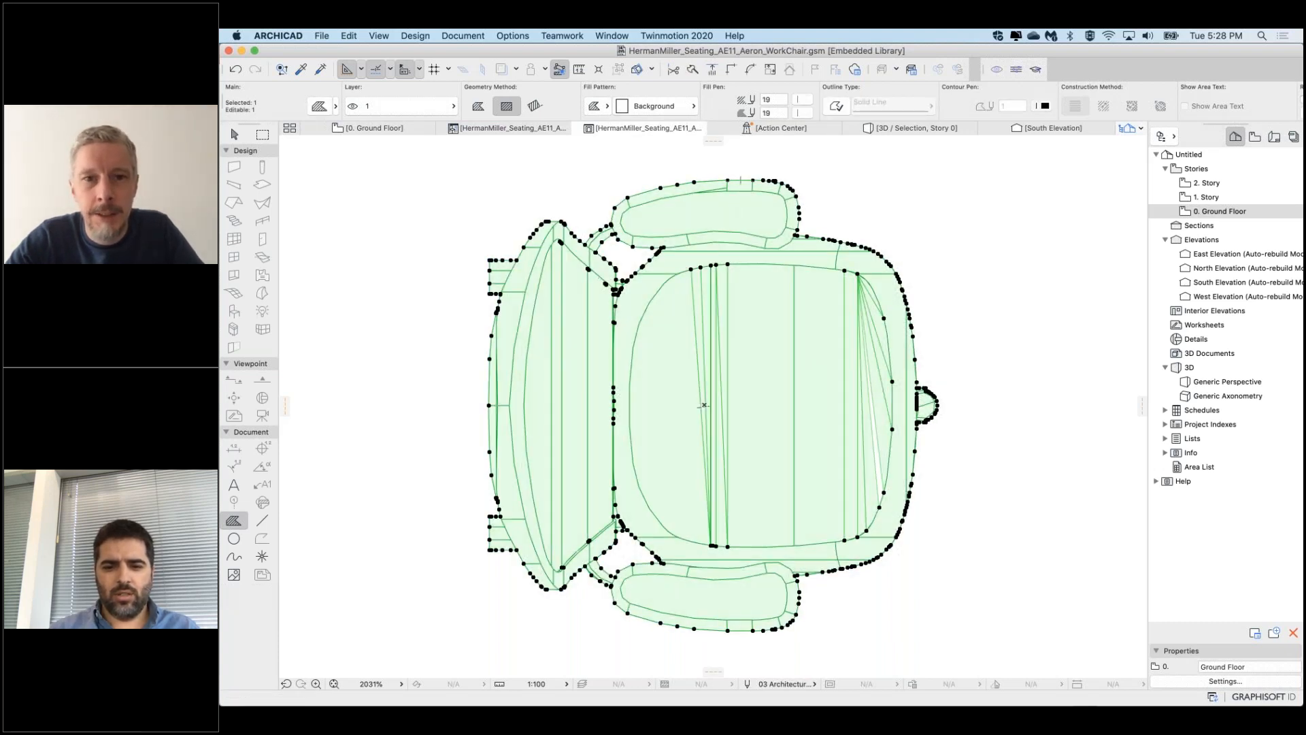
# Add a rectangle to the consolidated fill that covers the thin gaps in the middle of the seat
pyautogui.click(740, 180)
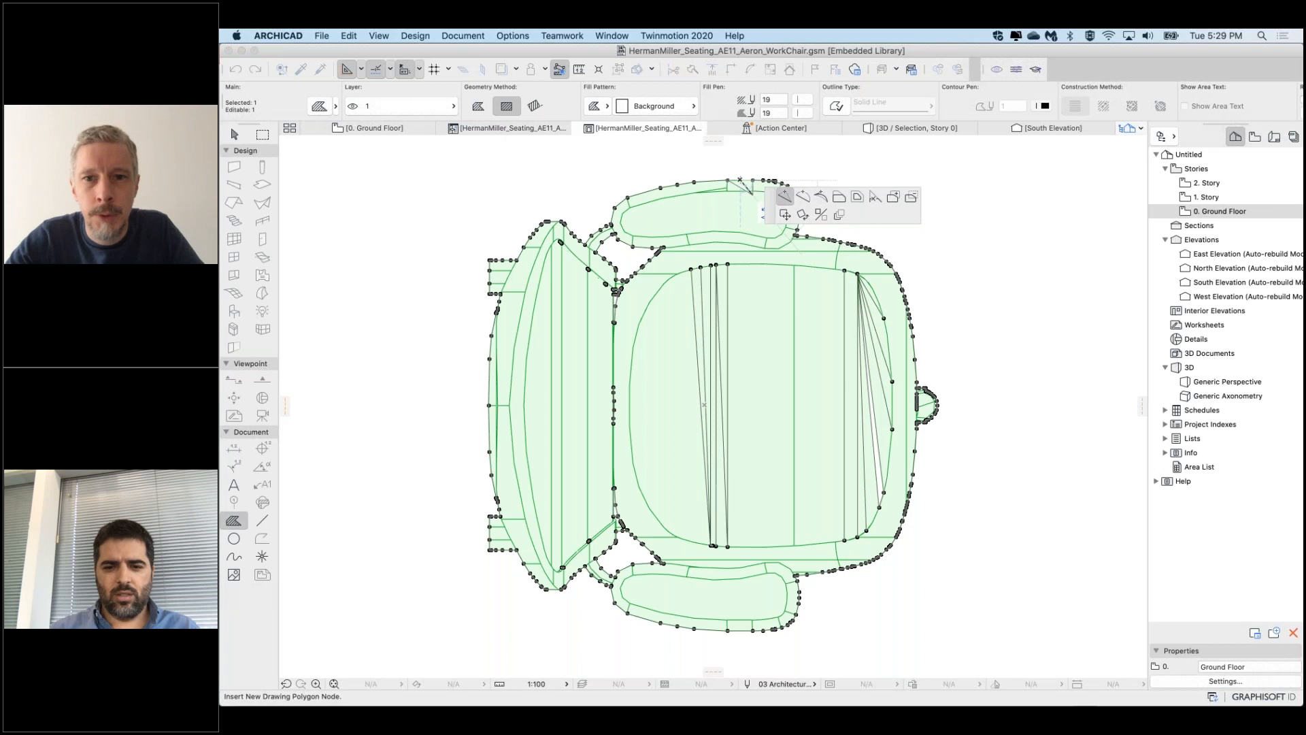
pyautogui.click(893, 197)
pyautogui.click(679, 255)
pyautogui.click(747, 565)
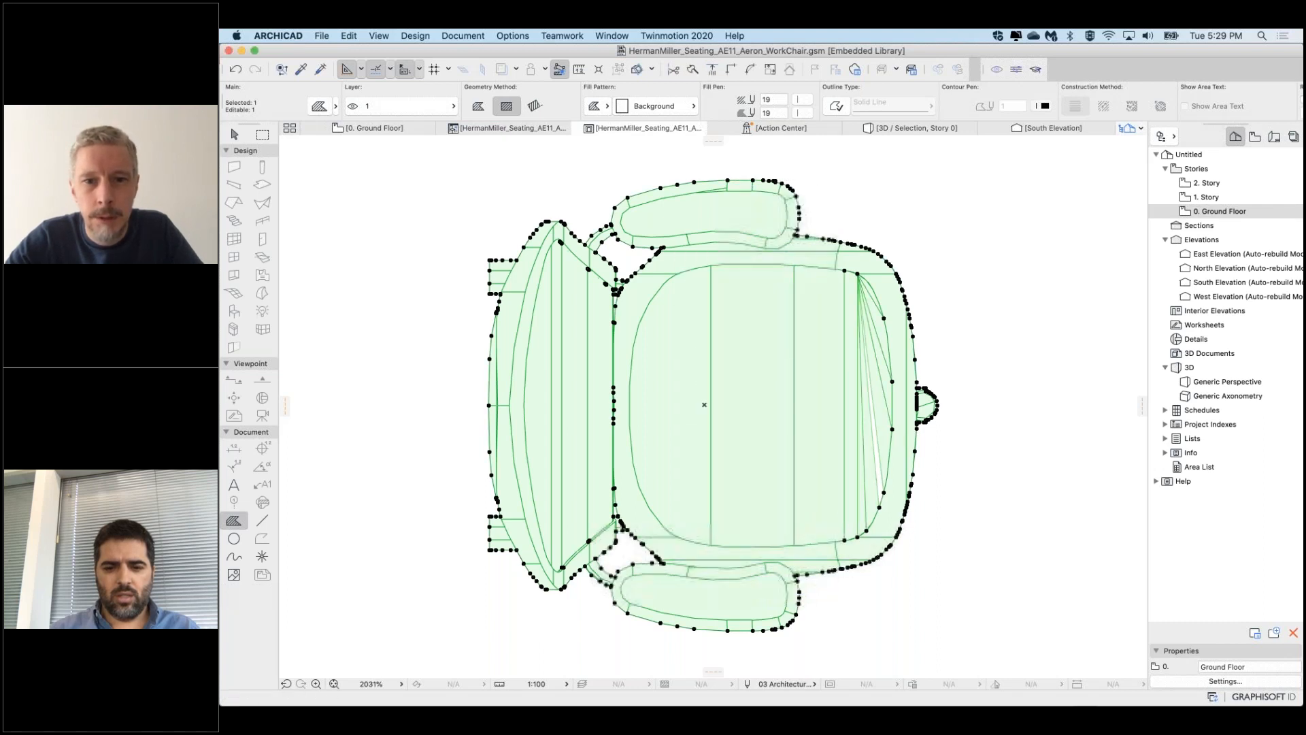
# Add two more rectangles to the consolidated fill to cover most of the sliver gaps along the seat's front edge
pyautogui.click(827, 237)
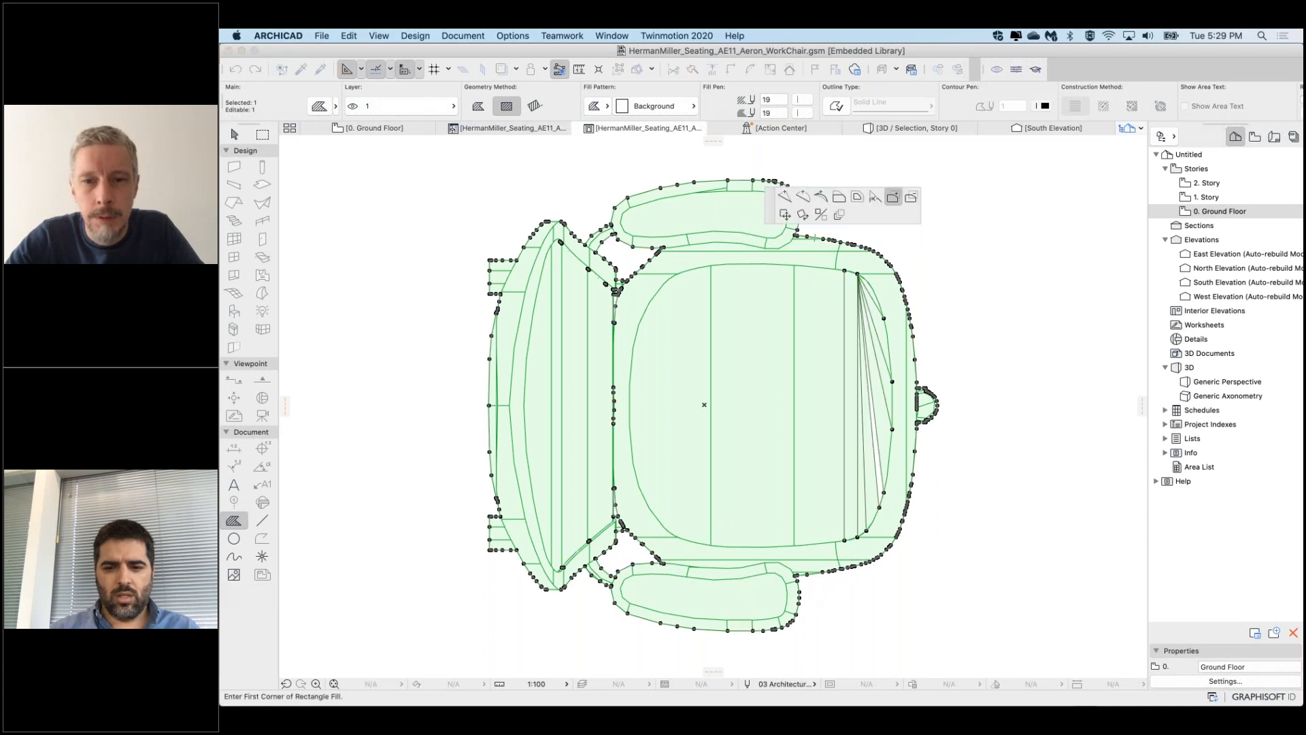
pyautogui.click(895, 198)
pyautogui.click(841, 271)
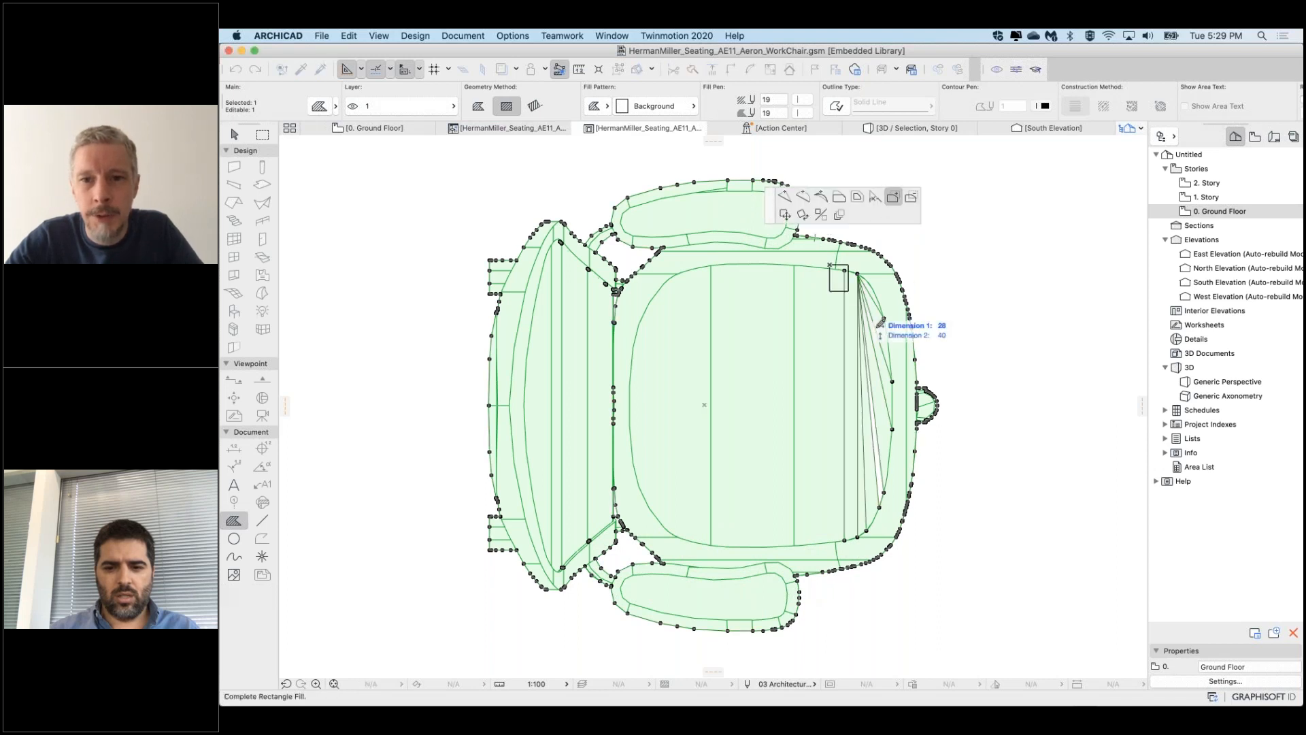
pyautogui.click(876, 328)
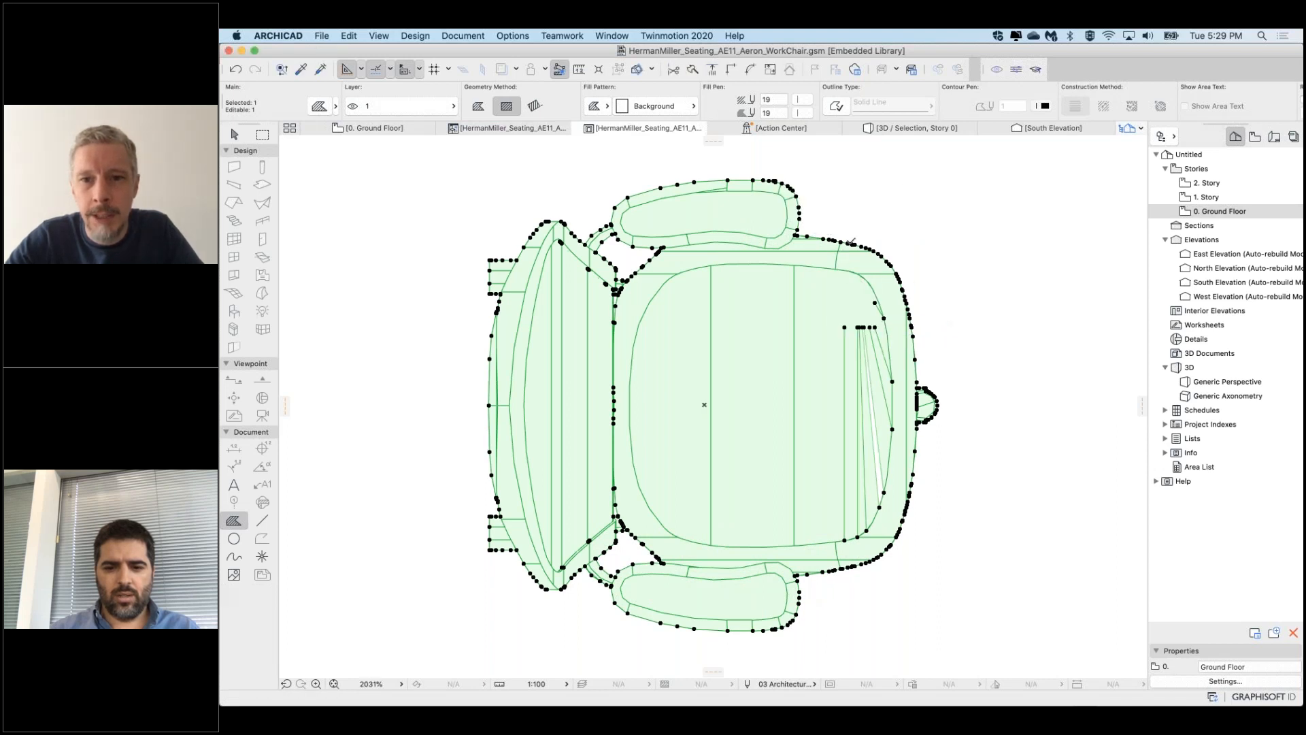
pyautogui.click(852, 243)
pyautogui.click(839, 196)
pyautogui.click(826, 290)
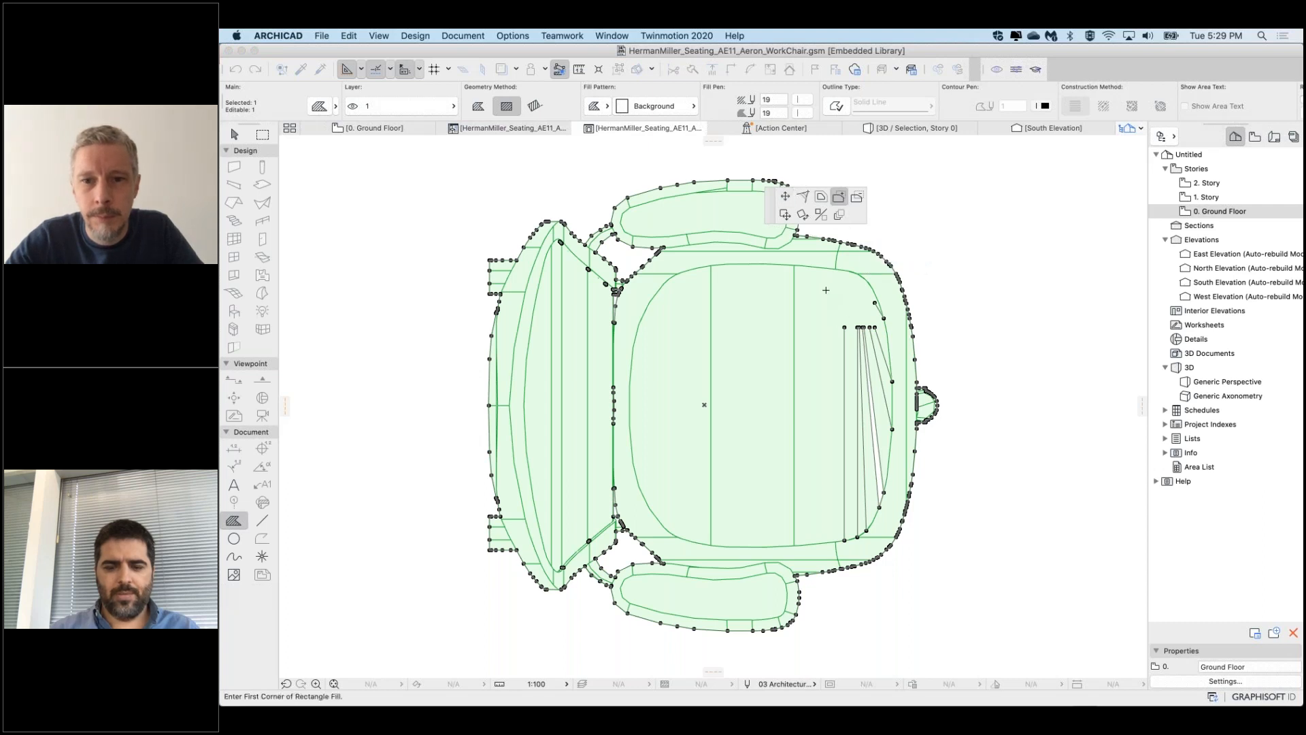
pyautogui.click(894, 449)
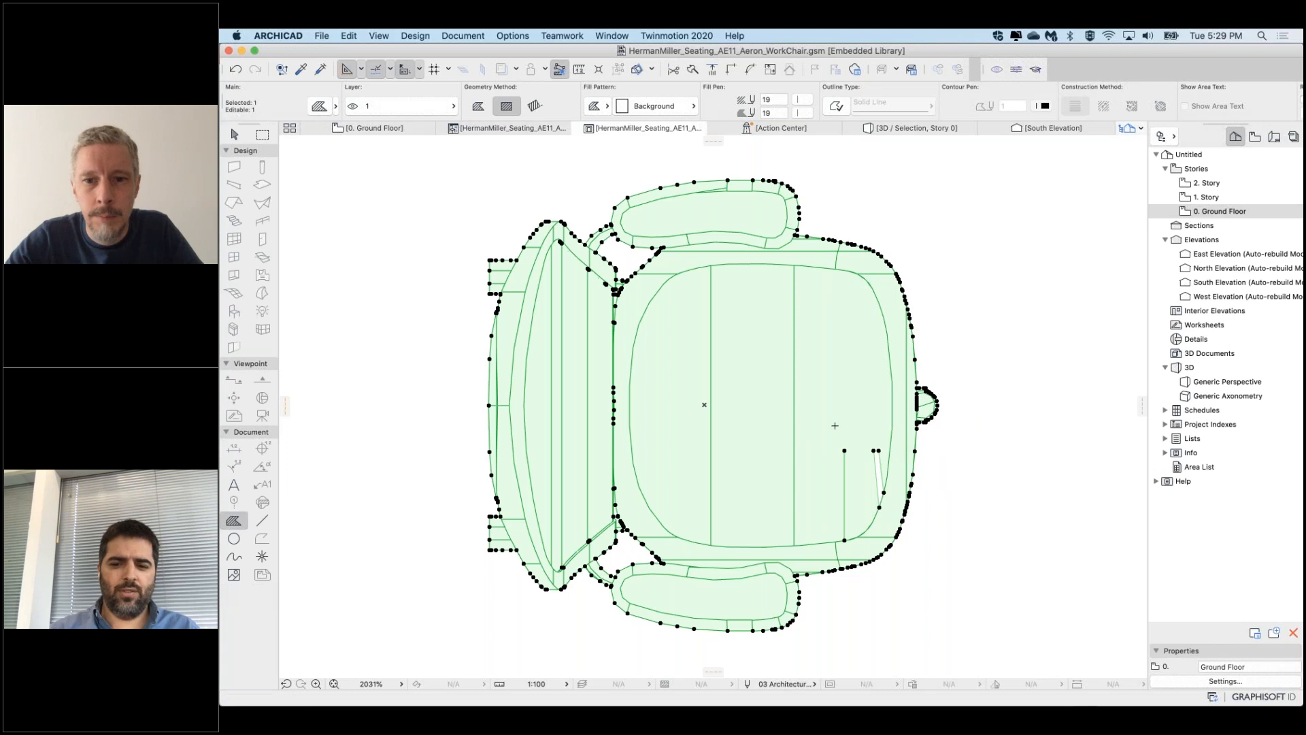
# Close the remaining sliver gaps near the seat's lower front corner with further rectangles added to the fill
pyautogui.click(852, 242)
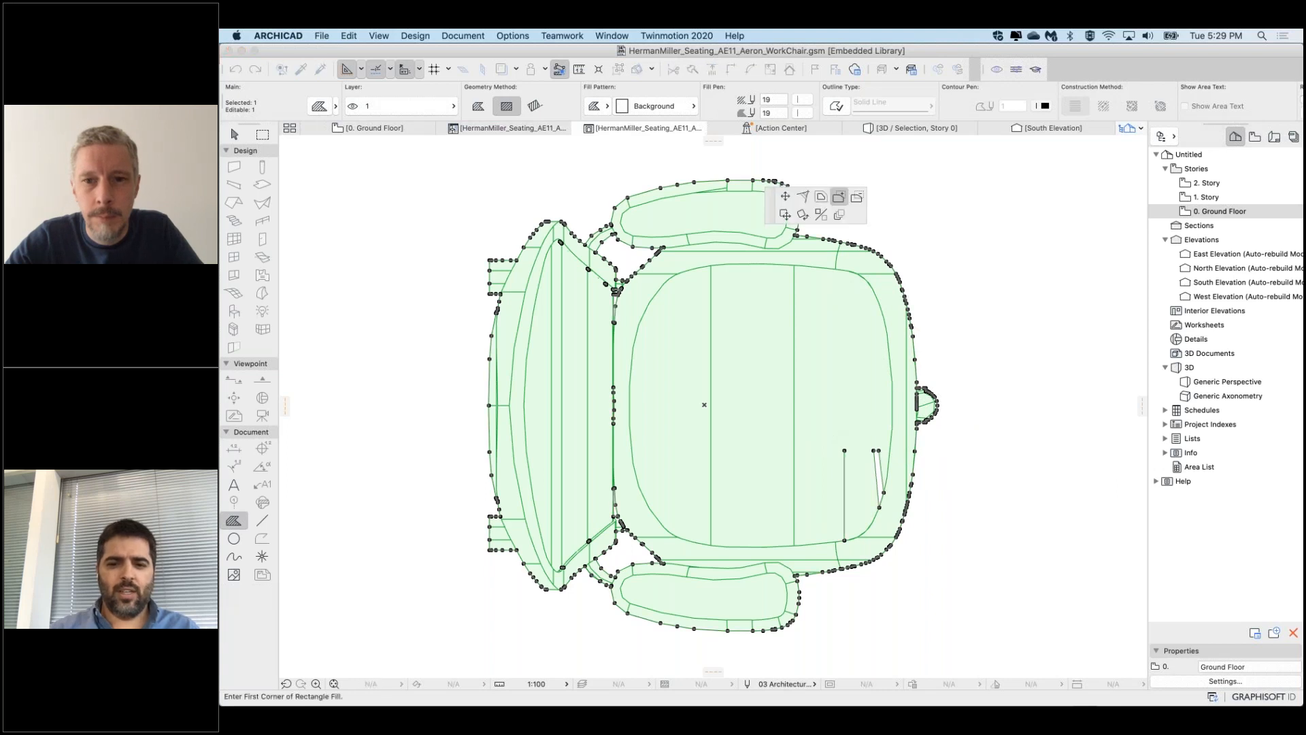
pyautogui.click(824, 428)
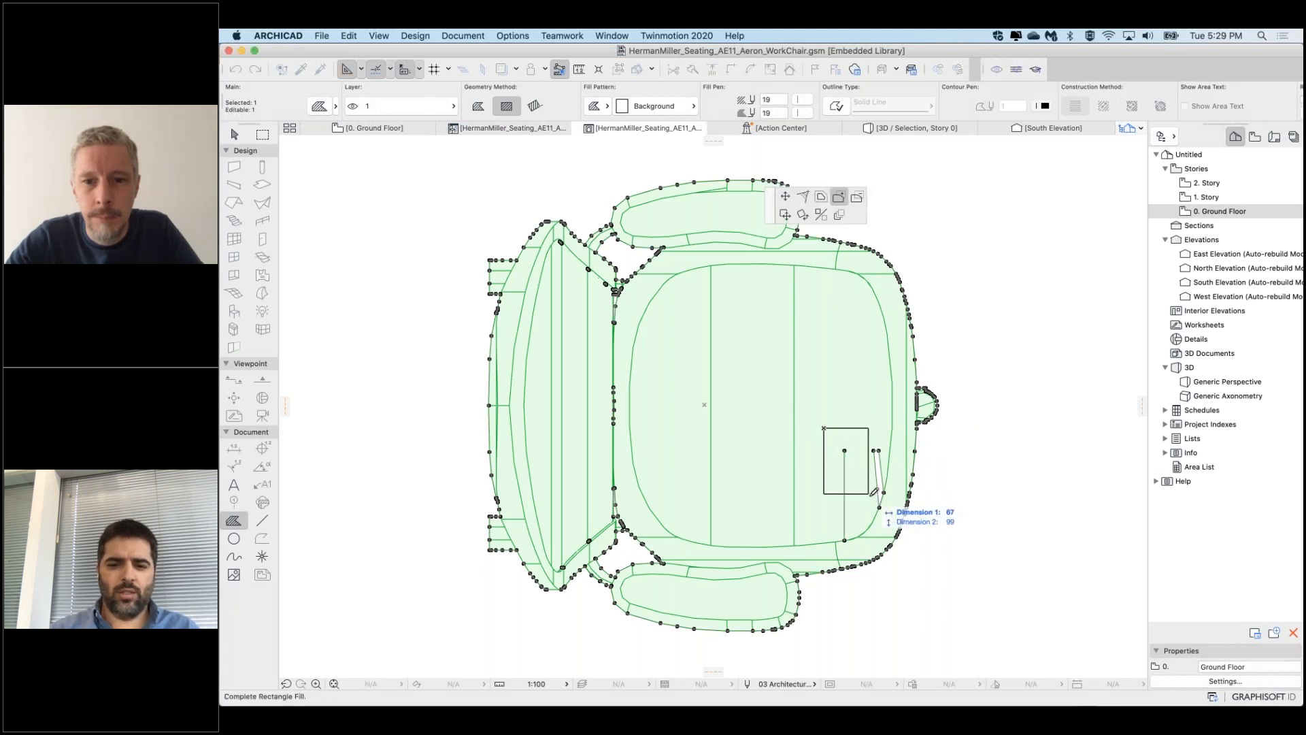
pyautogui.click(845, 526)
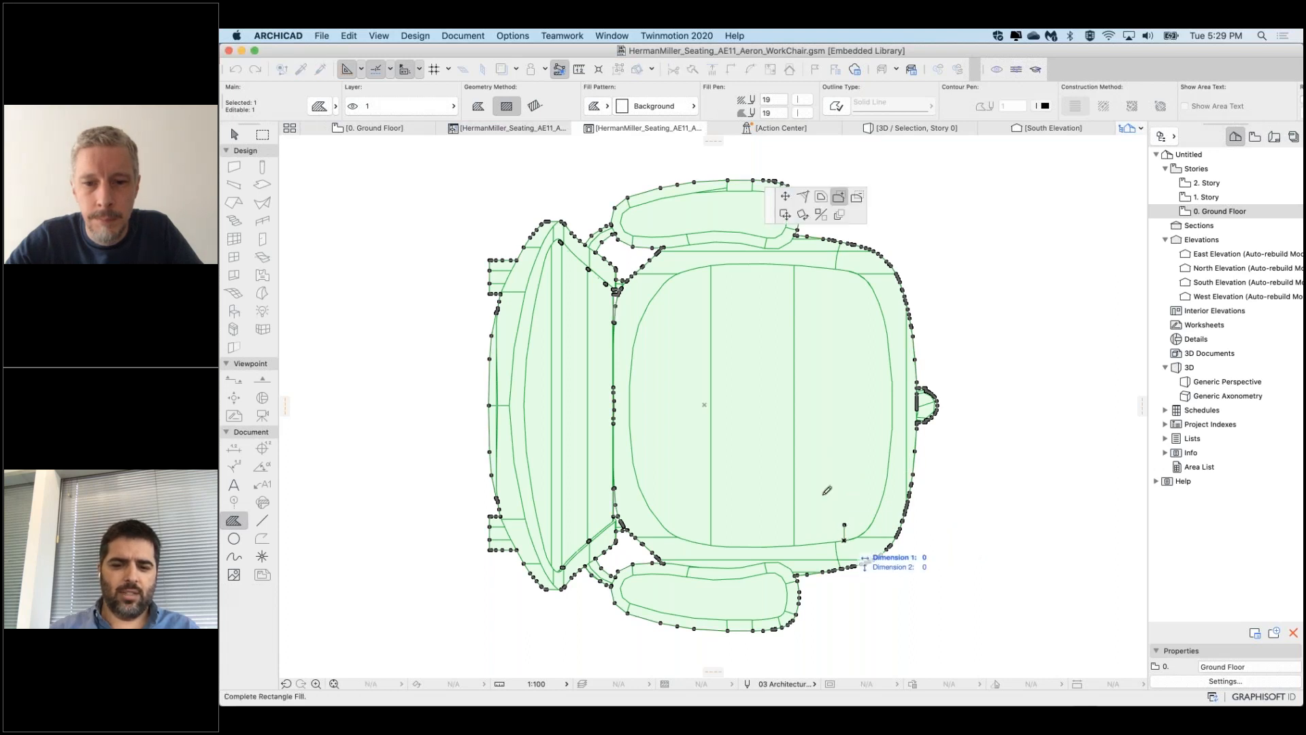
pyautogui.press('Escape')
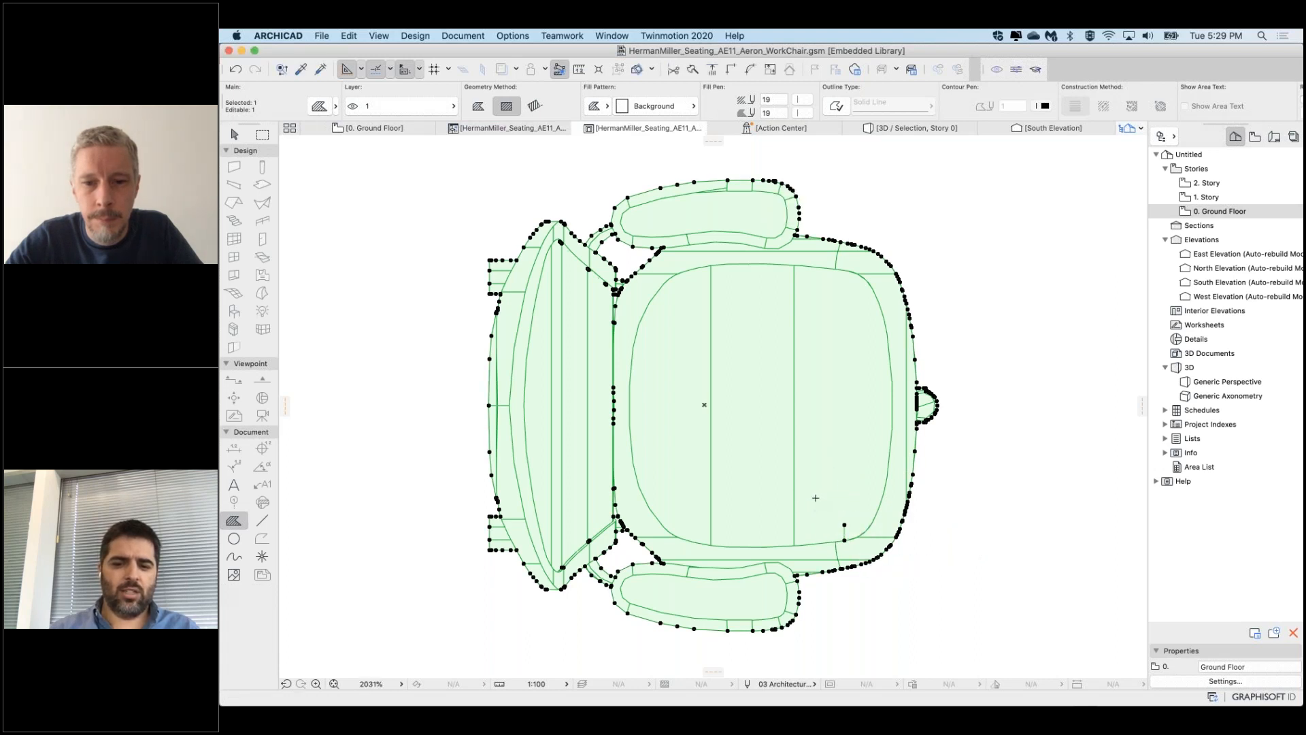
pyautogui.click(913, 499)
pyautogui.click(828, 512)
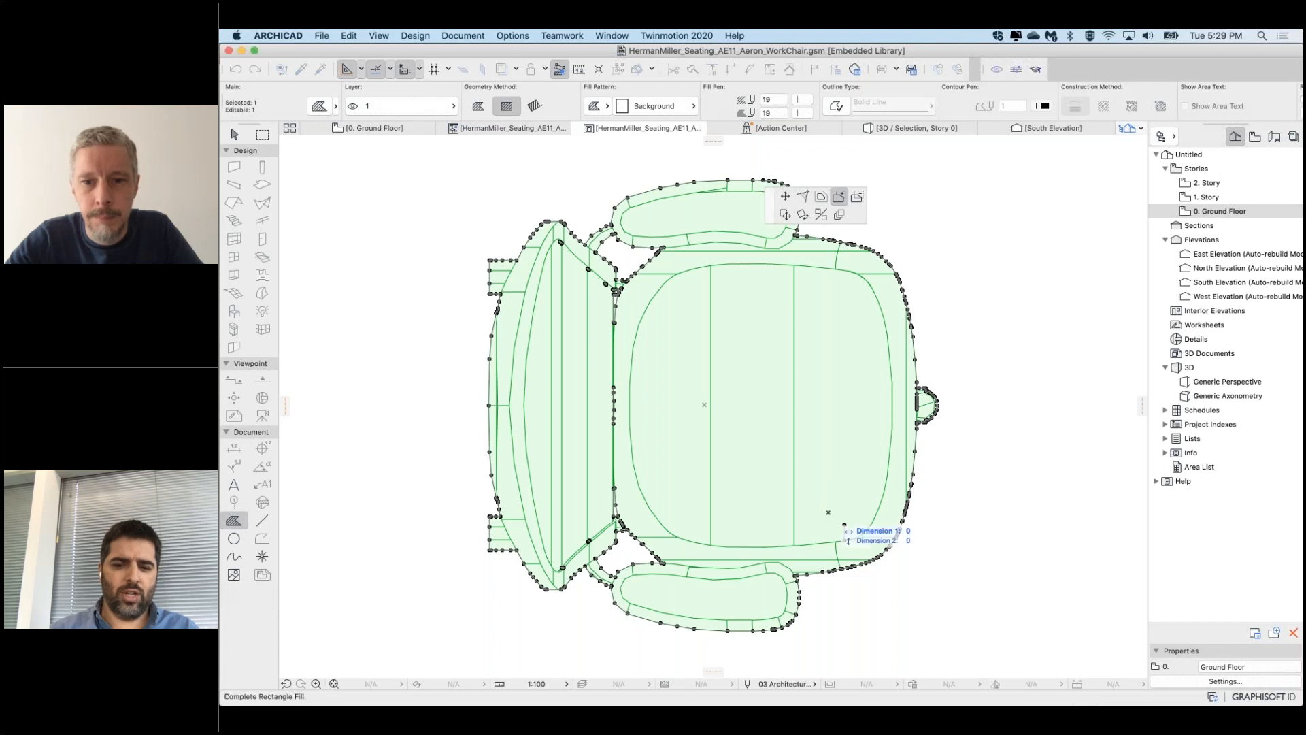
pyautogui.press('Escape')
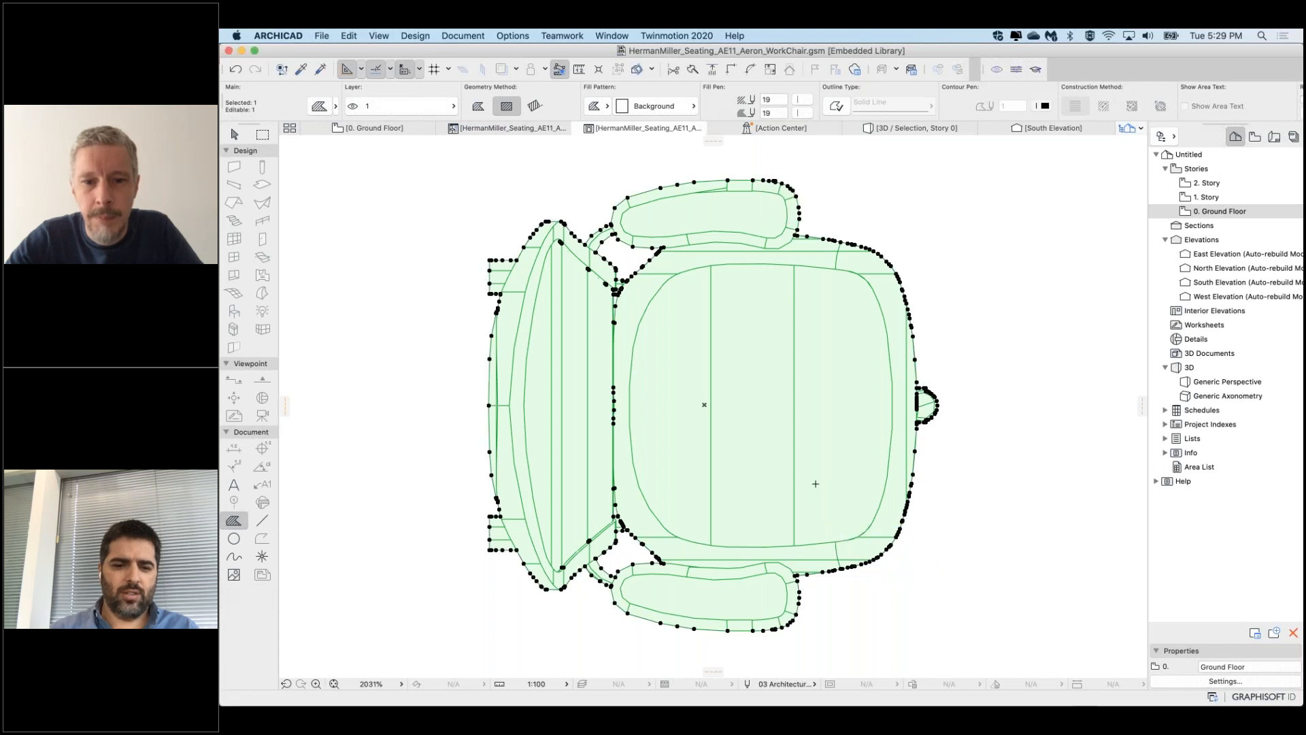
# Drag the consolidated fill horizontally clear of the chair linework, turn on its contour line and deselect it
pyautogui.scroll(-3, 801, 439)
pyautogui.hotkey('ctrl', 'd')
pyautogui.click(797, 430)
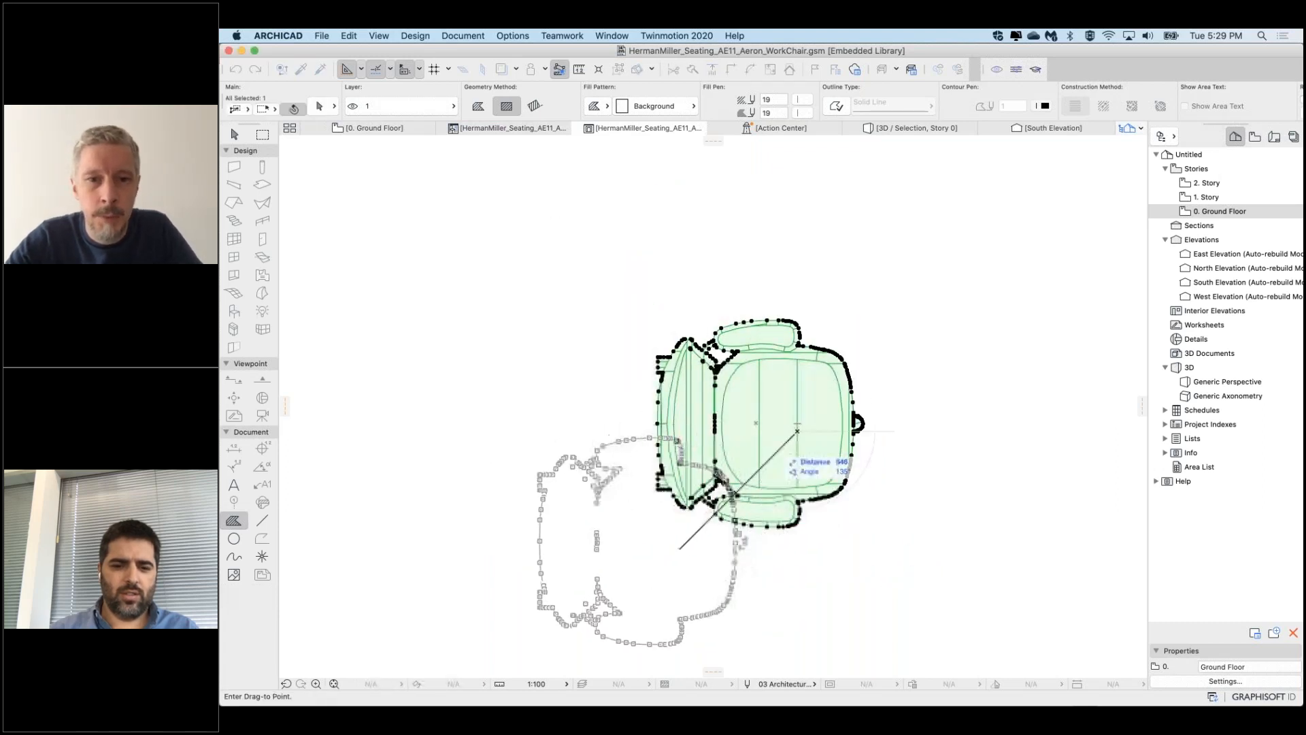
pyautogui.click(516, 430)
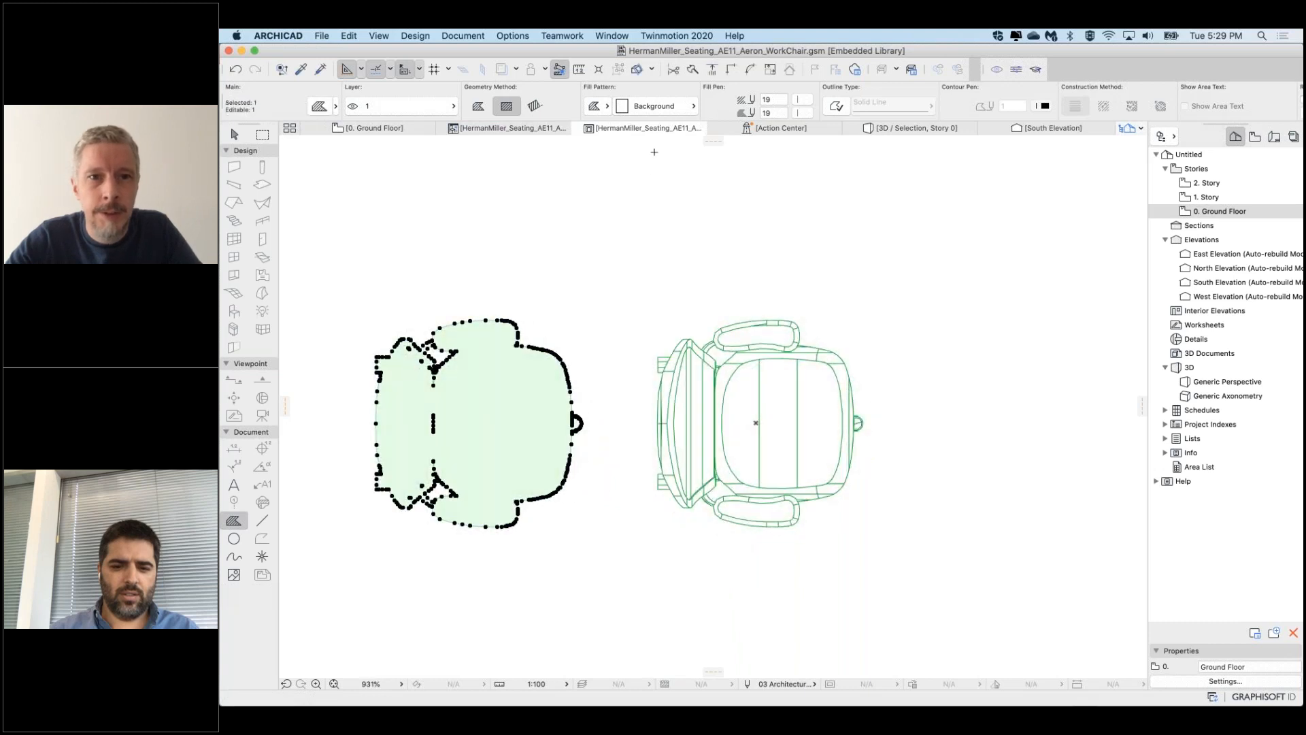
pyautogui.click(837, 105)
pyautogui.press('Escape')
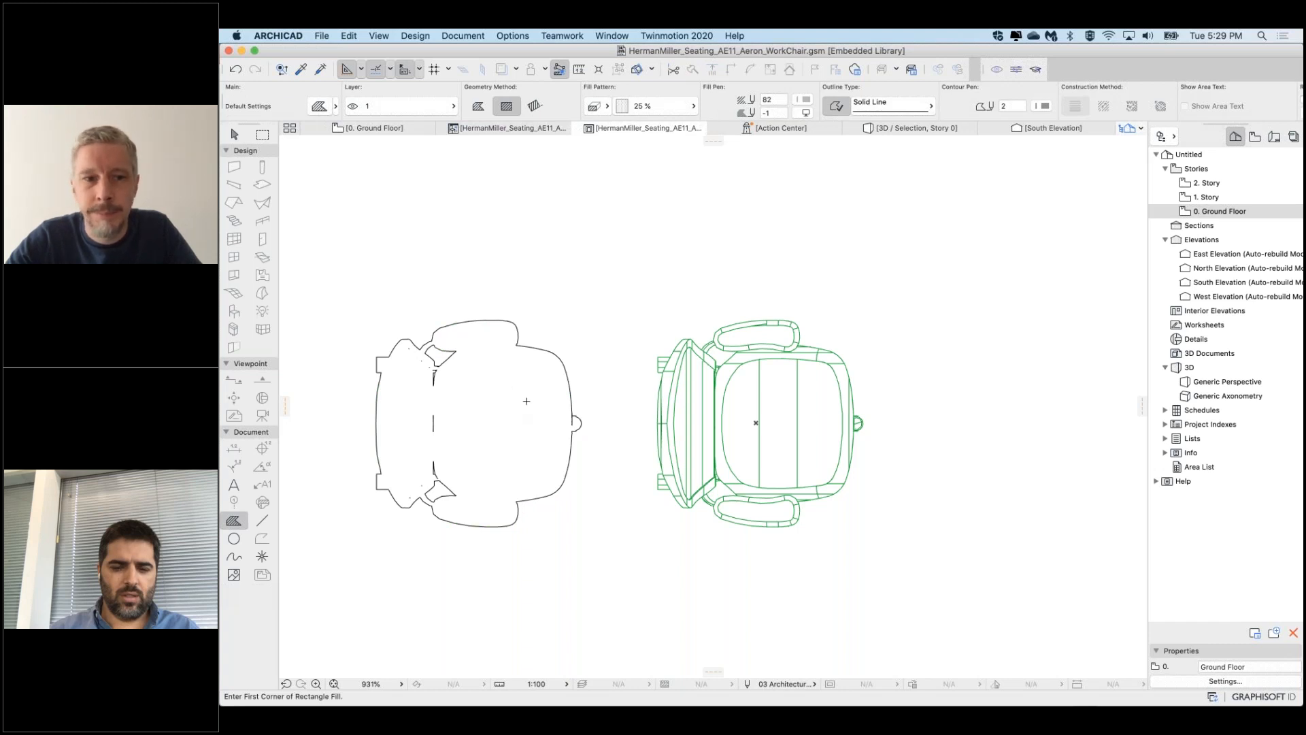
# Undo the contour change and the move of the consolidated fill
pyautogui.press('super+z')
pyautogui.press('super+z')
pyautogui.press('Escape')
# Delete the superfluous straight lines running across the chair's seat and backrest
pyautogui.scroll(6, 796, 422)
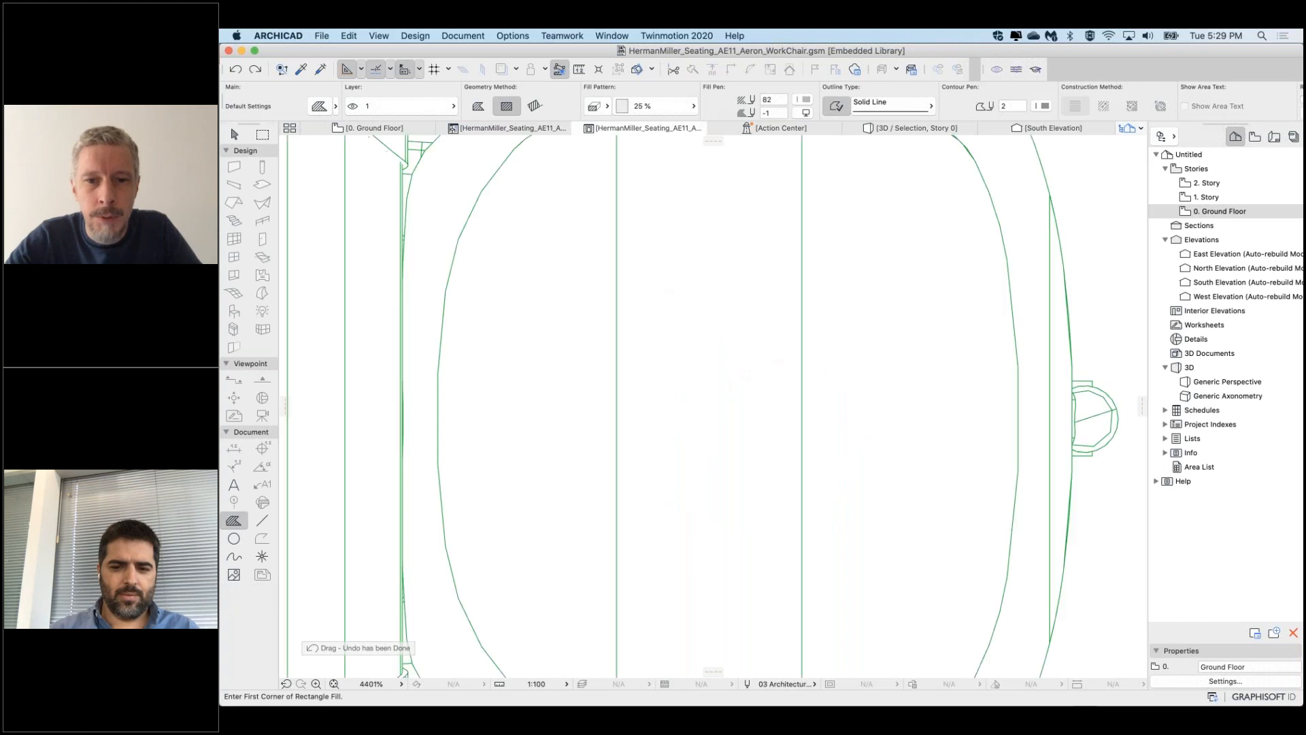
pyautogui.scroll(-4, 796, 423)
pyautogui.scroll(1, 797, 423)
pyautogui.keyDown('shift'); pyautogui.click(798, 413); pyautogui.keyUp('shift')
pyautogui.keyDown('shift'); pyautogui.click(730, 395); pyautogui.keyUp('shift')
pyautogui.press('Delete')
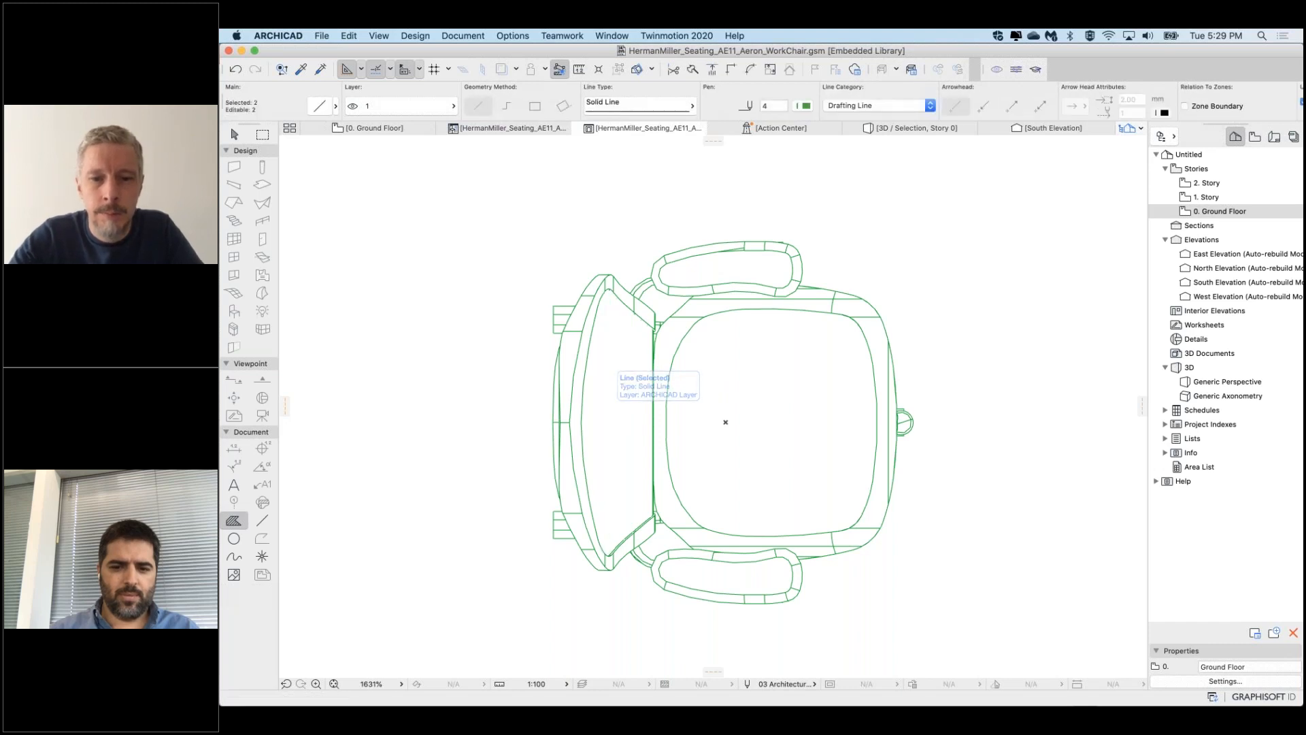
pyautogui.scroll(5, 724, 589)
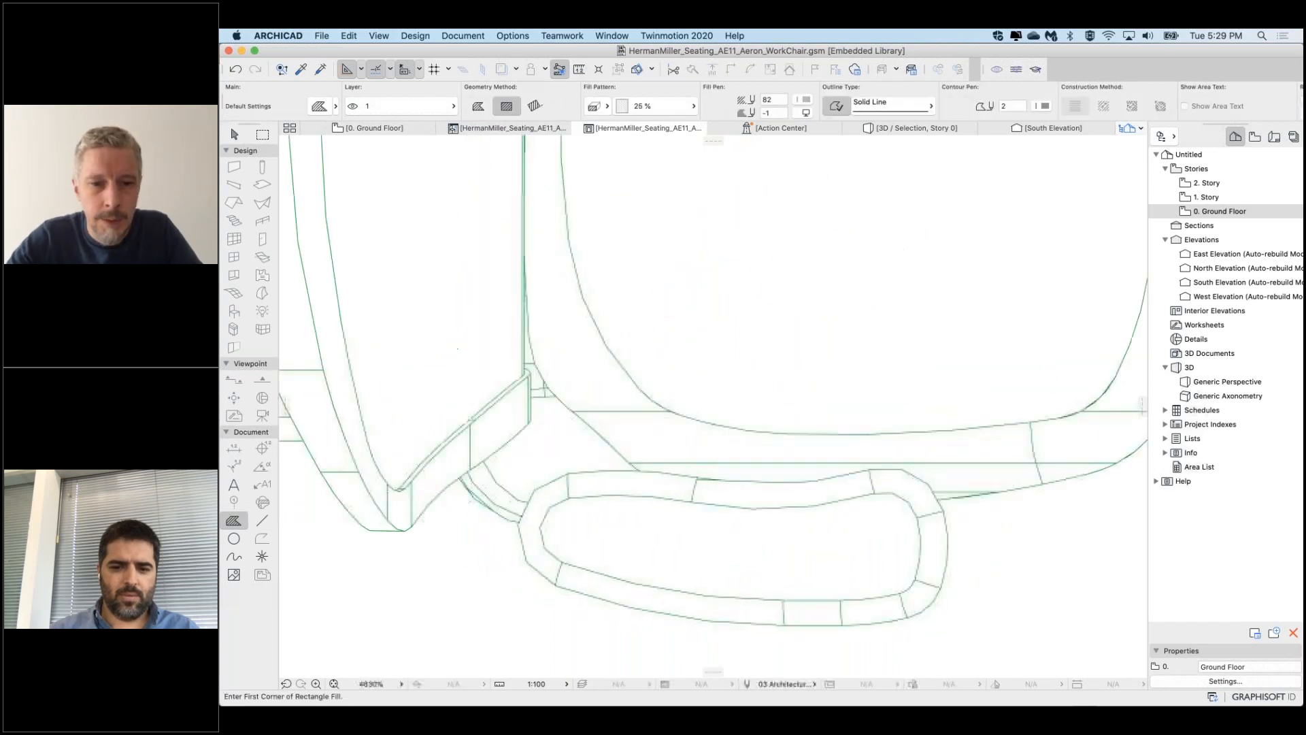
pyautogui.keyDown('shift'); pyautogui.click(561, 568); pyautogui.keyUp('shift')
pyautogui.keyDown('shift'); pyautogui.click(570, 489); pyautogui.keyUp('shift')
pyautogui.keyDown('shift'); pyautogui.click(570, 487); pyautogui.keyUp('shift')
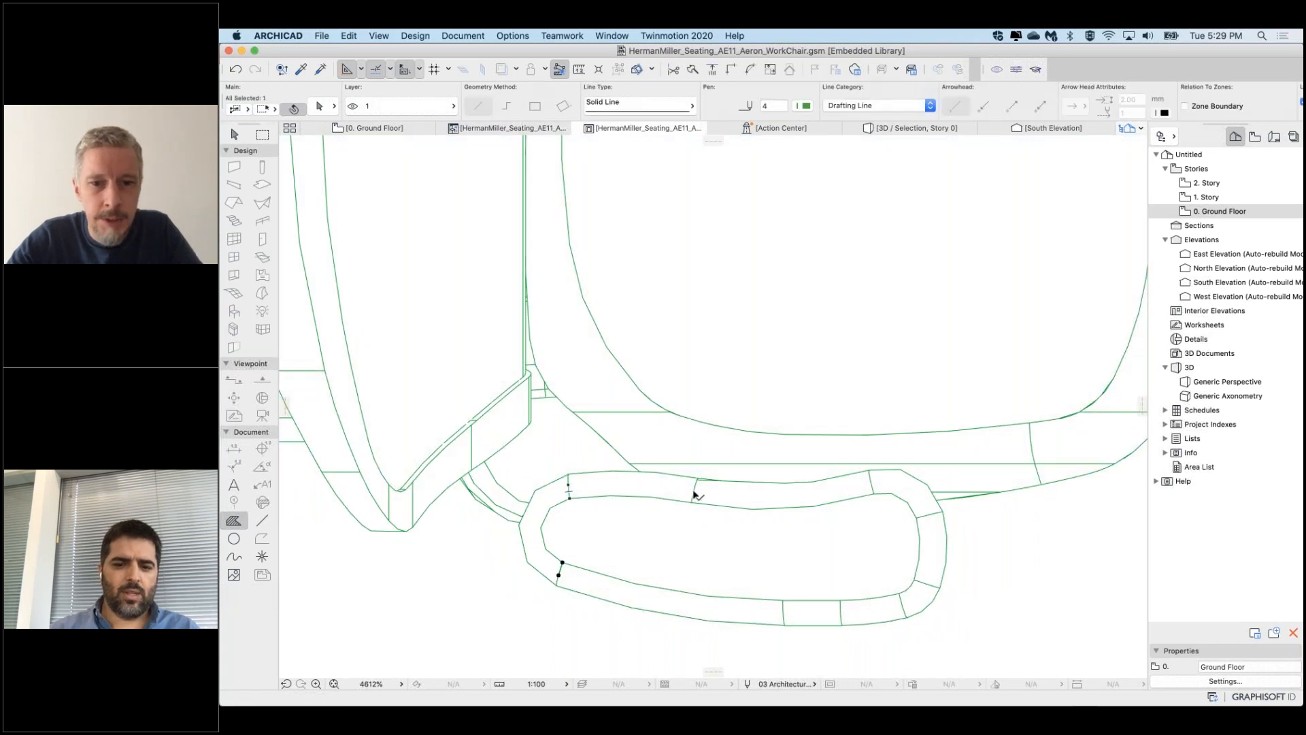
pyautogui.keyDown('shift'); pyautogui.click(937, 512); pyautogui.keyUp('shift')
pyautogui.press('Escape')
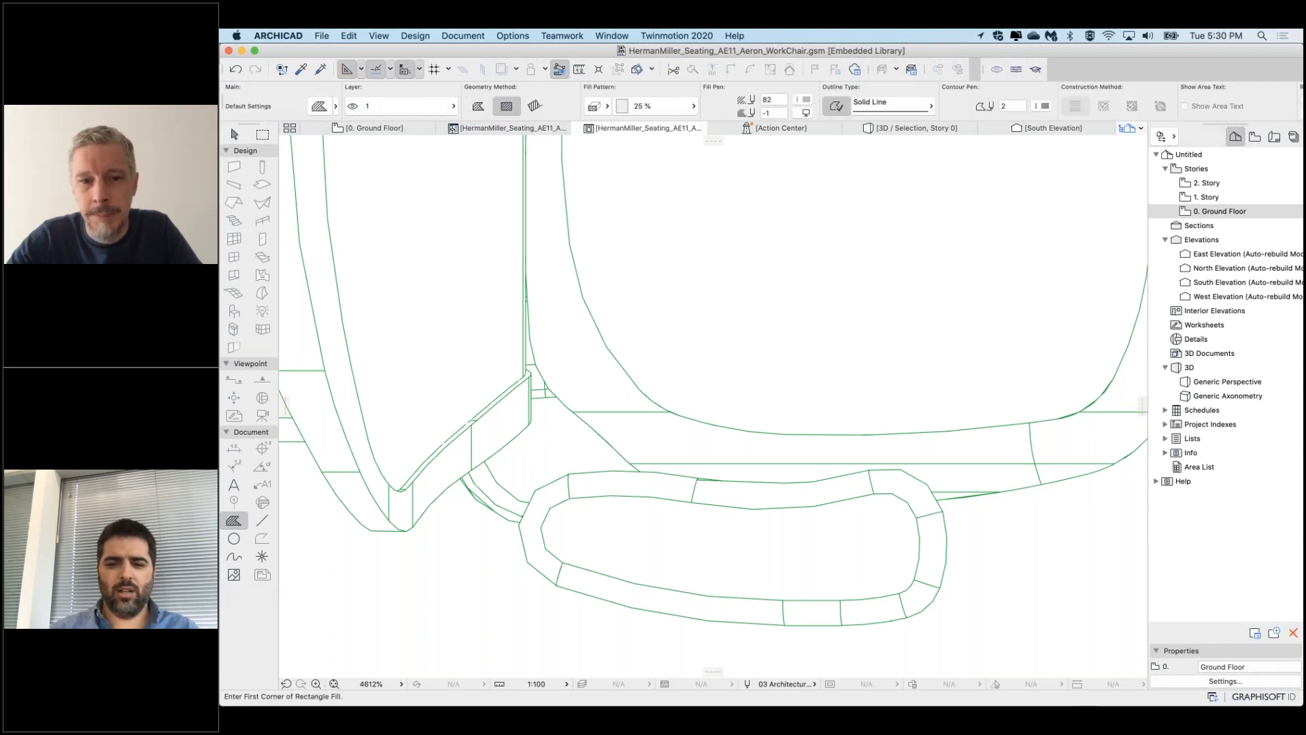
# Select all line elements of the chair's 2D symbol to check how many there are, and clear the selection
pyautogui.scroll(-5, 721, 386)
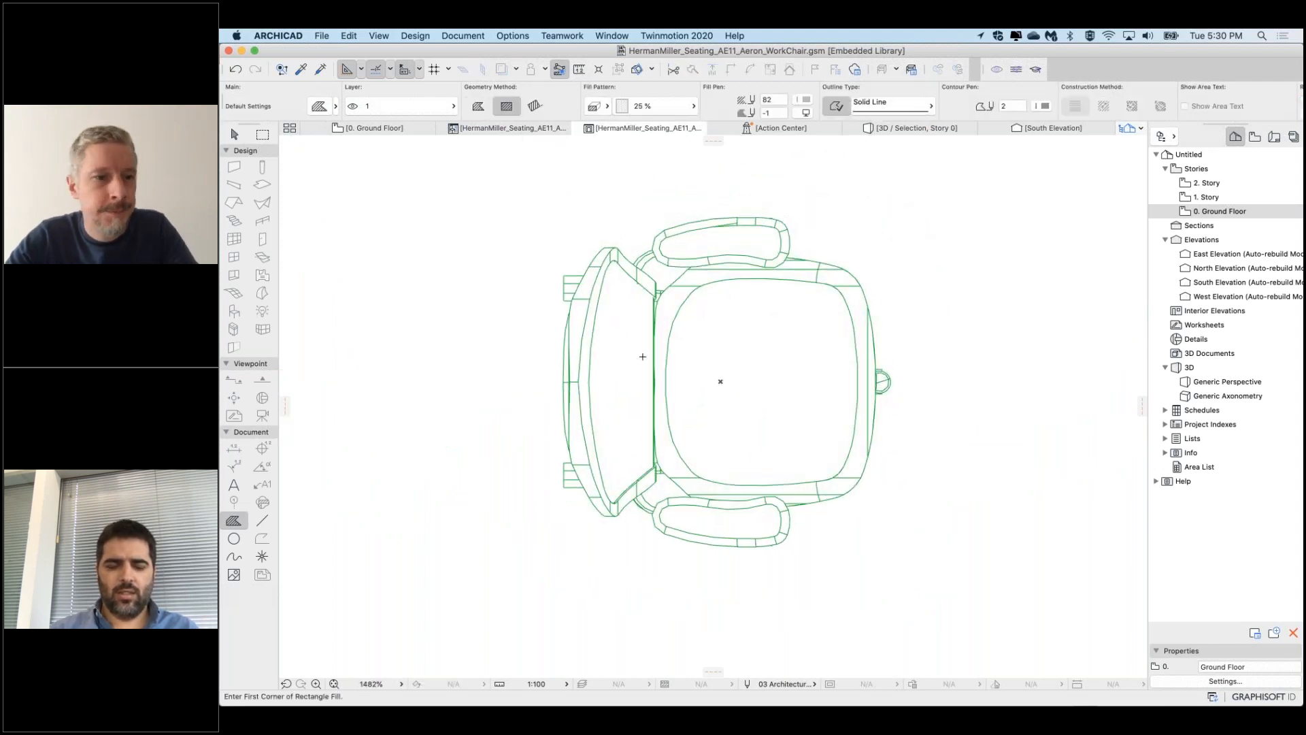
pyautogui.click(262, 522)
pyautogui.press('super+a')
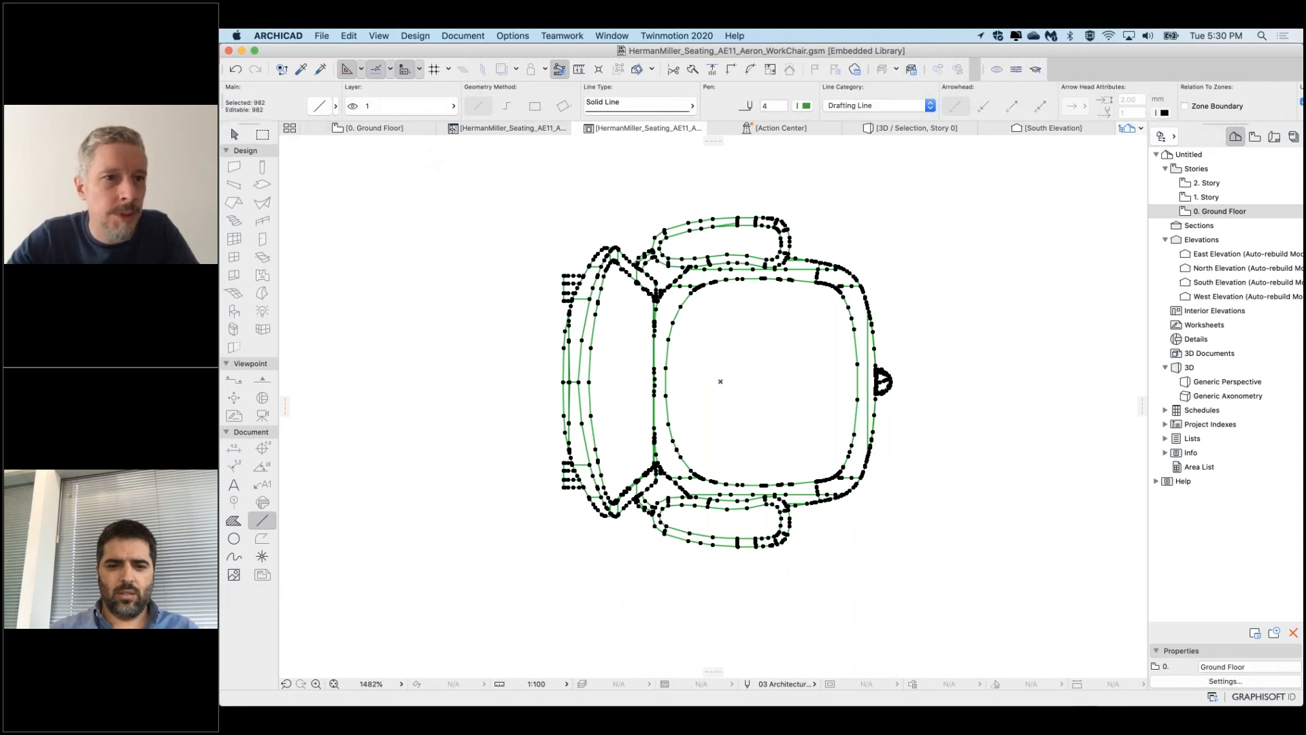
pyautogui.press('Escape')
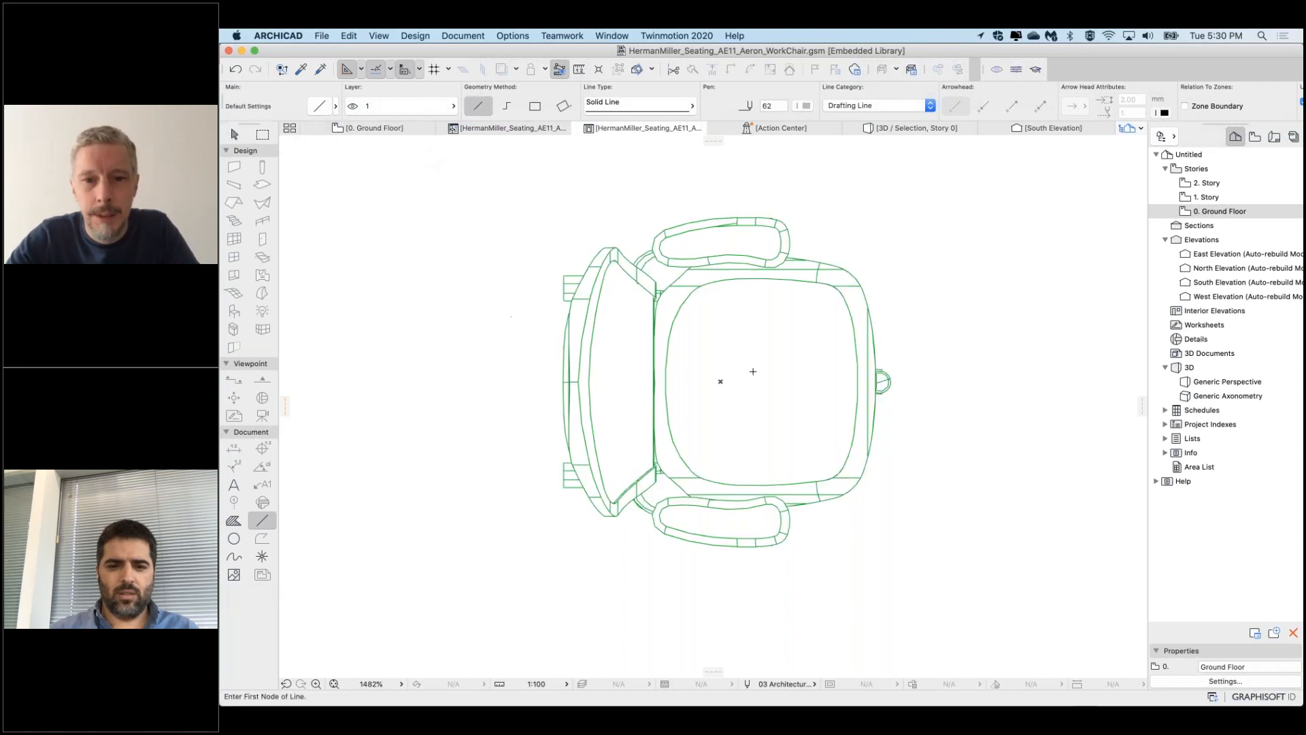
pyautogui.scroll(1, 862, 259)
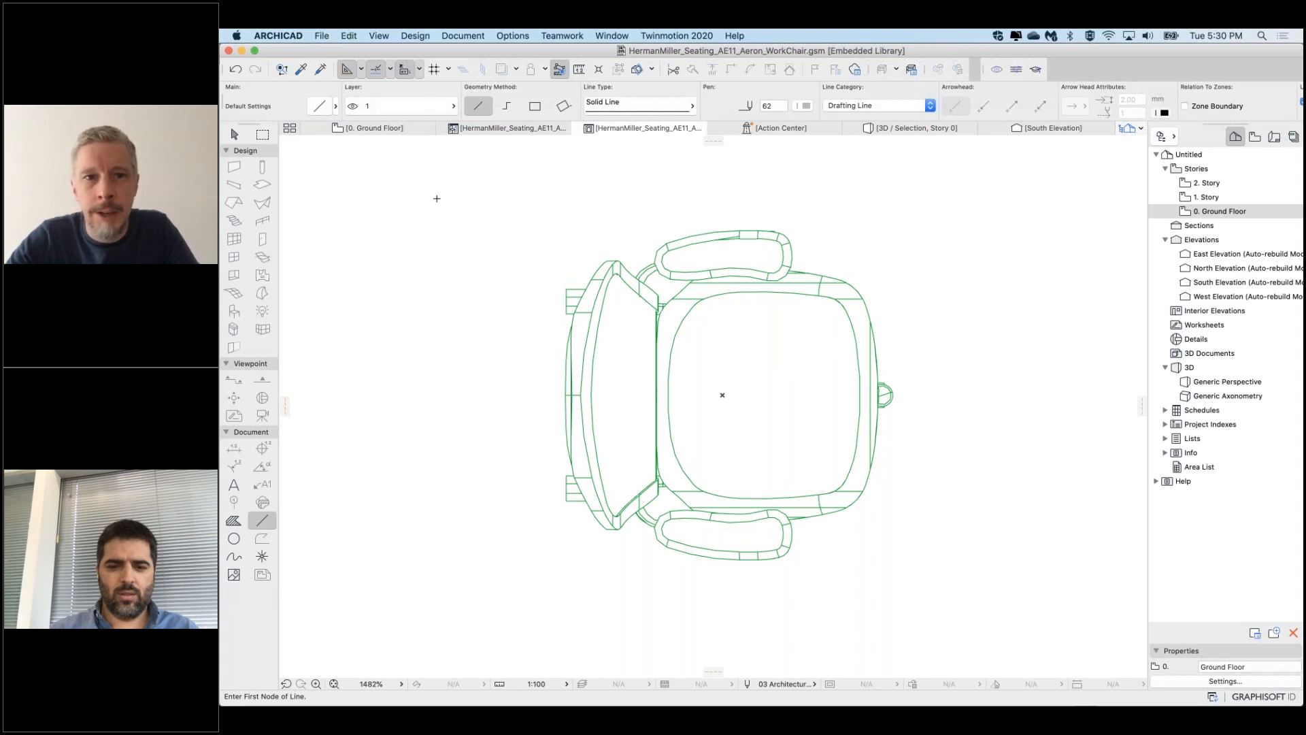
# Close the chair's 2D symbol window and show the Ground Floor plan with the chair deselected
pyautogui.click(582, 131)
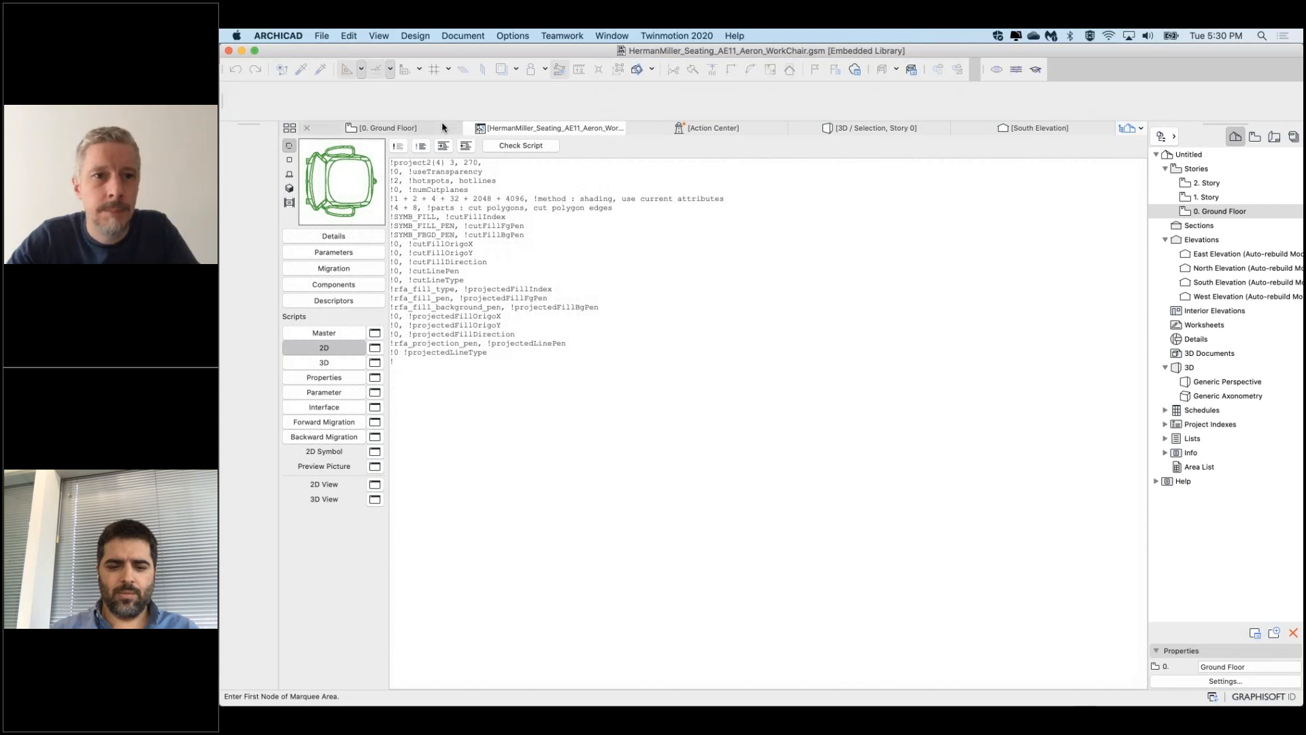
pyautogui.press('F2')
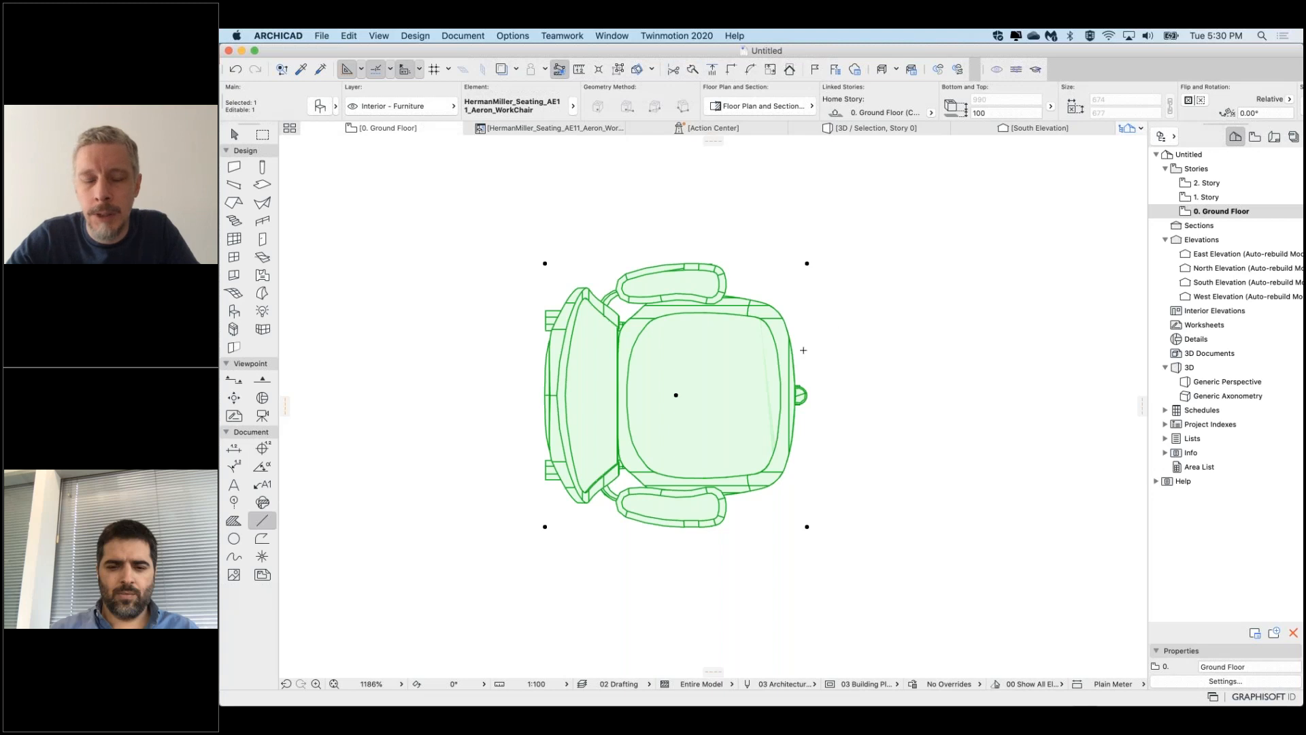
pyautogui.press('Escape')
pyautogui.scroll(-5, 694, 391)
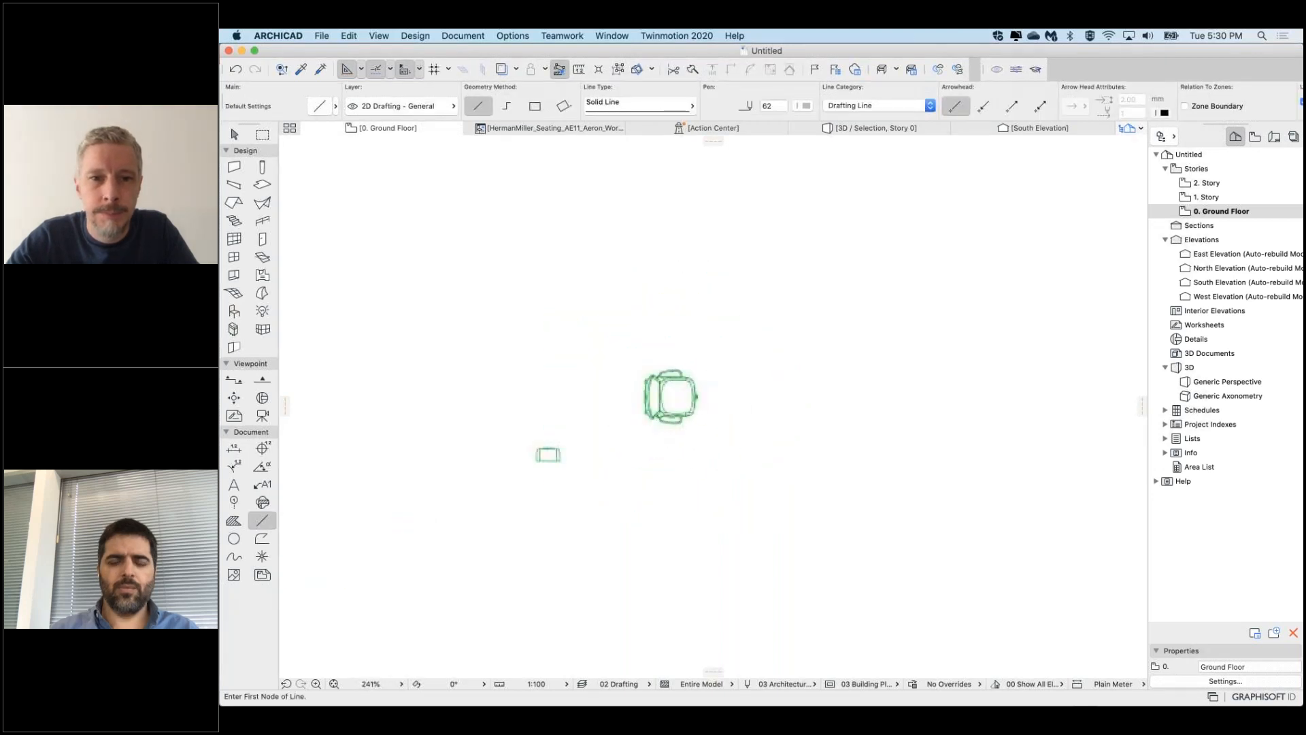
pyautogui.scroll(1, 670, 408)
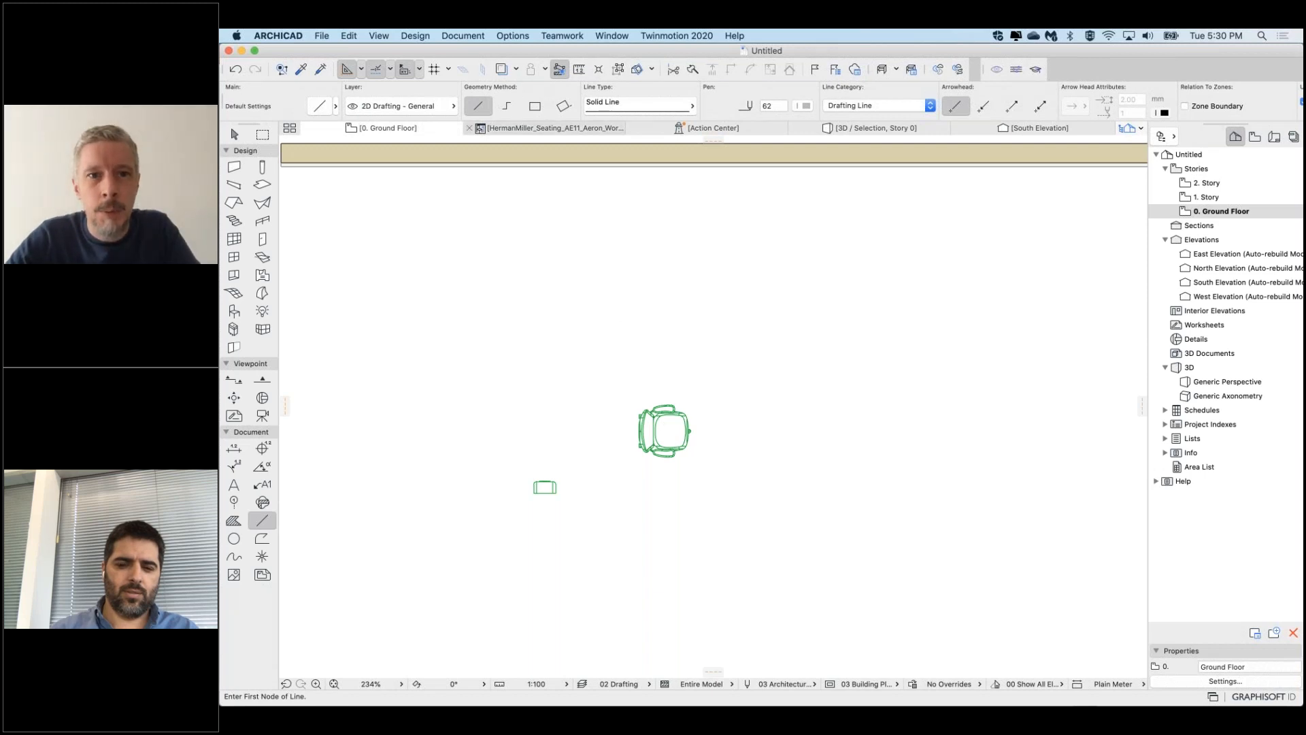
# Review the work chair's commented-out 2D script and inspect the chair's new symbol on the Ground Floor plan
pyautogui.click(551, 128)
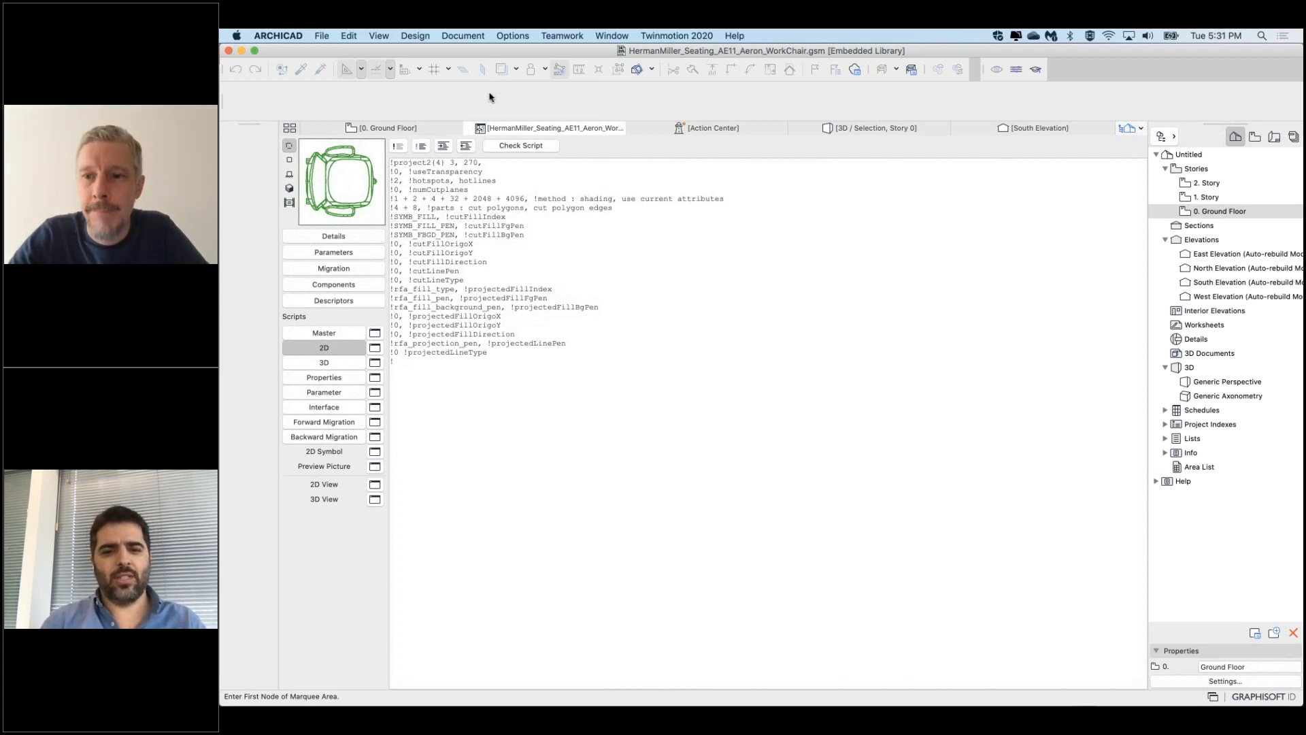
pyautogui.click(443, 128)
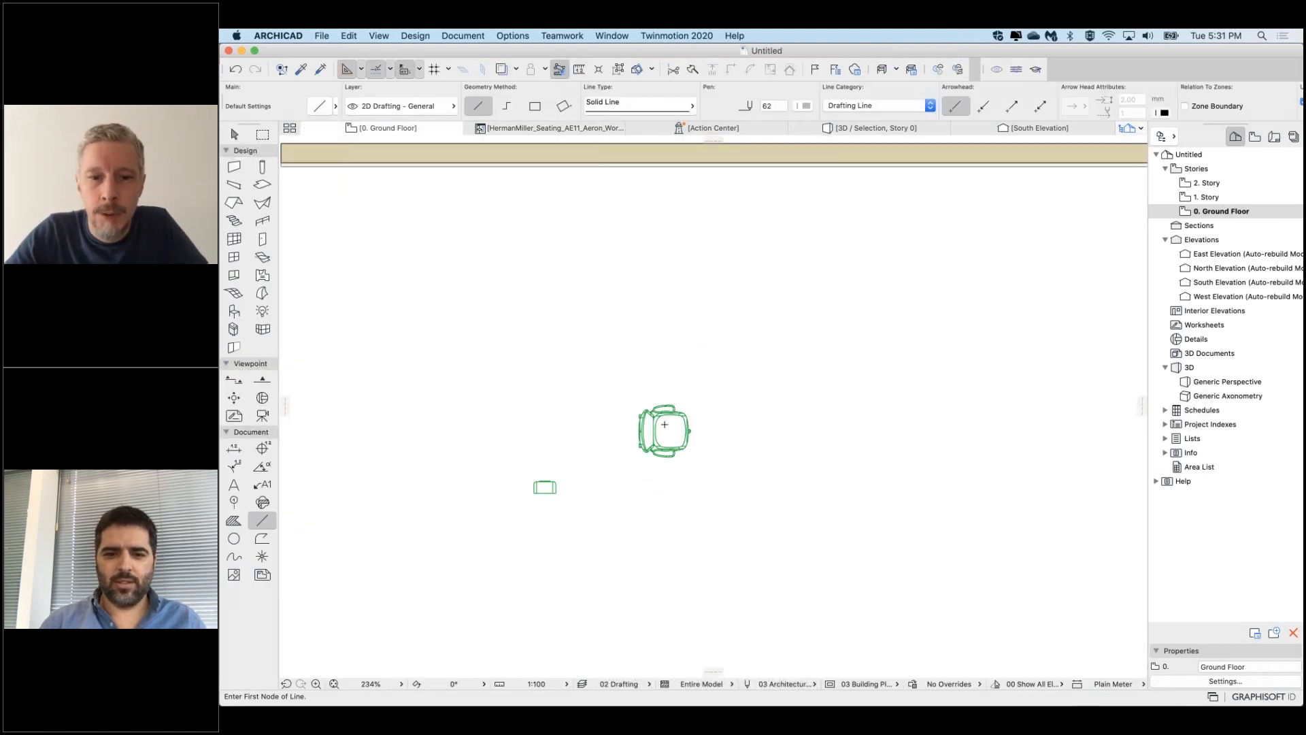
pyautogui.scroll(5, 664, 424)
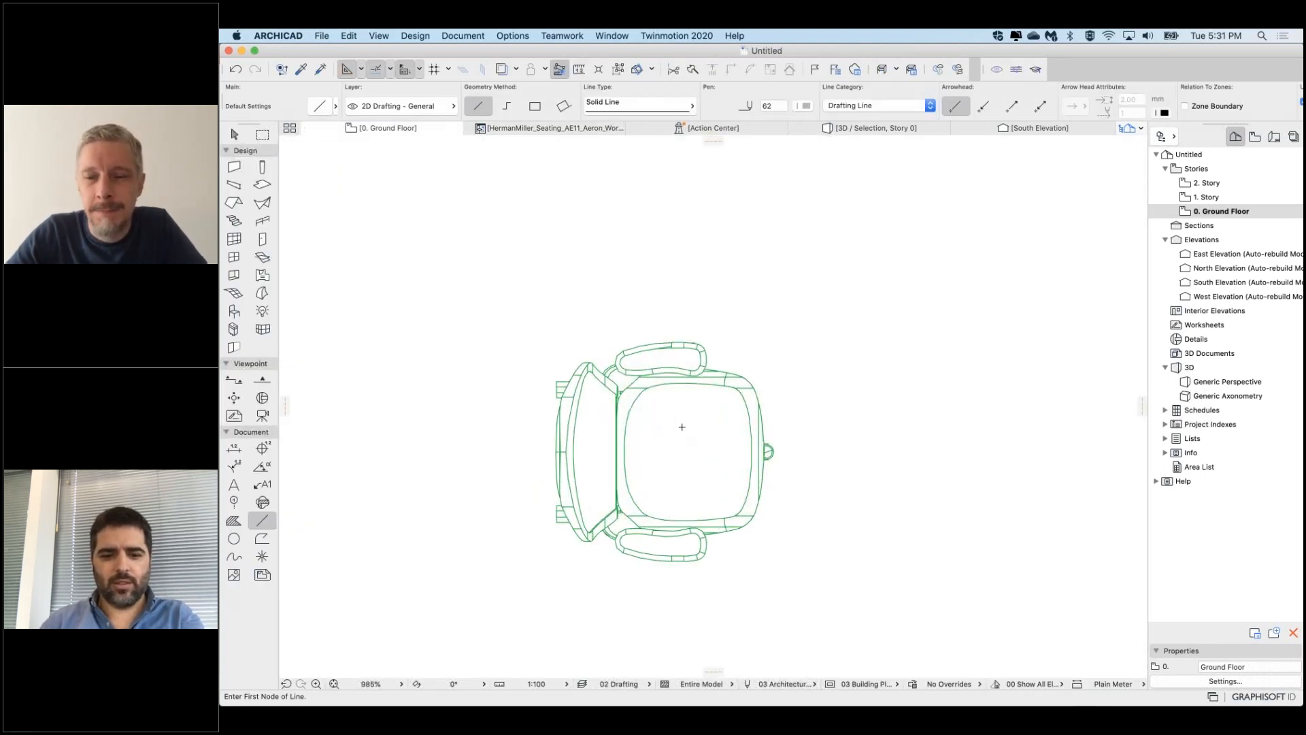
pyautogui.scroll(-5, 681, 426)
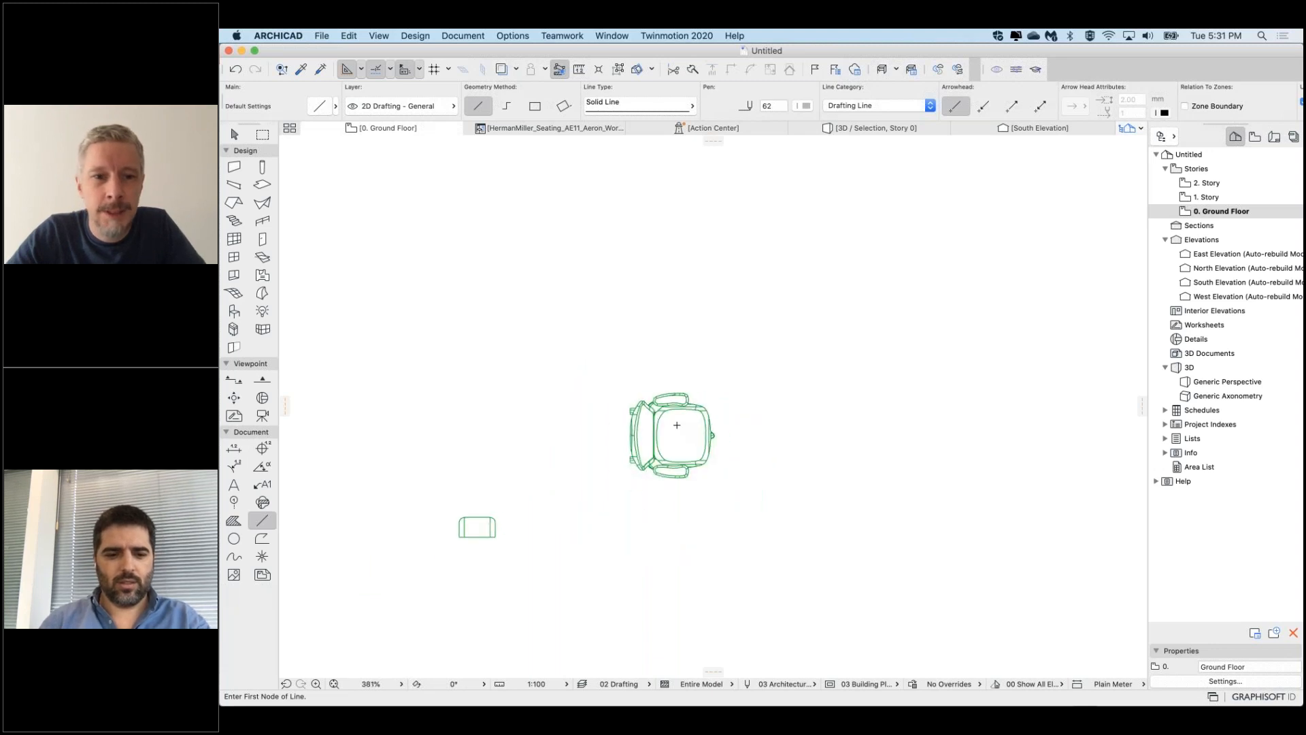
pyautogui.scroll(1, 671, 398)
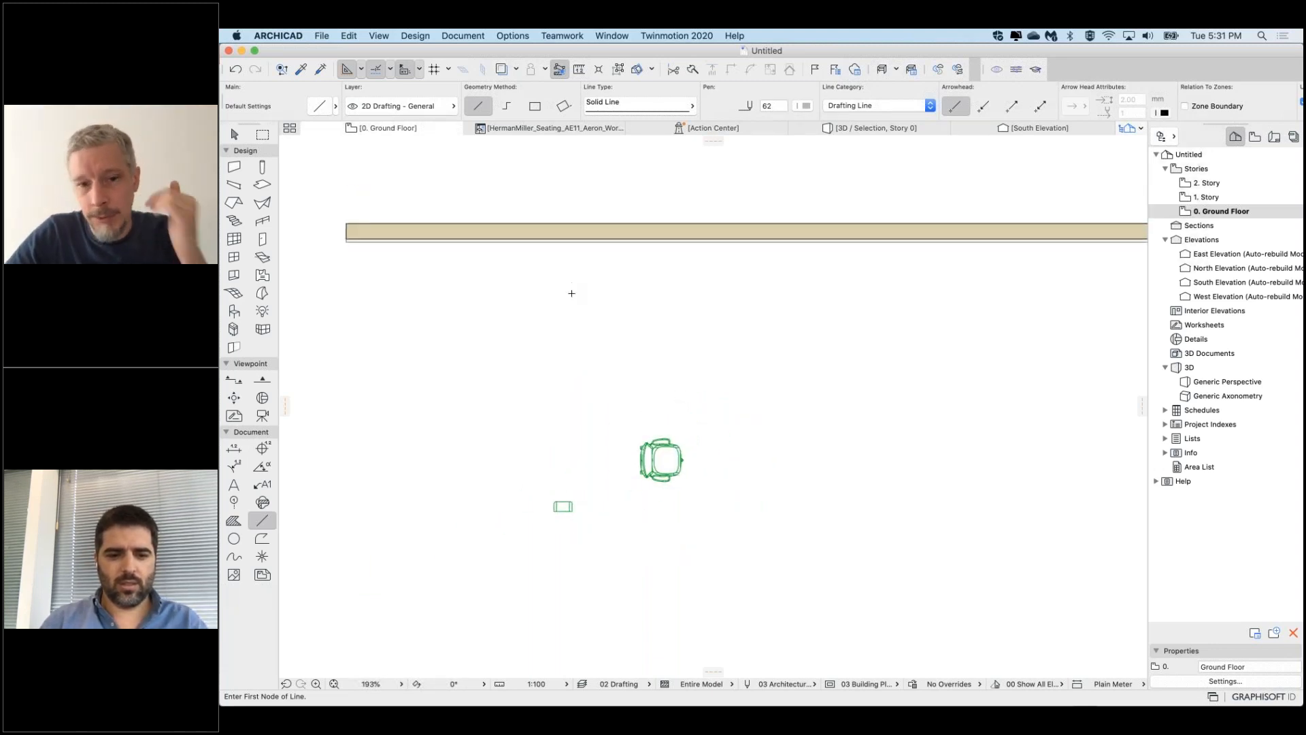
# Import Door_Barn_Hall.rfa as a GDL object of library part type Door (best match)
pyautogui.click(234, 134)
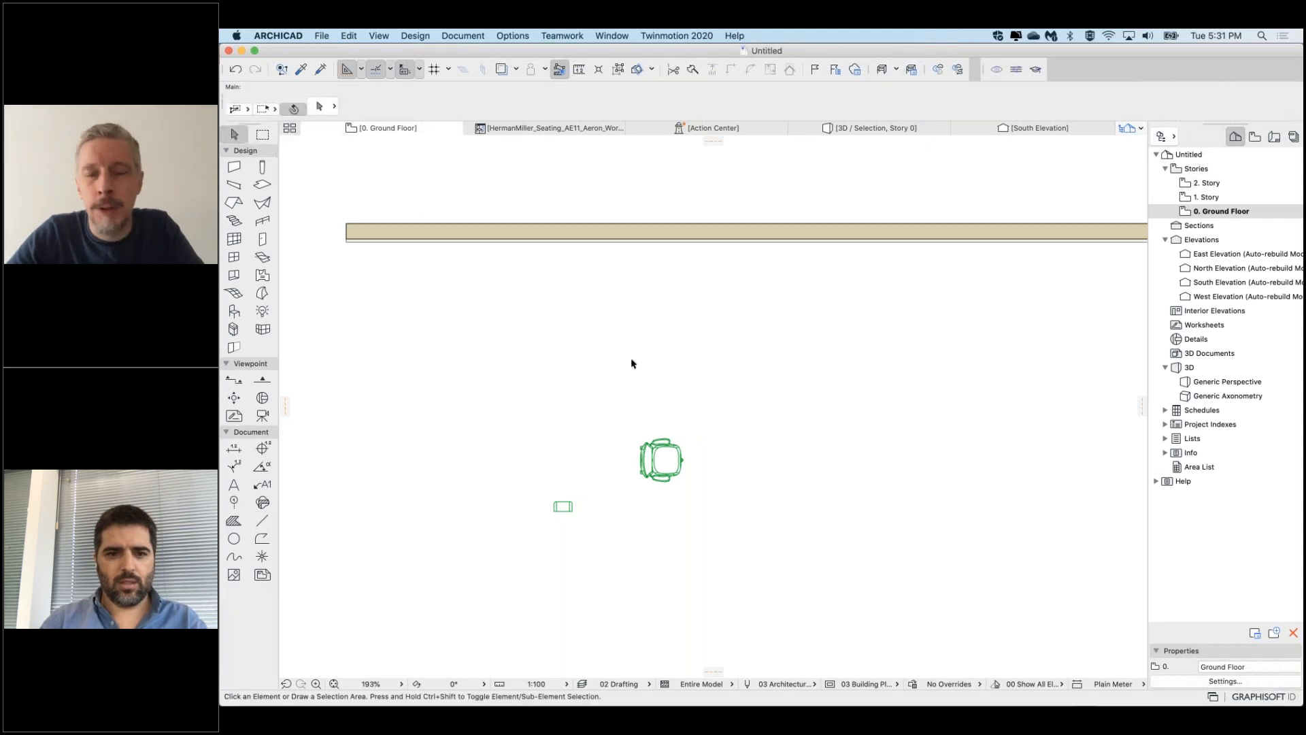
pyautogui.scroll(1, 633, 442)
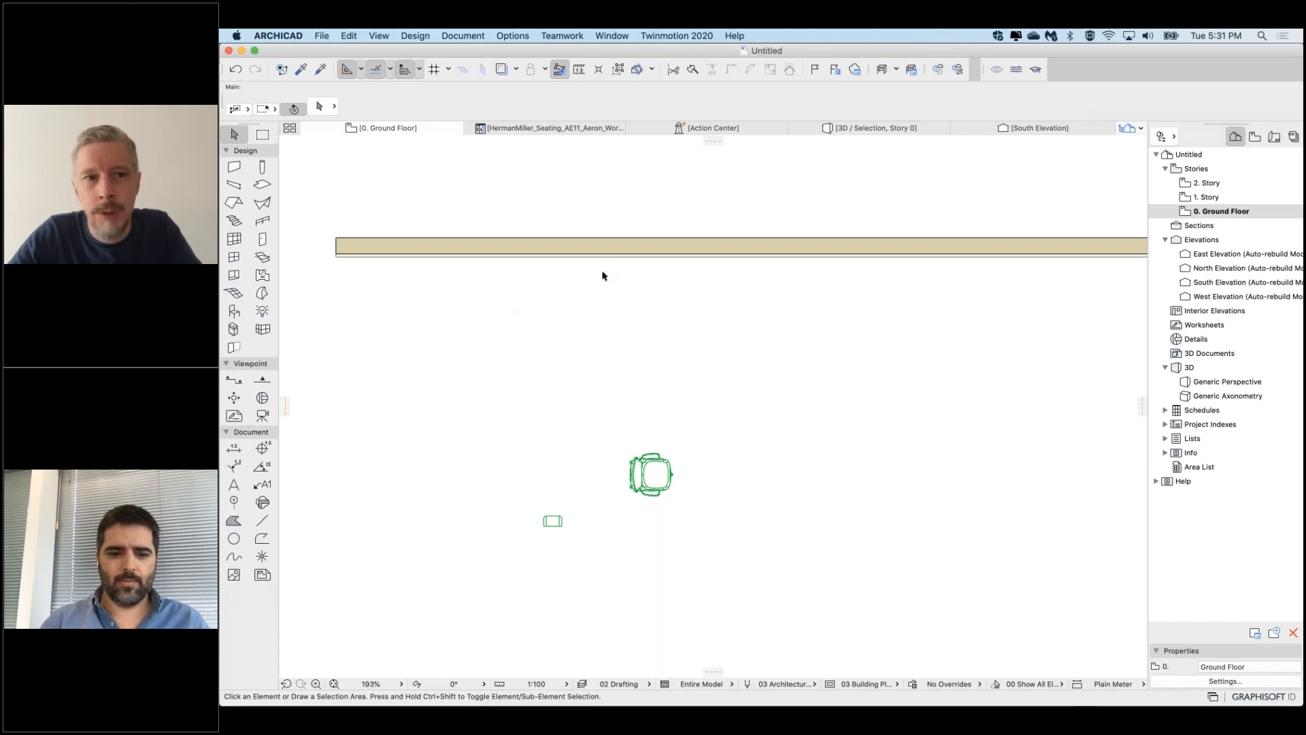
pyautogui.scroll(1, 602, 275)
pyautogui.click(322, 35)
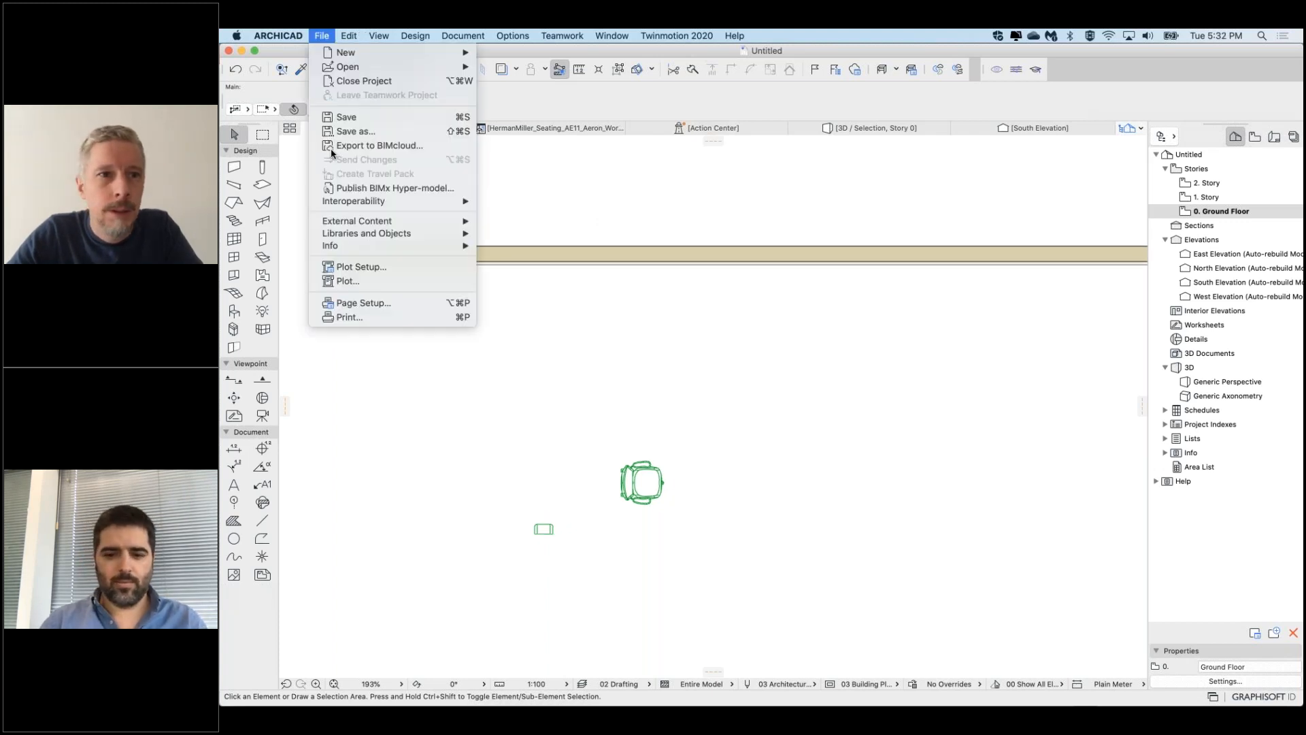
pyautogui.moveTo(339, 248)
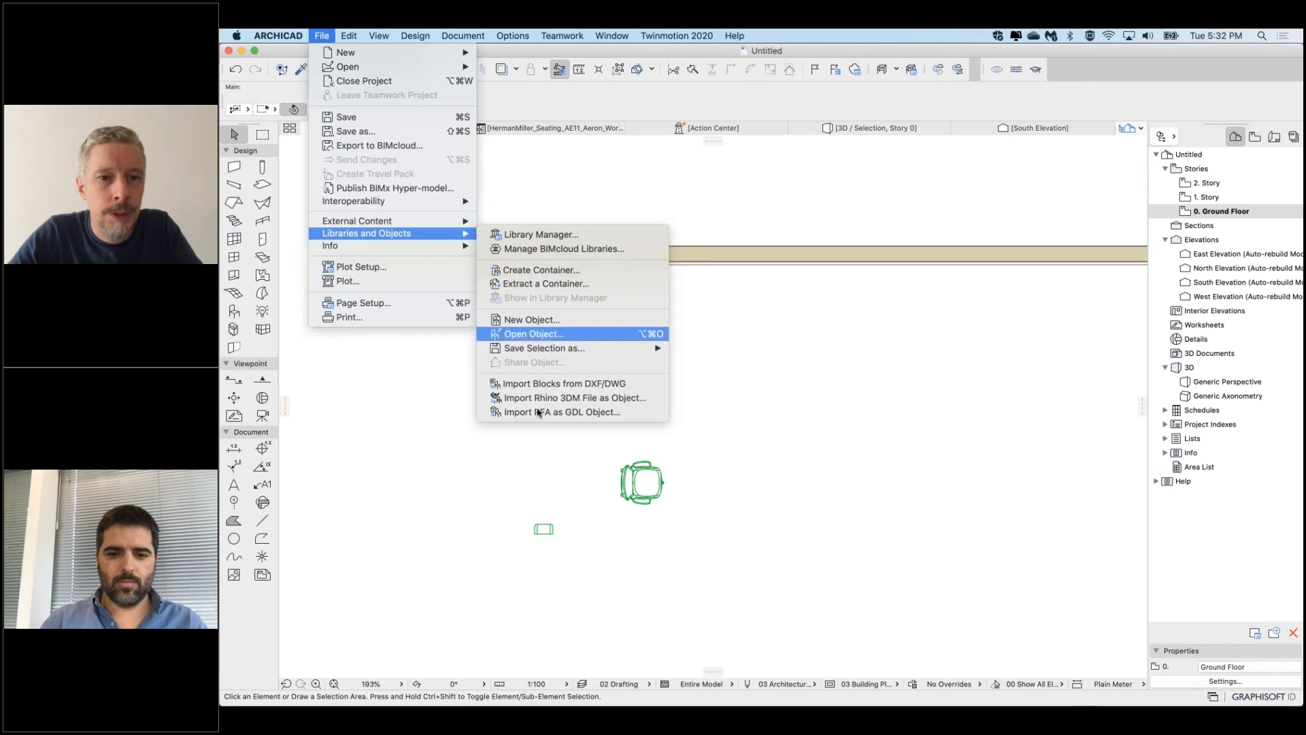
pyautogui.click(604, 412)
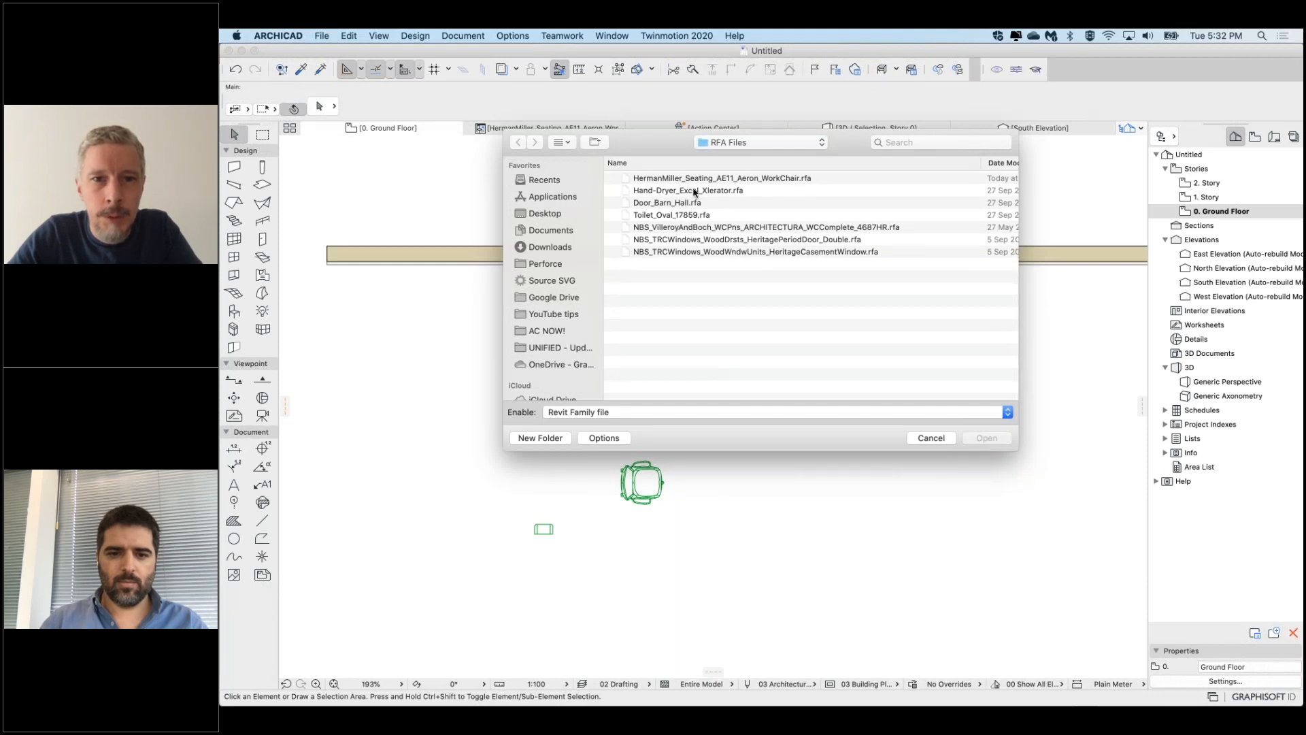
pyautogui.click(677, 203)
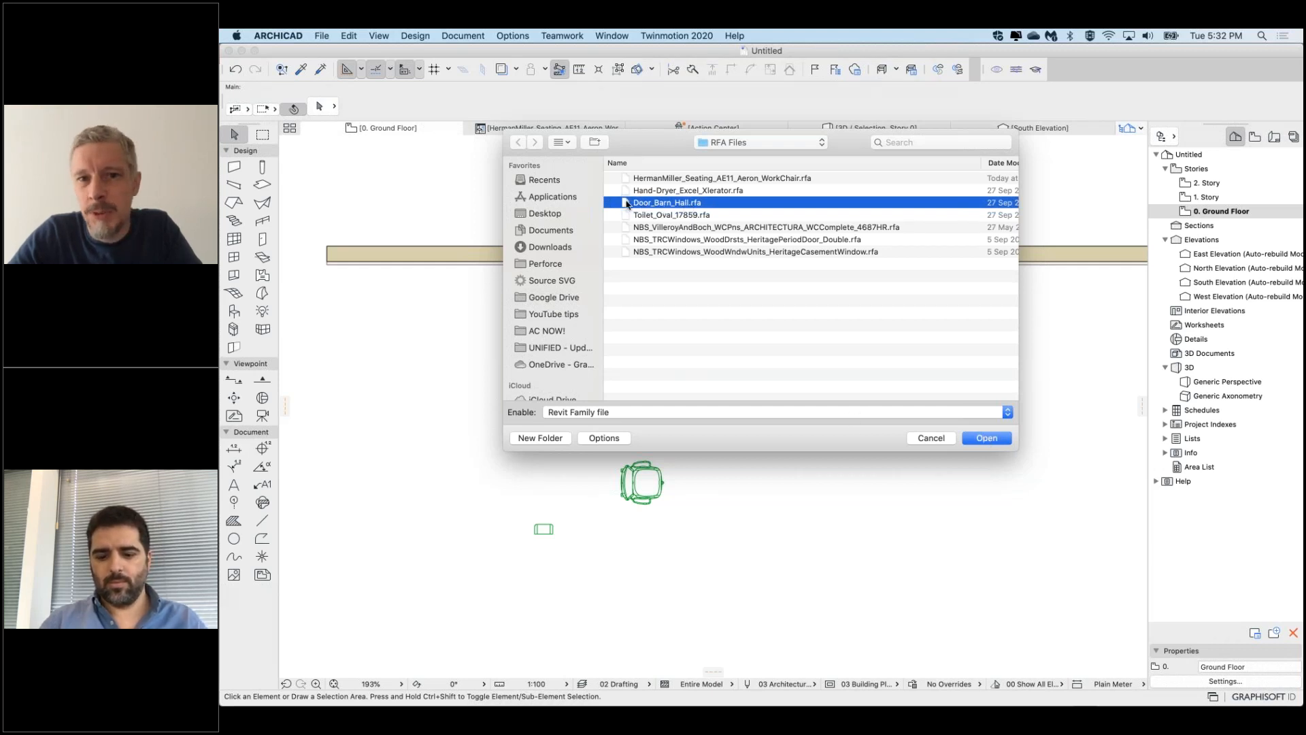
pyautogui.click(987, 439)
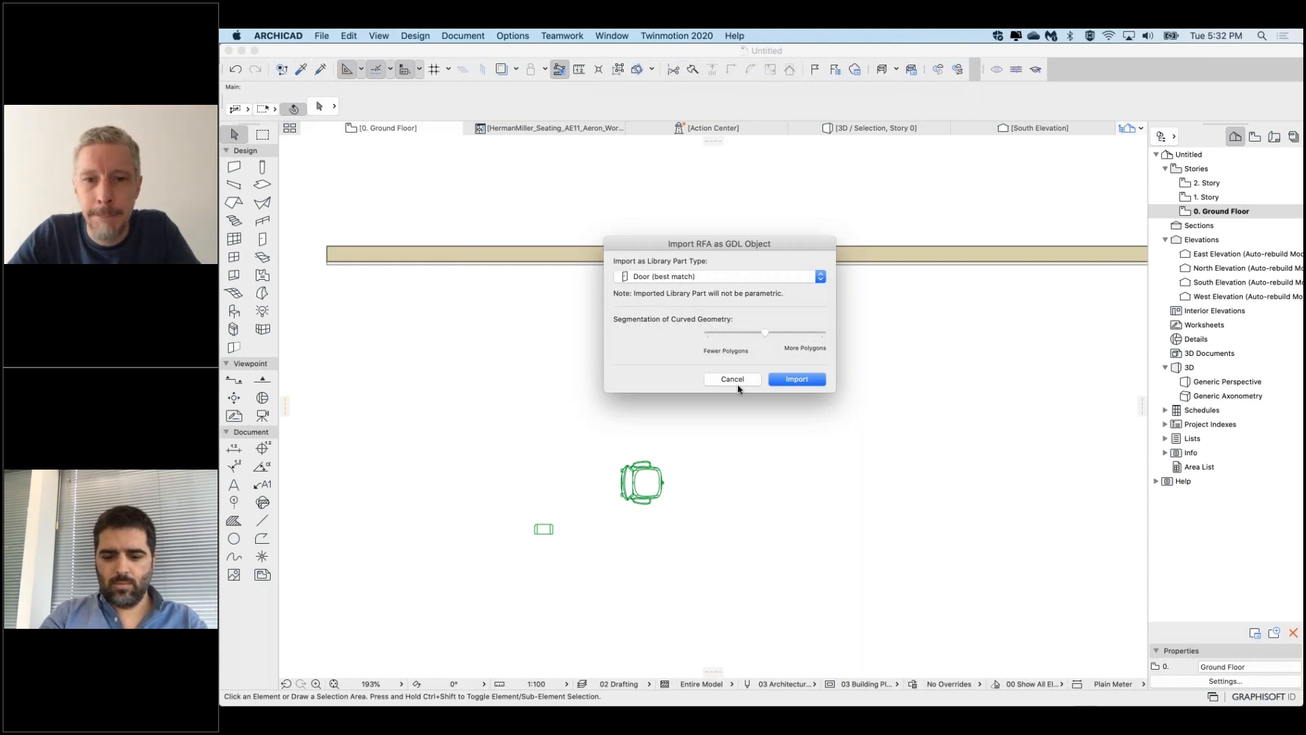
pyautogui.click(798, 381)
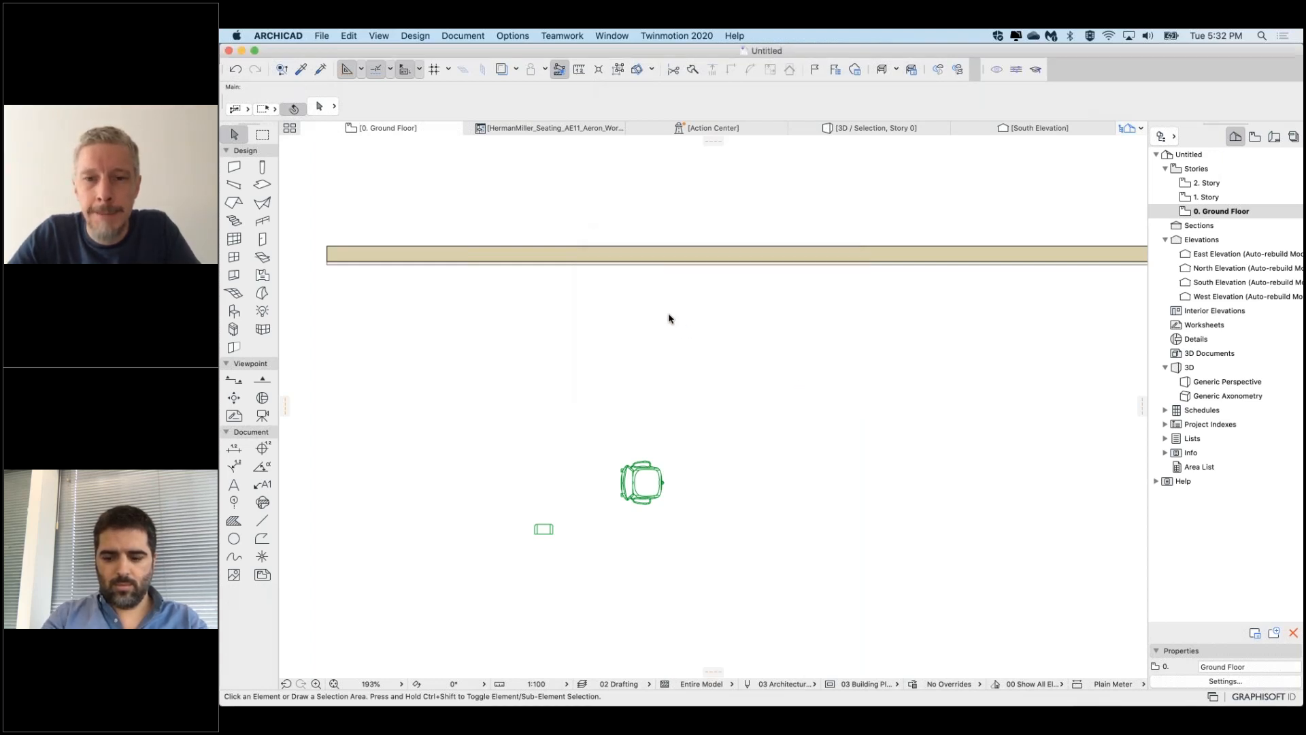
pyautogui.click(754, 396)
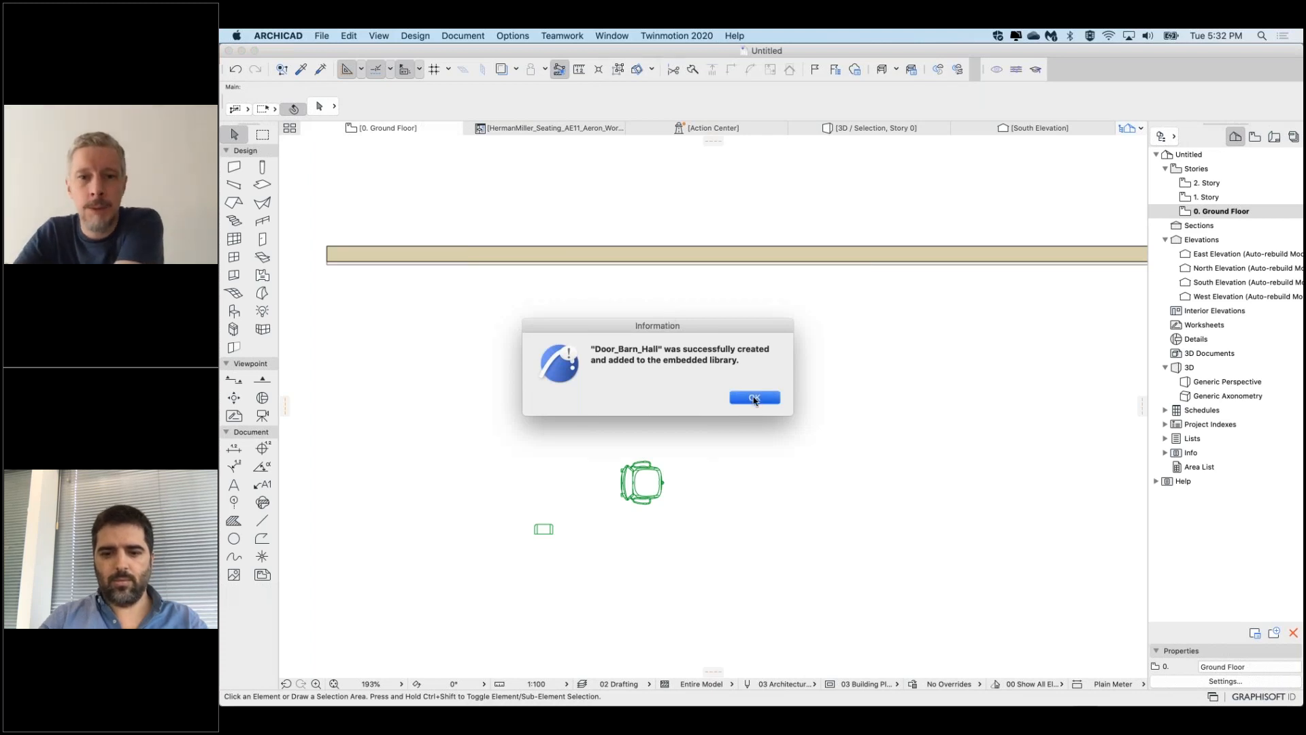
# Set the Door tool's default to Door_Barn_Hall from the Embedded Library
pyautogui.click(261, 241)
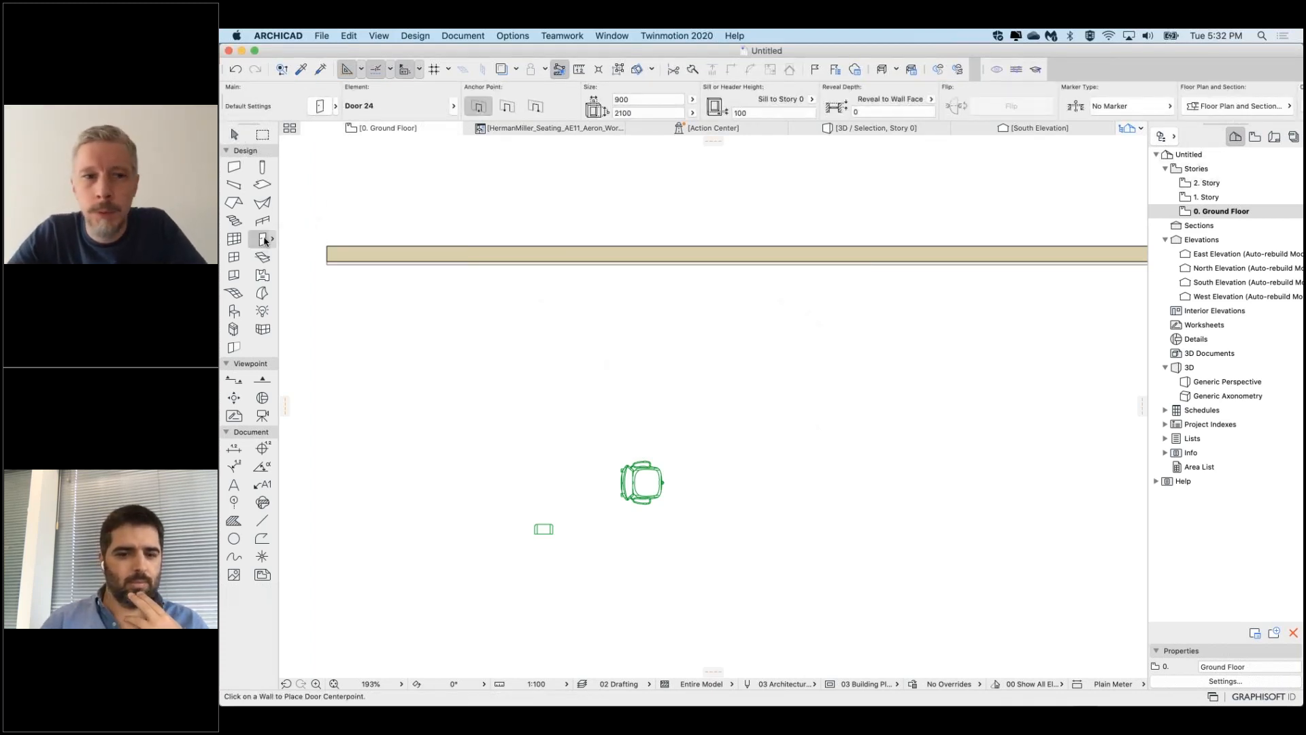
pyautogui.press('super+t')
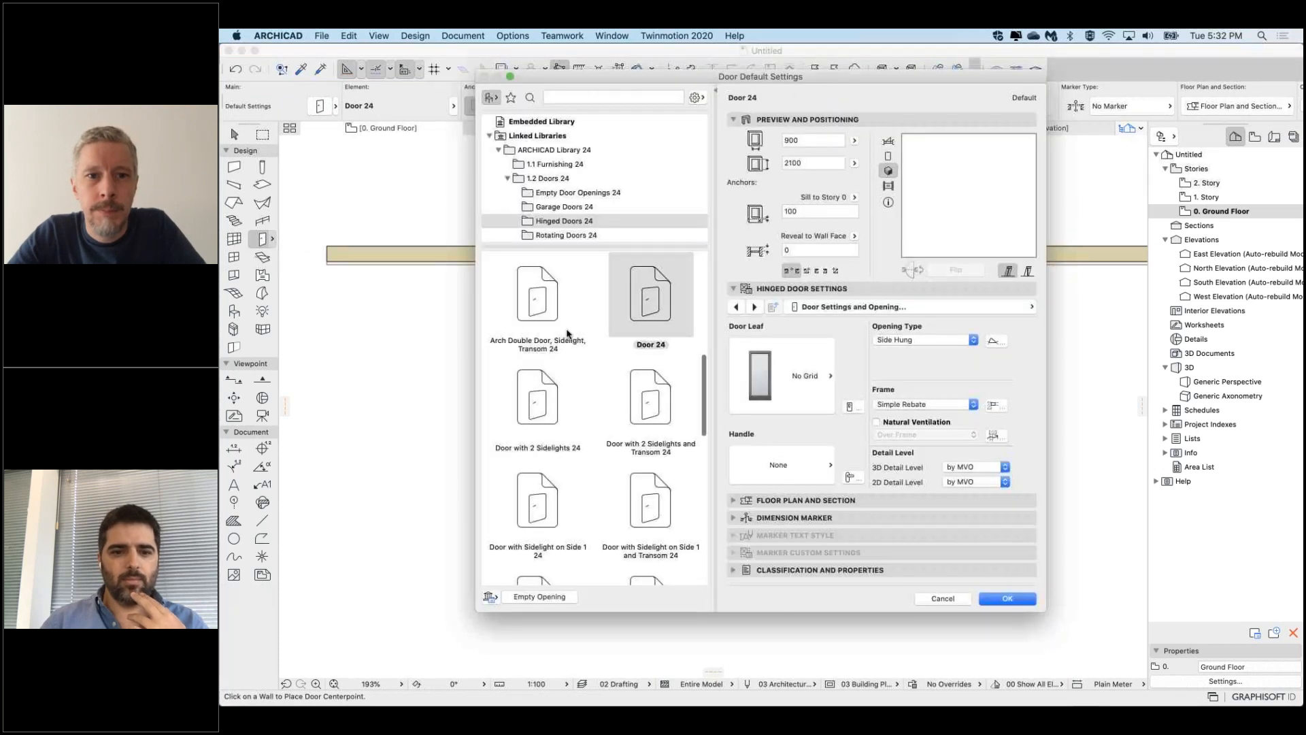
pyautogui.click(521, 123)
pyautogui.click(530, 285)
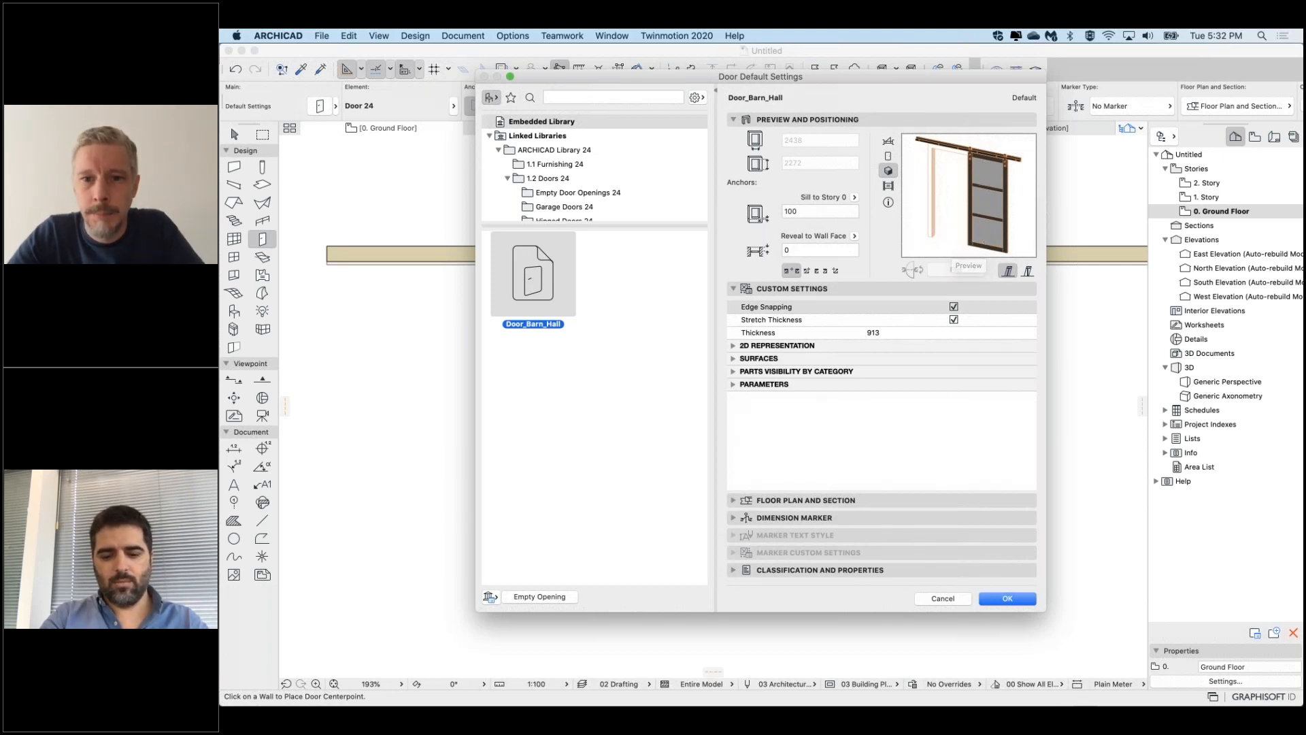
pyautogui.click(1007, 598)
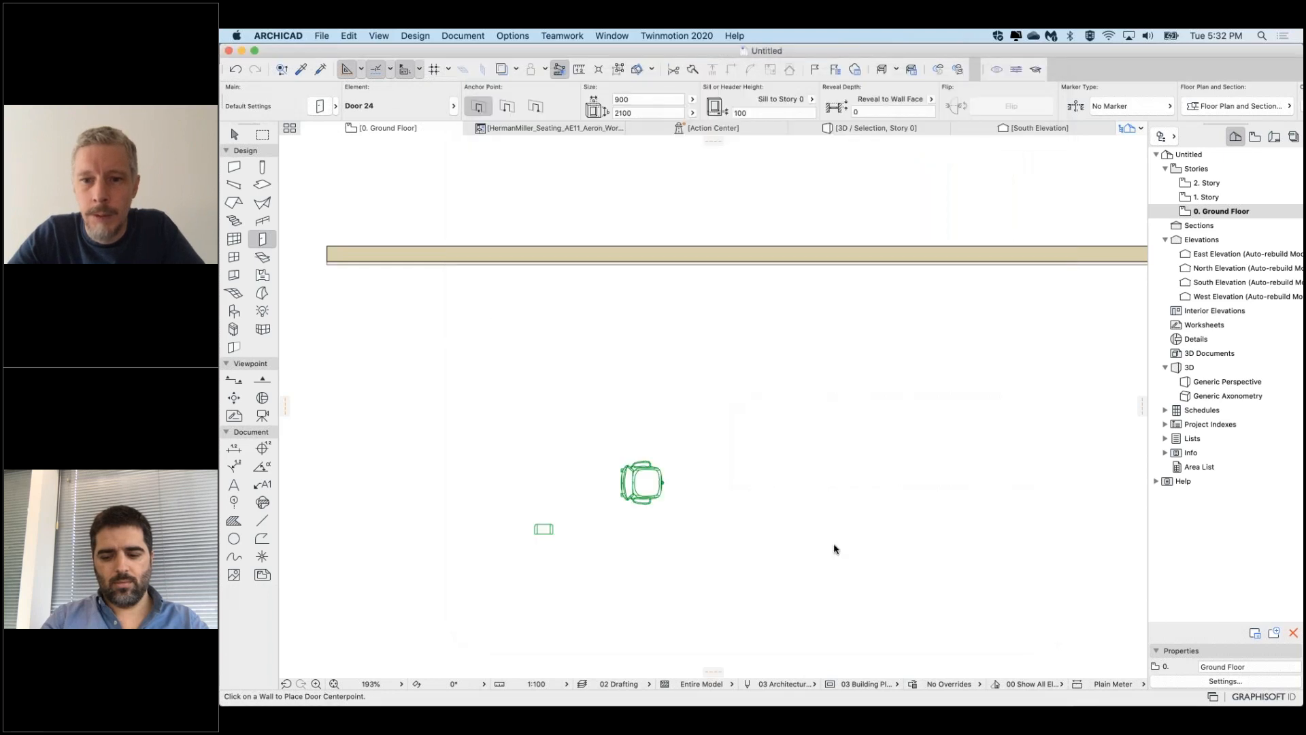
# Place the barn door in the horizontal wall above the chair, with its opening direction towards the lower left
pyautogui.click(614, 265)
pyautogui.click(614, 264)
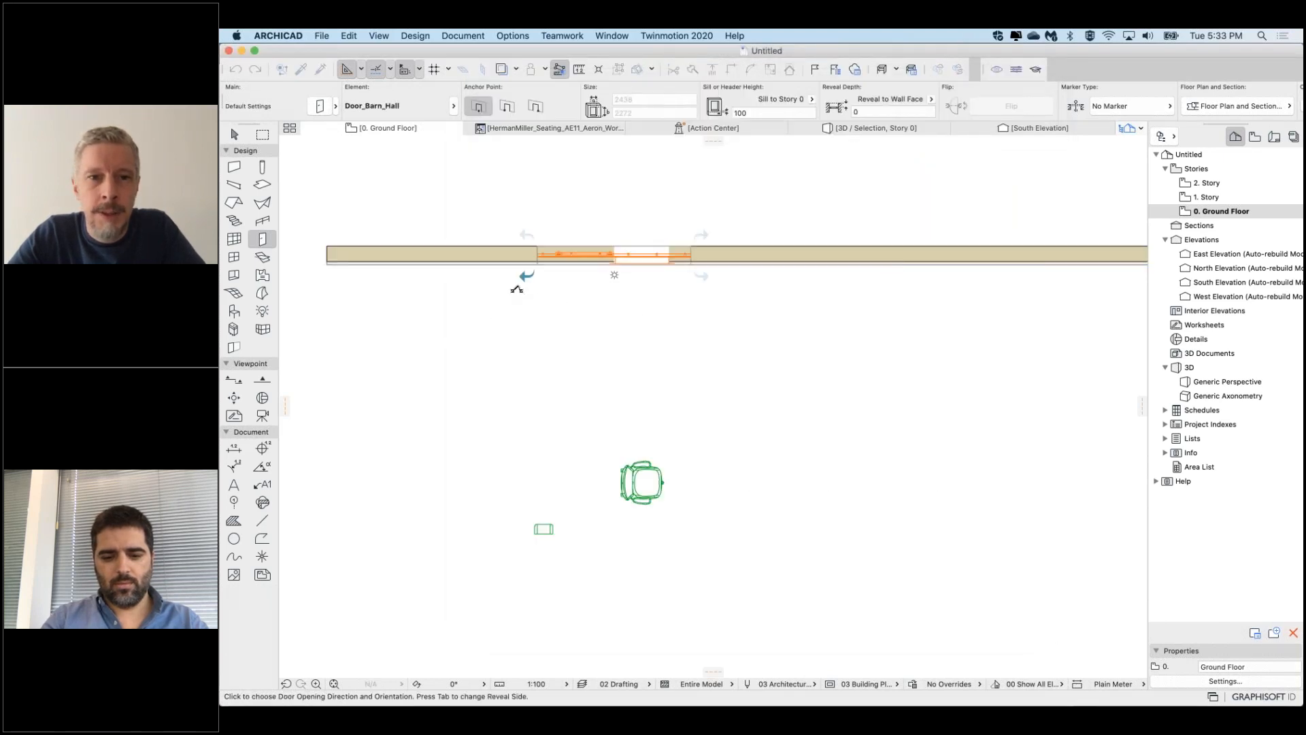
pyautogui.click(517, 290)
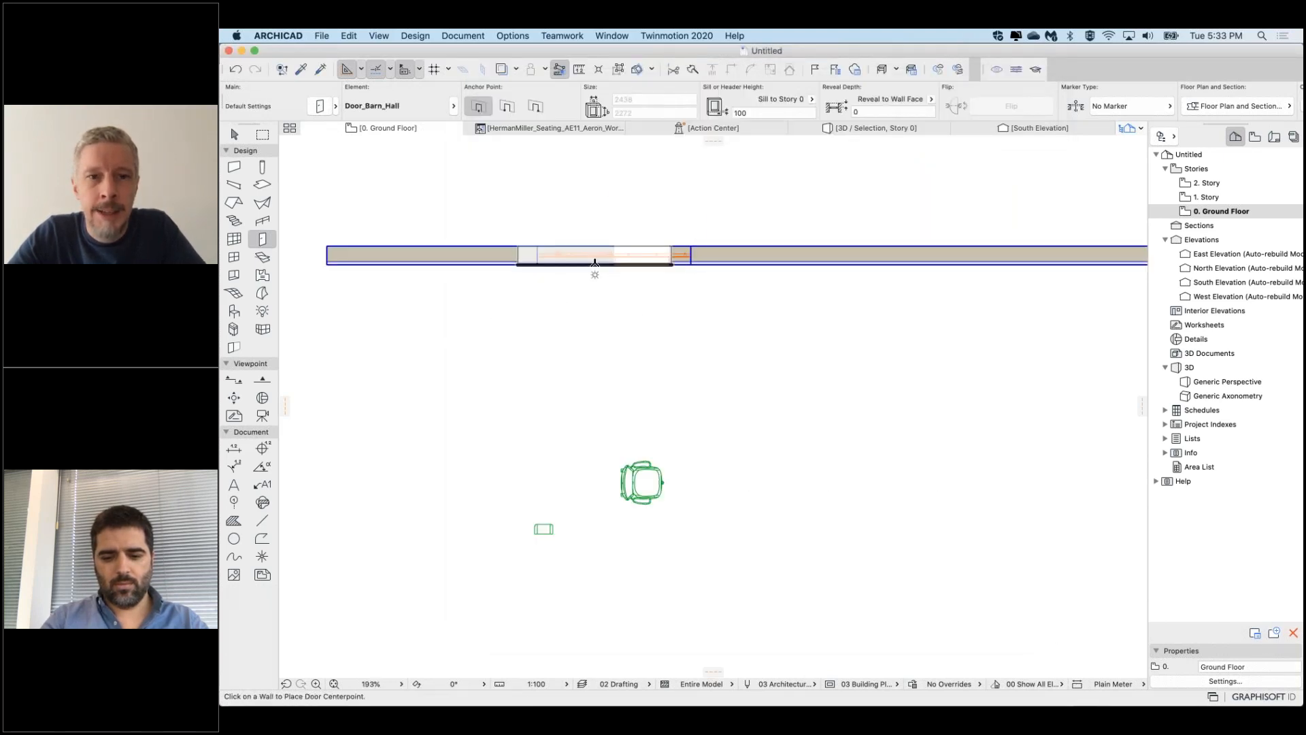
pyautogui.scroll(5, 595, 263)
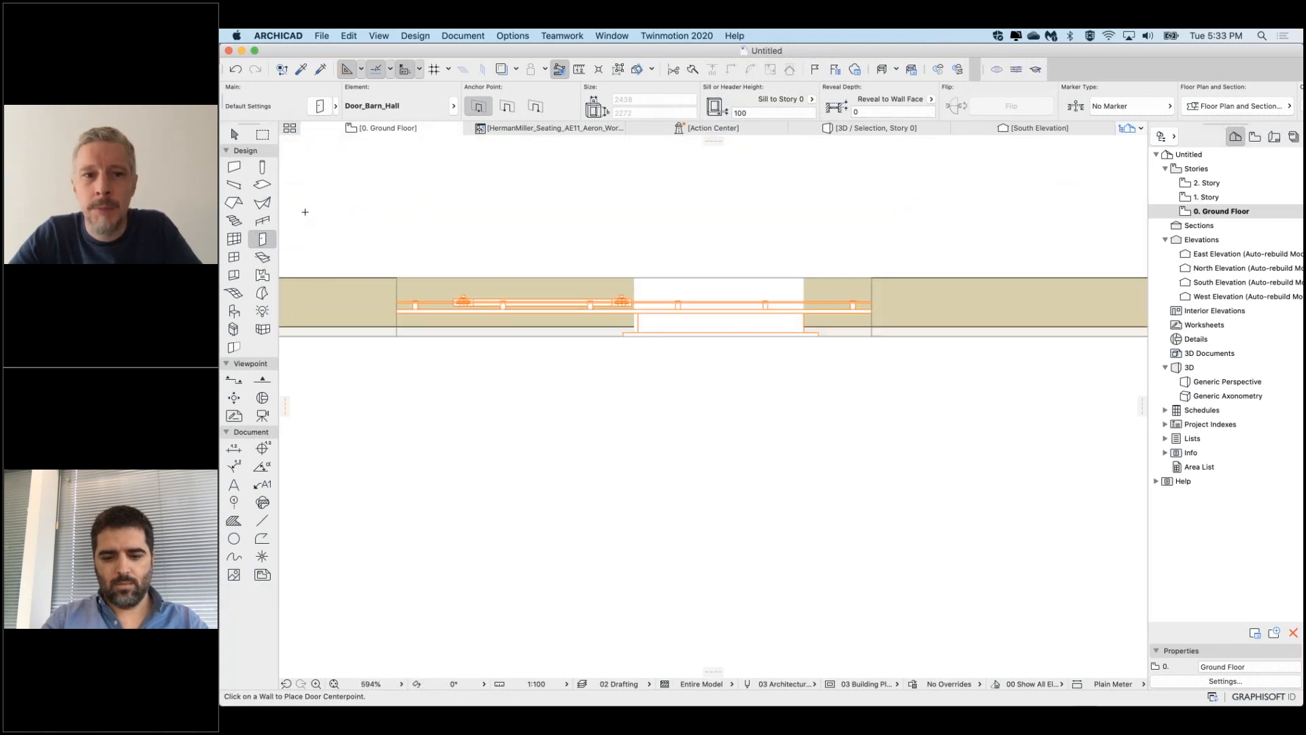
# Select the placed barn door, examine its plan symbol and Thickness parameter in the door settings, and leave the settings unchanged
pyautogui.click(234, 136)
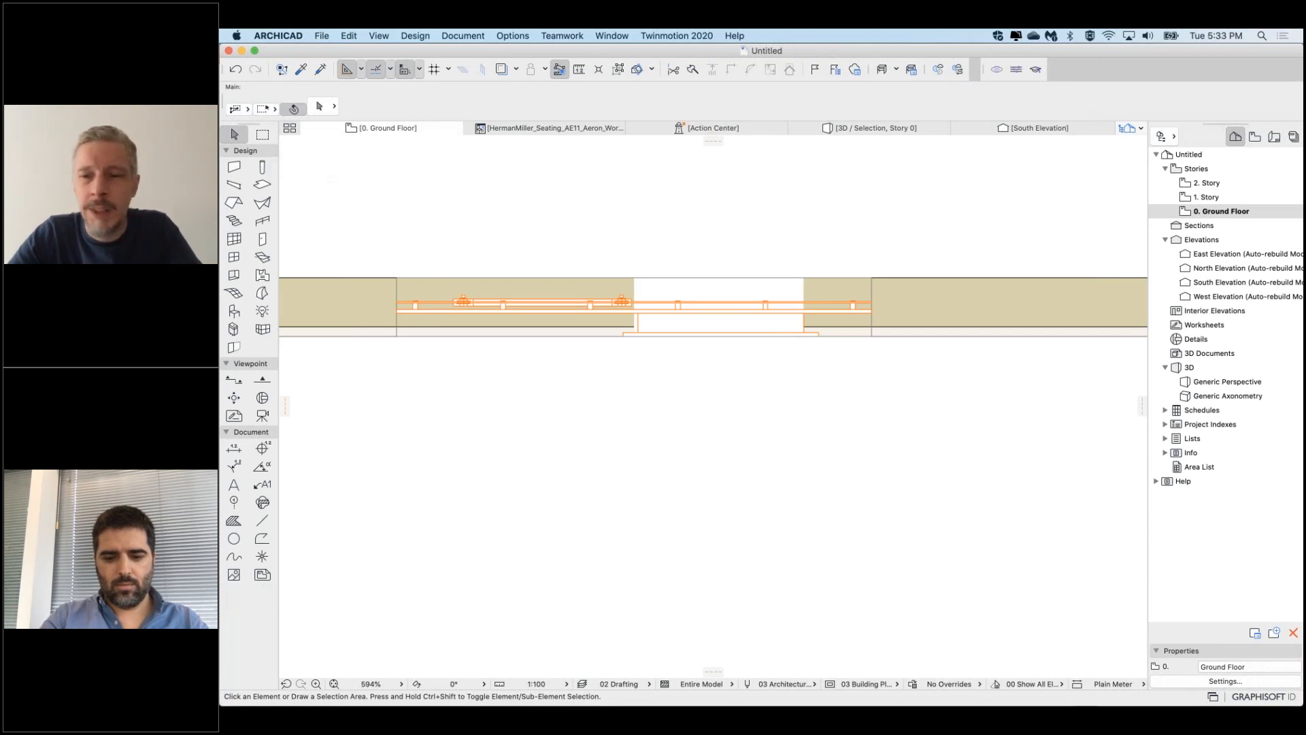
pyautogui.click(397, 339)
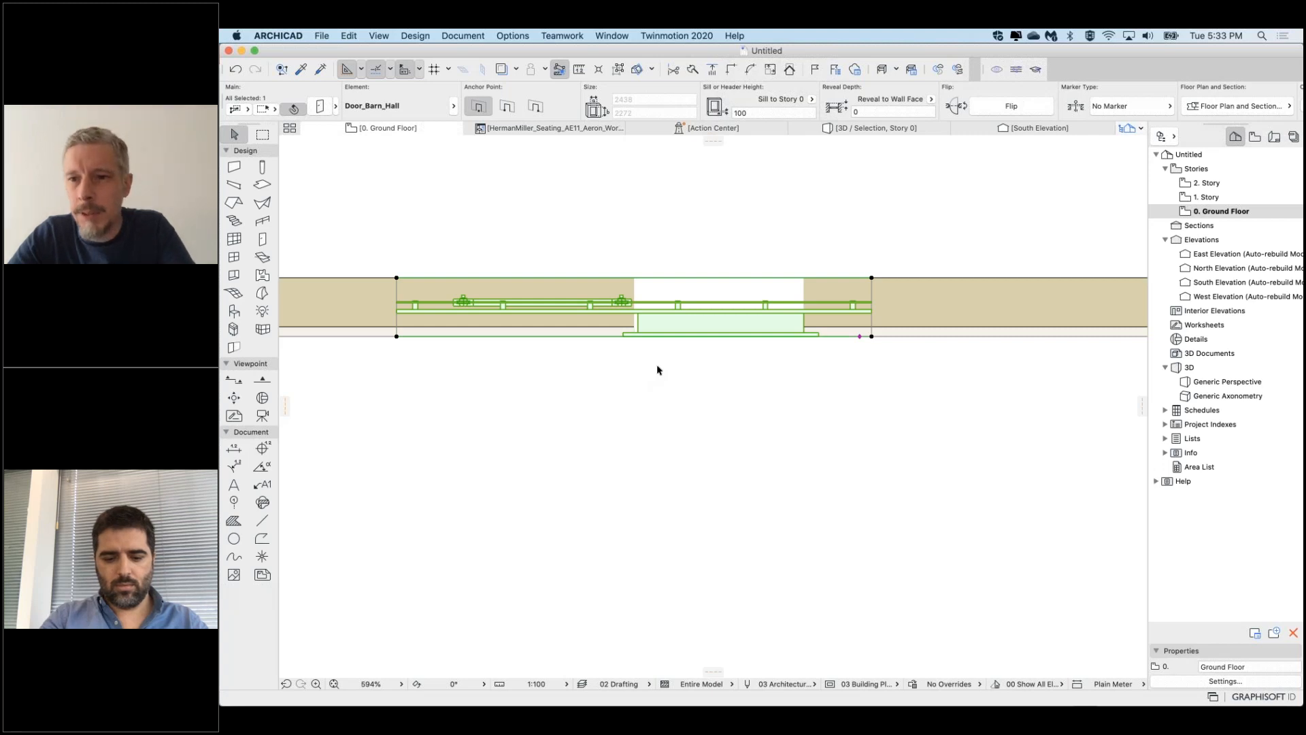
pyautogui.press('super+t')
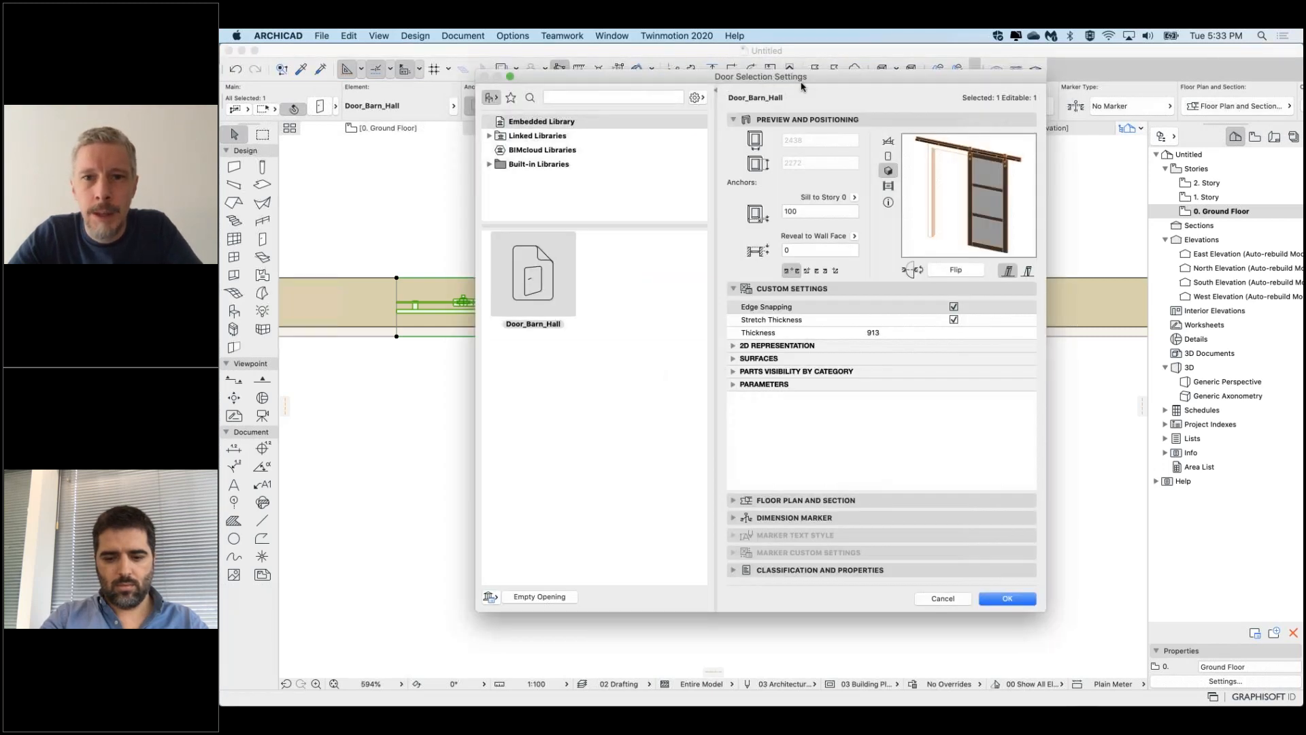
pyautogui.moveTo(800, 78); pyautogui.dragTo(711, 368)
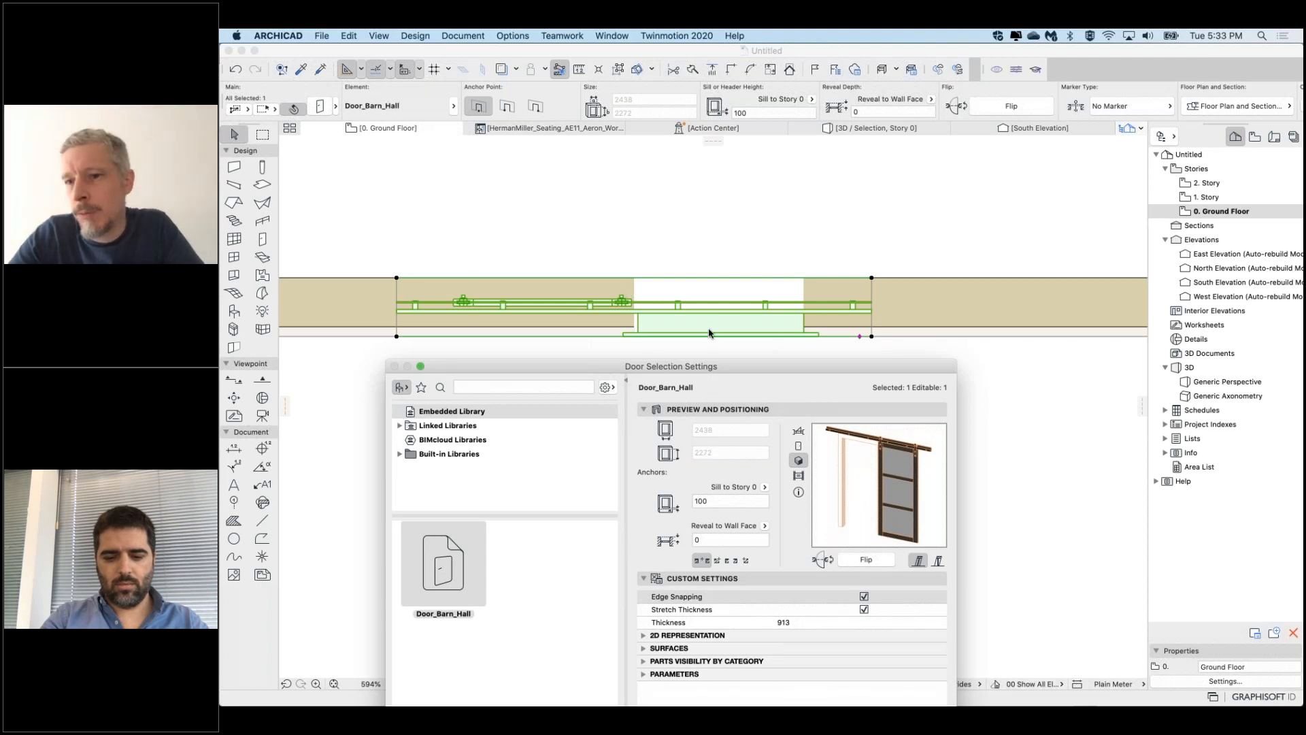
pyautogui.moveTo(724, 366); pyautogui.dragTo(747, 124)
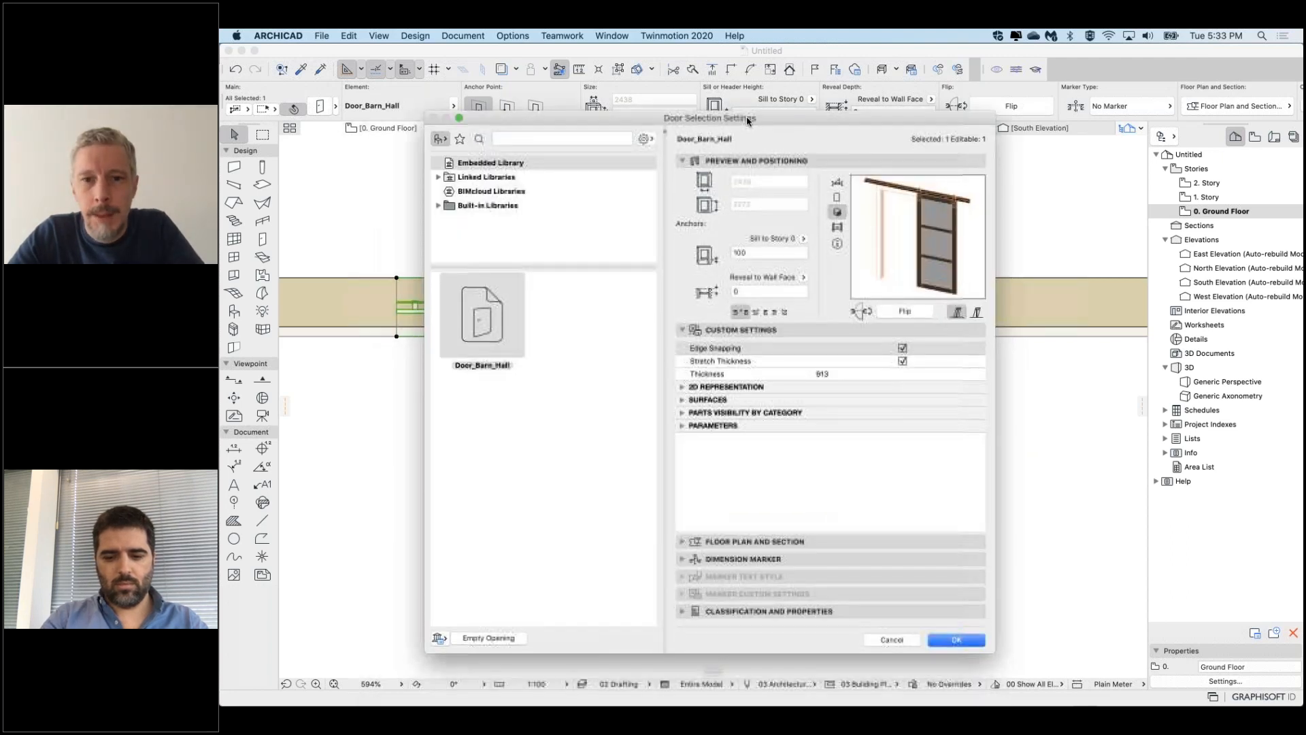
pyautogui.click(708, 378)
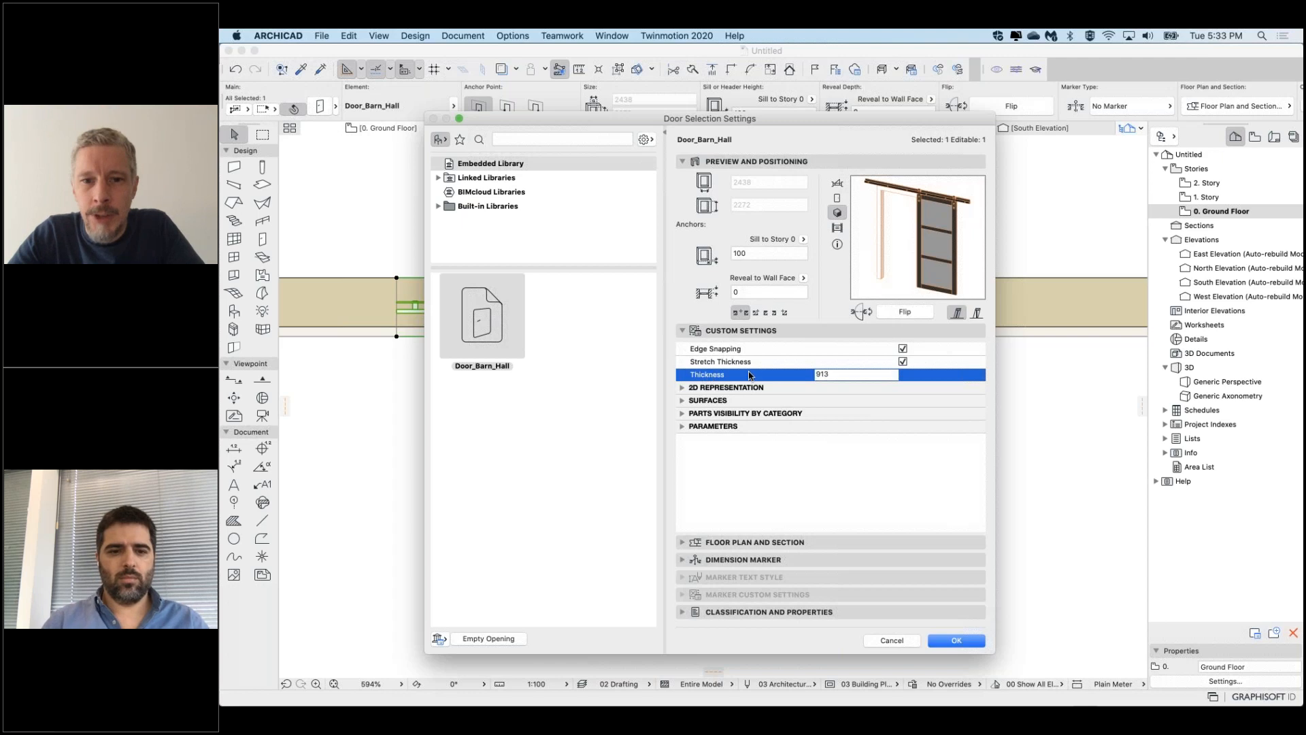
pyautogui.click(801, 377)
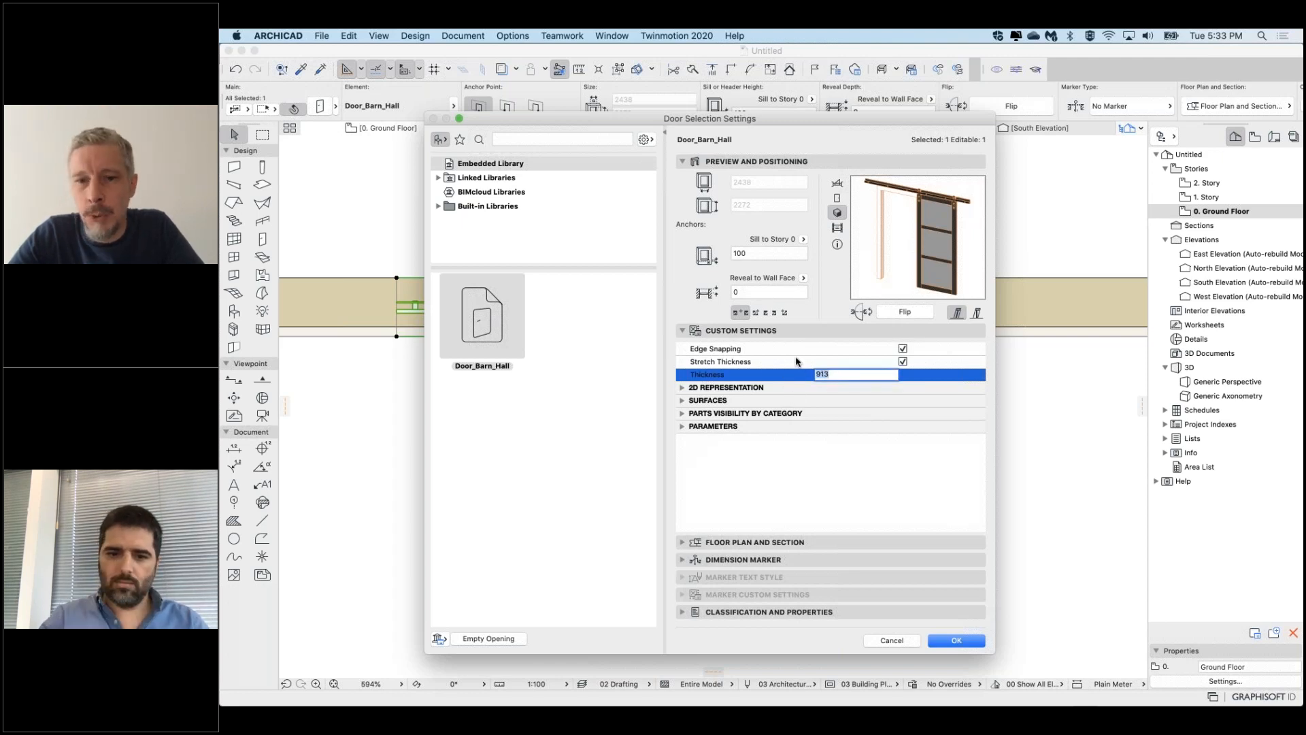
pyautogui.click(888, 642)
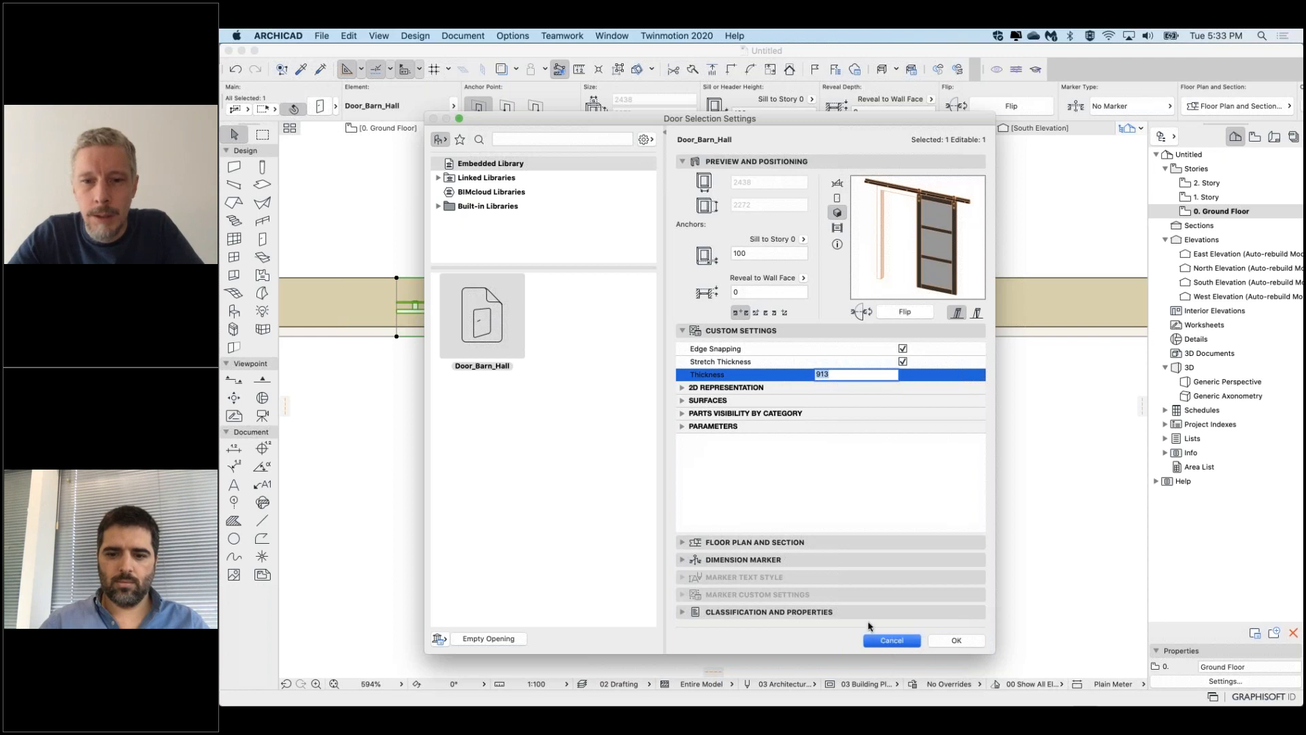
# Measure the depth of the barn door's frame across the wall on the floor plan
pyautogui.scroll(8, 762, 381)
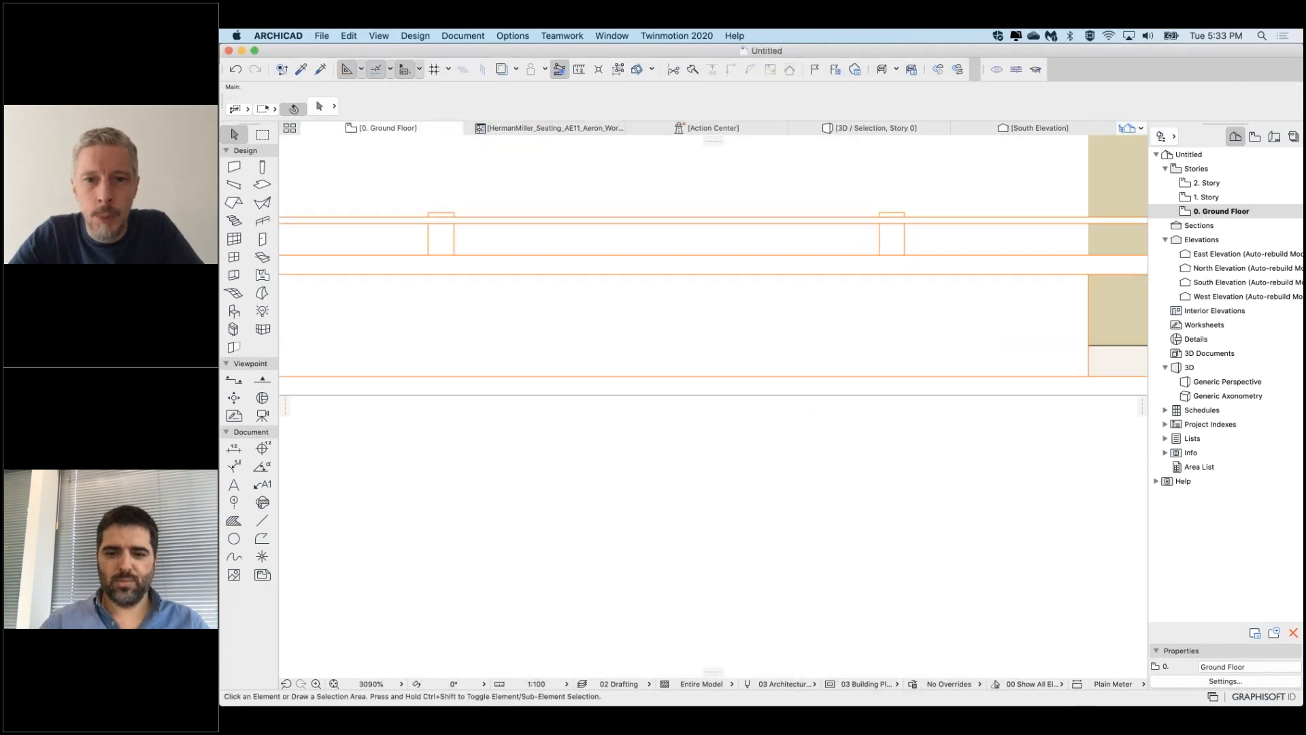
pyautogui.press('m')
pyautogui.click(769, 285)
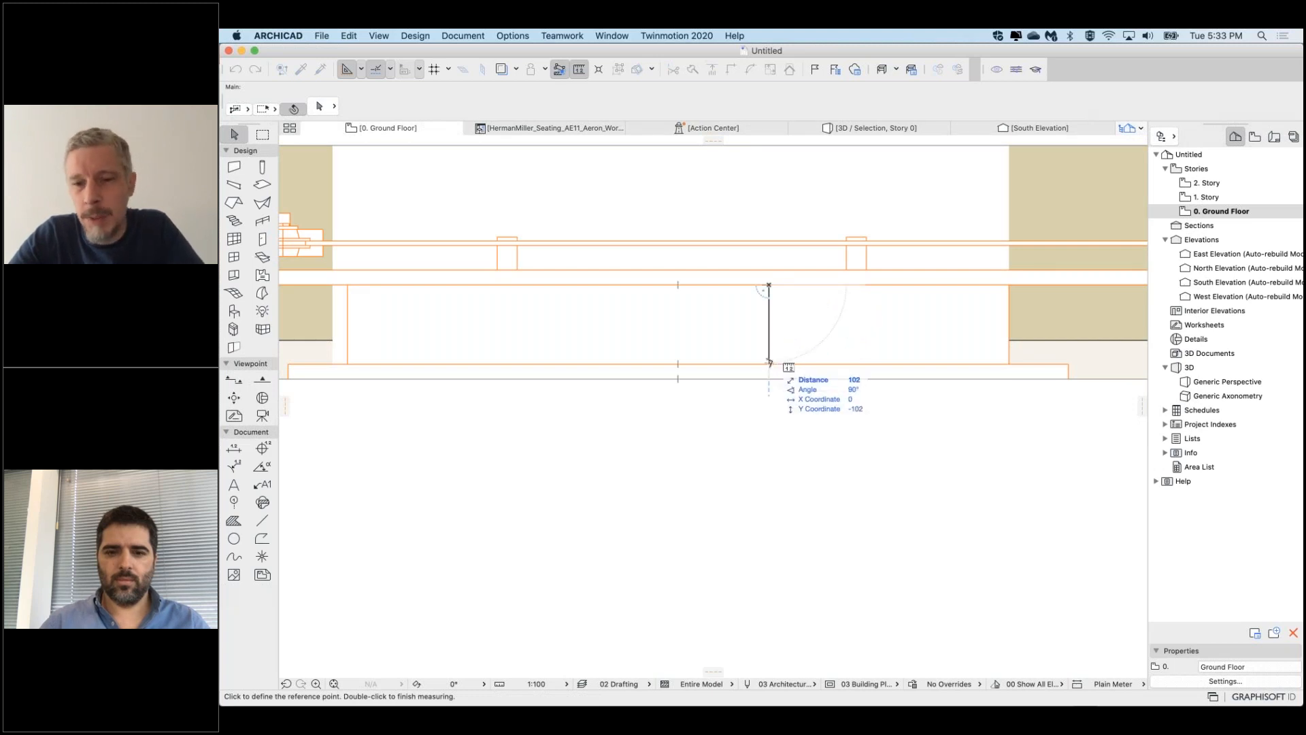
pyautogui.press('Escape')
pyautogui.scroll(-5, 930, 336)
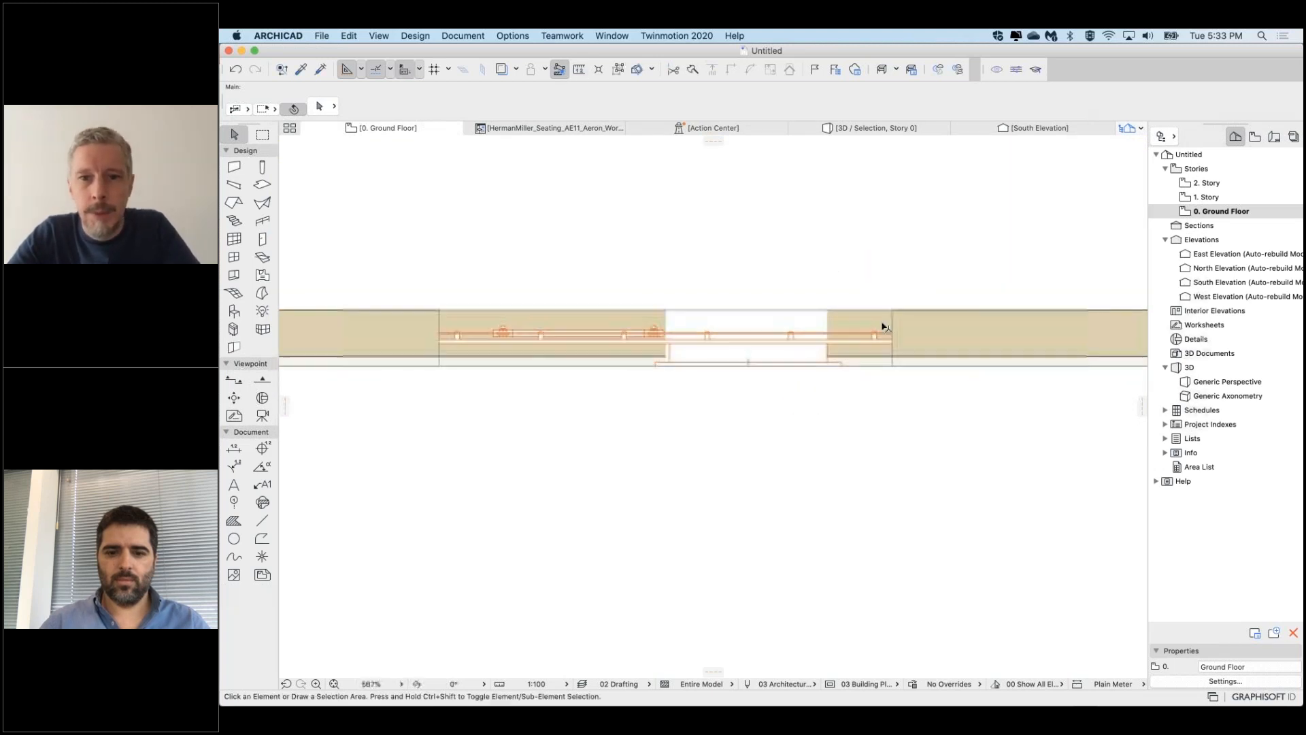
# Switch the wall holding the barn door to a basic GENERIC - STRUCTURAL structure with a thickness of 100
pyautogui.click(930, 336)
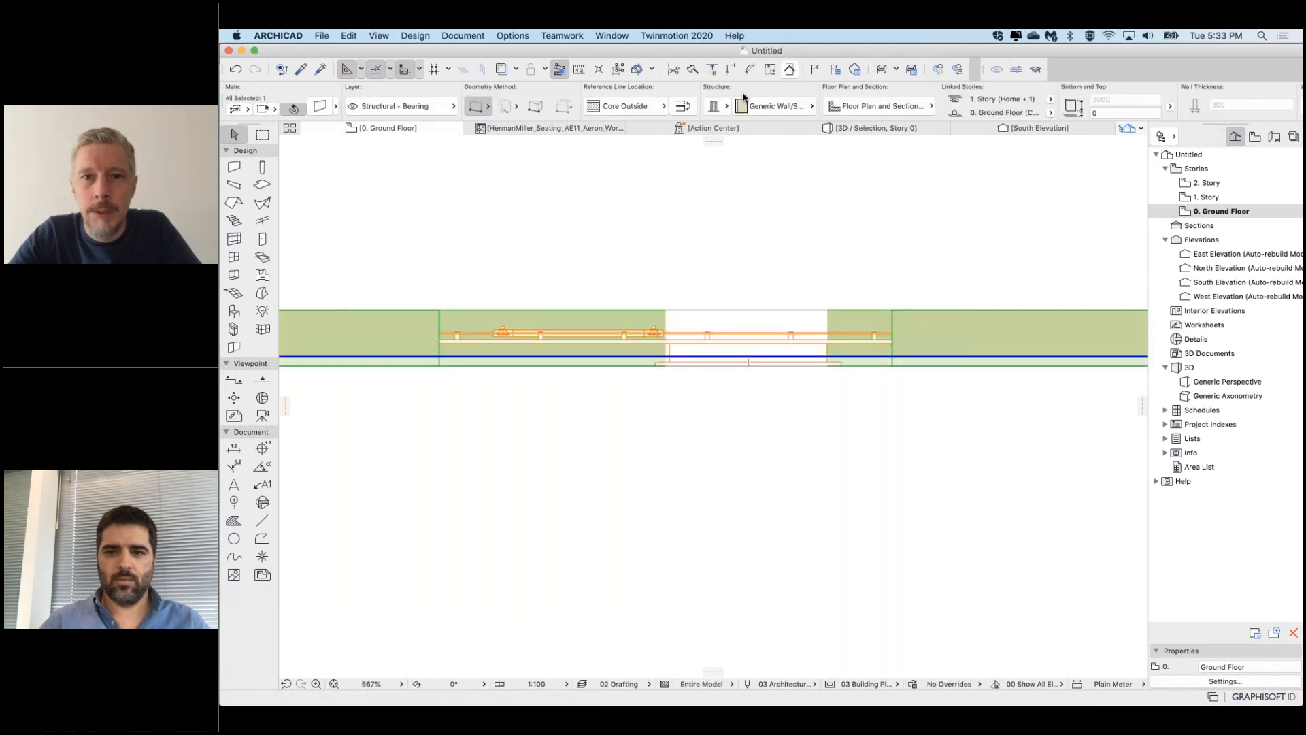
pyautogui.click(715, 109)
pyautogui.click(715, 109)
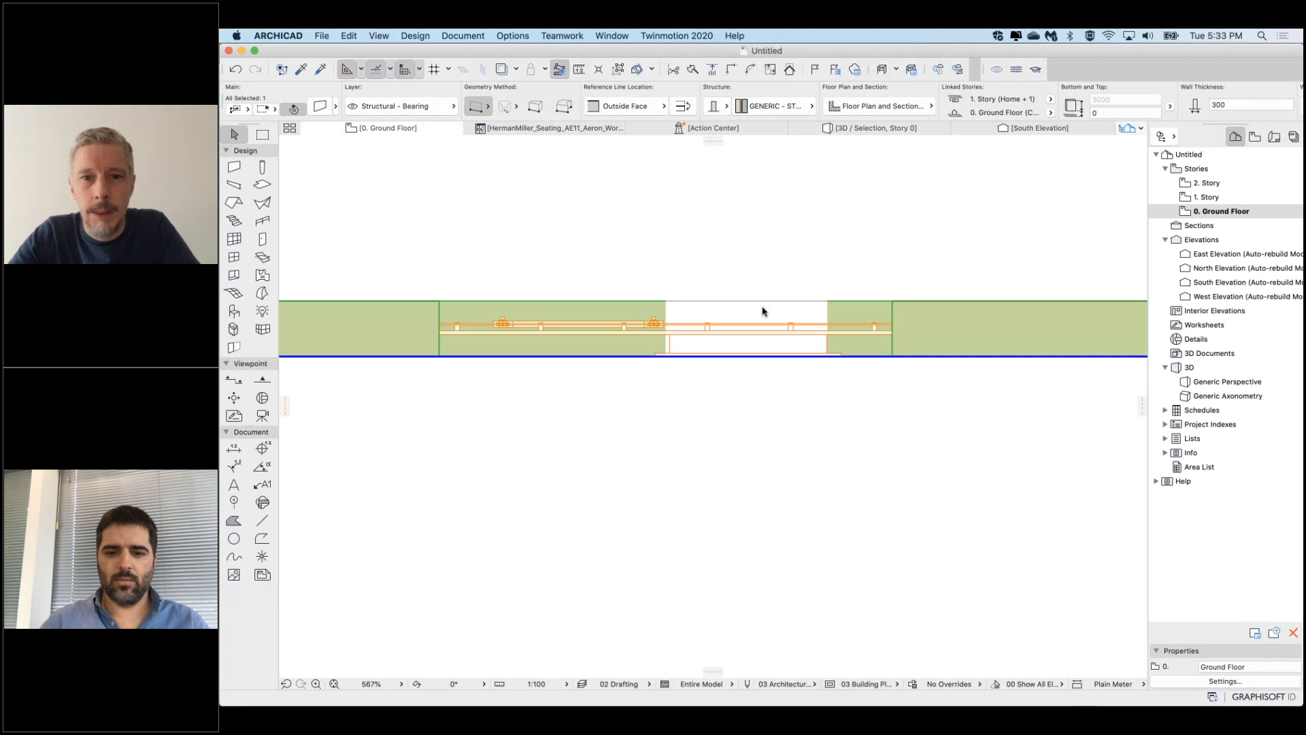
pyautogui.press('super+t')
pyautogui.doubleClick(880, 185)
pyautogui.write('100')
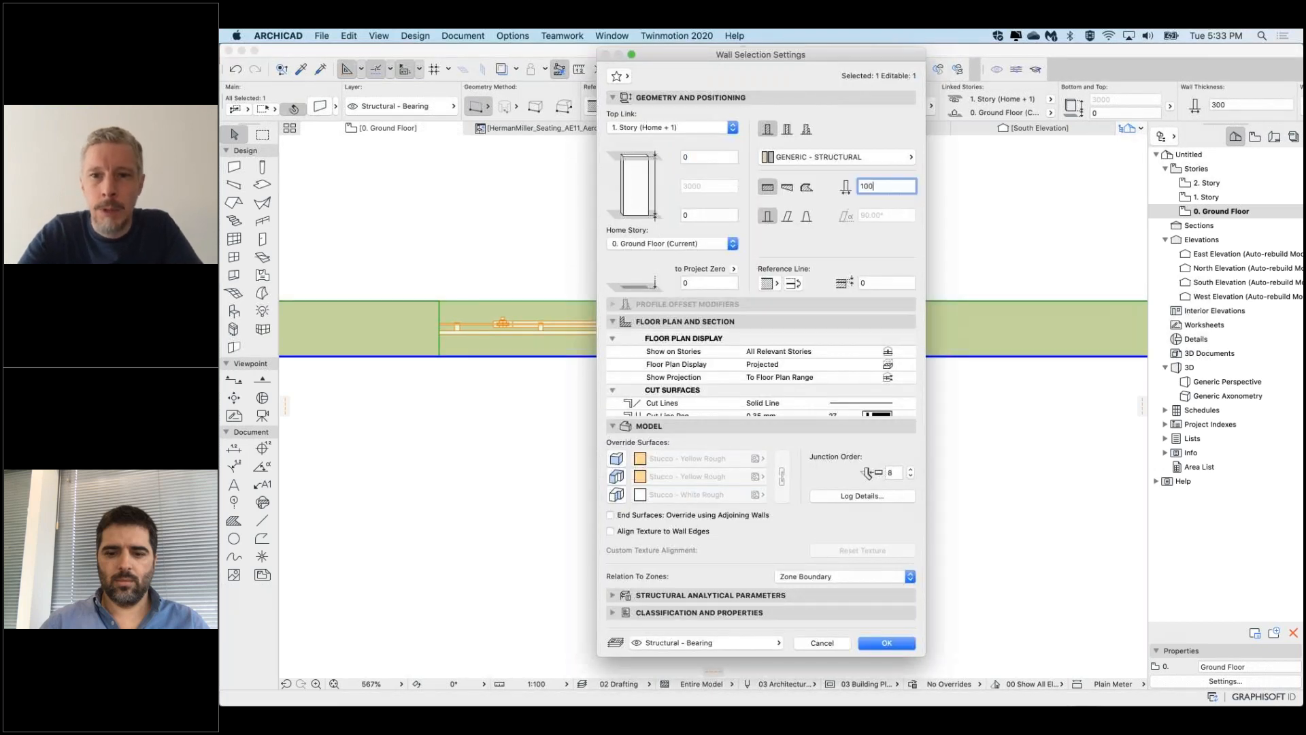
pyautogui.press('Return')
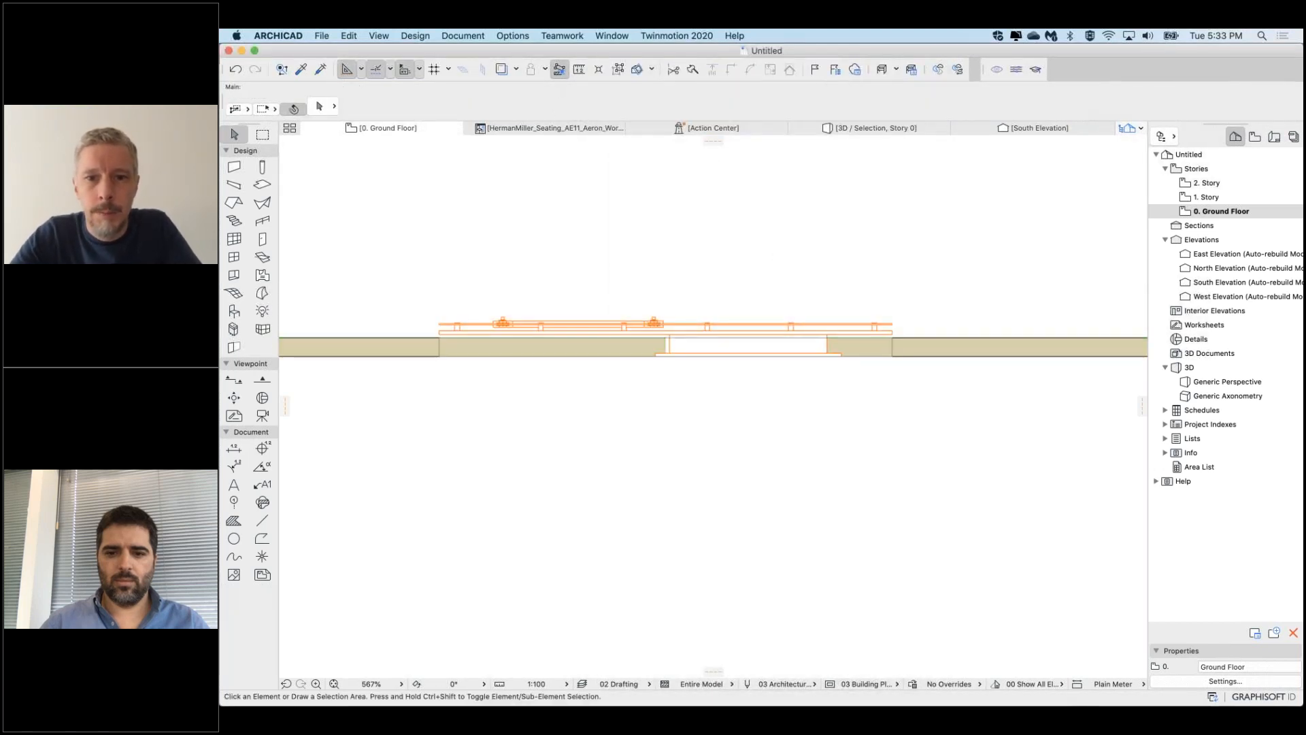
# Select the barn door and measure the thickness of its casing at the wall face
pyautogui.scroll(5, 847, 299)
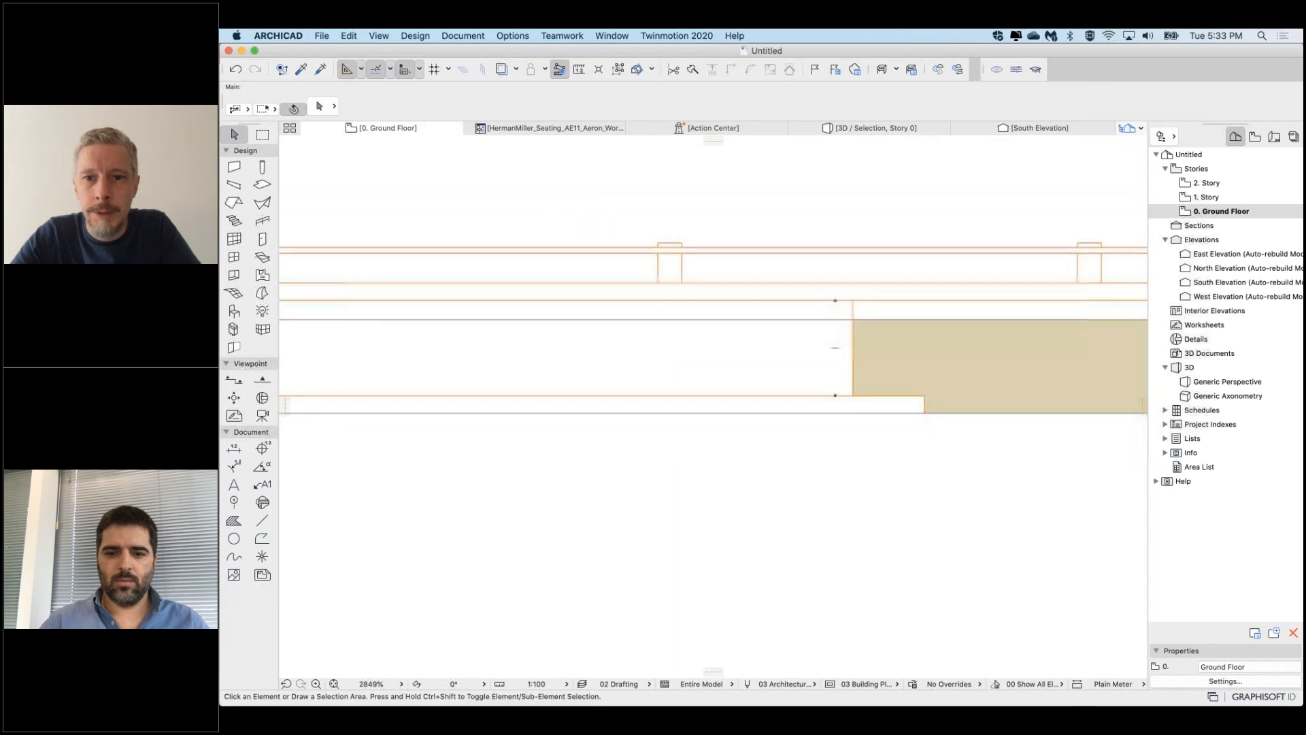
pyautogui.click(849, 298)
pyautogui.hscroll(1, 849, 298)
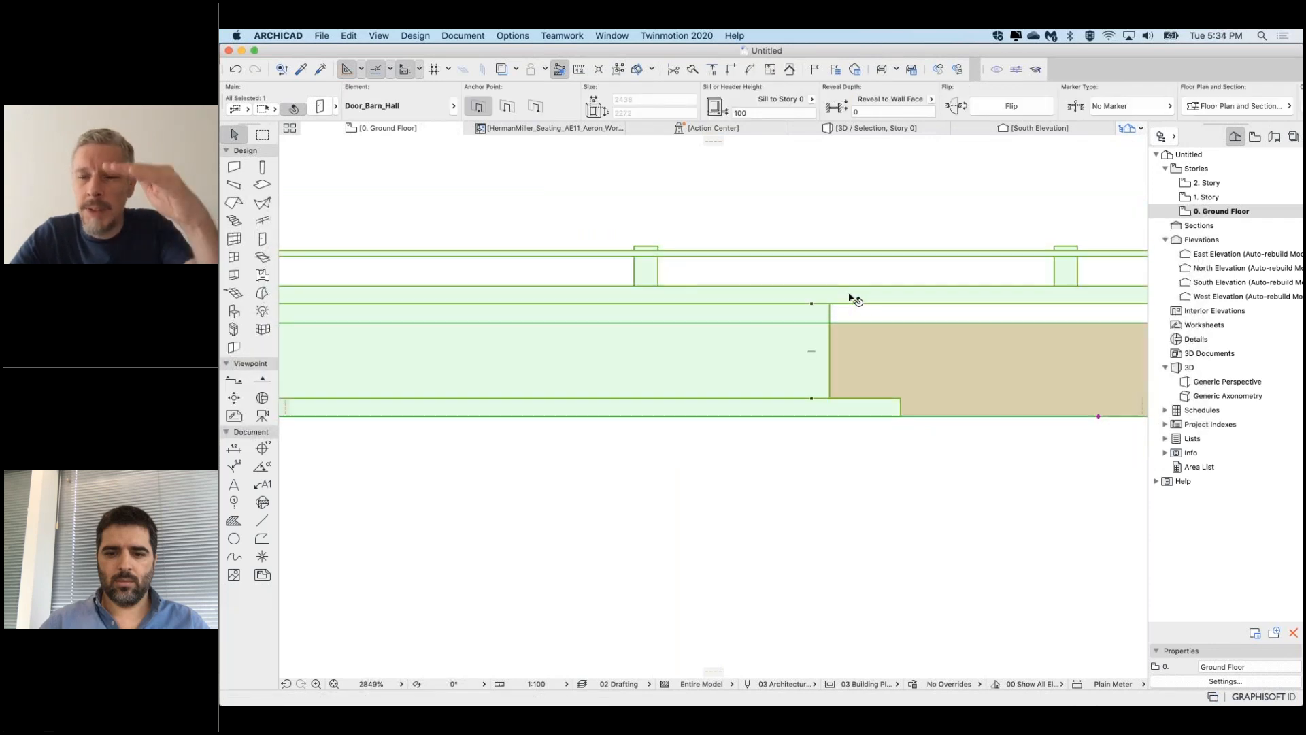
pyautogui.hscroll(4, 851, 297)
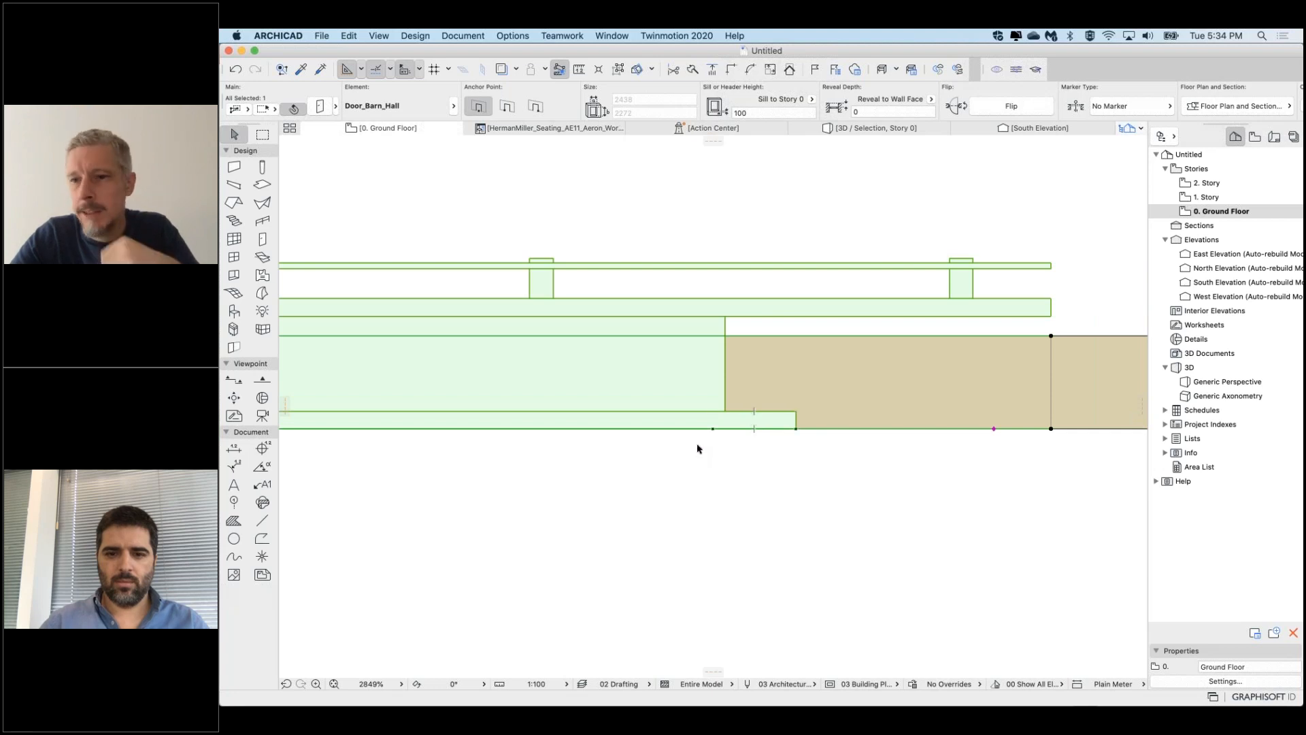
pyautogui.hscroll(1, 737, 447)
pyautogui.press('m')
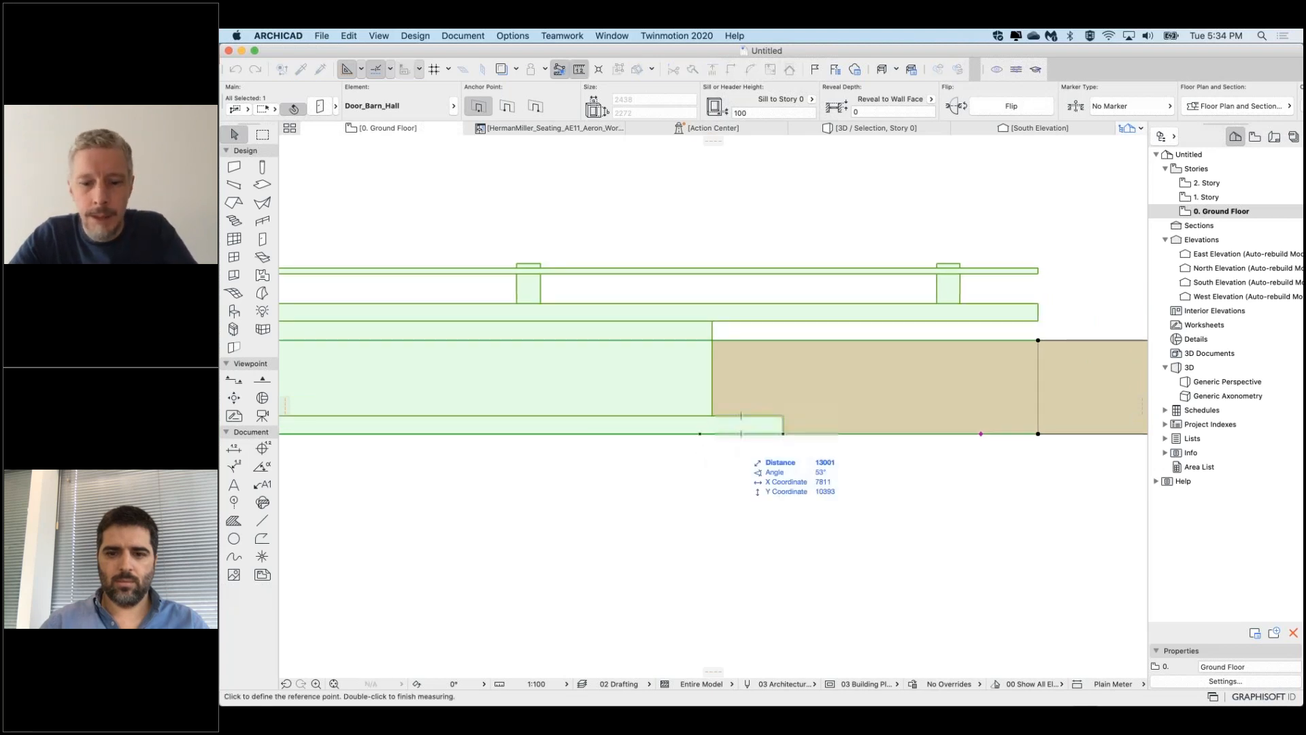
pyautogui.click(754, 415)
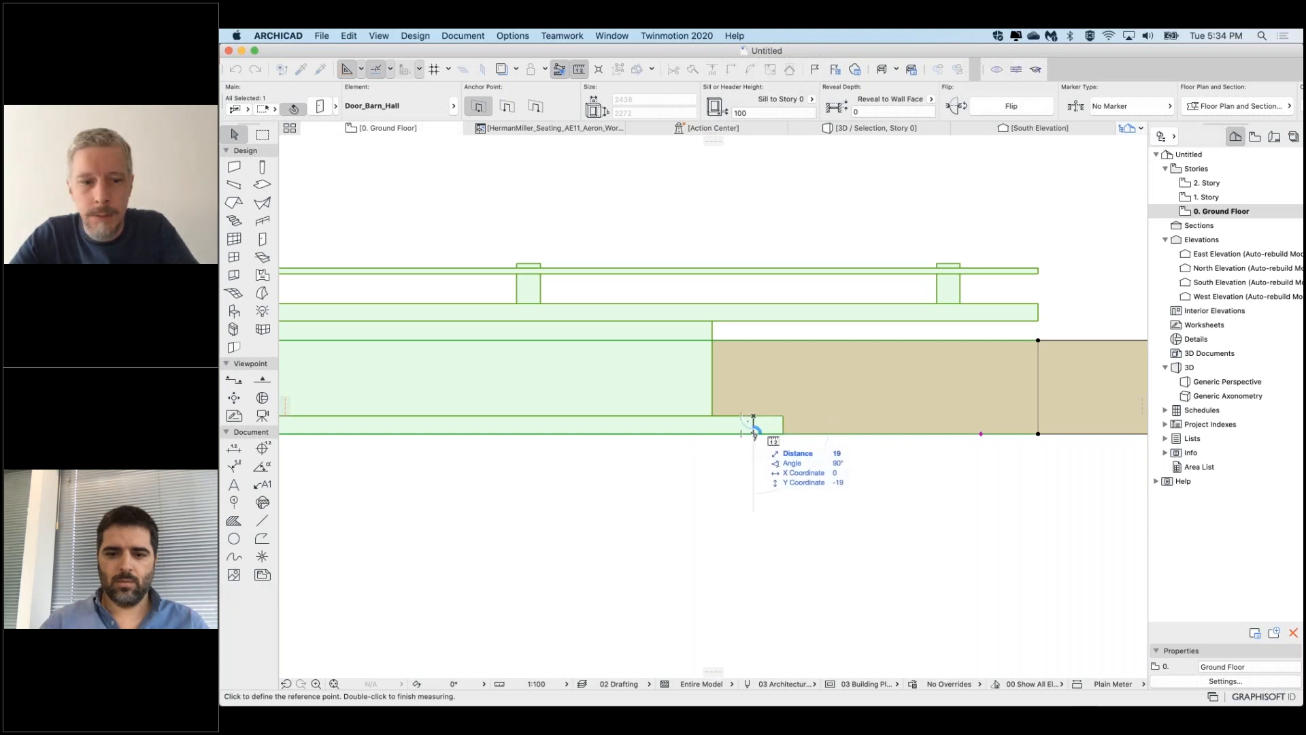
pyautogui.press('Escape')
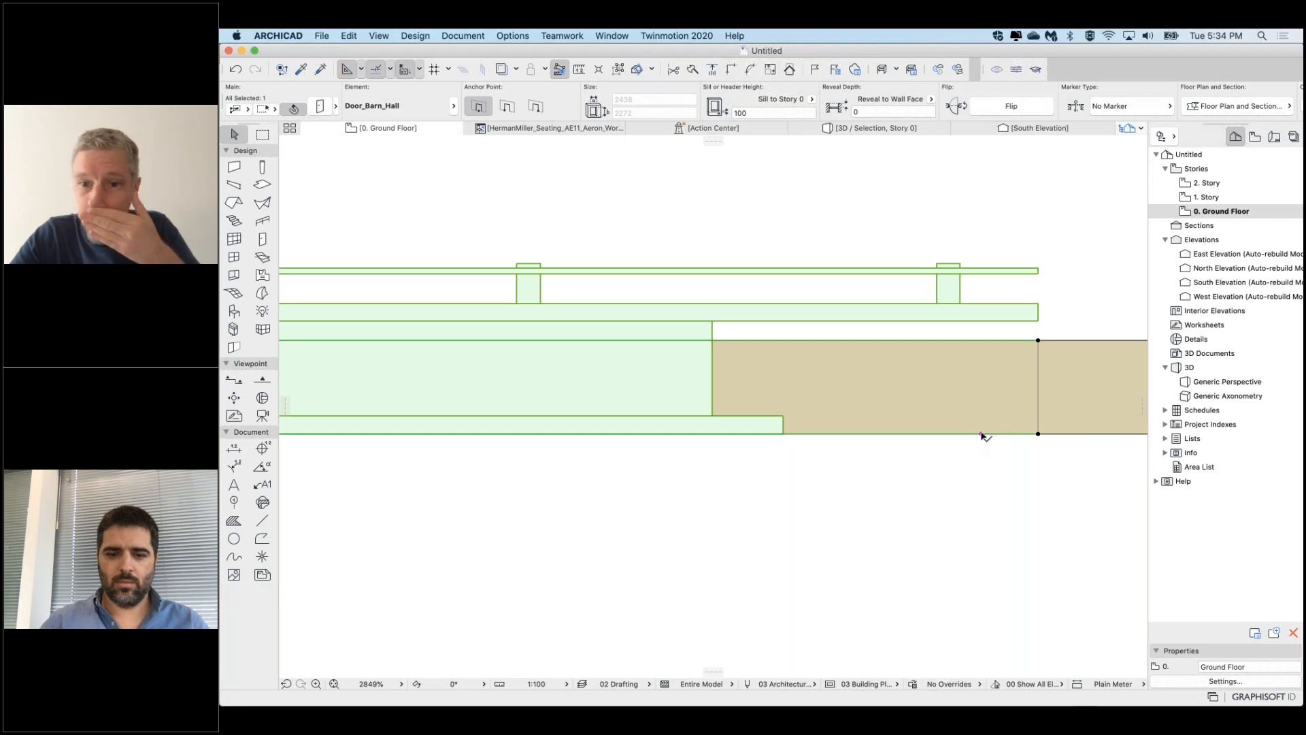
# Try shifting the barn door across the wall to reveal depths of -70 and 105
pyautogui.click(981, 434)
pyautogui.click(981, 499)
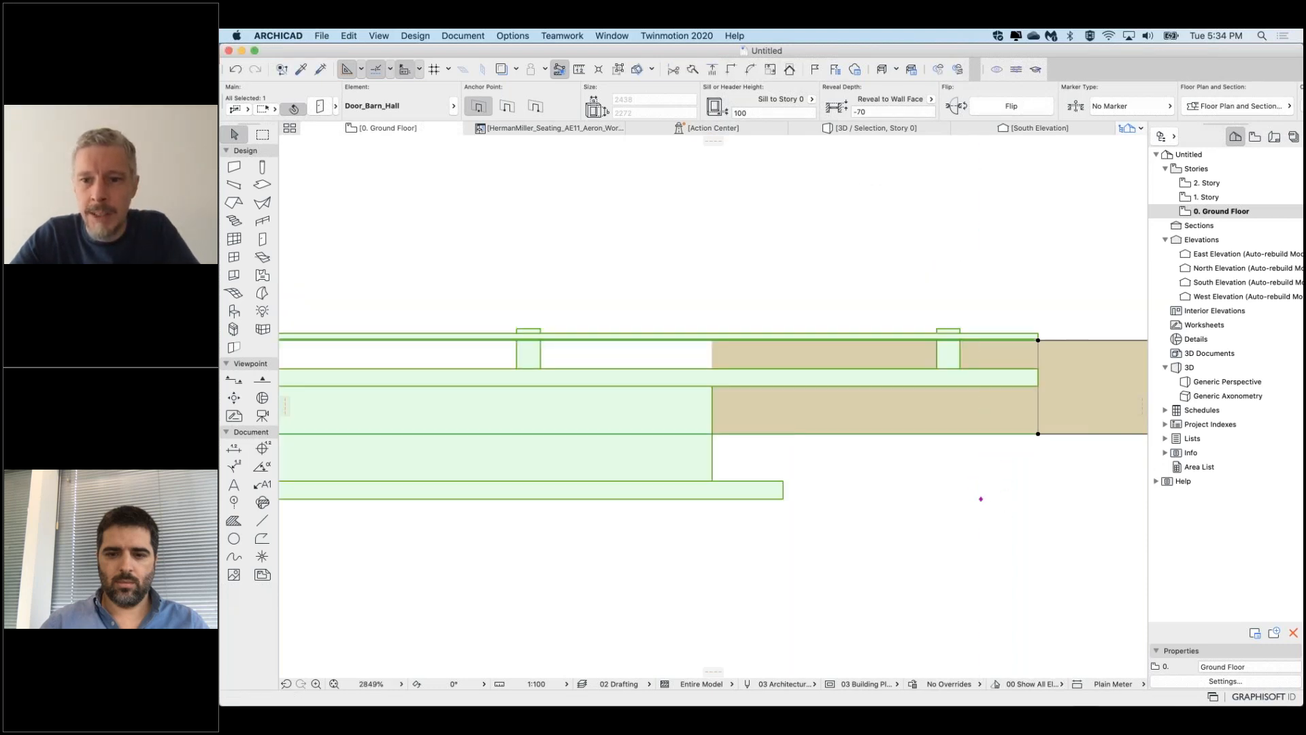
pyautogui.click(981, 501)
pyautogui.click(982, 335)
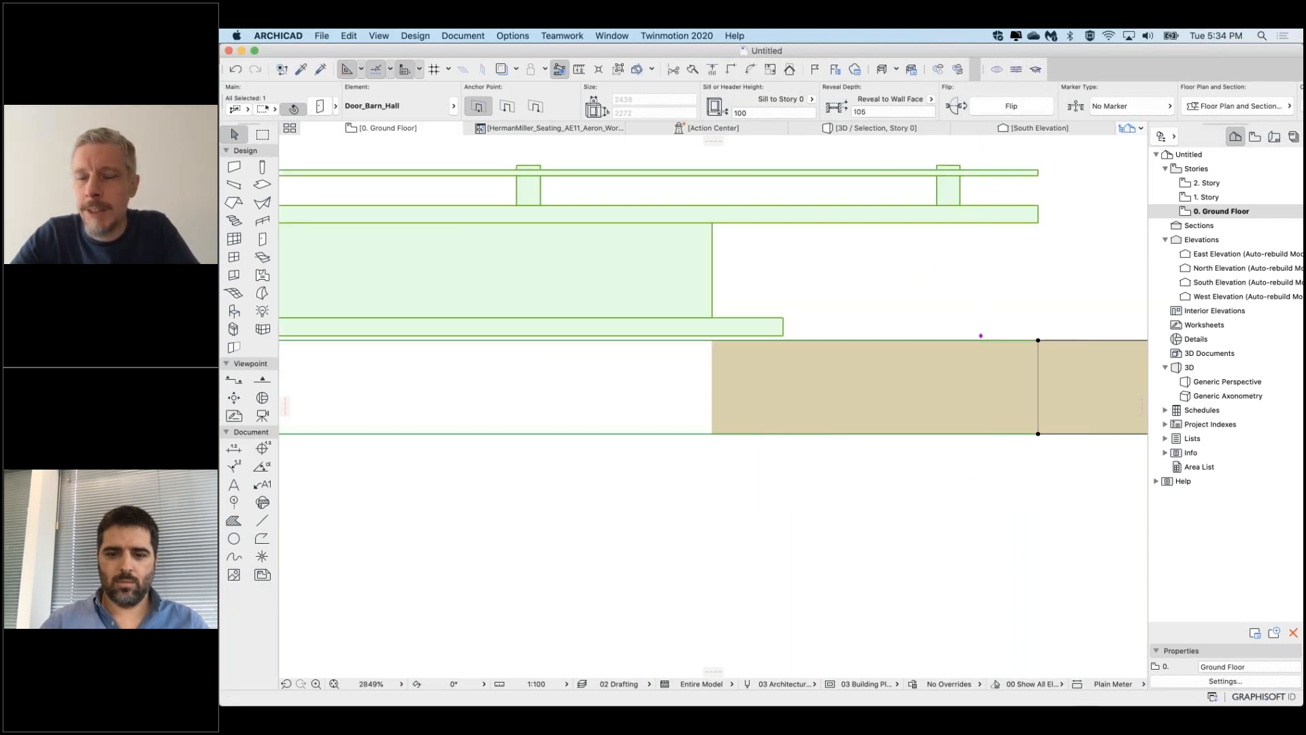
# Shift the barn door across the wall to a reveal depth of -20 and deselect it
pyautogui.click(981, 434)
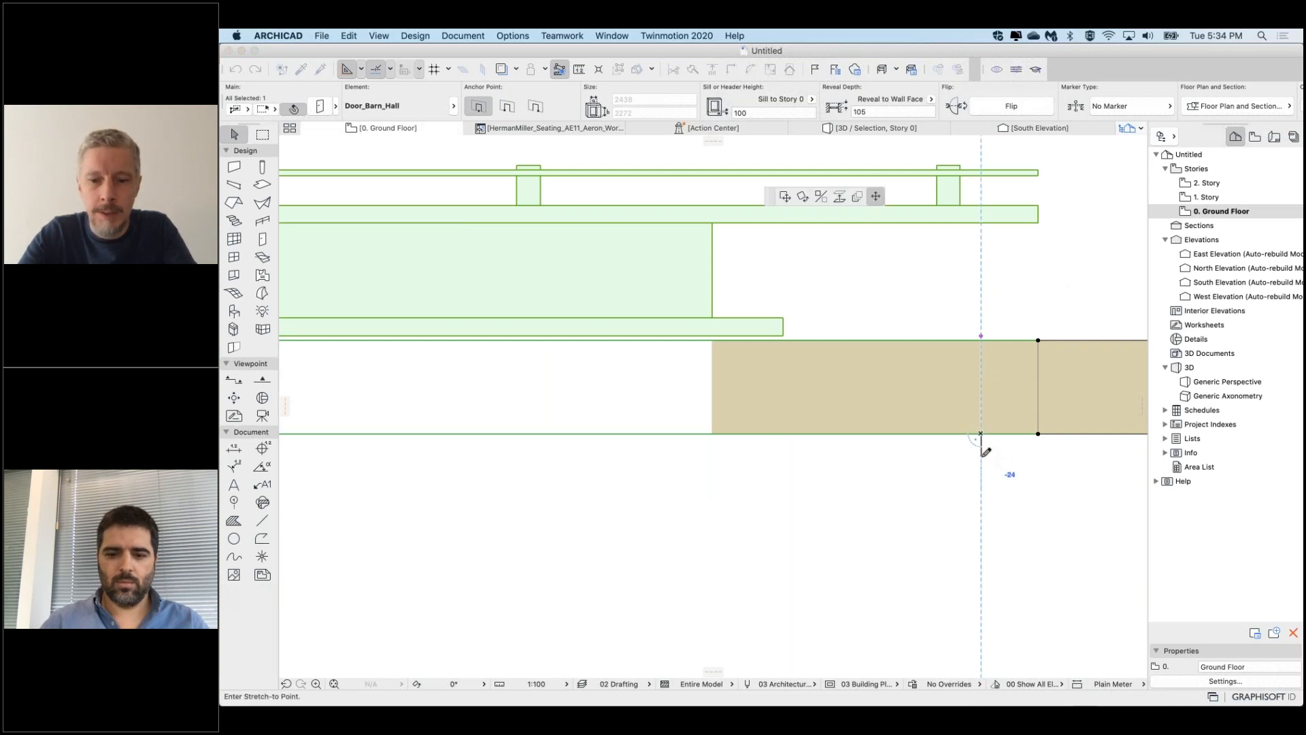
pyautogui.click(684, 441)
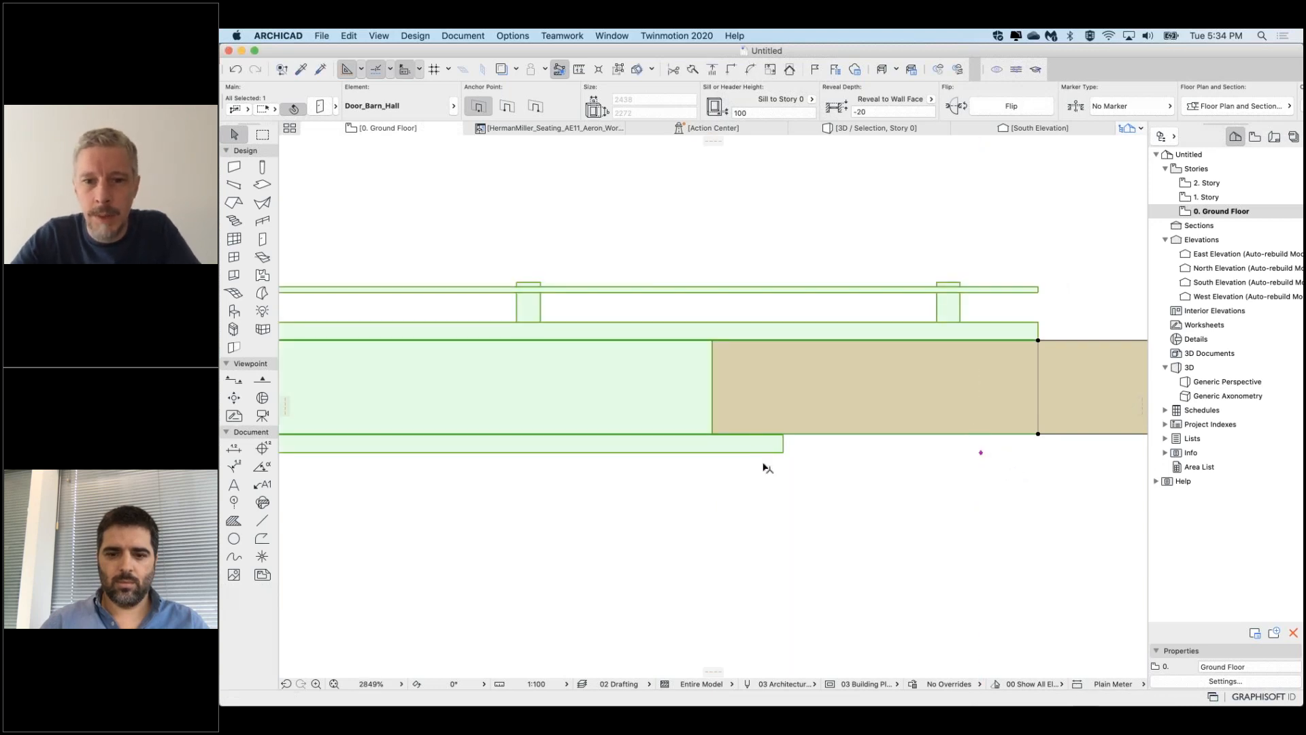
pyautogui.click(747, 477)
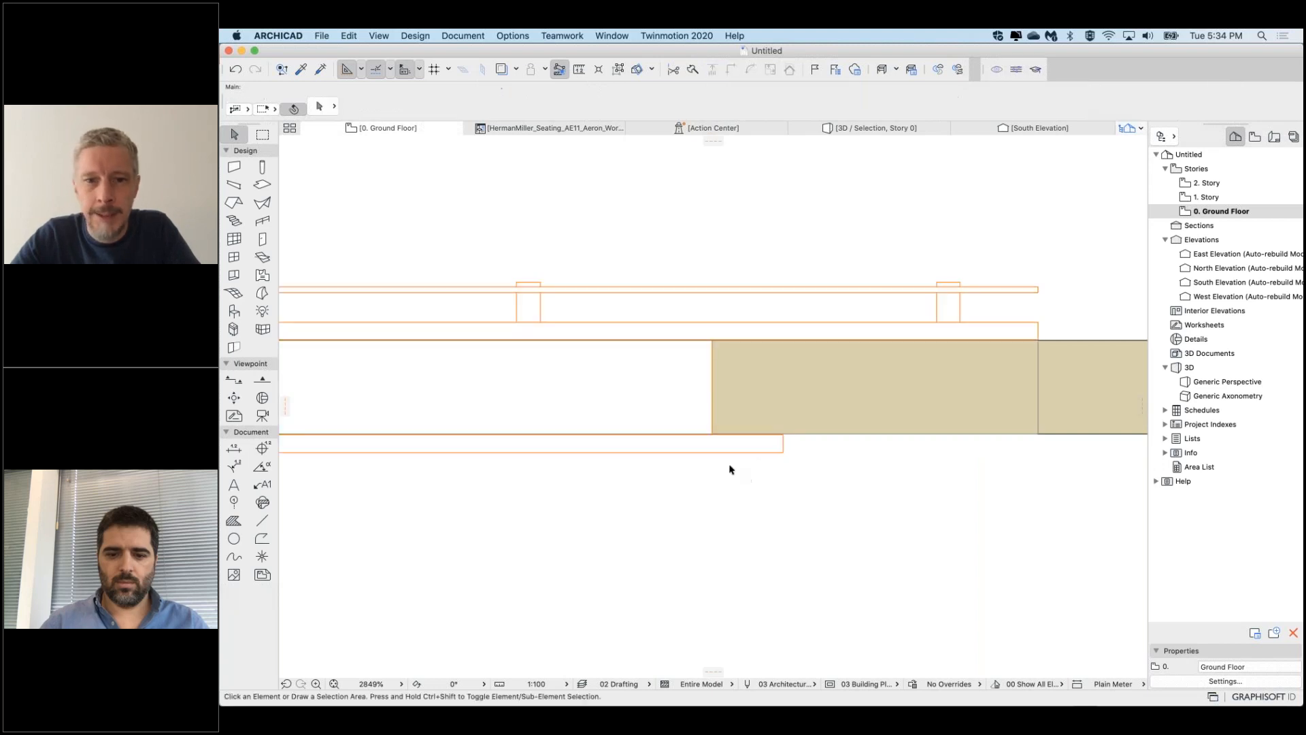
# Select the wall containing the barn door and show only it in the 3D view
pyautogui.scroll(-4, 691, 402)
pyautogui.scroll(-3, 687, 401)
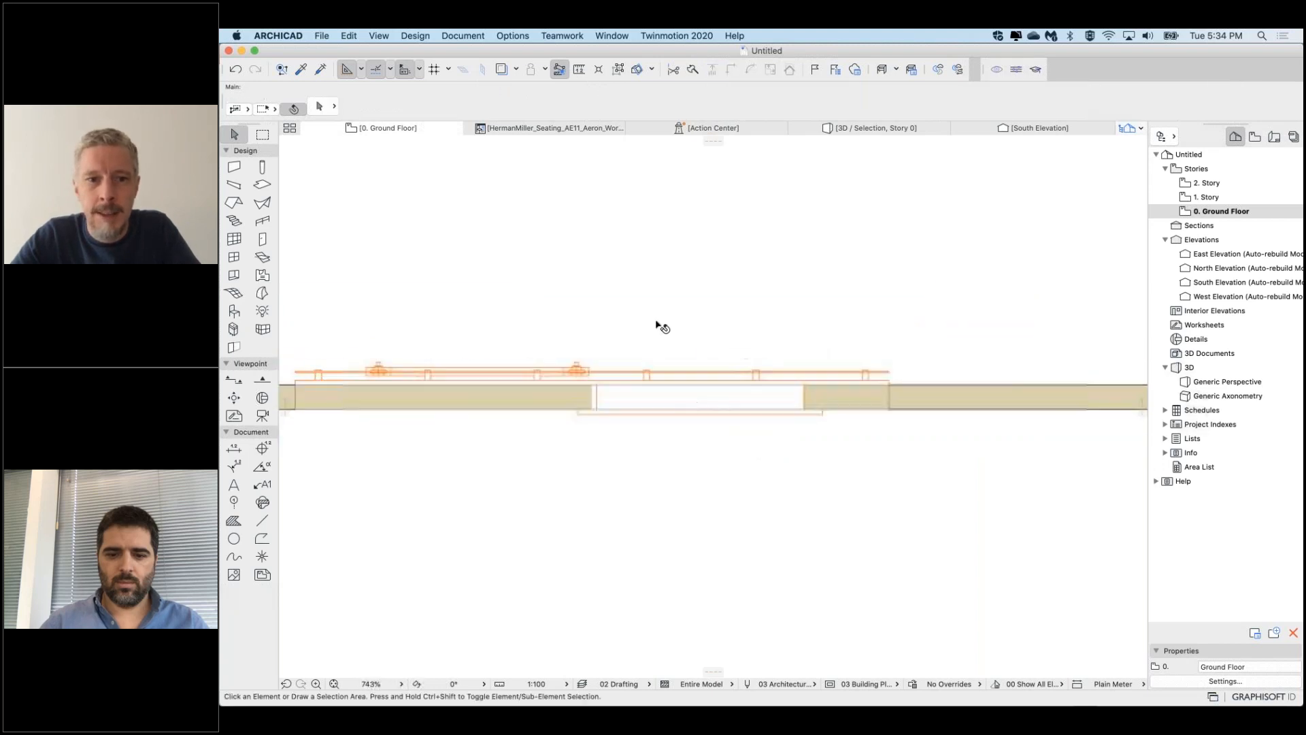
pyautogui.scroll(-6, 631, 422)
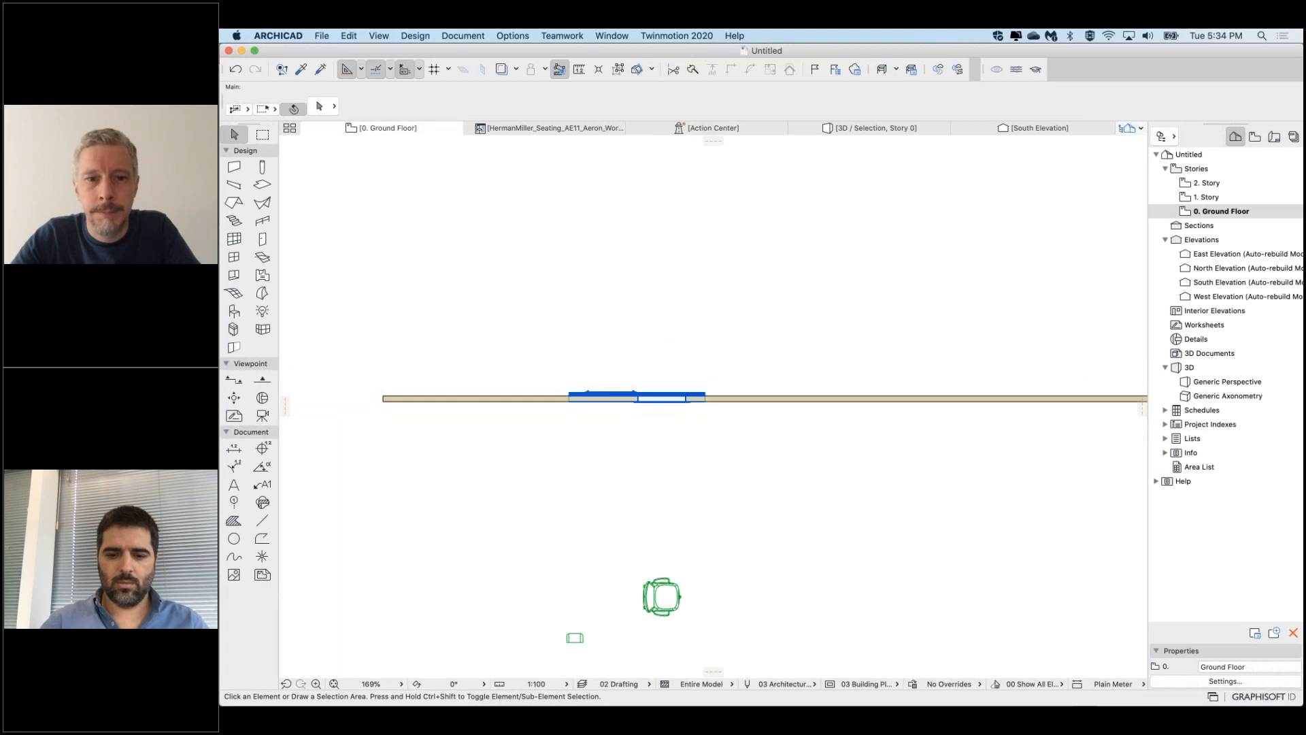
pyautogui.click(736, 402)
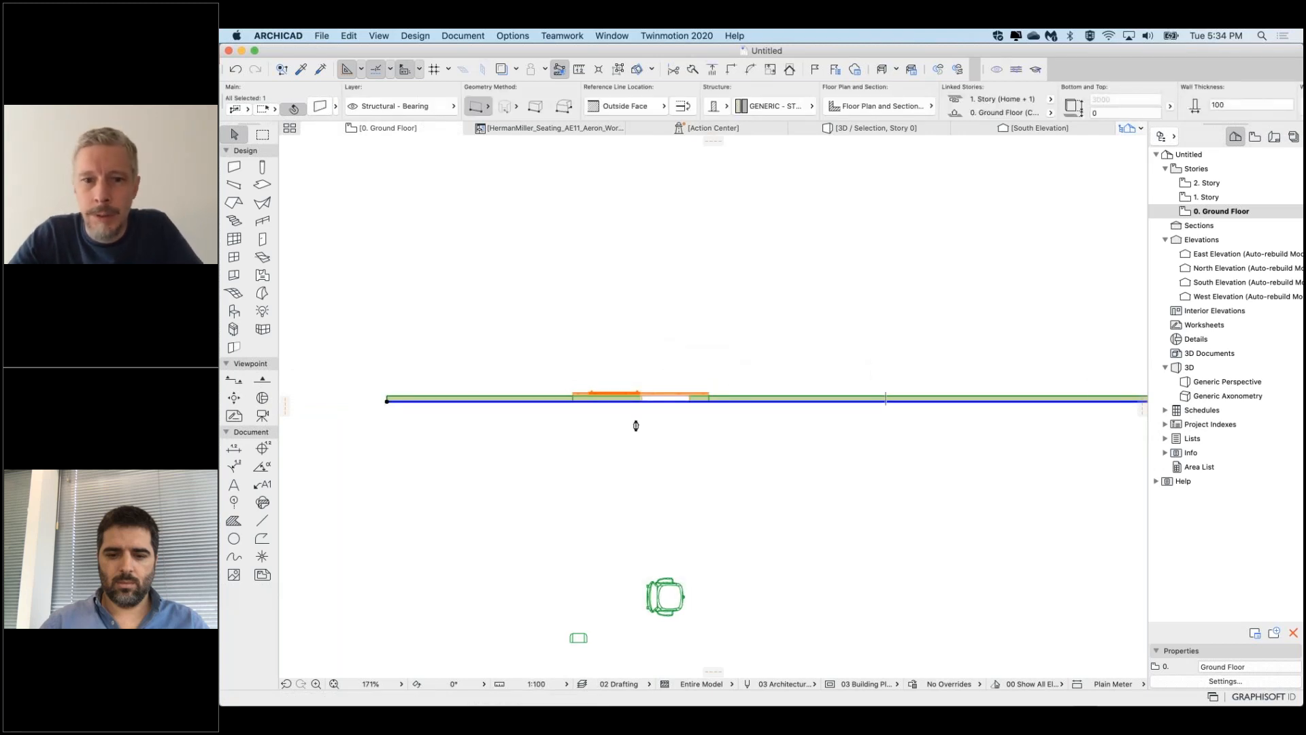
pyautogui.press('F5')
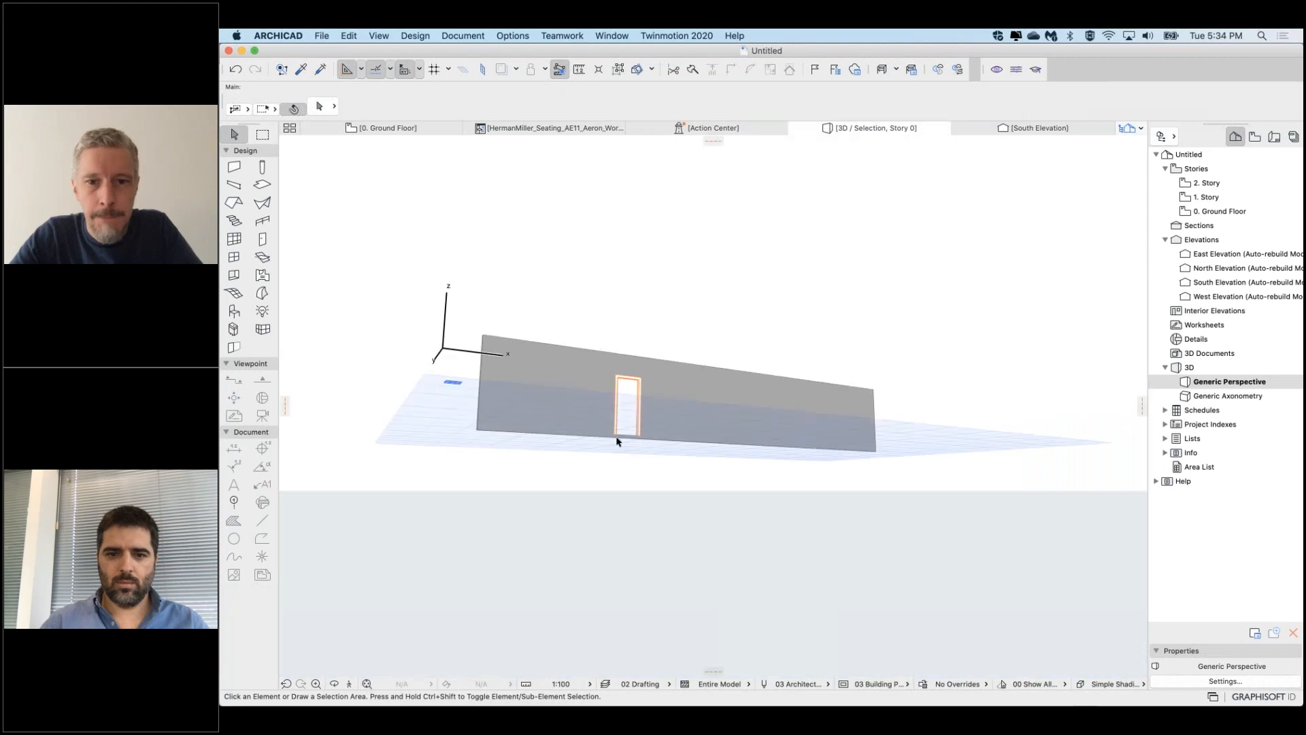
# Examine the barn door from both sides of the wall in 3D, including its frame, sliding rail and panel
pyautogui.scroll(10, 618, 441)
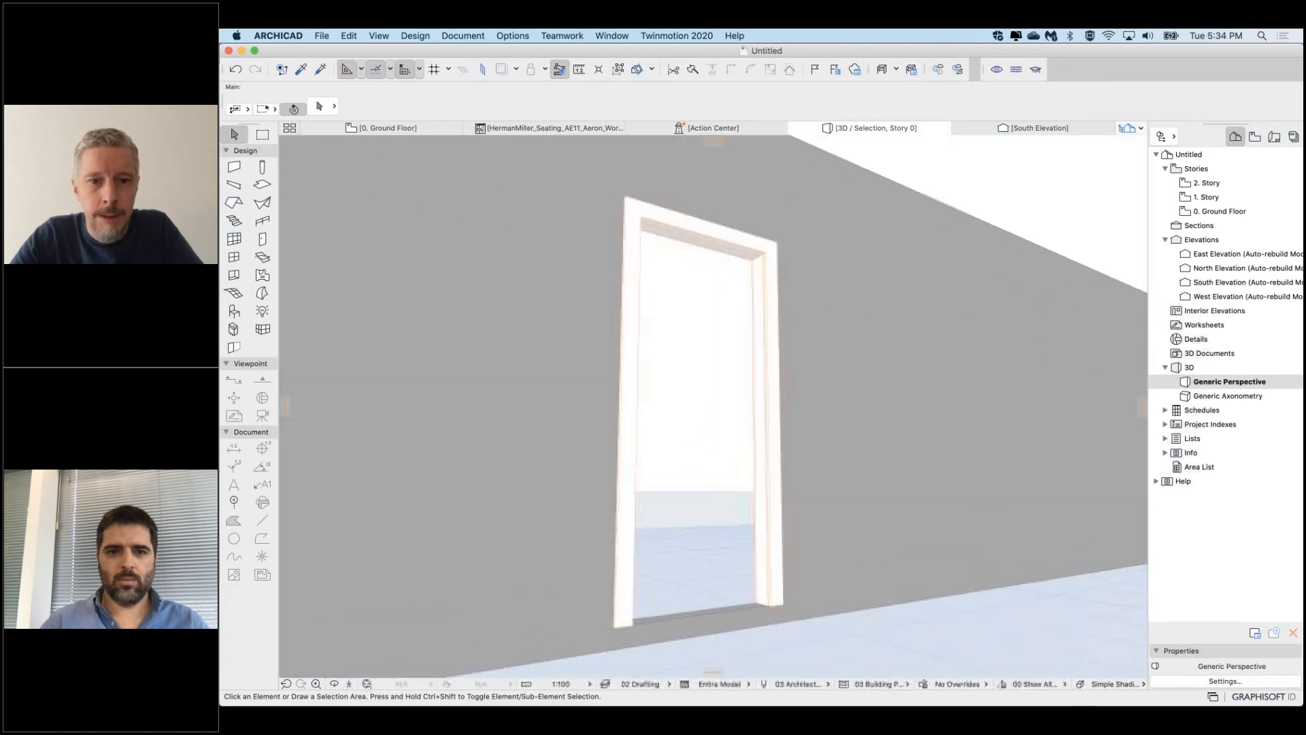
pyautogui.scroll(-10, 636, 411)
pyautogui.keyDown('shift'); pyautogui.moveTo(636, 411); pyautogui.dragTo(626, 549, button='middle'); pyautogui.keyUp('shift')
pyautogui.click(633, 544)
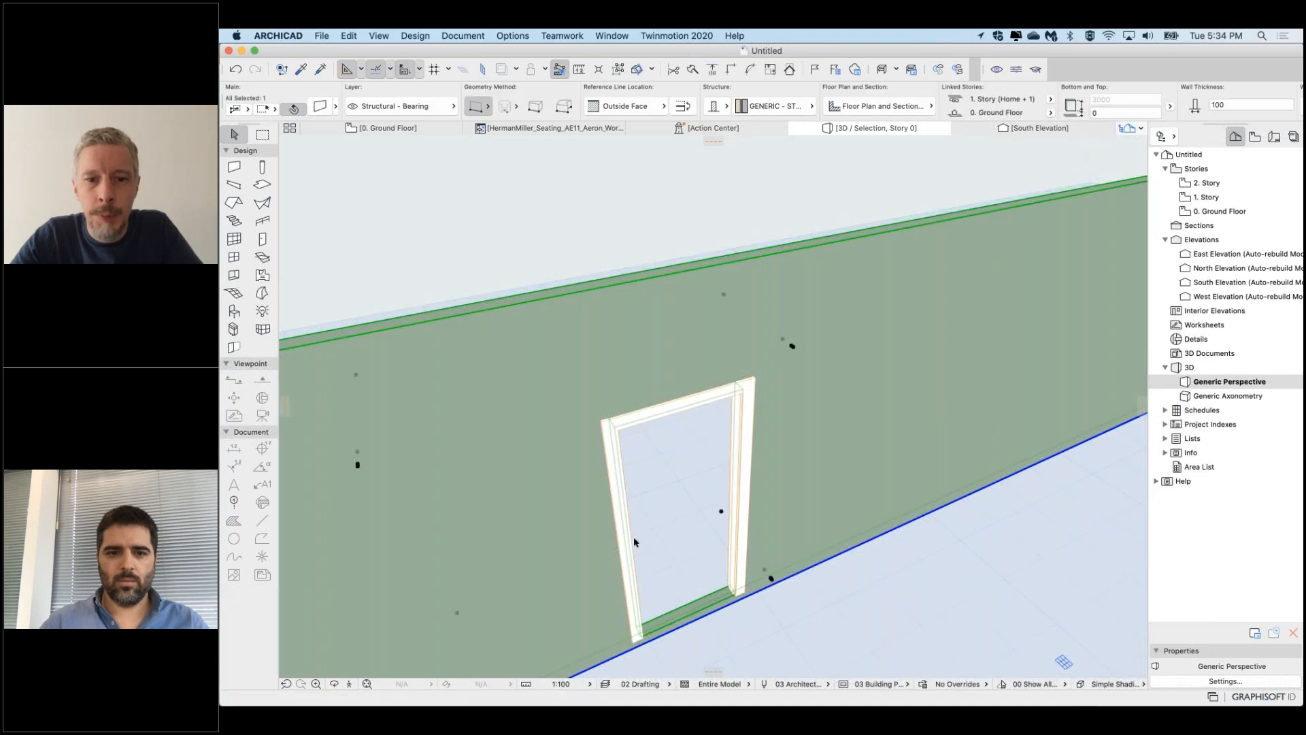
pyautogui.press('Escape')
pyautogui.scroll(10, 706, 487)
pyautogui.moveTo(714, 408)
pyautogui.keyDown('shift'); pyautogui.mouseDown(button='middle')
pyautogui.moveTo(687, 418)
pyautogui.moveTo(711, 408)
pyautogui.mouseUp(button='middle'); pyautogui.keyUp('shift')
pyautogui.keyDown('shift'); pyautogui.moveTo(1106, 640); pyautogui.dragTo(861, 663, button='middle'); pyautogui.keyUp('shift')
pyautogui.scroll(5, 893, 402)
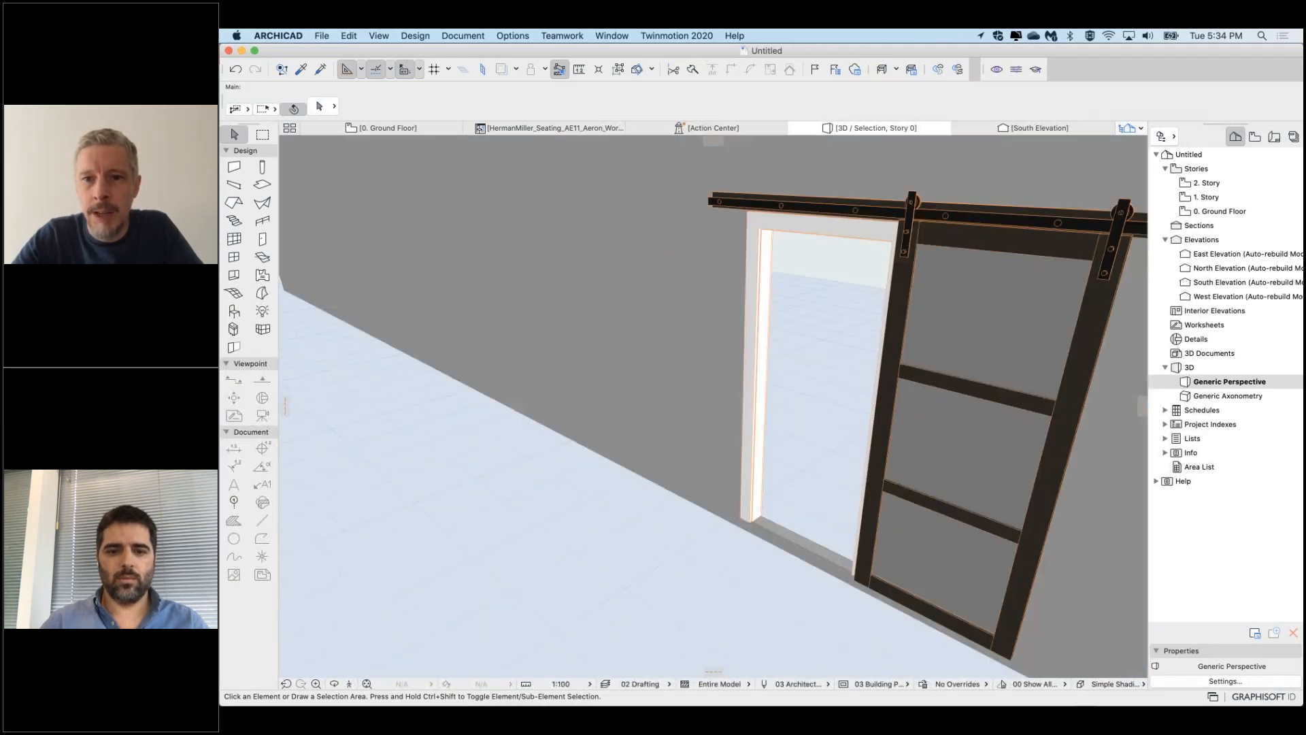
pyautogui.keyDown('shift'); pyautogui.moveTo(885, 225); pyautogui.dragTo(927, 193, button='middle'); pyautogui.keyUp('shift')
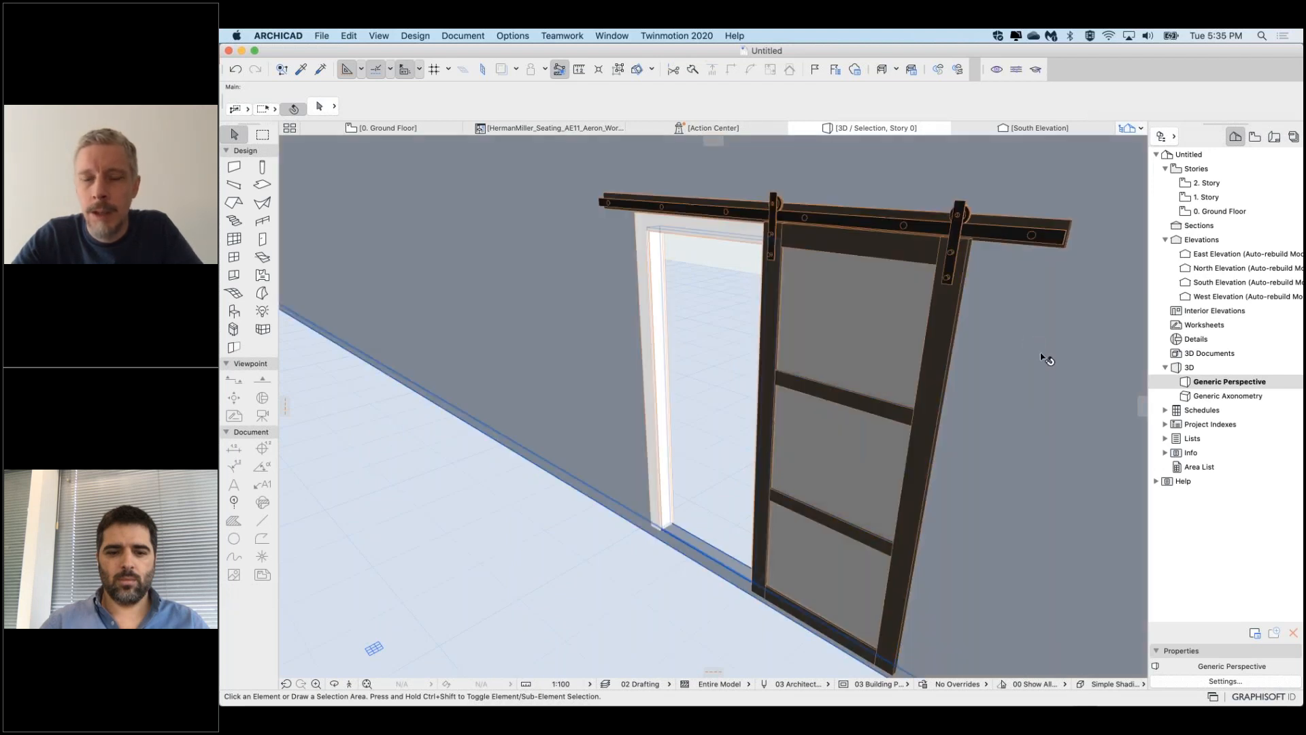
pyautogui.keyDown('shift'); pyautogui.moveTo(1046, 359); pyautogui.dragTo(980, 364, button='middle'); pyautogui.keyUp('shift')
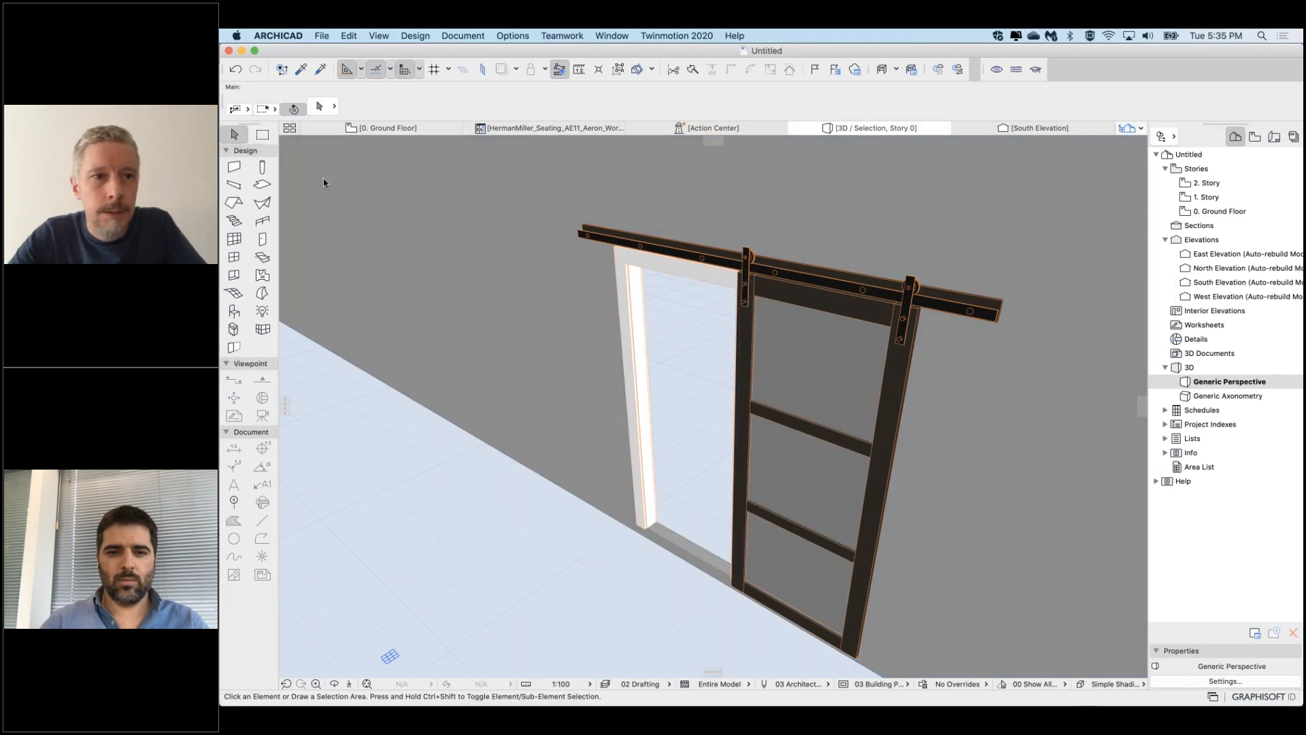
# Open the selection settings of the barn door in the 3D view and expand its parts visibility by category
pyautogui.click(767, 407)
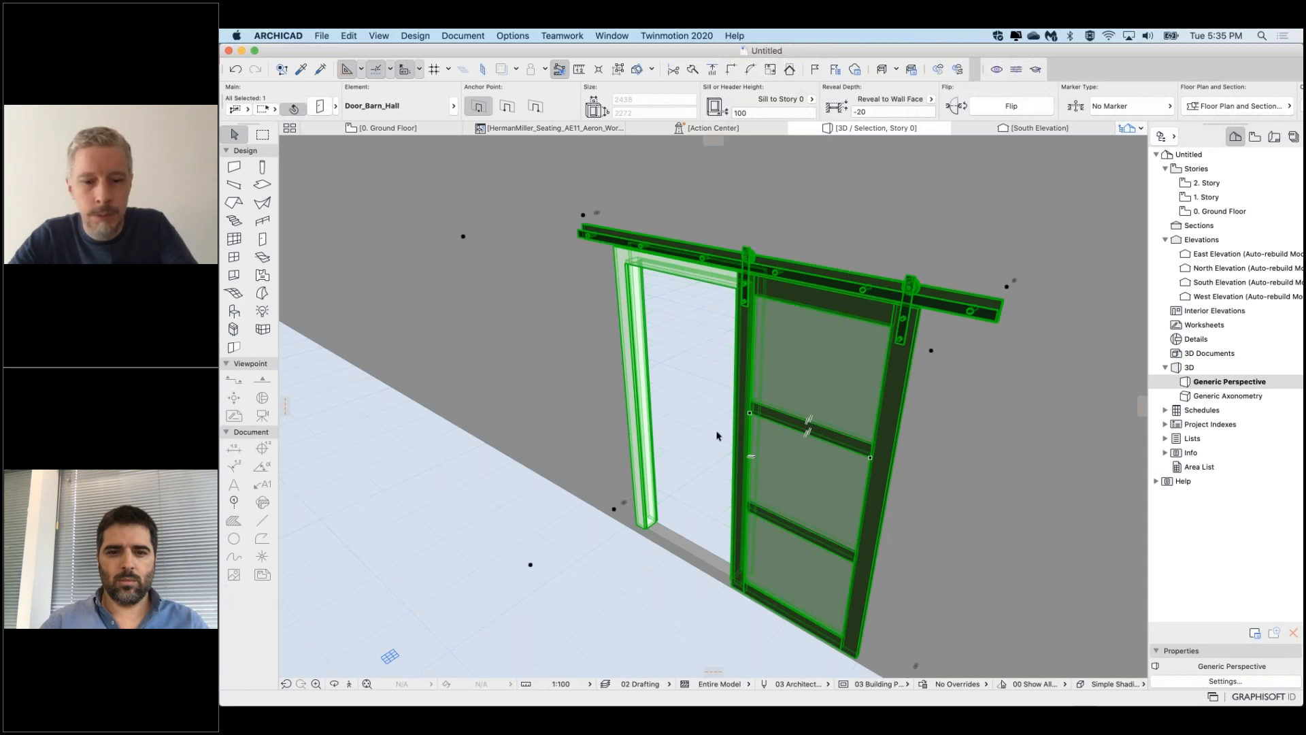
pyautogui.press('super+t')
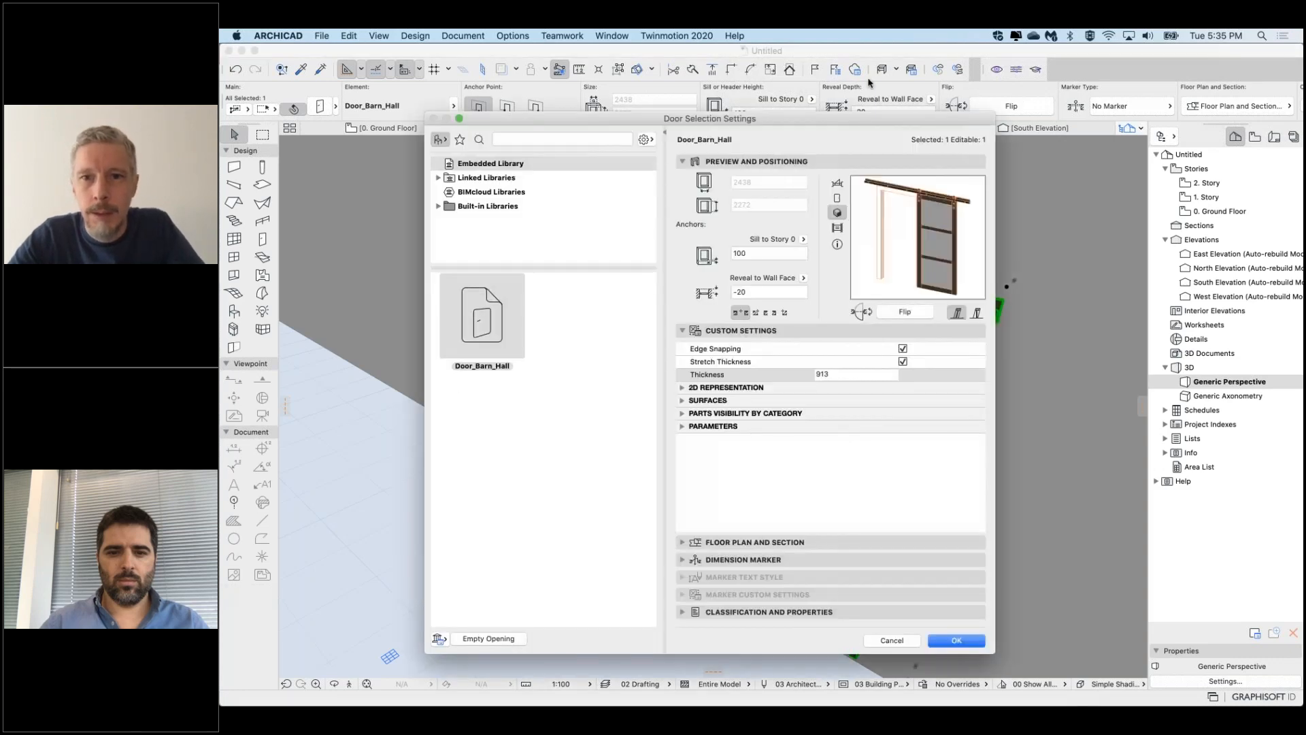
pyautogui.moveTo(855, 121); pyautogui.dragTo(607, 141)
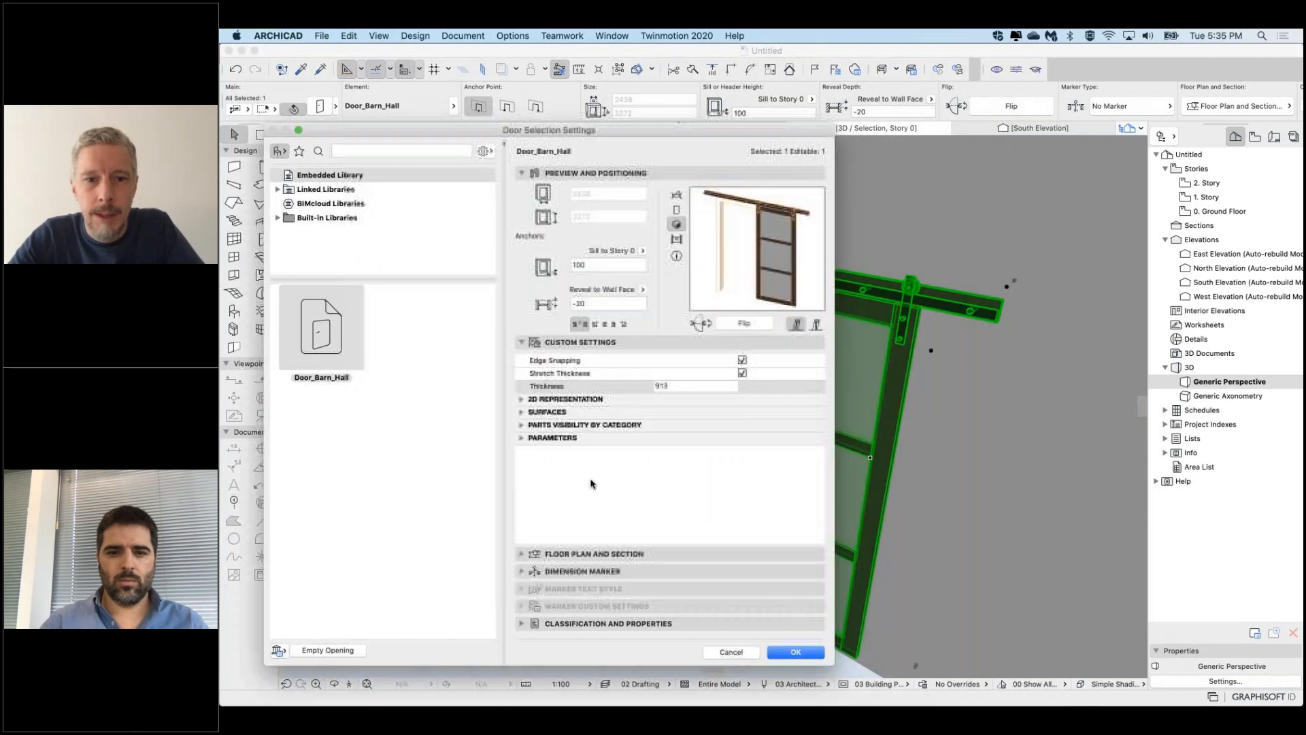
pyautogui.click(528, 427)
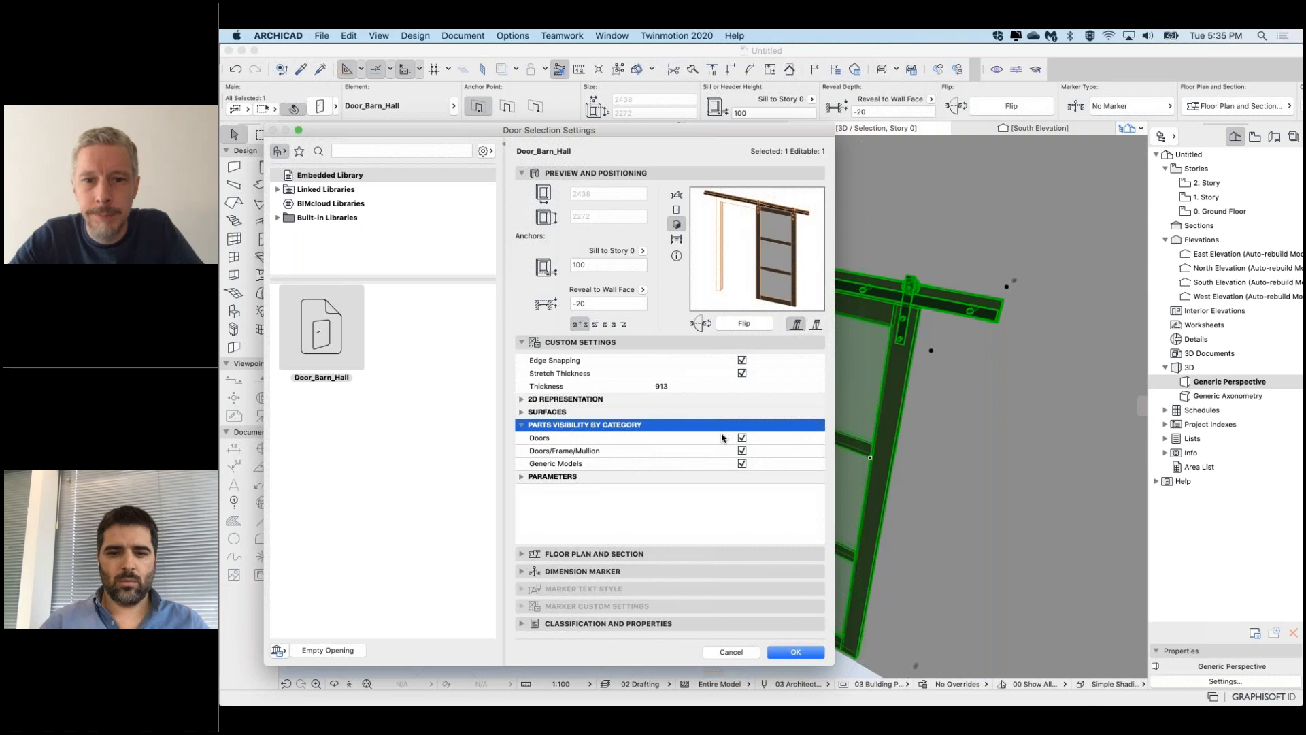
# Preview the barn door with the Doors, Doors/Frame/Mullion and Generic Models categories hidden one at a time, restoring each
pyautogui.click(753, 439)
pyautogui.click(743, 438)
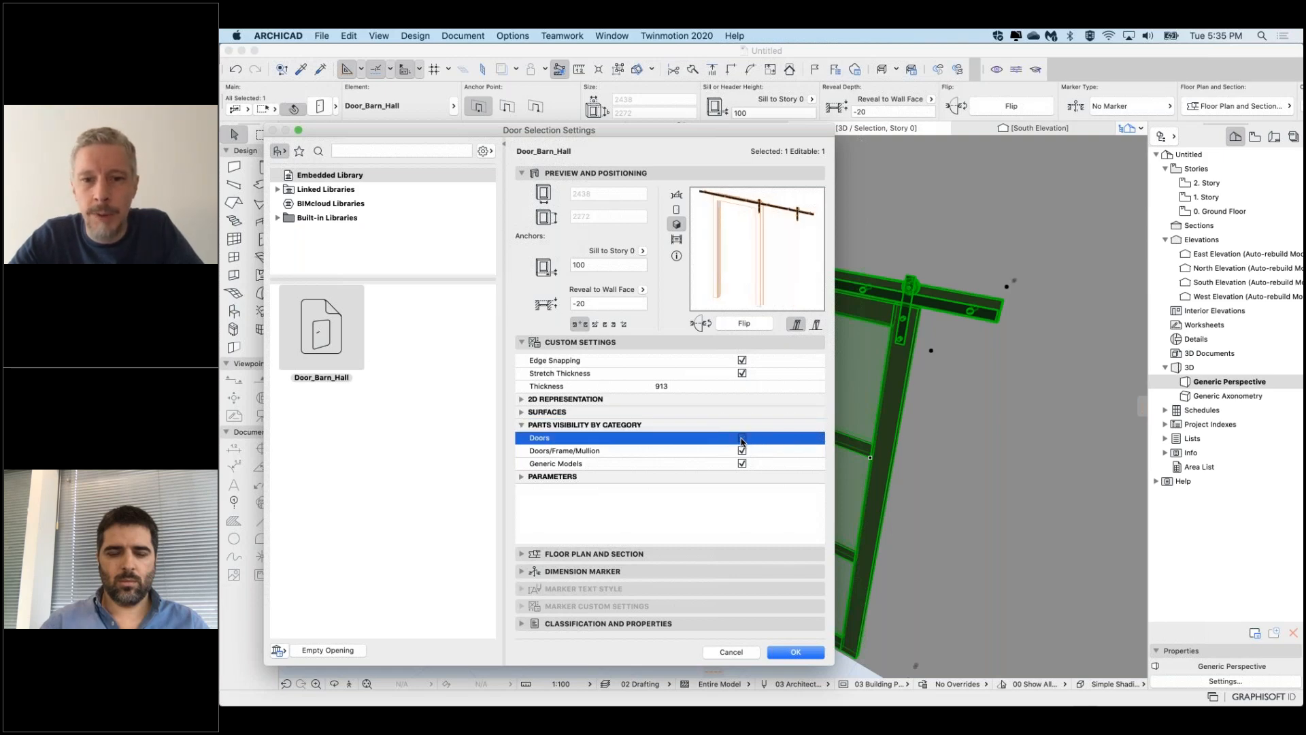
pyautogui.click(742, 450)
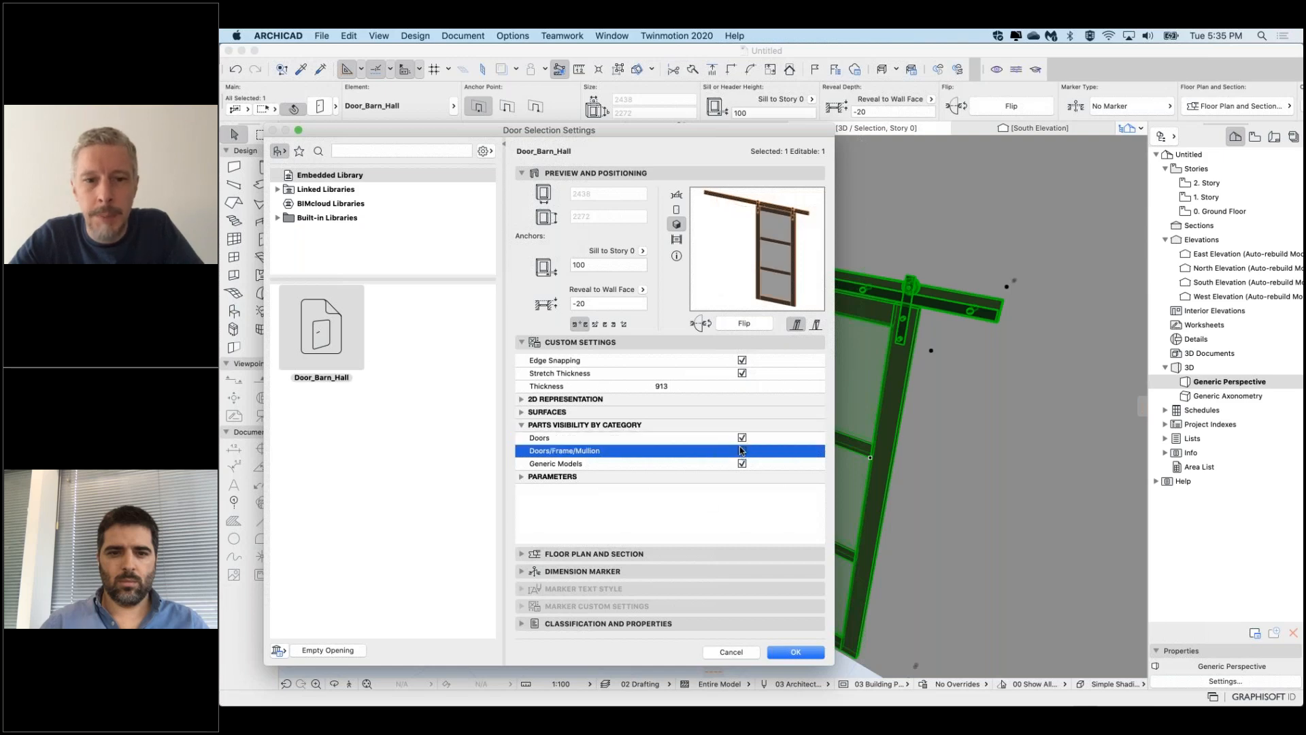
pyautogui.click(742, 451)
pyautogui.click(564, 463)
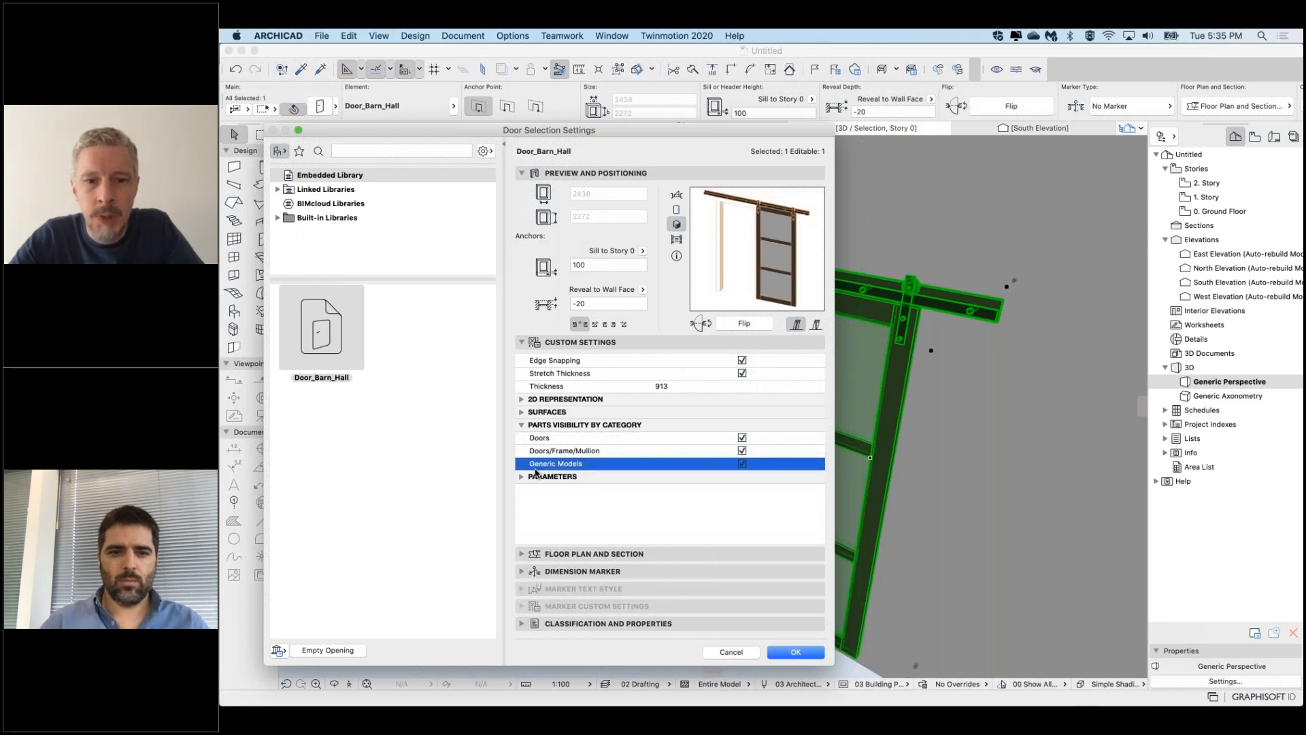
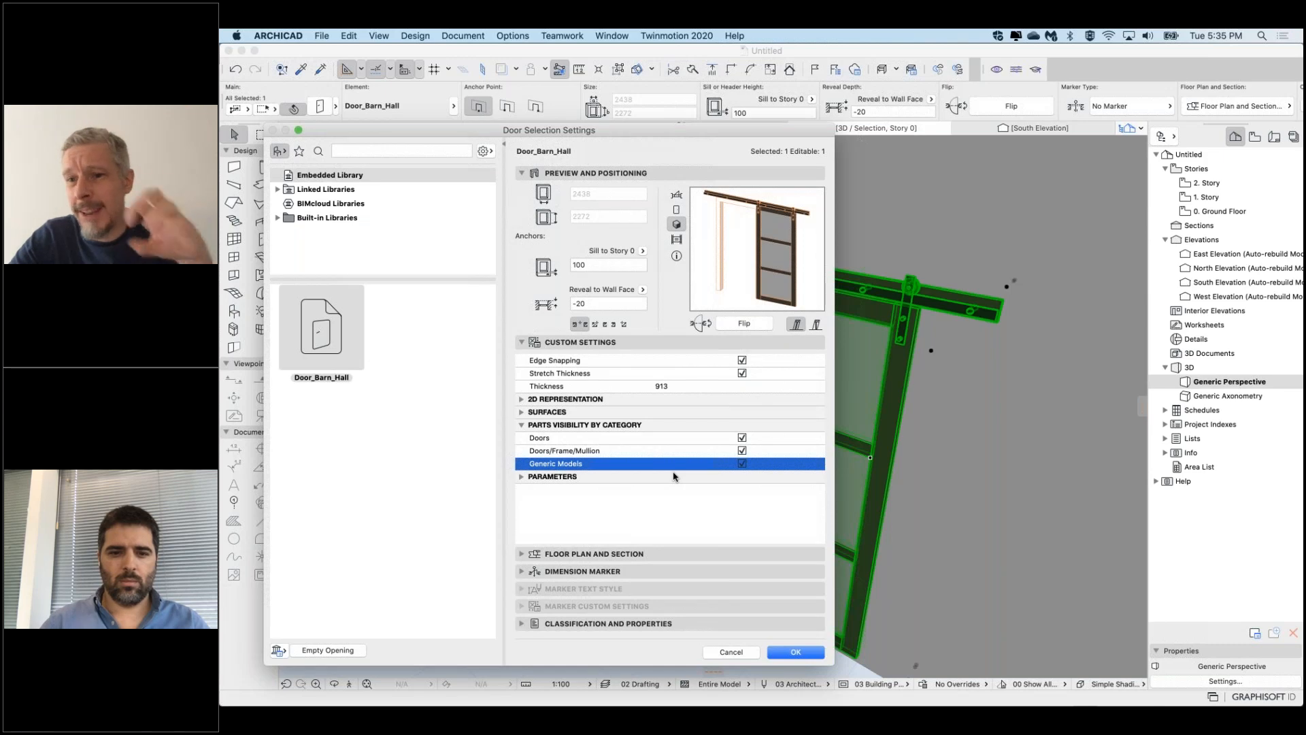
pyautogui.click(743, 465)
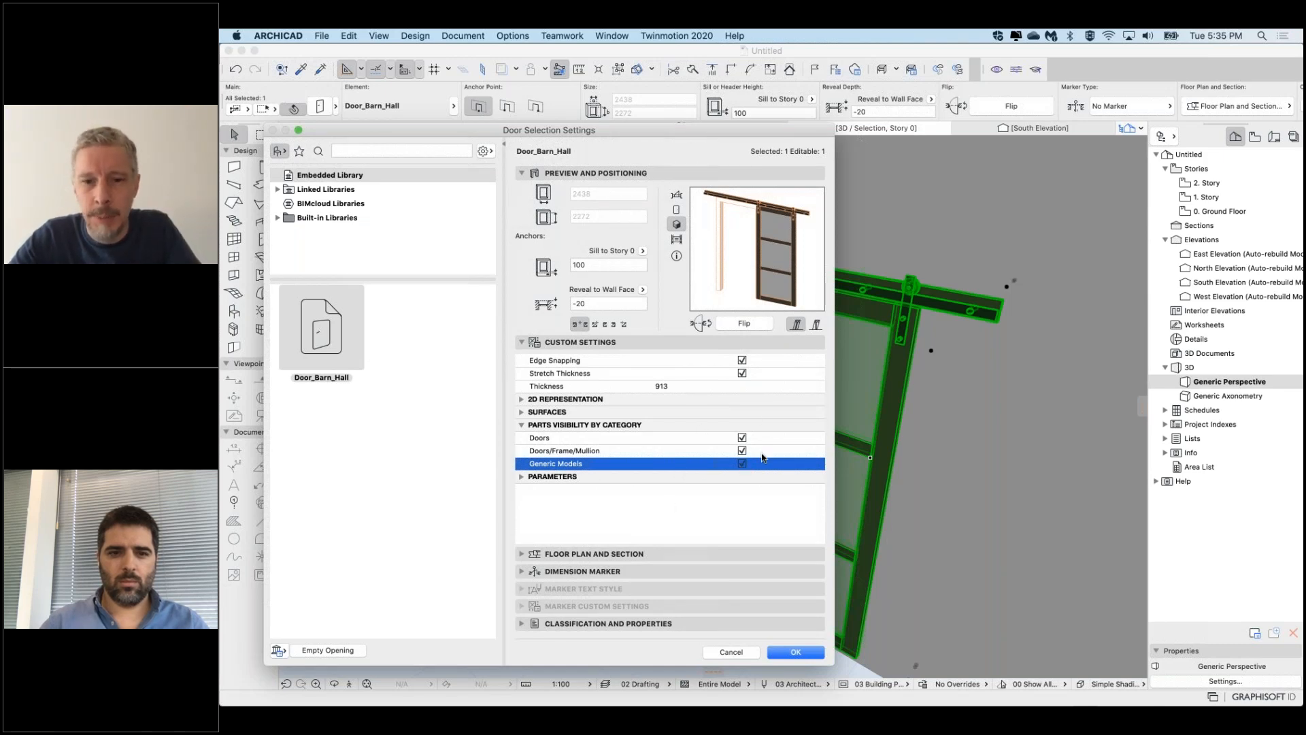
pyautogui.click(742, 466)
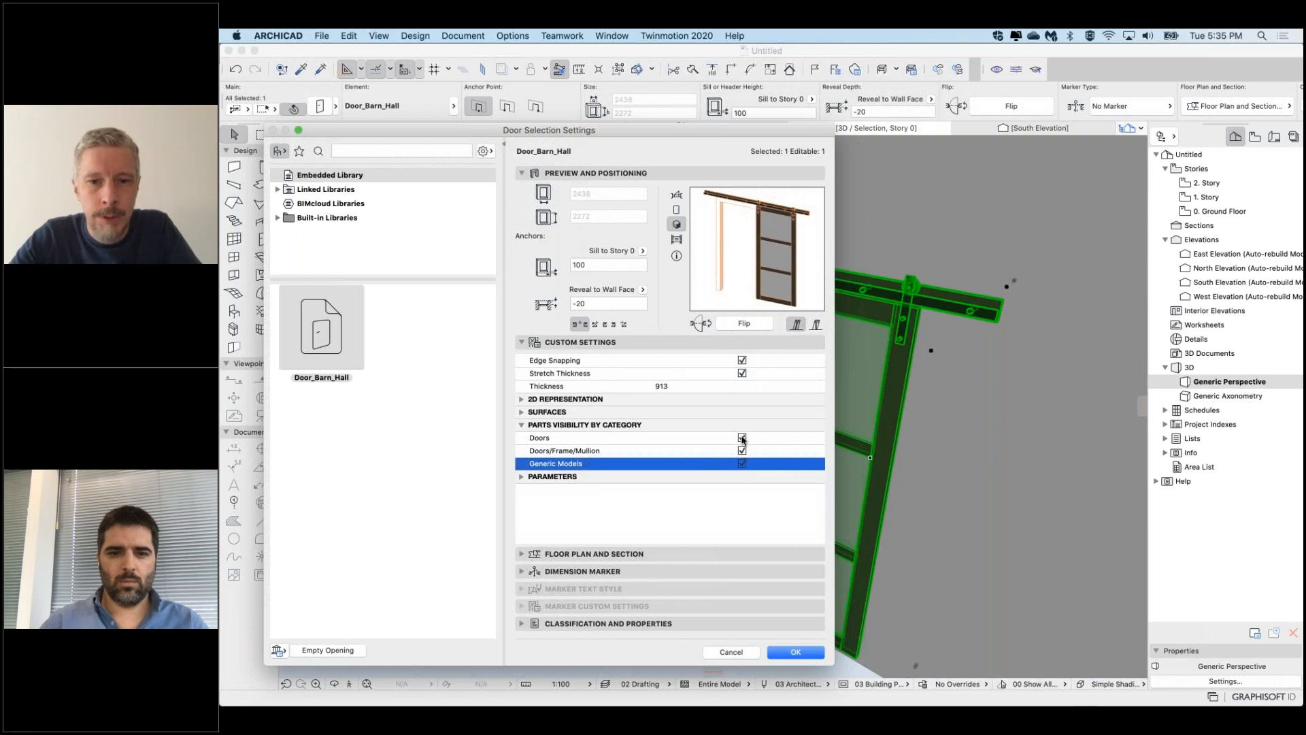
# Hide the Doors category of the barn door and apply it to the placed door in 3D
pyautogui.click(742, 438)
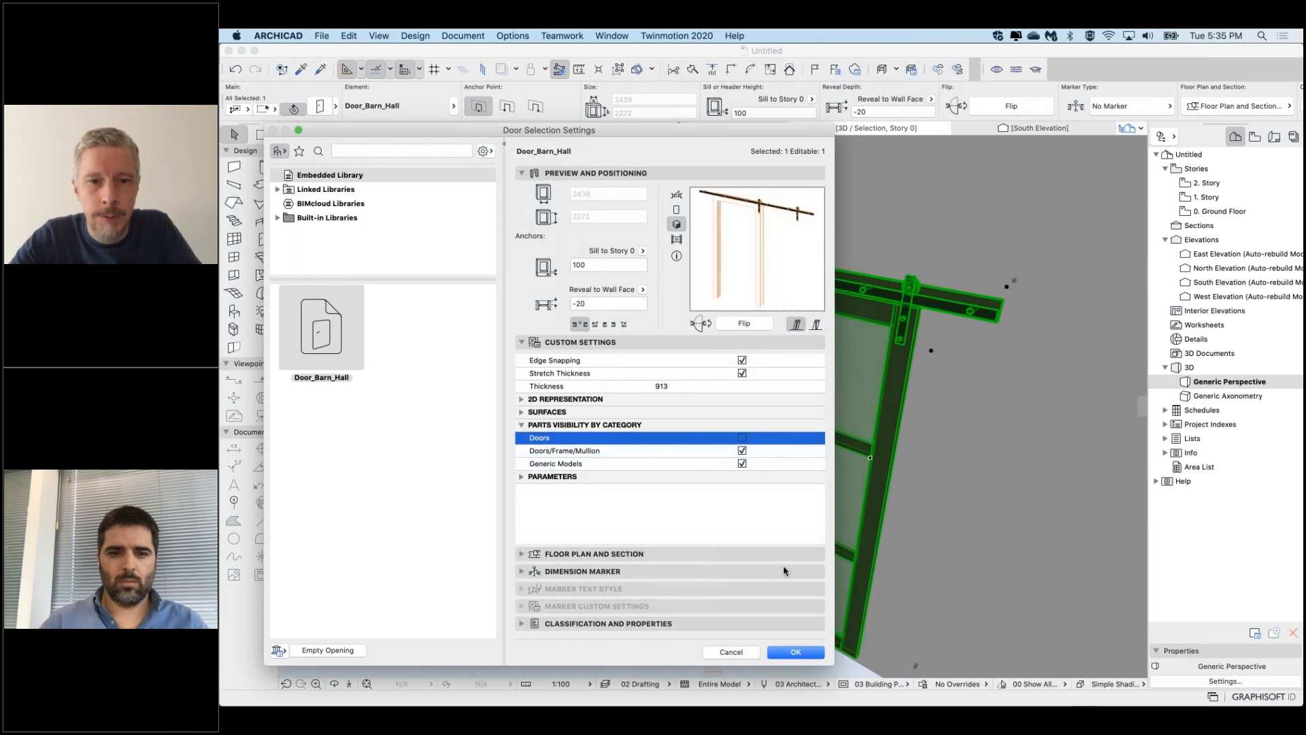
pyautogui.click(796, 654)
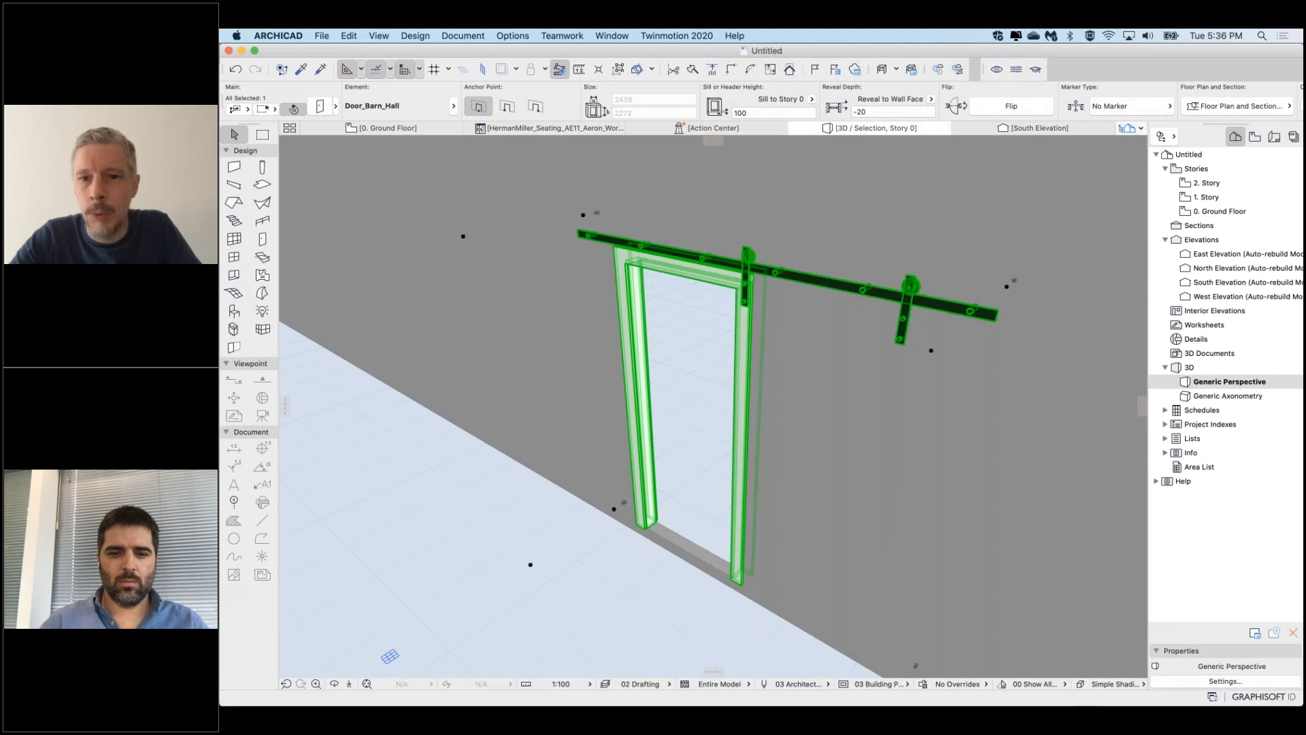
pyautogui.keyDown('shift'); pyautogui.moveTo(653, 408); pyautogui.dragTo(918, 408, button='middle'); pyautogui.keyUp('shift')
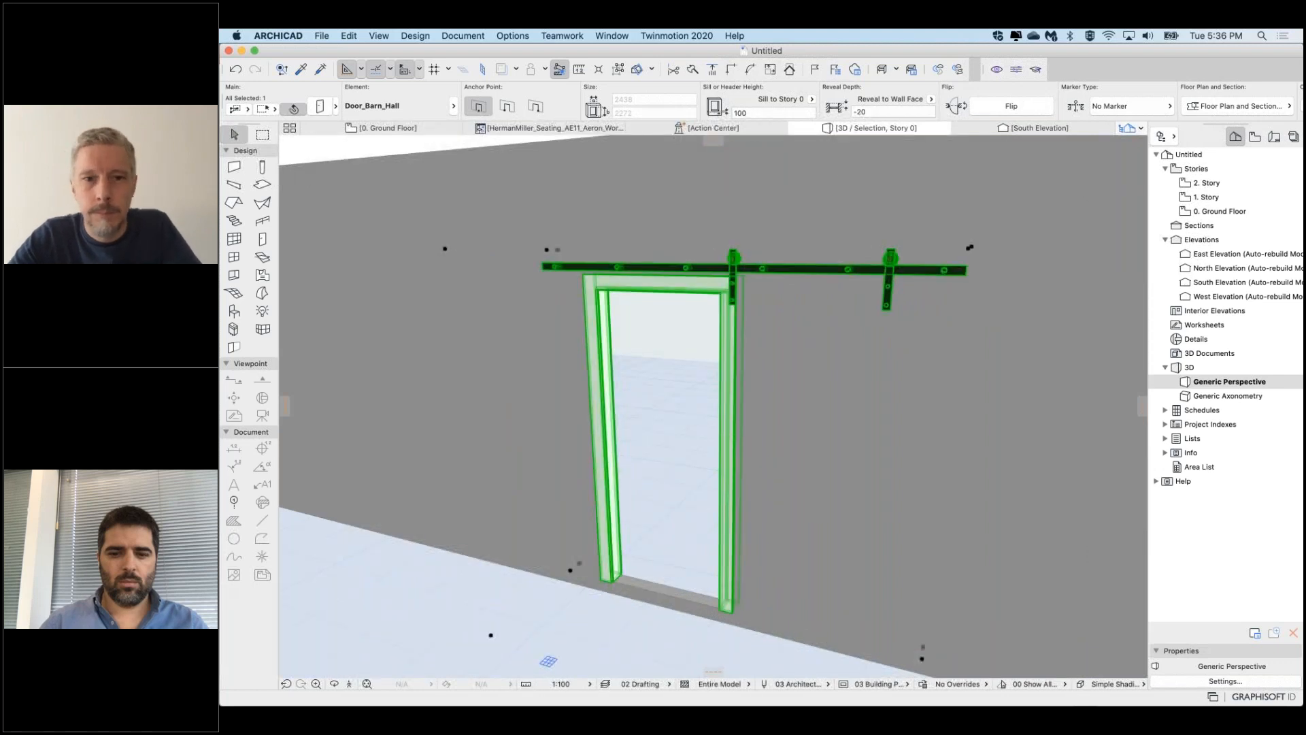
# Turn the barn door's Doors category visibility back on, apply it and deselect the door
pyautogui.doubleClick(730, 410)
pyautogui.click(744, 440)
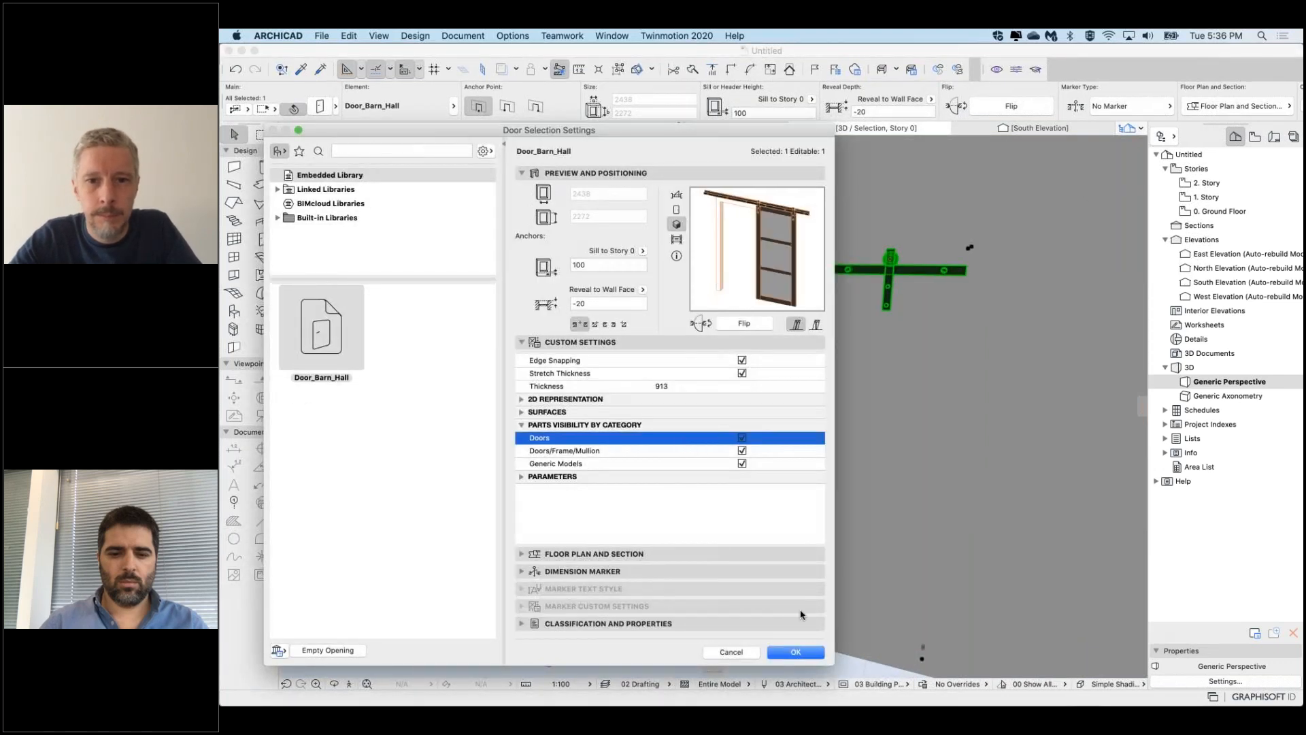
pyautogui.click(795, 654)
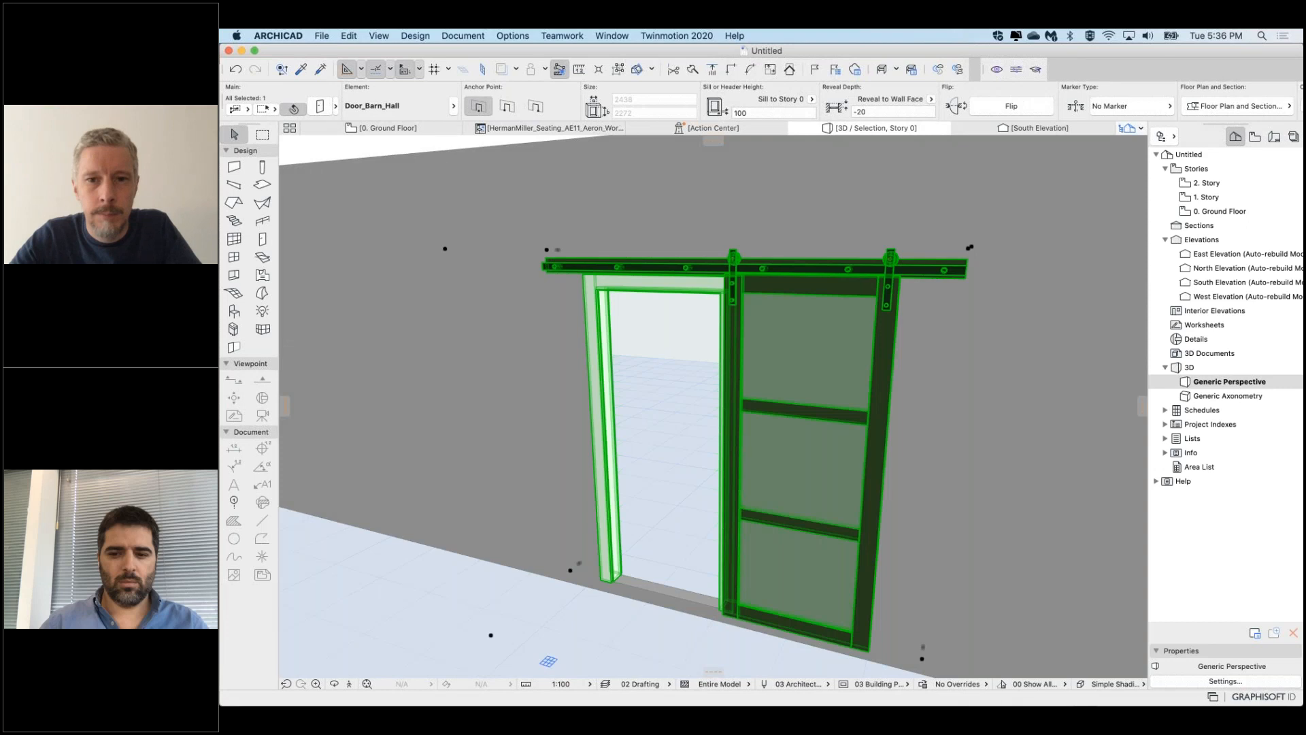
pyautogui.keyDown('shift'); pyautogui.moveTo(755, 490); pyautogui.dragTo(722, 418, button='middle'); pyautogui.keyUp('shift')
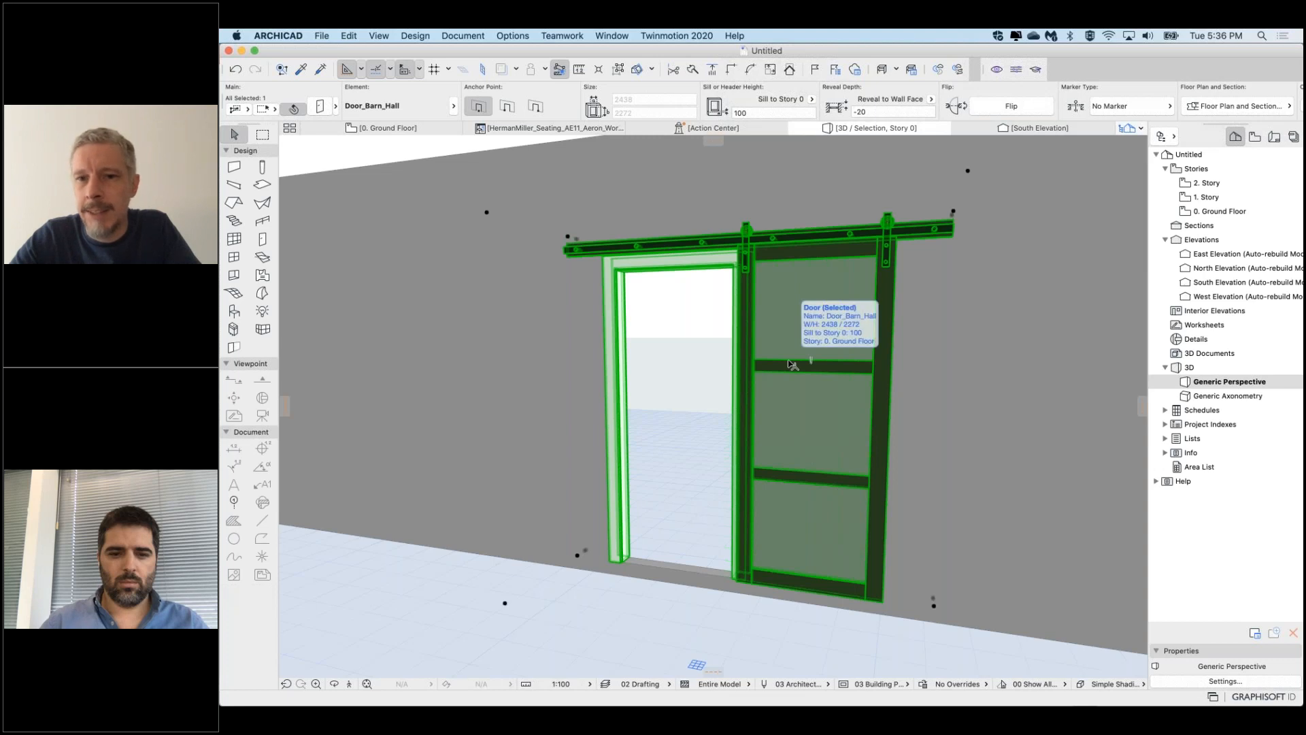
pyautogui.moveTo(810, 360); pyautogui.dragTo(805, 365, button='middle')
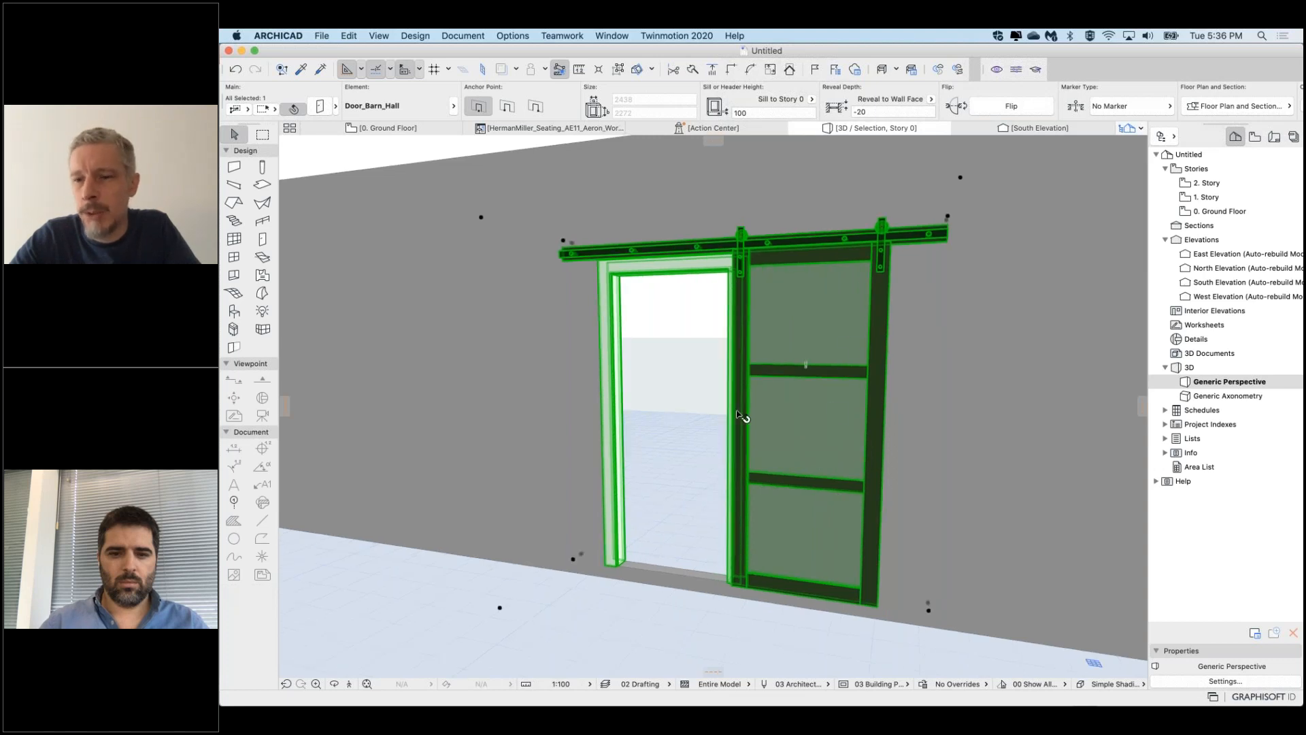
pyautogui.click(683, 374)
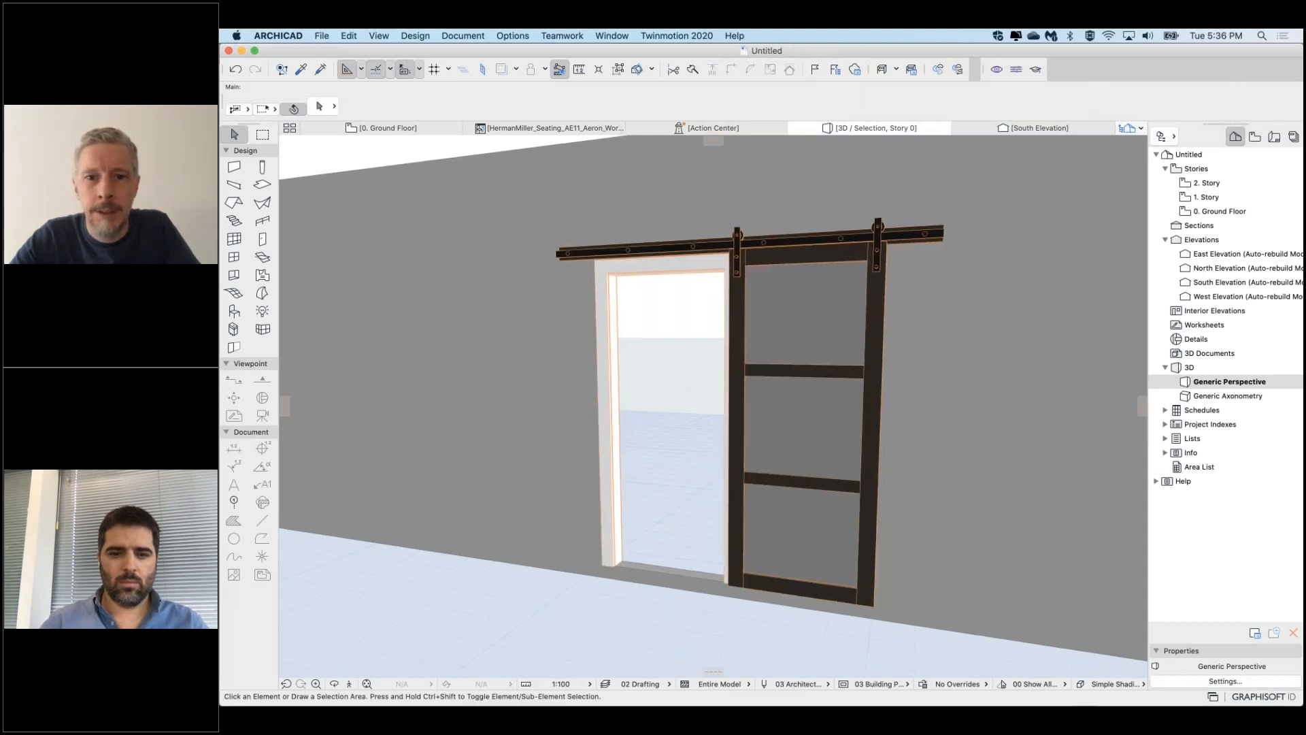
# Return to the ground floor plan with nothing selected and bring up the Libraries and Objects commands
pyautogui.click(364, 129)
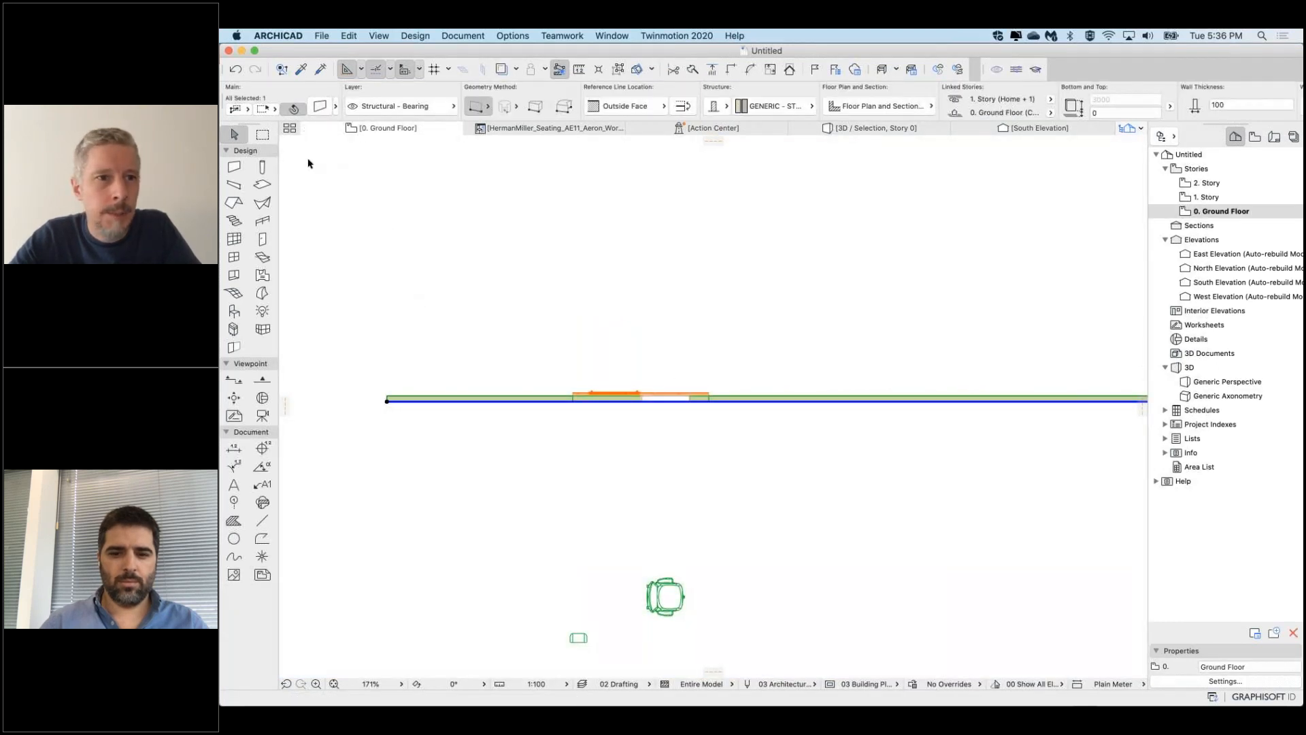
pyautogui.click(487, 345)
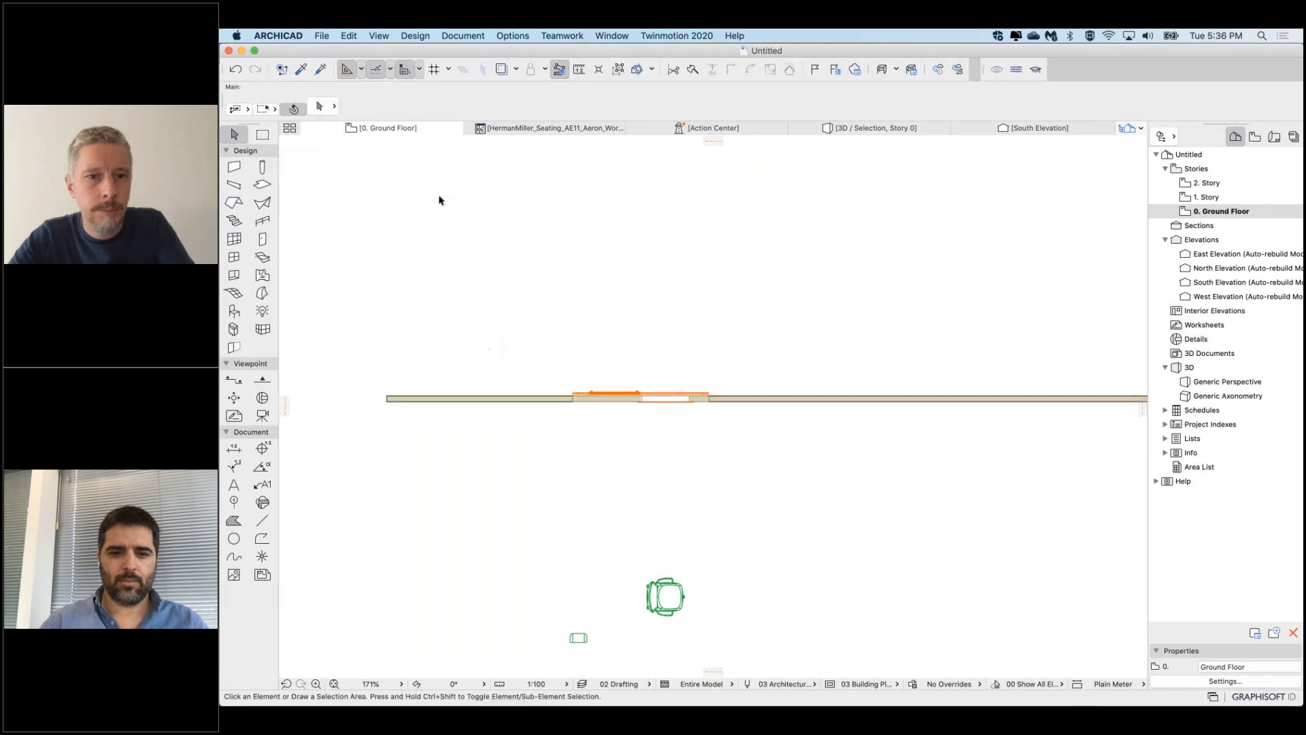
pyautogui.click(324, 35)
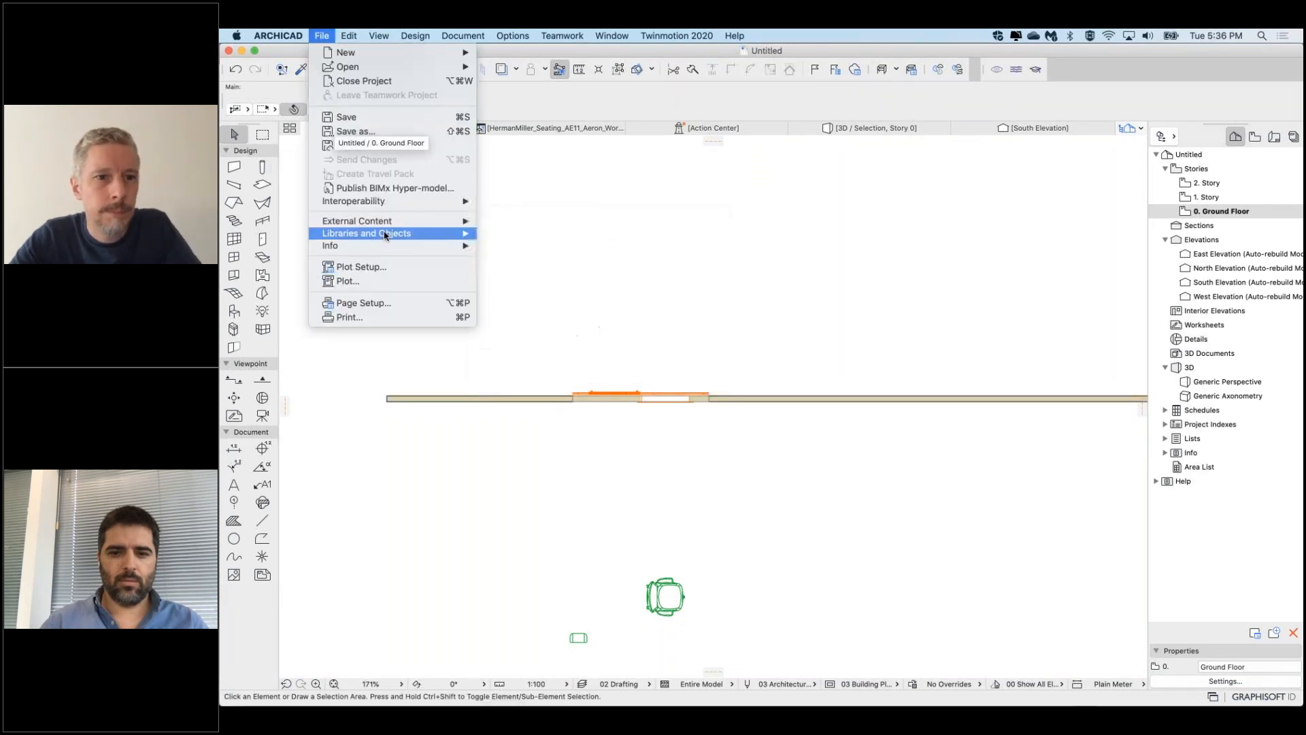
# Open the Revit family file NBS_TRCWindows_WoodWndwUnits_HeritageCasementWindow.rfa for import as a GDL object
pyautogui.moveTo(384, 234)
pyautogui.click(556, 411)
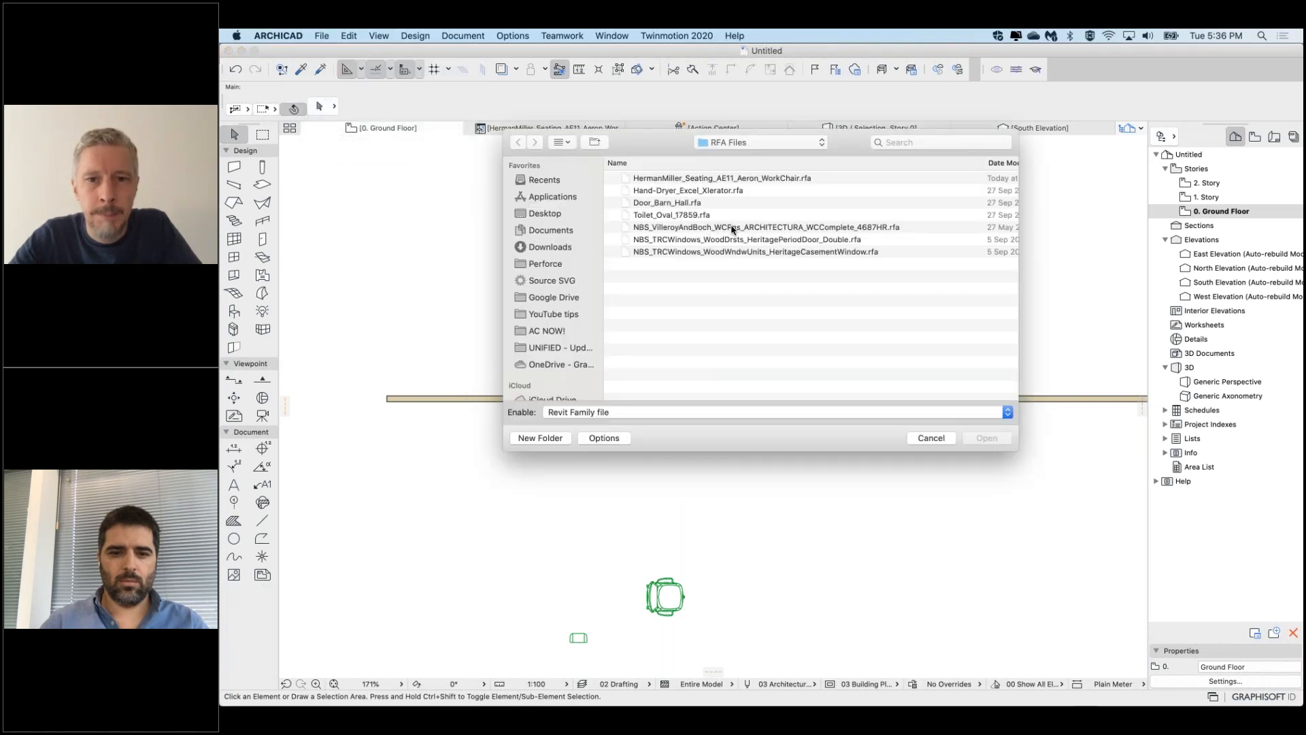
pyautogui.click(732, 227)
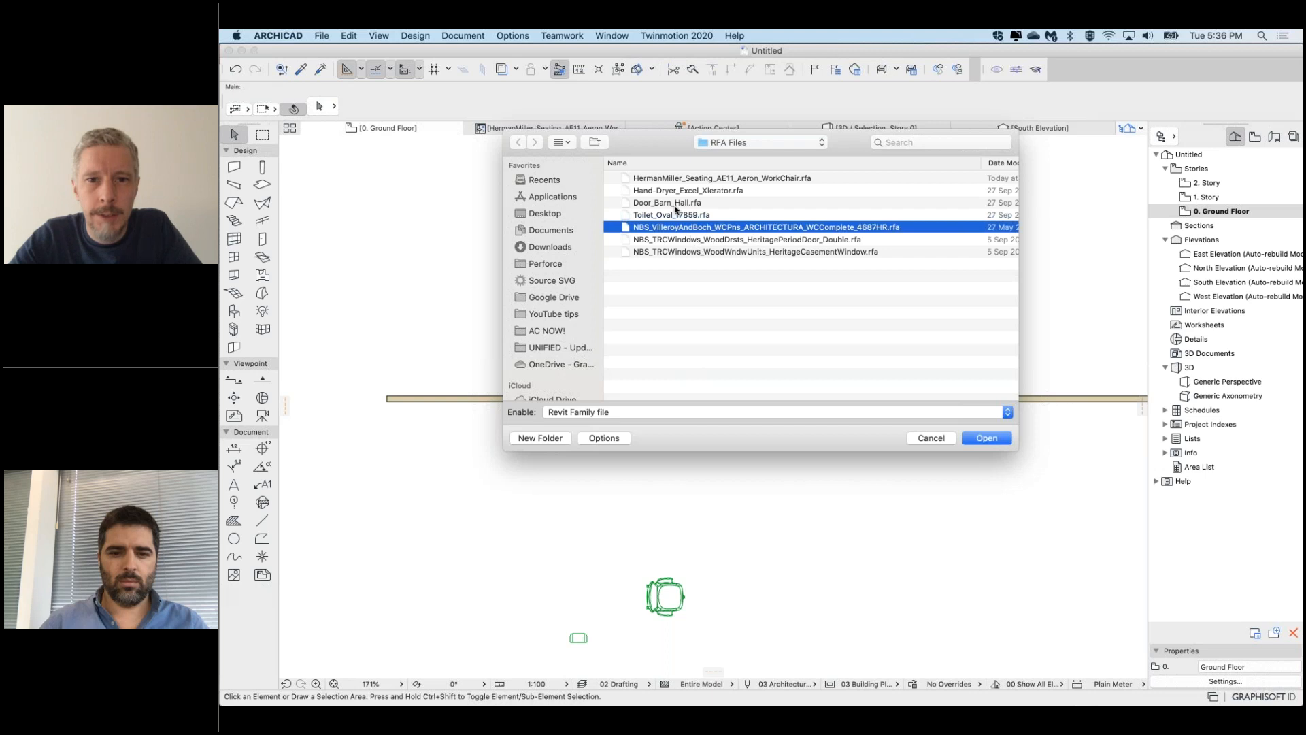
pyautogui.press('Up')
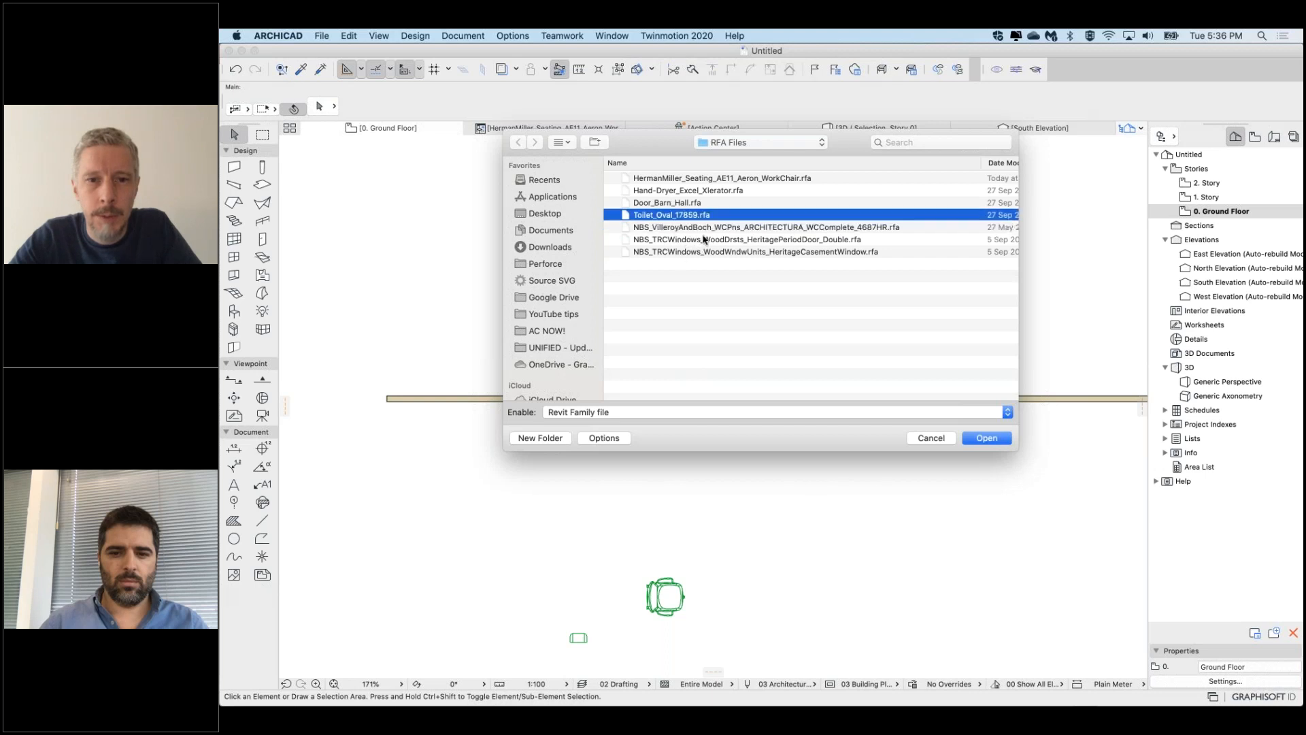
pyautogui.click(704, 239)
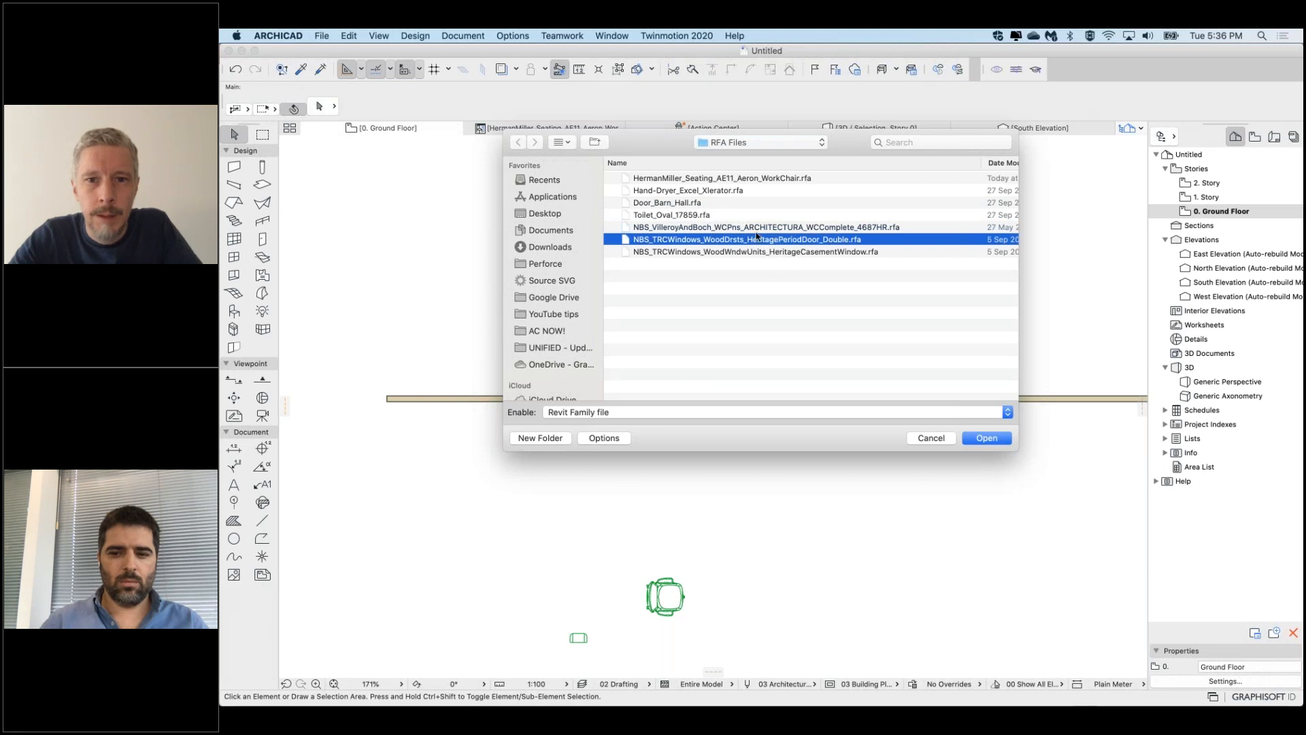
pyautogui.click(742, 253)
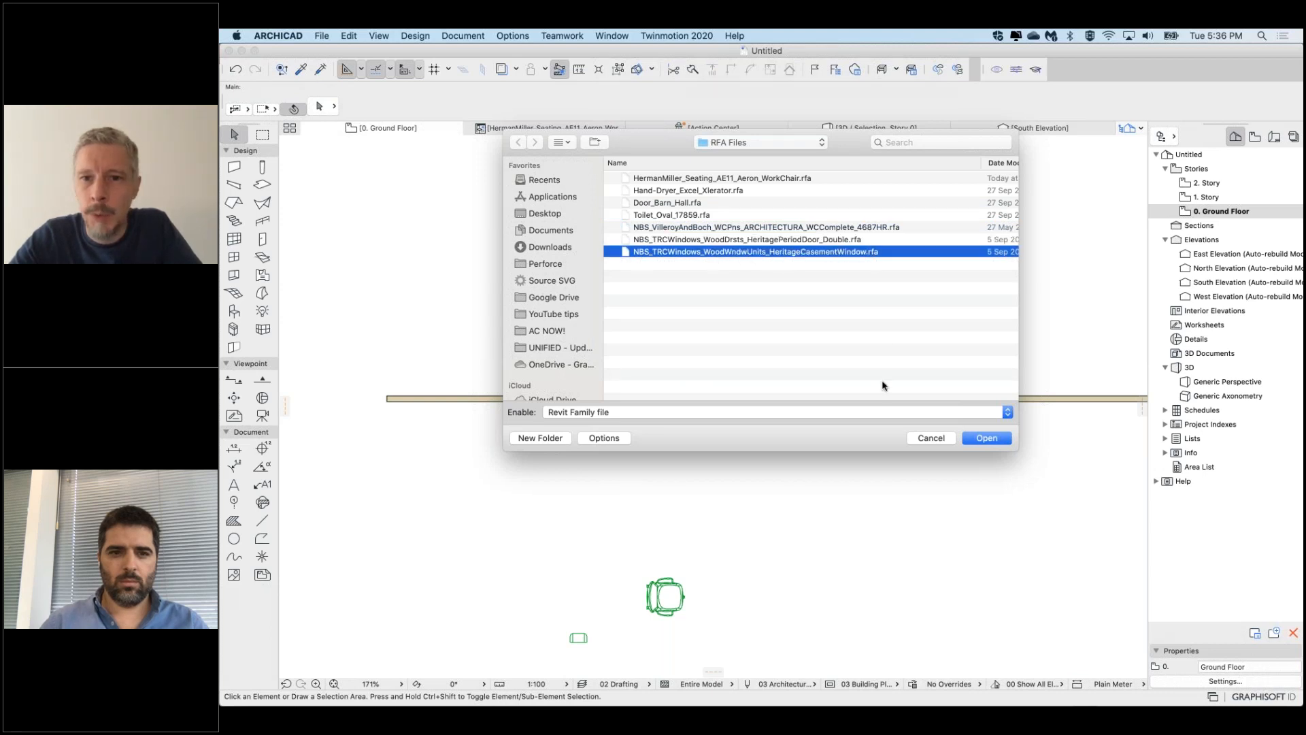
pyautogui.click(987, 438)
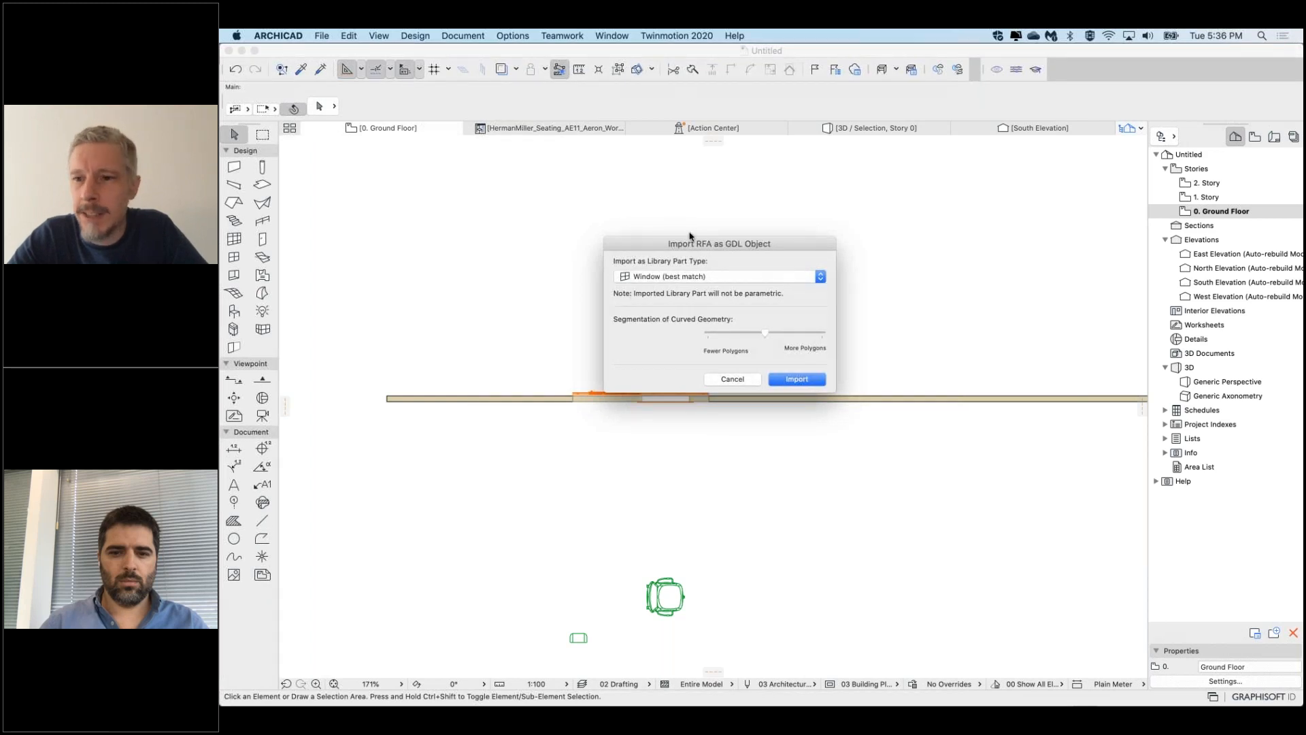
# Import the casement window family as a Window (best match) library part, keeping the default curve segmentation
pyautogui.moveTo(738, 245); pyautogui.dragTo(740, 269)
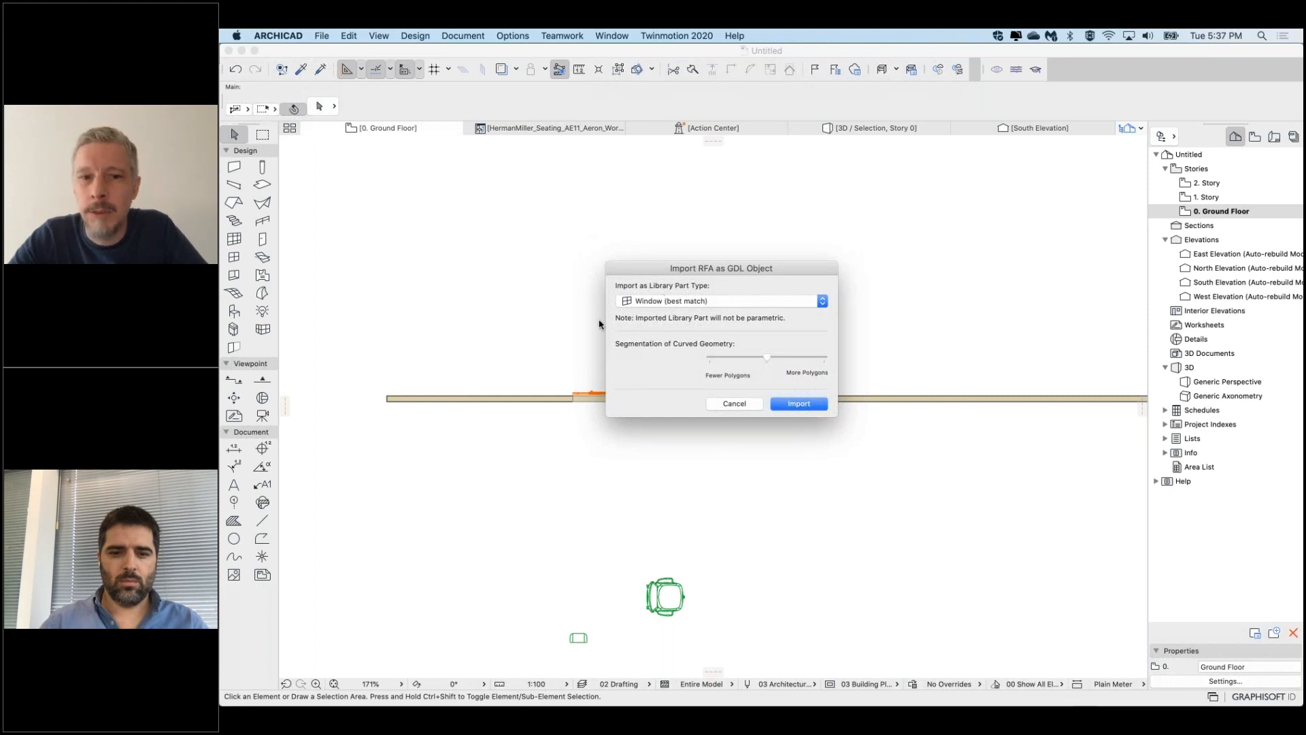
pyautogui.click(654, 304)
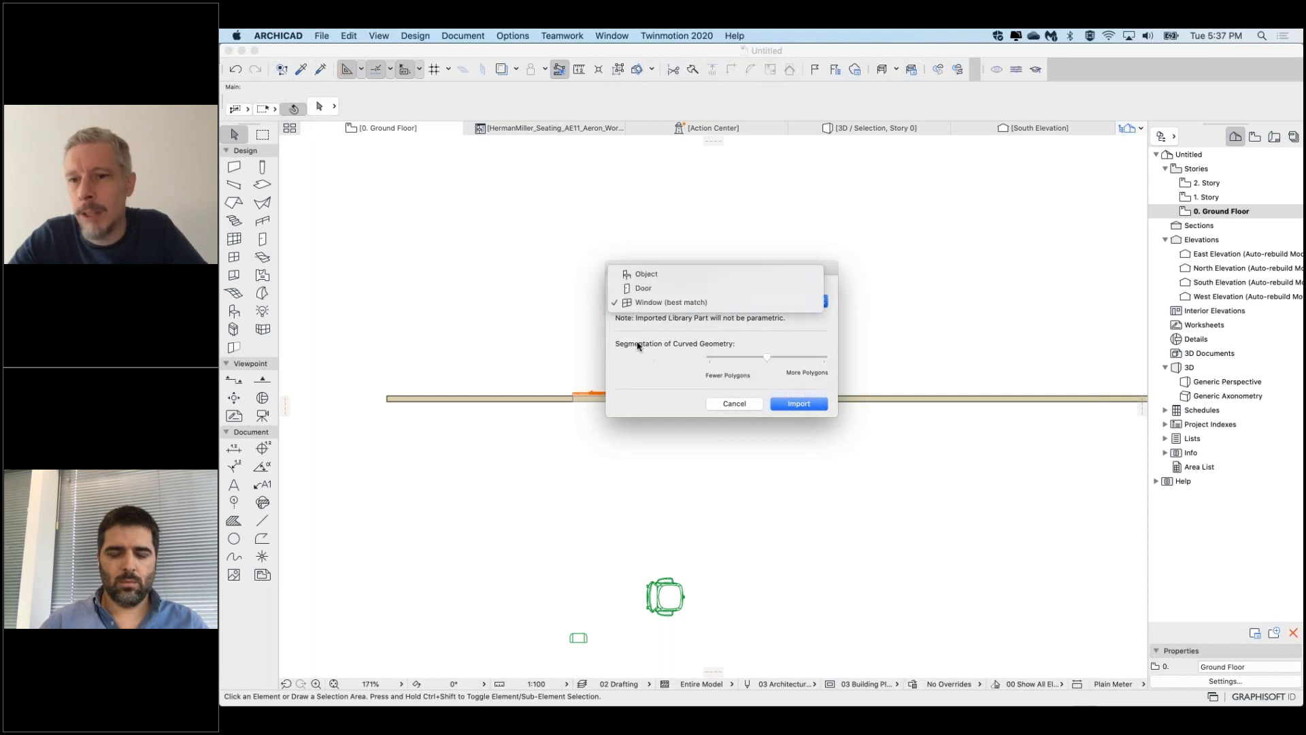
pyautogui.click(632, 308)
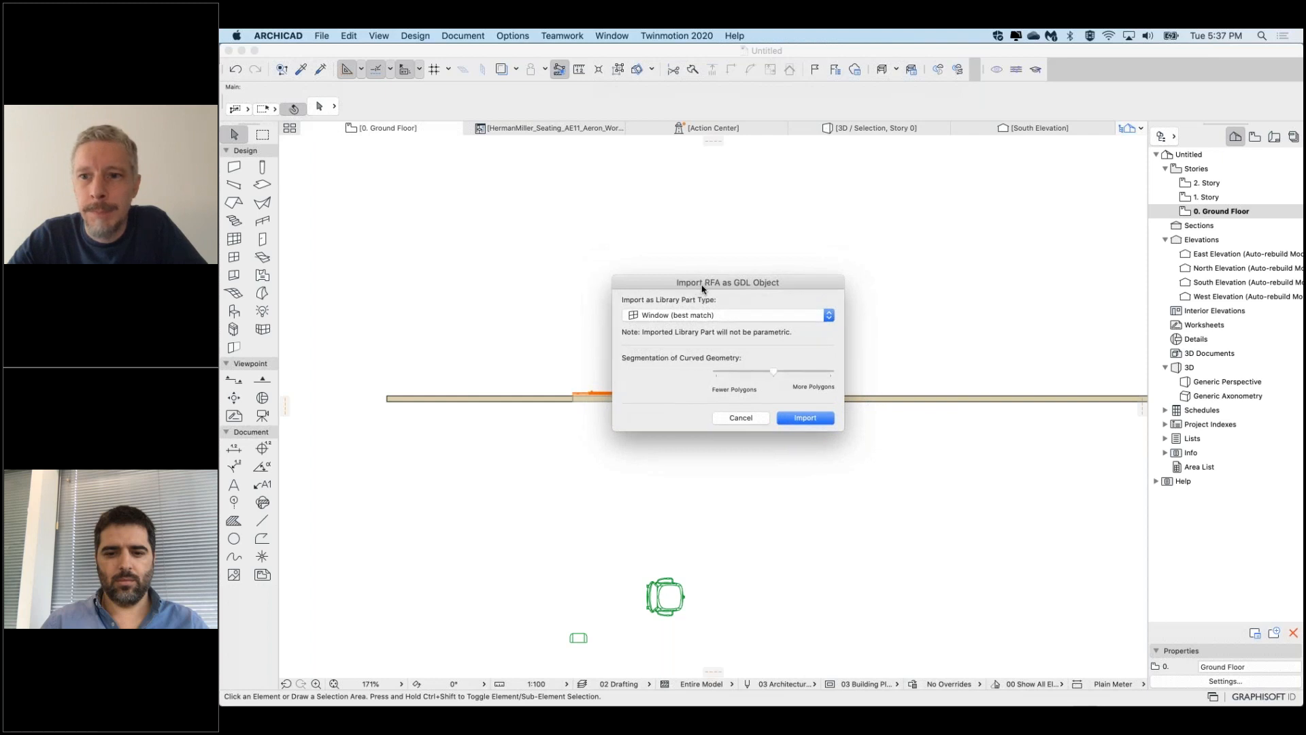
pyautogui.moveTo(703, 289); pyautogui.dragTo(700, 287)
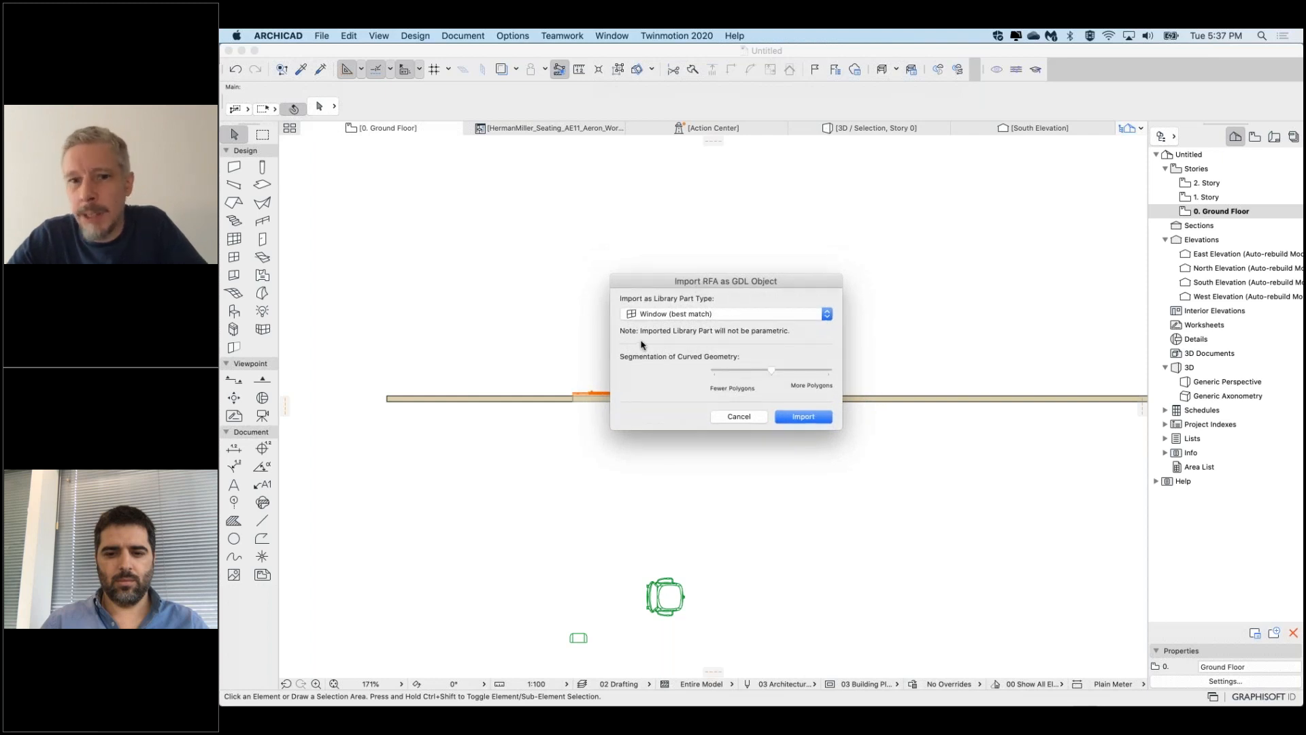
pyautogui.click(818, 417)
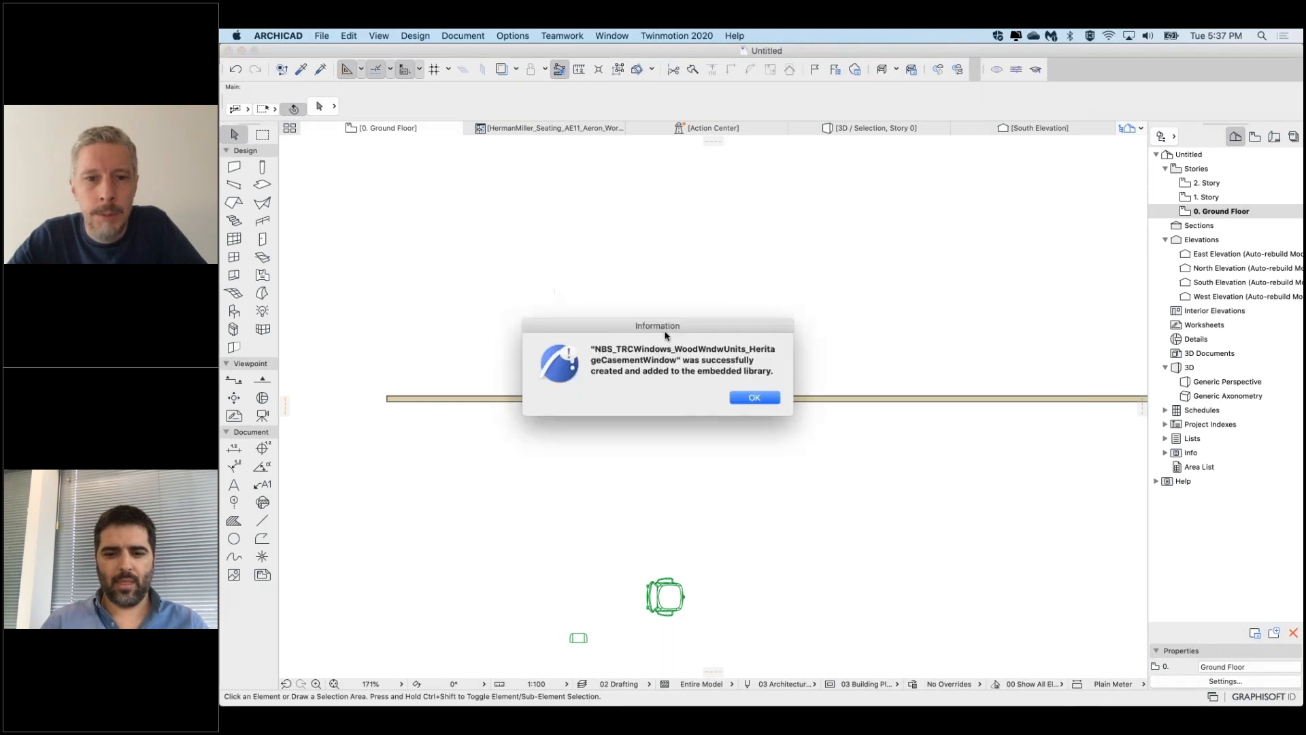
pyautogui.click(755, 397)
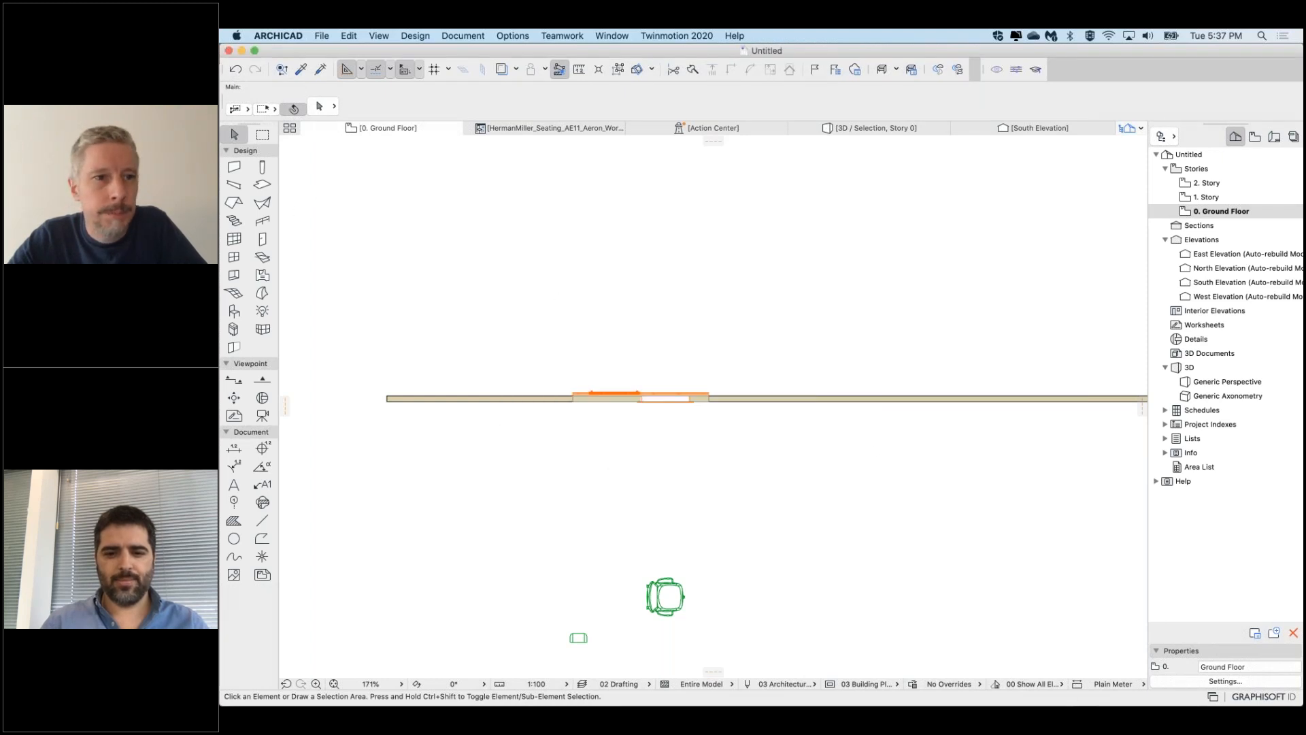
# Set the Window tool's default to the imported HeritageCasementWindow from the embedded library
pyautogui.click(234, 256)
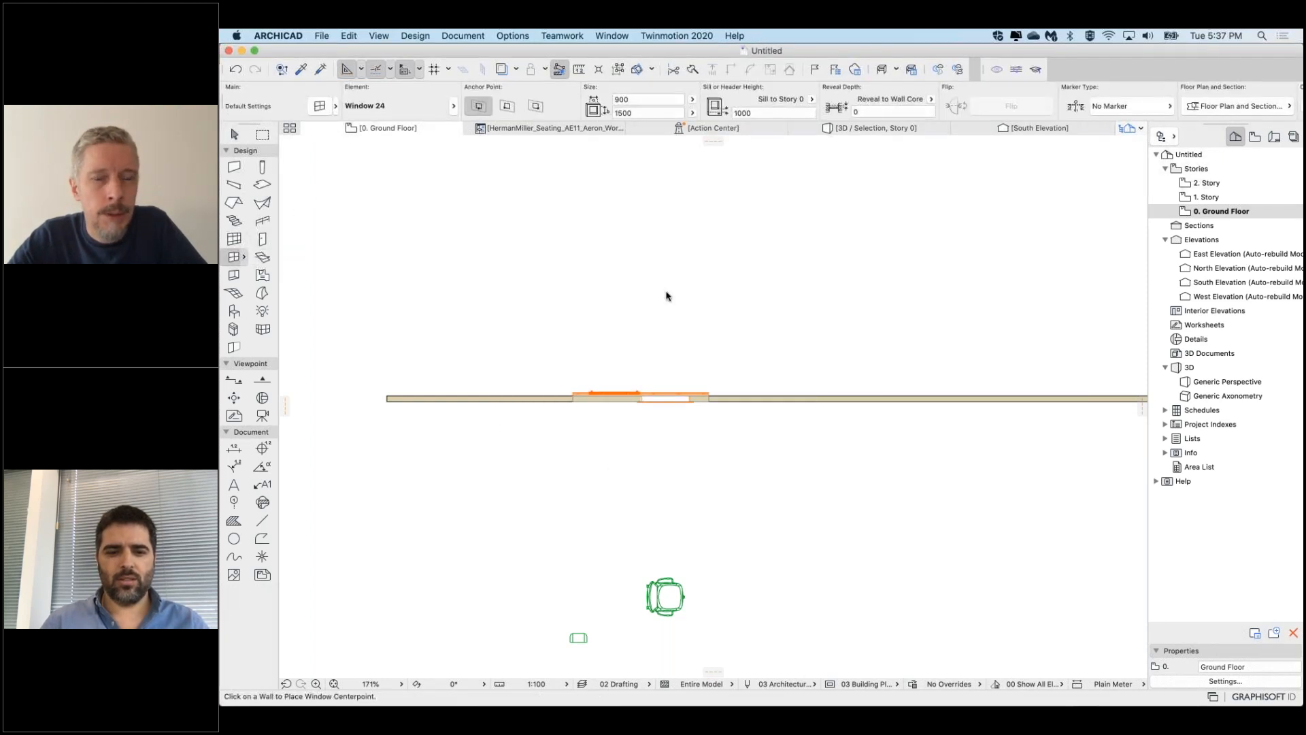
pyautogui.press('super+t')
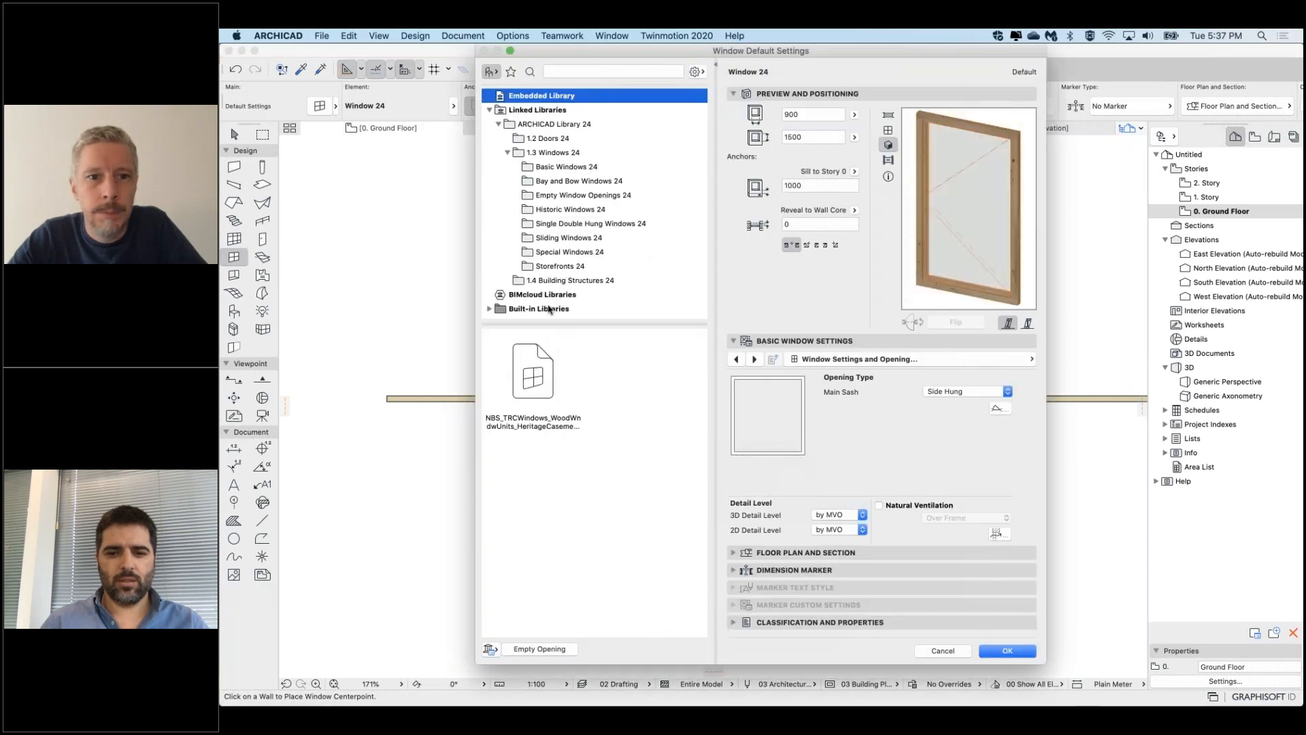
pyautogui.click(522, 387)
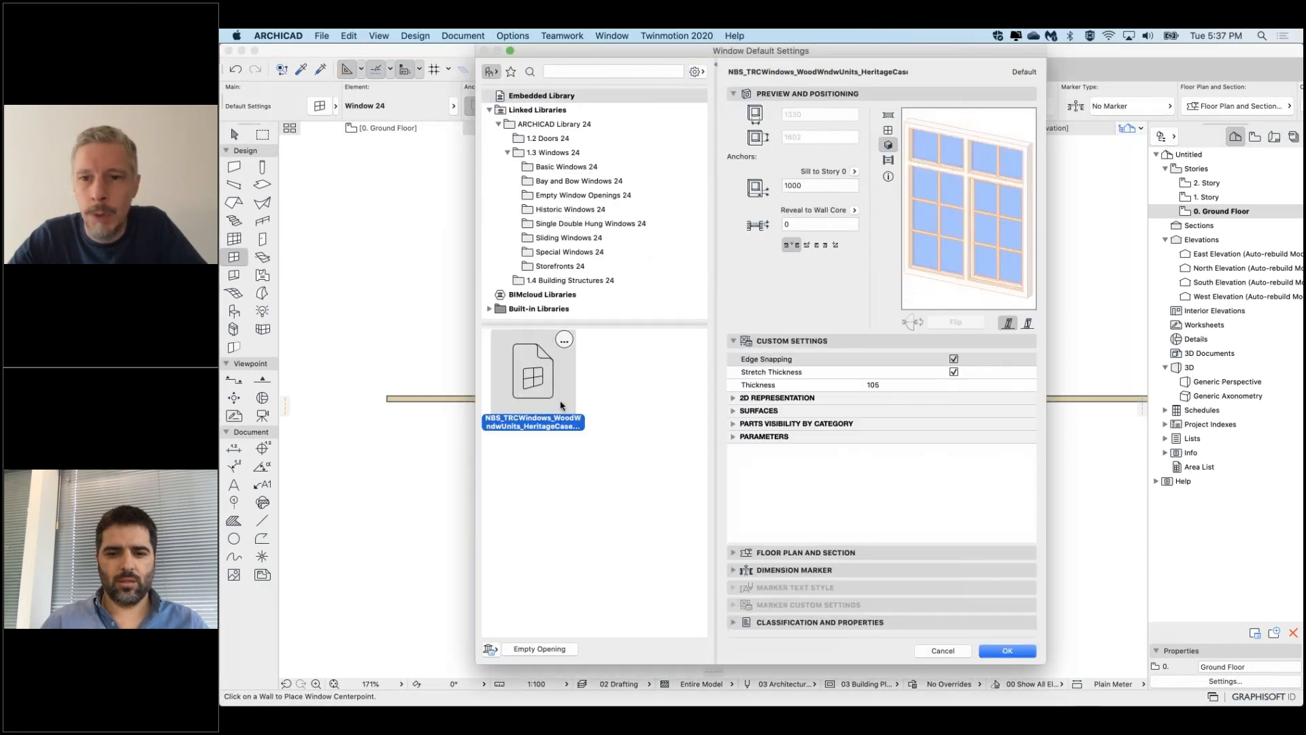
# Switch the Windows and Windows/Frame/Mullion parts off and back on in turn, and expand the surface override options
pyautogui.click(733, 425)
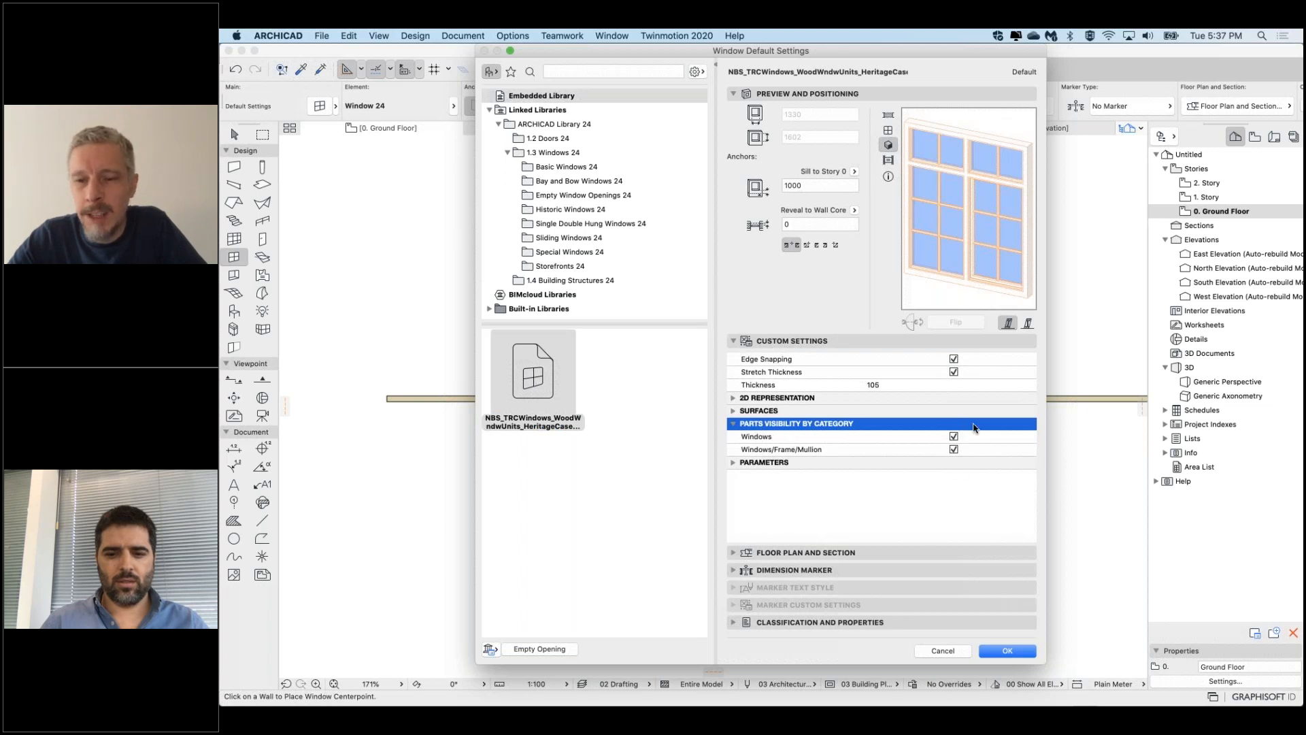
pyautogui.click(954, 437)
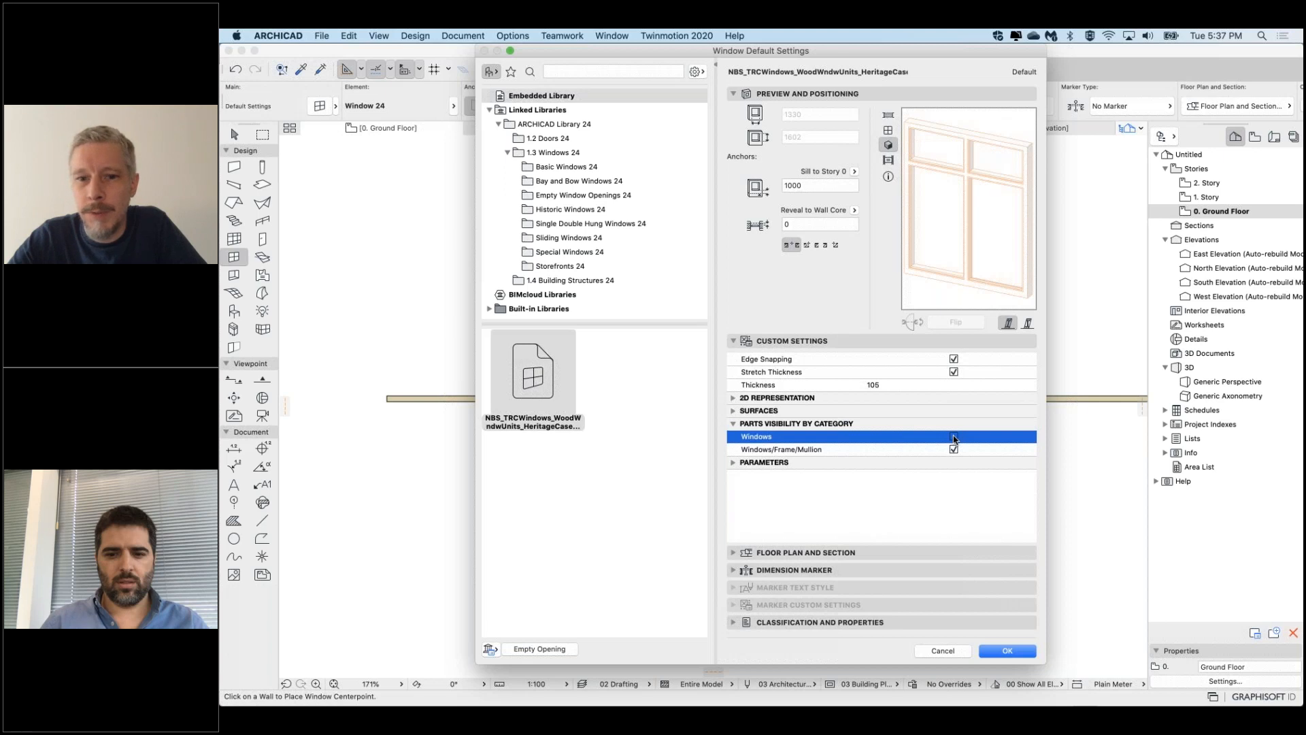
pyautogui.click(954, 451)
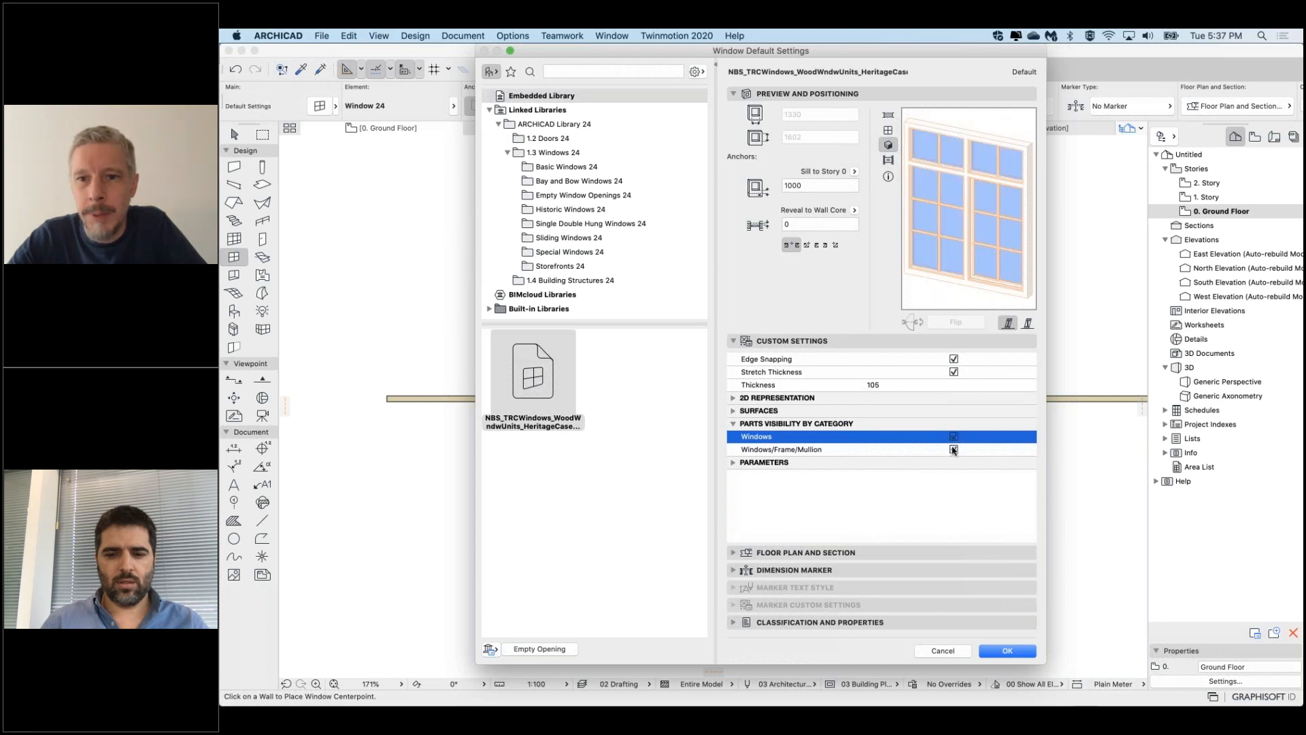
pyautogui.click(954, 450)
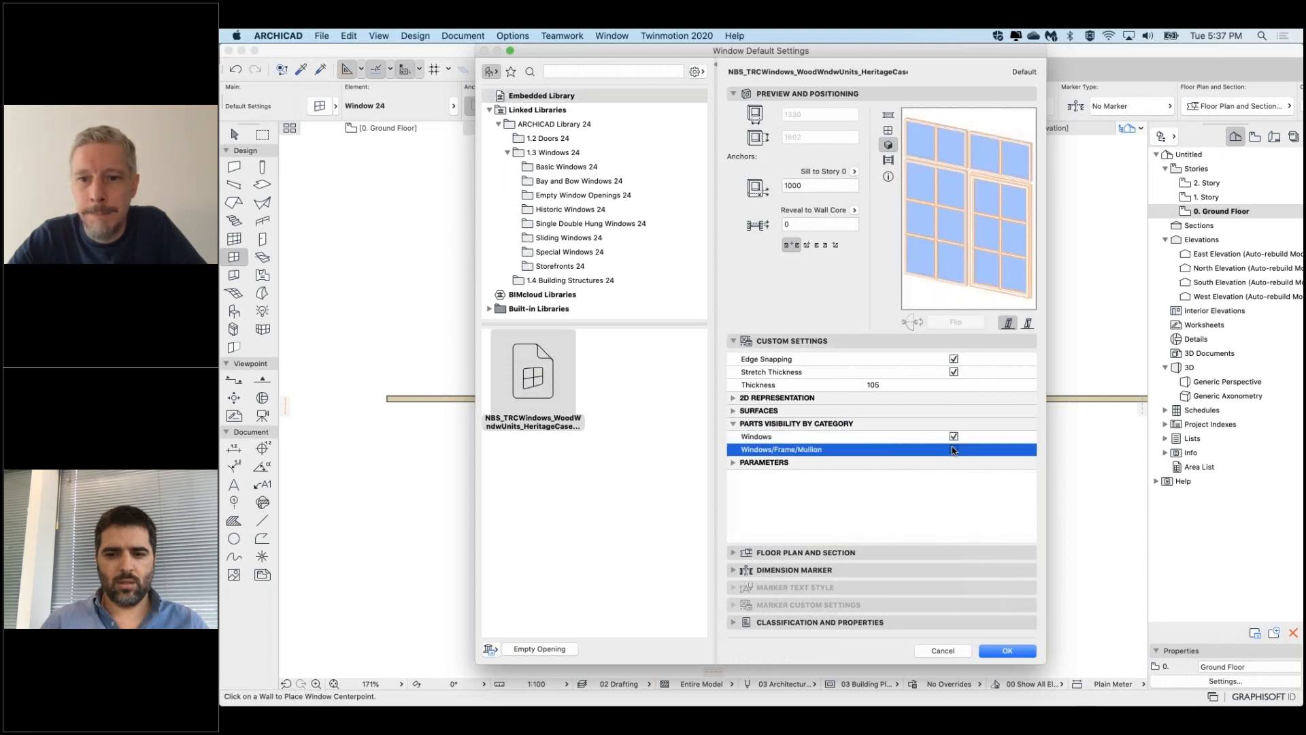
pyautogui.click(954, 450)
pyautogui.click(733, 411)
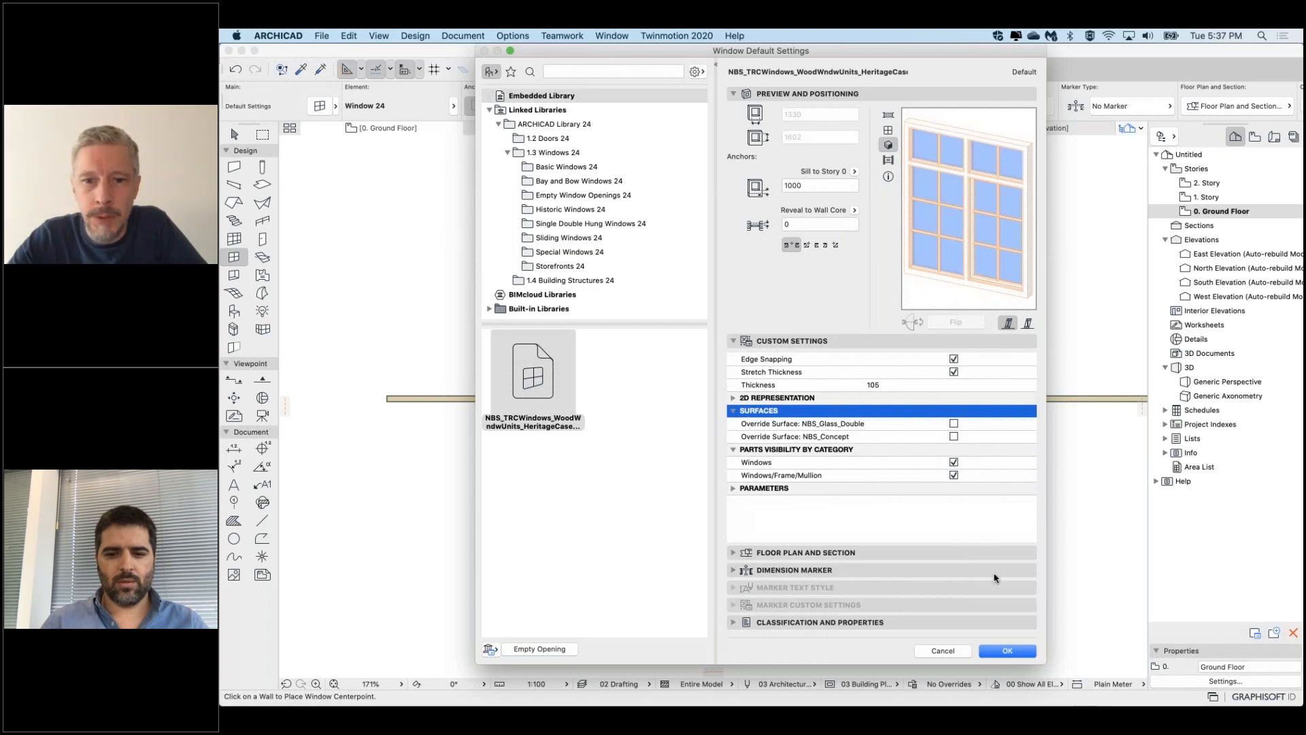
# Accept the window defaults and place the casement window in the wall to the right of the barn door
pyautogui.click(1009, 652)
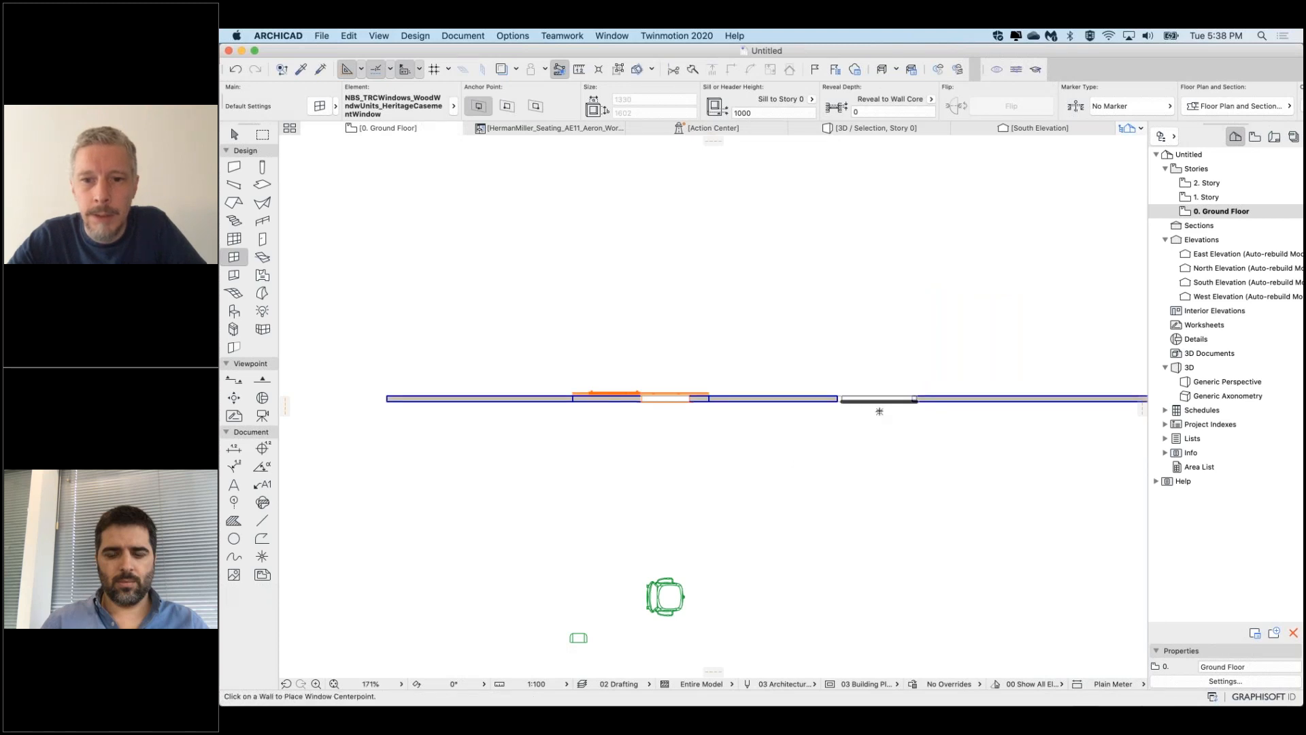
pyautogui.scroll(5, 880, 410)
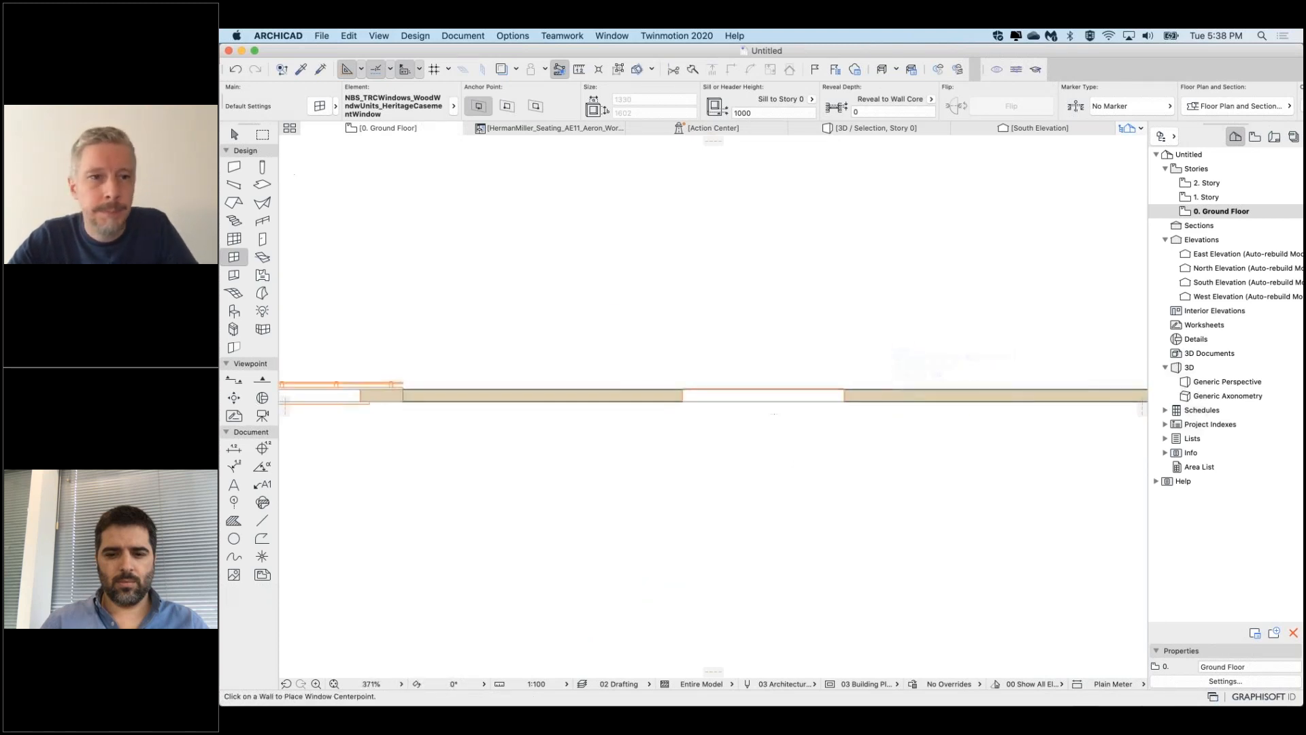
pyautogui.click(235, 134)
# Show the selected wall in 3D and examine the placed casement window up close
pyautogui.click(667, 395)
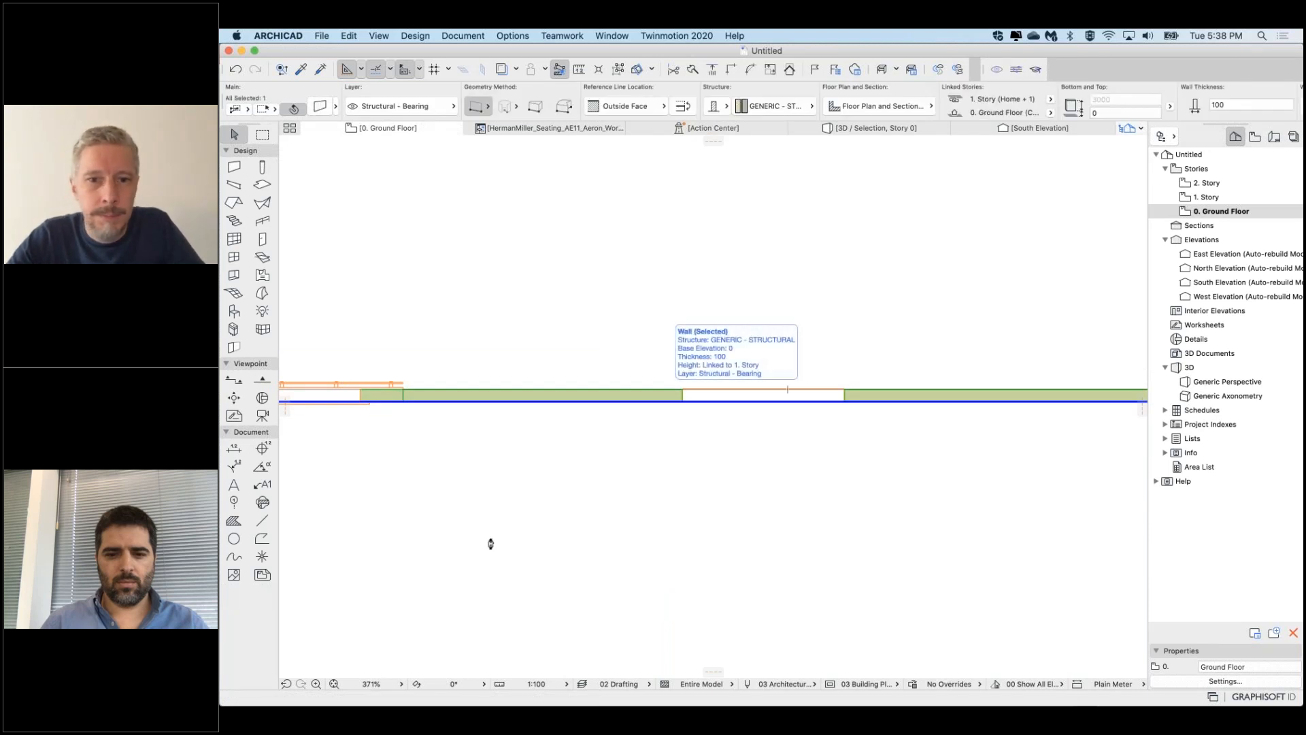
pyautogui.press('F5')
pyautogui.click(367, 684)
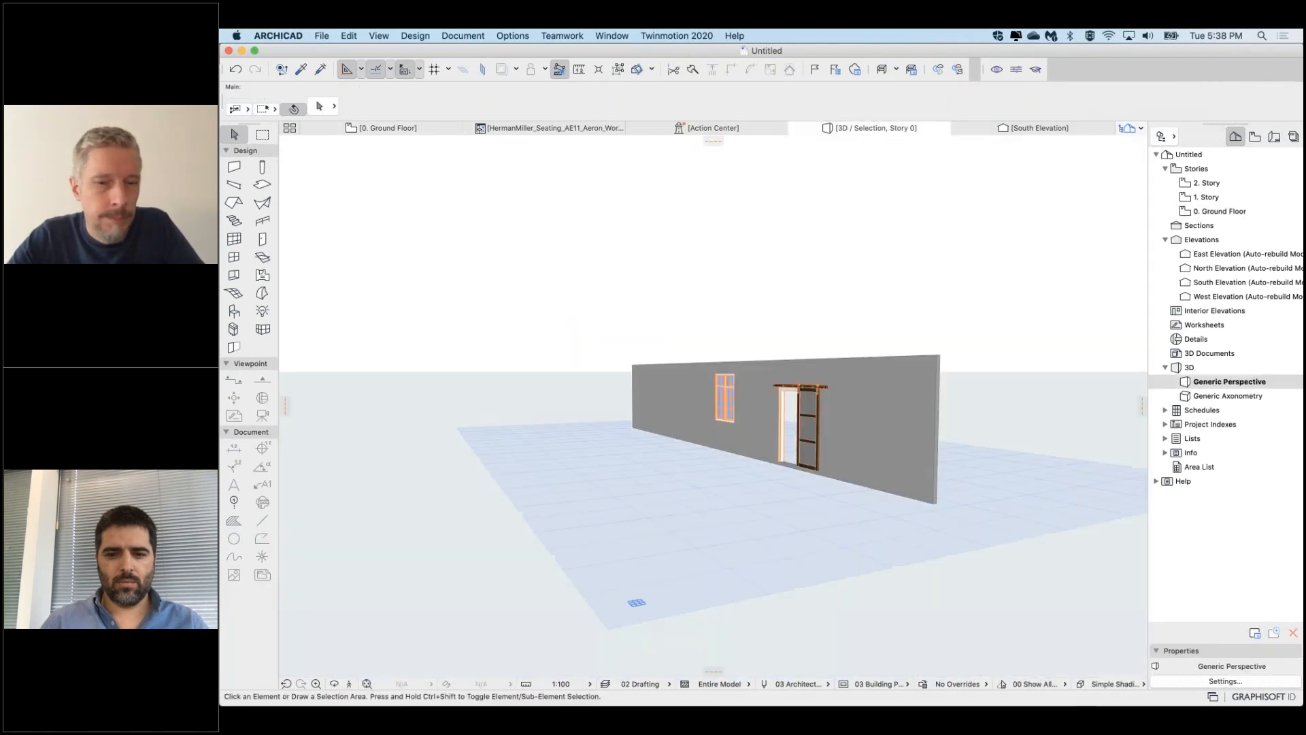
pyautogui.scroll(6, 717, 403)
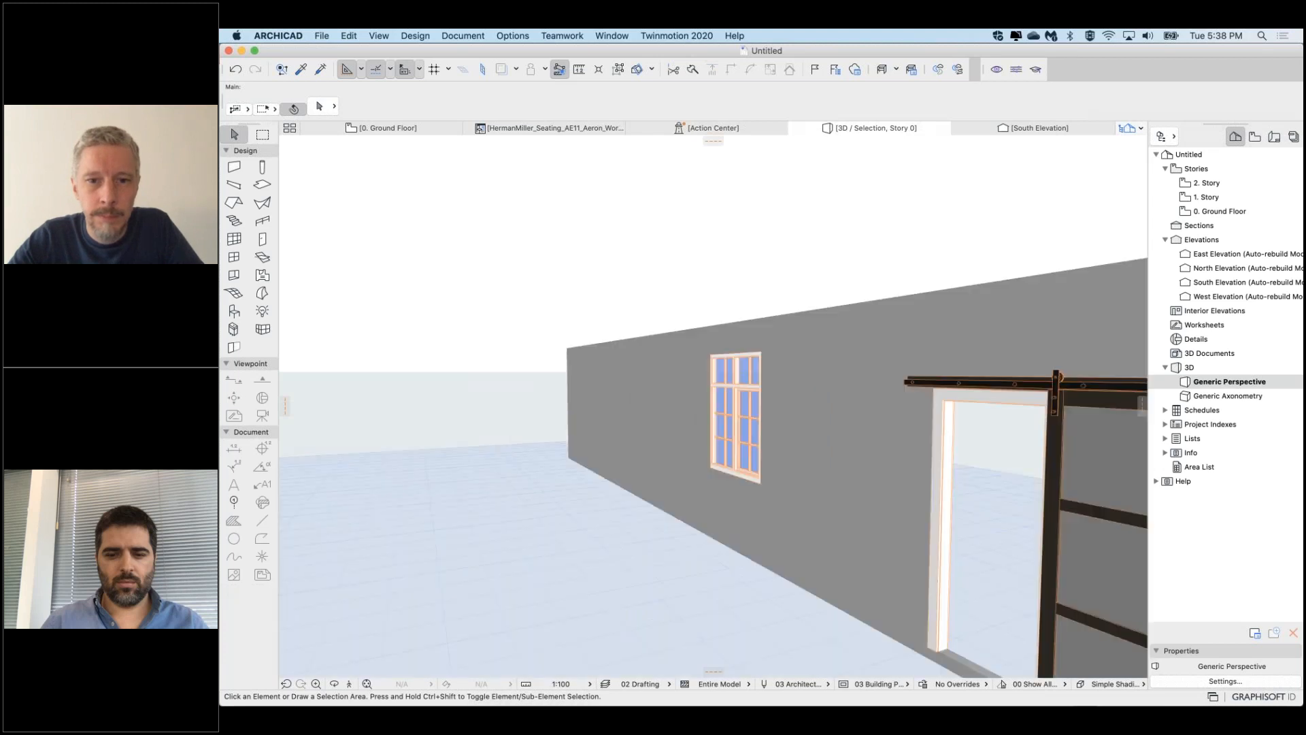
pyautogui.keyDown('shift'); pyautogui.moveTo(717, 402); pyautogui.dragTo(823, 404, button='middle'); pyautogui.keyUp('shift')
pyautogui.scroll(10, 660, 450)
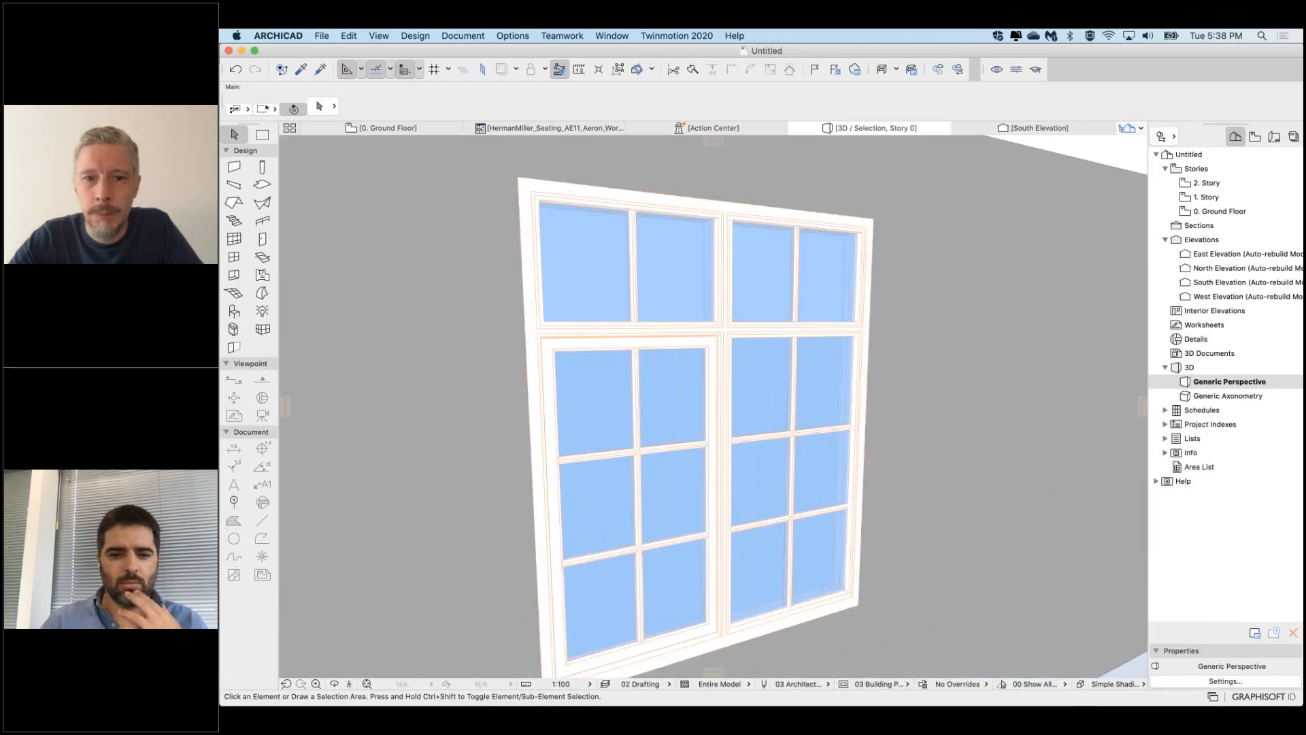
pyautogui.keyDown('shift'); pyautogui.moveTo(661, 450); pyautogui.dragTo(685, 408, button='middle'); pyautogui.keyUp('shift')
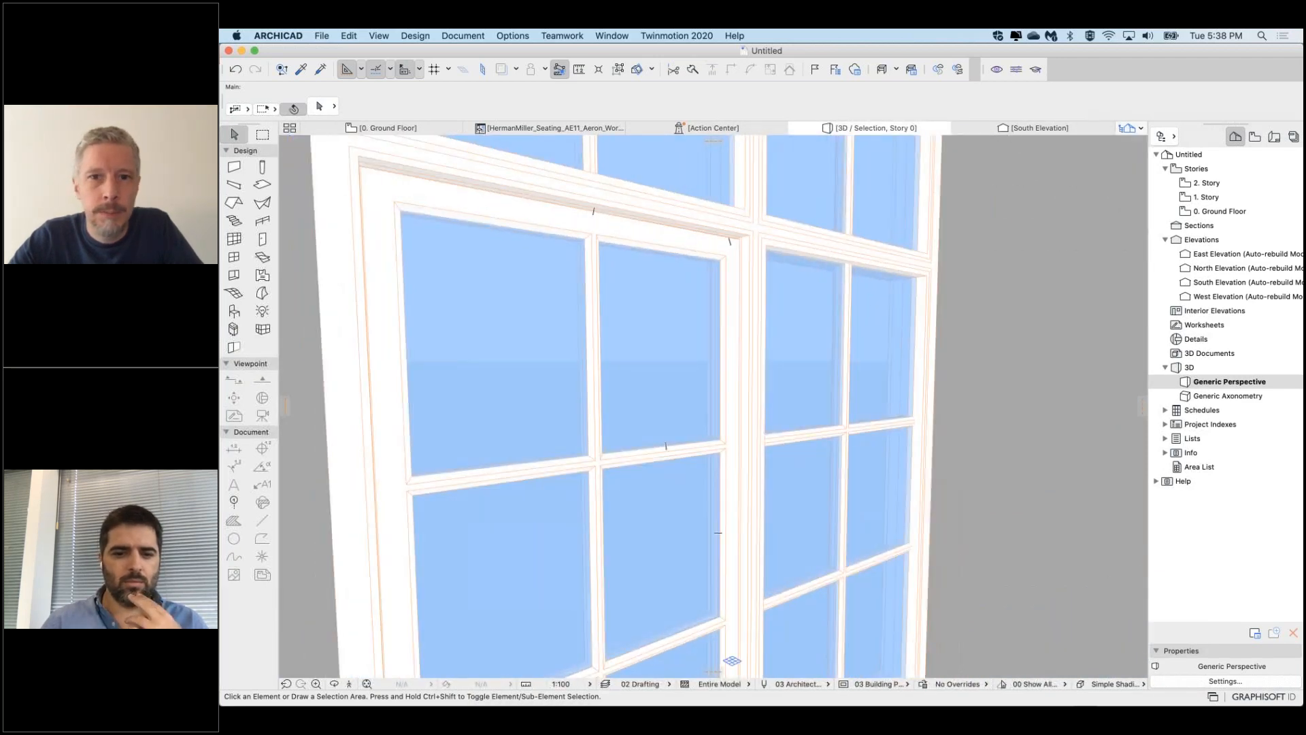
pyautogui.scroll(-10, 715, 409)
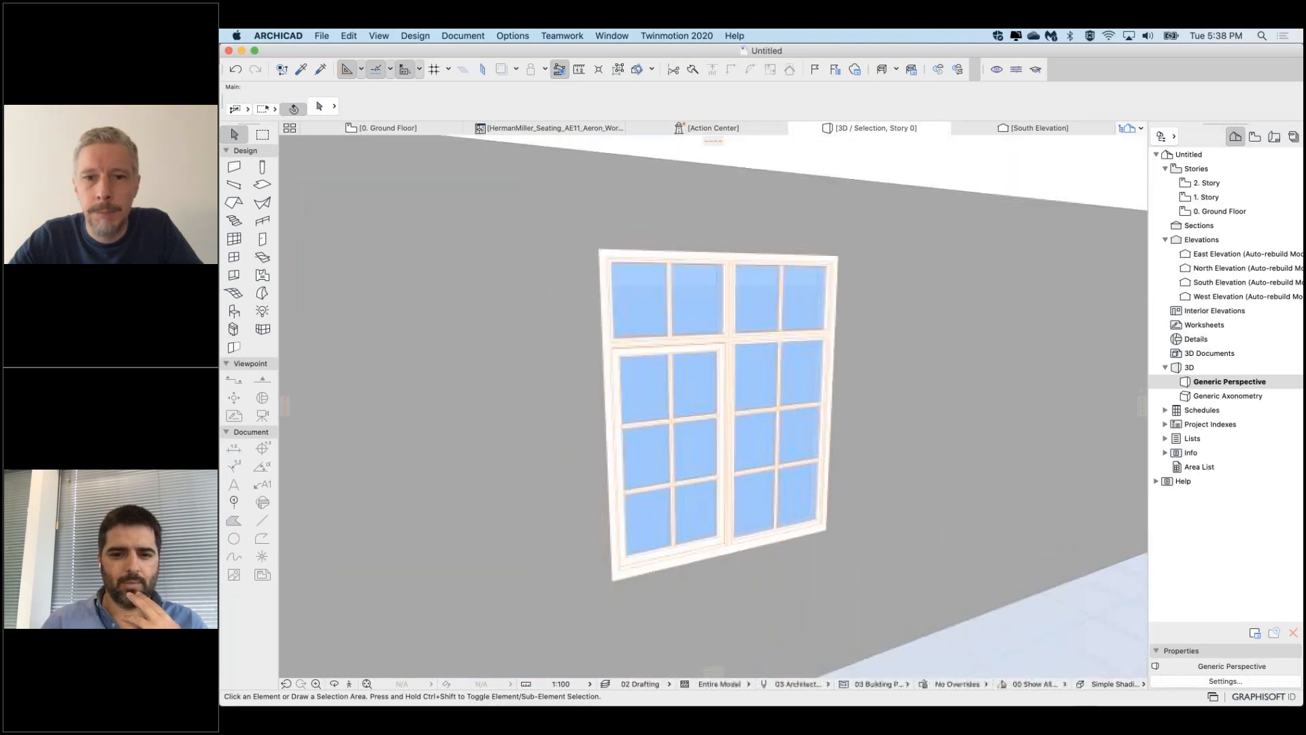
pyautogui.keyDown('shift'); pyautogui.moveTo(715, 408); pyautogui.dragTo(718, 448, button='middle'); pyautogui.keyUp('shift')
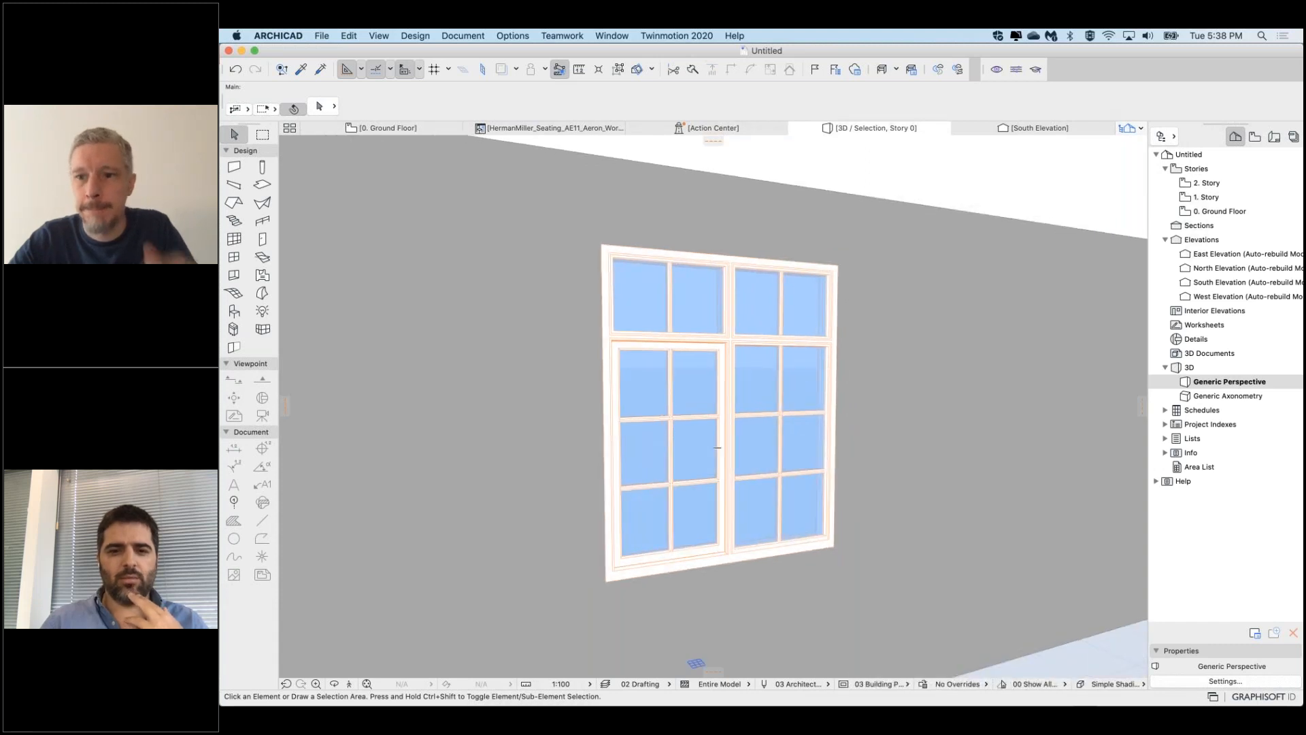
# Set the placed casement window's floor plan display to Projected
pyautogui.click(718, 448)
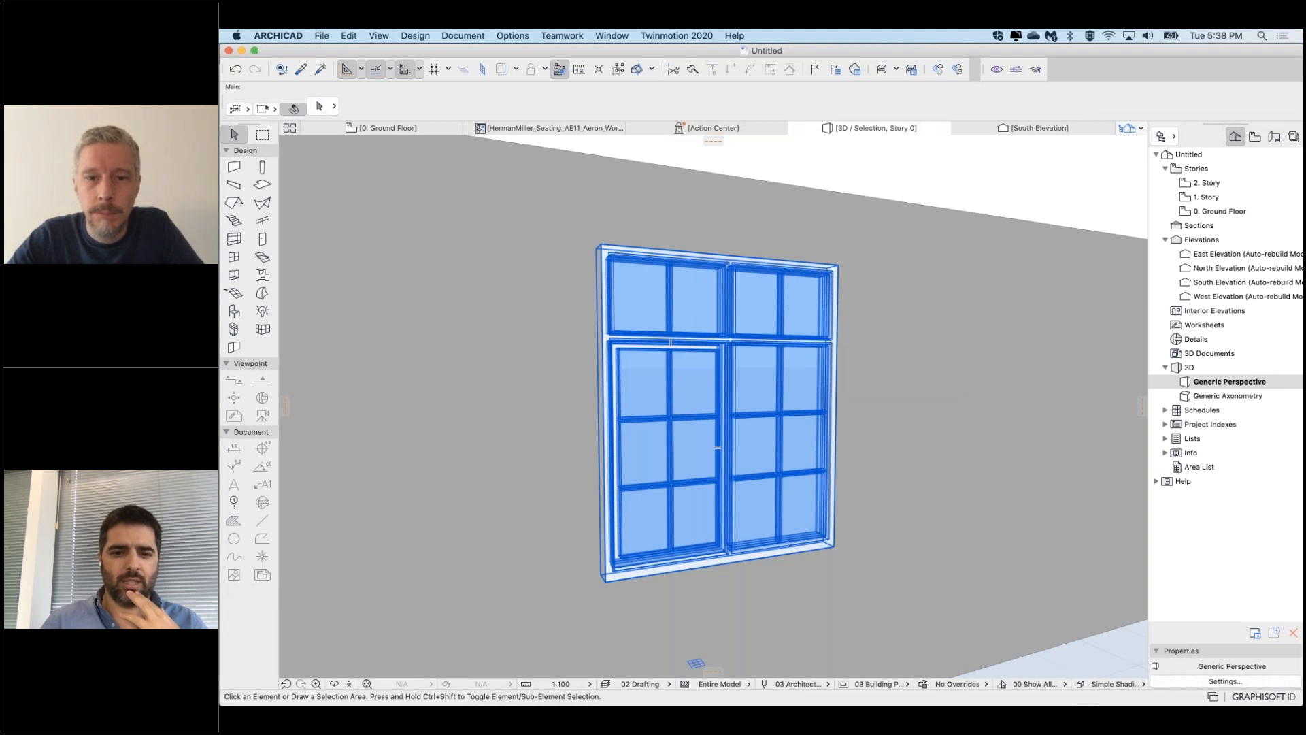
pyautogui.click(684, 279)
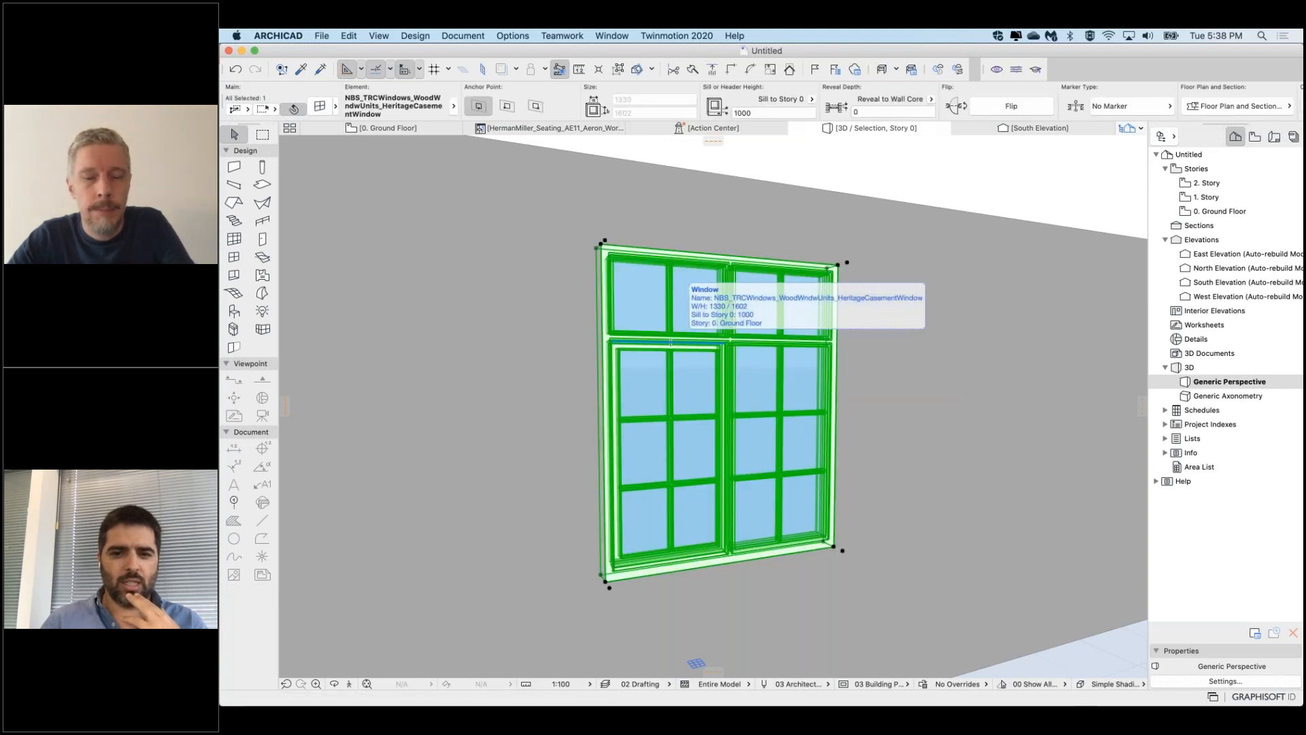
pyautogui.press('super+t')
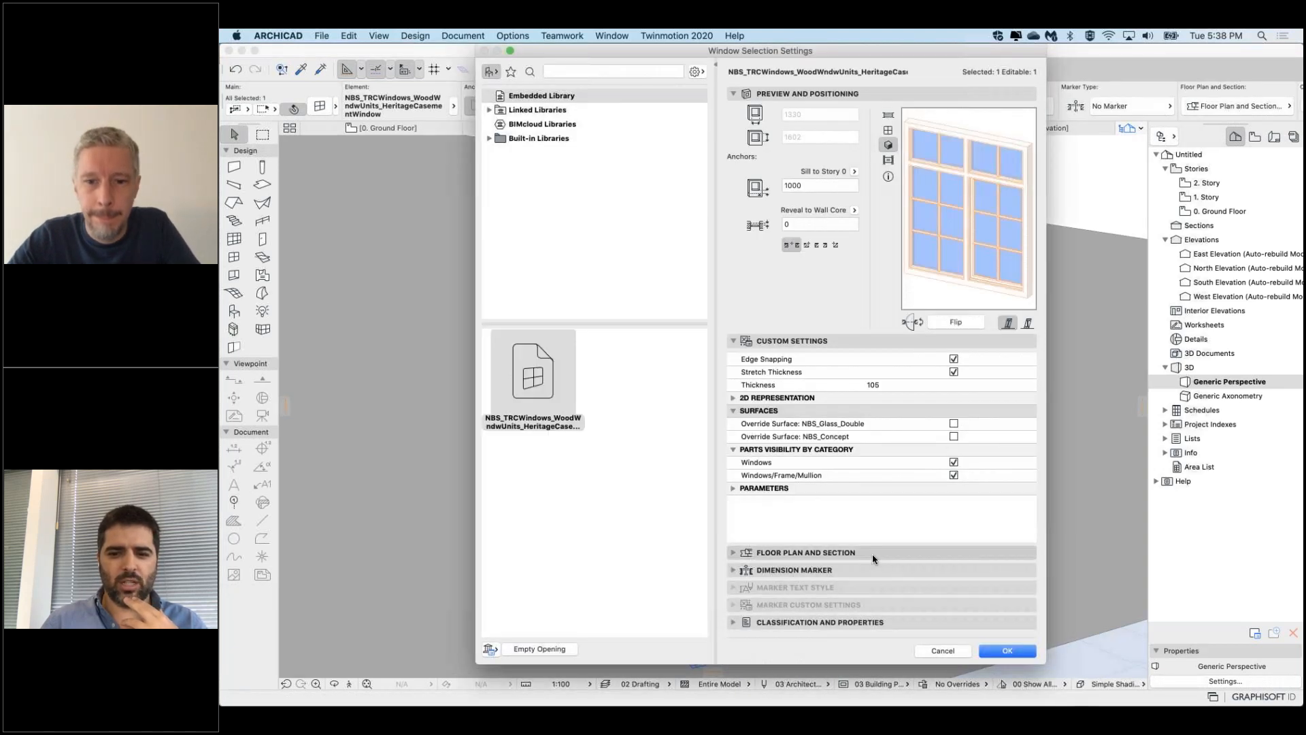
pyautogui.click(872, 553)
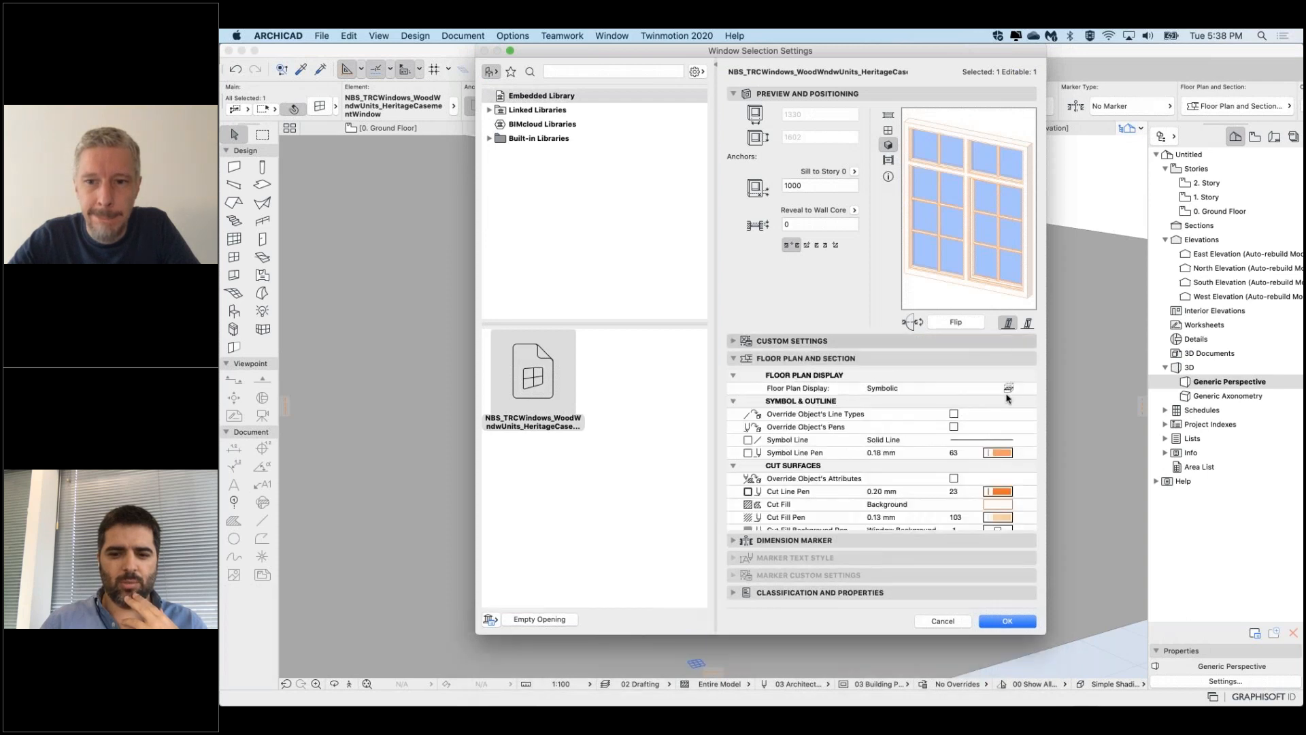
pyautogui.click(1020, 389)
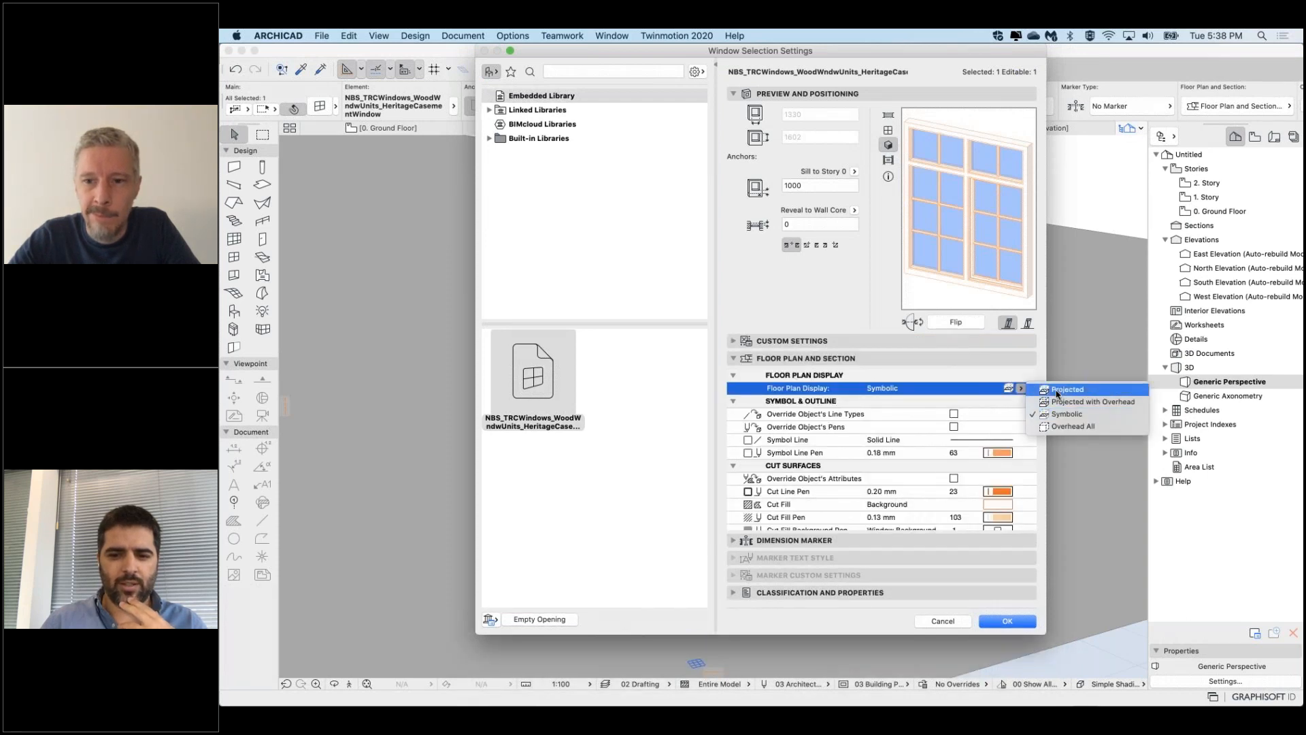
pyautogui.click(1066, 389)
pyautogui.click(1008, 621)
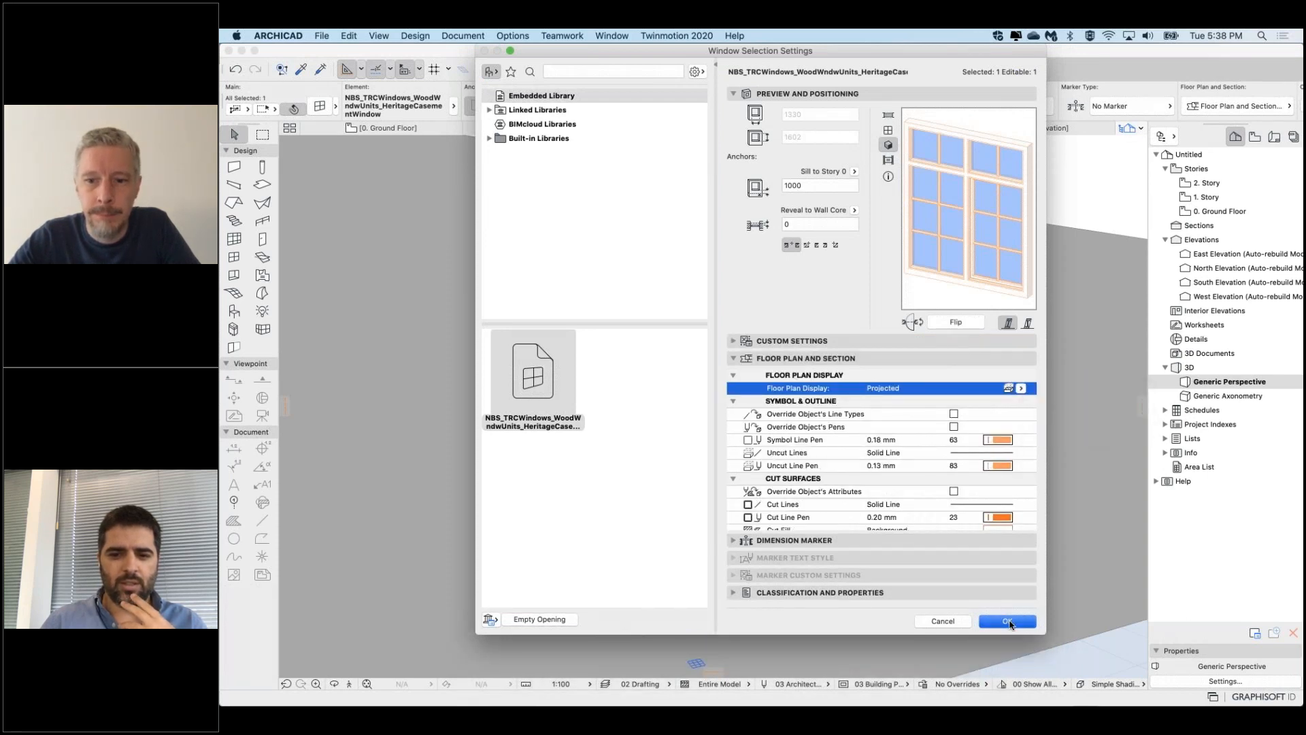
# Show the ground floor plan and examine the casement window's projected symbol in the wall up close
pyautogui.click(644, 157)
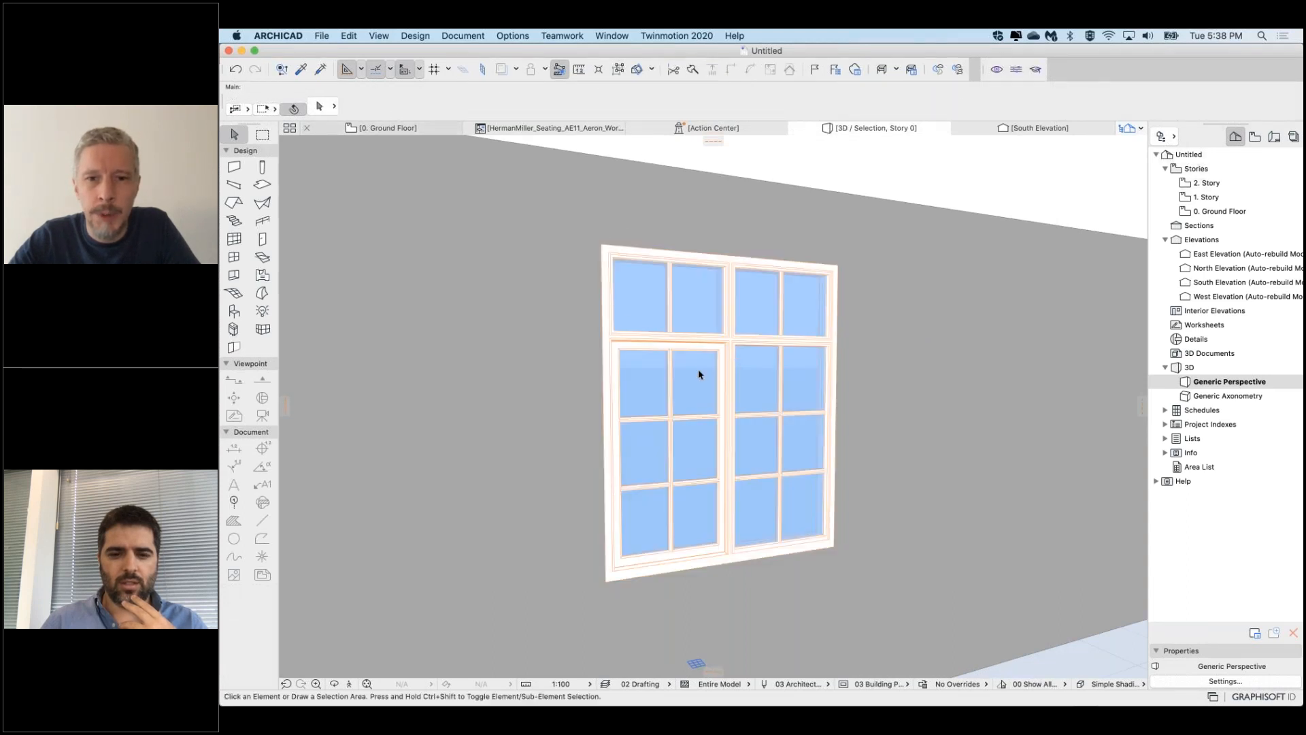
pyautogui.press('F2')
pyautogui.click(755, 421)
pyautogui.scroll(5, 755, 421)
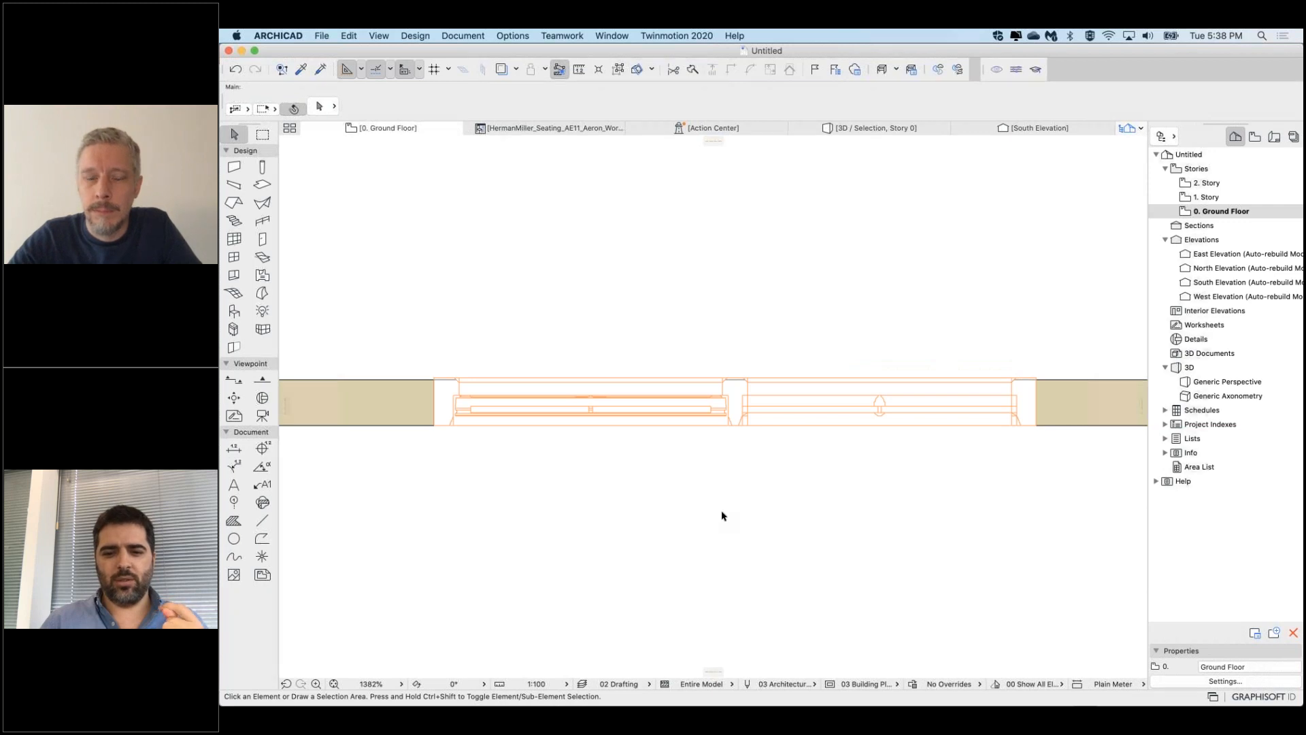
pyautogui.scroll(1, 722, 516)
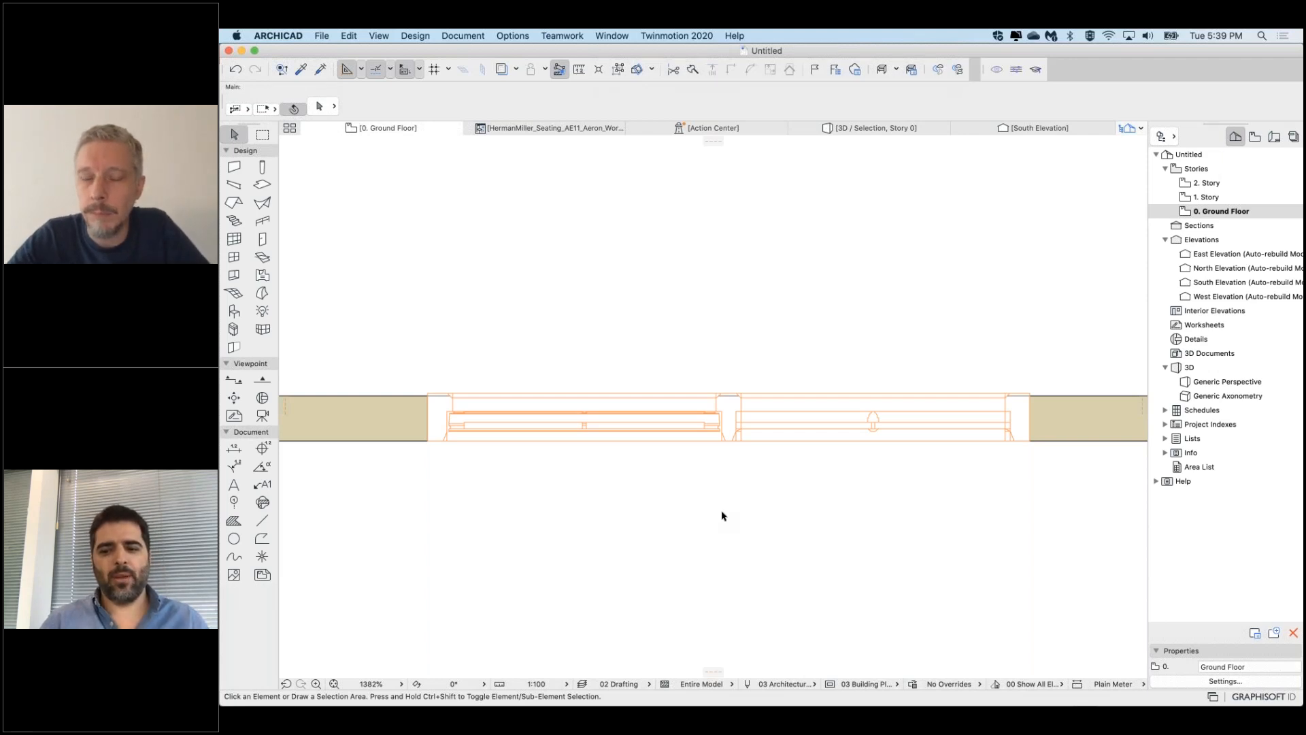
pyautogui.scroll(1, 734, 485)
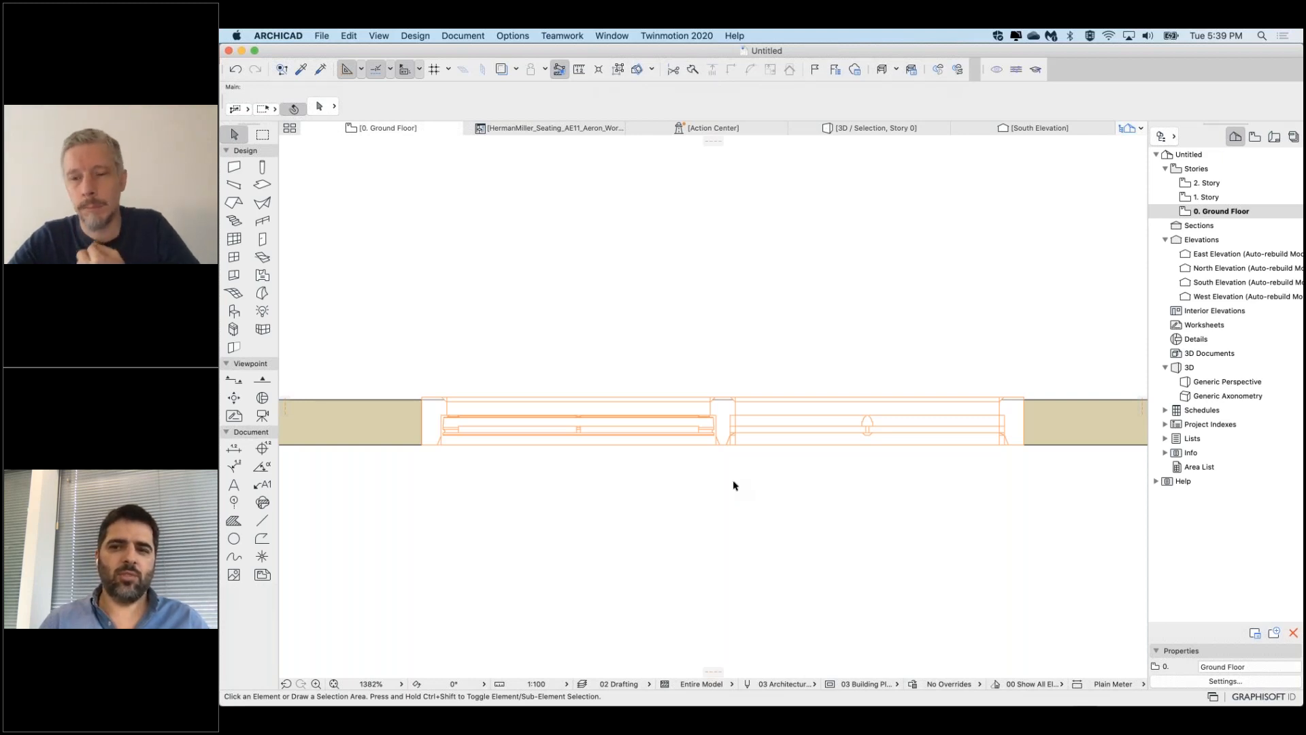
pyautogui.hscroll(1, 762, 491)
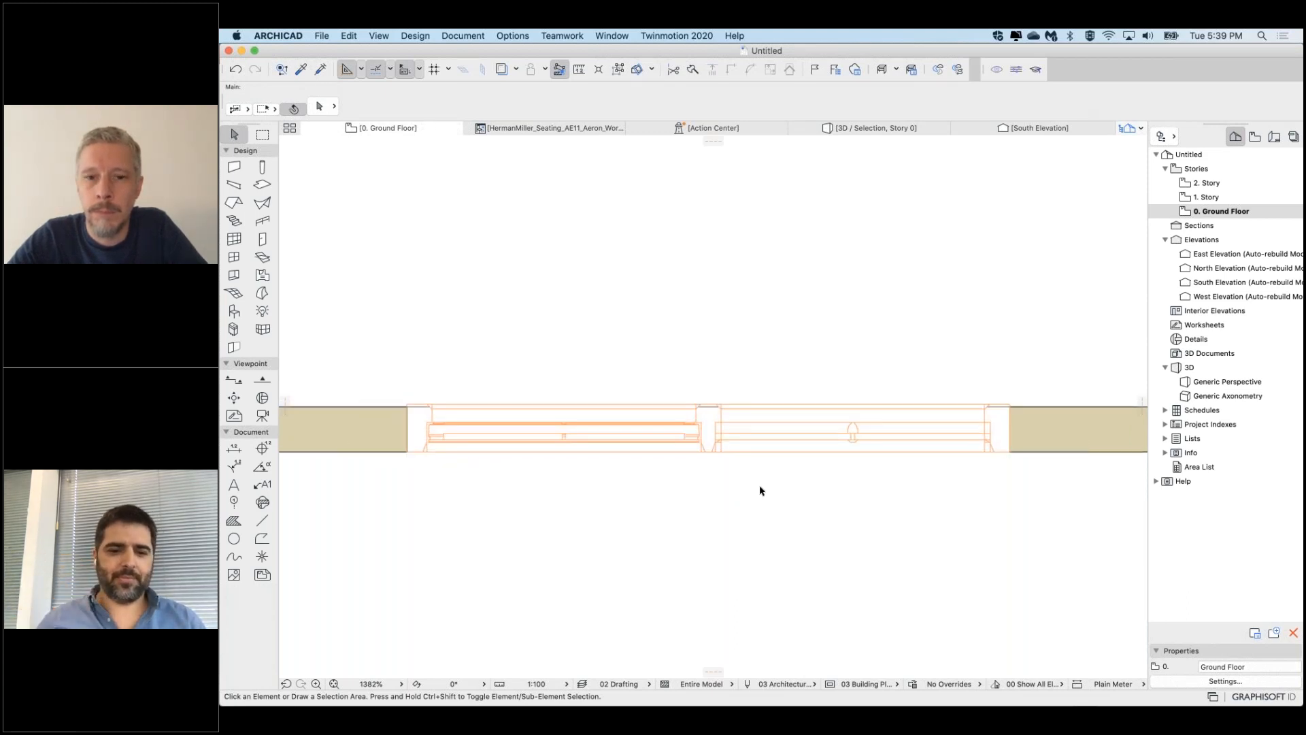
pyautogui.scroll(-5, 760, 490)
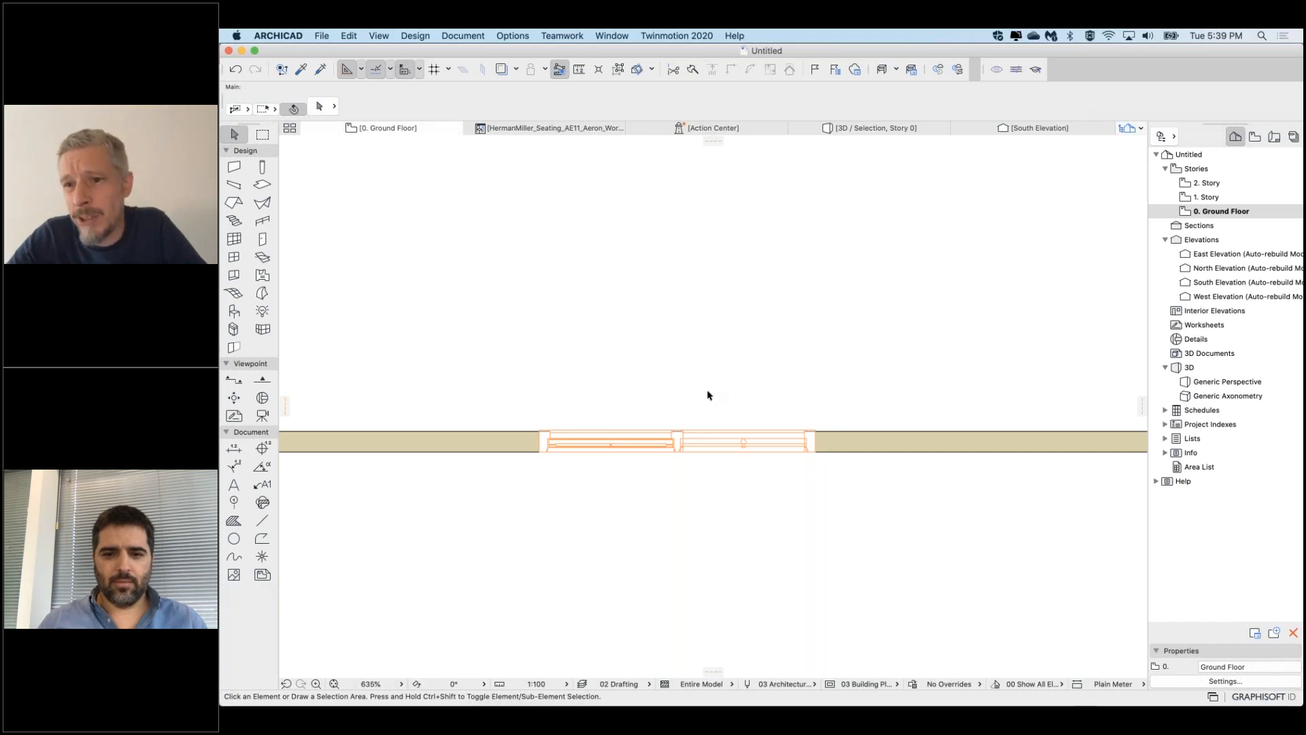
pyautogui.hscroll(5, 708, 392)
pyautogui.hscroll(1, 609, 370)
pyautogui.scroll(-1, 609, 370)
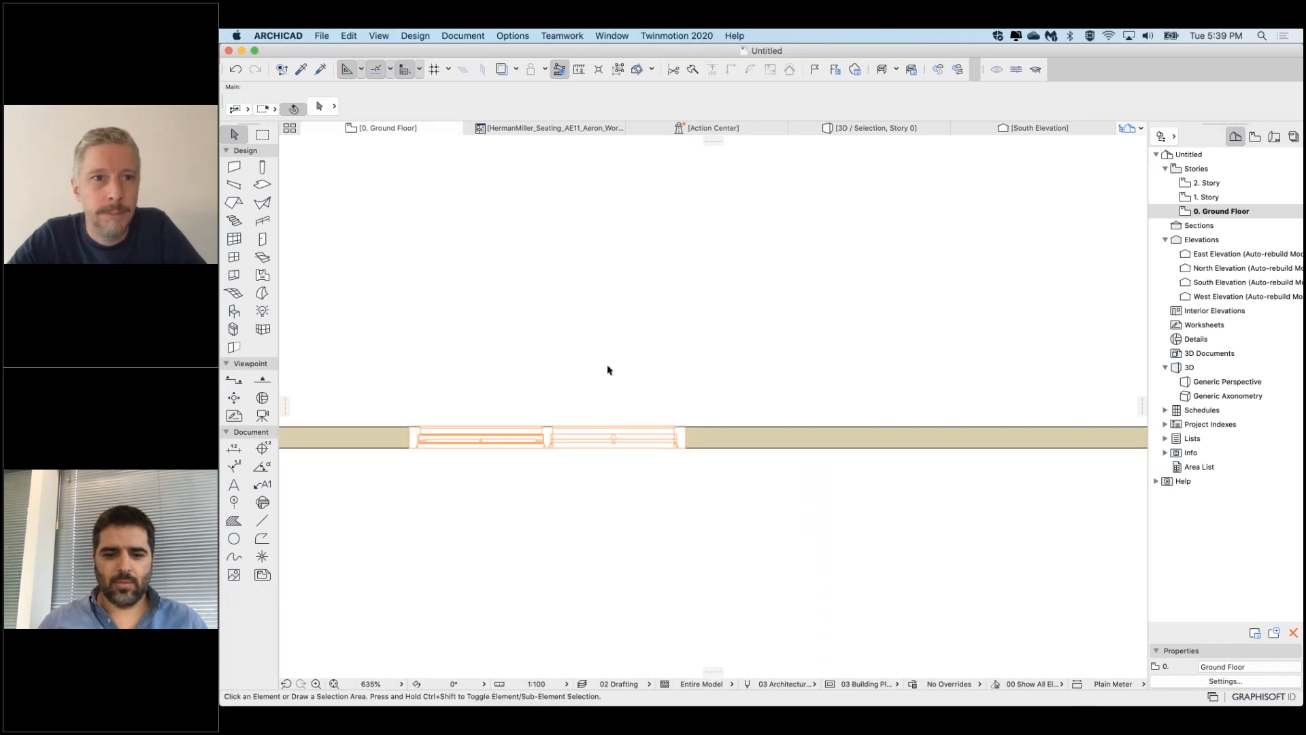
# Import the Revit family NBS_TRCWindows_WoodDrsts_HeritagePeriodDoor_Double.rfa as a GDL library part of type Door (best match)
pyautogui.click(322, 36)
pyautogui.moveTo(415, 224)
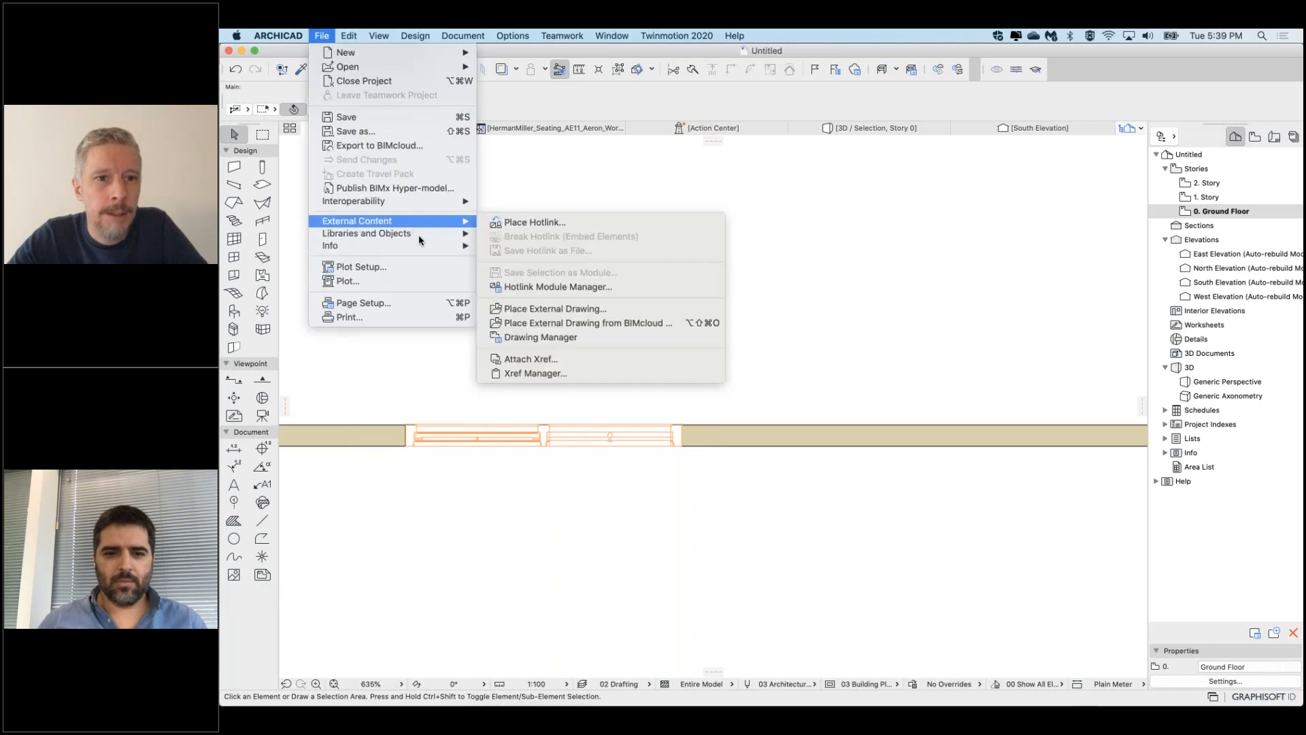
pyautogui.click(560, 413)
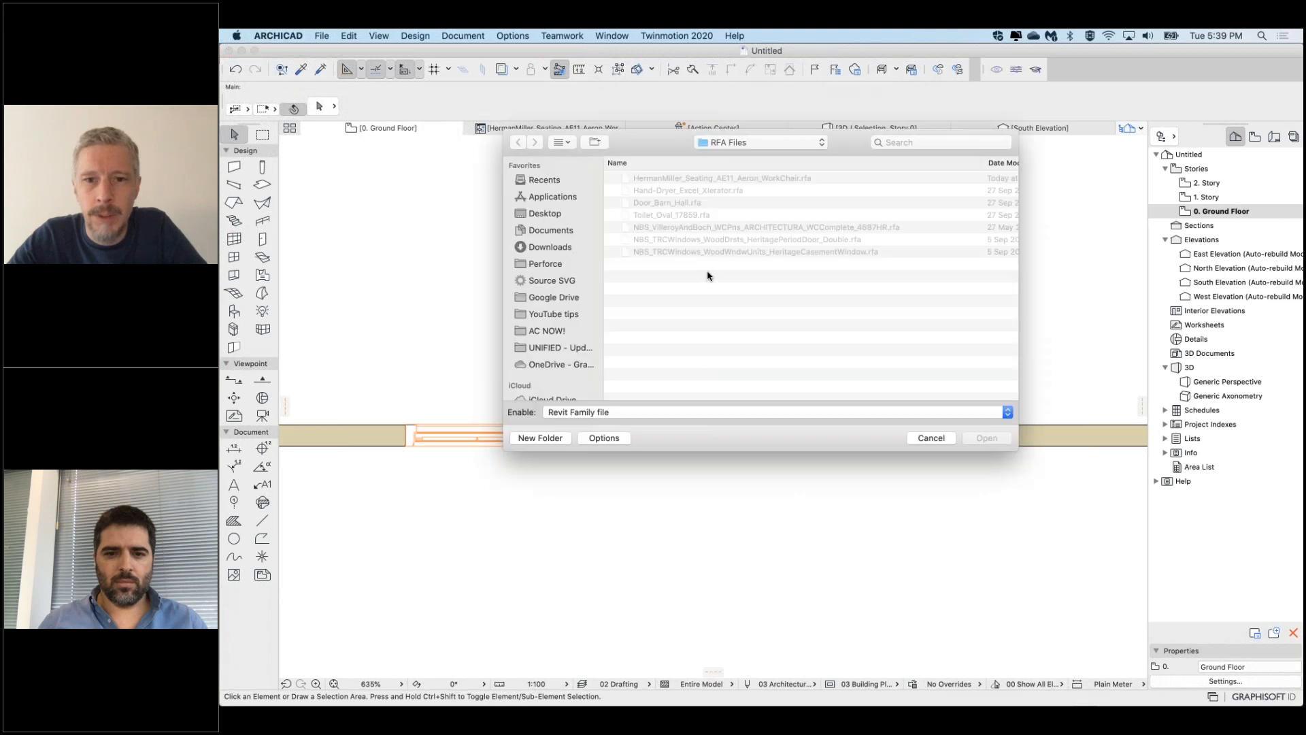
pyautogui.click(783, 242)
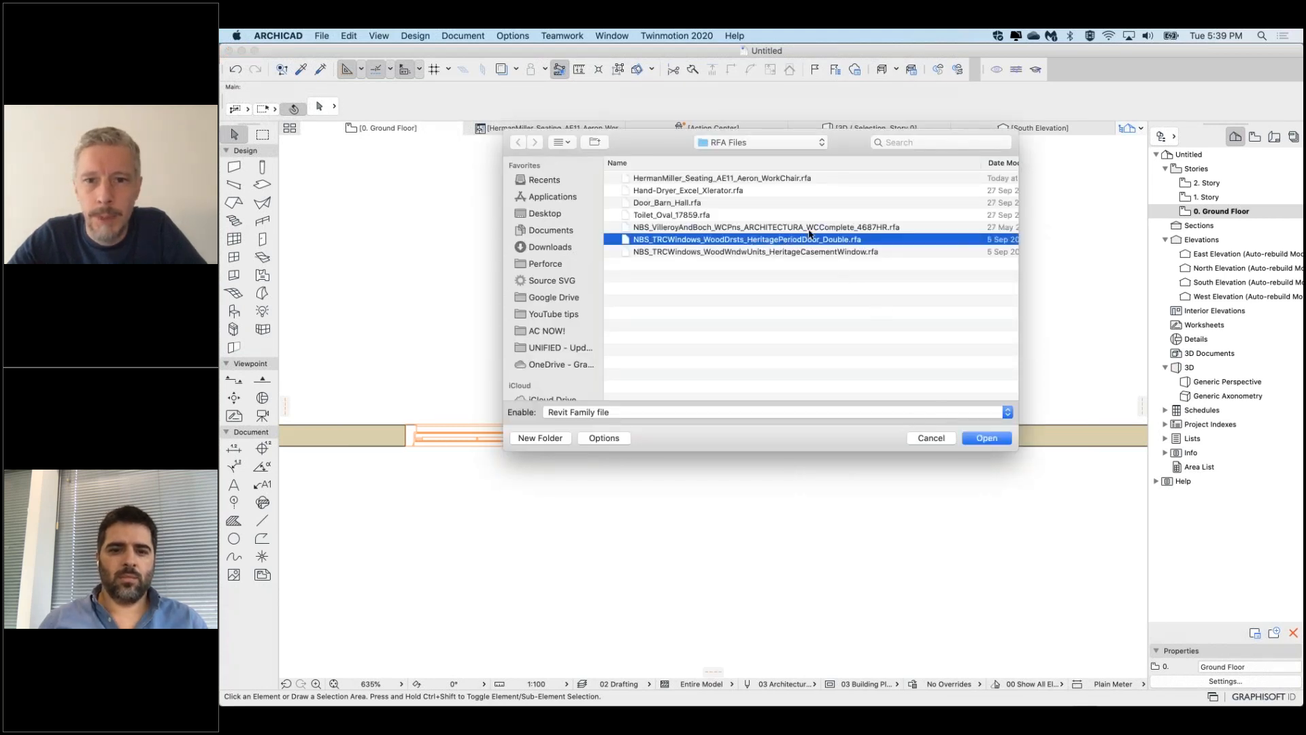
pyautogui.click(987, 438)
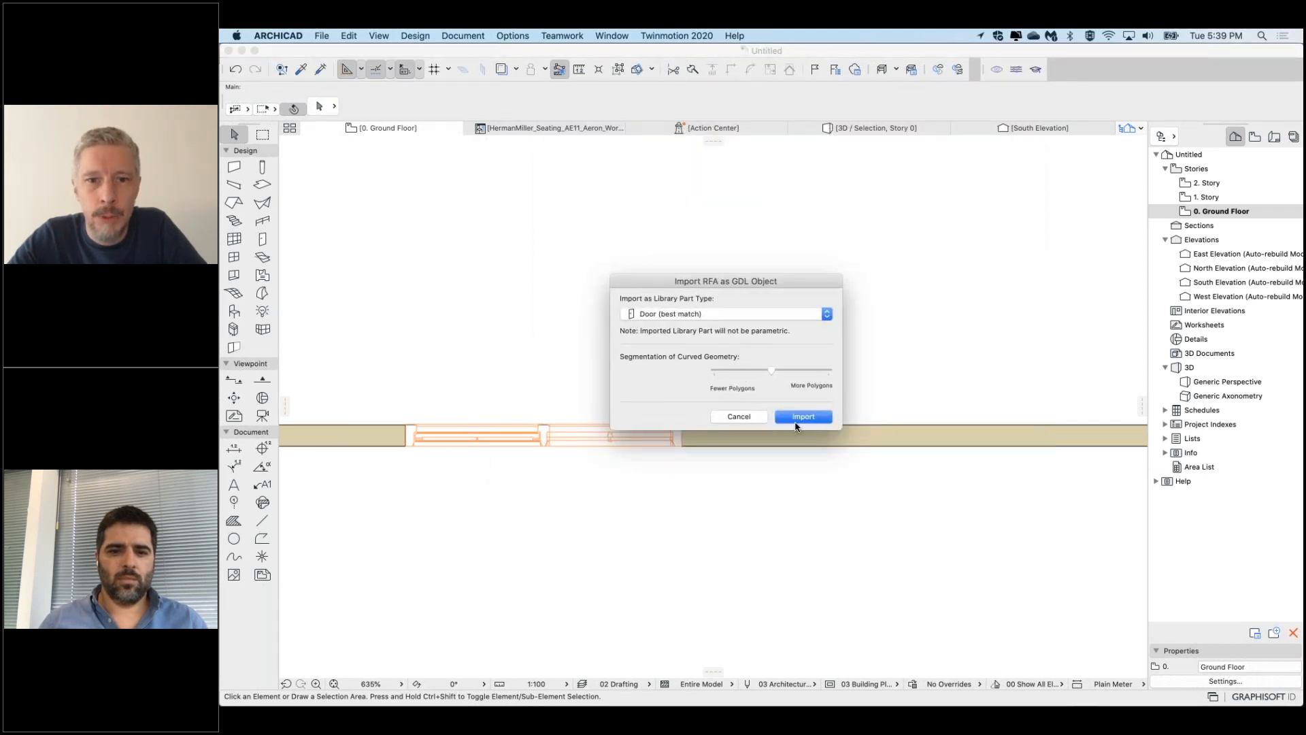
pyautogui.click(806, 416)
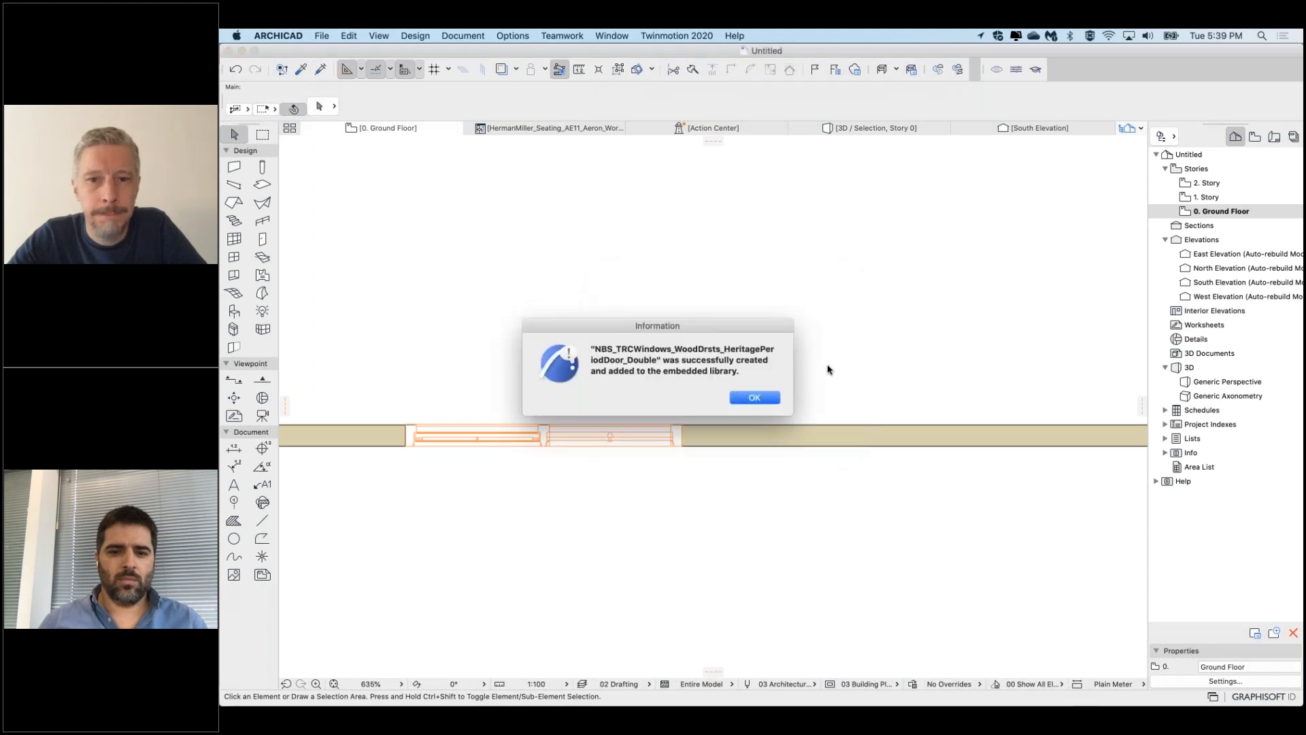
pyautogui.click(754, 399)
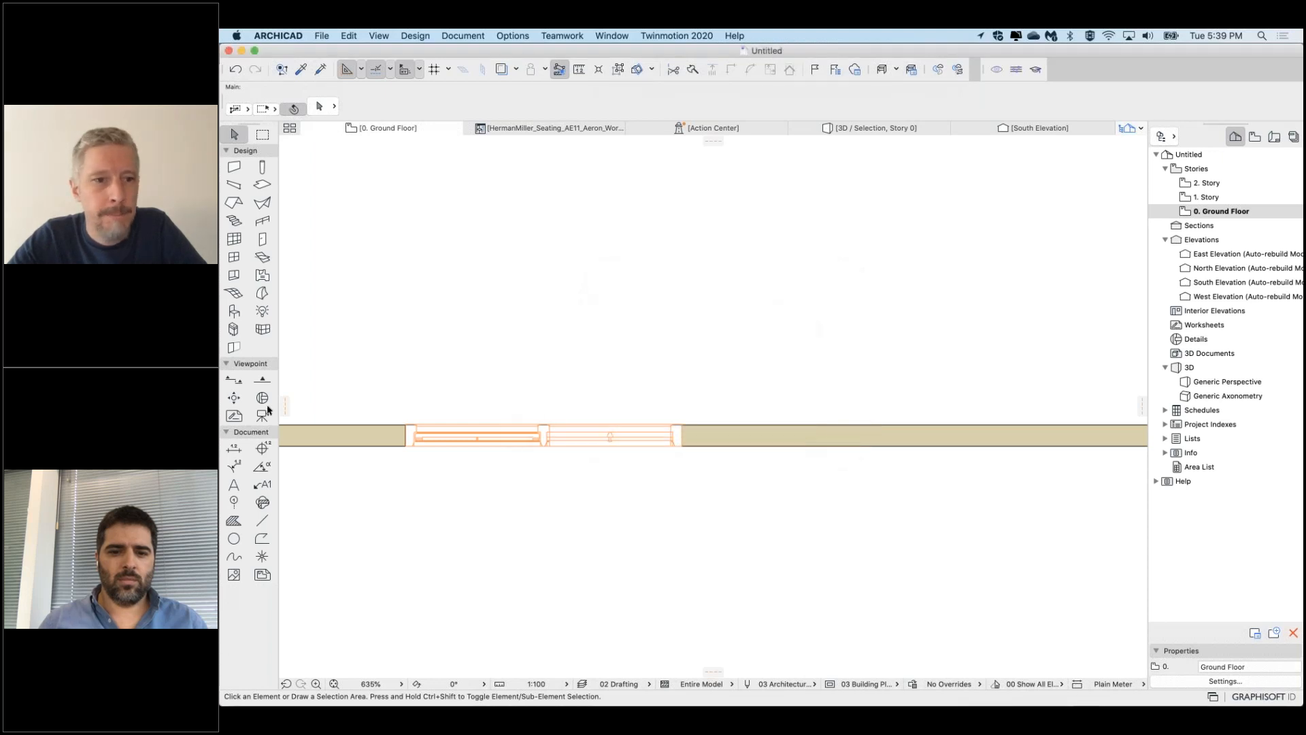
# Set the imported heritage period double door as the default door and place it in the wall to the right of the casement window
pyautogui.click(264, 240)
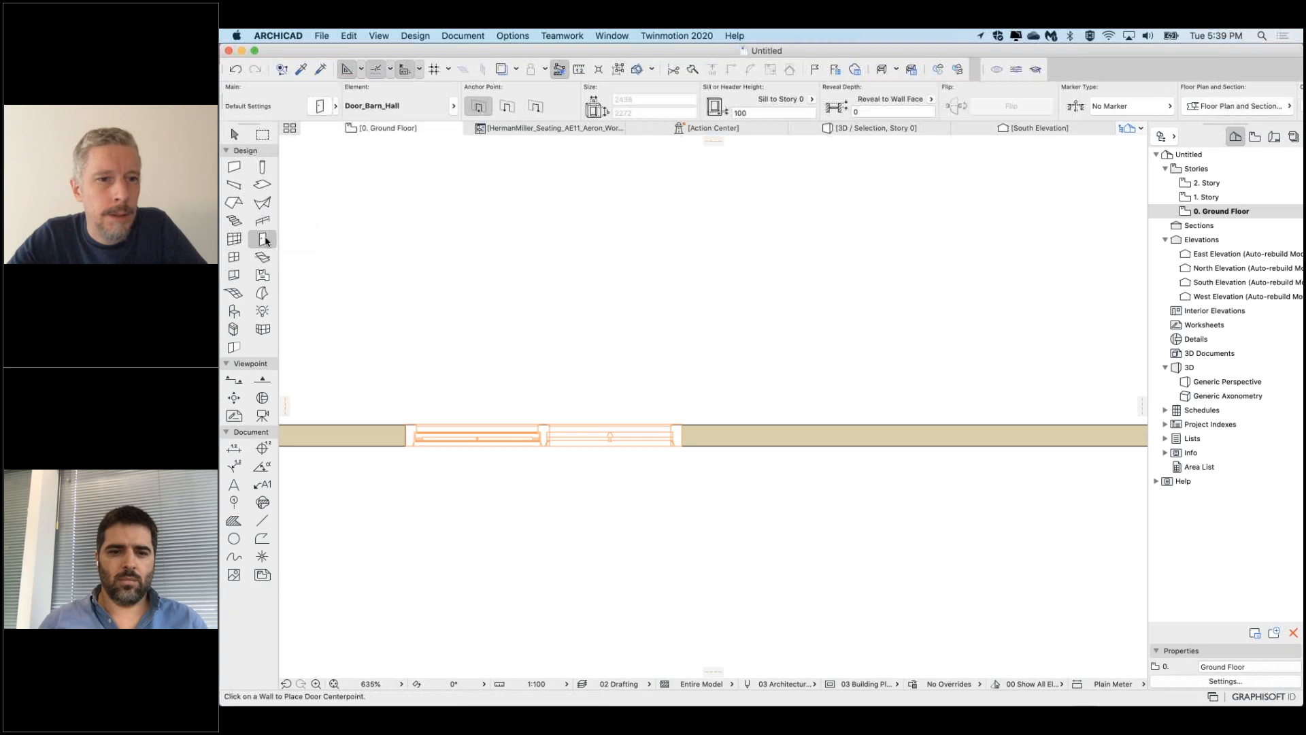
pyautogui.doubleClick(264, 240)
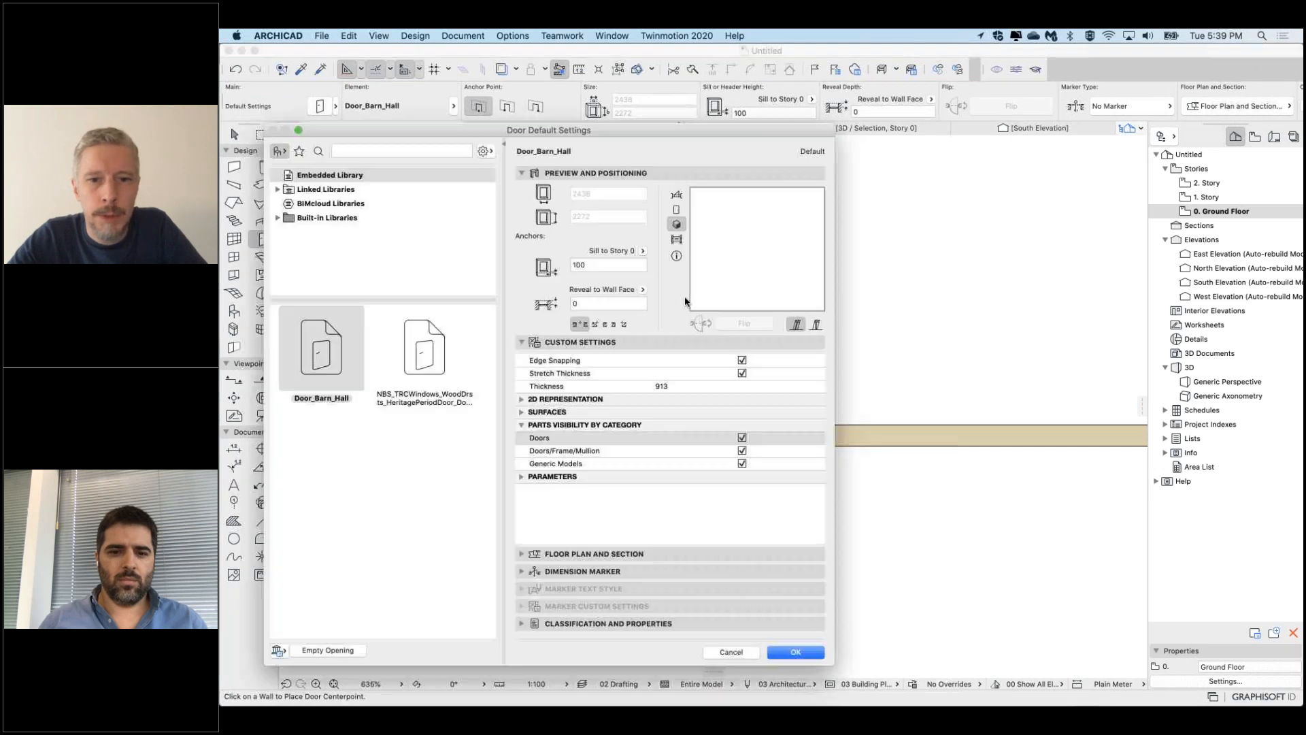
pyautogui.click(424, 326)
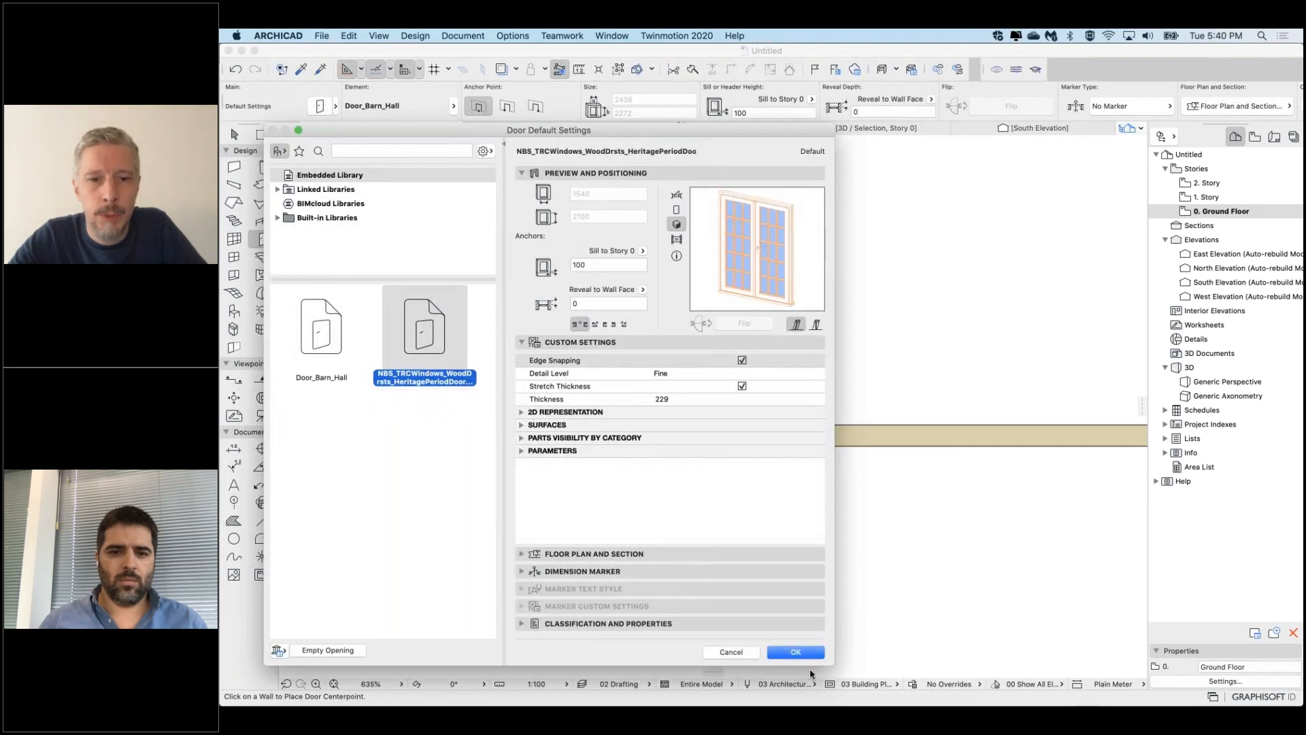
pyautogui.click(796, 652)
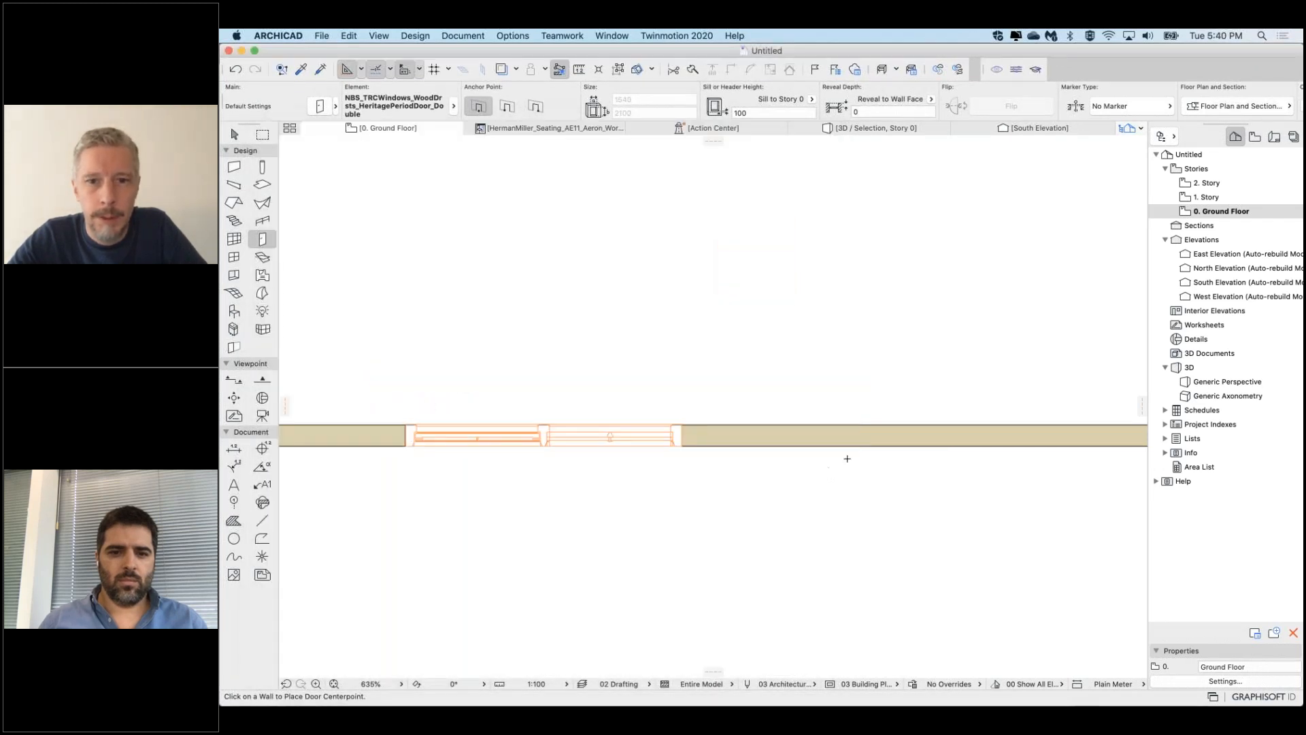
pyautogui.click(936, 456)
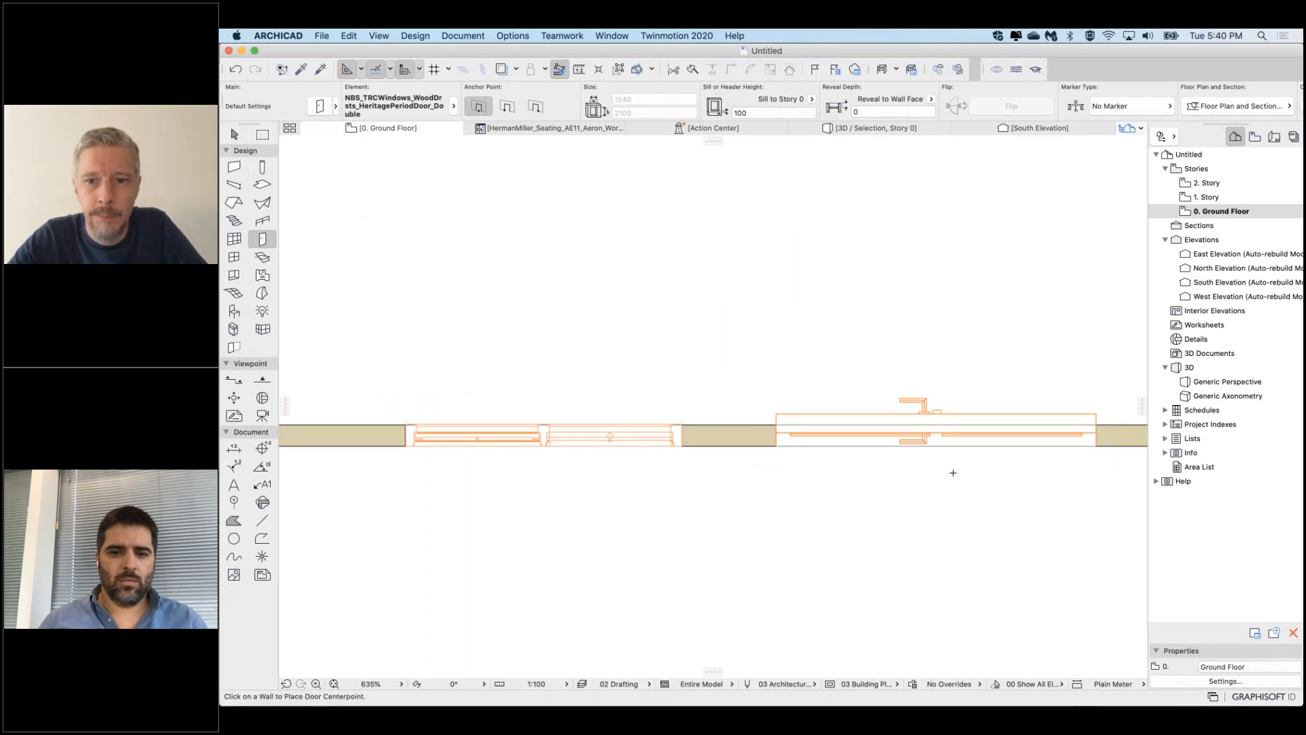
# Shift the double door across the wall thickness in plan to a reveal depth of about -55, then deselect it
pyautogui.hscroll(2, 948, 470)
pyautogui.scroll(5, 893, 420)
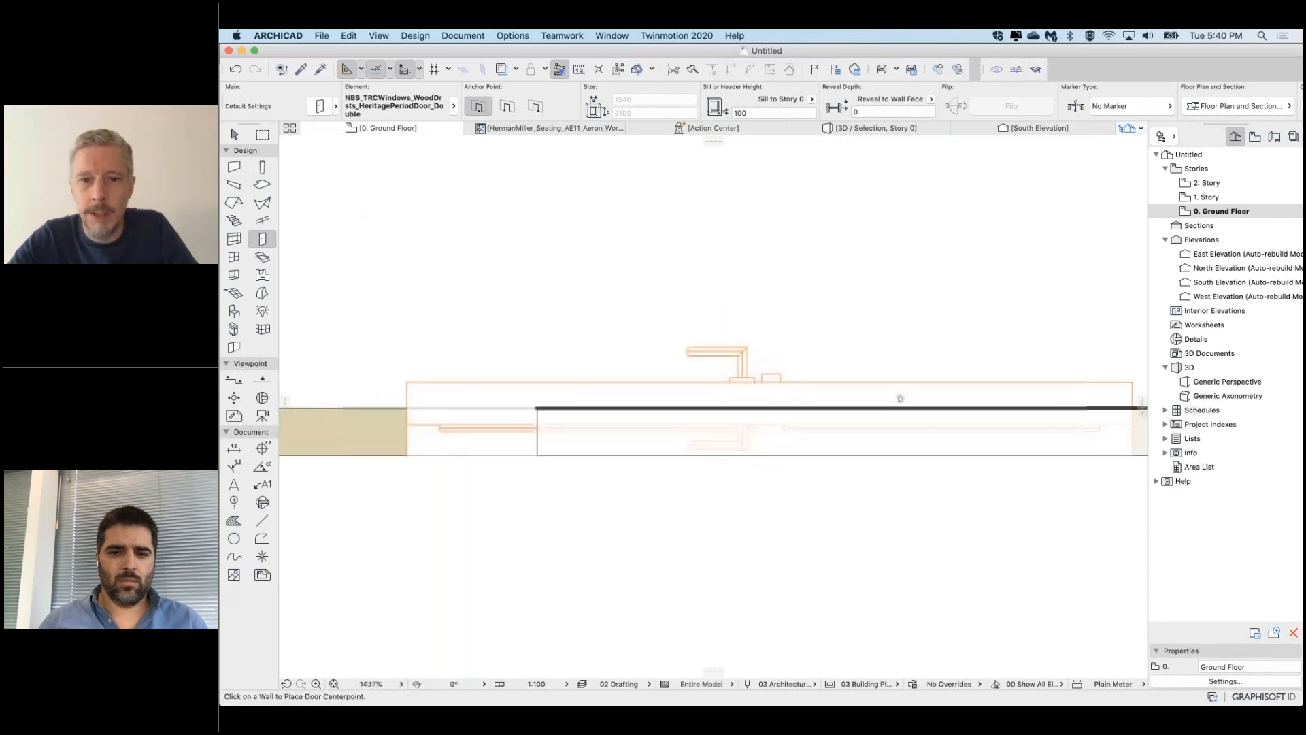
pyautogui.keyDown('shift'); pyautogui.click(407, 457); pyautogui.keyUp('shift')
pyautogui.click(1115, 455)
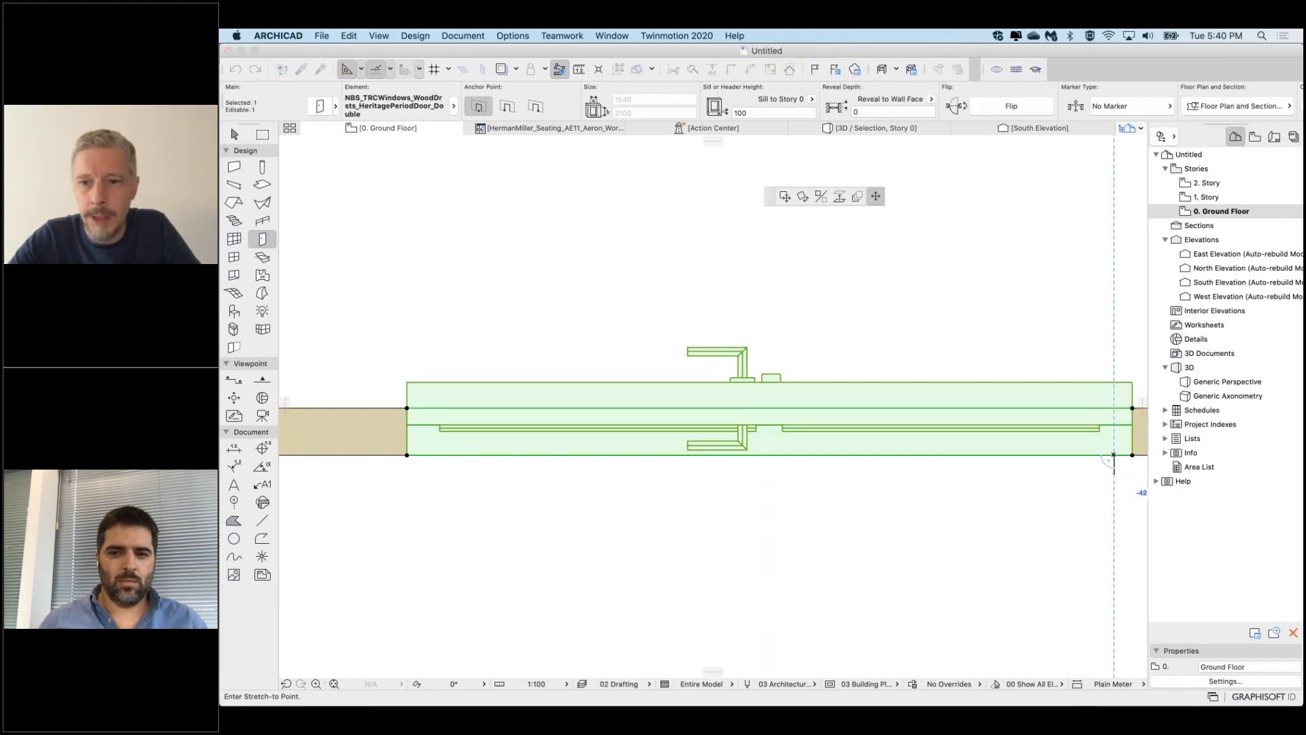
pyautogui.click(1113, 475)
pyautogui.click(1114, 475)
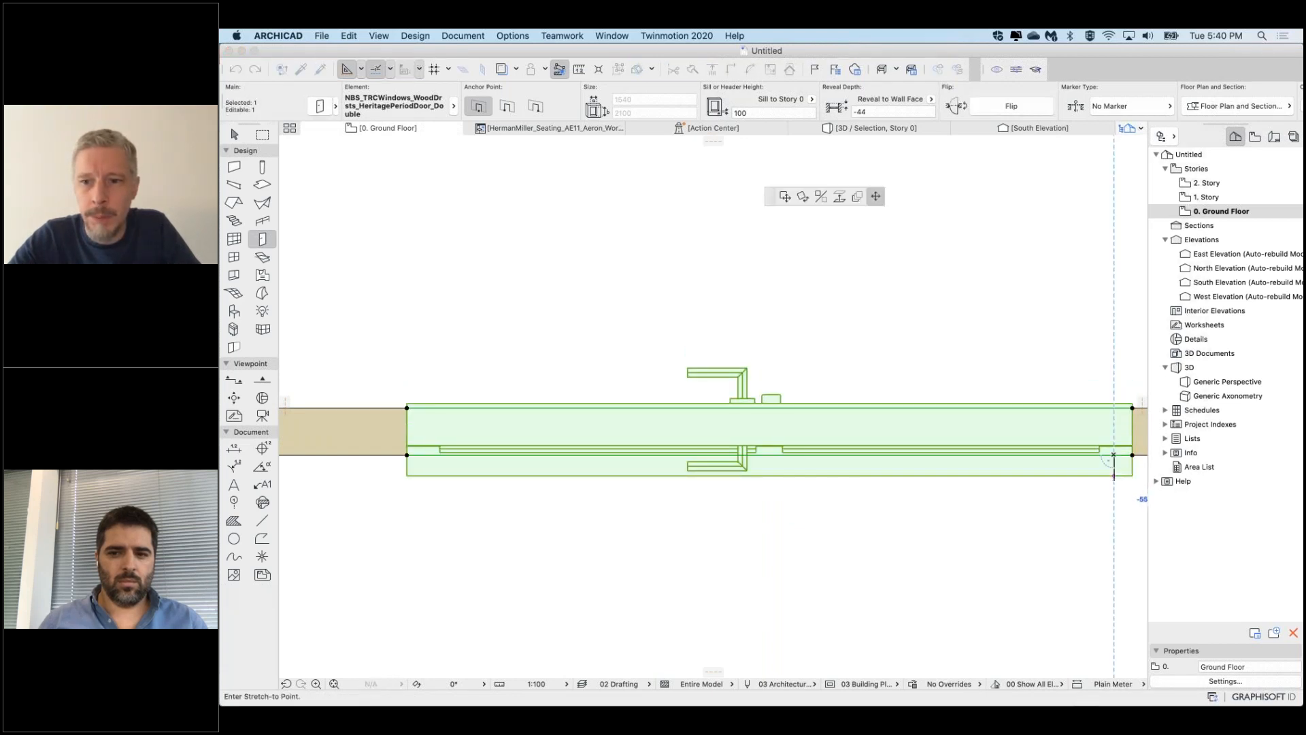
pyautogui.click(1115, 480)
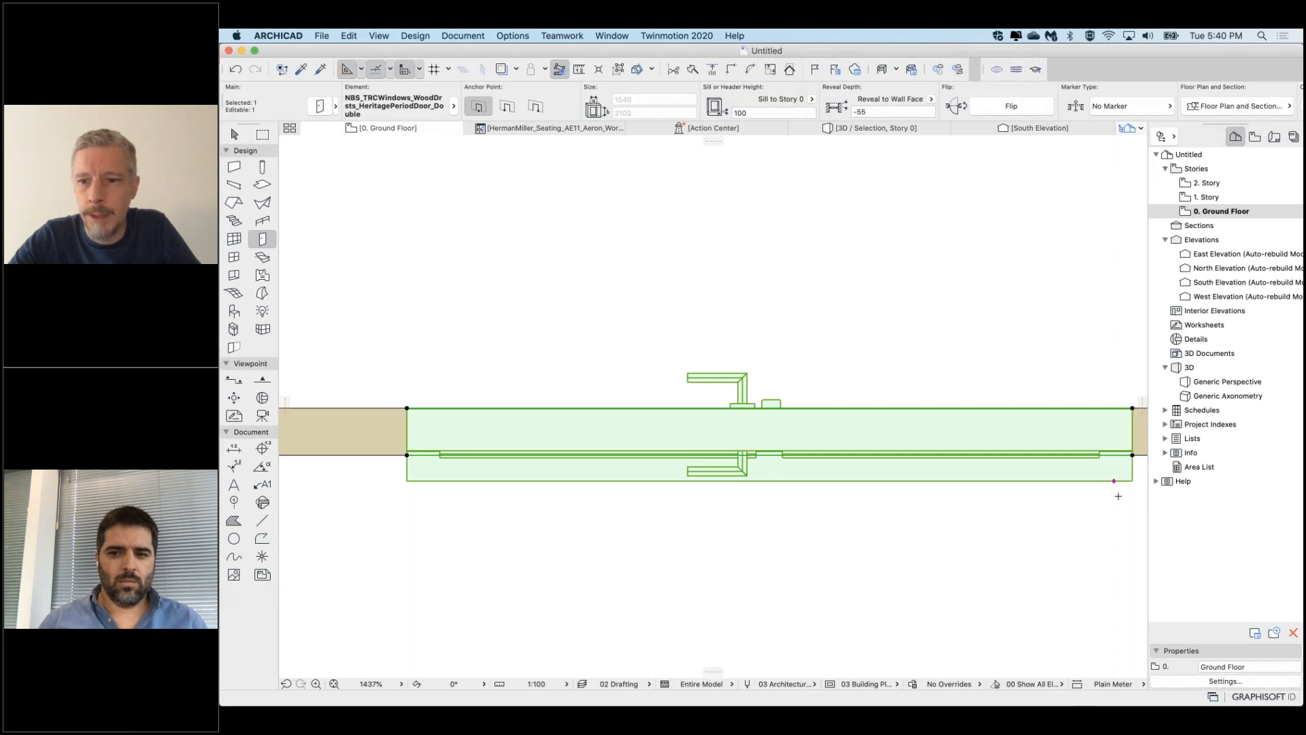
pyautogui.scroll(-5, 1073, 493)
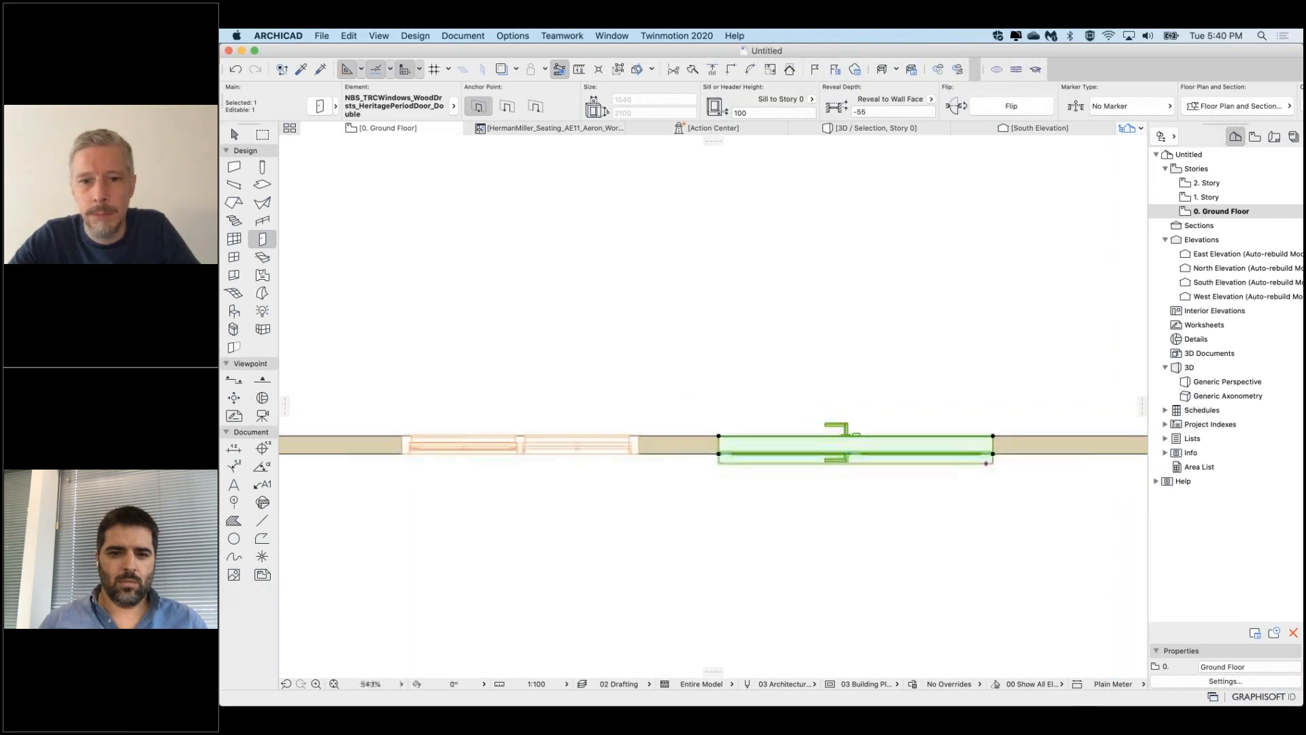
pyautogui.scroll(2, 1073, 493)
pyautogui.hscroll(2, 1051, 430)
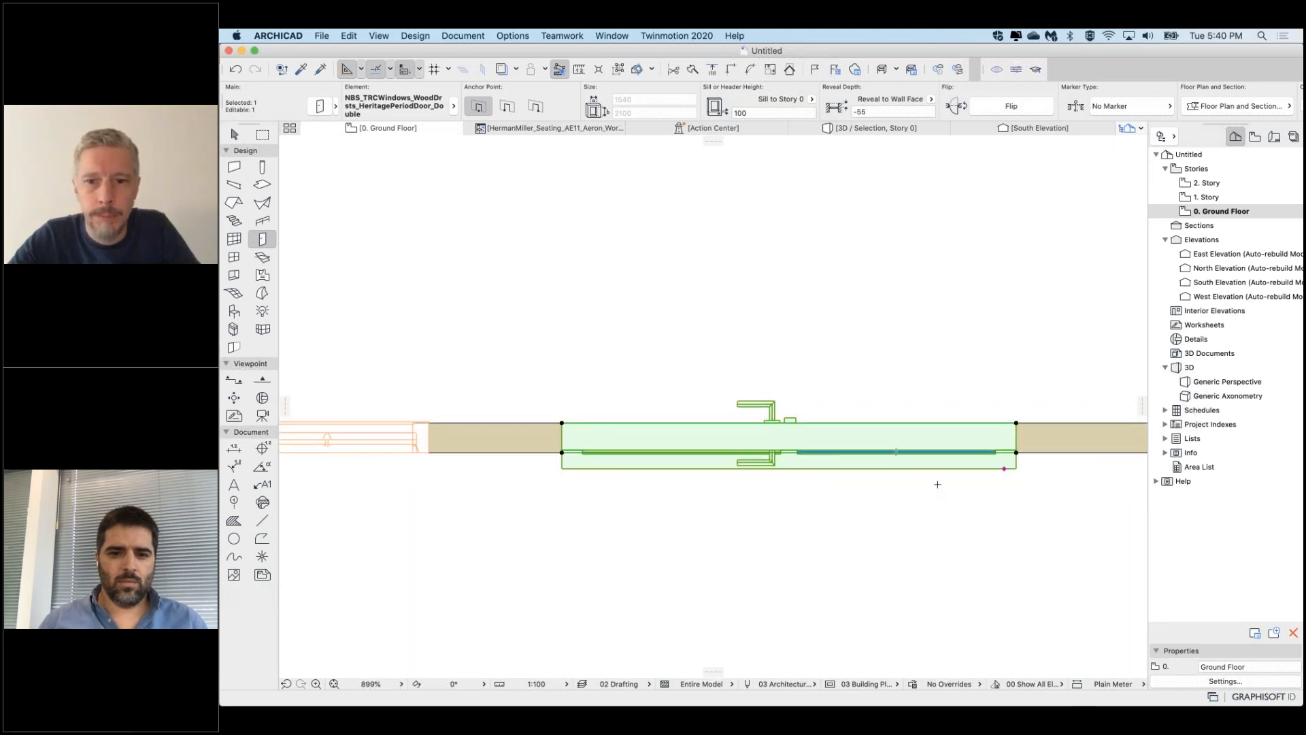
pyautogui.press('Escape')
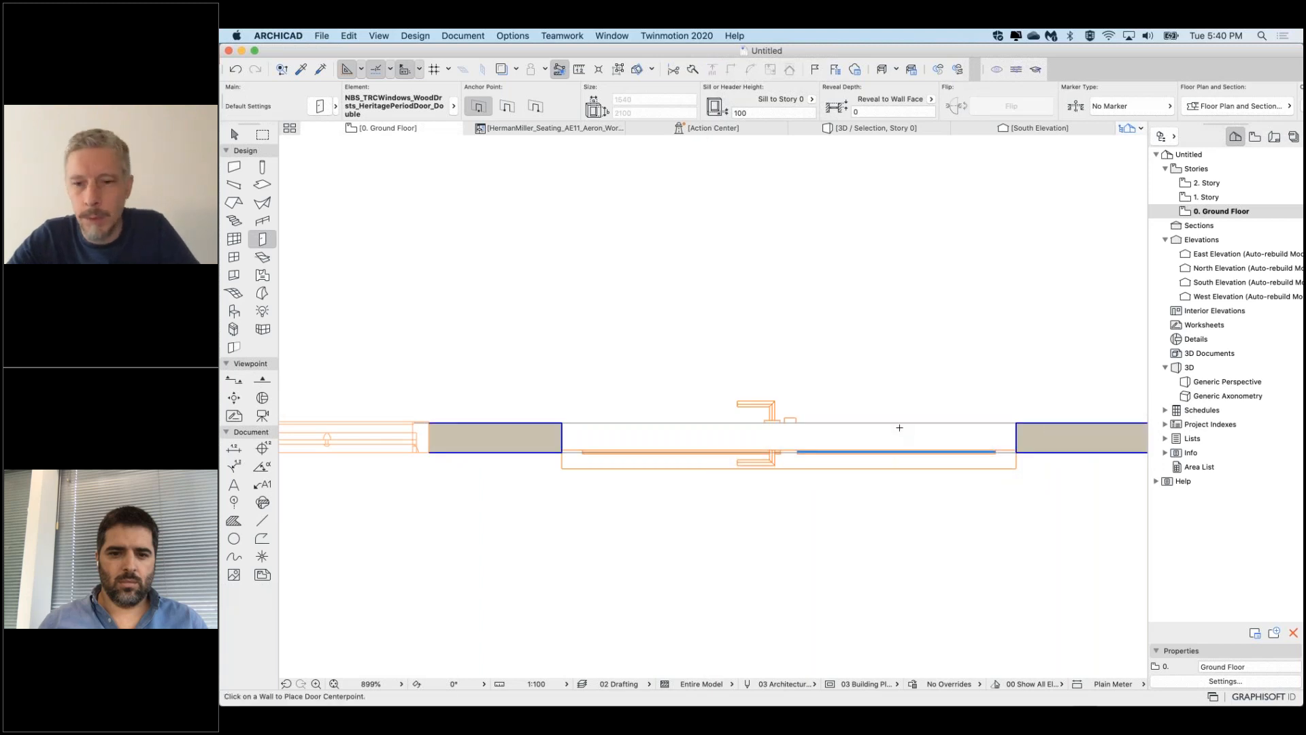
# Show the model in 3D and turn off the Generic Models parts of the placed double door
pyautogui.press('F5')
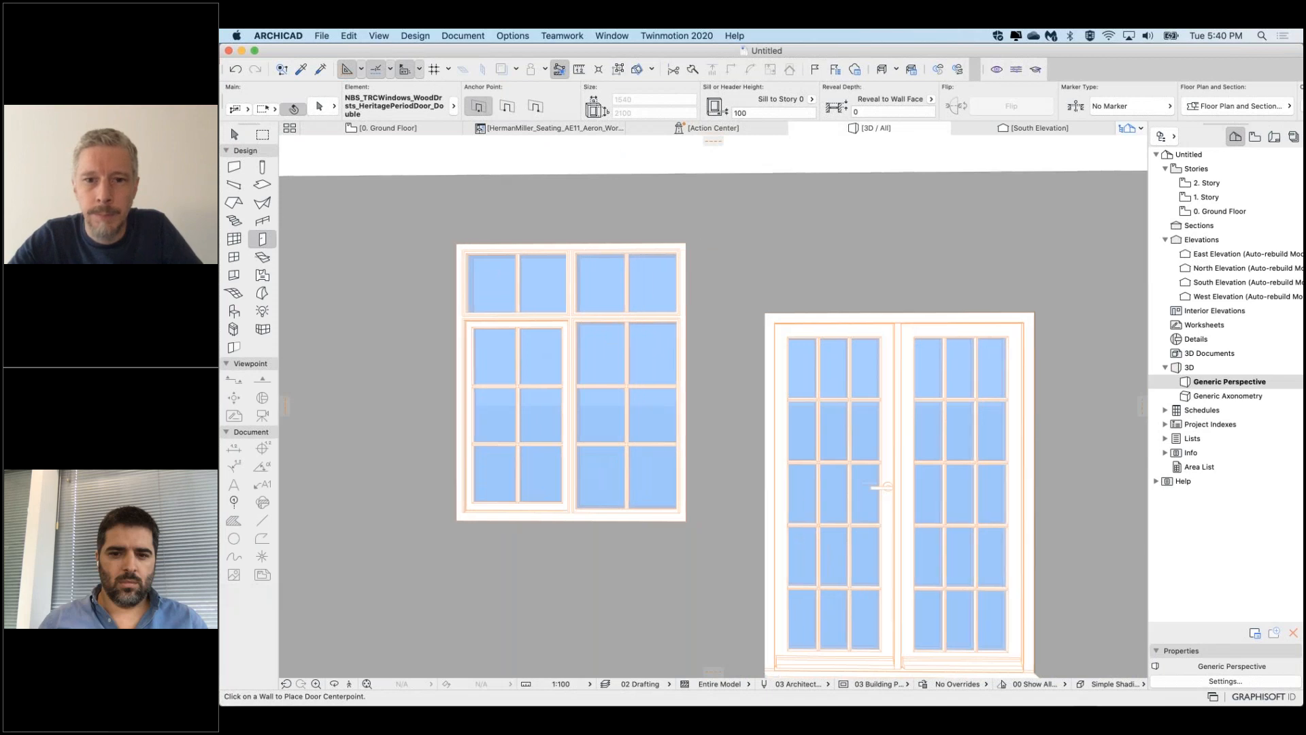
pyautogui.click(237, 134)
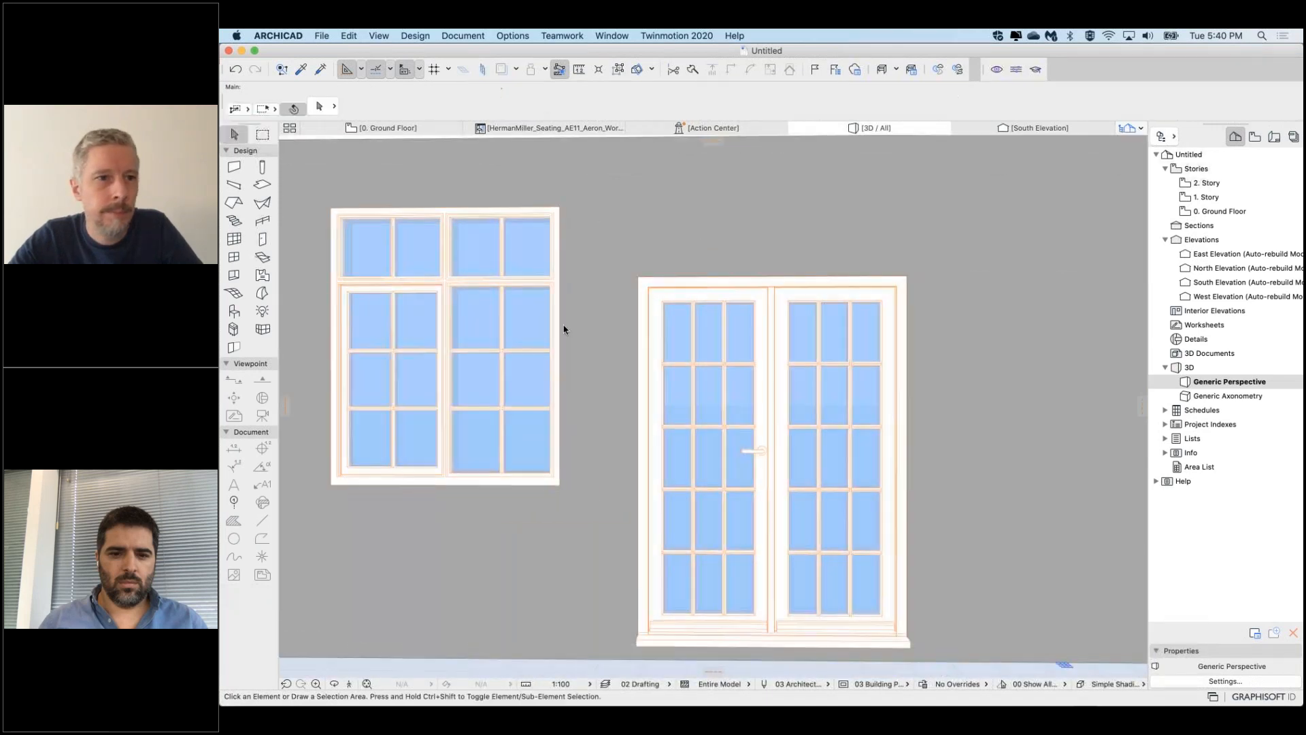
pyautogui.click(764, 443)
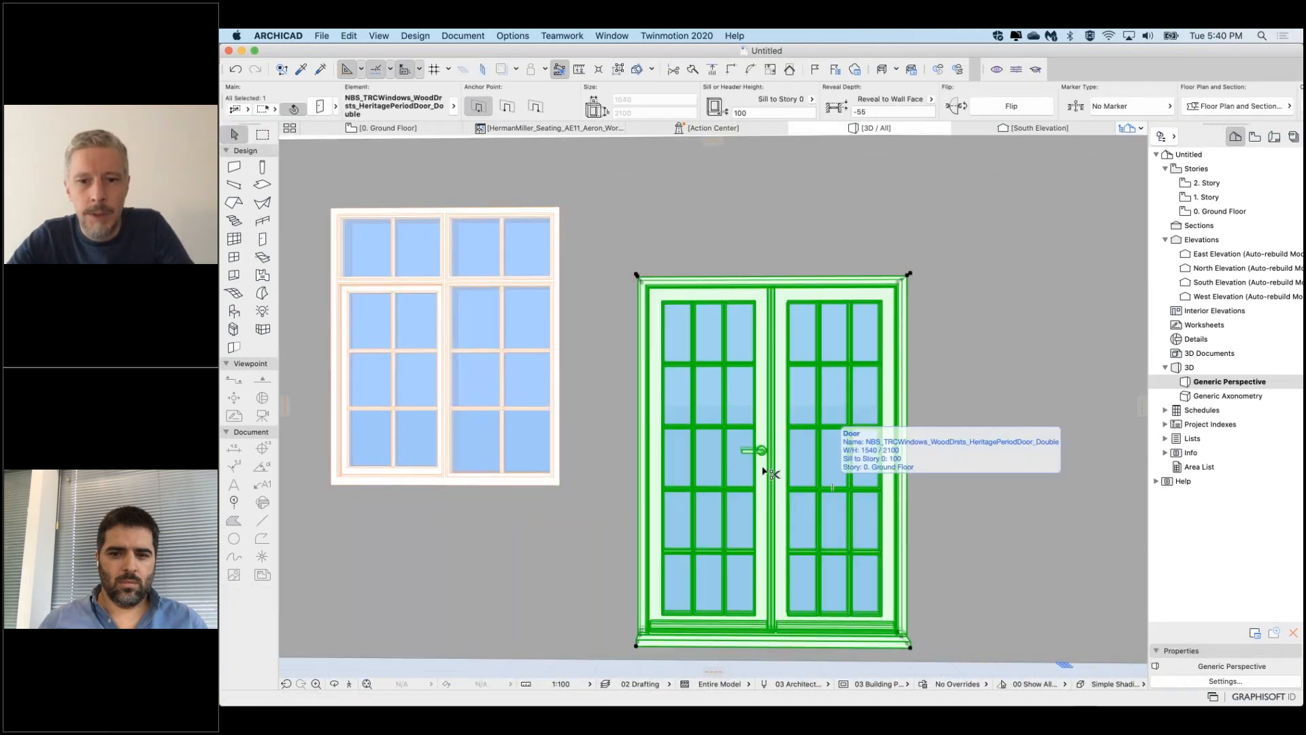
pyautogui.press('super+t')
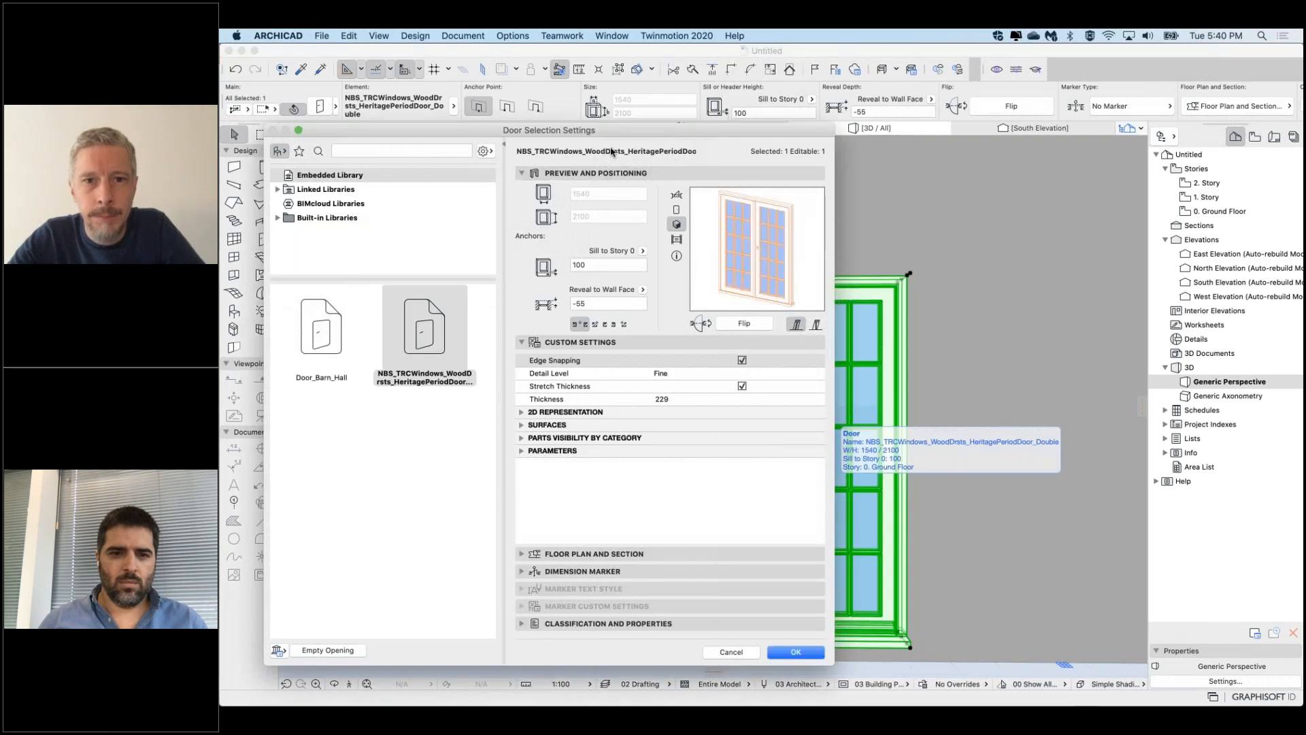
pyautogui.moveTo(608, 131); pyautogui.dragTo(704, 91)
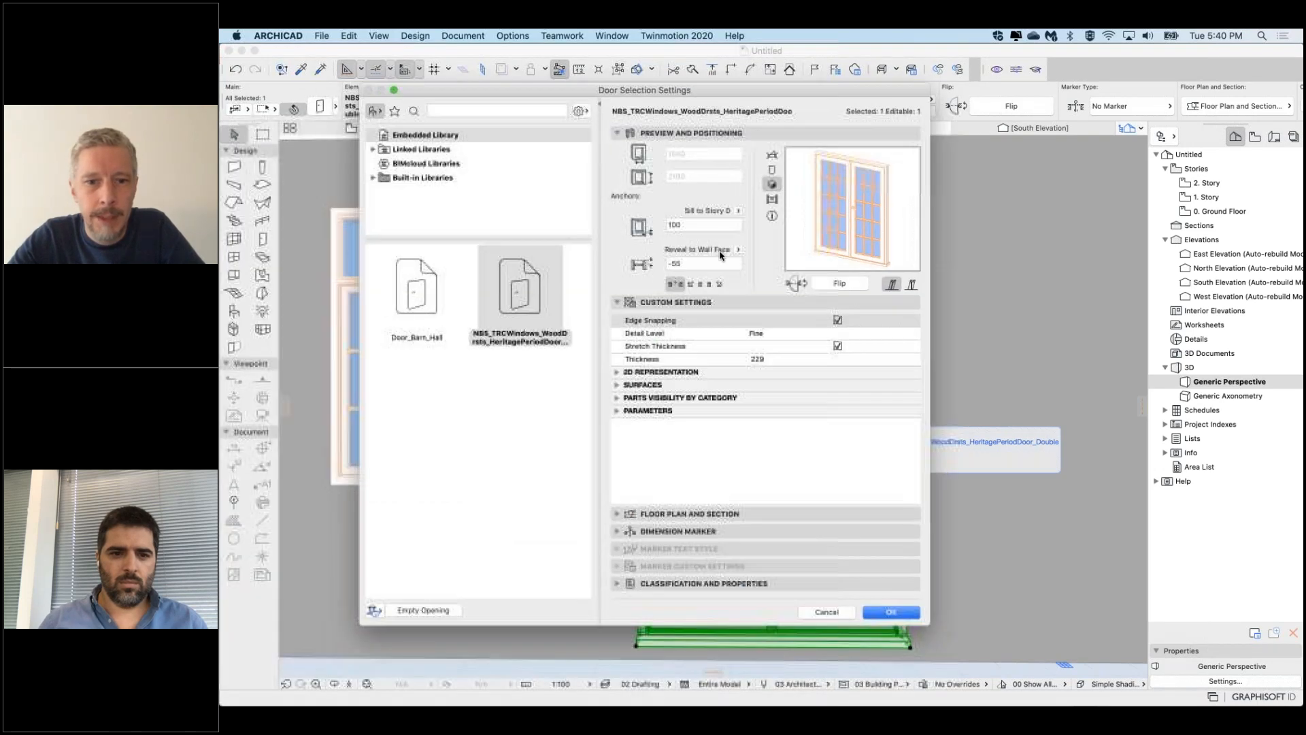
pyautogui.click(615, 398)
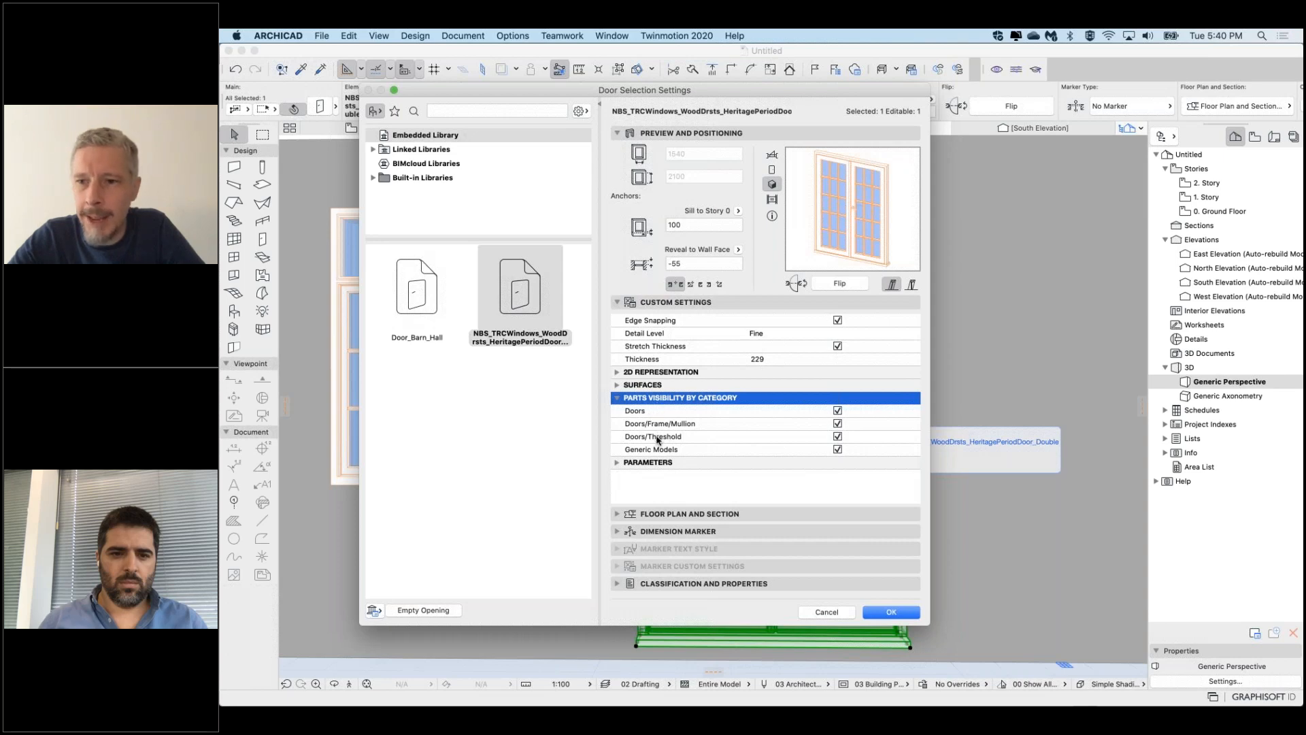
pyautogui.click(646, 452)
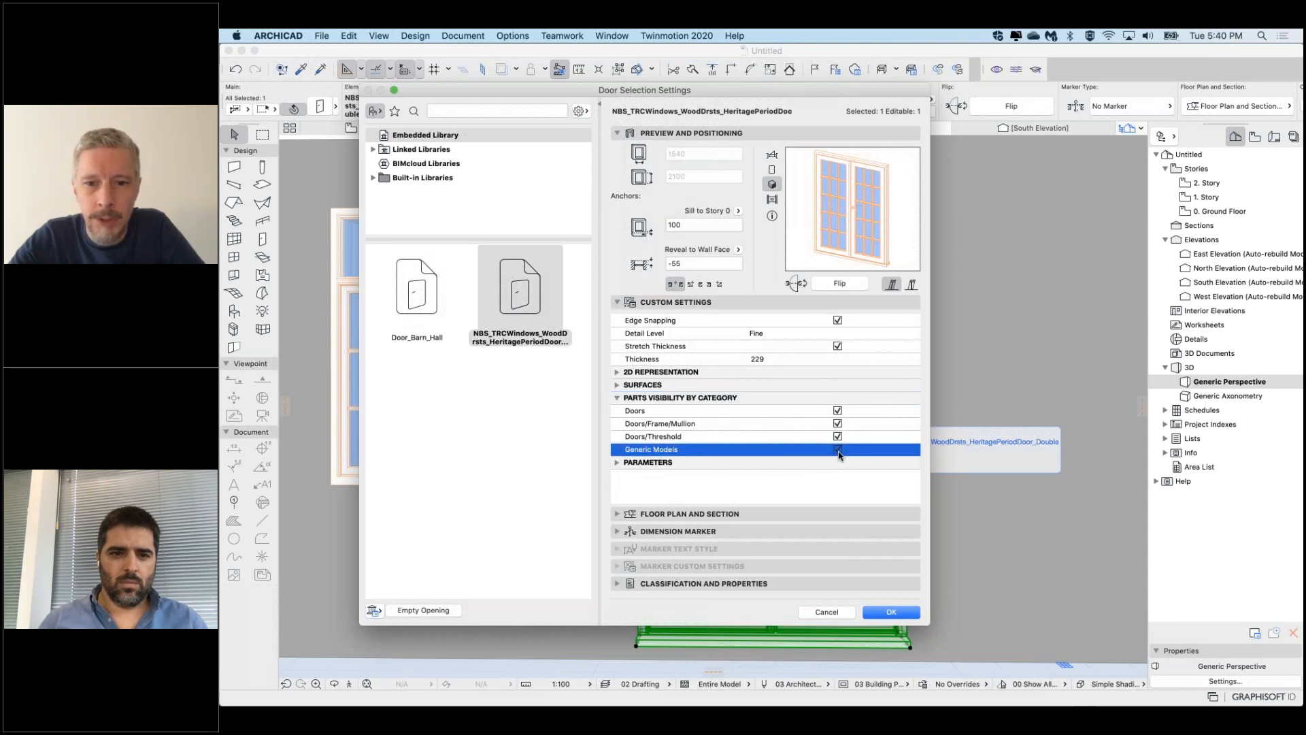
pyautogui.click(891, 613)
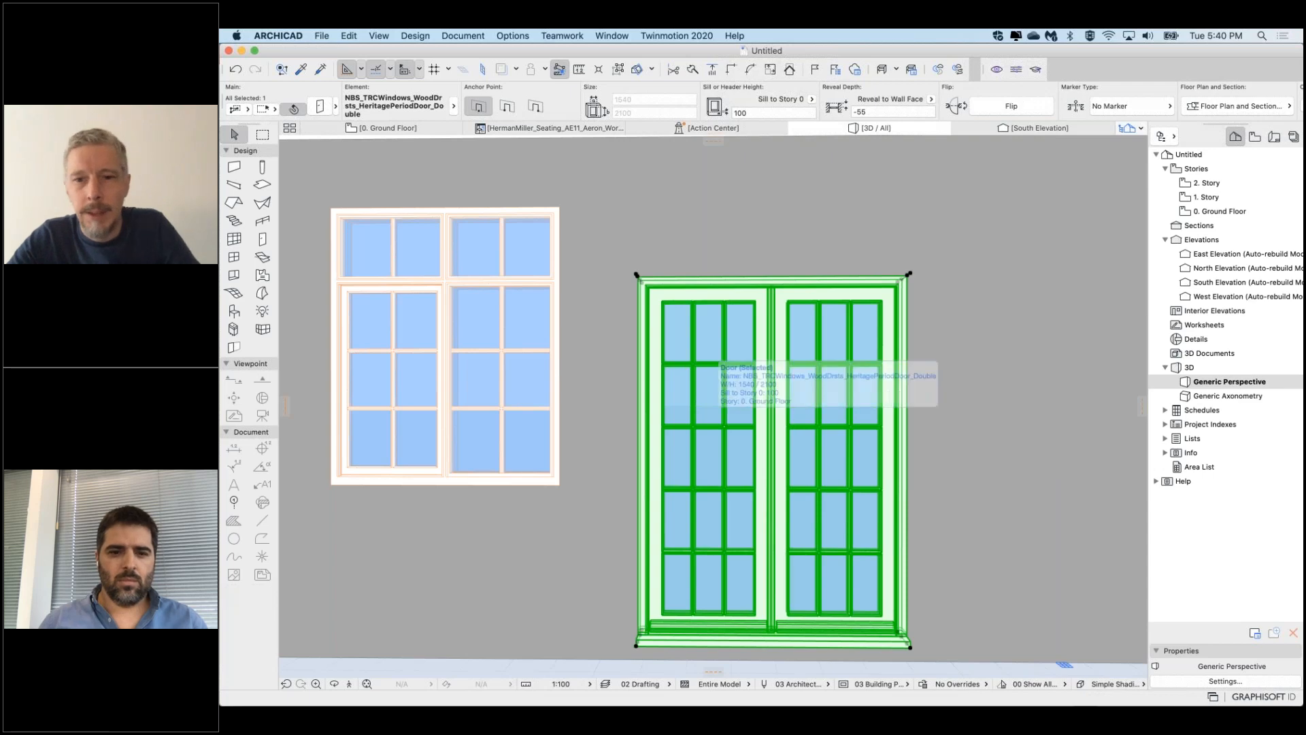
# Turn the Generic Models parts of the placed double door back on in its parts visibility settings
pyautogui.doubleClick(718, 338)
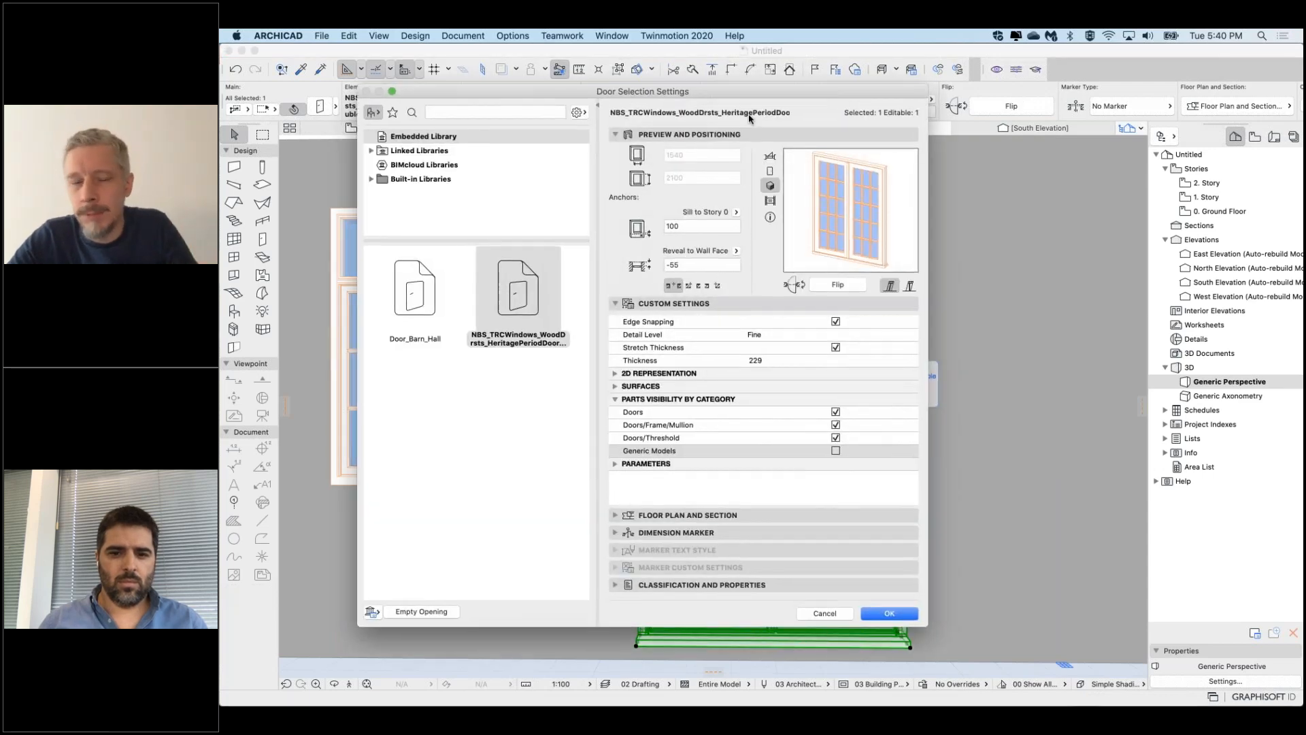
pyautogui.moveTo(792, 95); pyautogui.dragTo(700, 123)
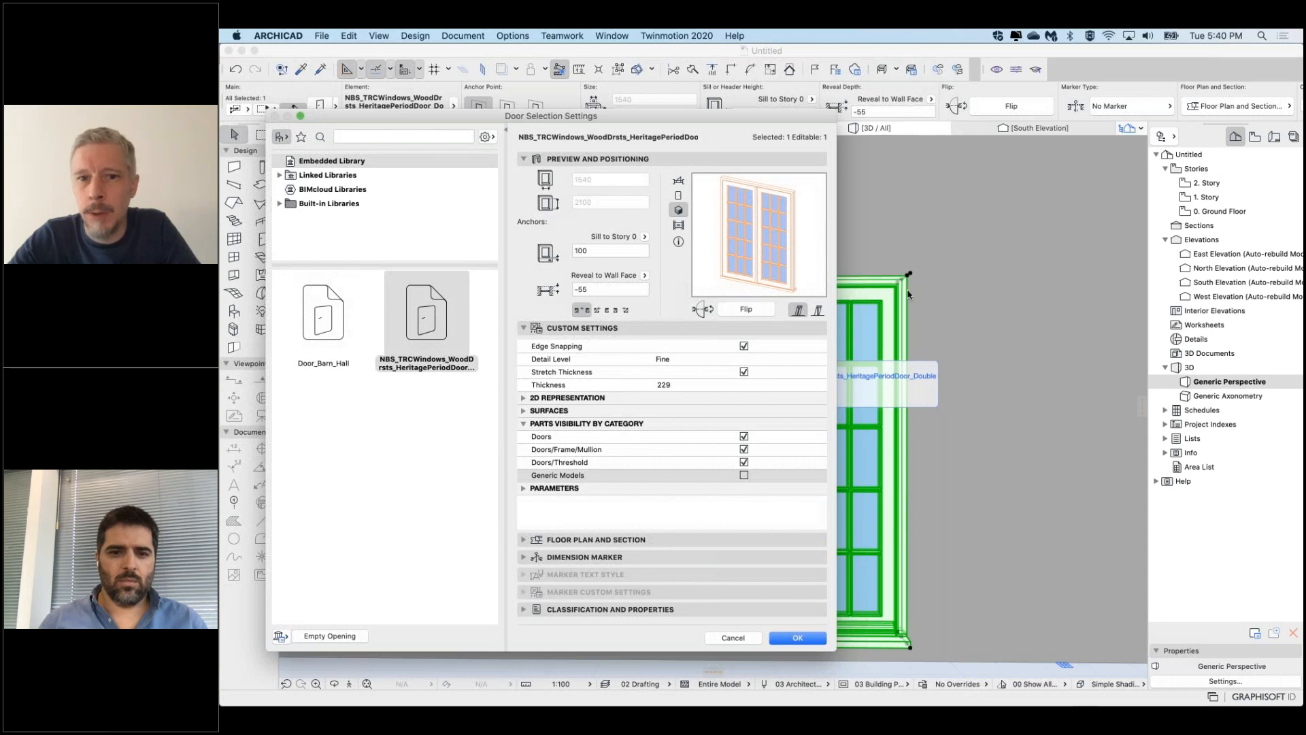
pyautogui.click(559, 450)
pyautogui.click(573, 463)
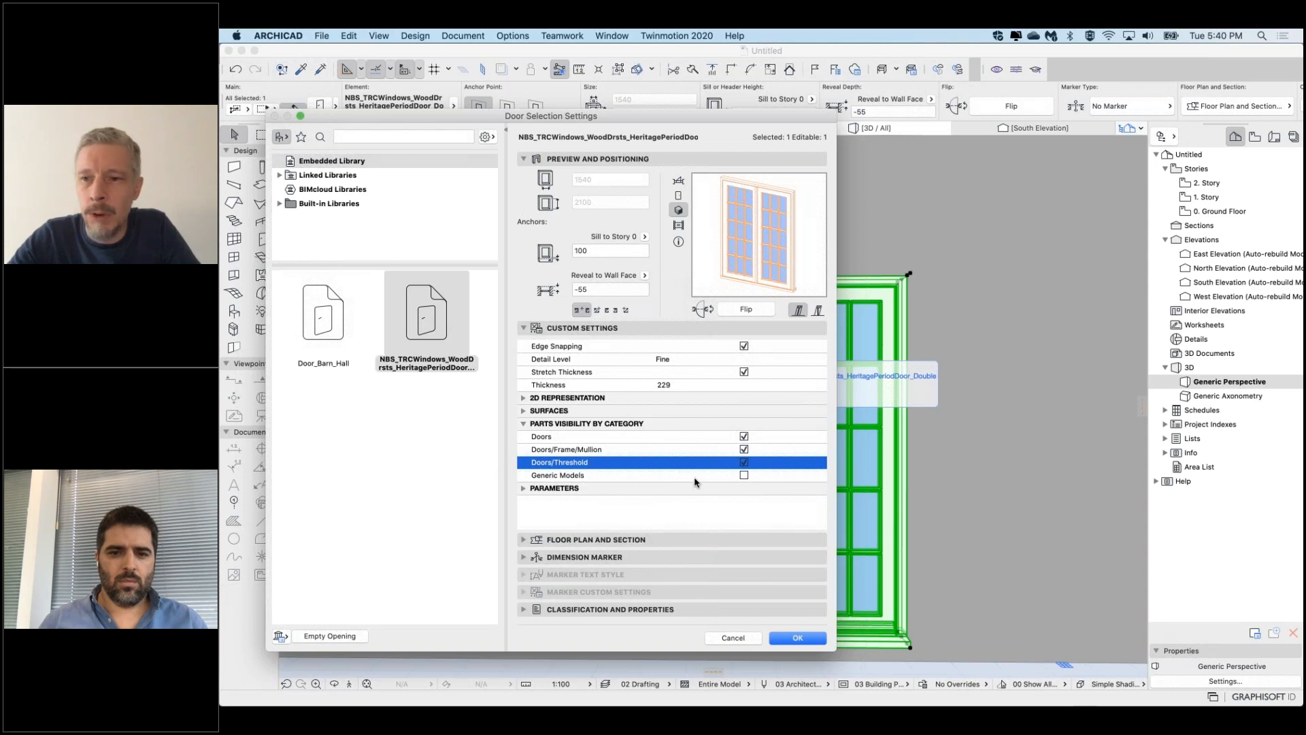
pyautogui.click(734, 476)
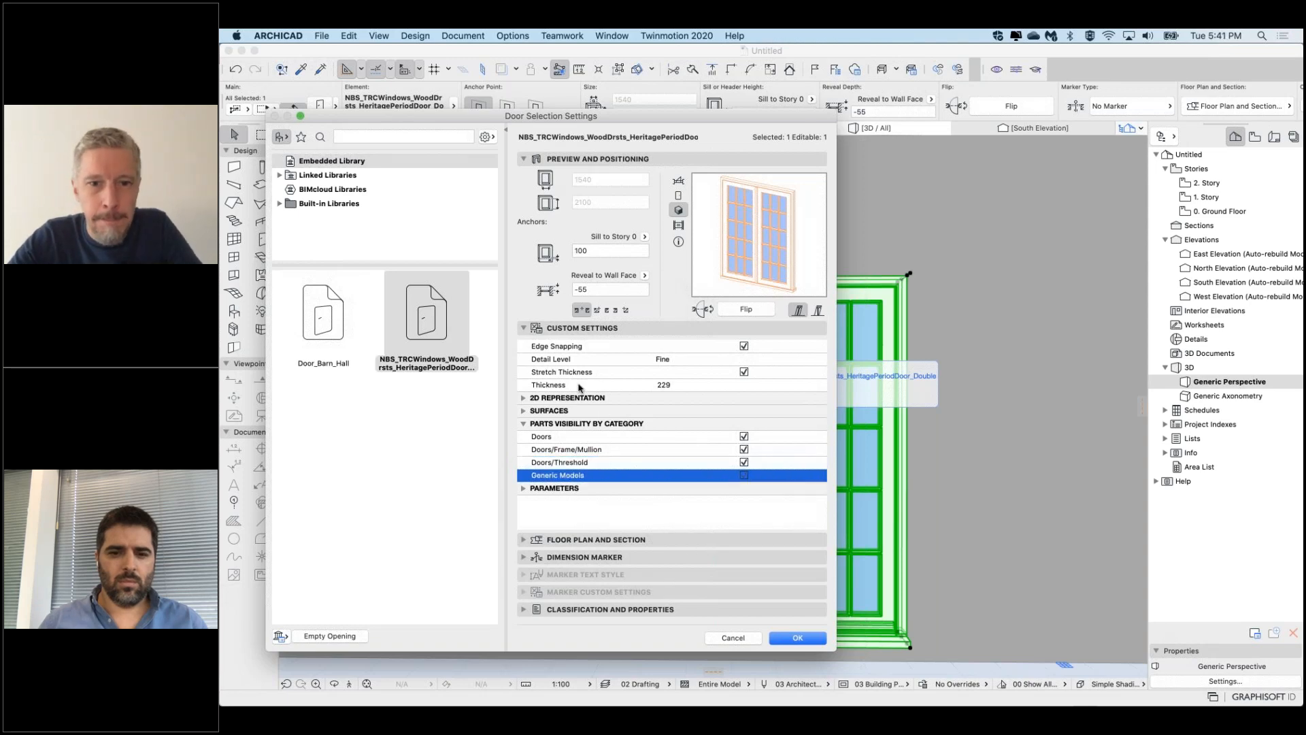
# Override the double door's NBS_Concept surface with Wood - Pine Grained Horizontal
pyautogui.click(523, 412)
pyautogui.click(744, 437)
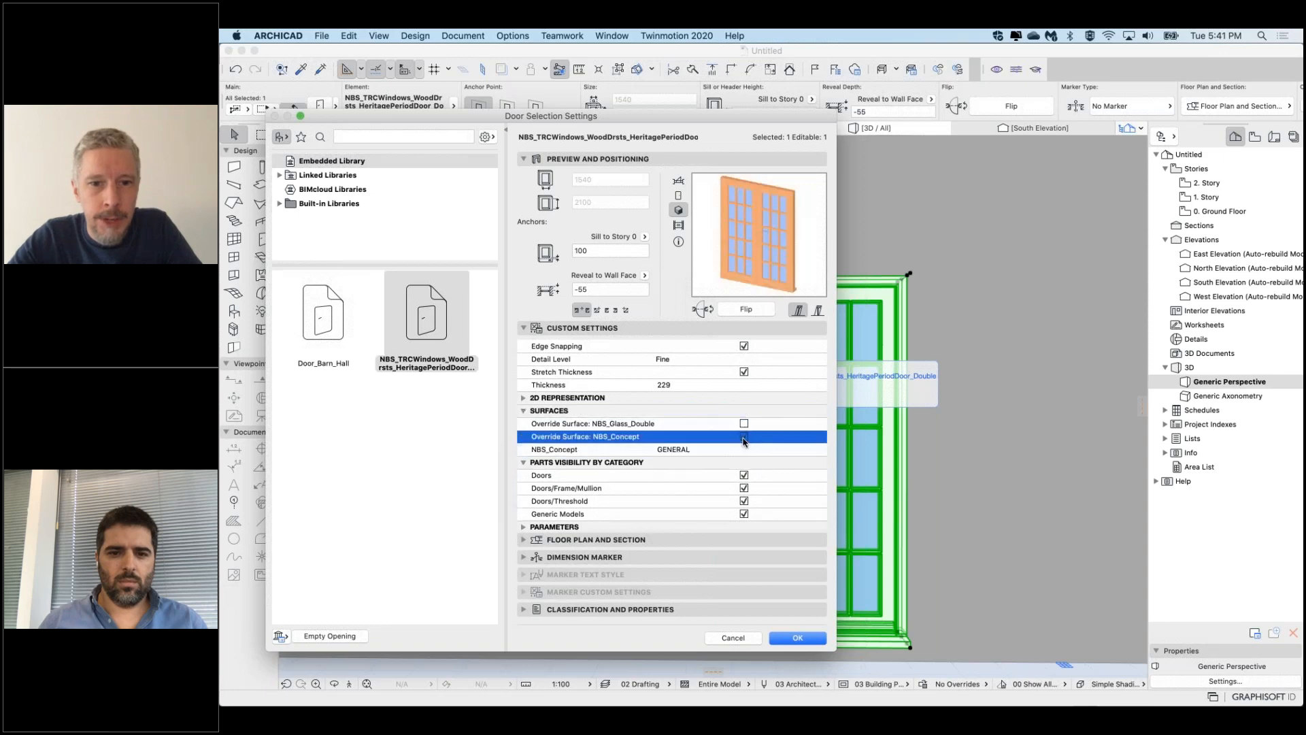
pyautogui.click(710, 451)
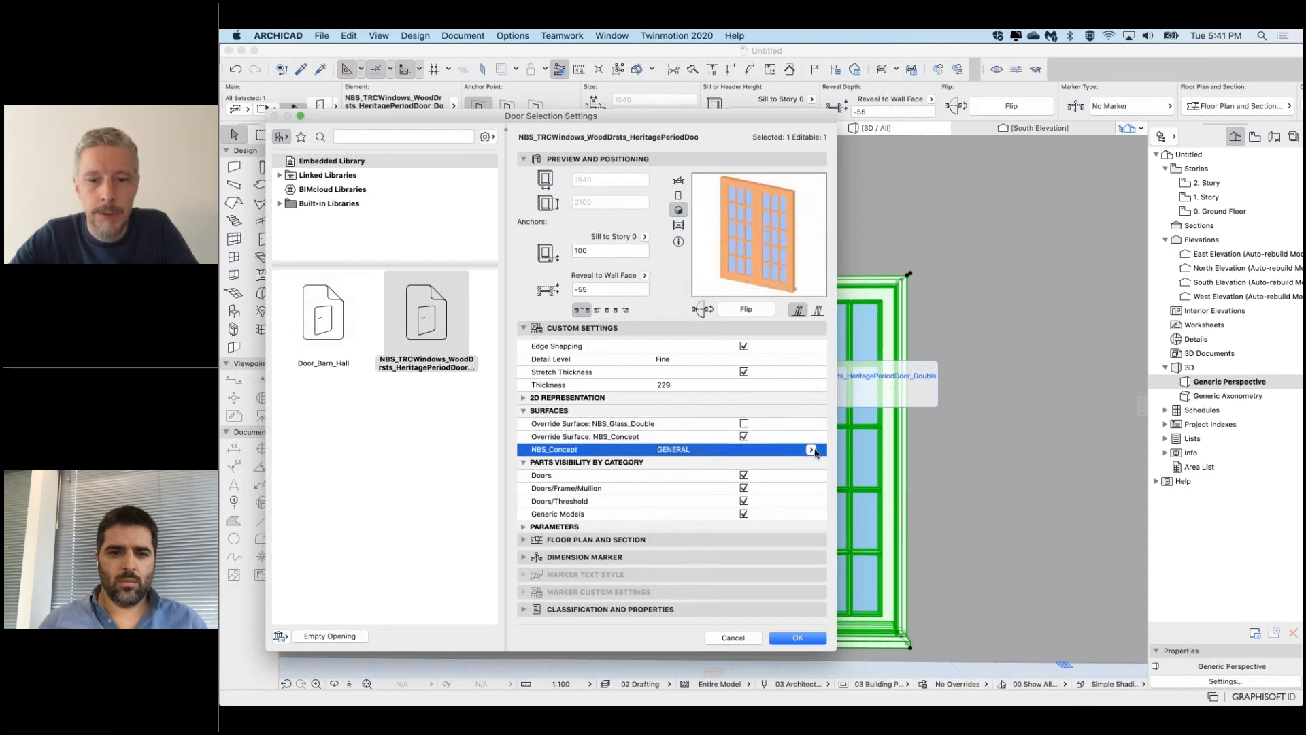
pyautogui.click(812, 450)
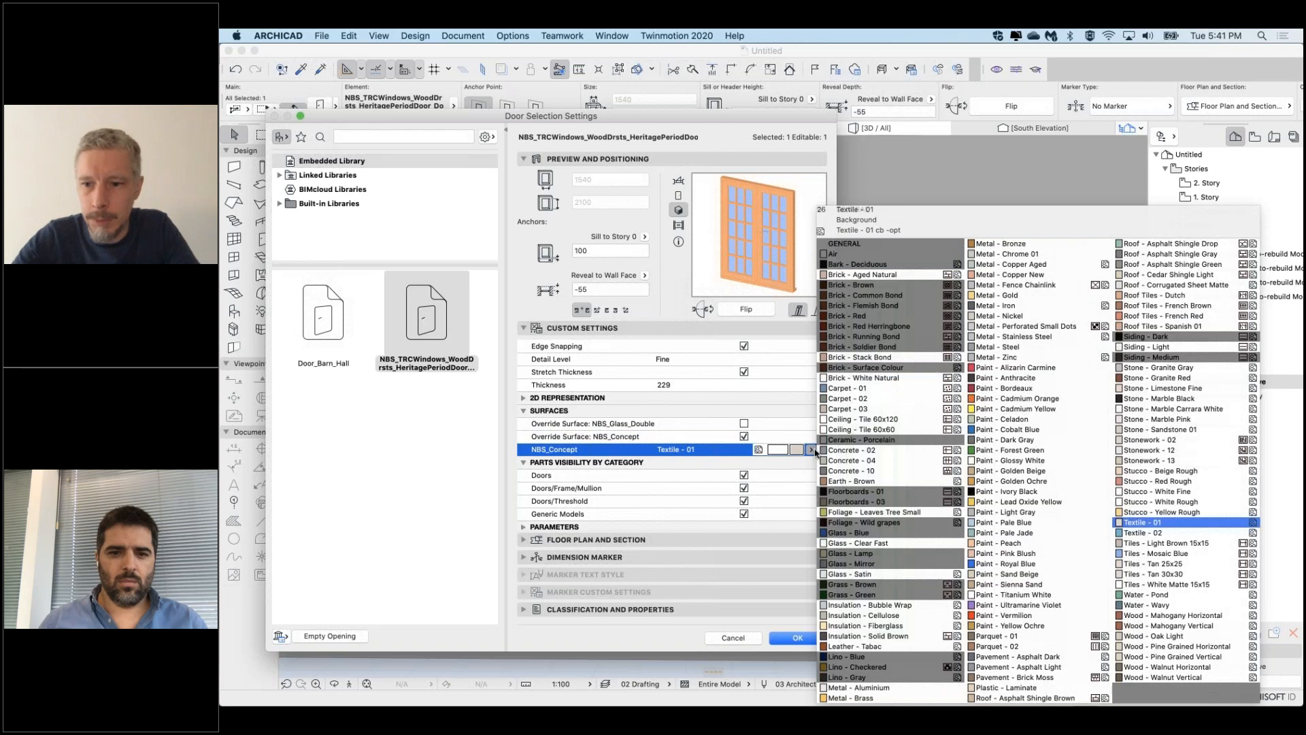
pyautogui.click(1184, 647)
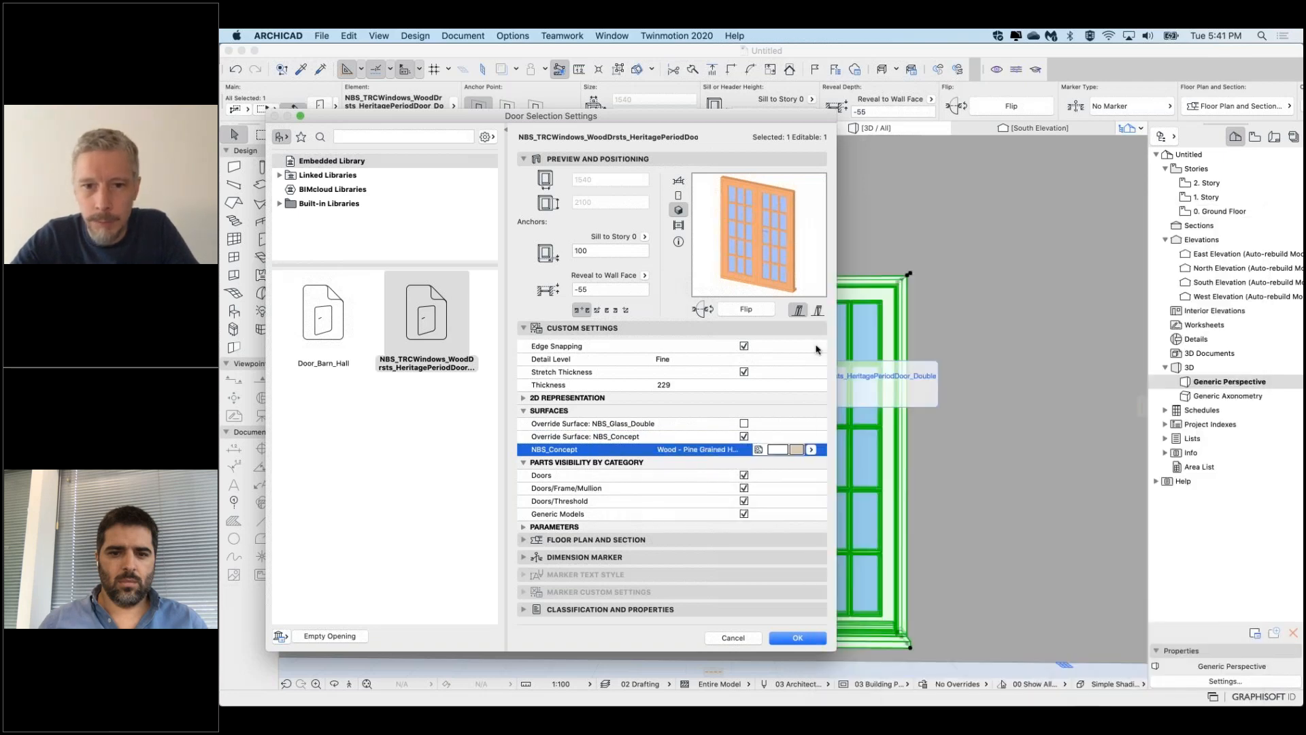
# Override the double door's NBS_Glass_Double surface with Glass - Clear Fast and apply the door settings
pyautogui.click(745, 424)
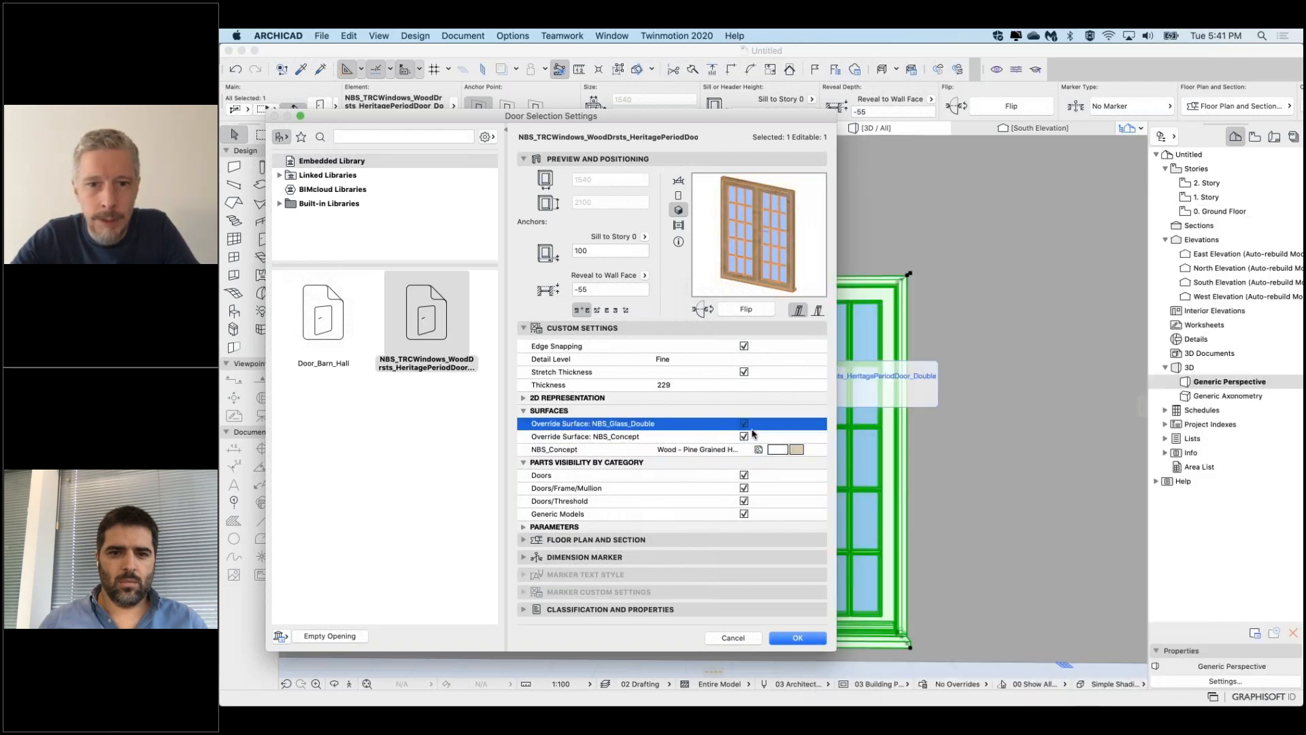
pyautogui.click(793, 437)
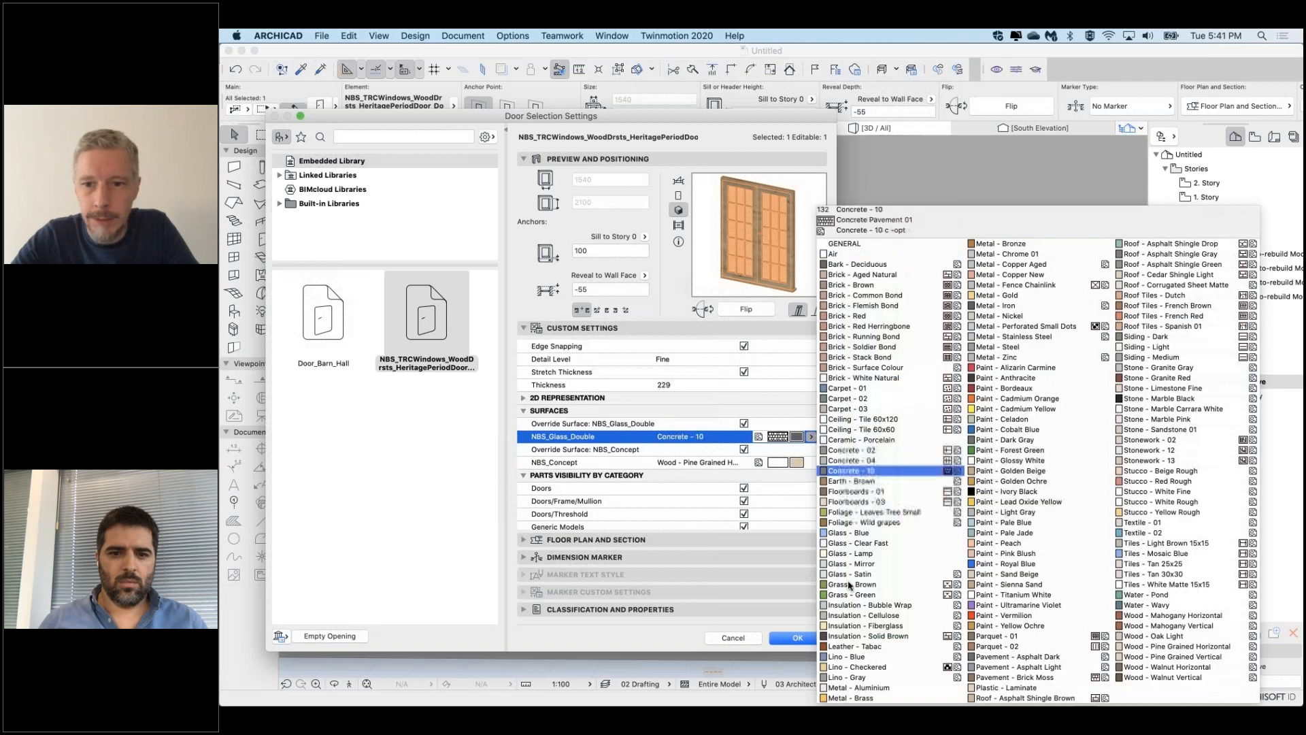
pyautogui.click(867, 547)
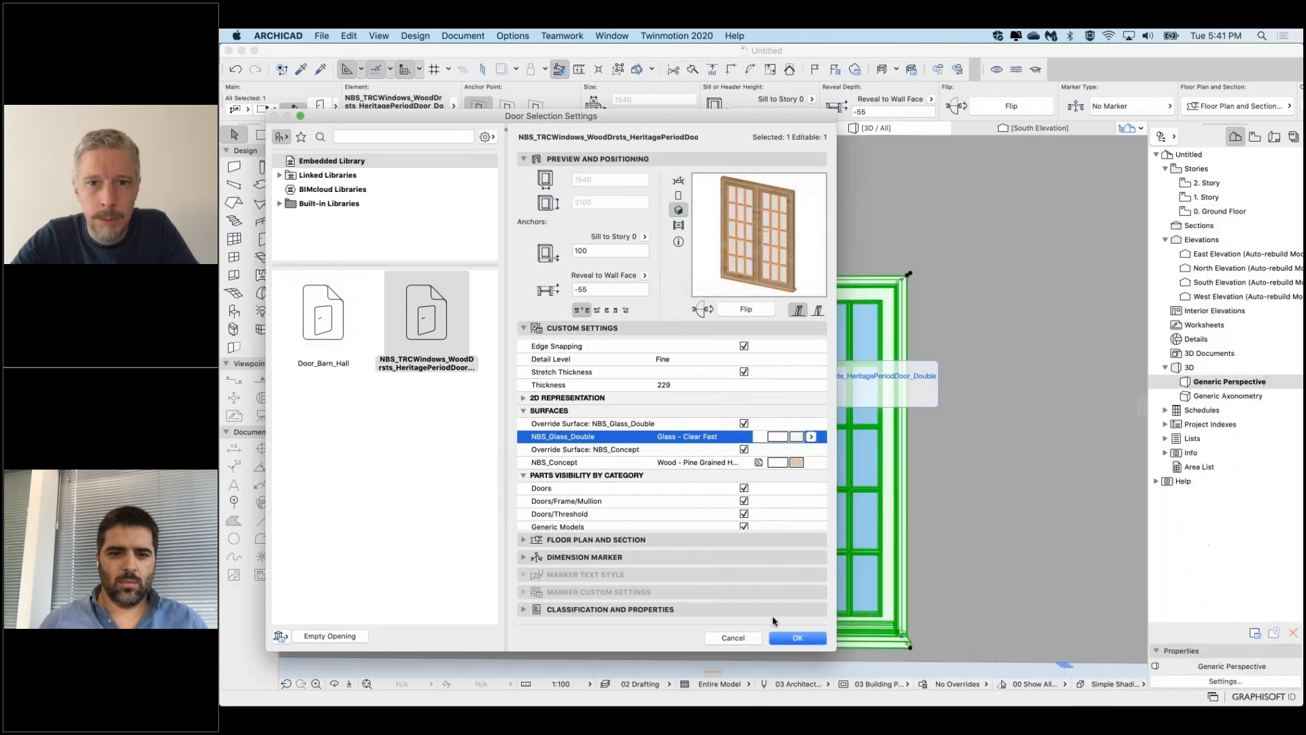
pyautogui.click(793, 638)
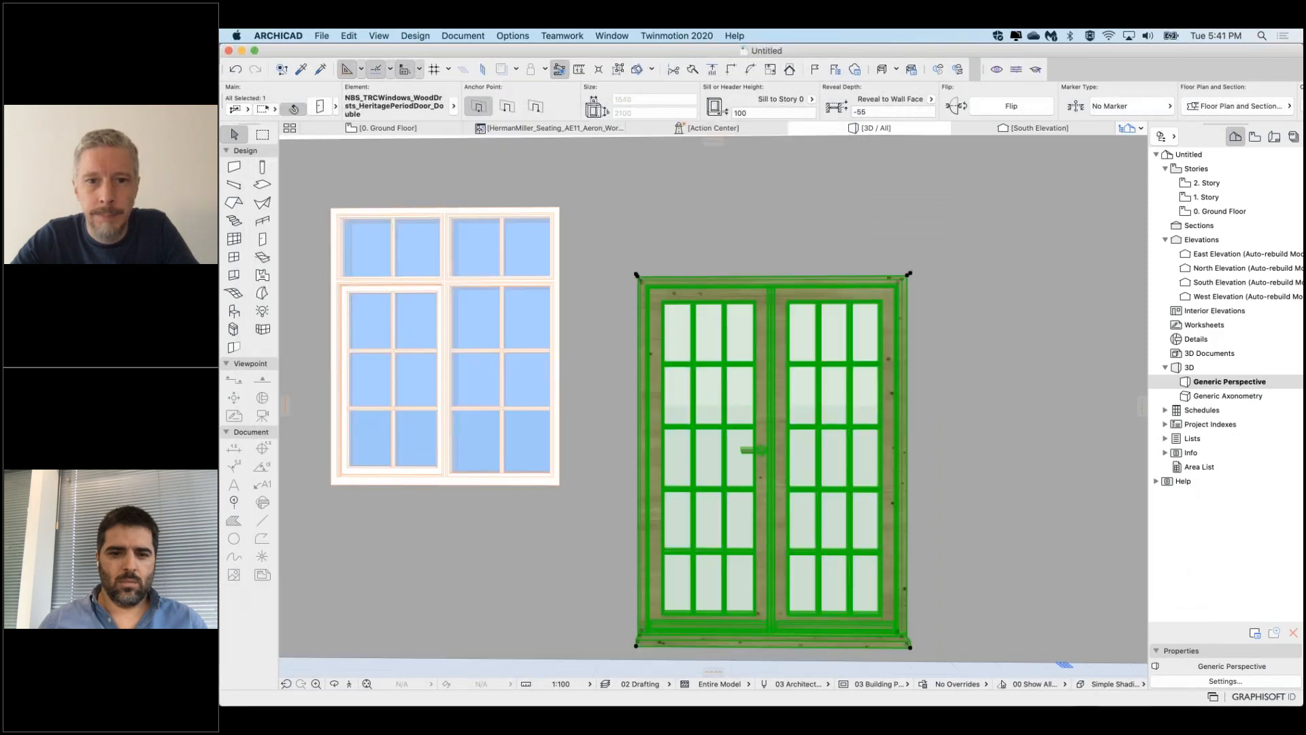
# Set the double door's detail level to Medium and apply it to the placed door
pyautogui.keyDown('shift'); pyautogui.moveTo(790, 300); pyautogui.dragTo(776, 408, button='middle'); pyautogui.keyUp('shift')
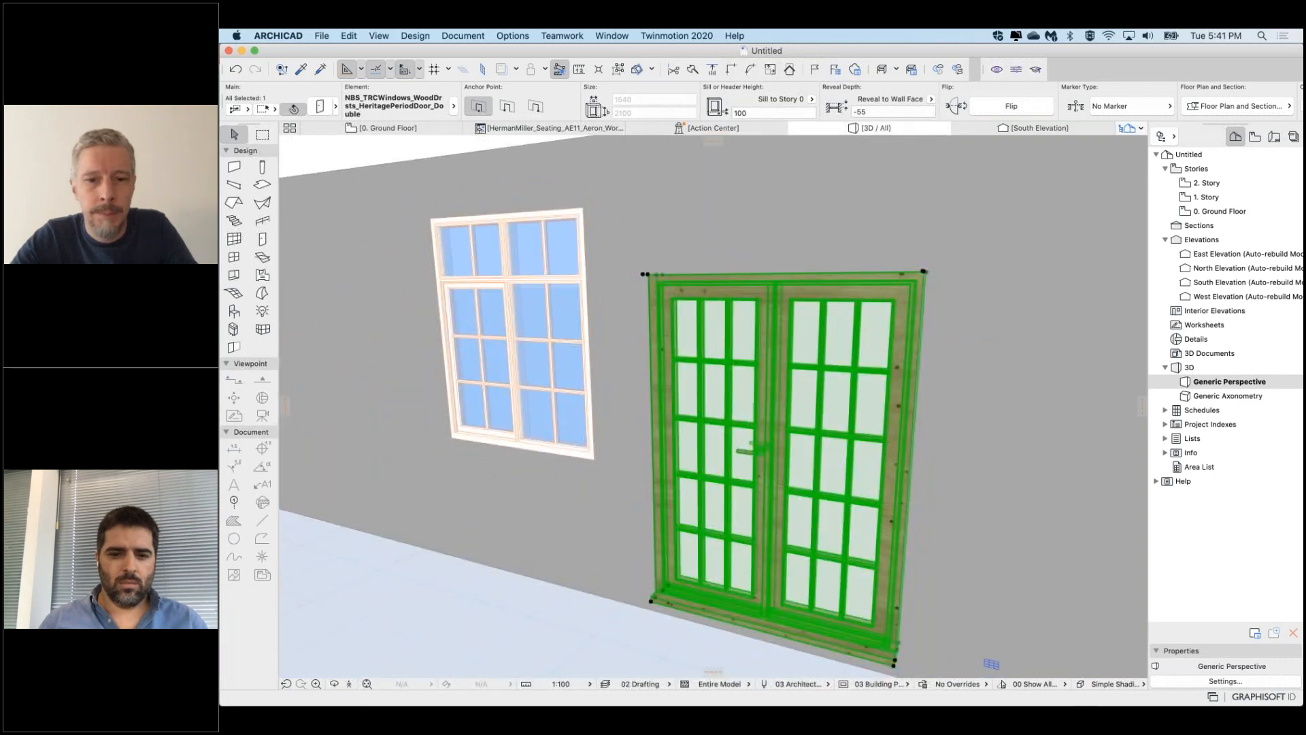
pyautogui.doubleClick(716, 434)
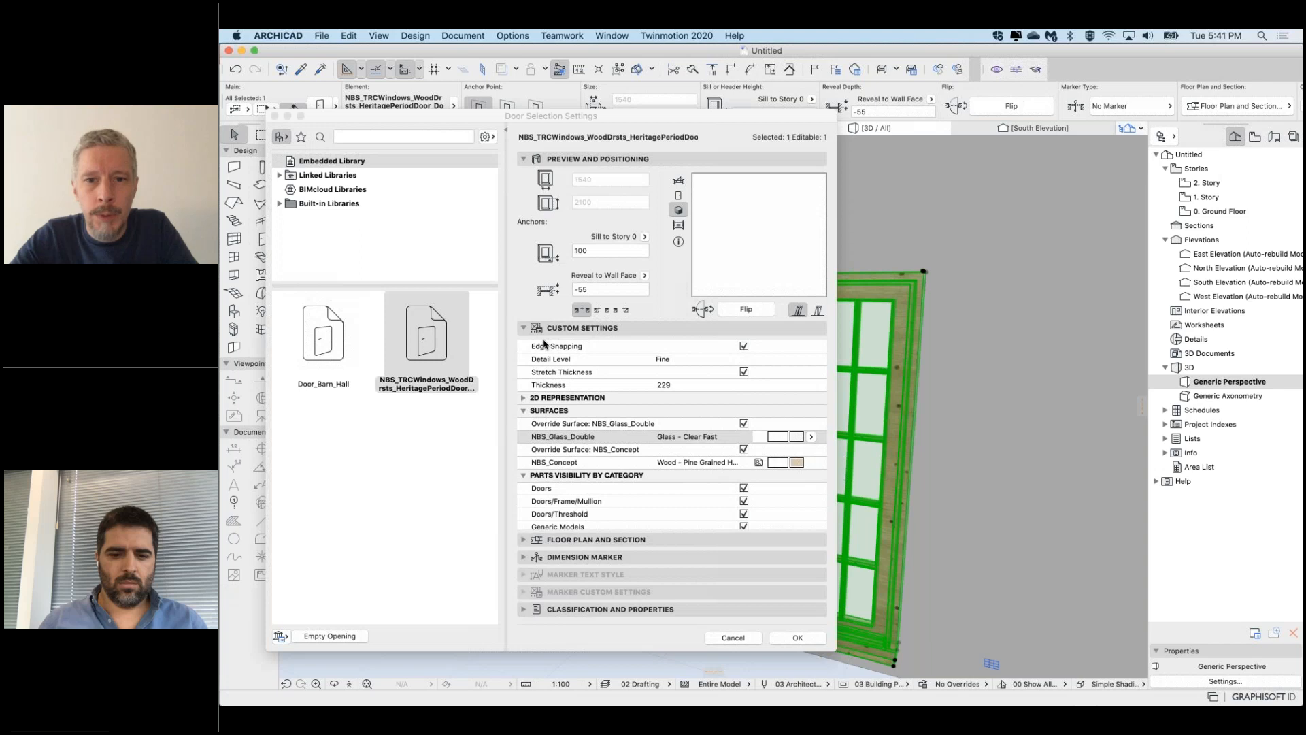
pyautogui.click(537, 378)
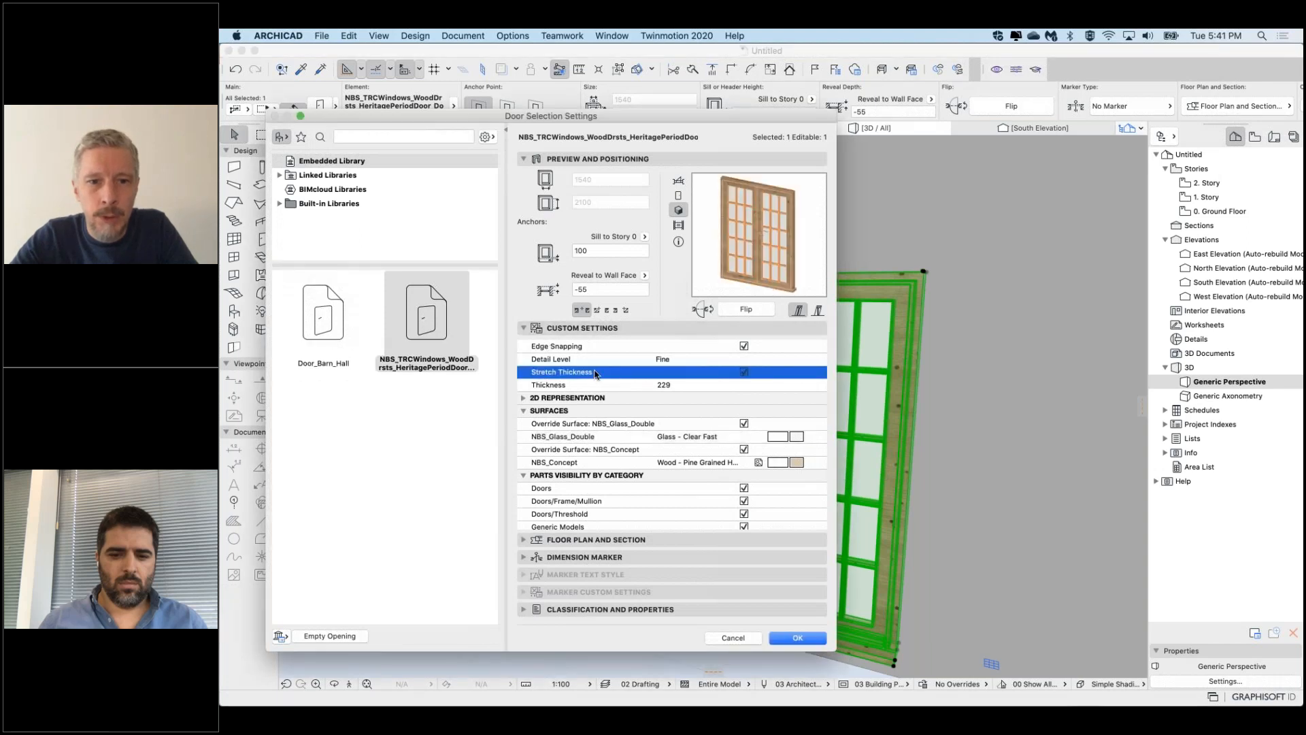
pyautogui.click(744, 372)
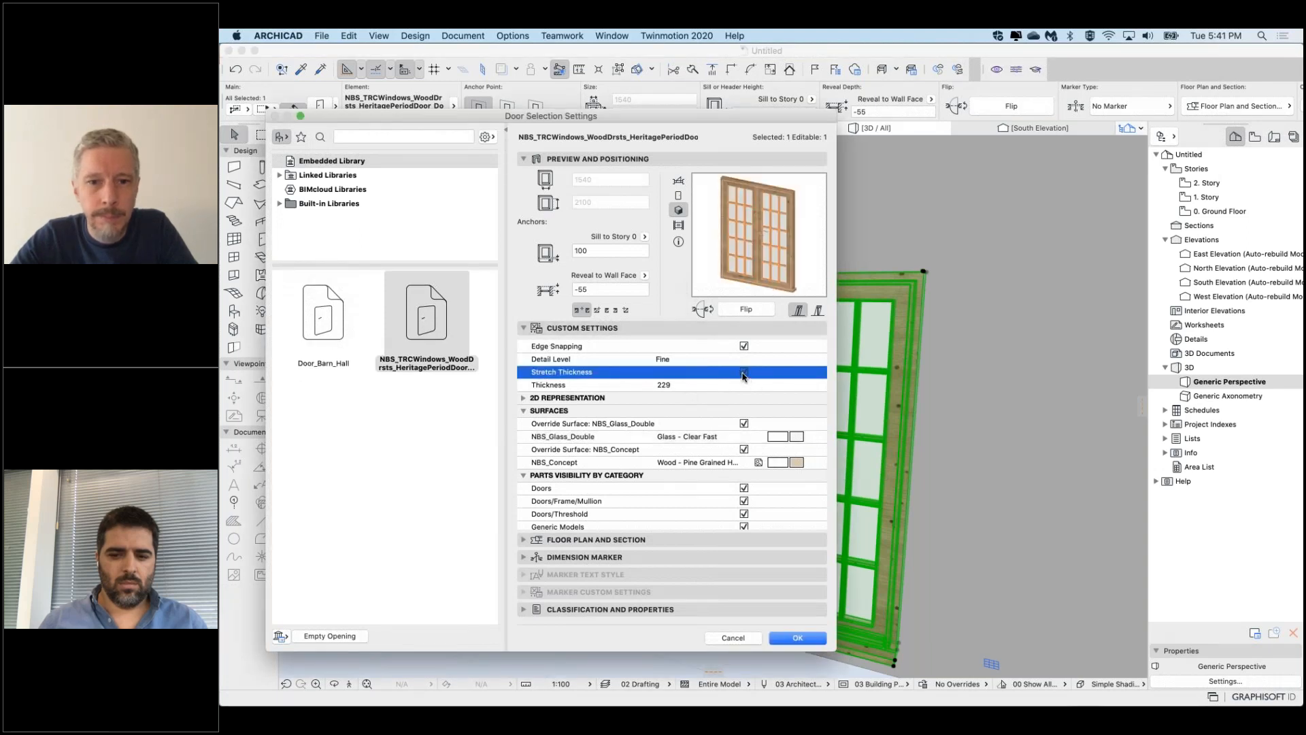
pyautogui.click(679, 361)
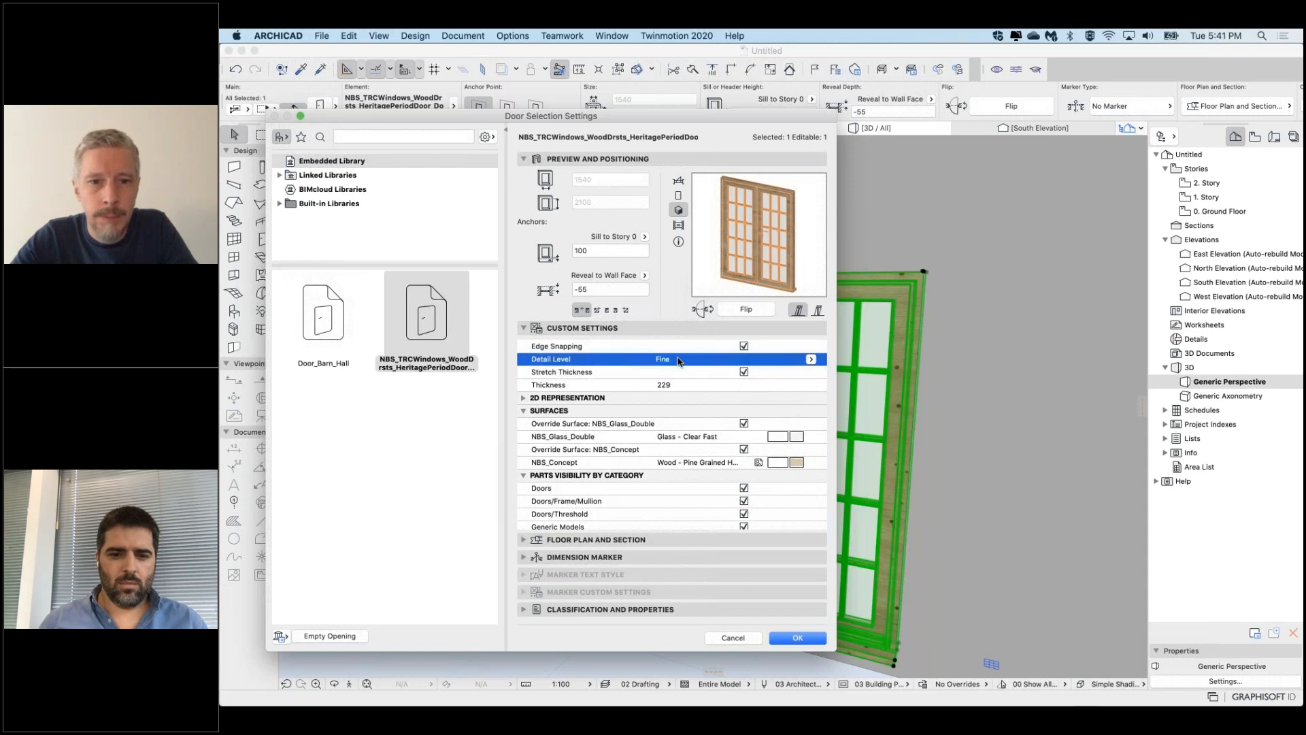
pyautogui.click(810, 360)
pyautogui.click(828, 372)
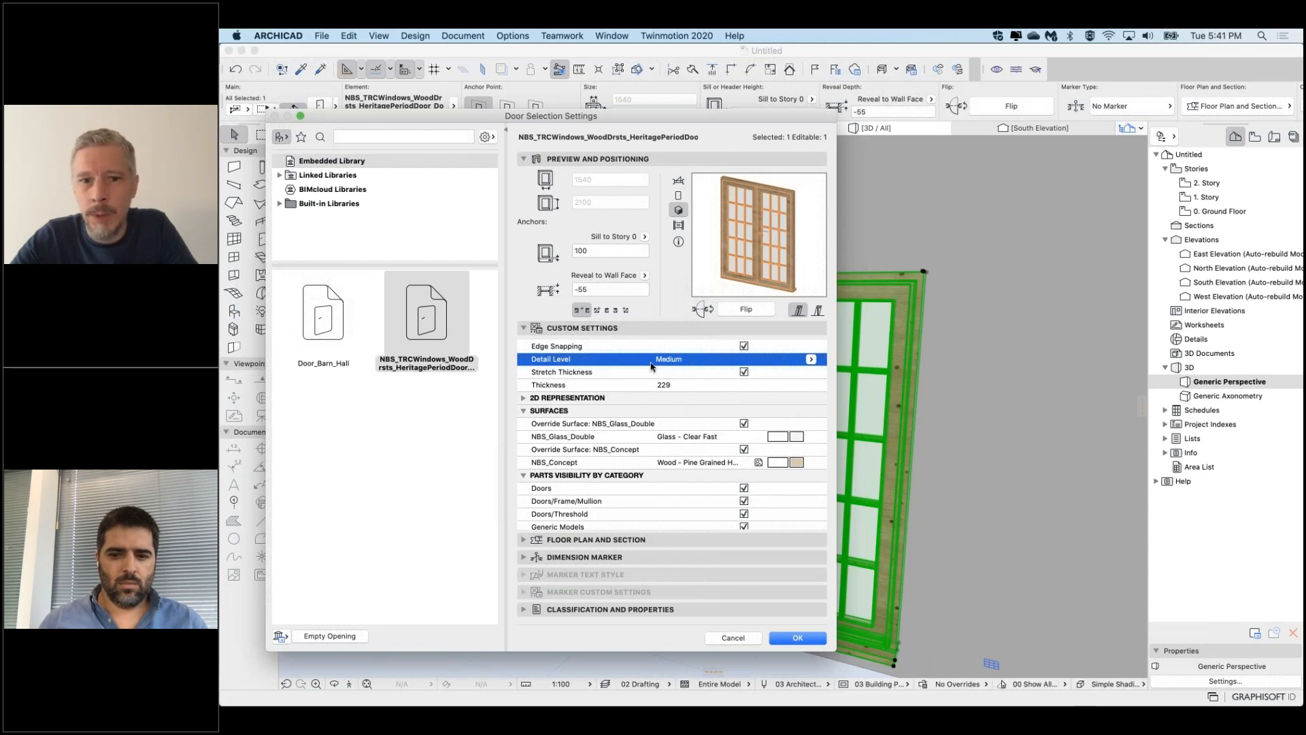
pyautogui.click(799, 640)
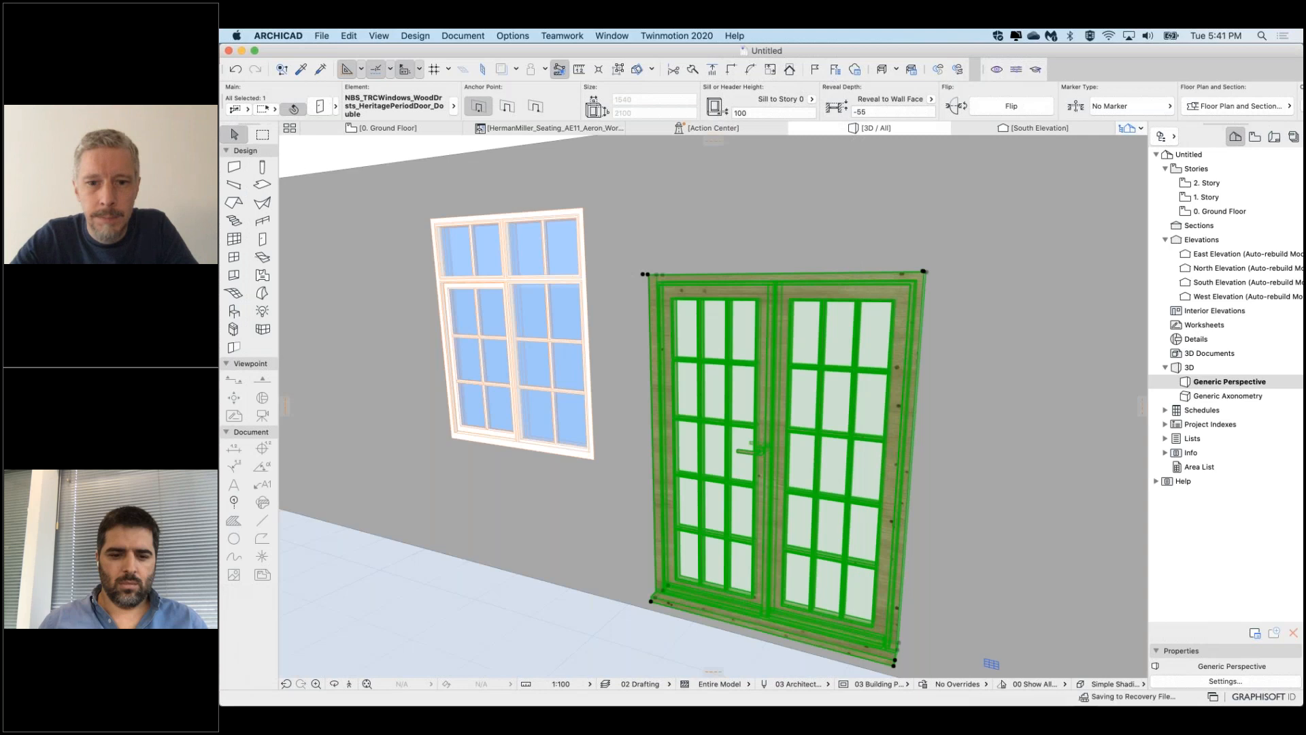
# Set the double door's detail level to Coarse and apply it to the placed door
pyautogui.doubleClick(725, 382)
pyautogui.click(811, 358)
pyautogui.click(840, 359)
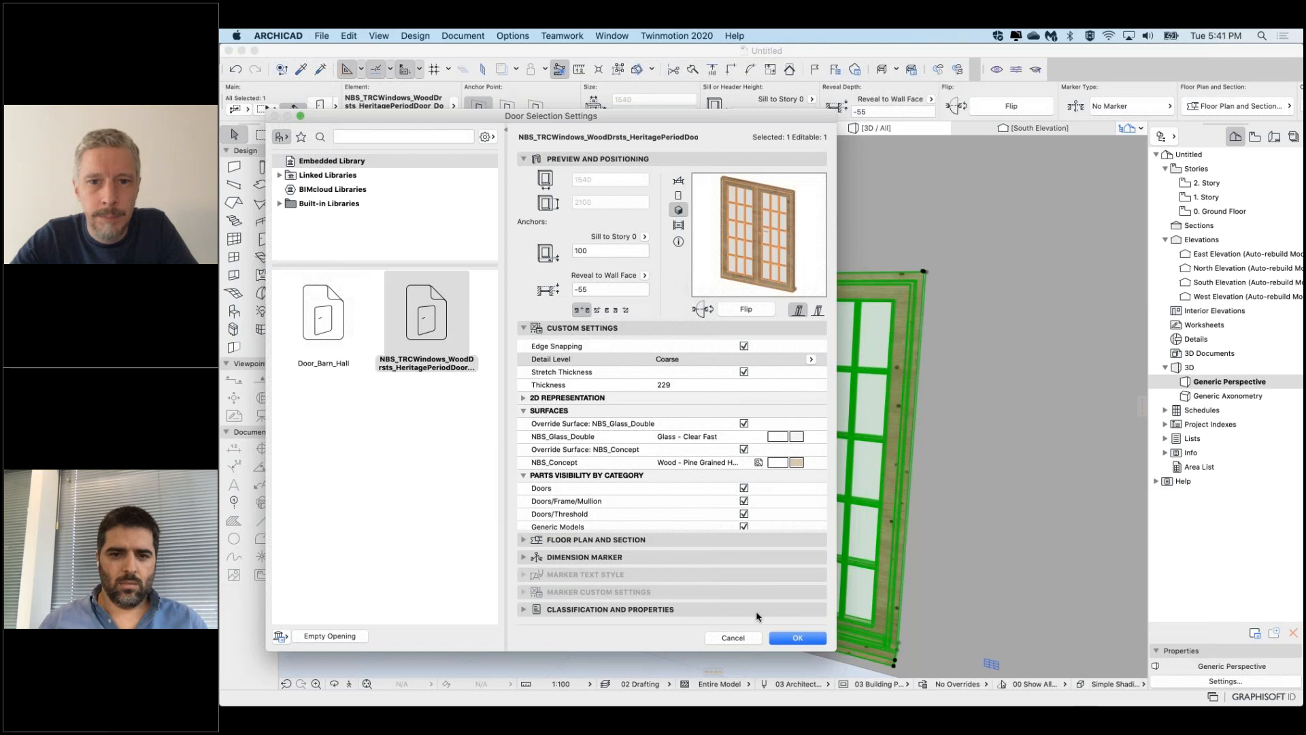
pyautogui.click(798, 639)
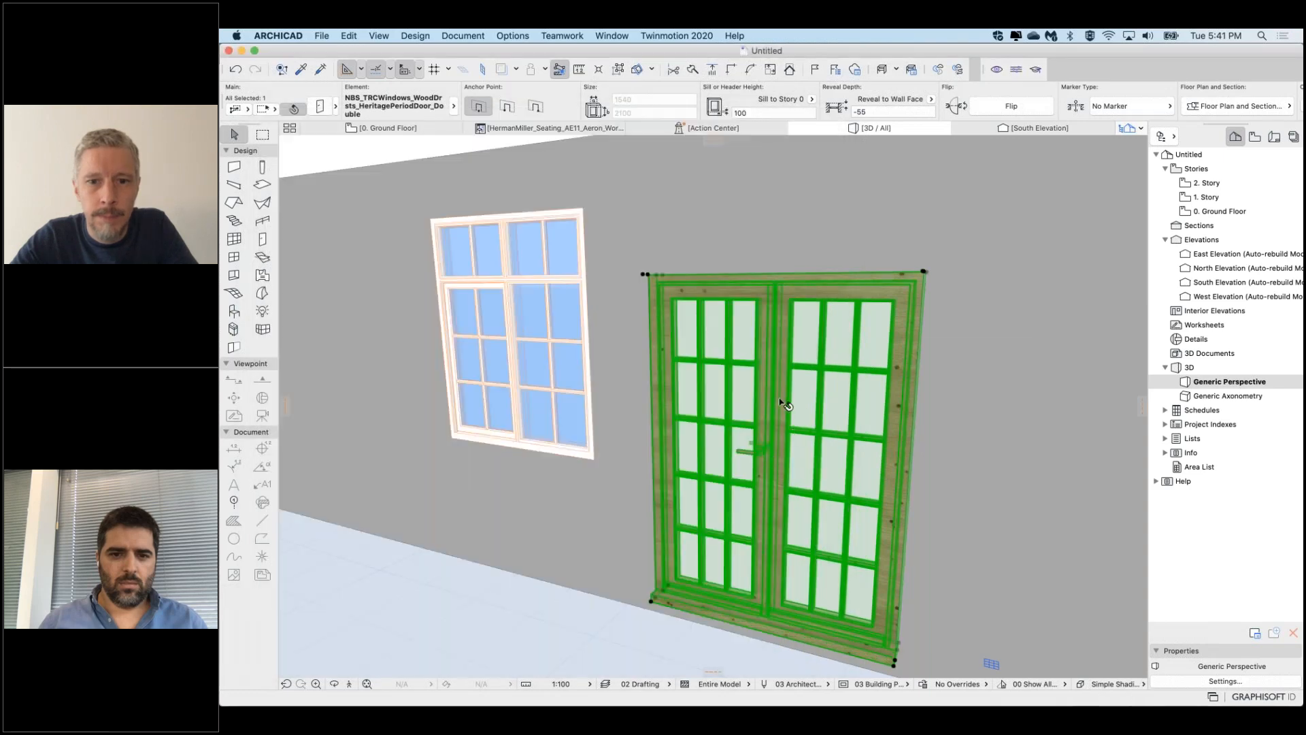
# Examine the casement window's custom settings for the available detail and thickness options, then close them without applying
pyautogui.click(521, 307)
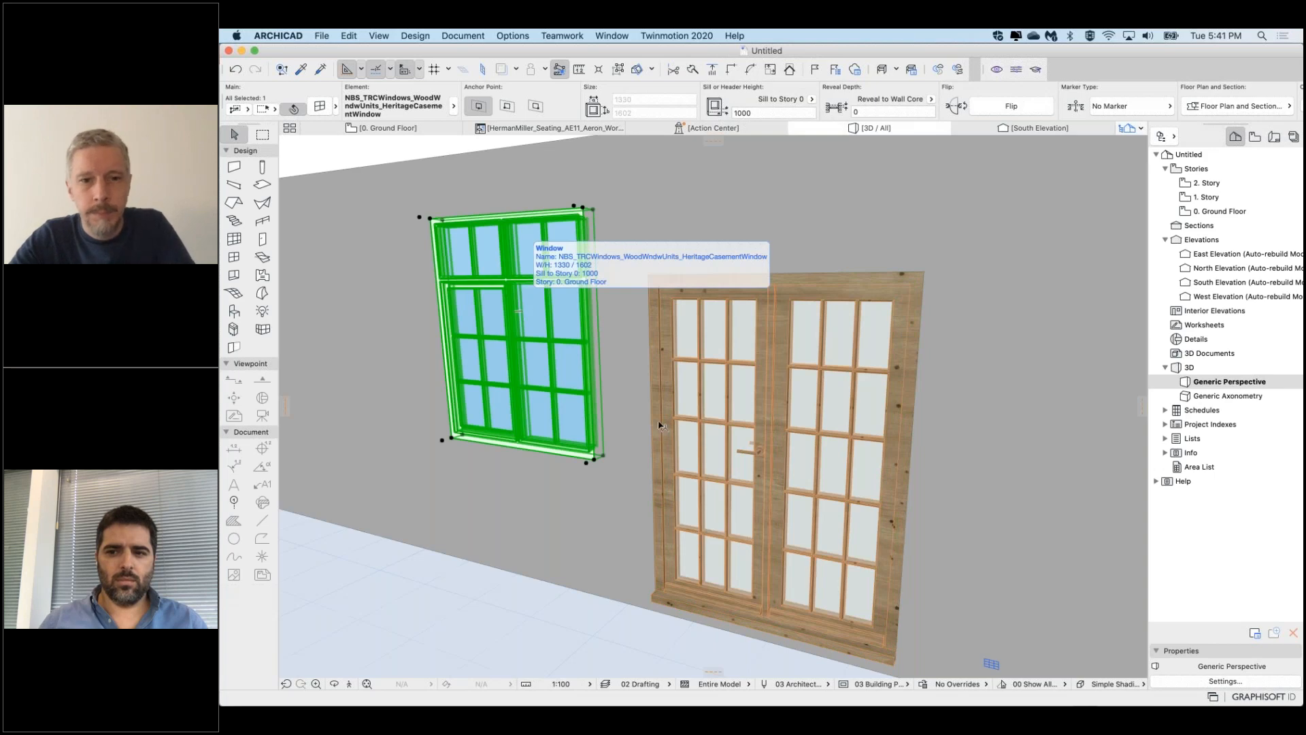
pyautogui.press('super+t')
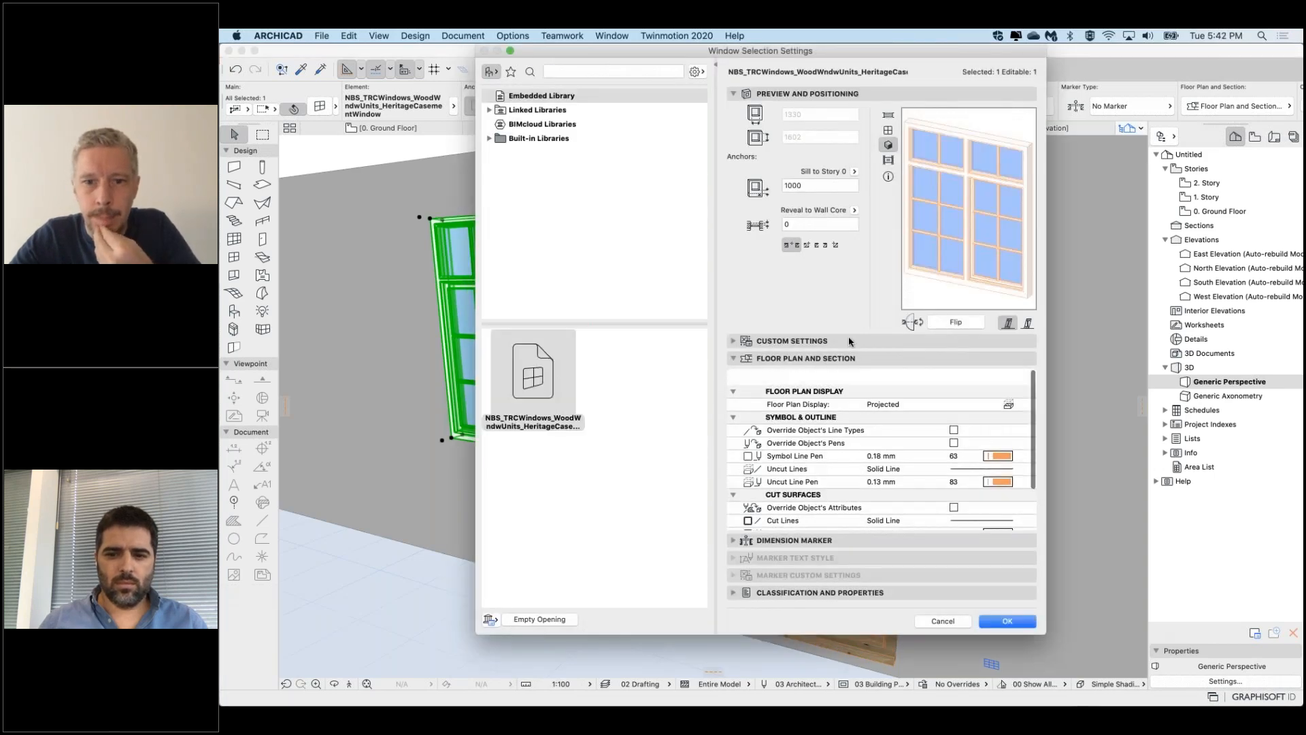
pyautogui.click(848, 337)
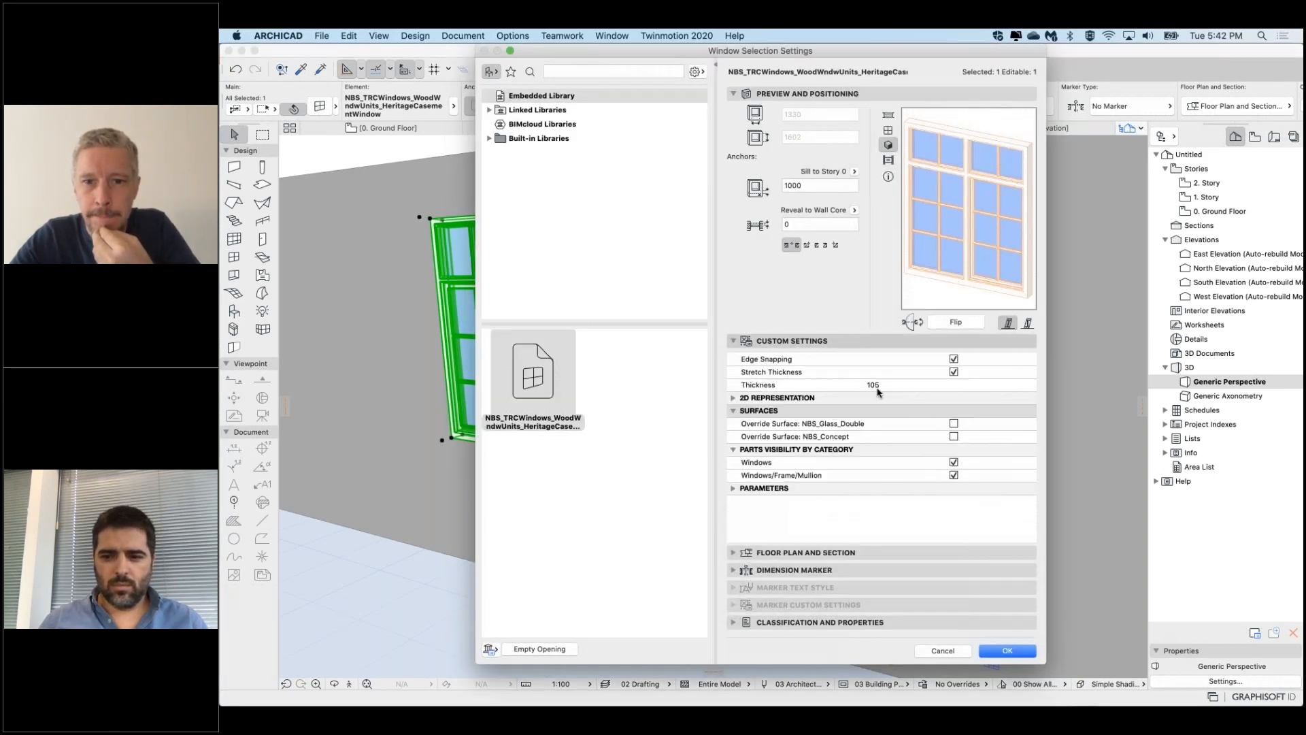
pyautogui.click(781, 373)
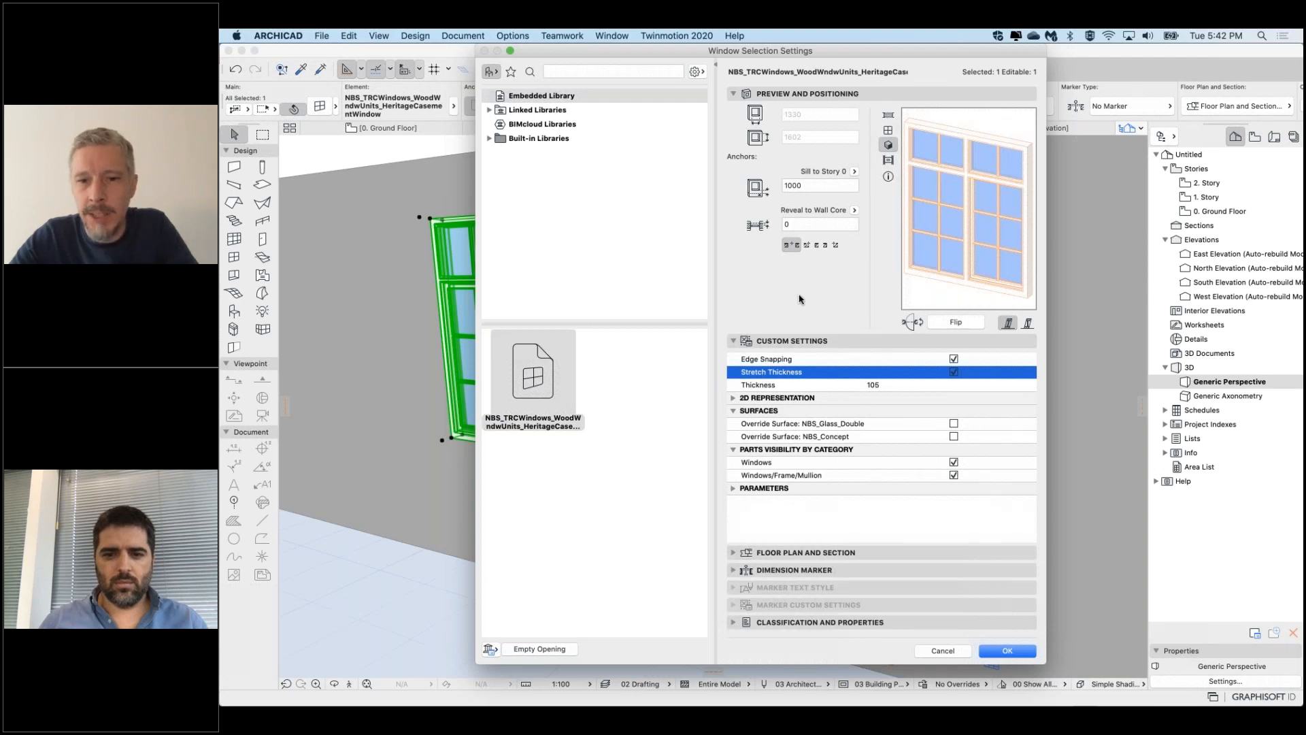
pyautogui.click(942, 651)
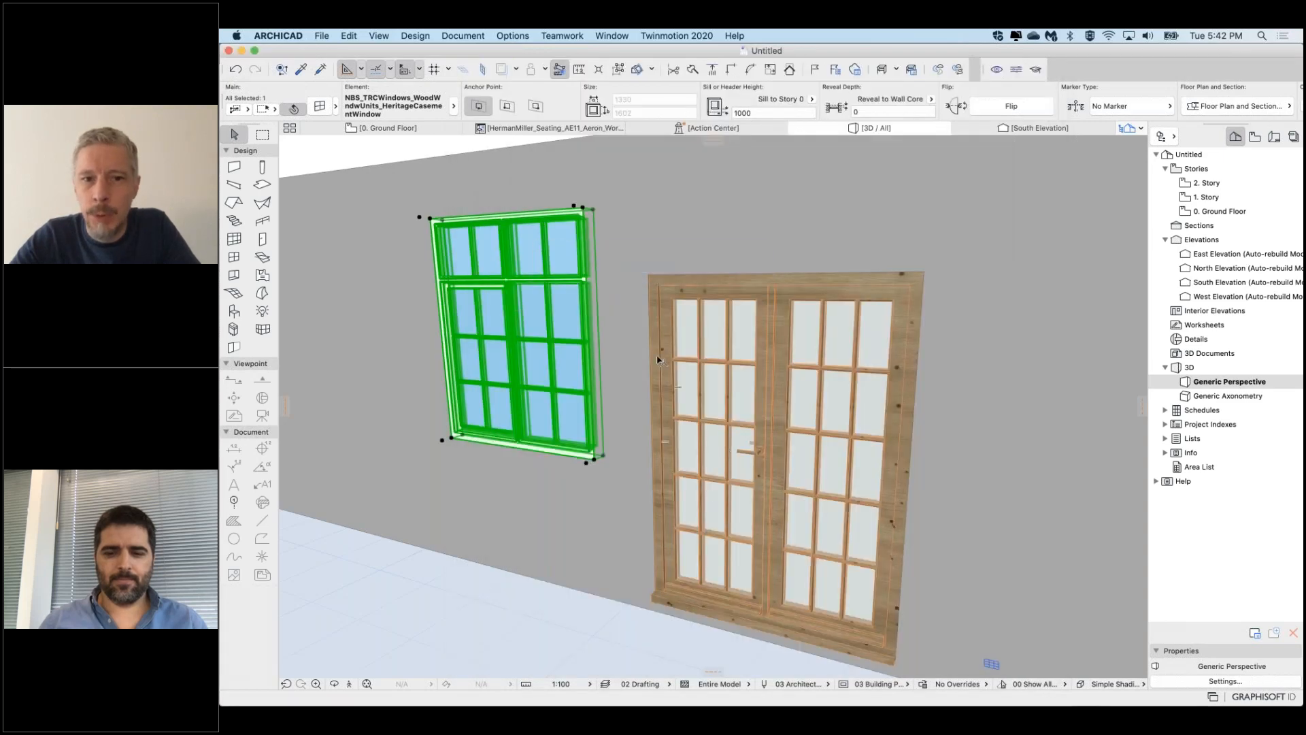
# Set the detail level of the double door back to Fine and apply it
pyautogui.click(800, 464)
pyautogui.moveTo(800, 464); pyautogui.dragTo(742, 439, button='middle')
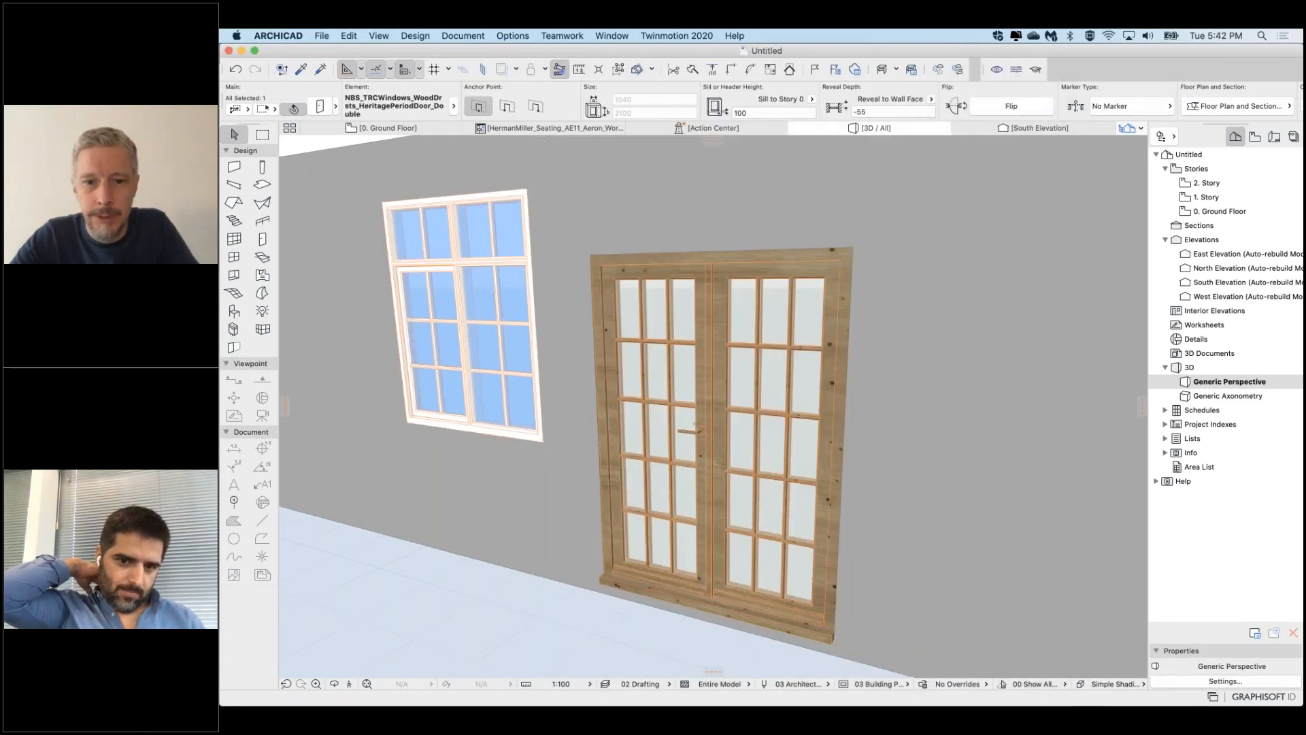
pyautogui.doubleClick(745, 345)
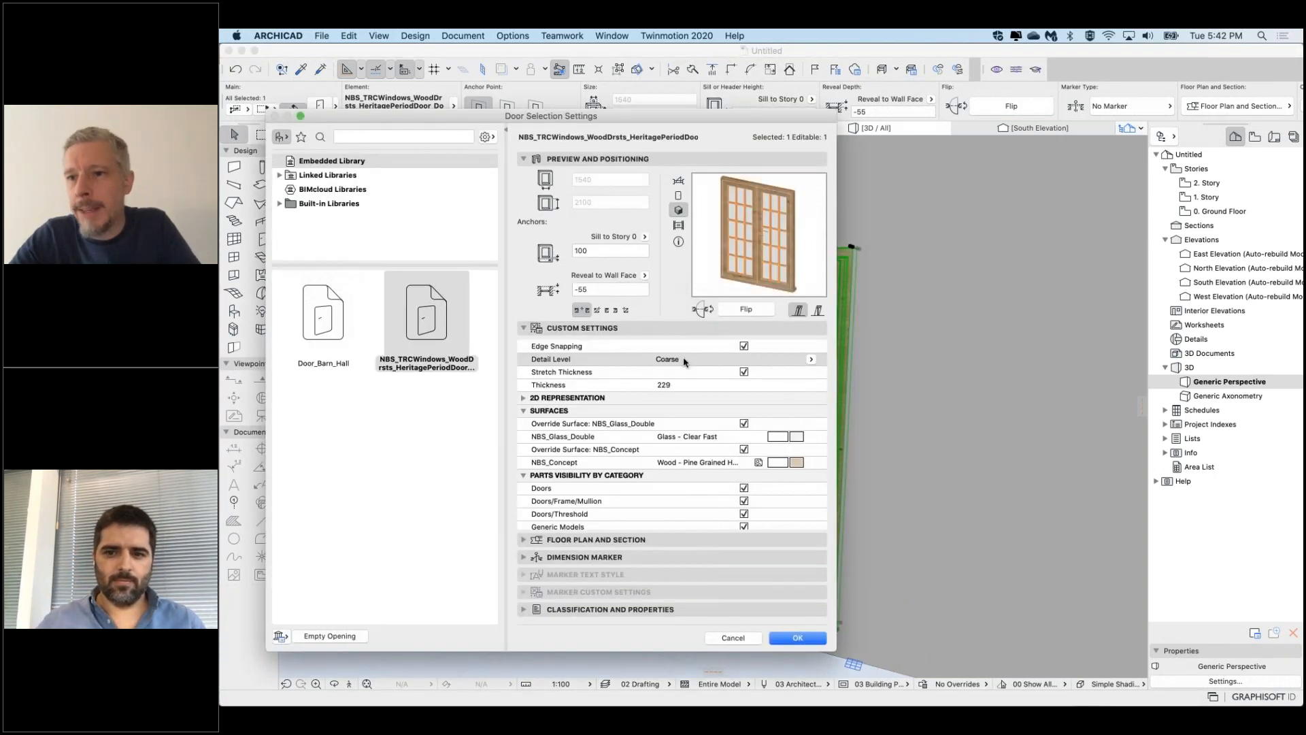
pyautogui.click(812, 360)
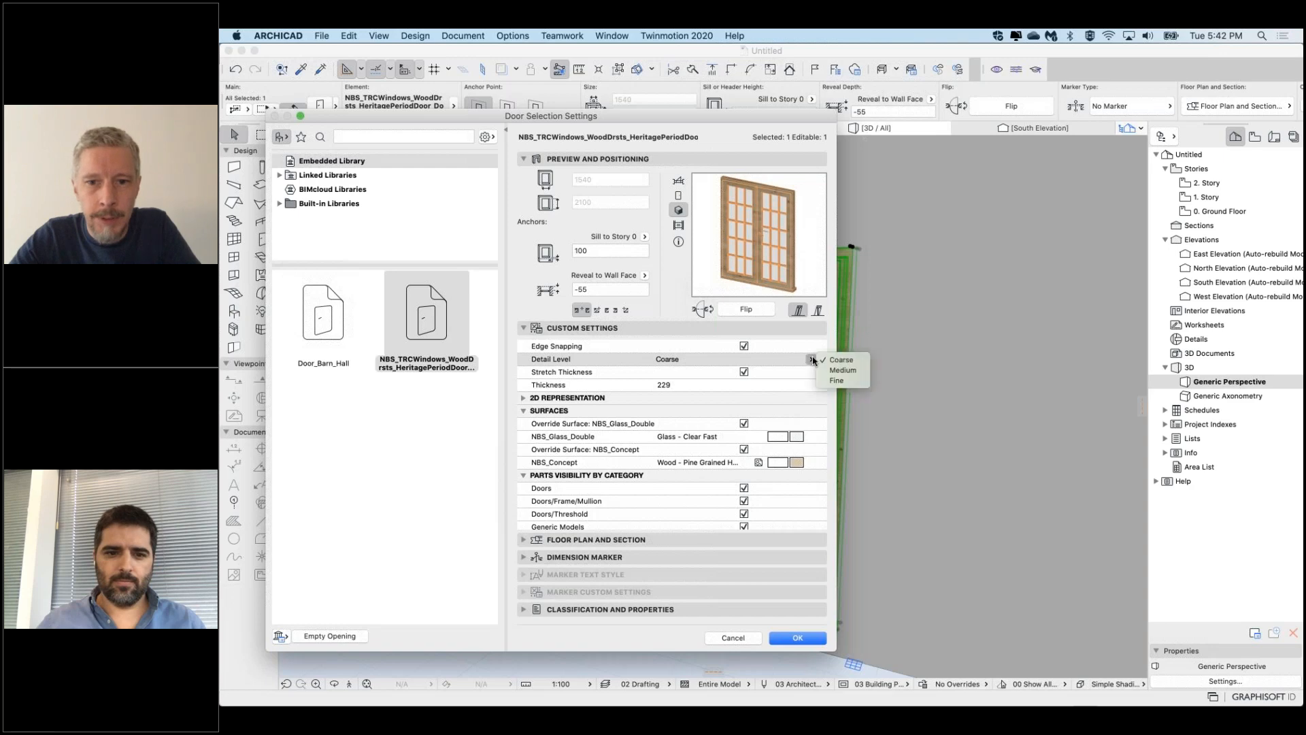
pyautogui.click(839, 381)
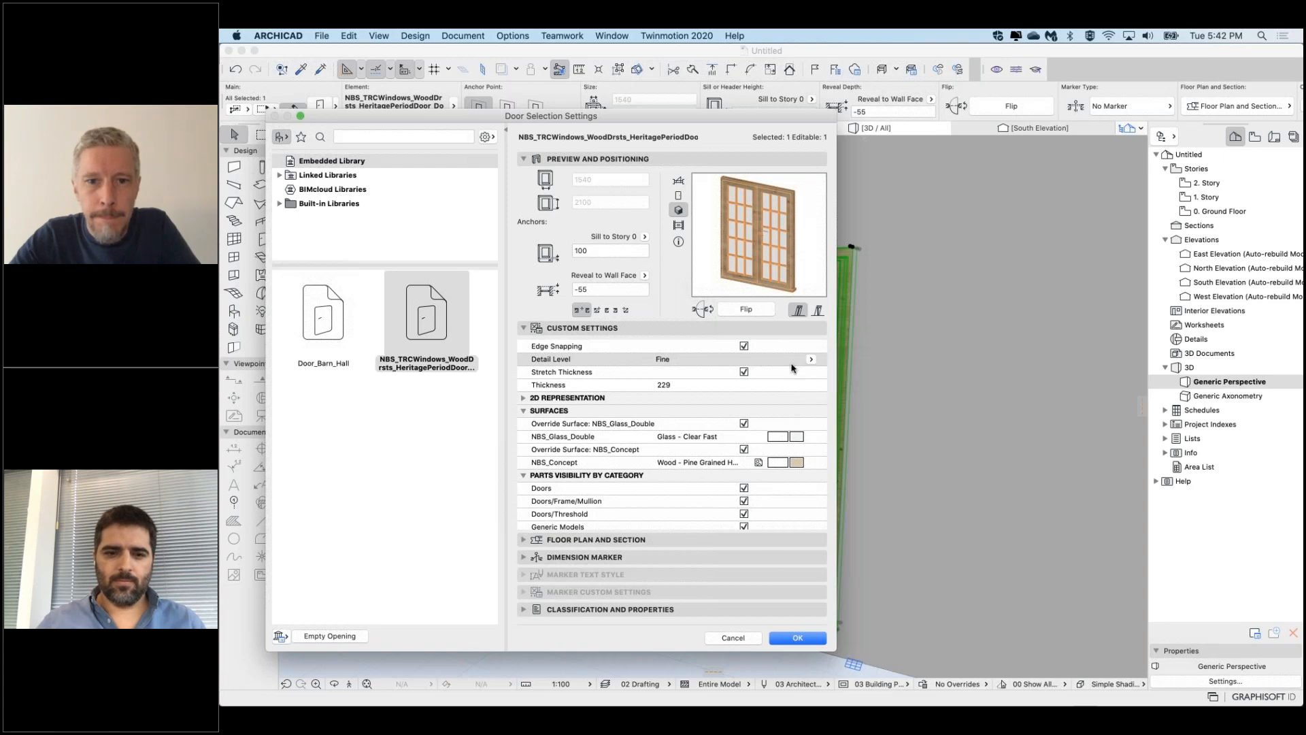
pyautogui.click(798, 638)
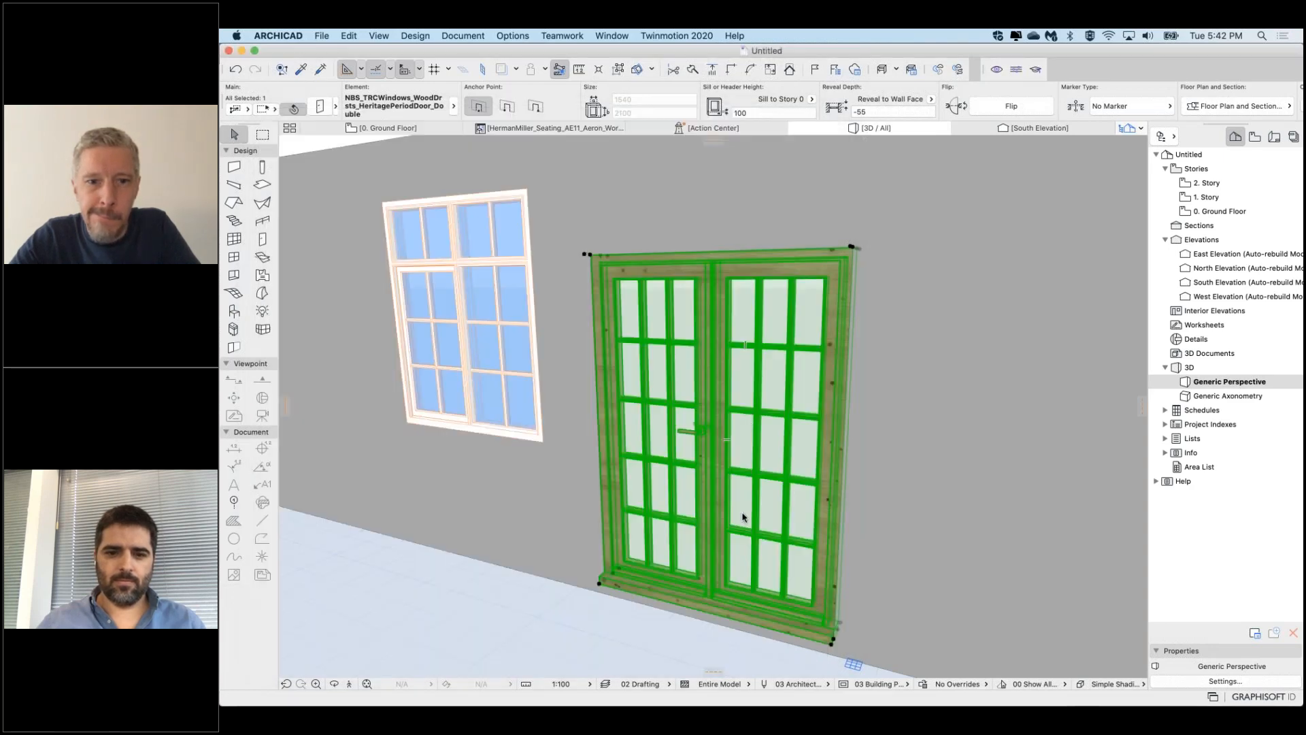
# Examine the wooden double door's custom settings and its list of imported family parameters, then close the settings
pyautogui.keyDown('shift'); pyautogui.moveTo(740, 413); pyautogui.dragTo(830, 409, button='middle'); pyautogui.keyUp('shift')
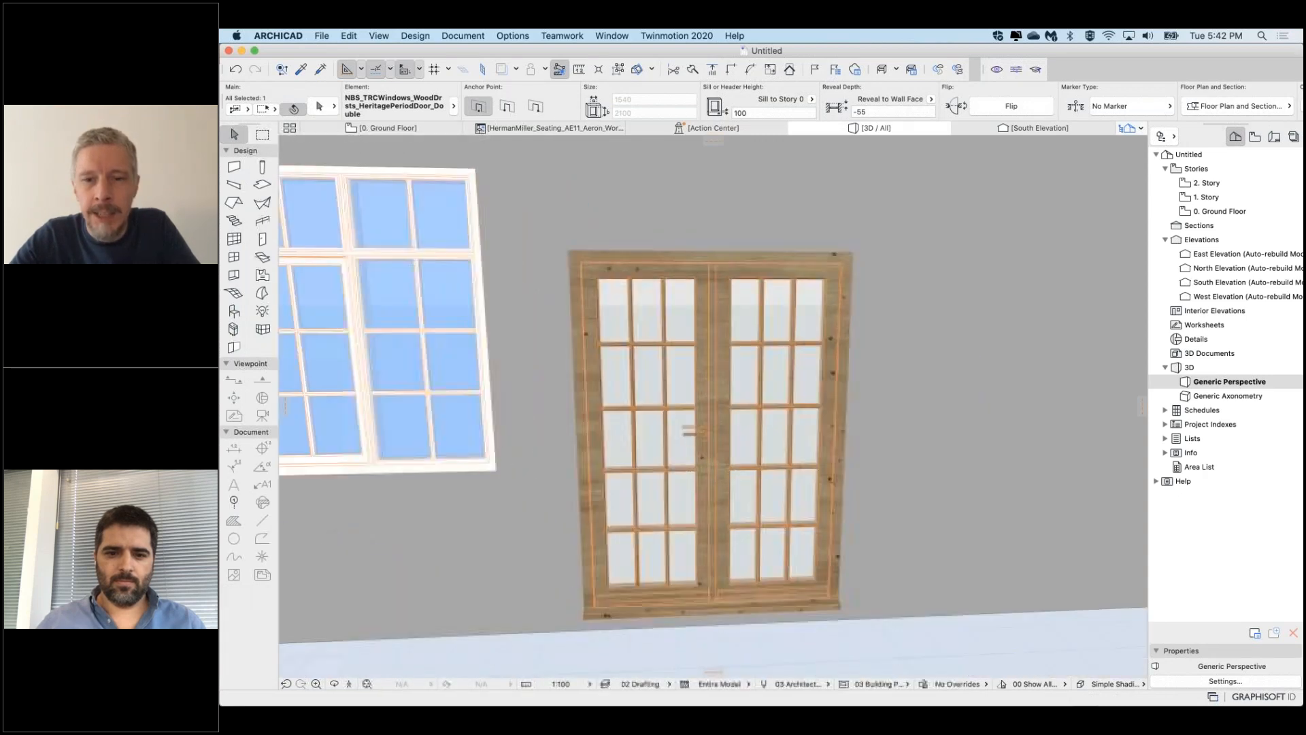
pyautogui.doubleClick(695, 327)
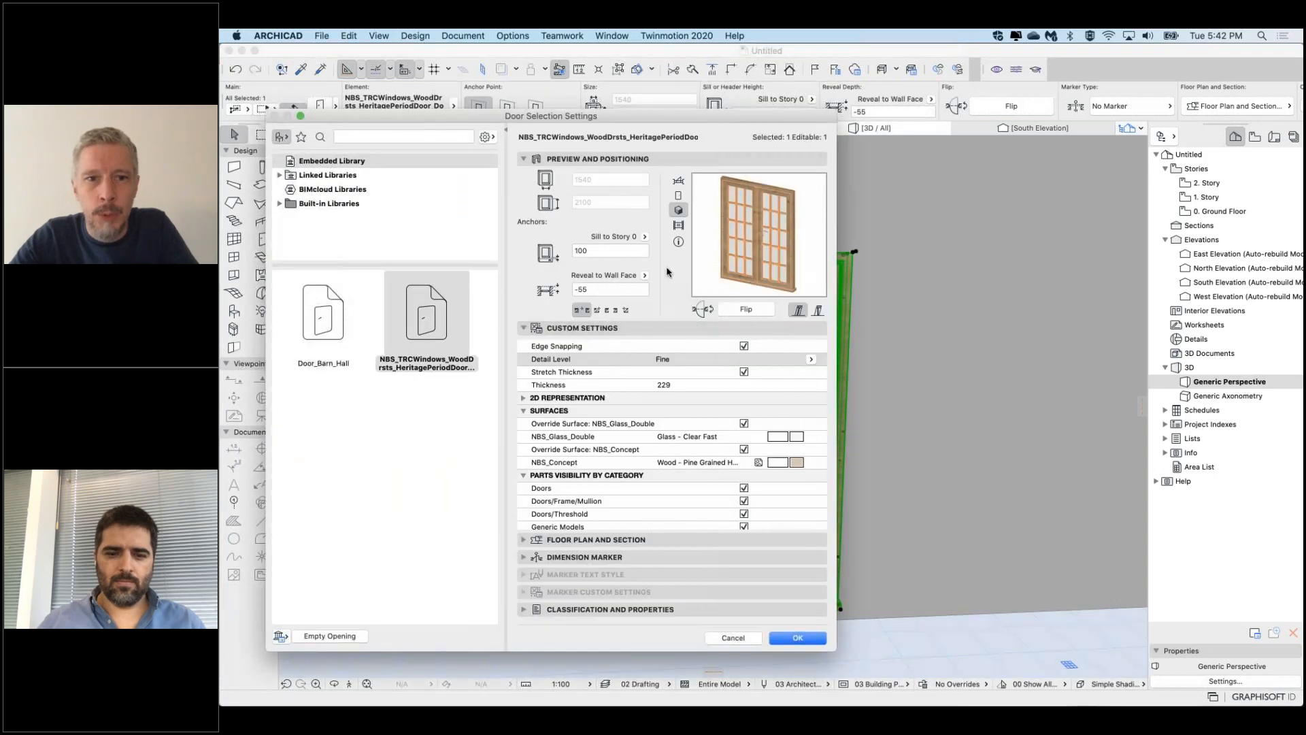
pyautogui.click(612, 373)
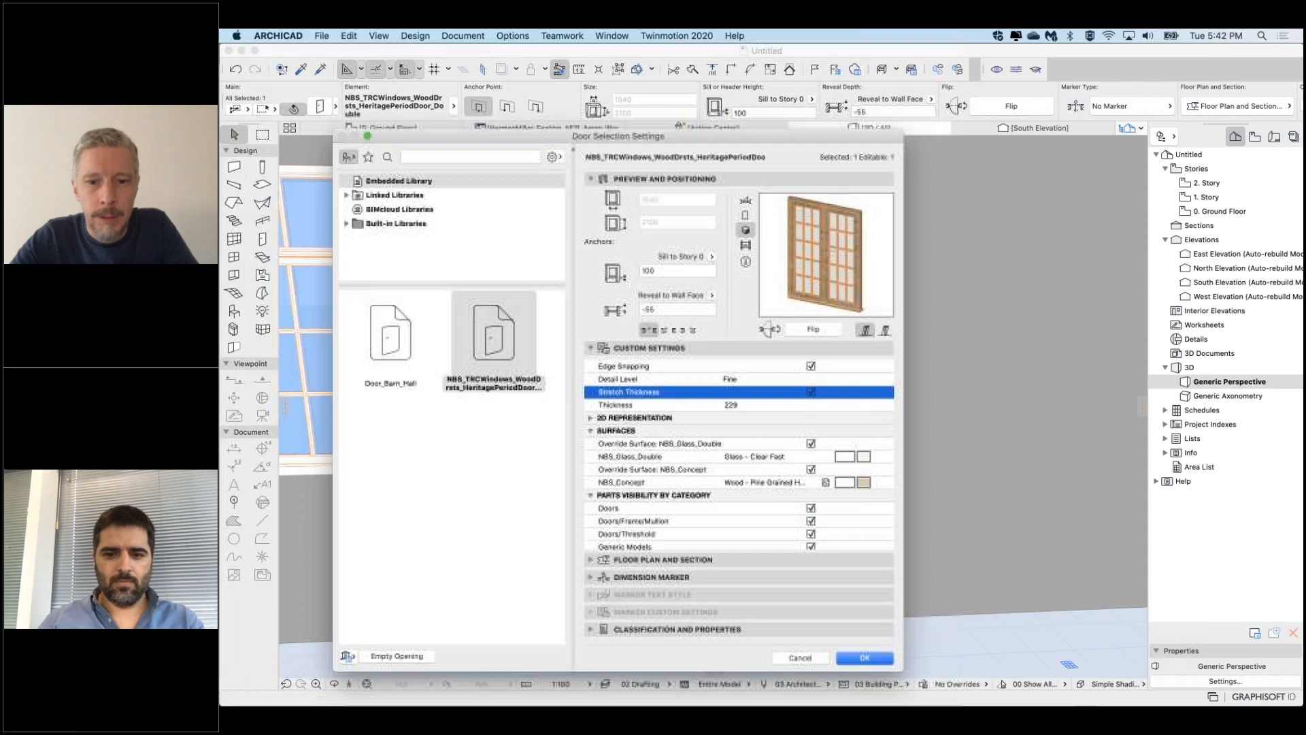
pyautogui.scroll(-2, 743, 497)
pyautogui.click(591, 547)
pyautogui.scroll(-5, 714, 476)
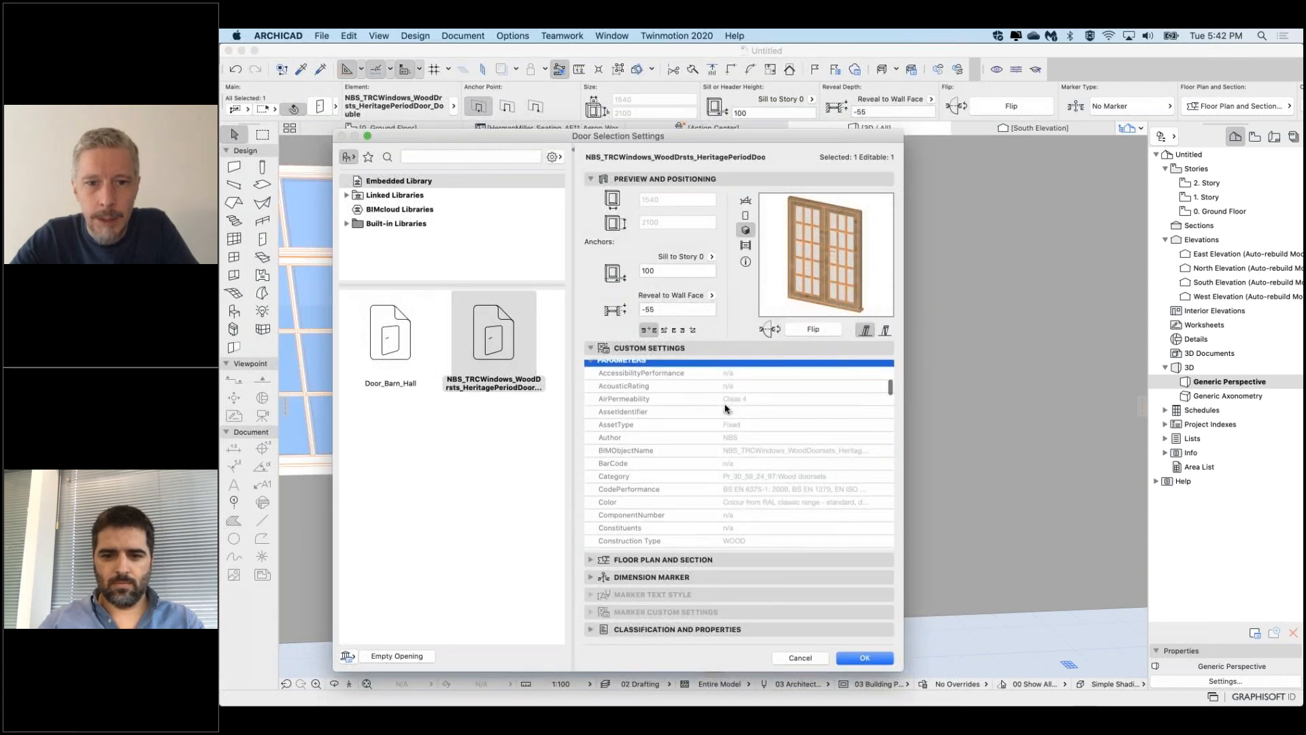
pyautogui.scroll(1, 735, 449)
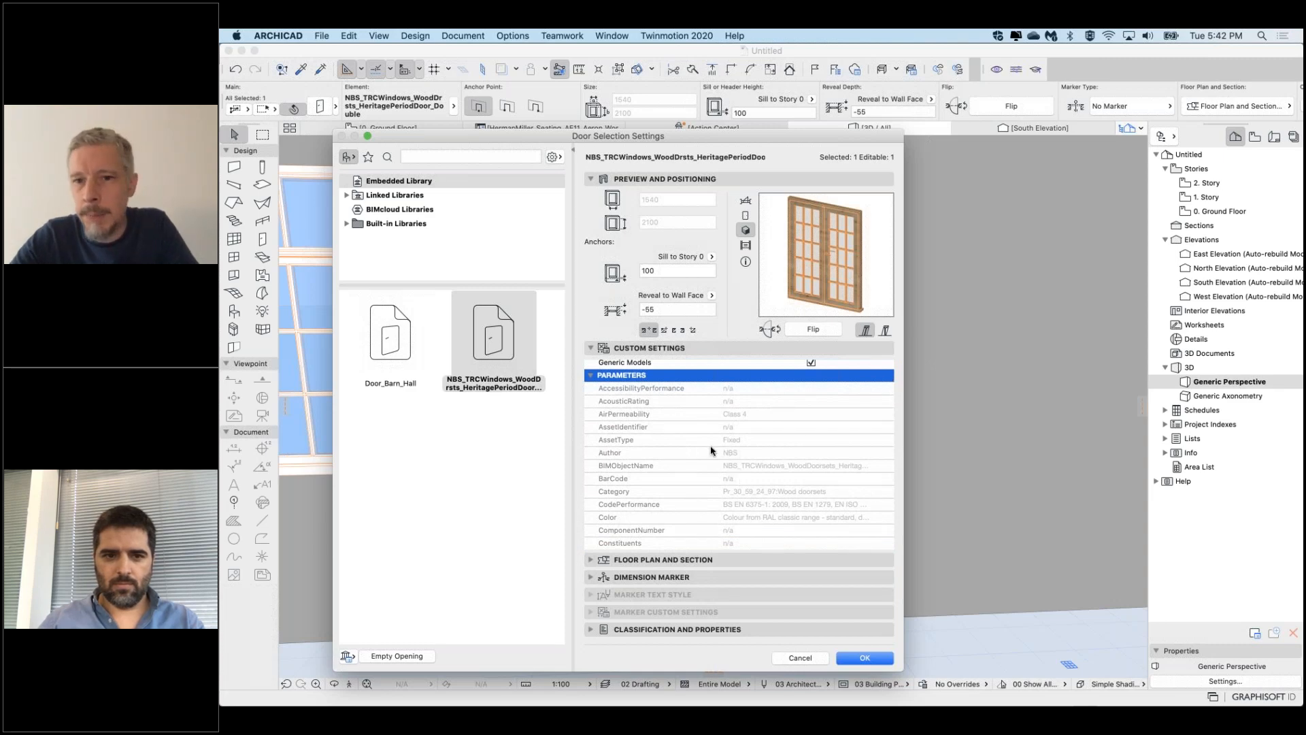
pyautogui.click(859, 657)
pyautogui.press('Escape')
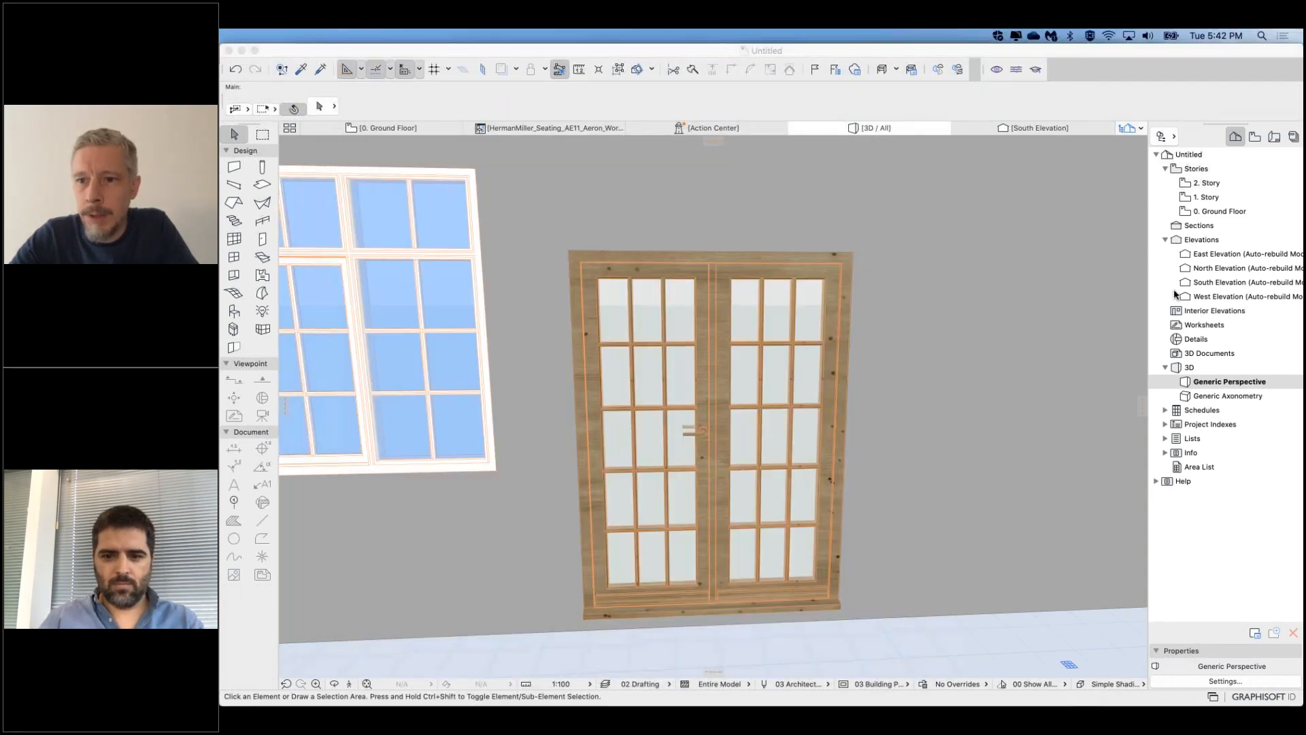
# Open the IES-02 All Openings Schedule from the element schedules and review its rows
pyautogui.click(1166, 411)
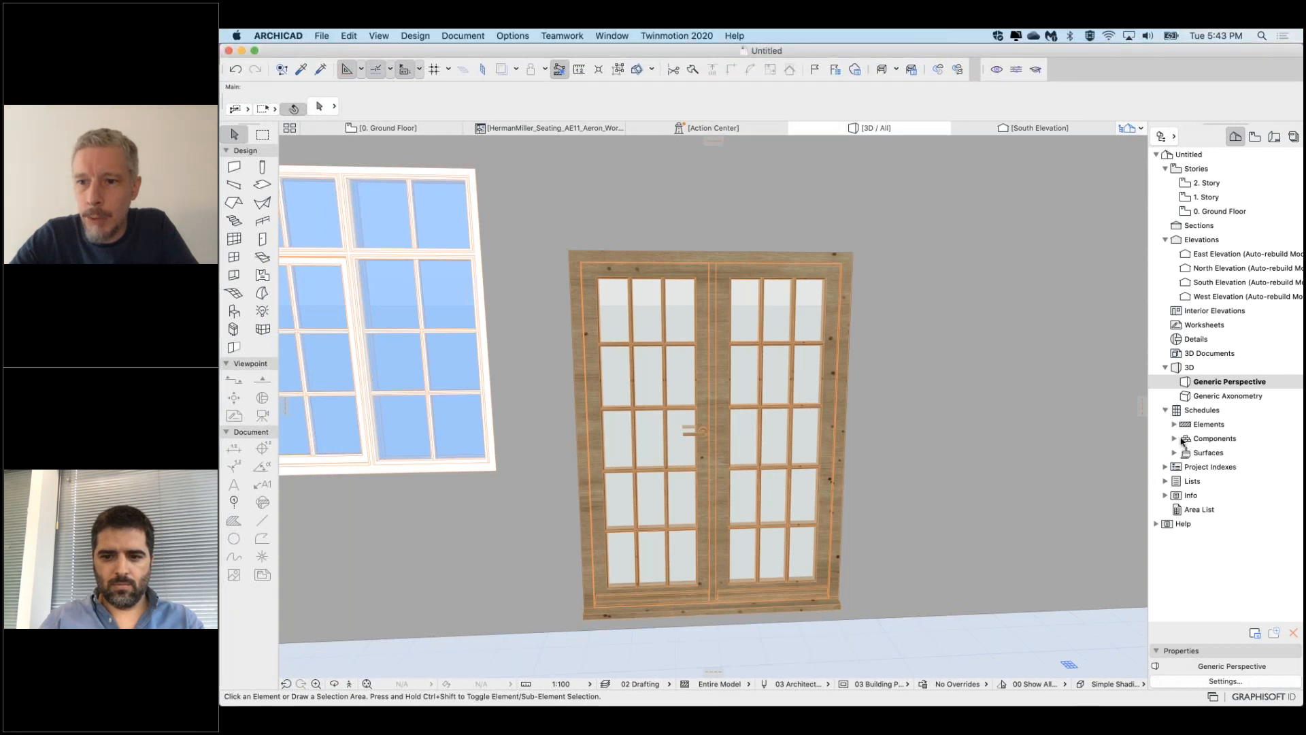
pyautogui.click(1173, 425)
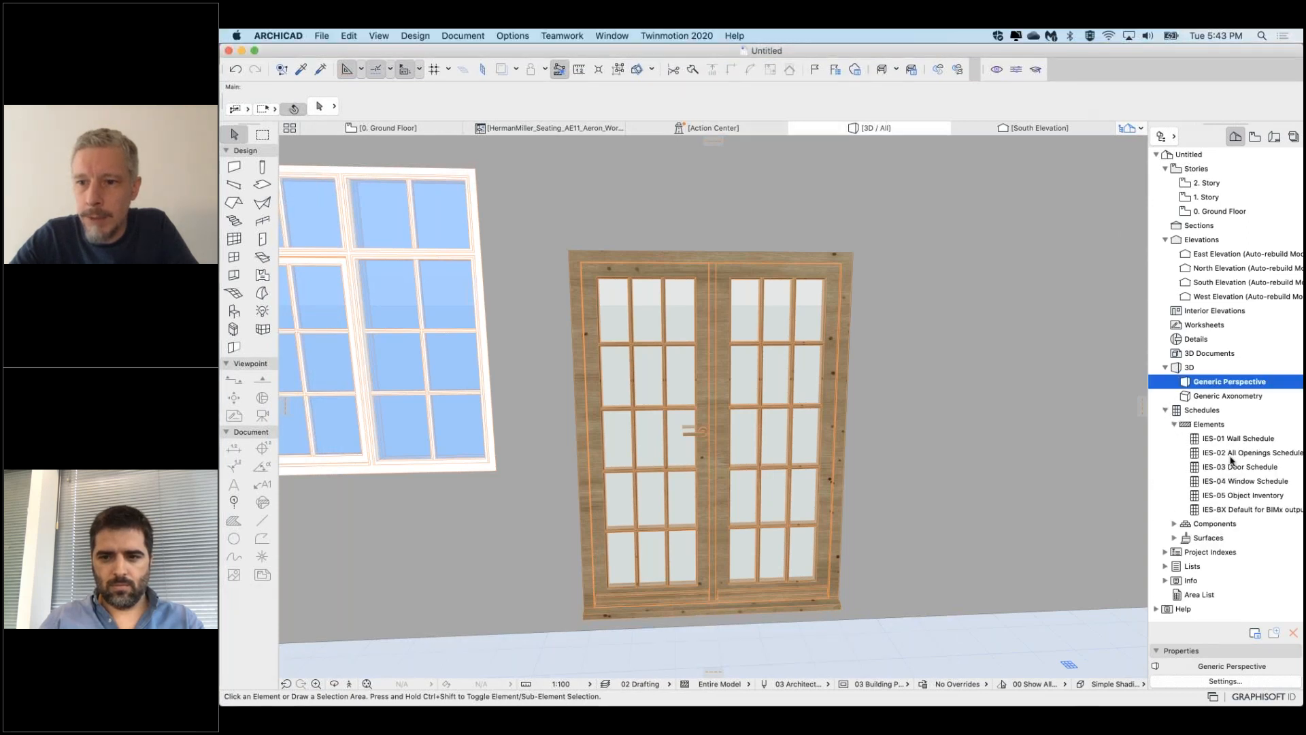
pyautogui.click(1228, 454)
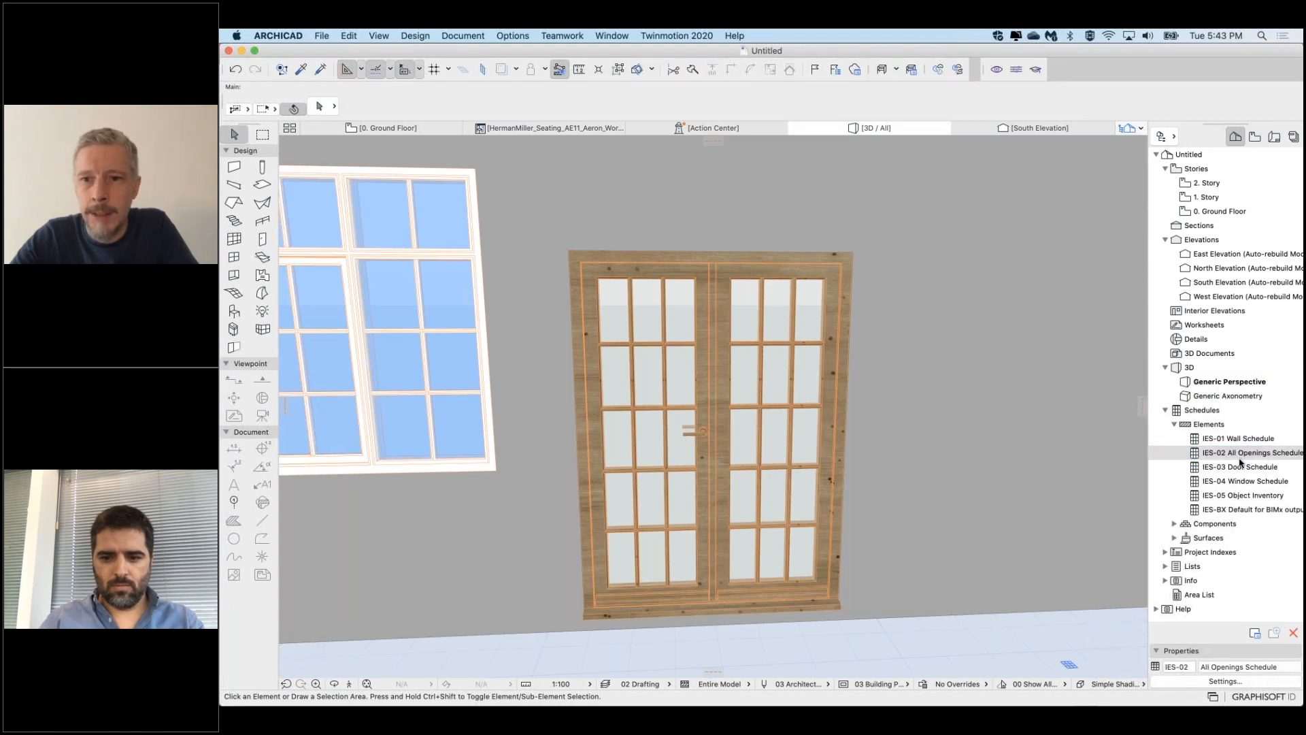
pyautogui.doubleClick(1267, 454)
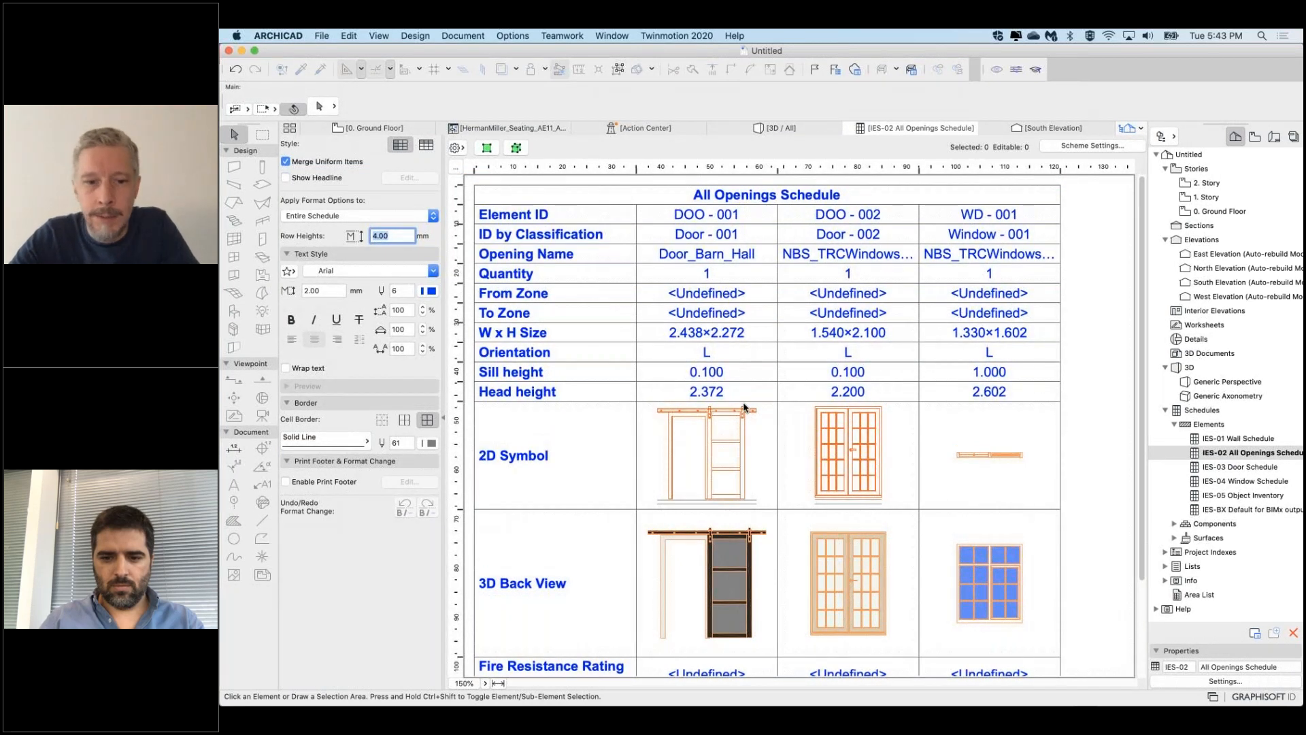
pyautogui.scroll(-3, 805, 559)
pyautogui.click(1171, 67)
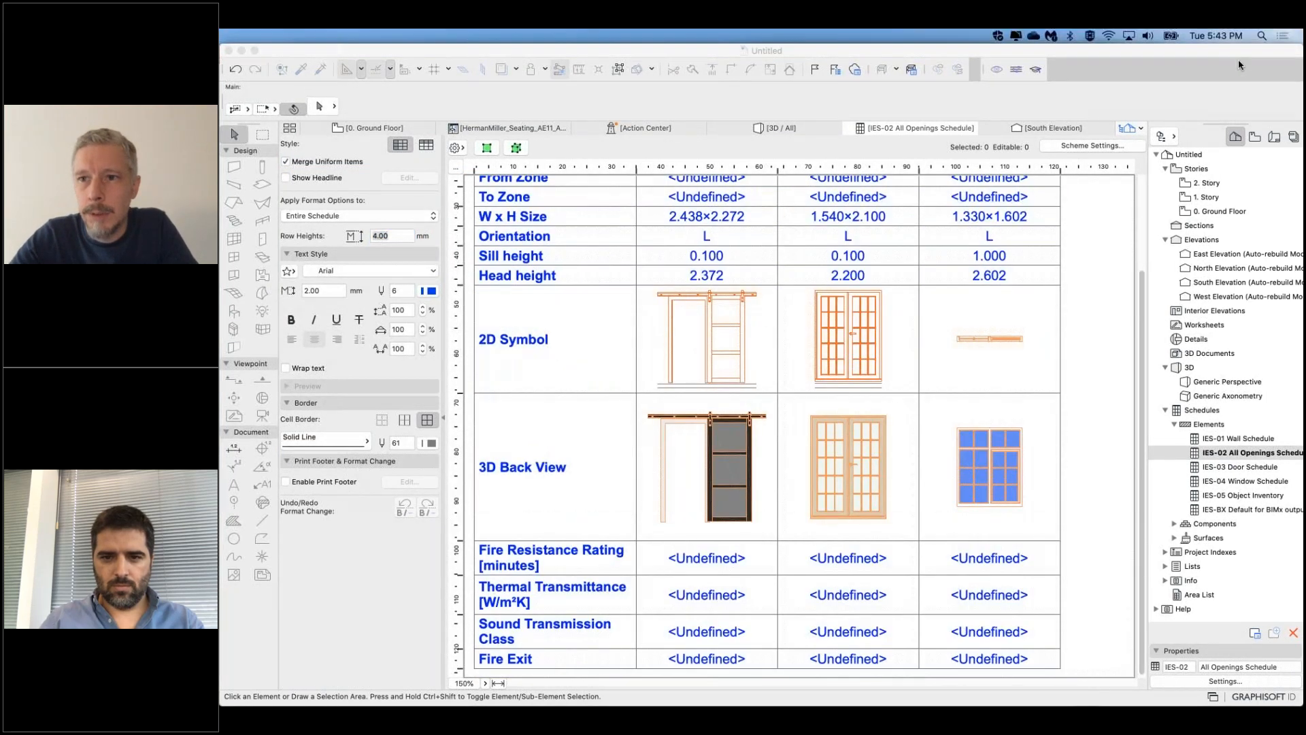
# Remove the Fire Resistance Rating, Thermal Transmittance, Sound Transmission Class and Fire Exit fields from the All Openings Schedule scheme
pyautogui.click(1046, 155)
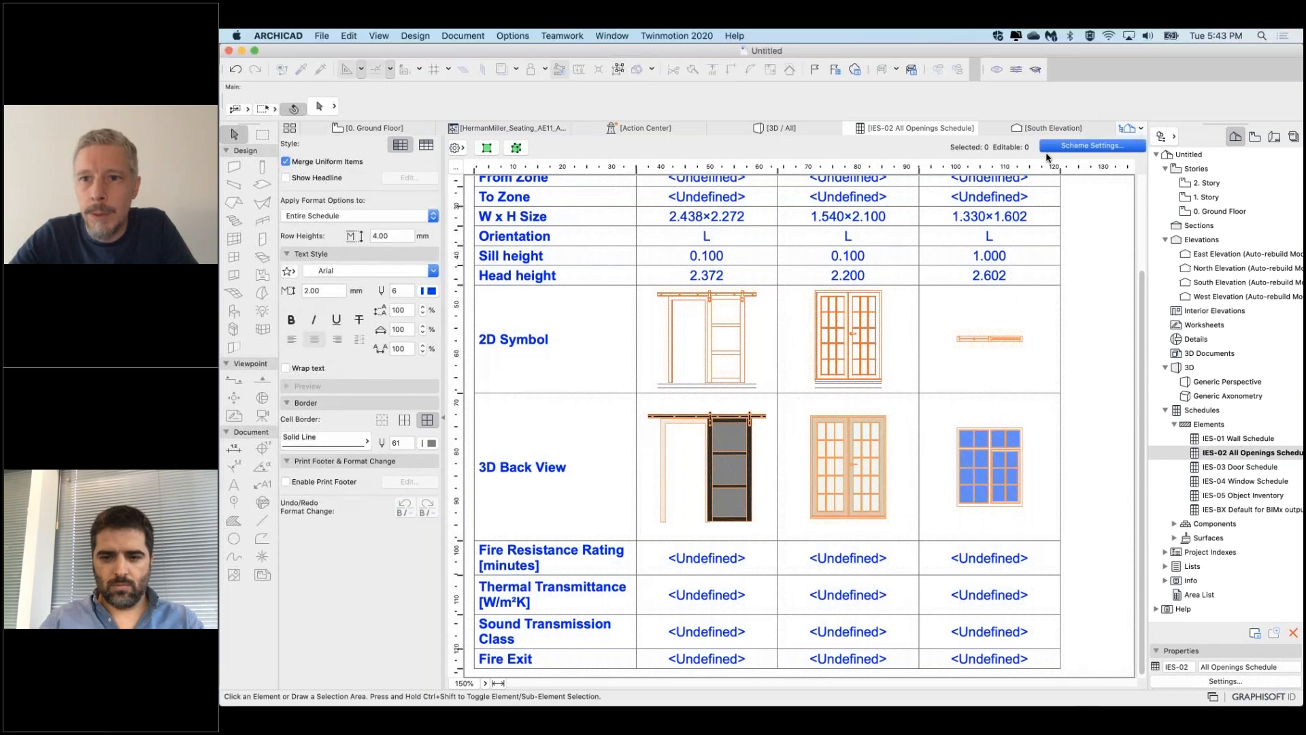
pyautogui.click(1048, 147)
pyautogui.scroll(-2, 811, 565)
pyautogui.moveTo(802, 577); pyautogui.dragTo(776, 537)
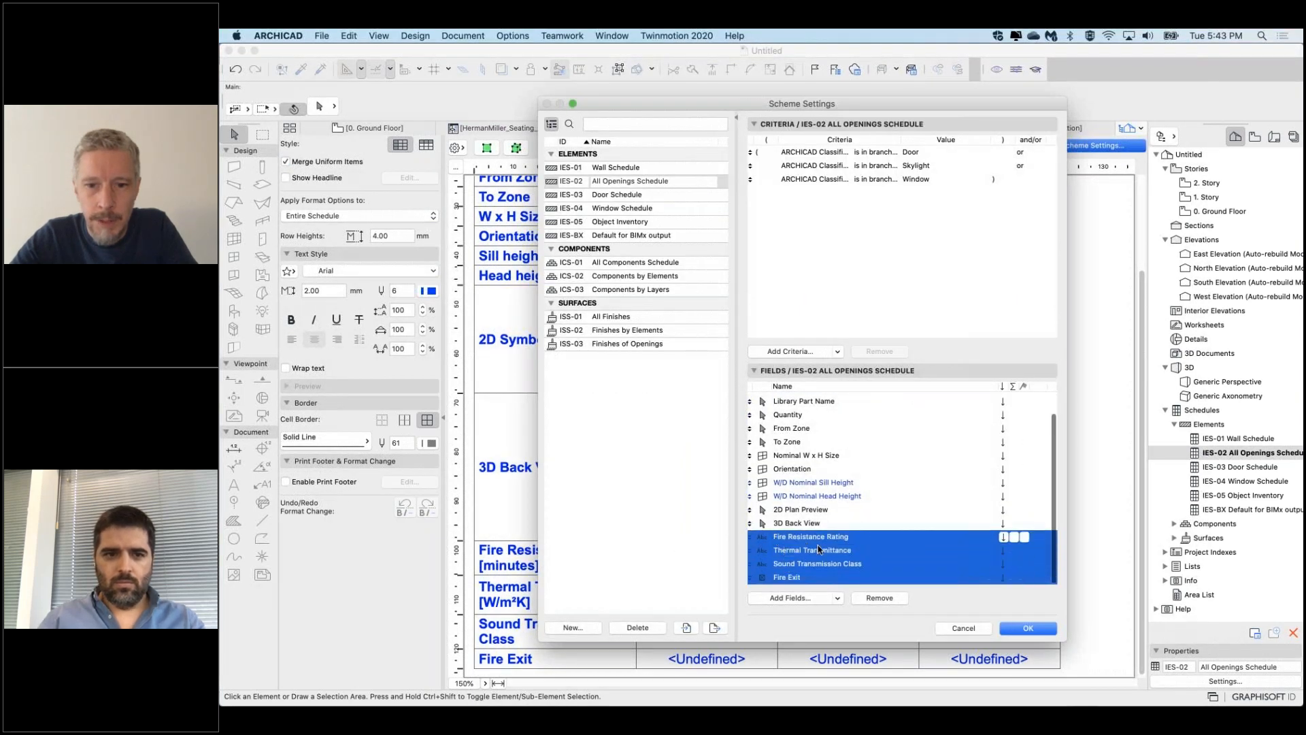
pyautogui.click(878, 599)
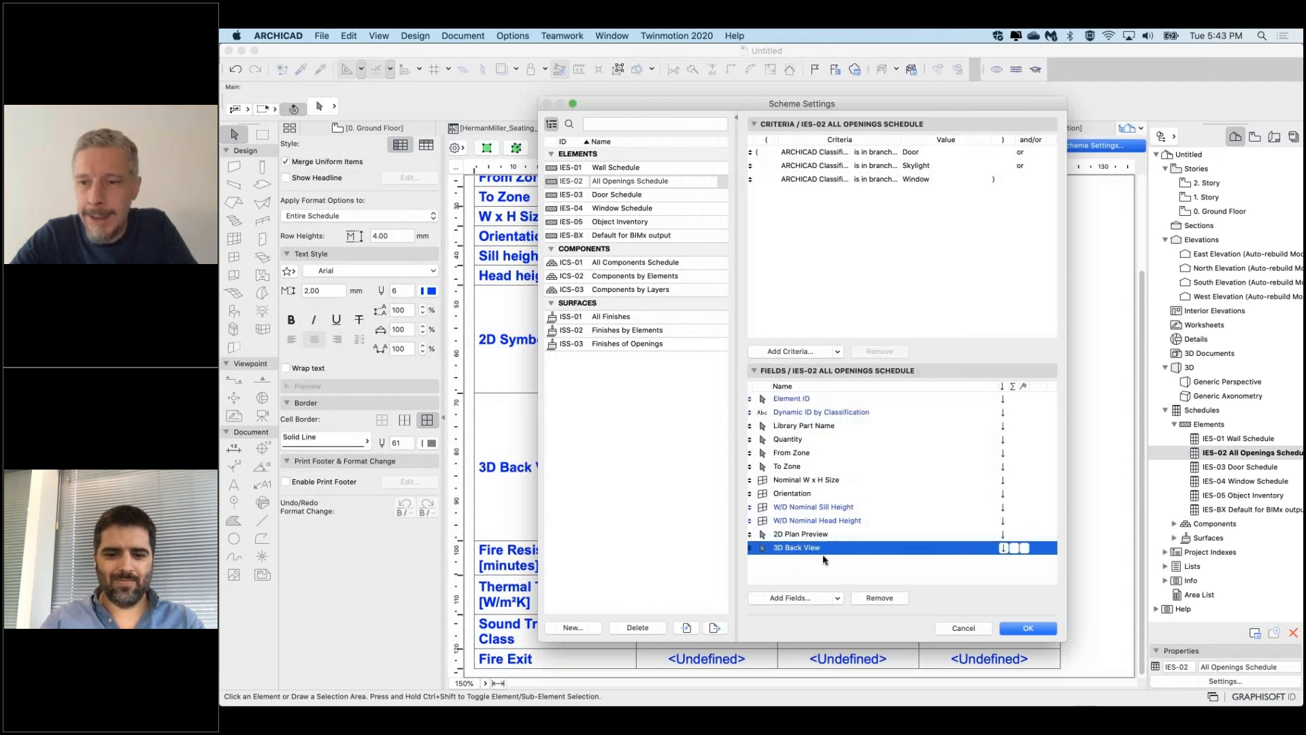
pyautogui.click(836, 598)
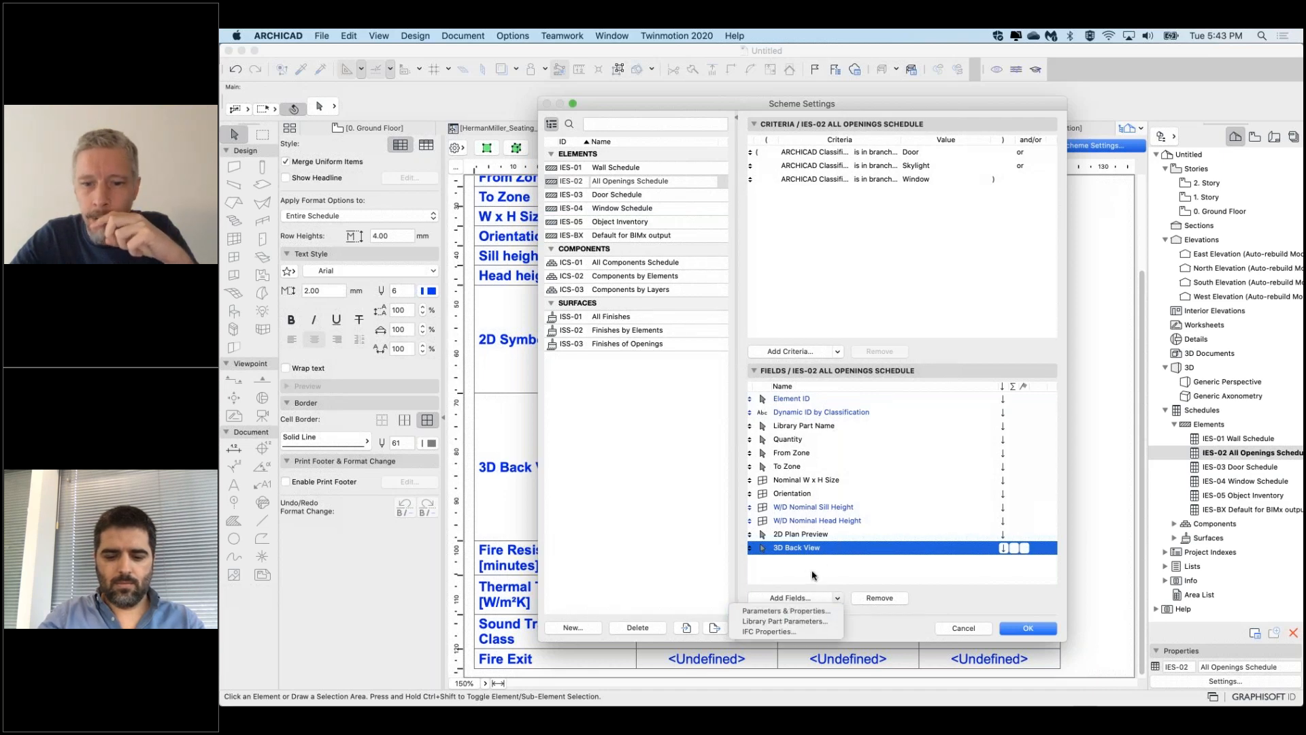
pyautogui.click(783, 604)
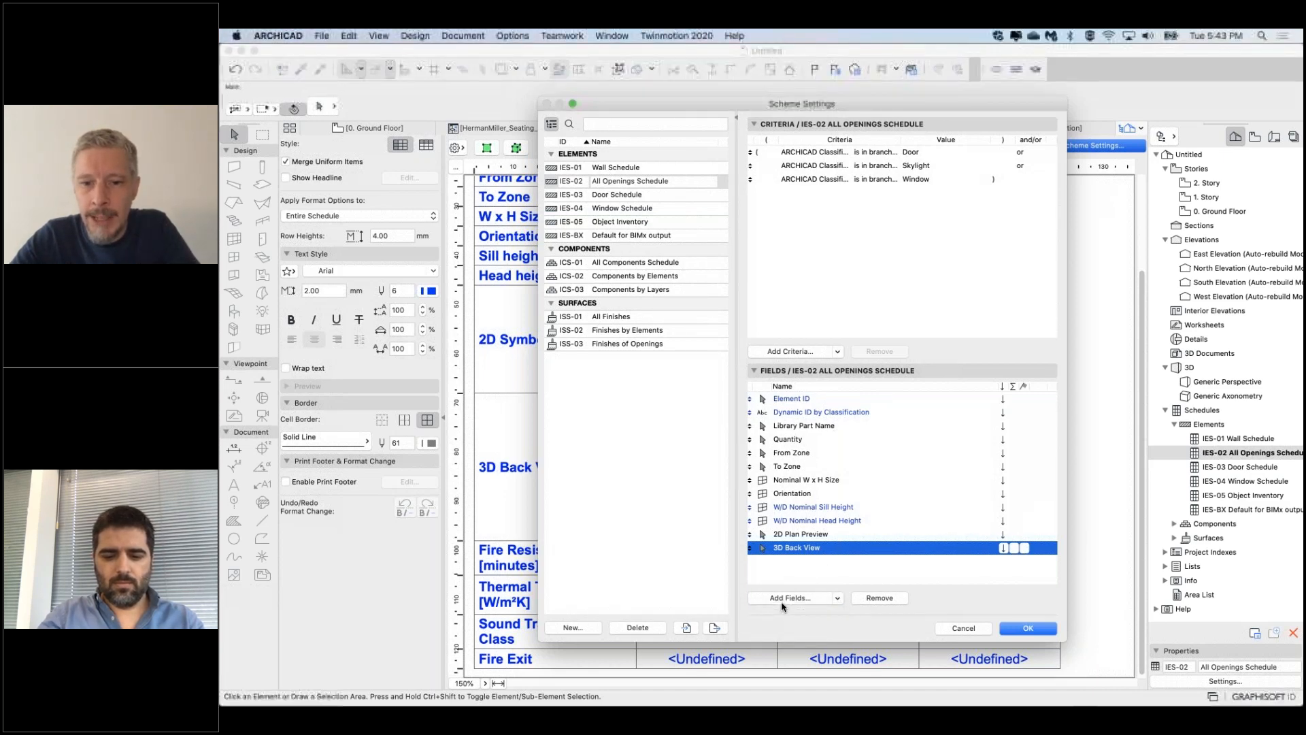
pyautogui.click(774, 603)
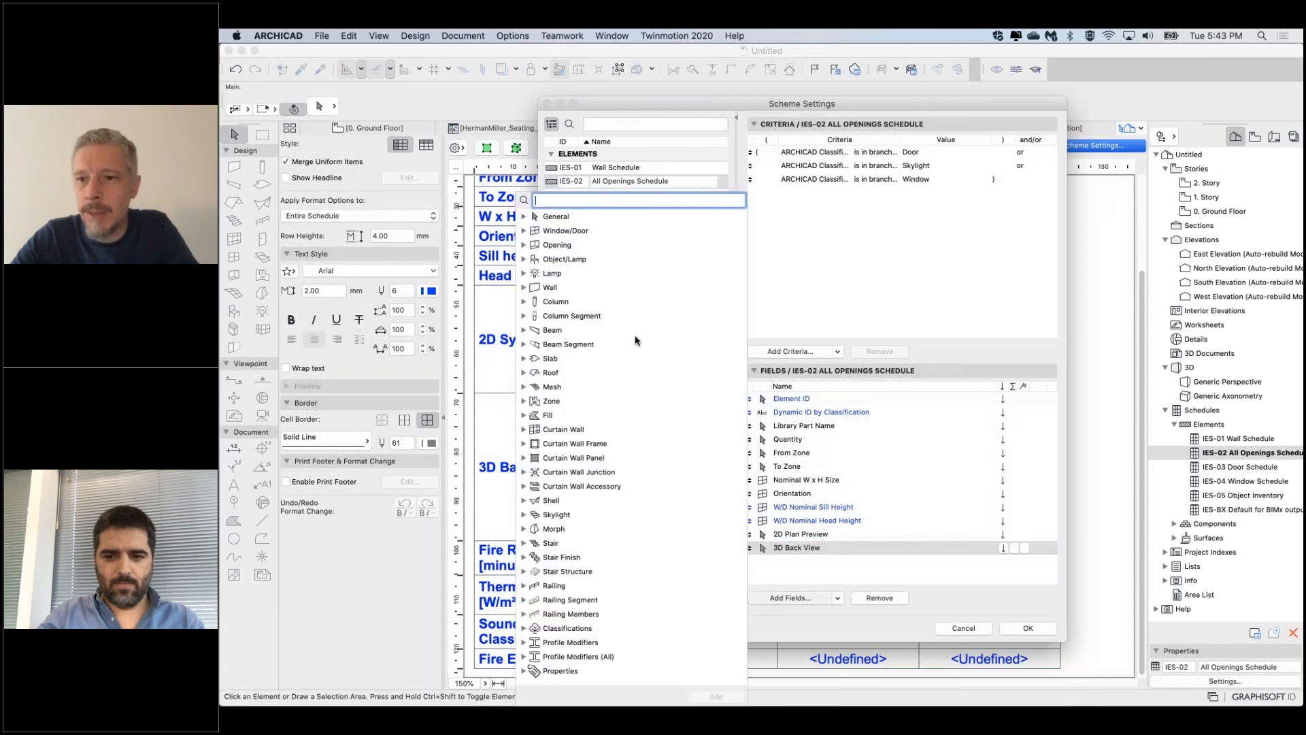
pyautogui.click(829, 632)
# Start adding library part parameters as fields, limit the list to used objects, and select the embedded NBS heritage casement window
pyautogui.click(838, 599)
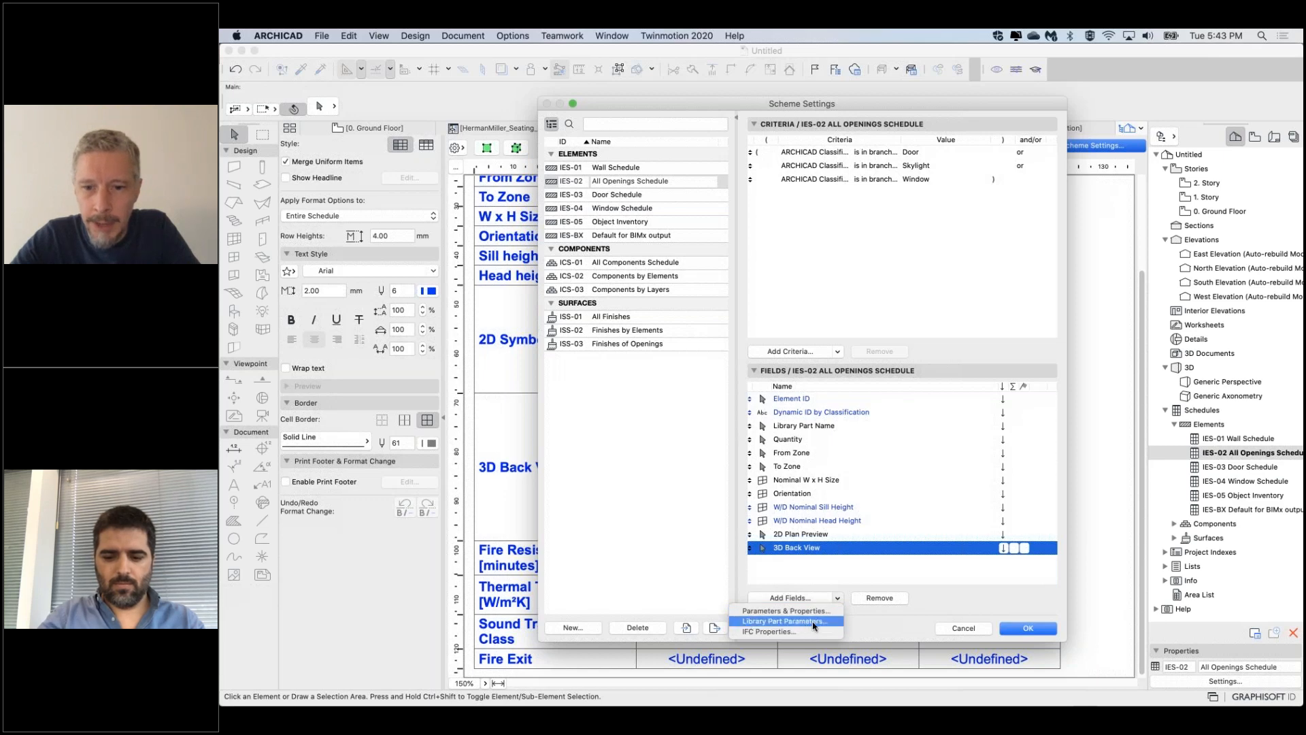
pyautogui.click(772, 622)
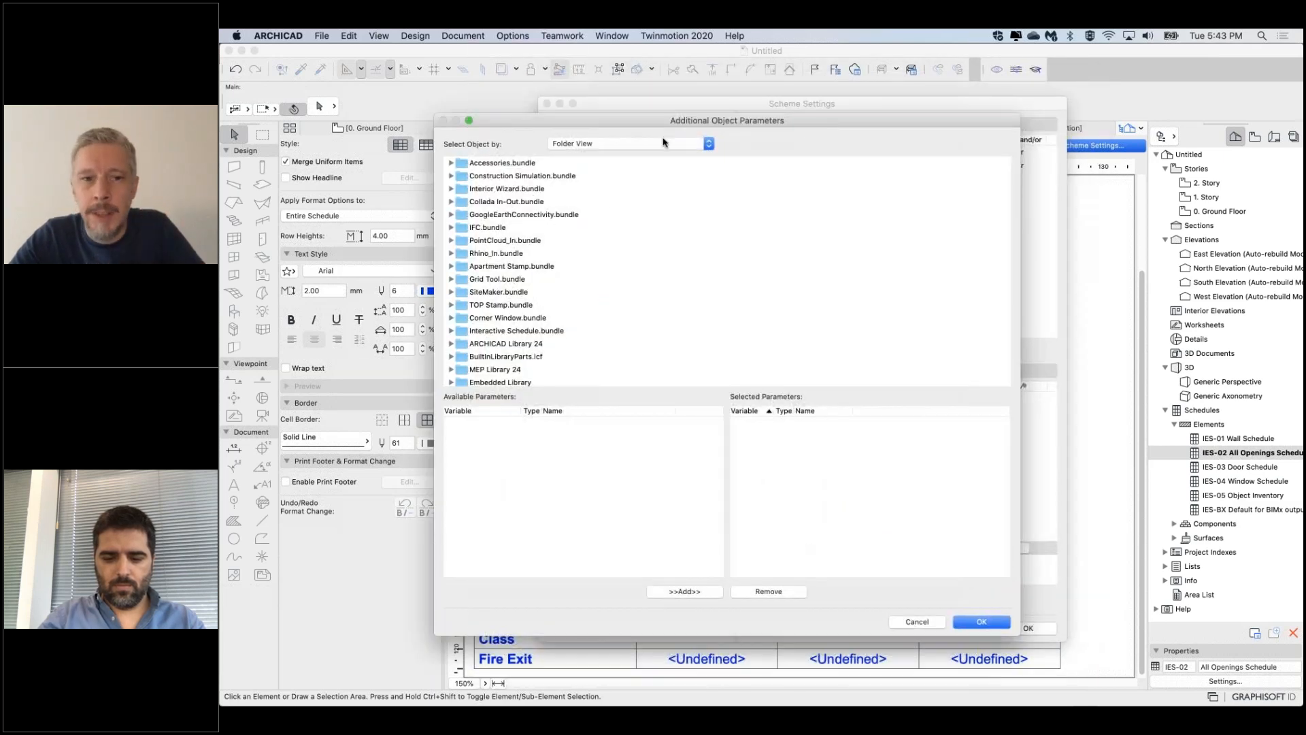
pyautogui.click(606, 145)
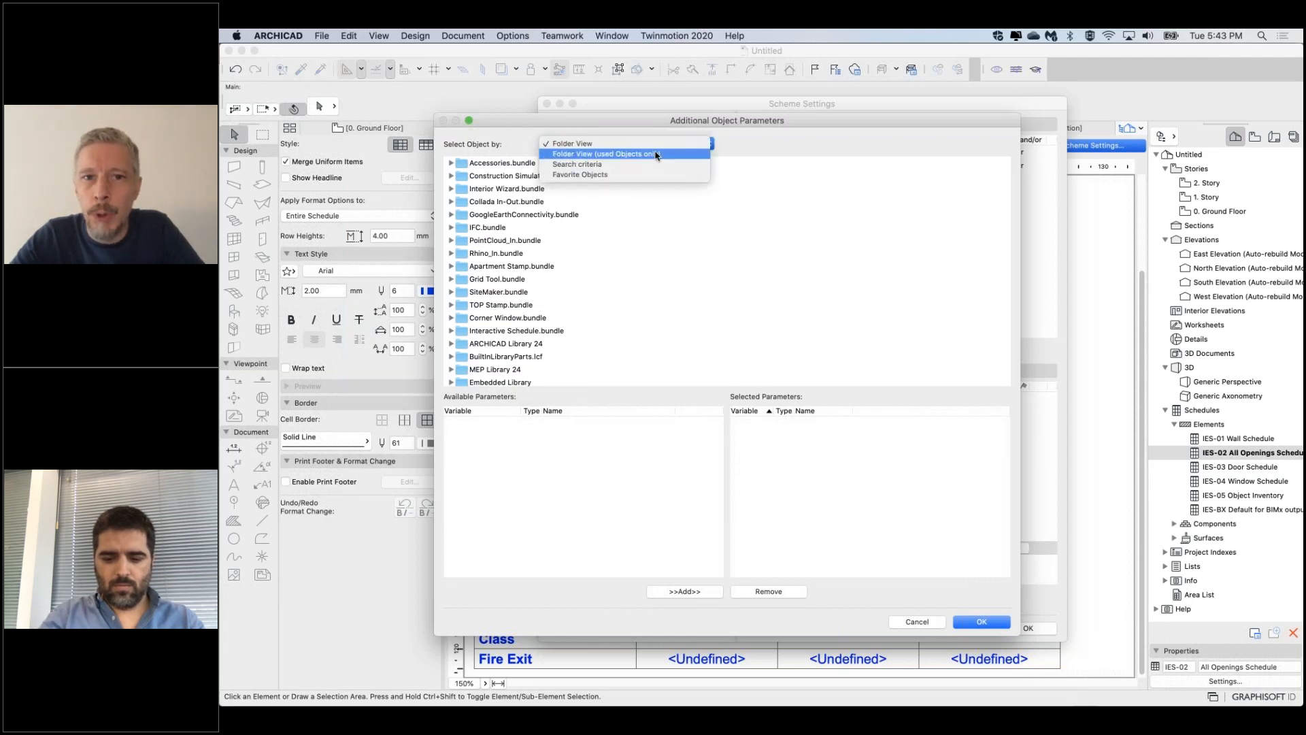
pyautogui.click(611, 156)
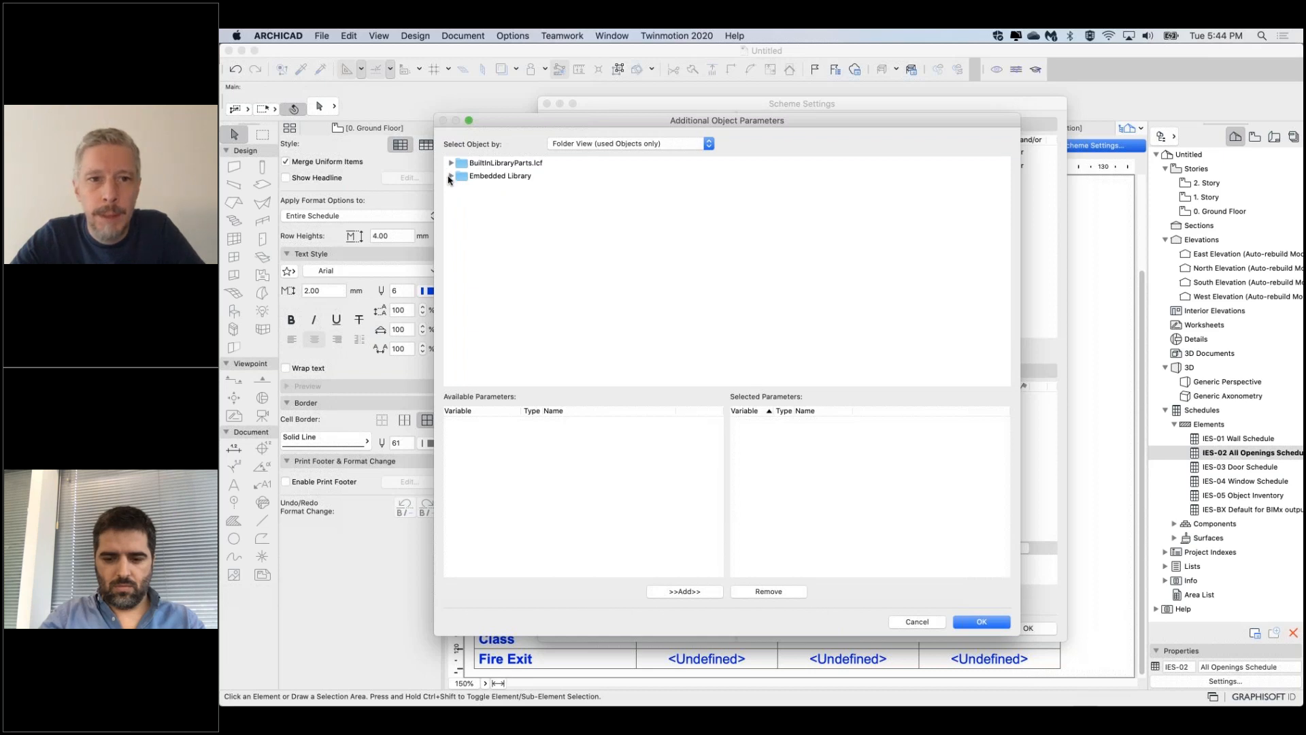
pyautogui.click(451, 177)
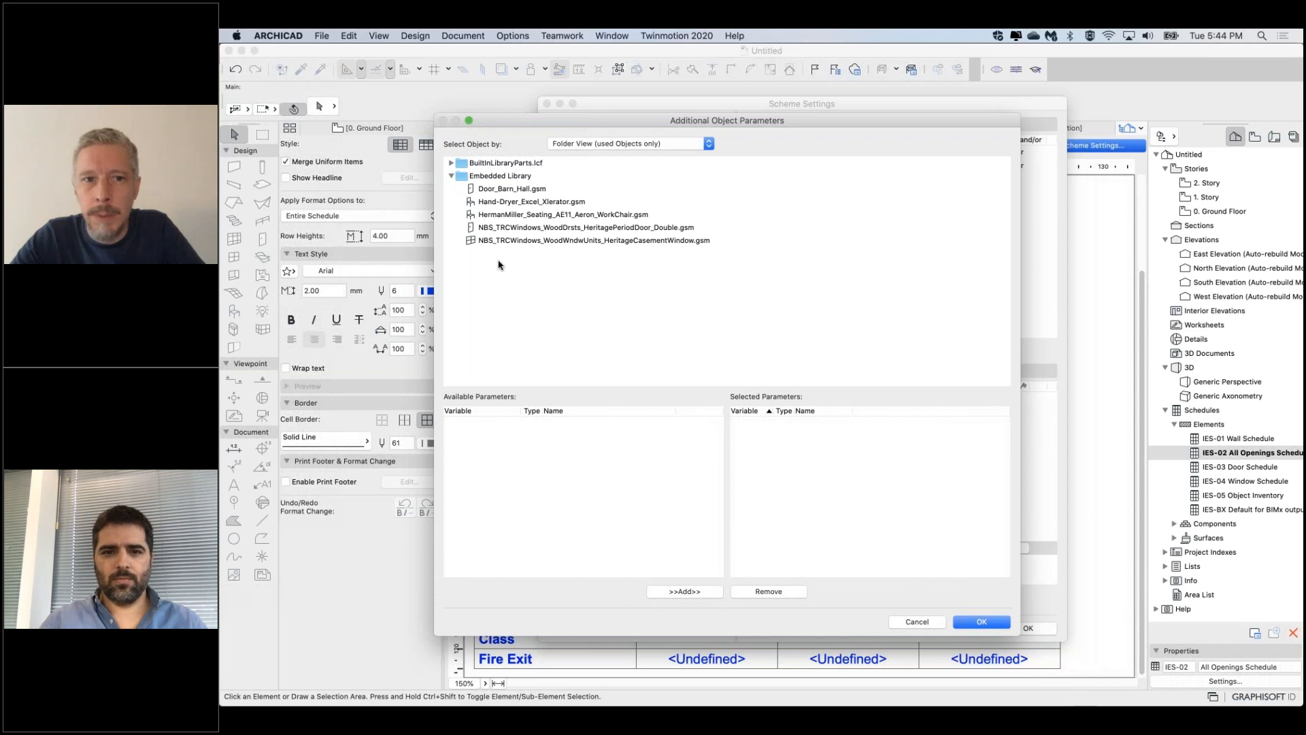
pyautogui.click(467, 244)
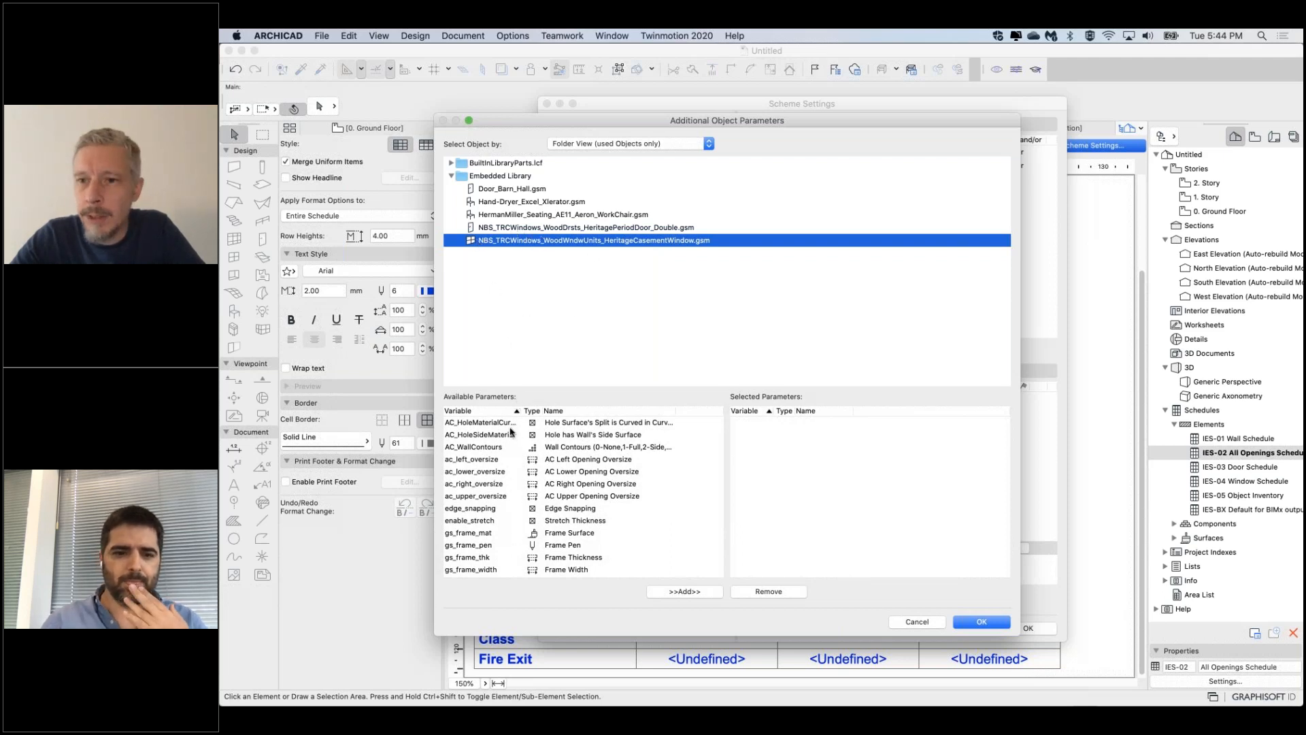
# Sort the casement window's parameters by name and add Author and BIMObjectName to the schedule fields
pyautogui.scroll(-3, 588, 503)
pyautogui.scroll(-5, 588, 503)
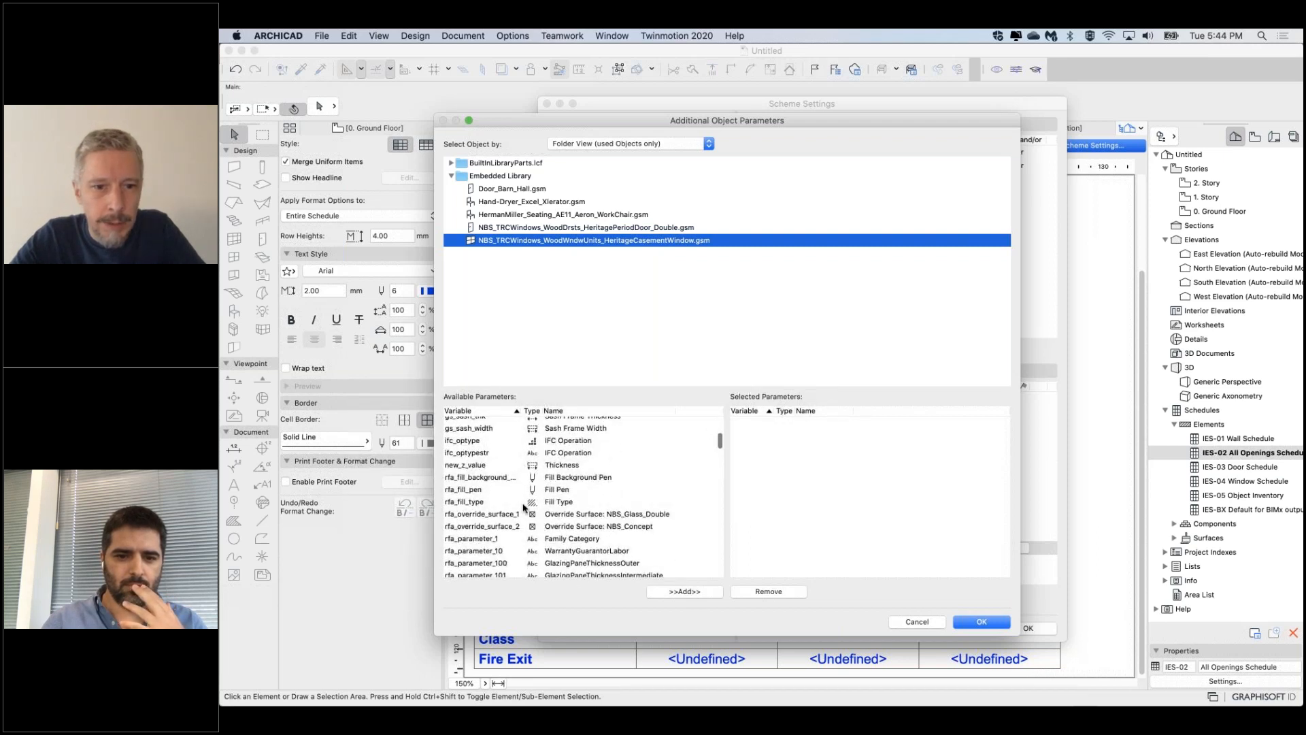
pyautogui.scroll(-2, 524, 507)
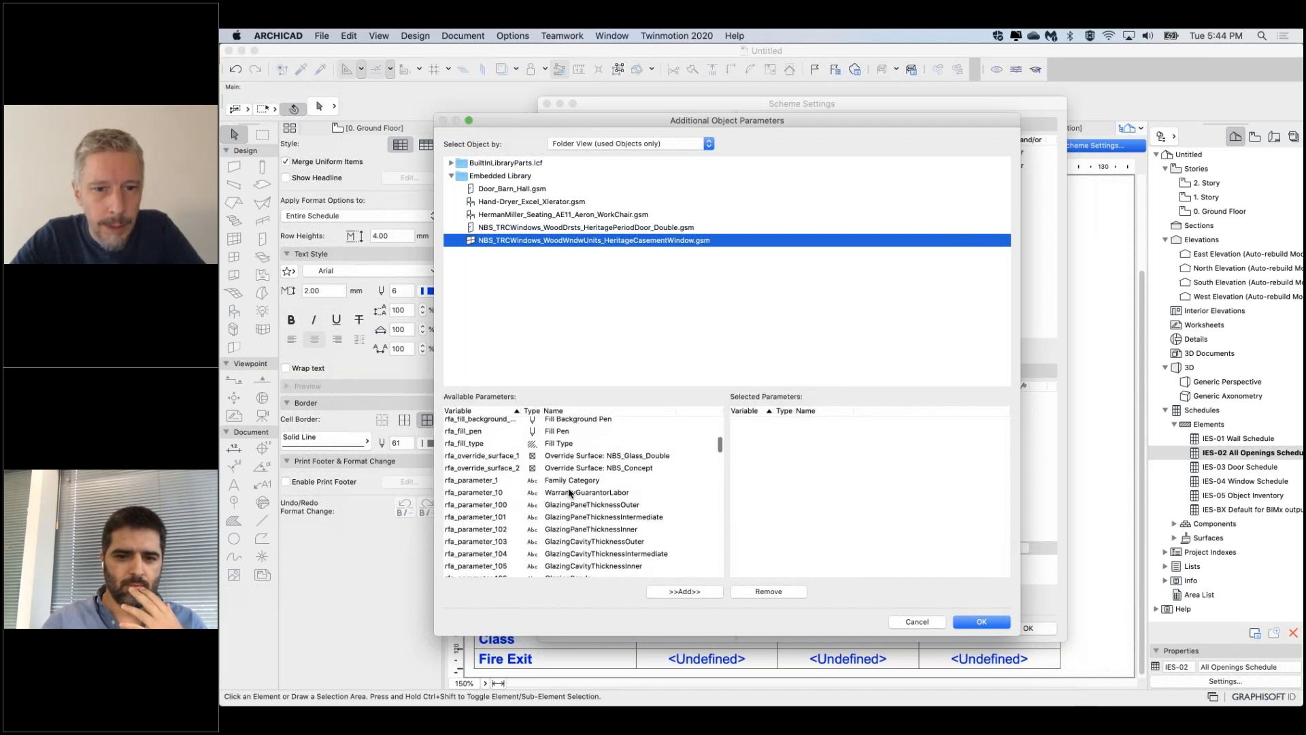
pyautogui.scroll(-2, 519, 553)
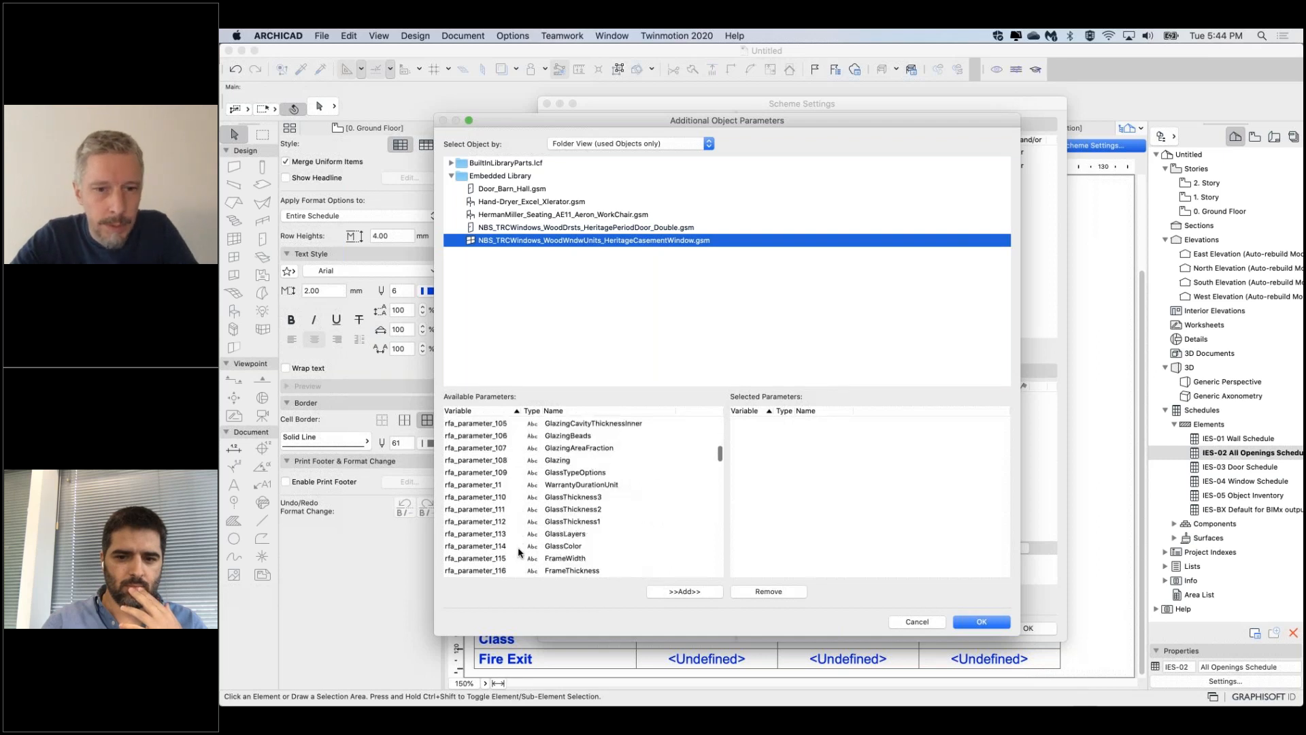
pyautogui.scroll(2, 579, 515)
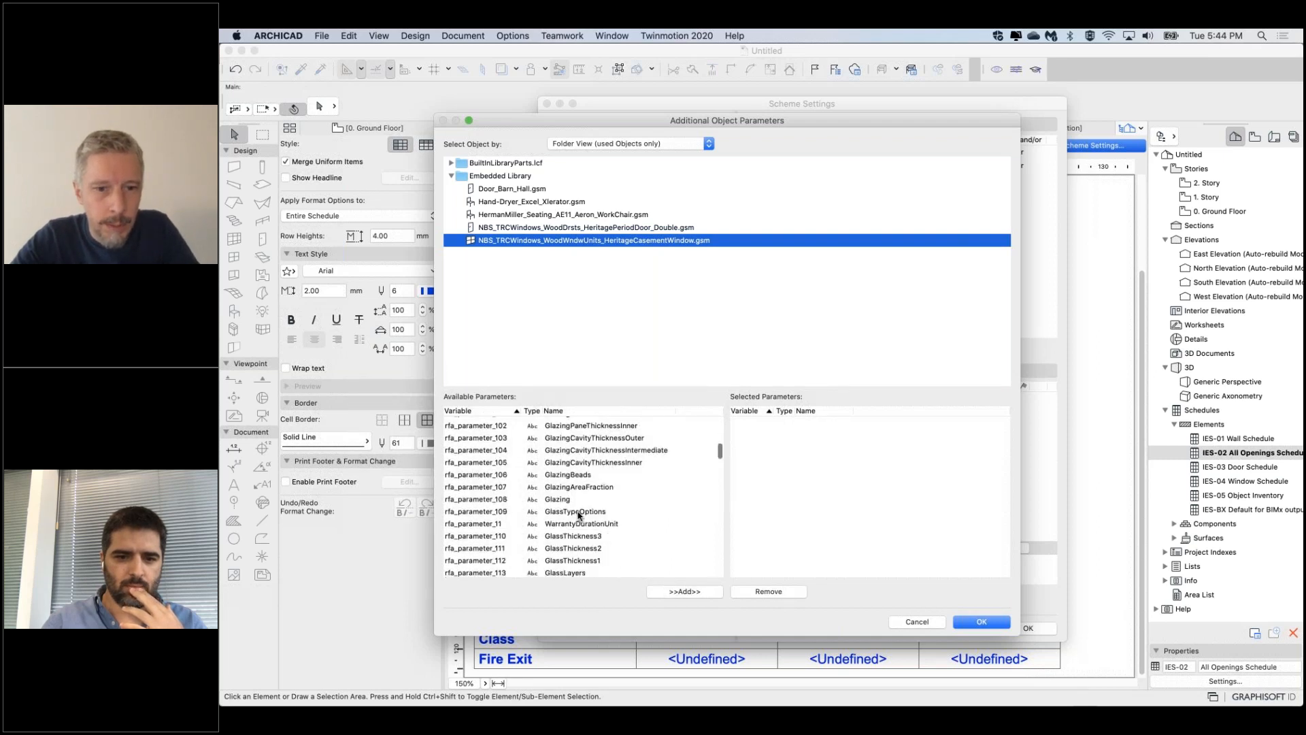
pyautogui.click(583, 412)
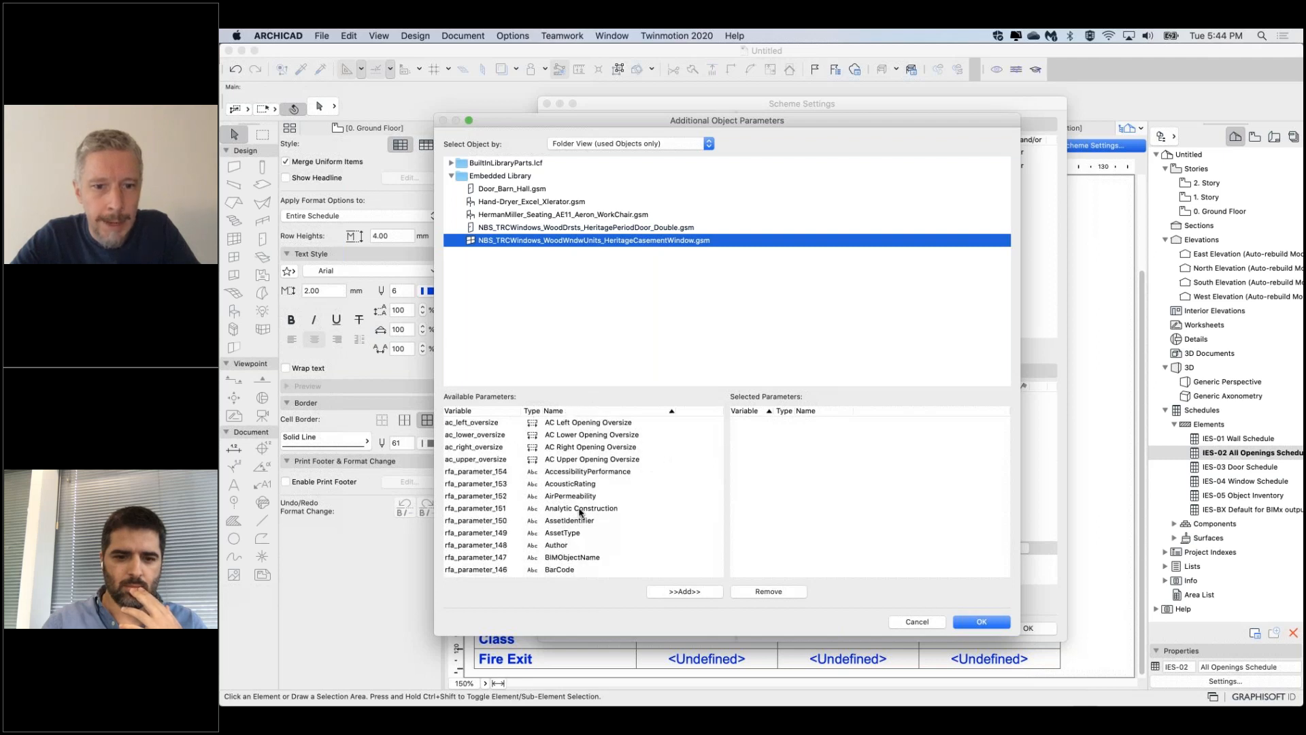
pyautogui.click(559, 545)
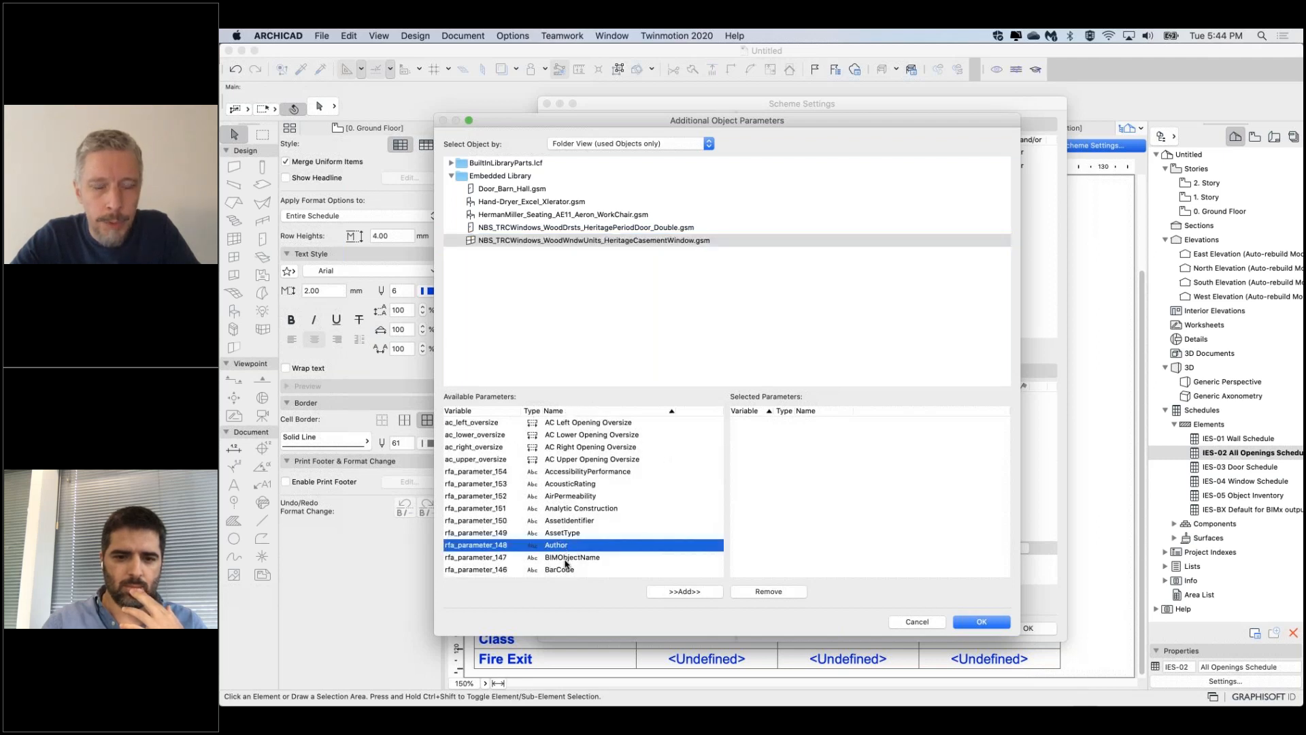
pyautogui.keyDown('shift'); pyautogui.click(566, 559); pyautogui.keyUp('shift')
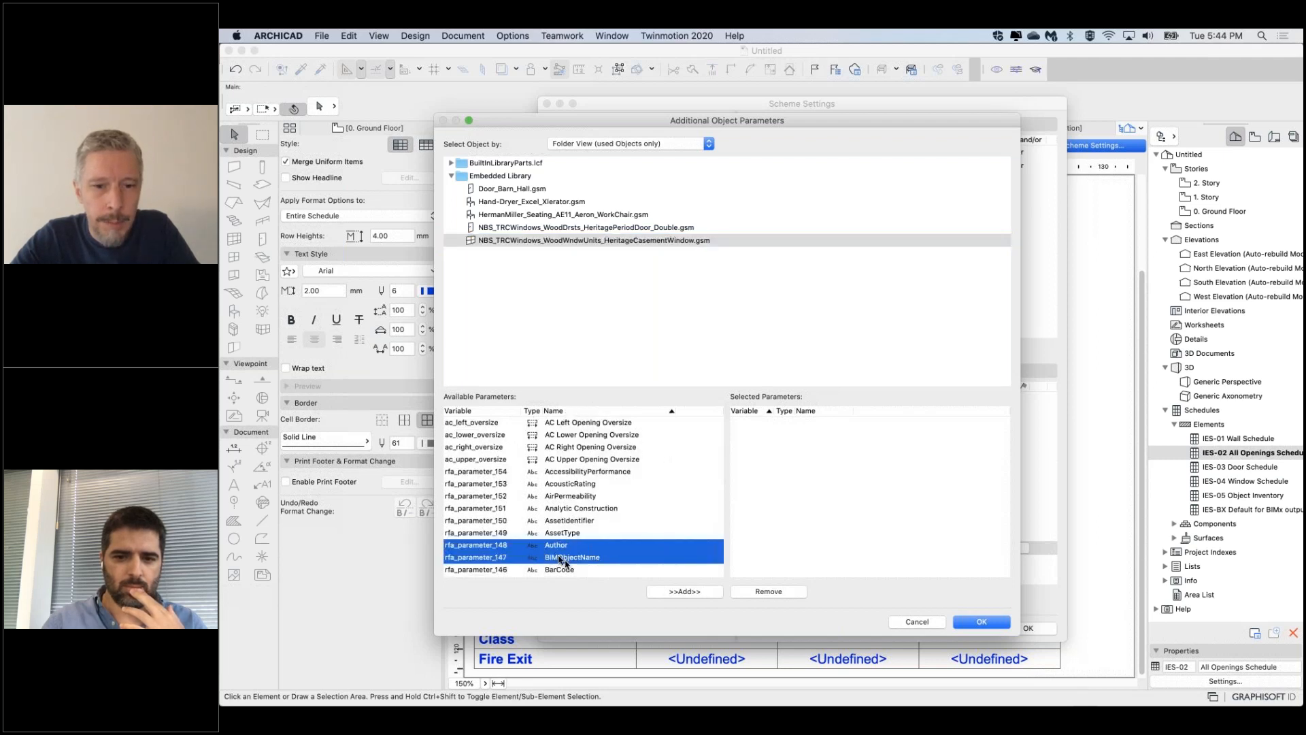
pyautogui.click(672, 591)
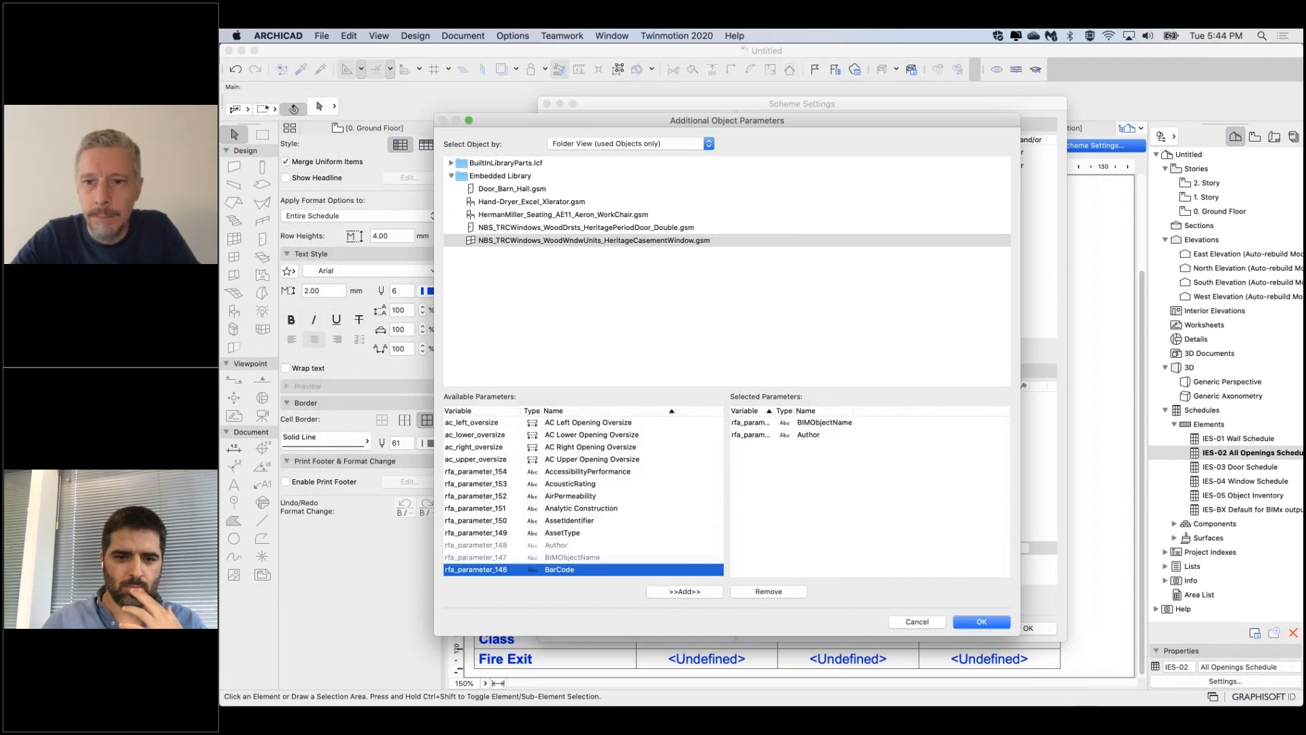
pyautogui.click(756, 436)
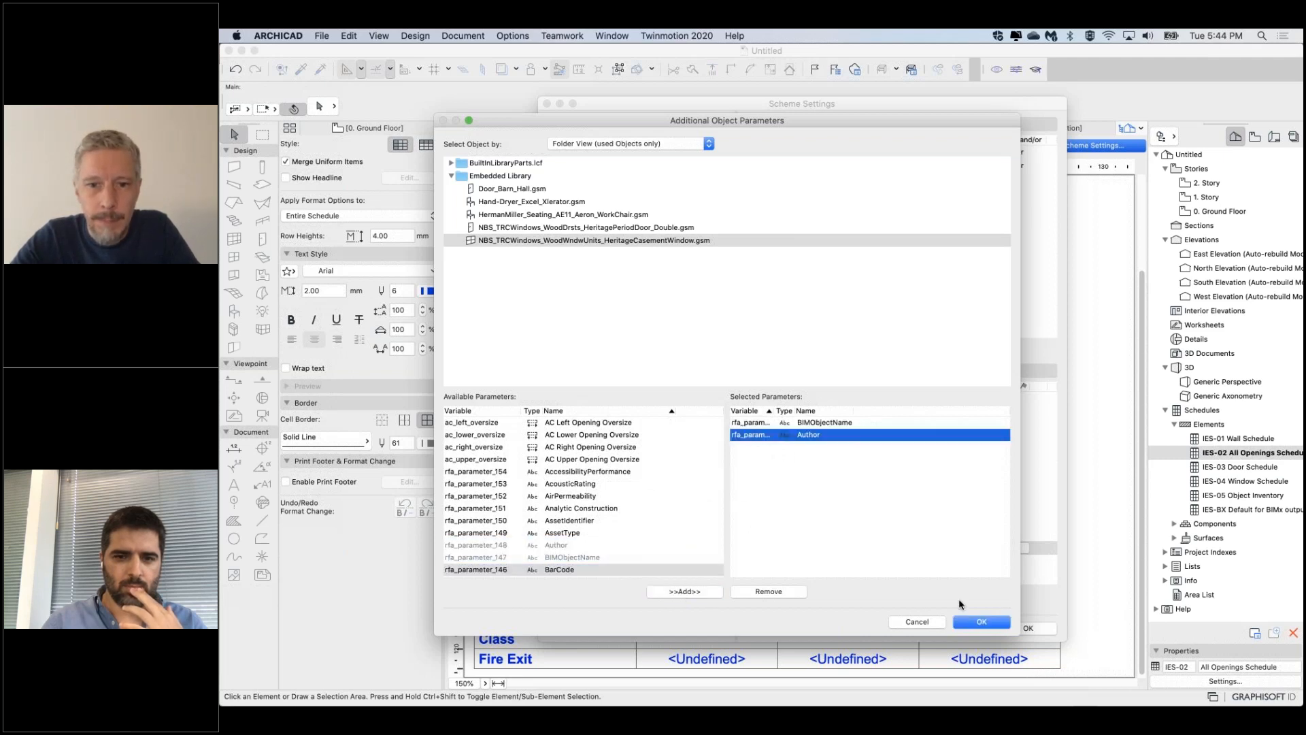
pyautogui.click(983, 622)
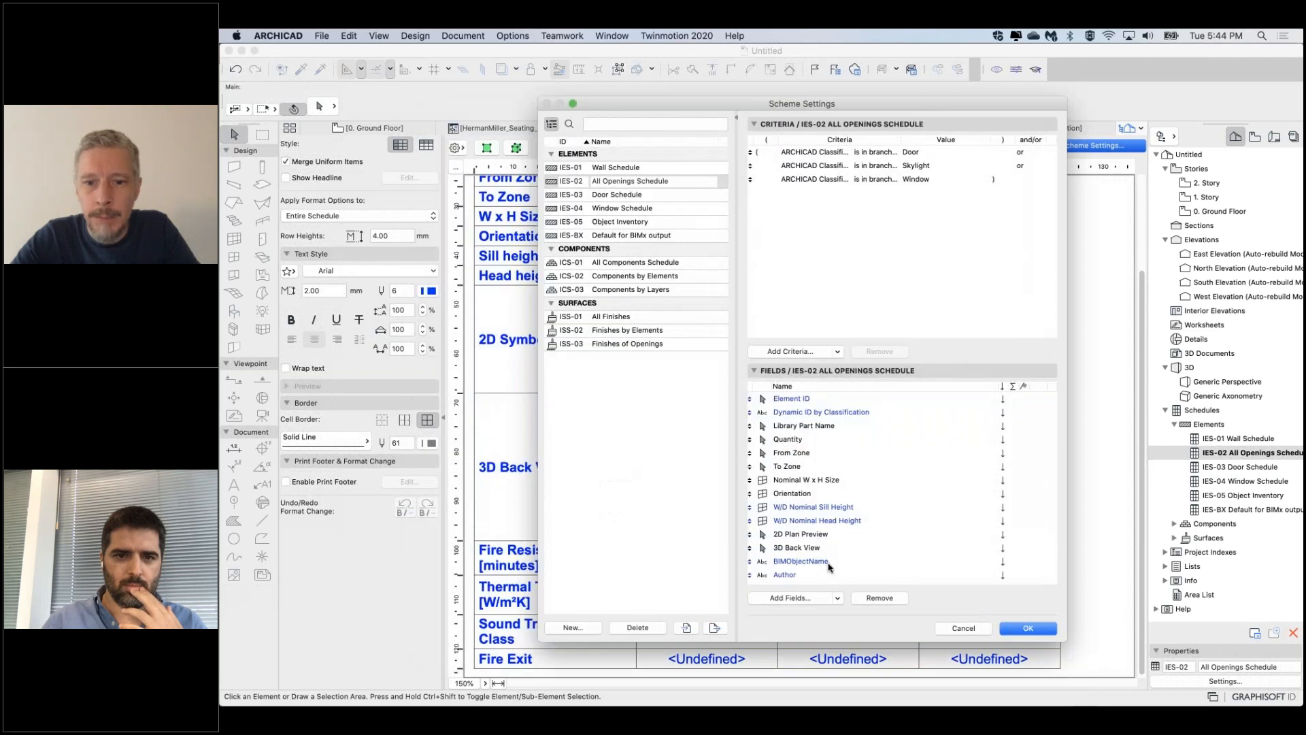
# Move the Author field above BIMObjectName in the schedule's field order
pyautogui.click(798, 575)
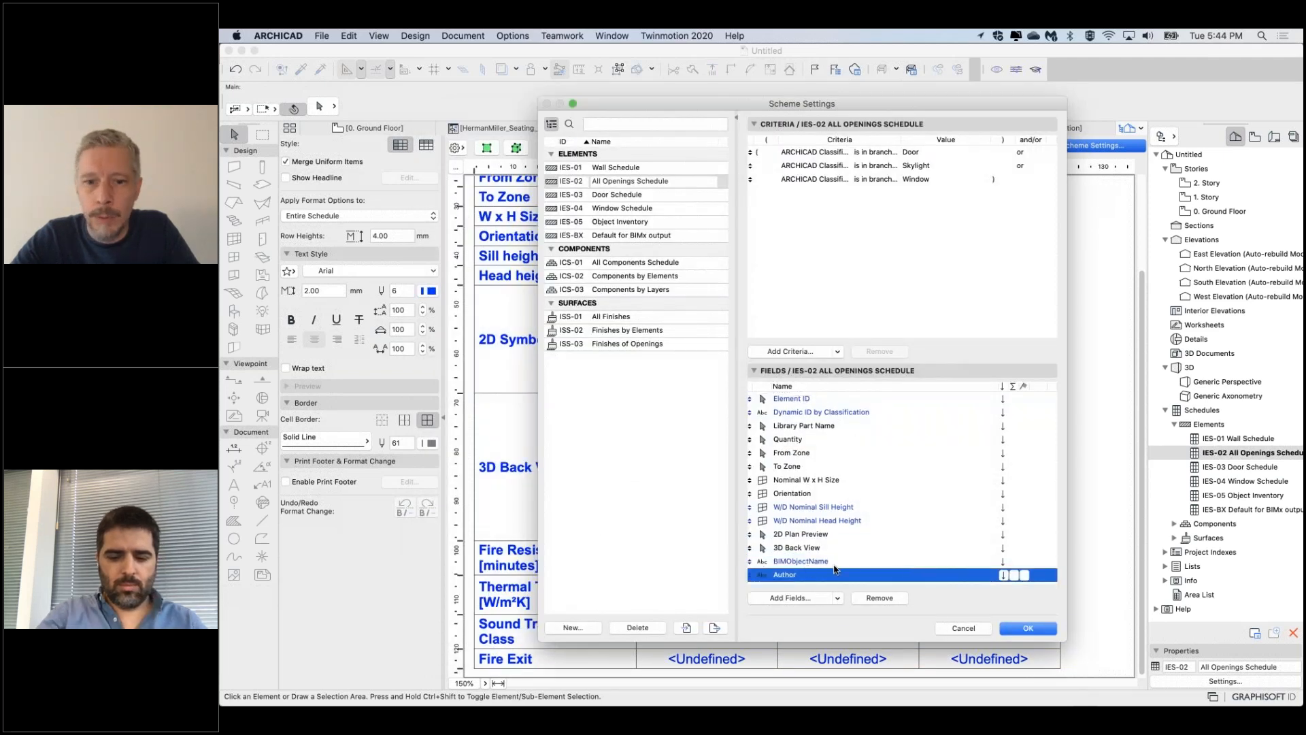
pyautogui.moveTo(790, 576); pyautogui.dragTo(786, 560)
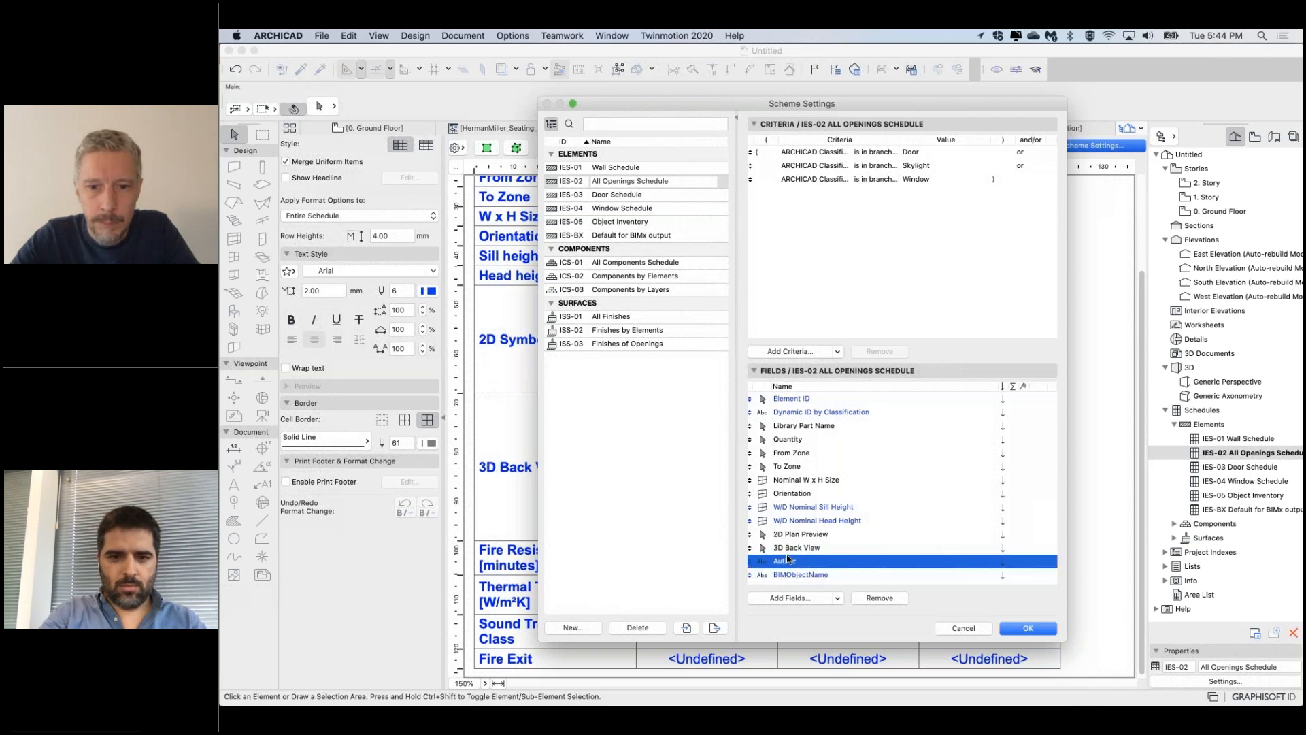
# Apply the scheme settings to the All Openings Schedule and widen the window's column to fit its full BIMObjectName
pyautogui.click(1031, 628)
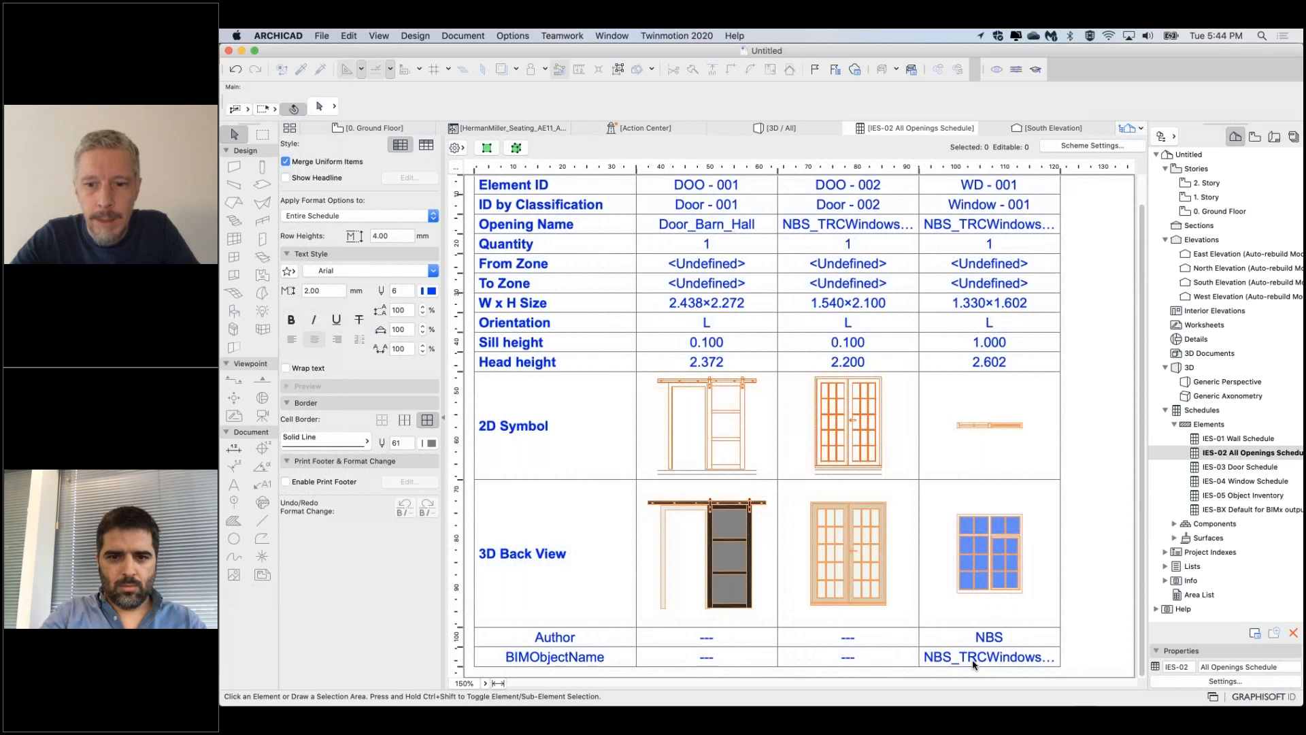
pyautogui.click(977, 638)
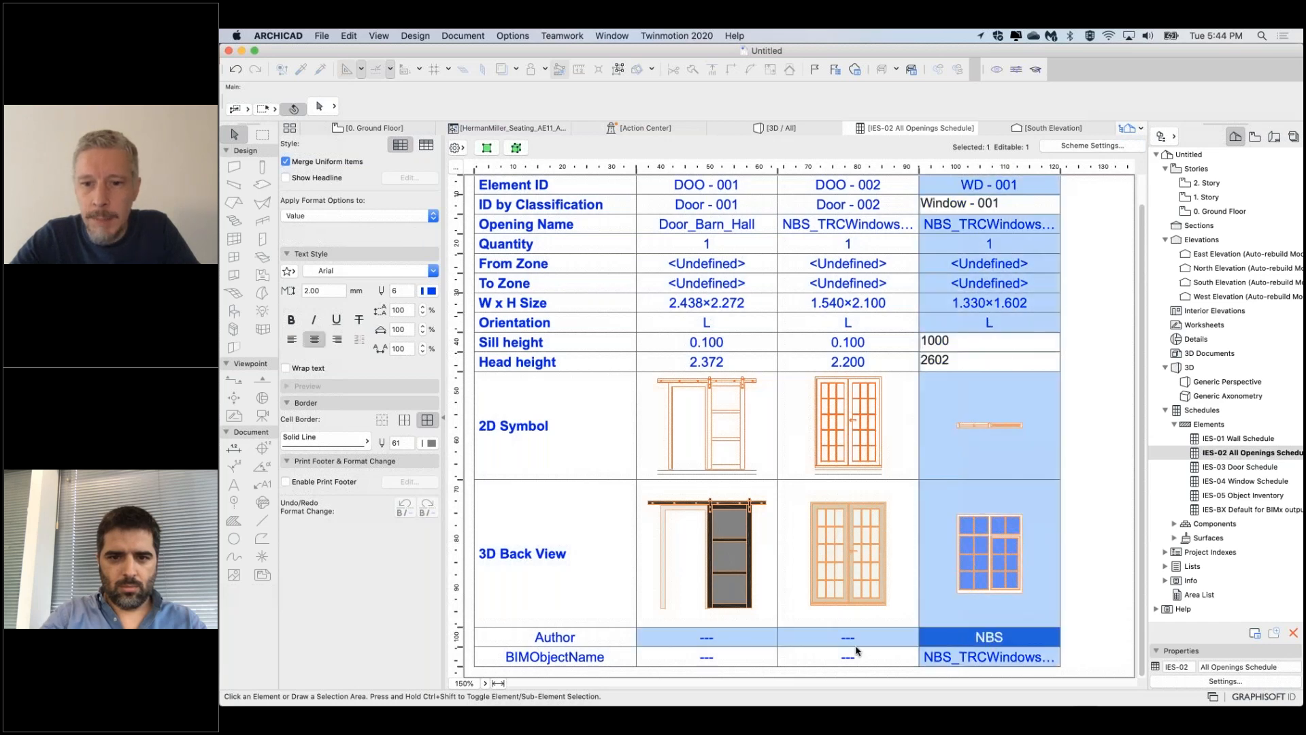
pyautogui.click(871, 632)
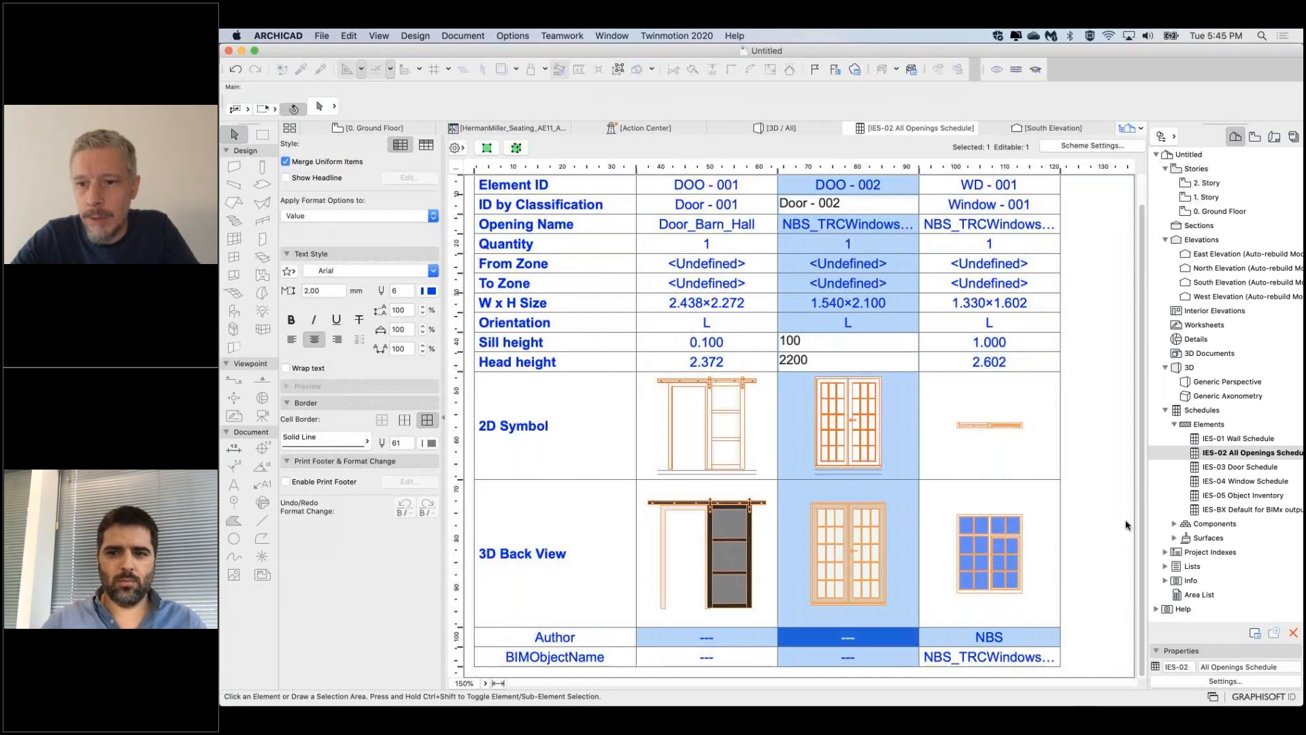
pyautogui.click(951, 440)
pyautogui.doubleClick(1061, 171)
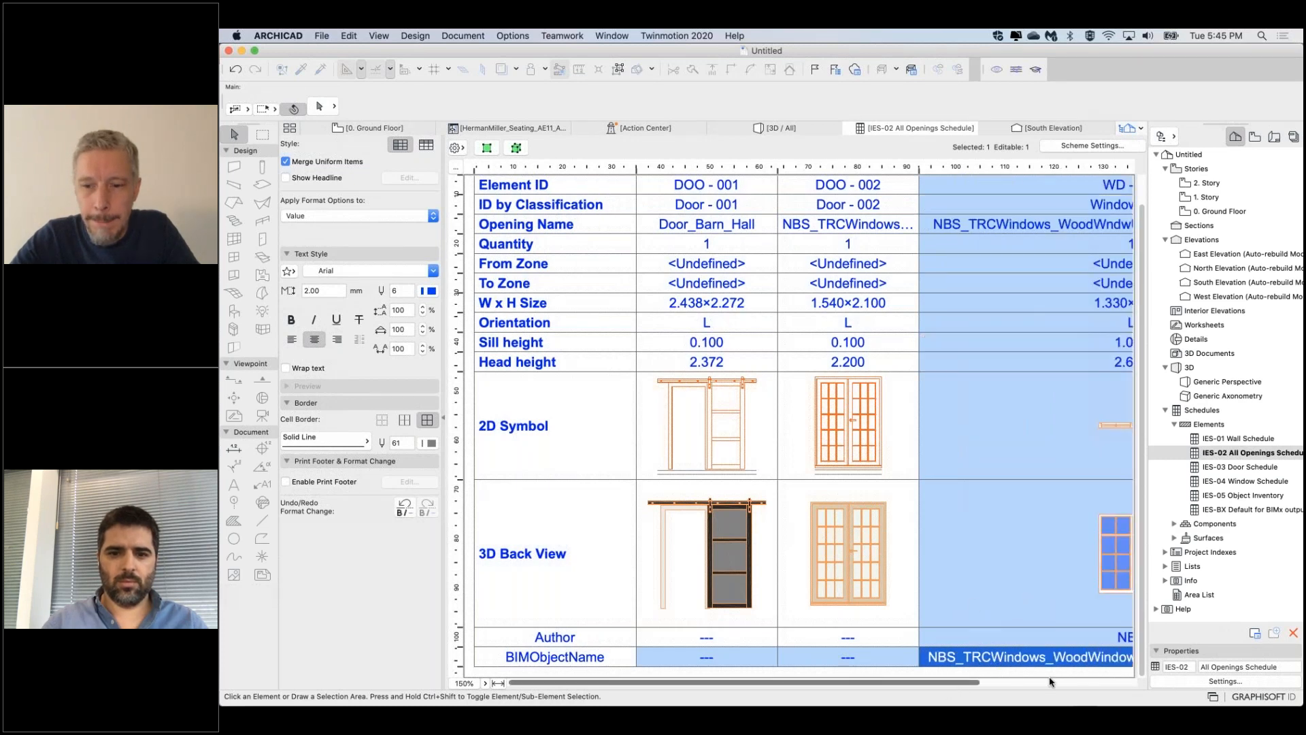
pyautogui.hscroll(5, 1063, 676)
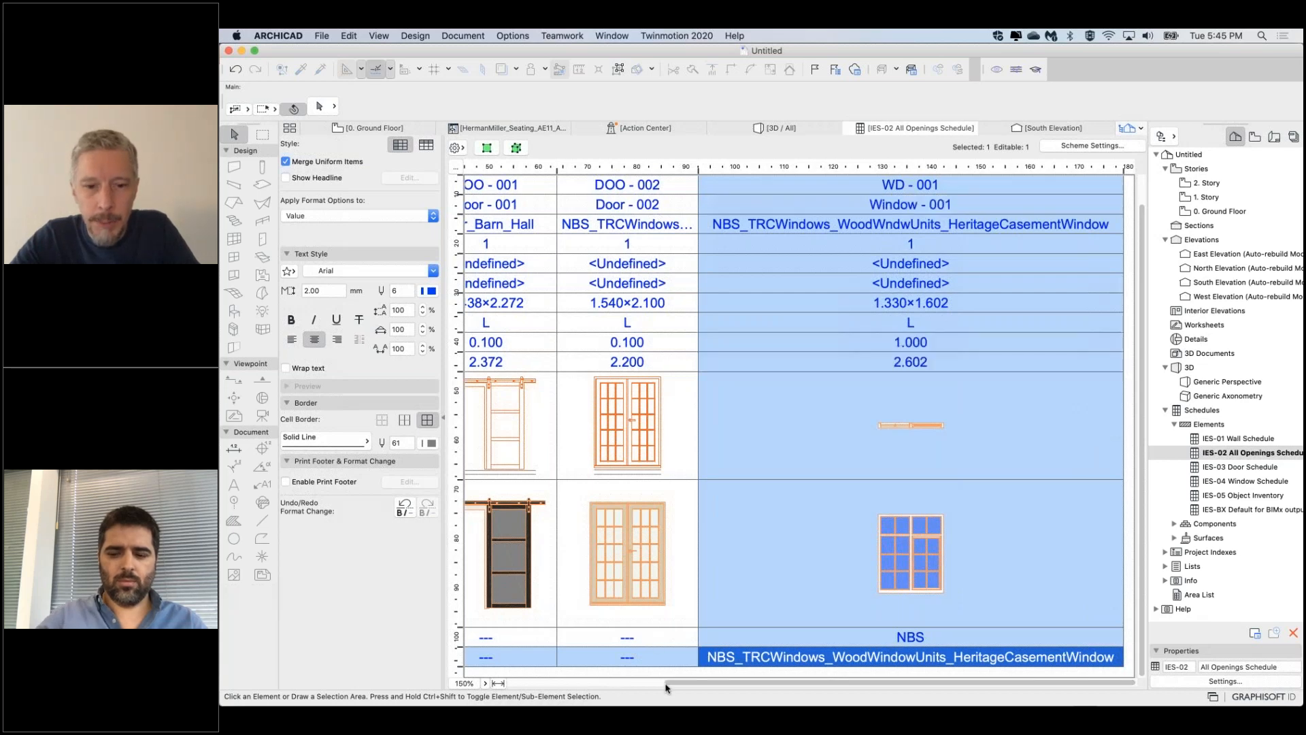
pyautogui.hscroll(-3, 554, 689)
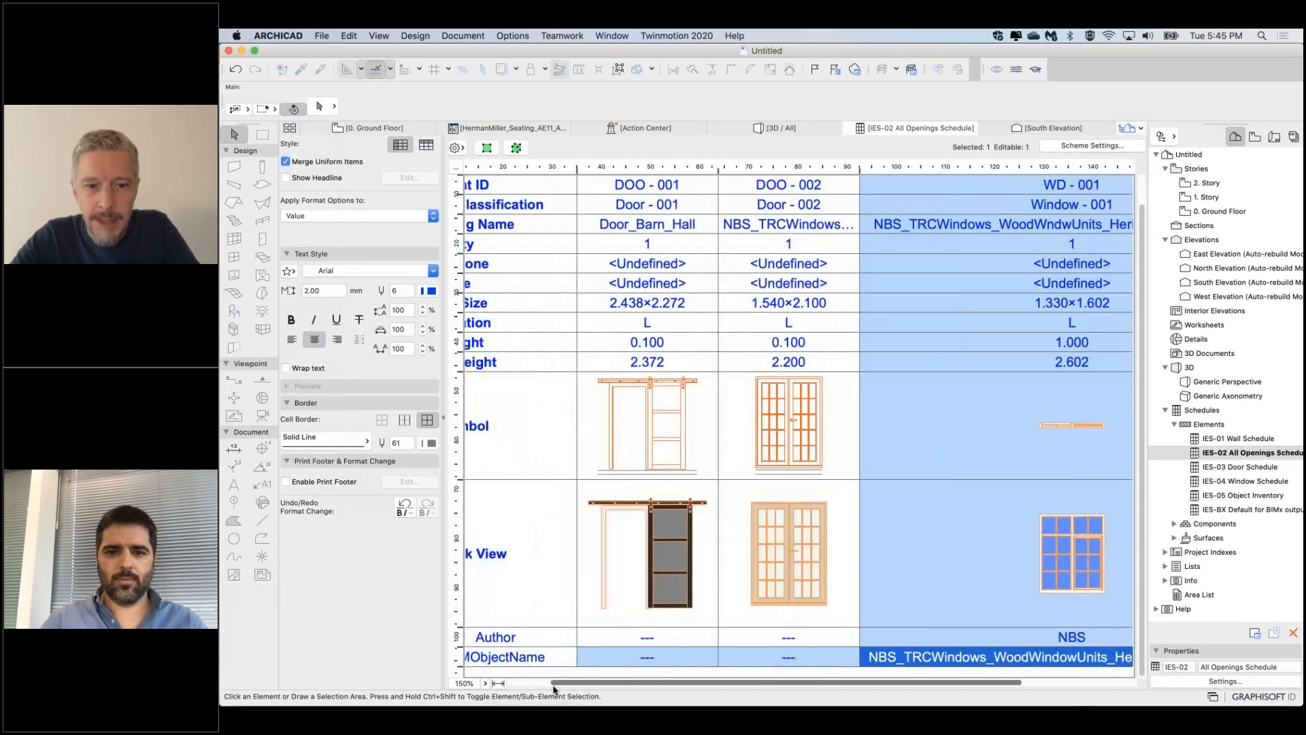
# Compare the barn door, double door and casement window entries in the schedule's 3D Back View and Author rows
pyautogui.click(633, 531)
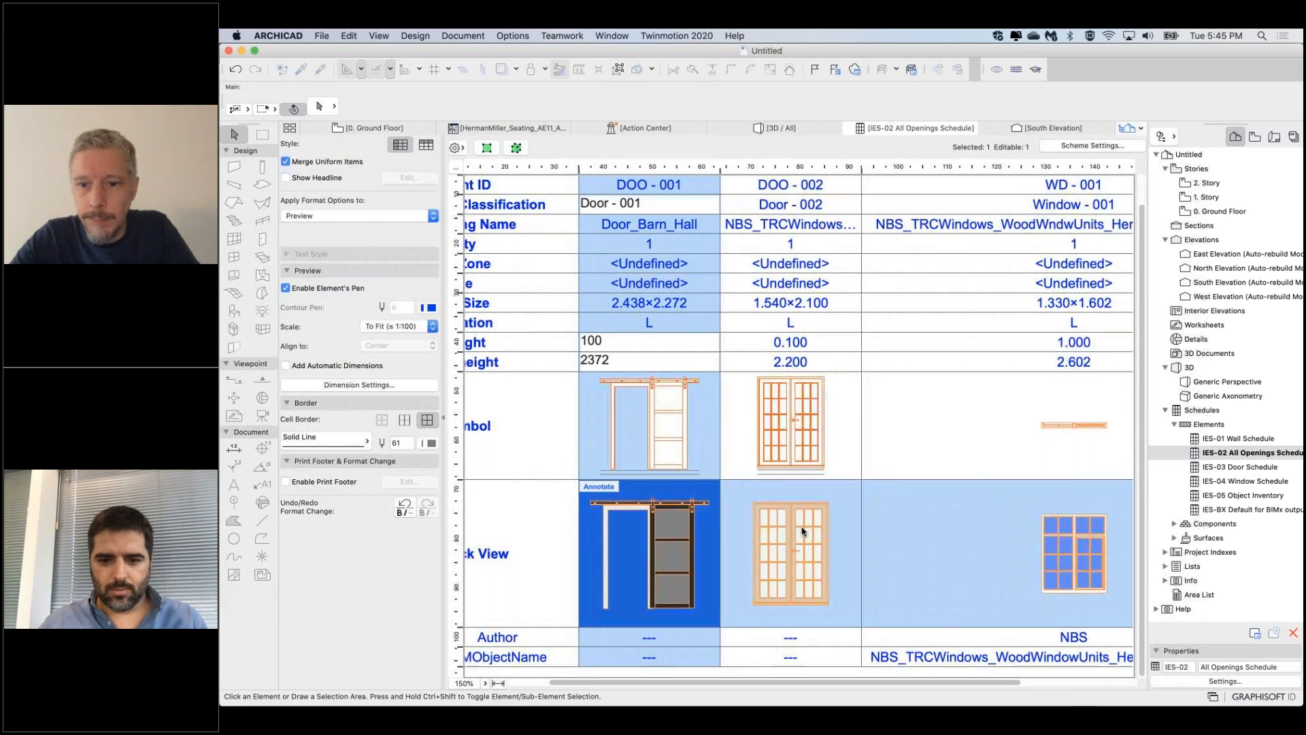
pyautogui.click(803, 532)
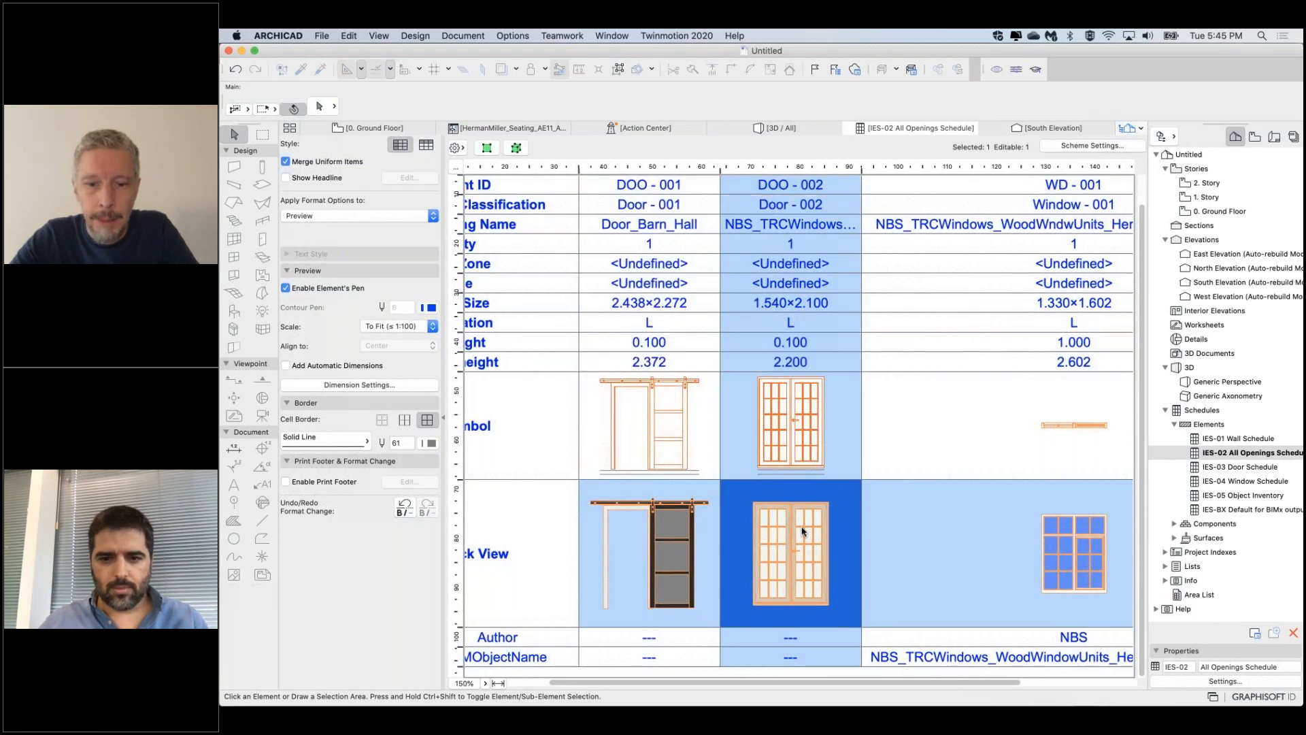
pyautogui.hscroll(5, 885, 673)
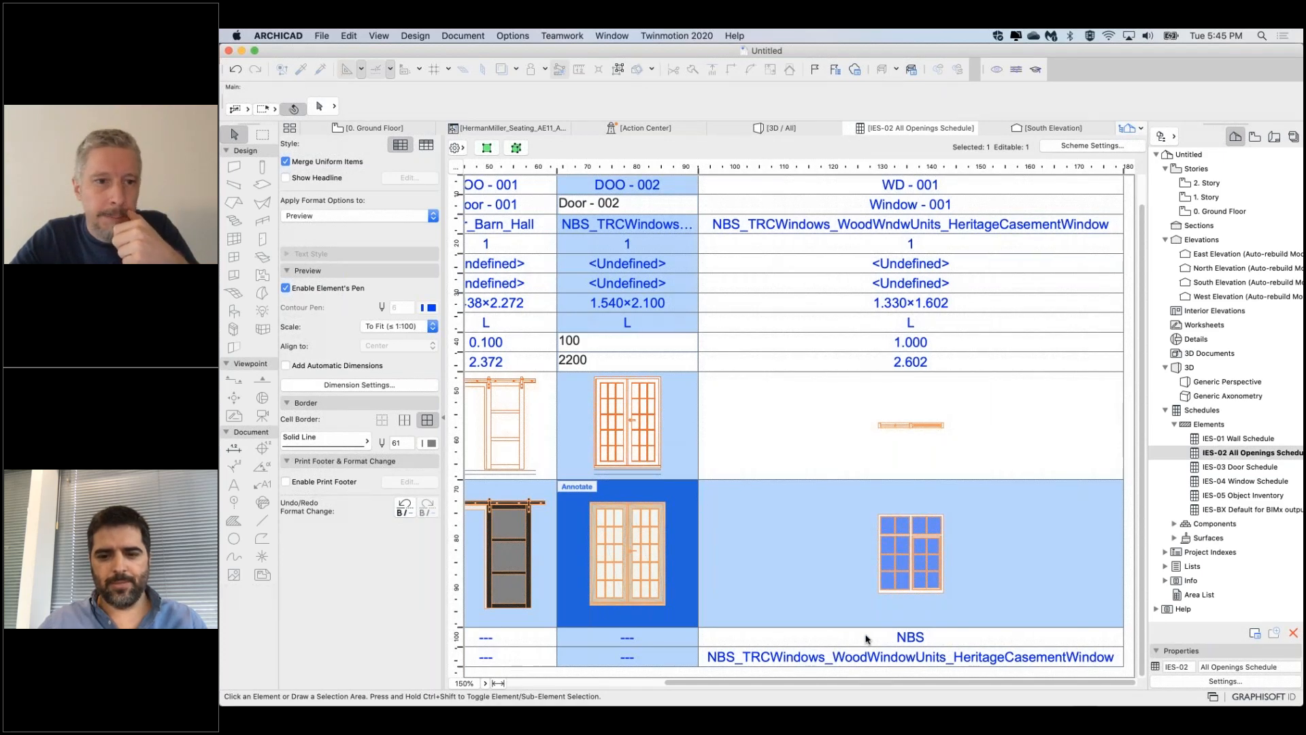
pyautogui.click(831, 642)
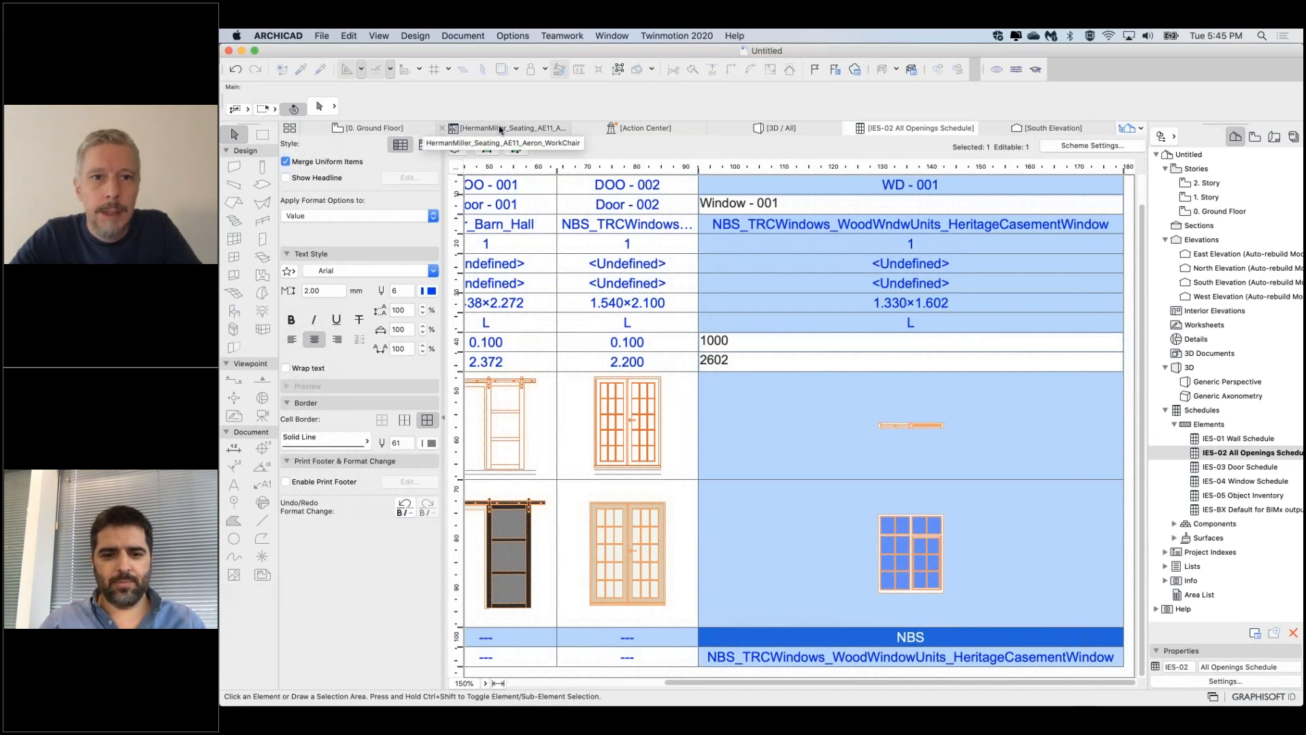
# Open the selection settings of the NBS heritage period double door on the ground floor plan
pyautogui.click(433, 130)
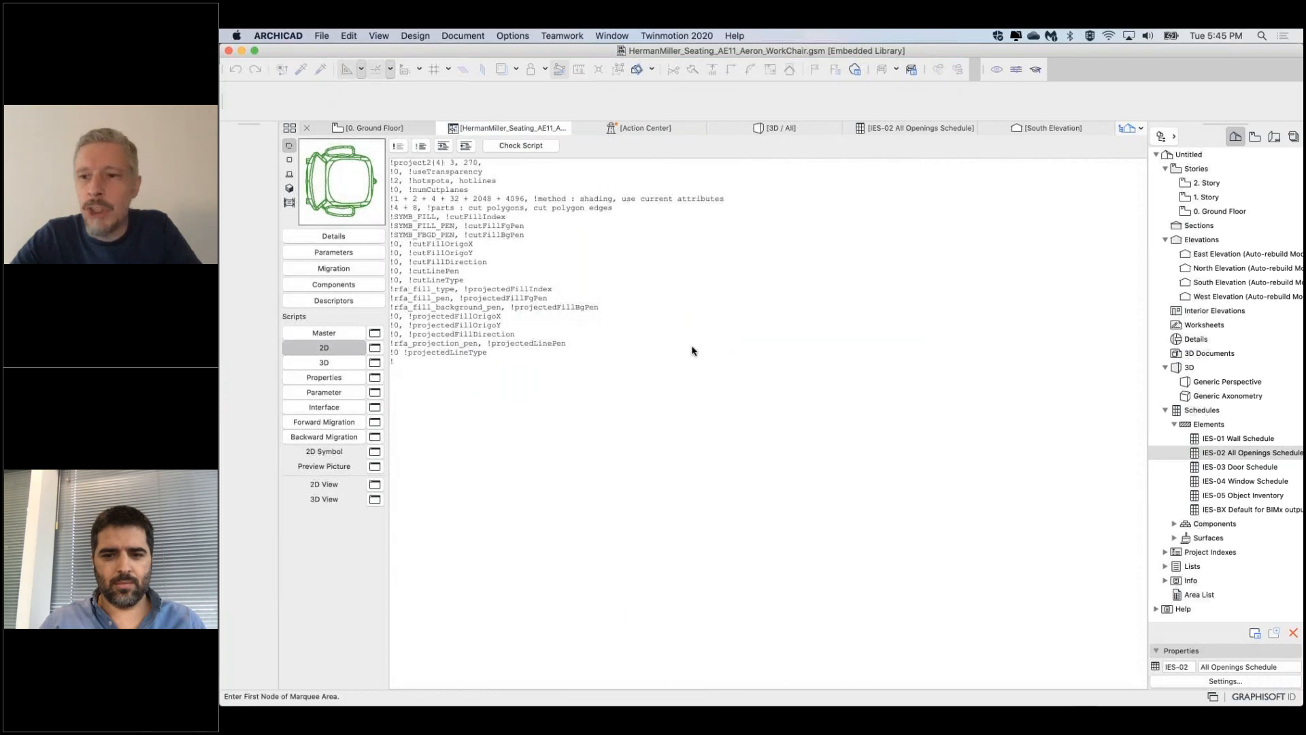
pyautogui.click(374, 128)
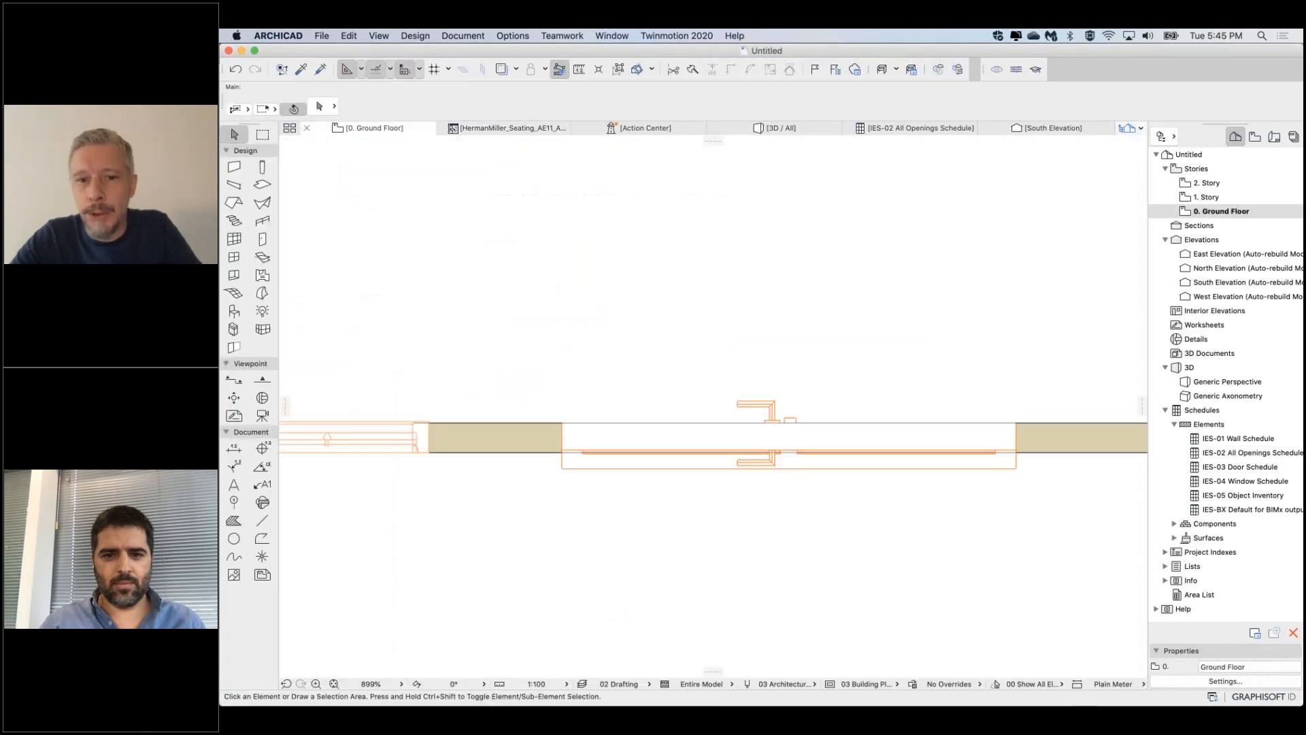
pyautogui.click(562, 460)
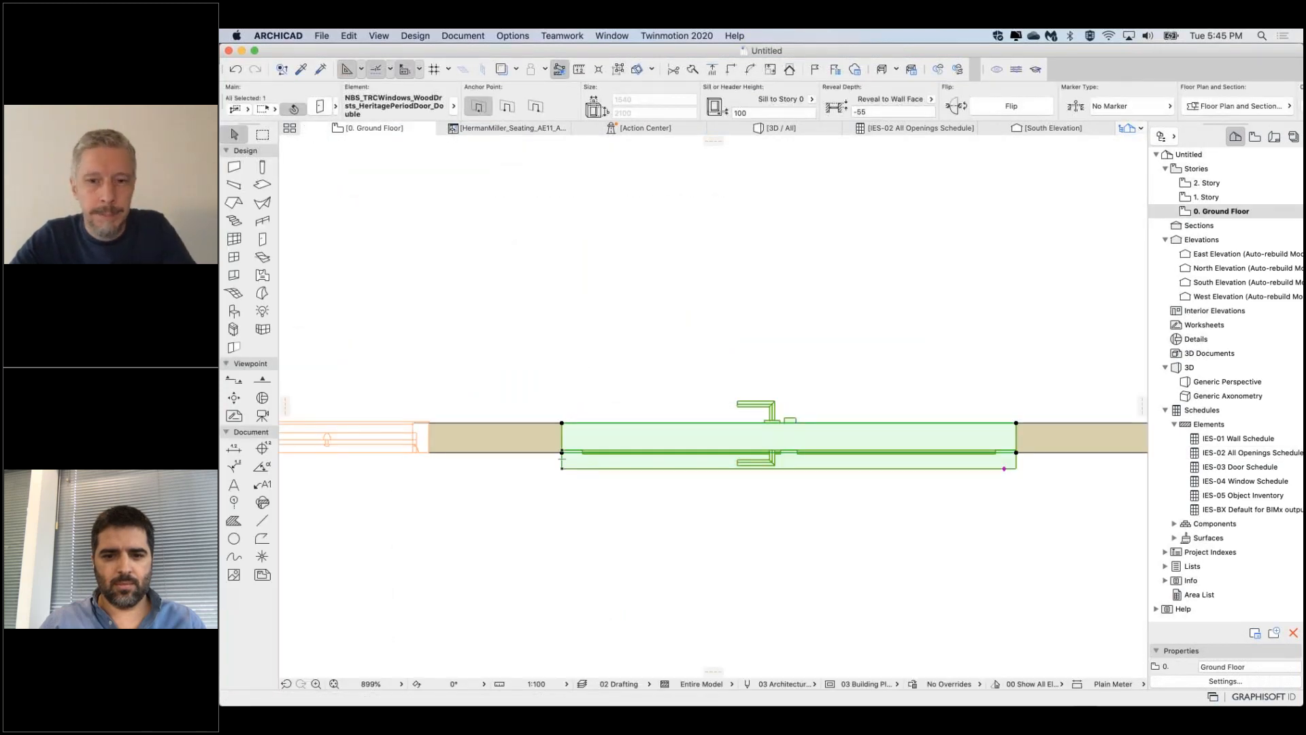
pyautogui.doubleClick(641, 419)
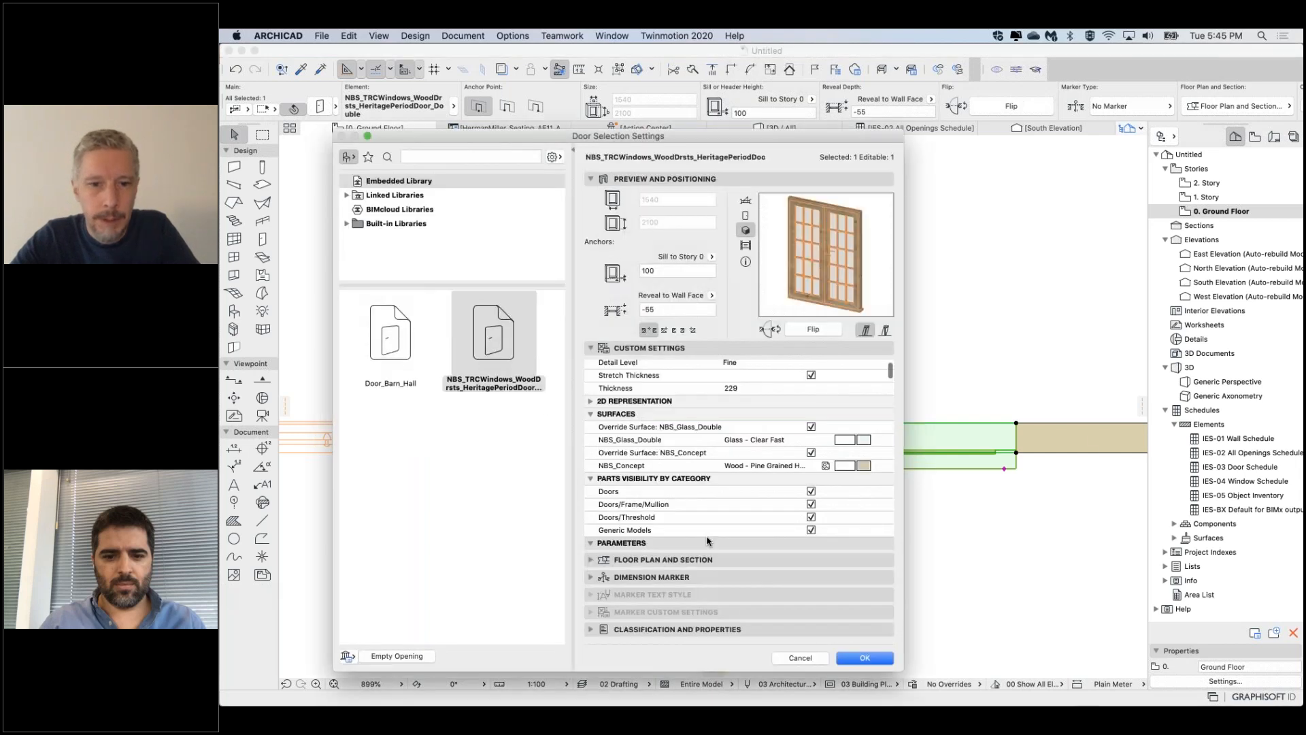
# Examine the double door's imported parameters in its custom settings, and close the settings without changes
pyautogui.scroll(-5, 616, 374)
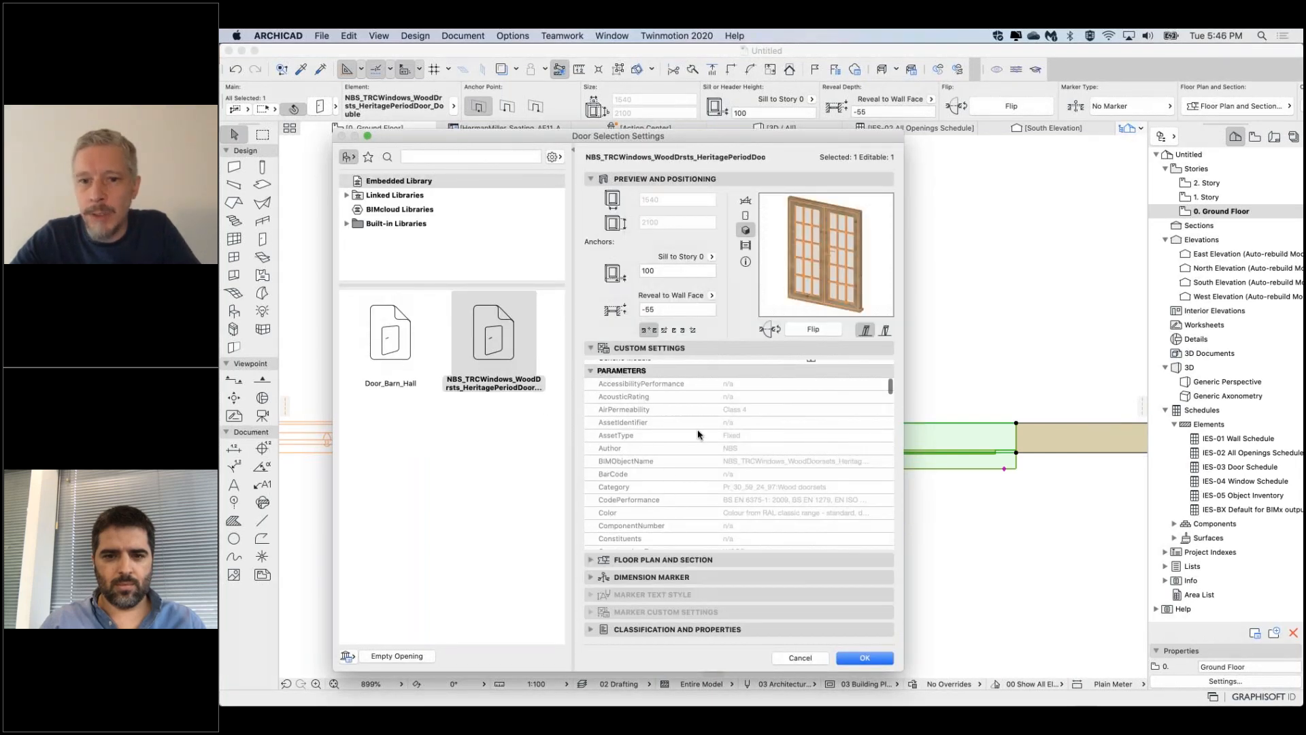
pyautogui.scroll(-1, 698, 434)
pyautogui.scroll(-5, 776, 477)
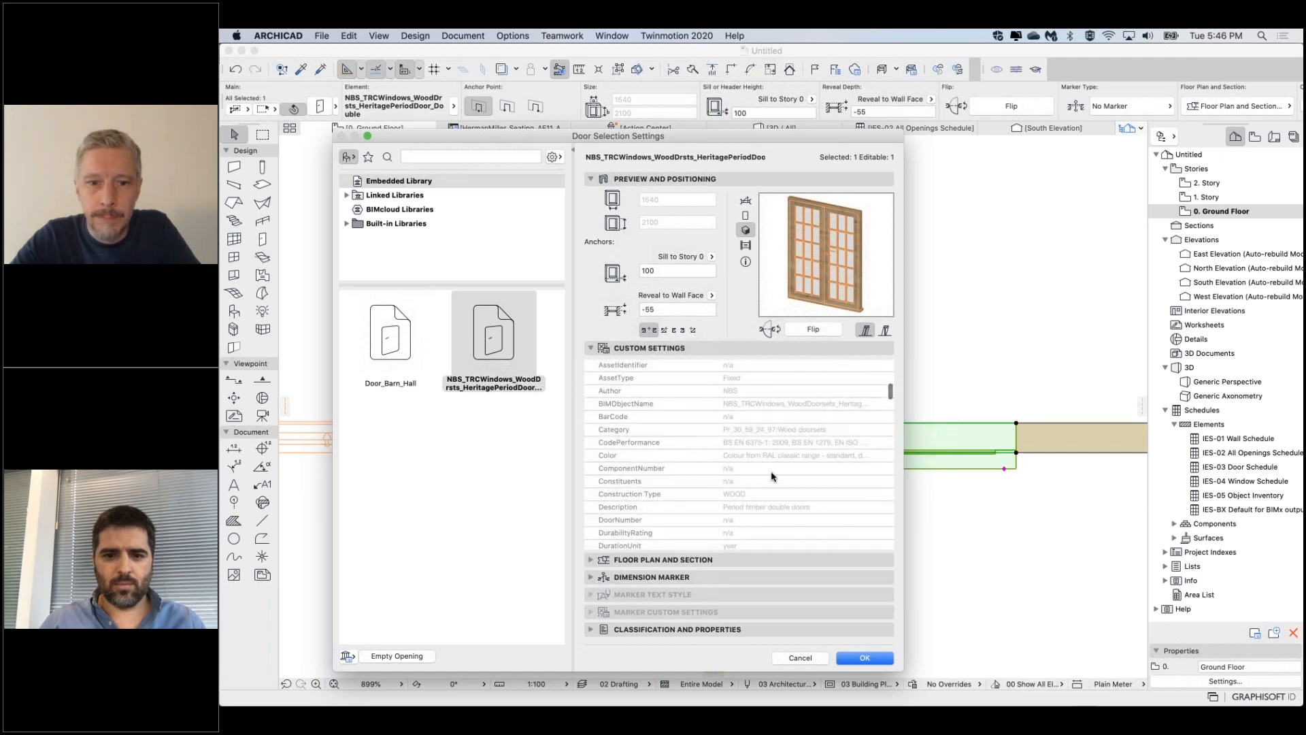
pyautogui.scroll(-10, 780, 481)
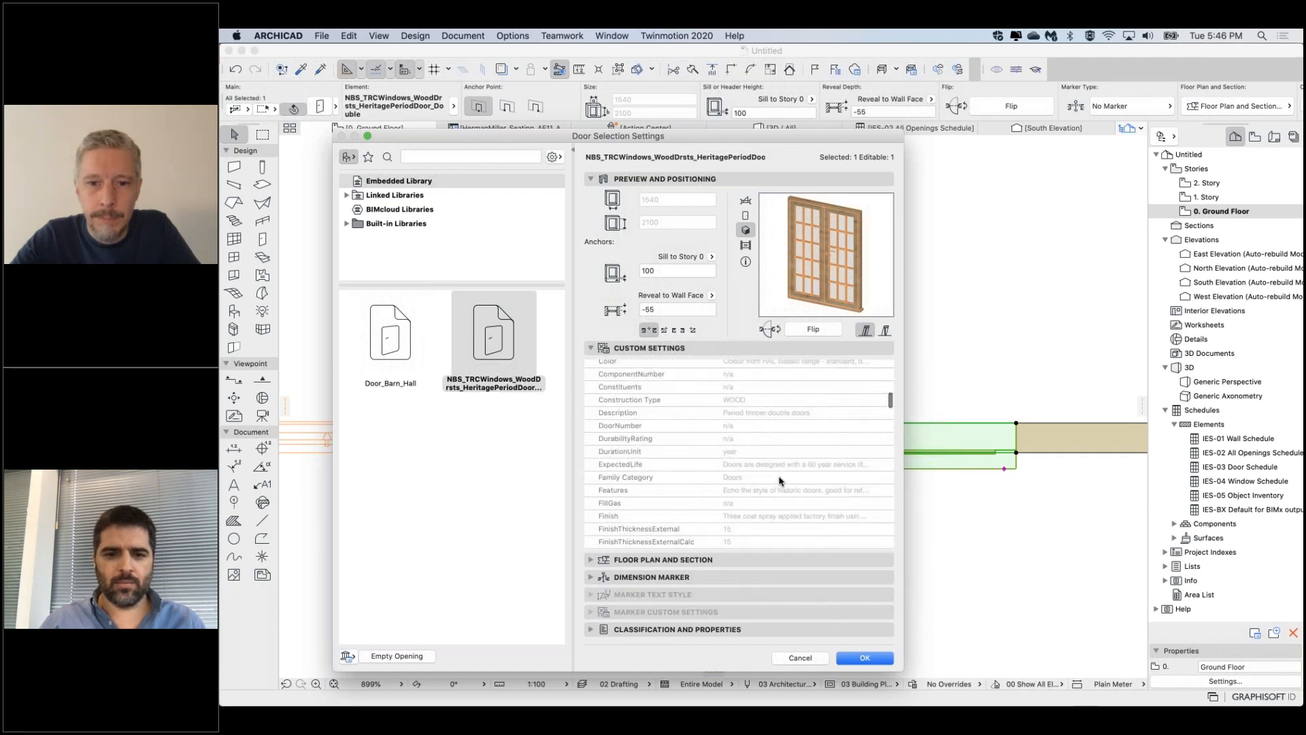
pyautogui.scroll(-8, 780, 480)
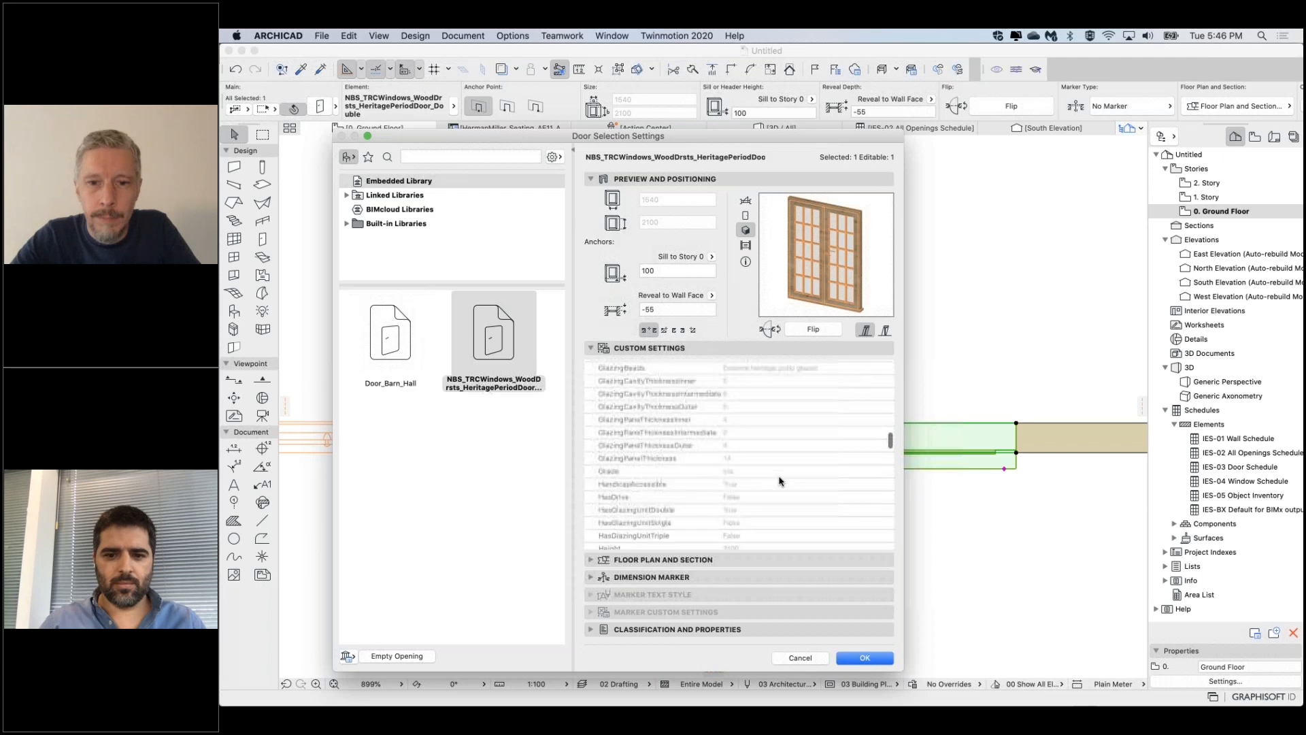
pyautogui.scroll(1, 779, 480)
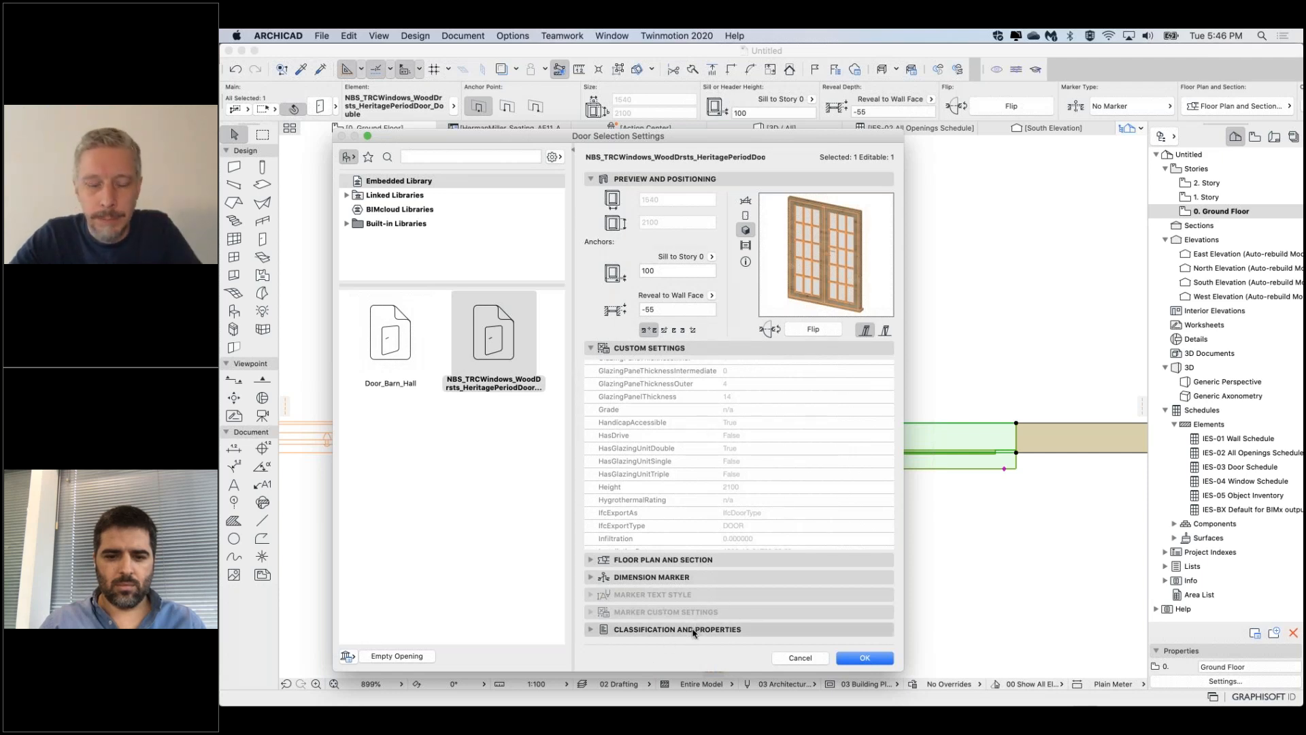
pyautogui.scroll(10, 747, 436)
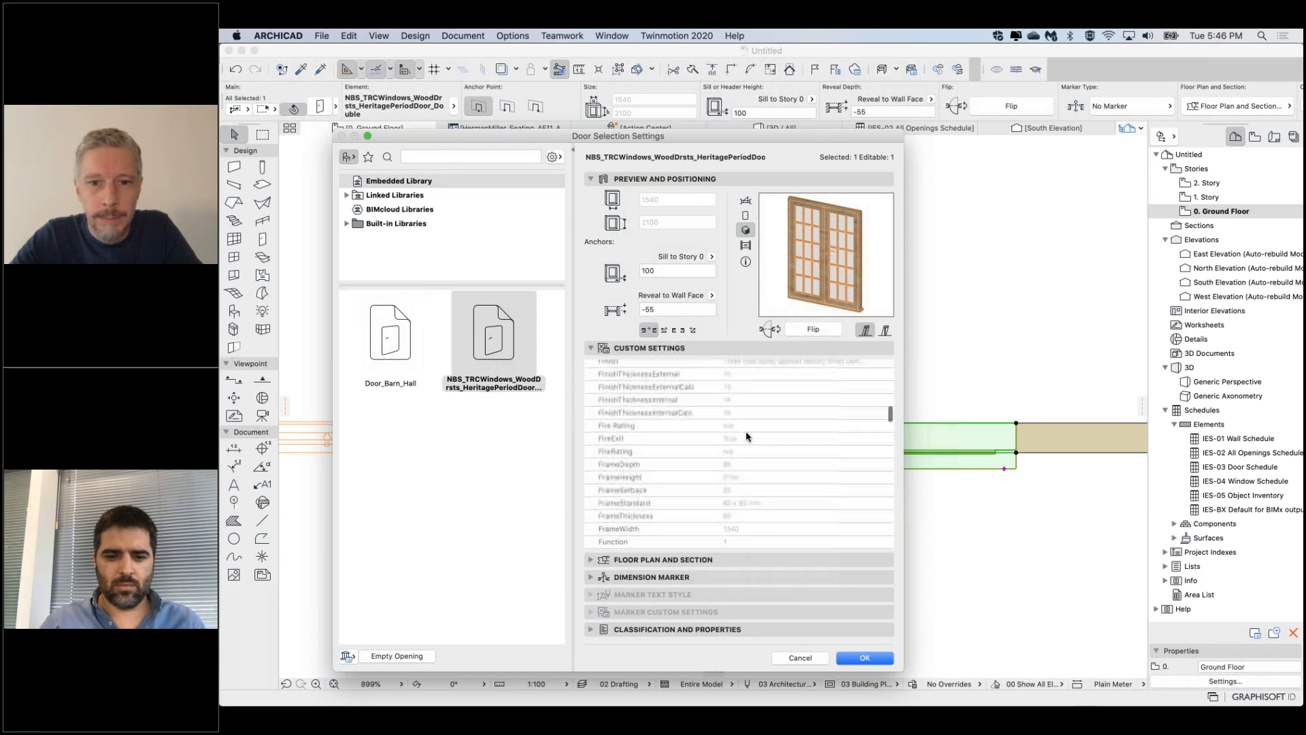
pyautogui.scroll(3, 728, 409)
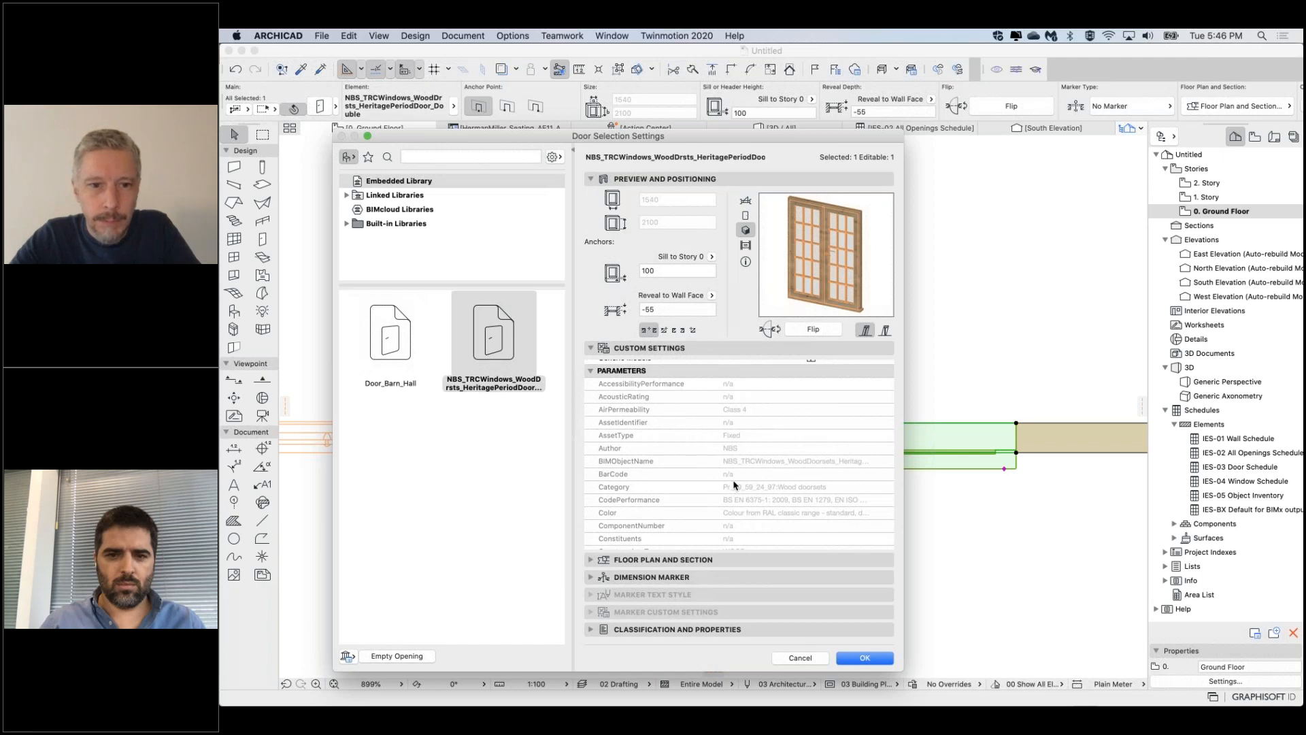
pyautogui.scroll(-3, 735, 485)
pyautogui.scroll(-10, 761, 485)
pyautogui.scroll(-2, 761, 485)
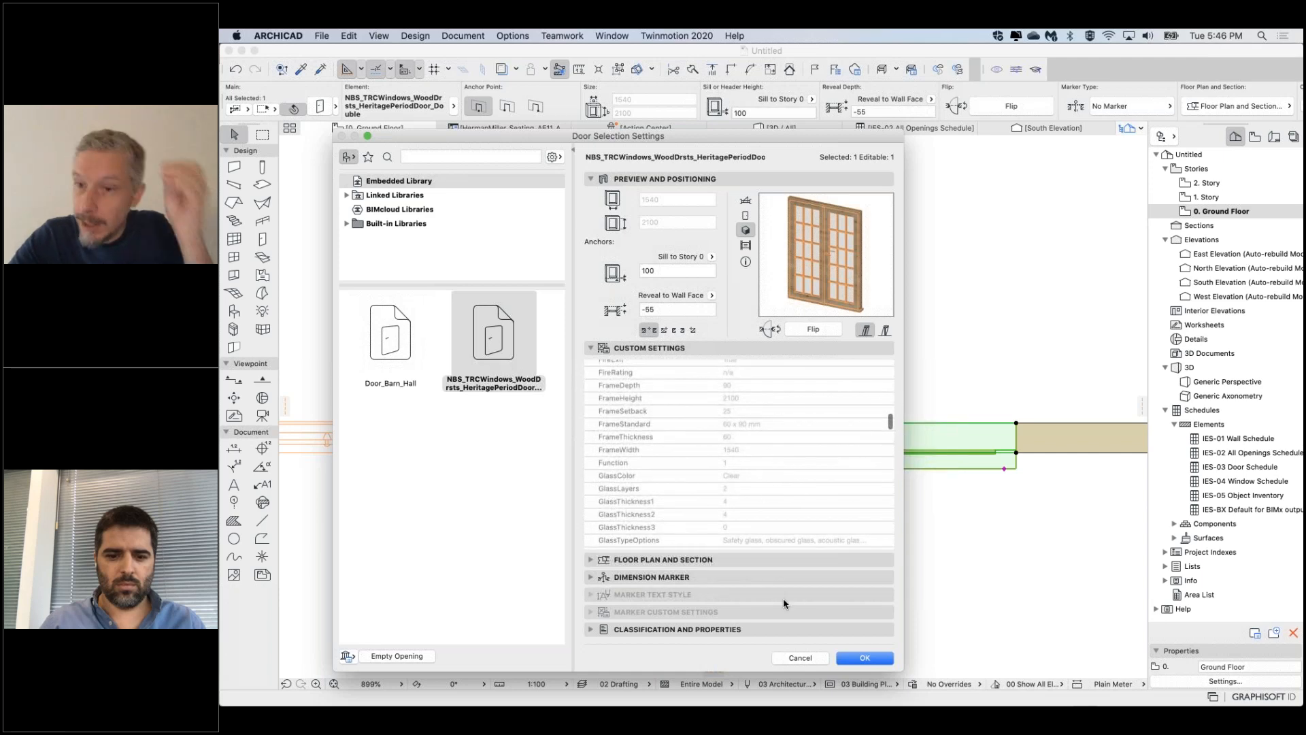
pyautogui.click(801, 658)
# Show the whole model in 3D and view the wall's openings together with the chair and hand dryer
pyautogui.scroll(-10, 764, 517)
pyautogui.scroll(-3, 766, 516)
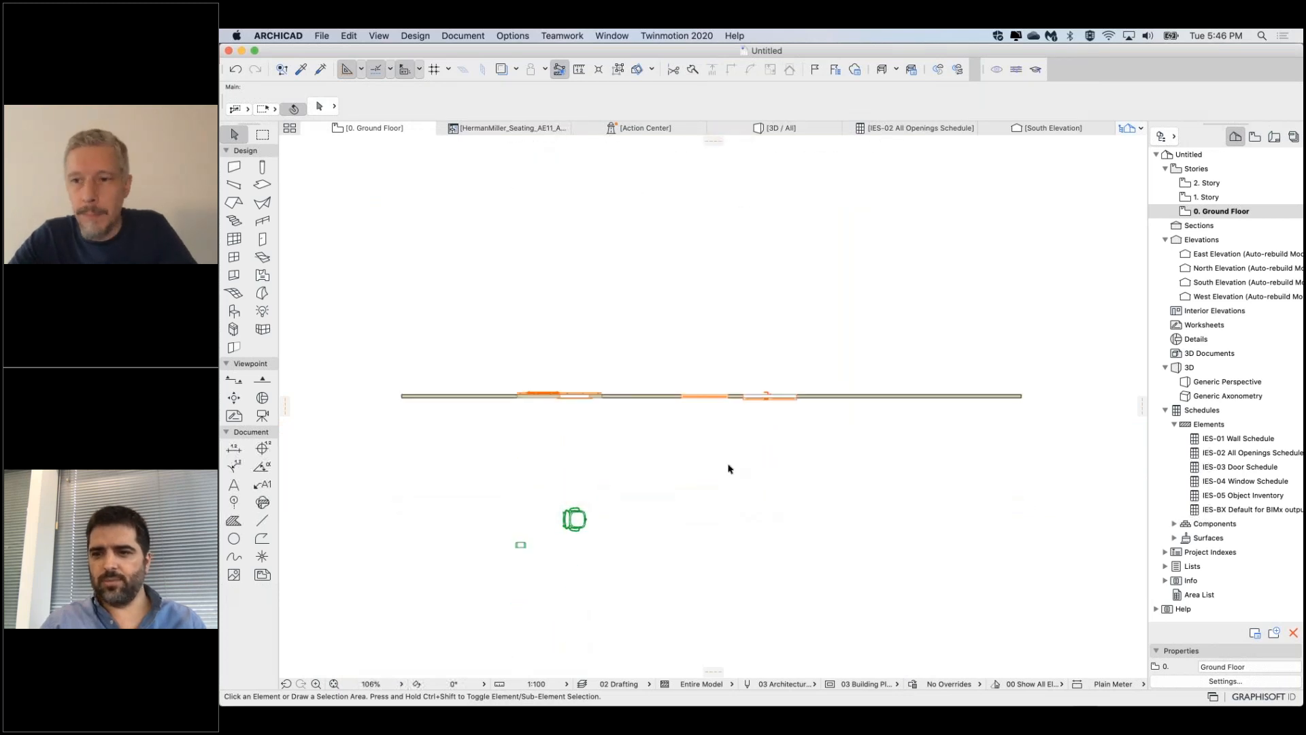
pyautogui.press('F3')
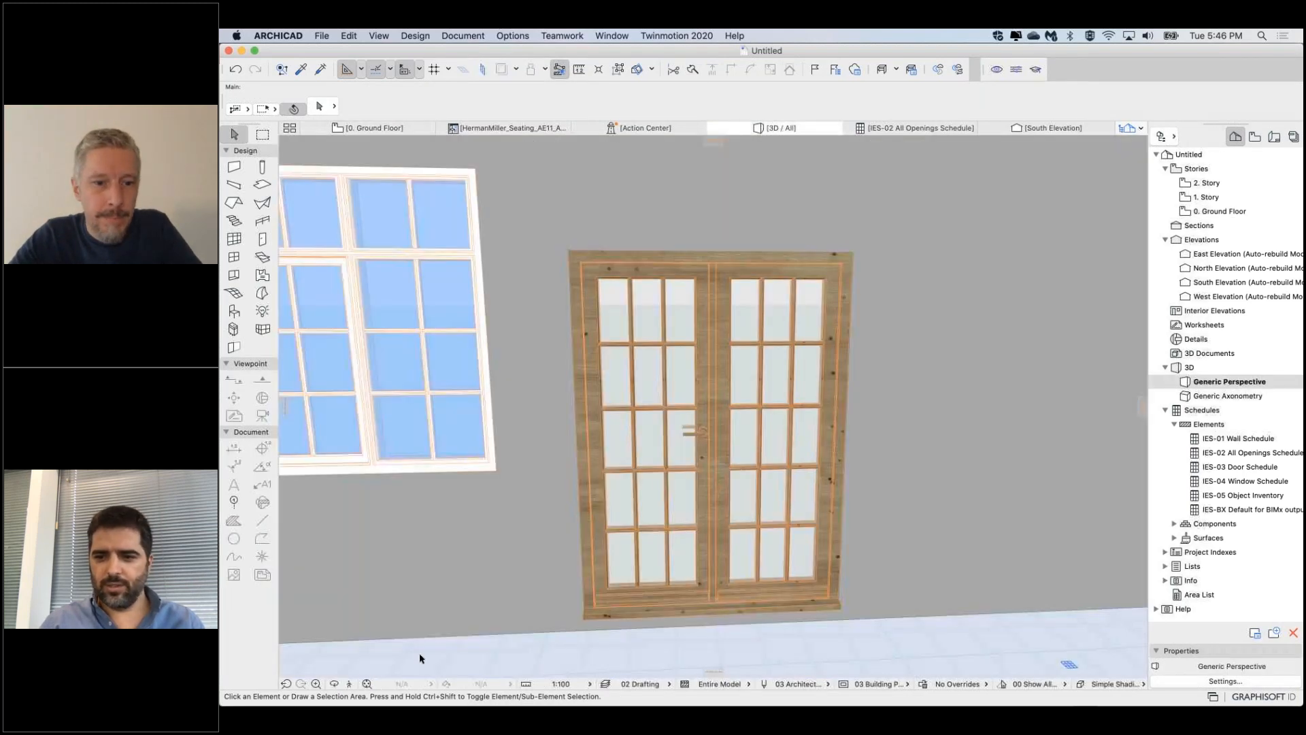
pyautogui.click(368, 683)
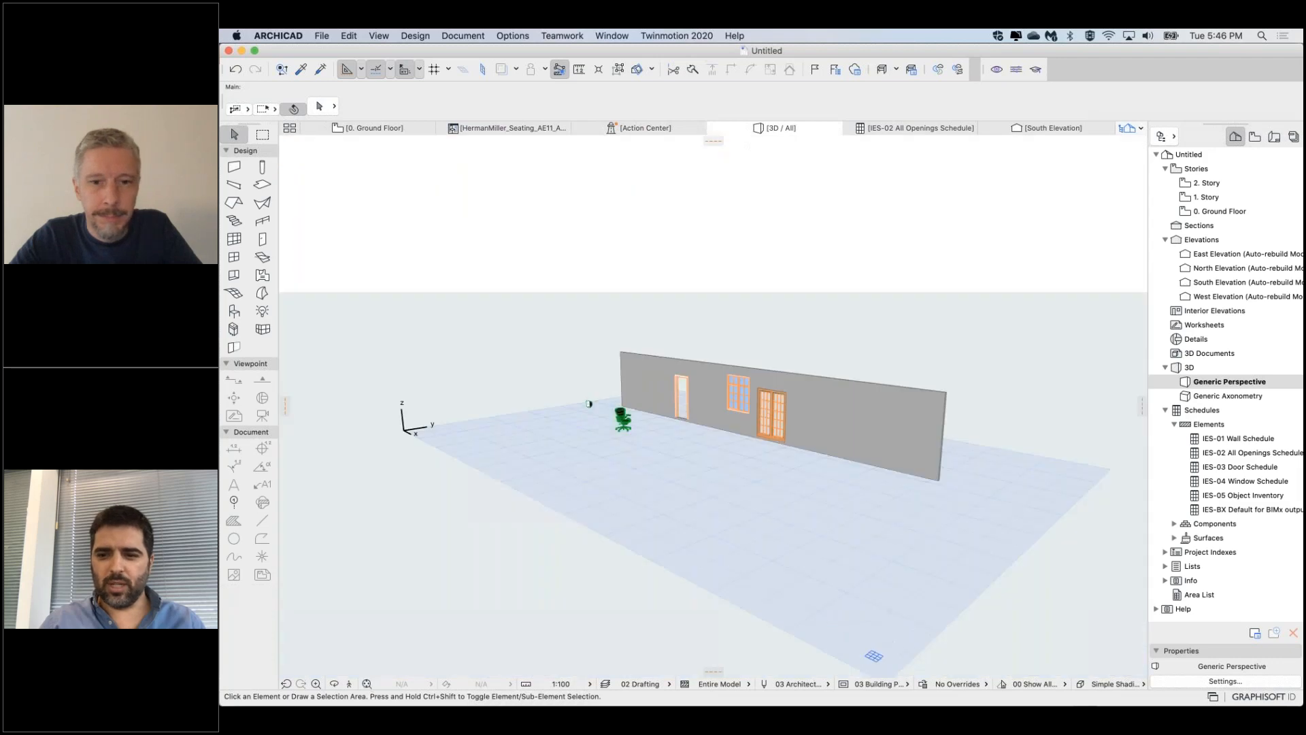
pyautogui.keyDown('shift'); pyautogui.moveTo(681, 409); pyautogui.dragTo(743, 449, button='middle'); pyautogui.keyUp('shift')
pyautogui.hscroll(4, 789, 362)
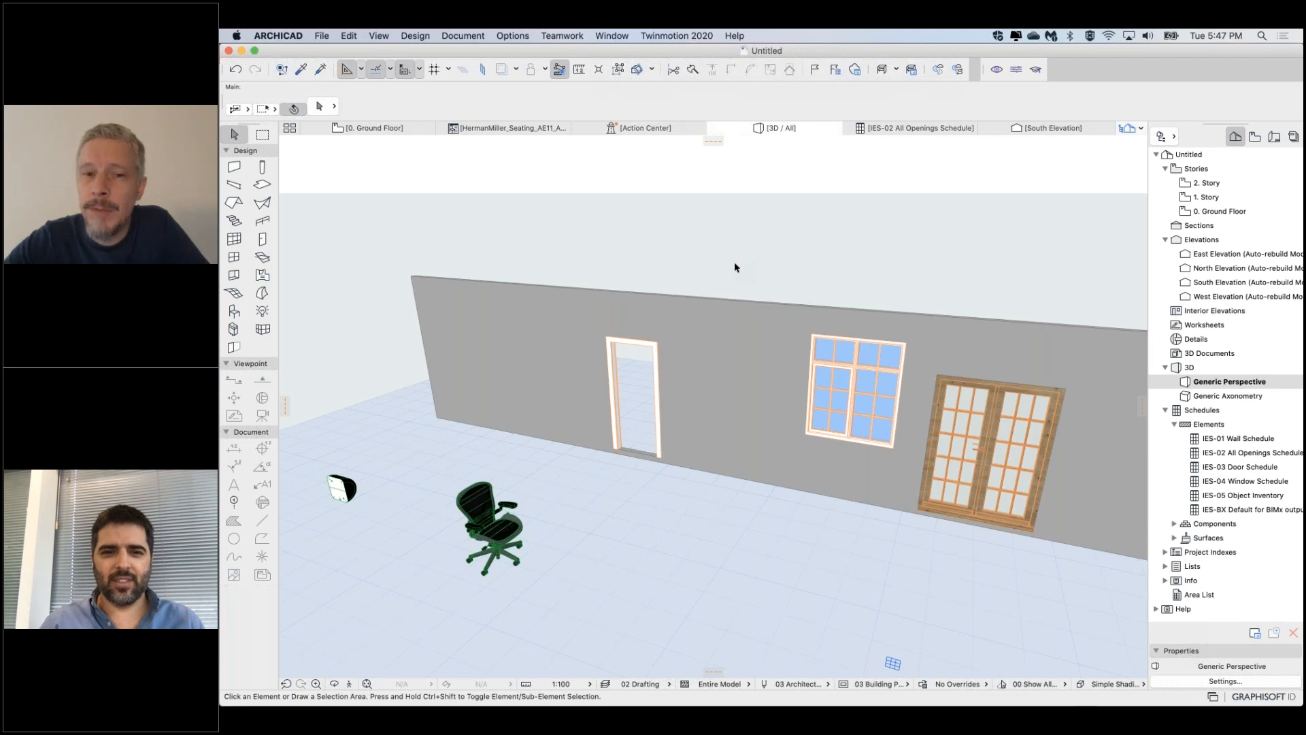
# Open the settings of the Hand-Dryer_Excel_Xlerator object in 3D and turn on Enable Stretching
pyautogui.click(498, 531)
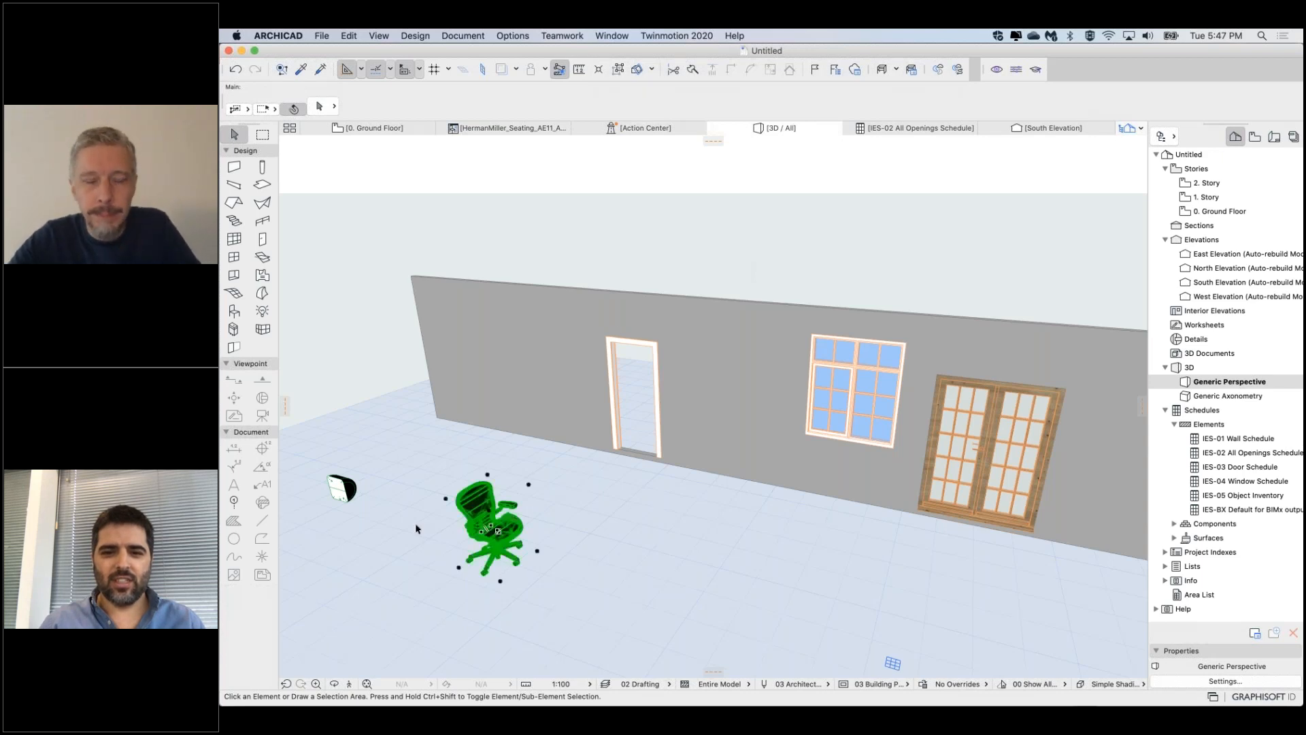
pyautogui.hscroll(-2, 497, 530)
pyautogui.hscroll(-2, 476, 484)
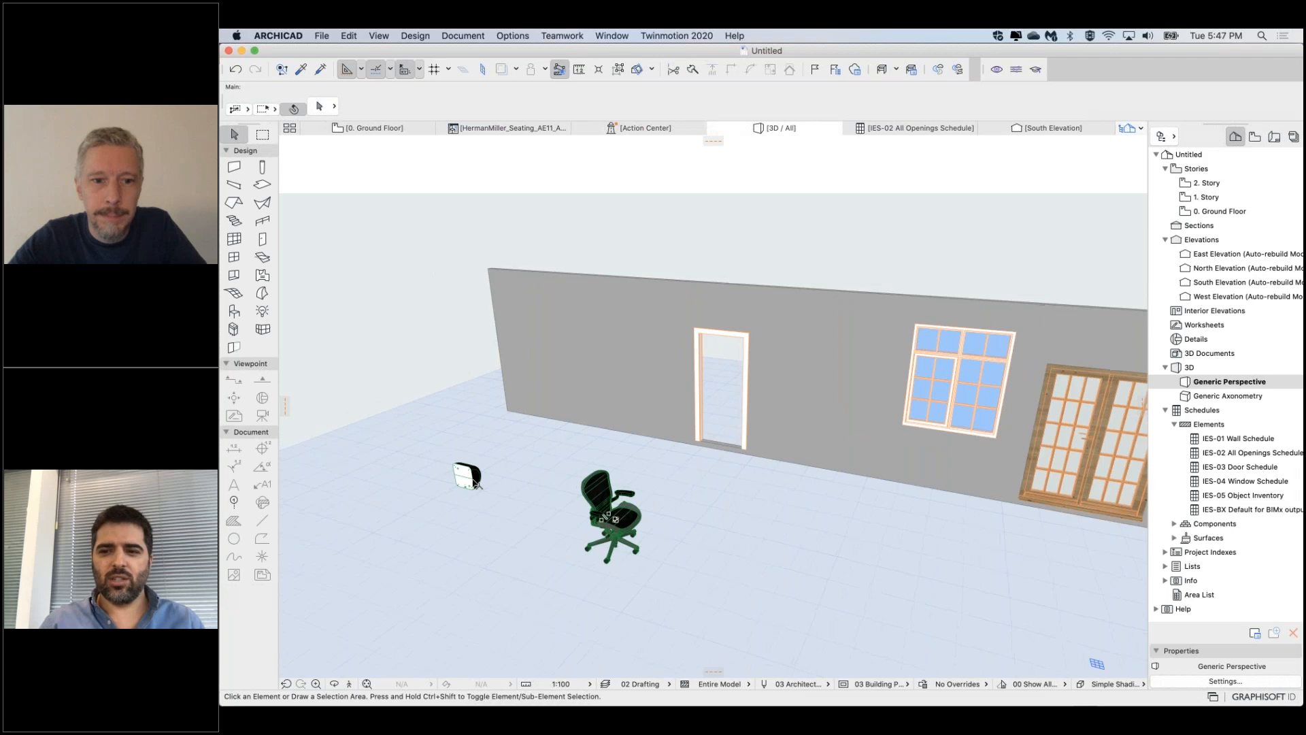
pyautogui.click(476, 485)
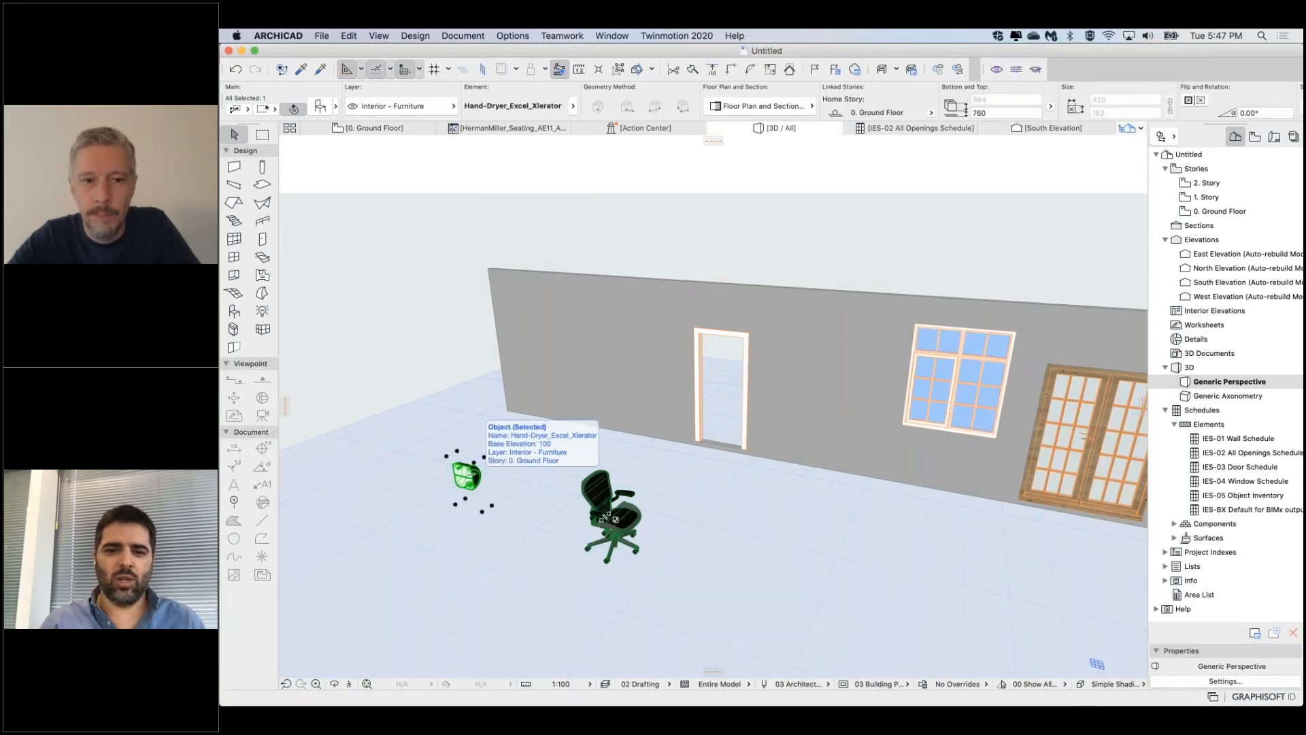
pyautogui.press('super+t')
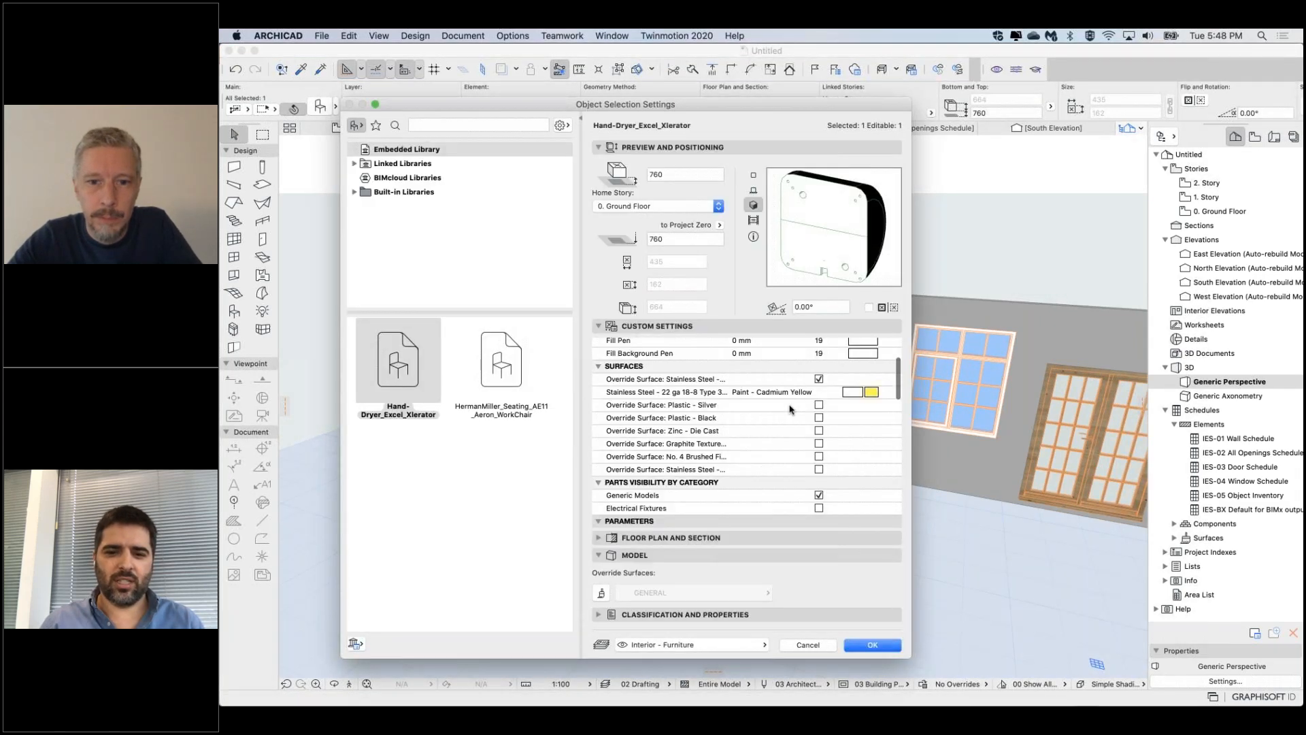
pyautogui.scroll(5, 791, 409)
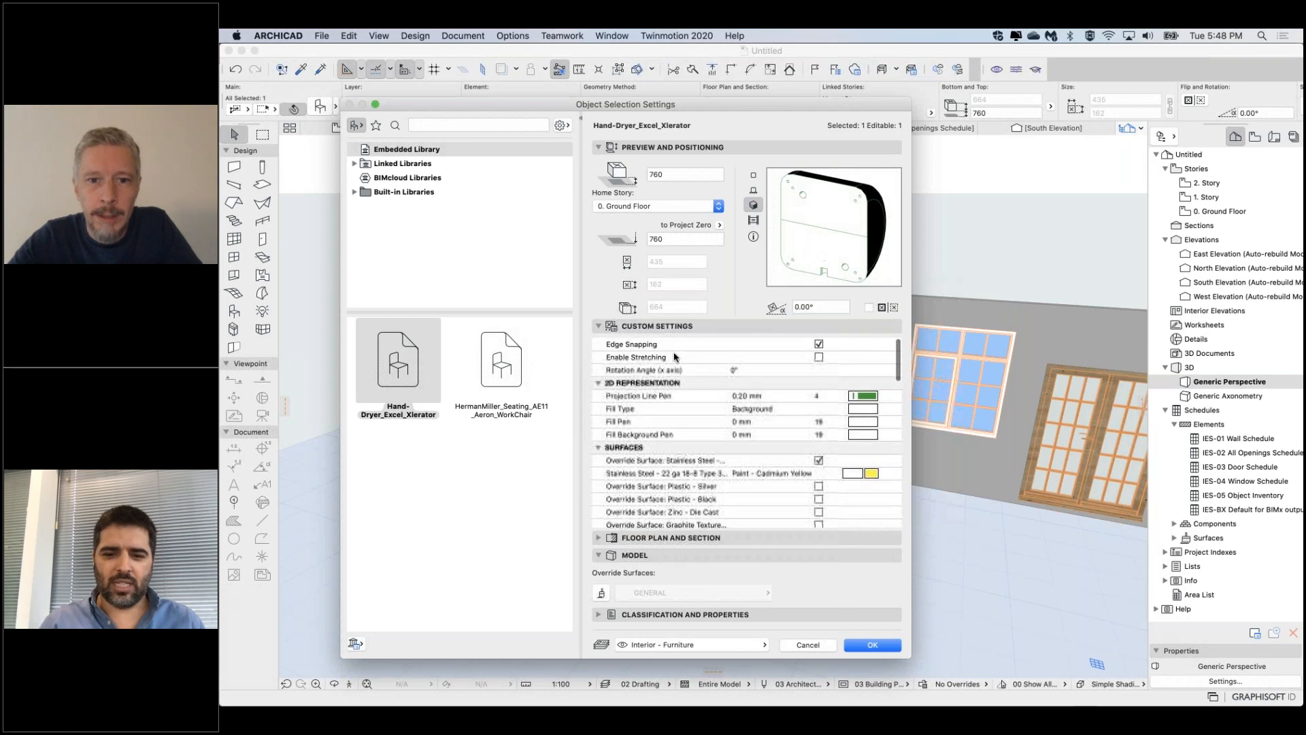
pyautogui.click(721, 358)
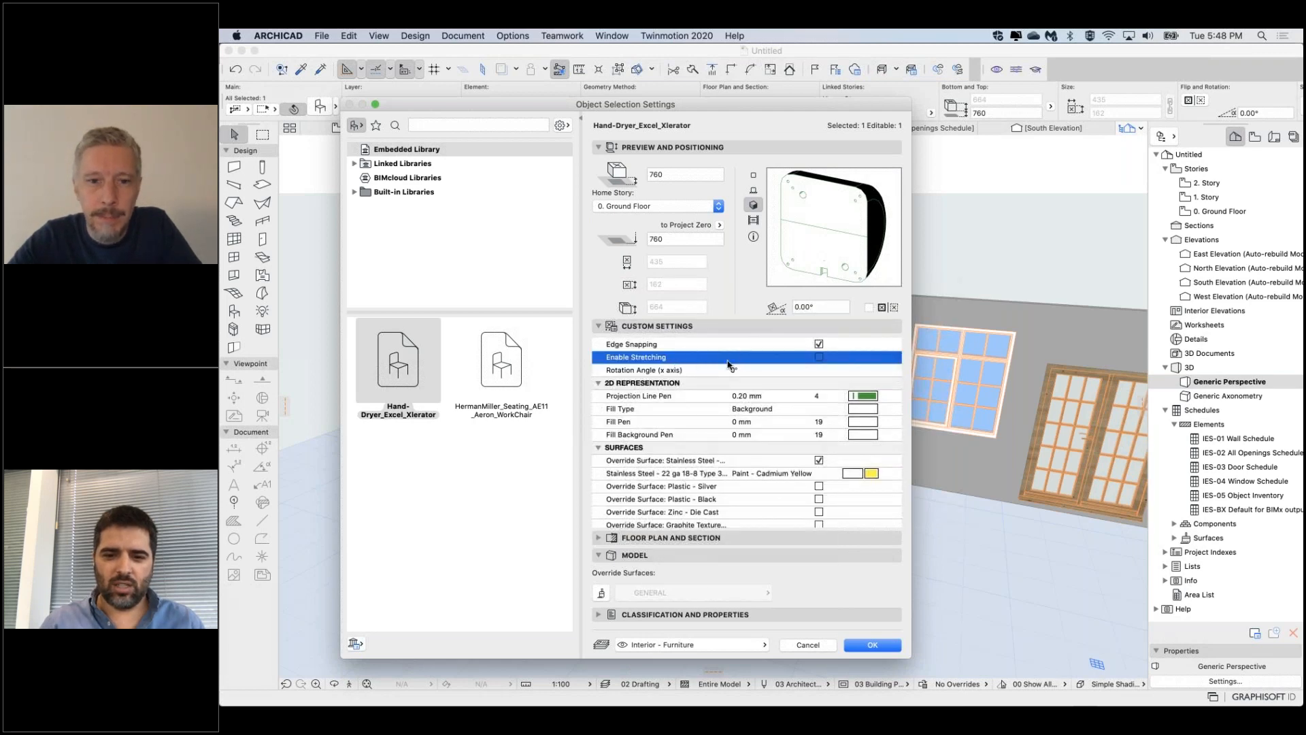
pyautogui.click(694, 345)
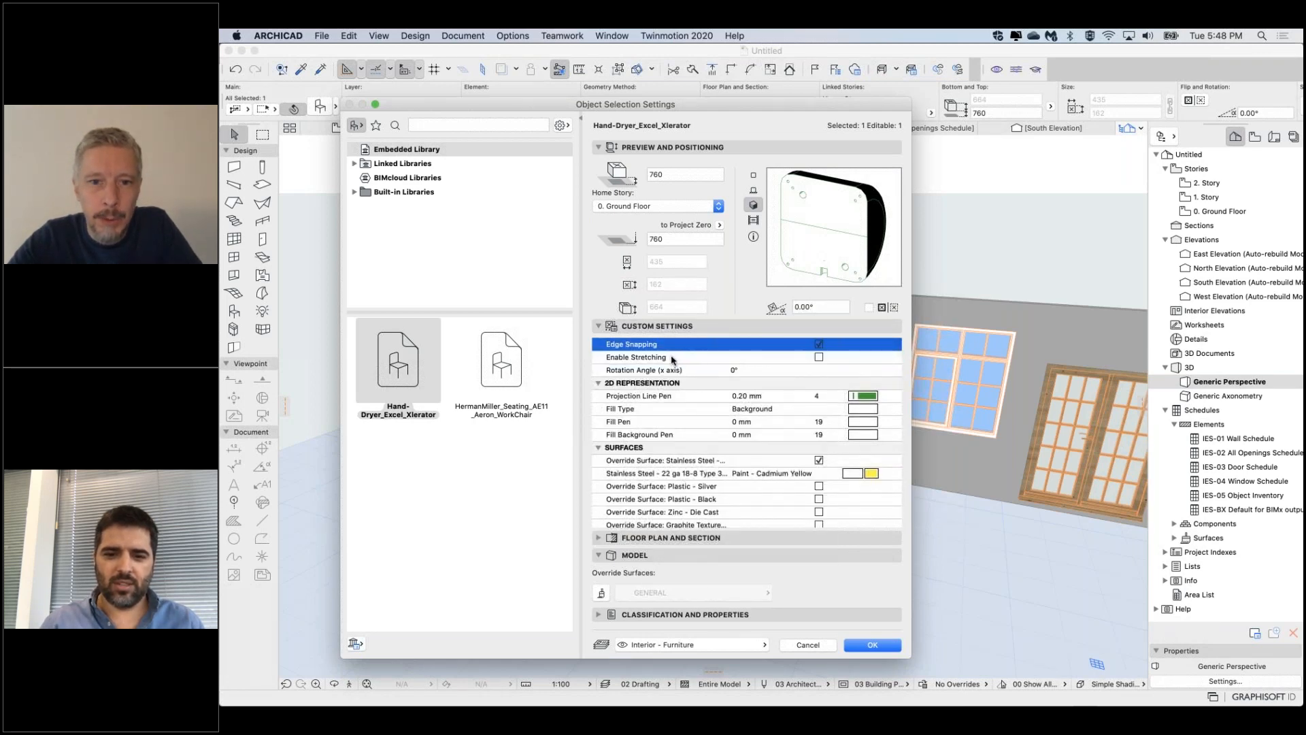
pyautogui.click(609, 360)
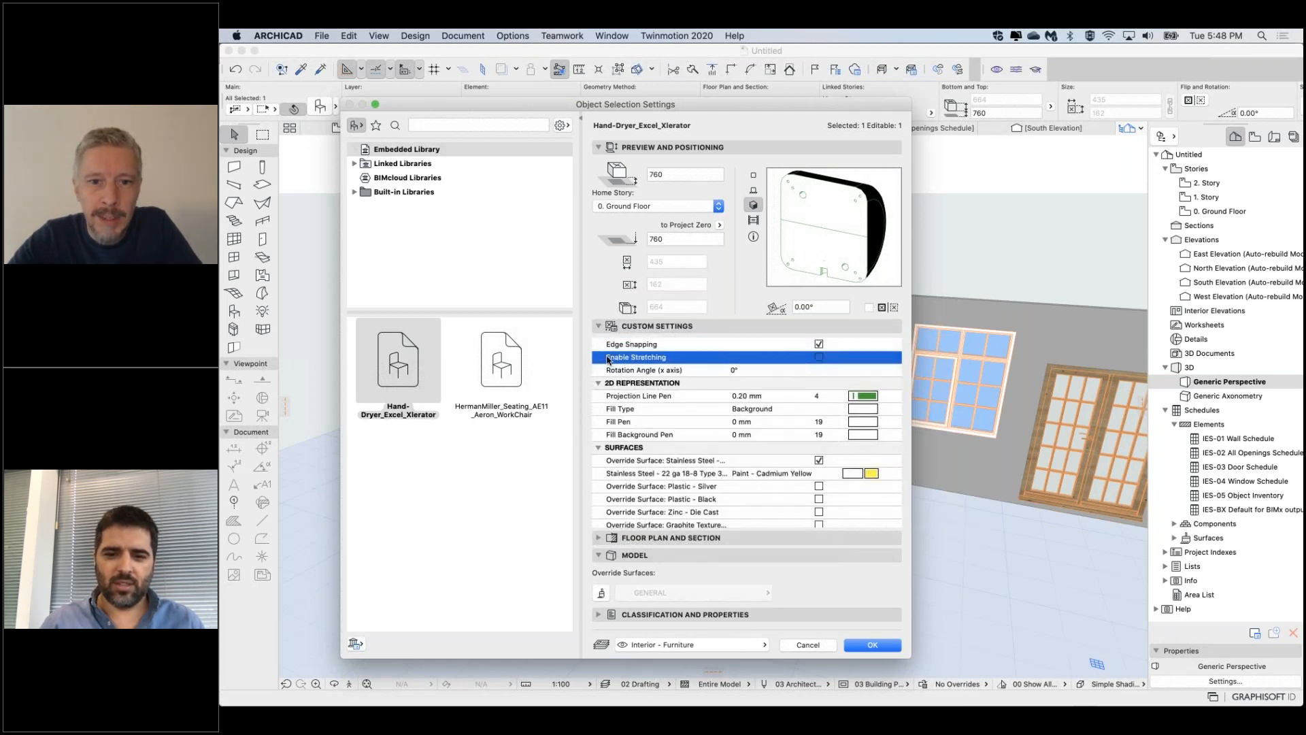
pyautogui.click(819, 358)
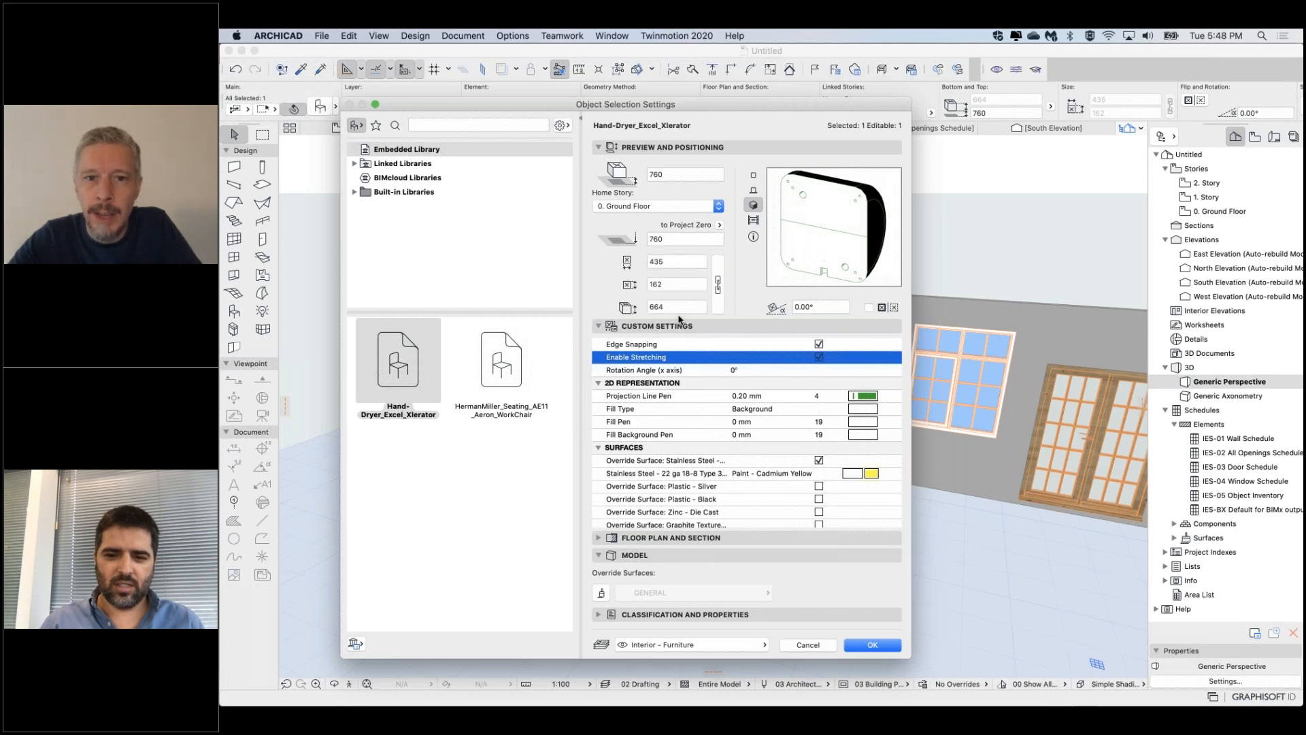
# Set the hand dryer's width to 835 and apply the settings, viewing the stretched object in 3D
pyautogui.click(671, 265)
pyautogui.moveTo(651, 261); pyautogui.dragTo(655, 261)
pyautogui.write('8')
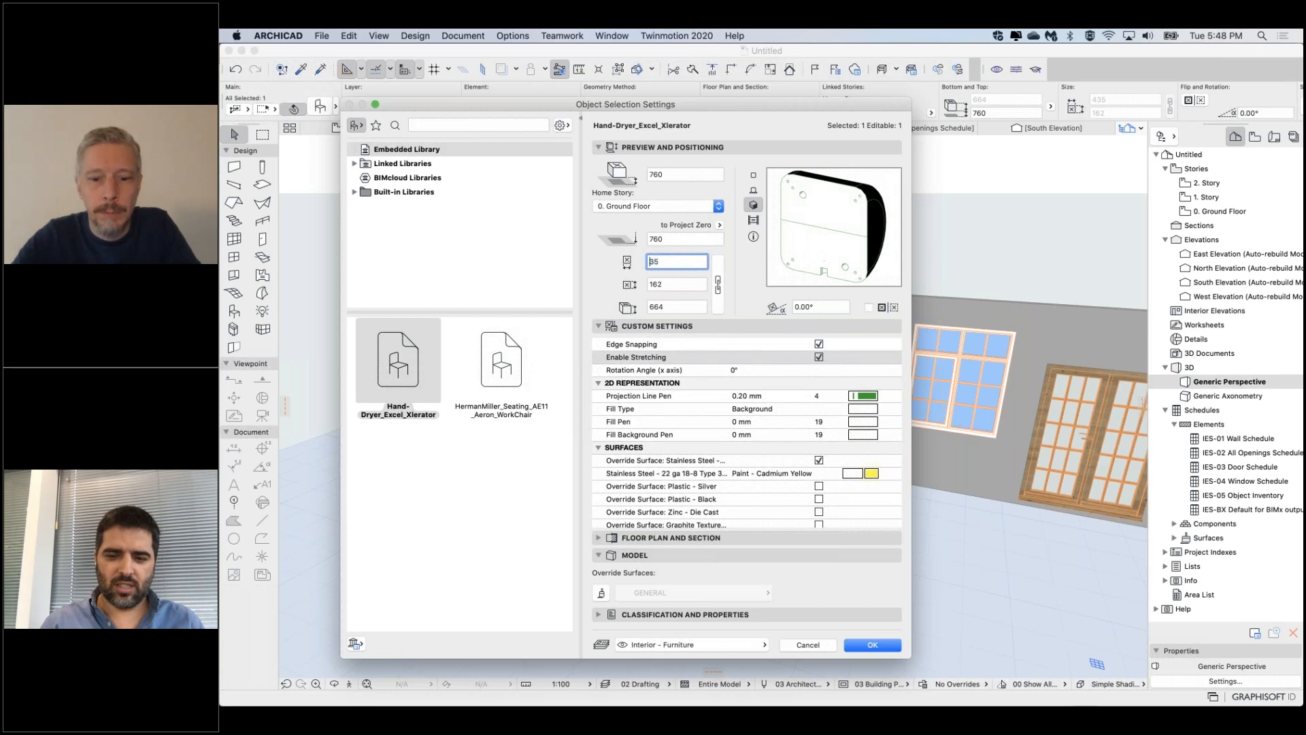
pyautogui.press('Tab')
pyautogui.press('Return')
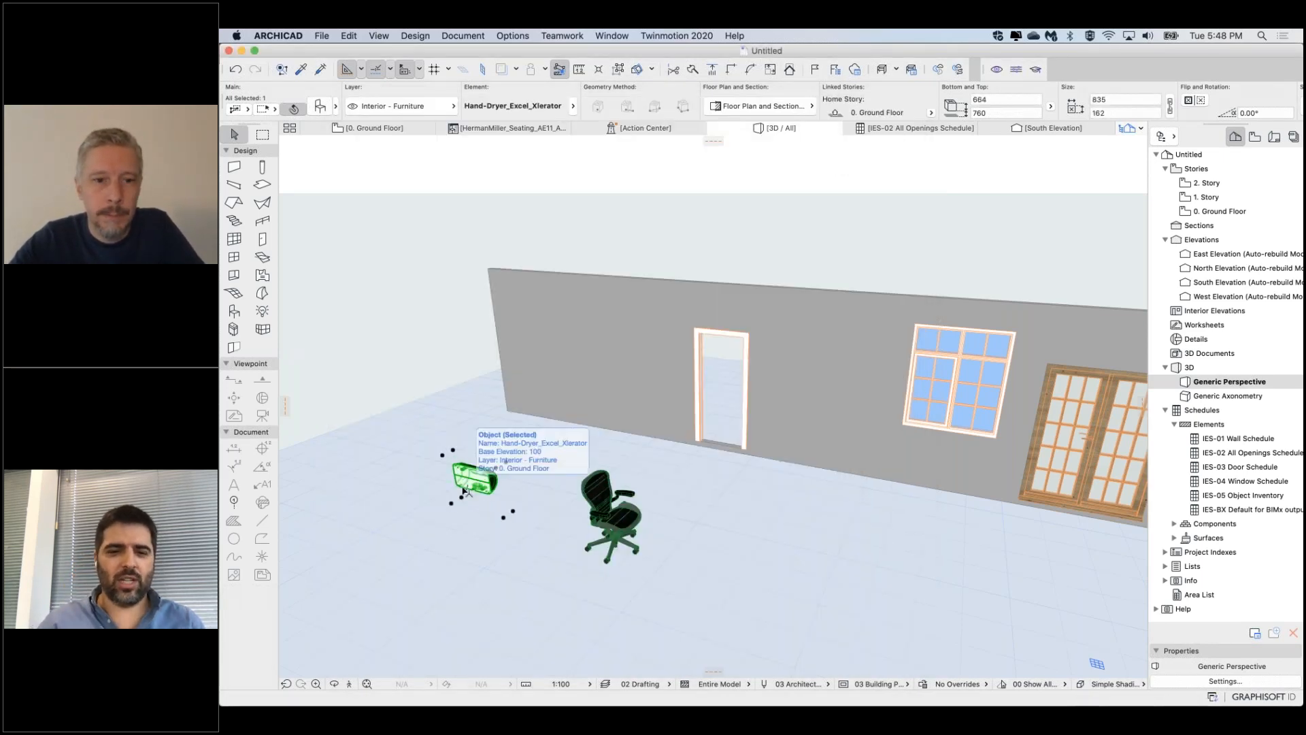
pyautogui.scroll(5, 465, 491)
pyautogui.keyDown('shift'); pyautogui.moveTo(465, 491); pyautogui.dragTo(486, 493, button='middle'); pyautogui.keyUp('shift')
pyautogui.scroll(-5, 486, 492)
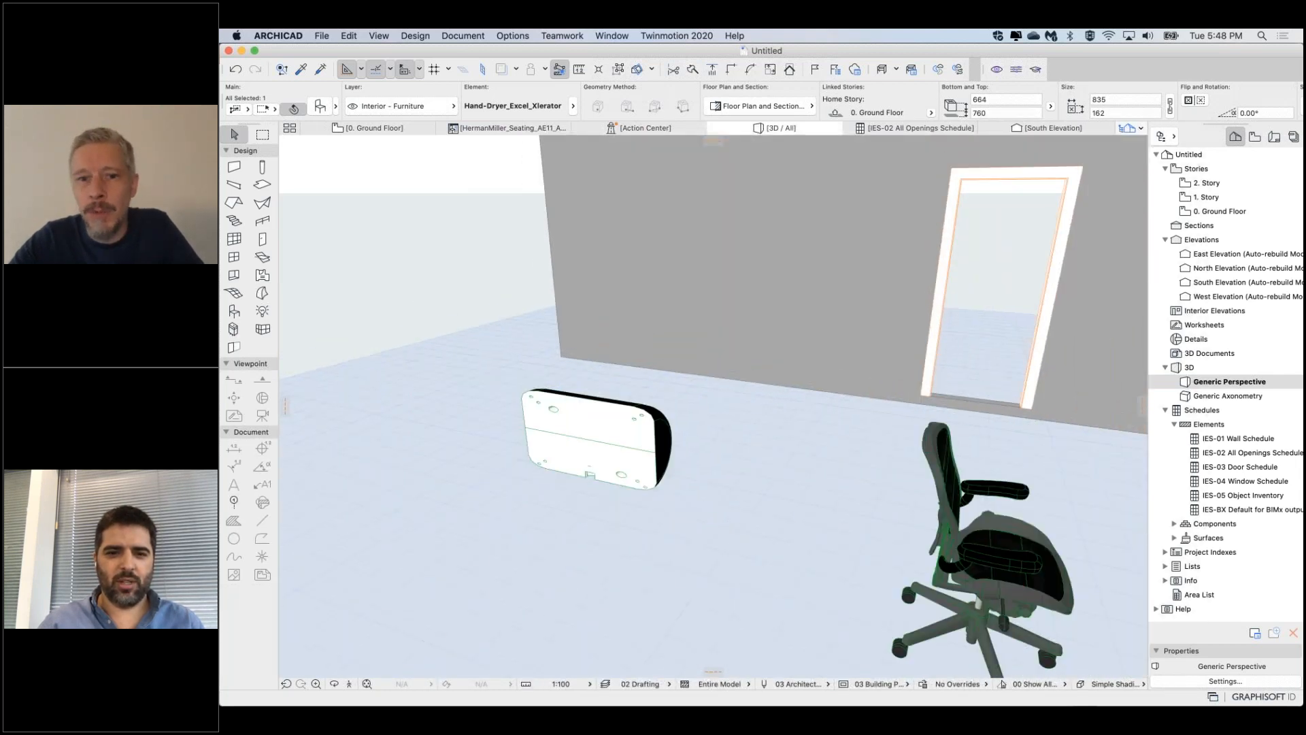
# Examine the Thickness and Stretch Thickness settings of the Door_Barn_Hall door, and close its settings without changes
pyautogui.press('Escape')
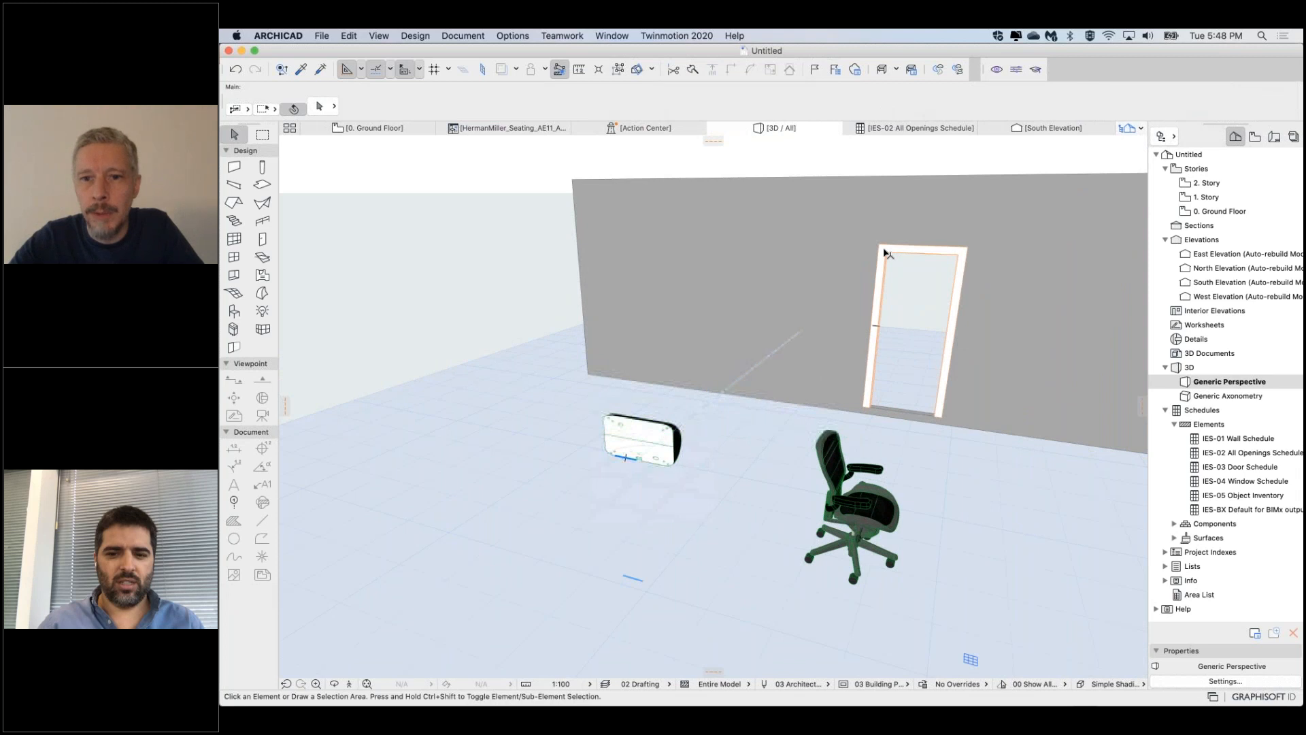
pyautogui.click(884, 253)
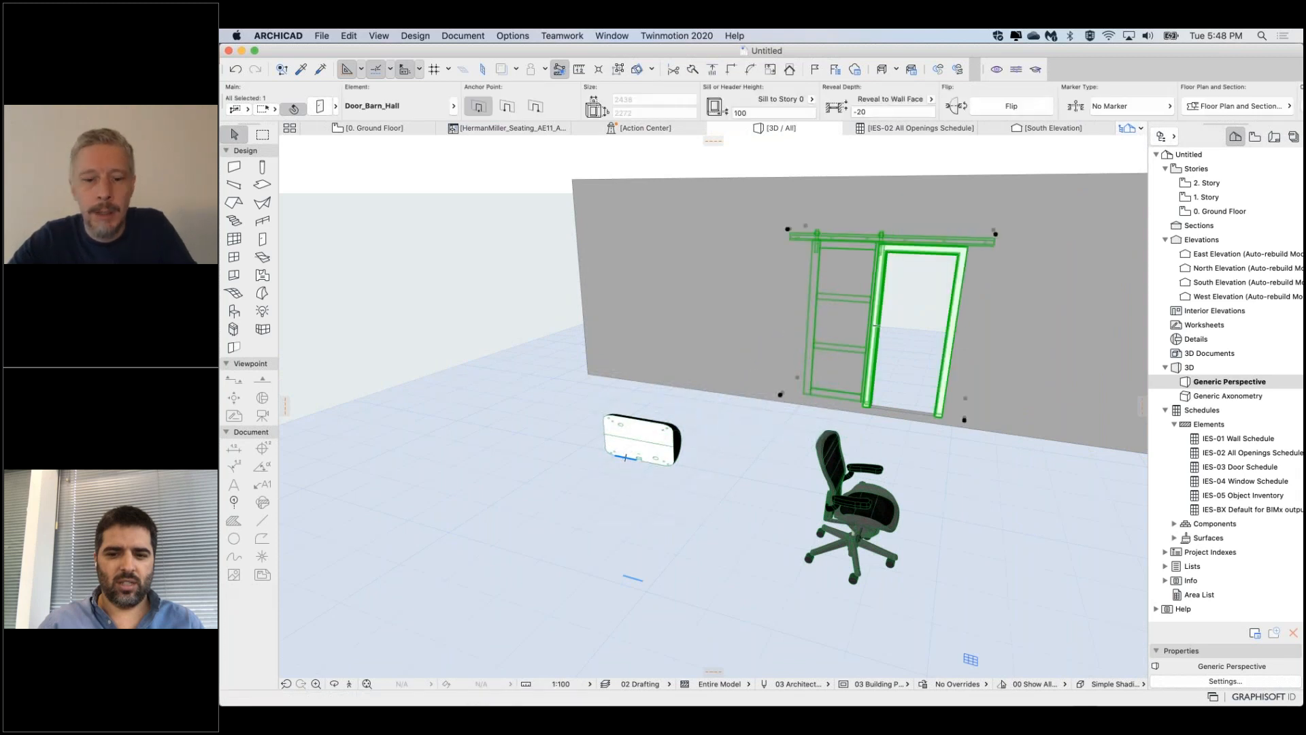
pyautogui.press('super+t')
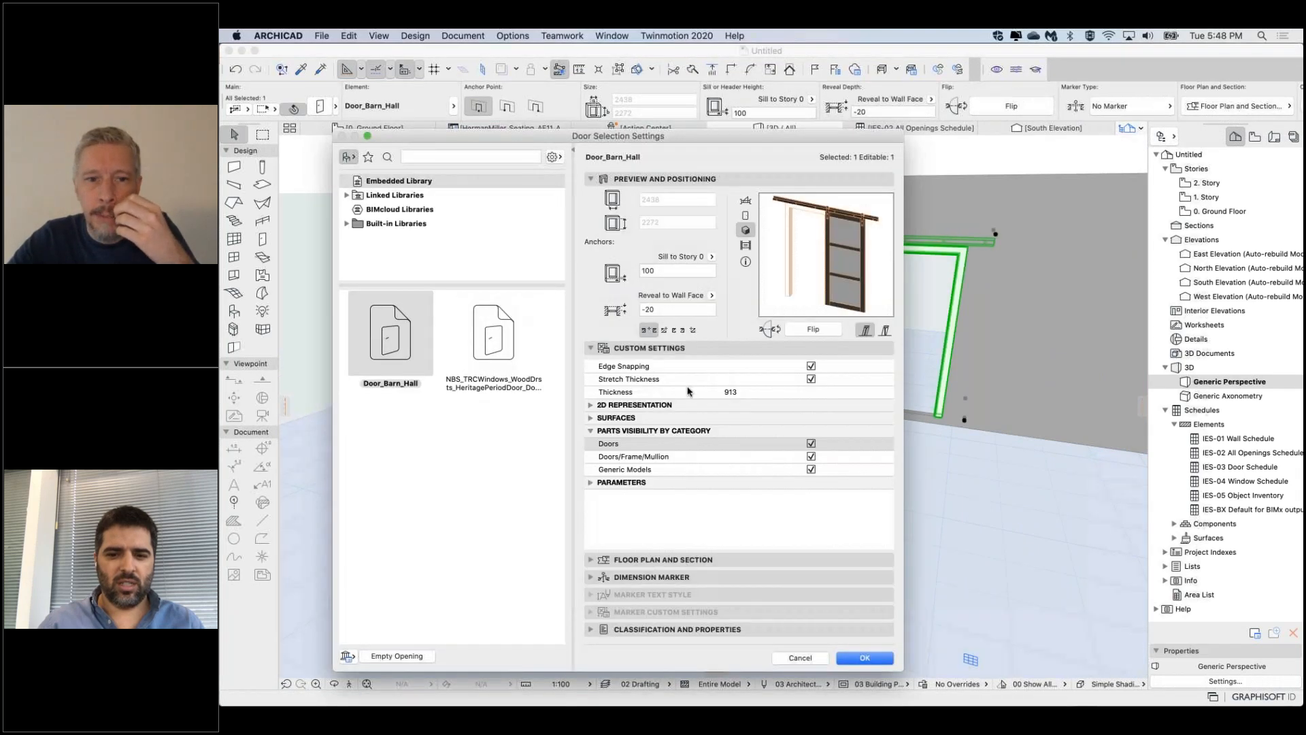
pyautogui.click(688, 391)
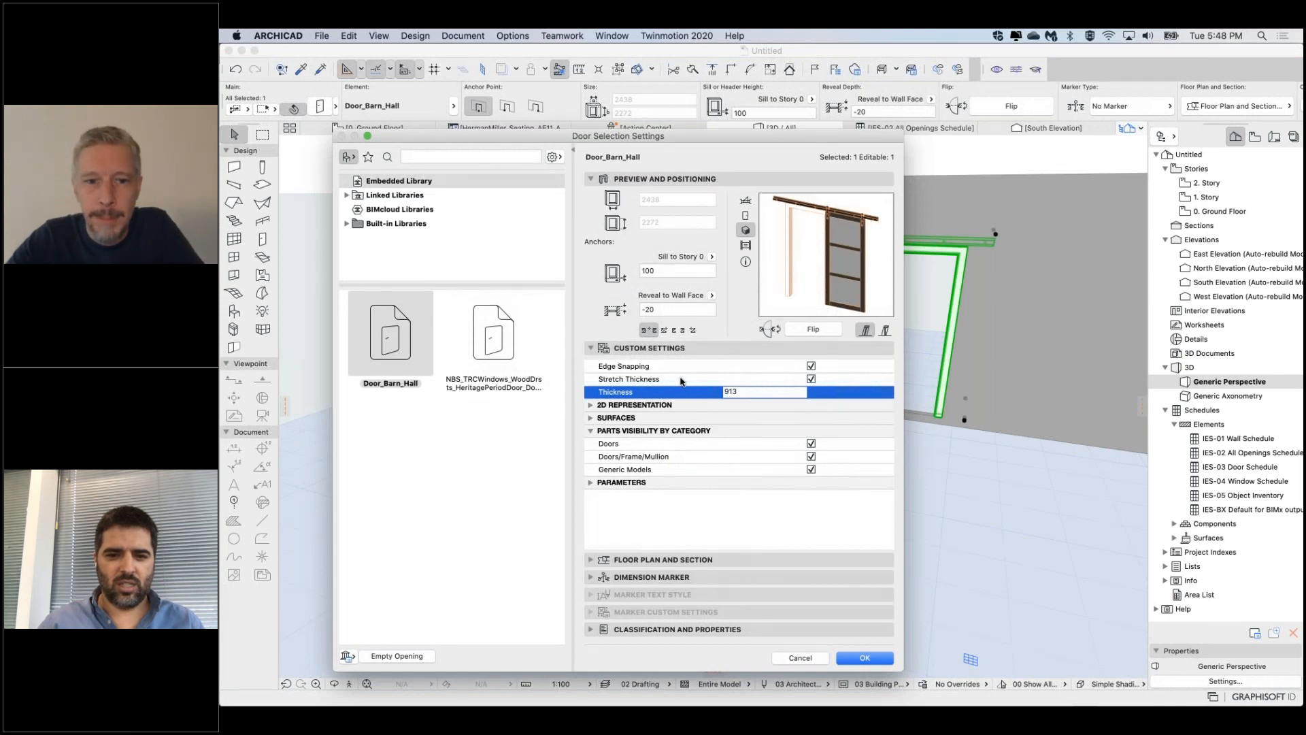
pyautogui.click(682, 380)
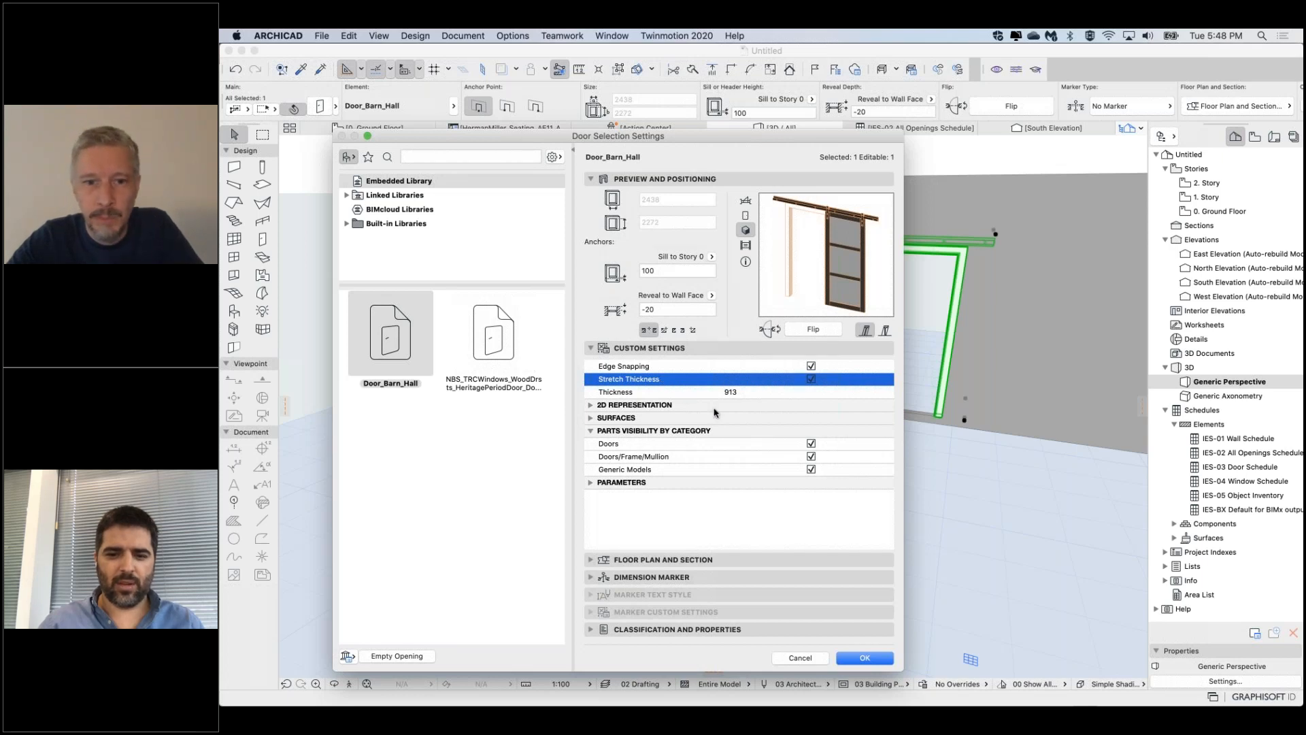
pyautogui.click(800, 658)
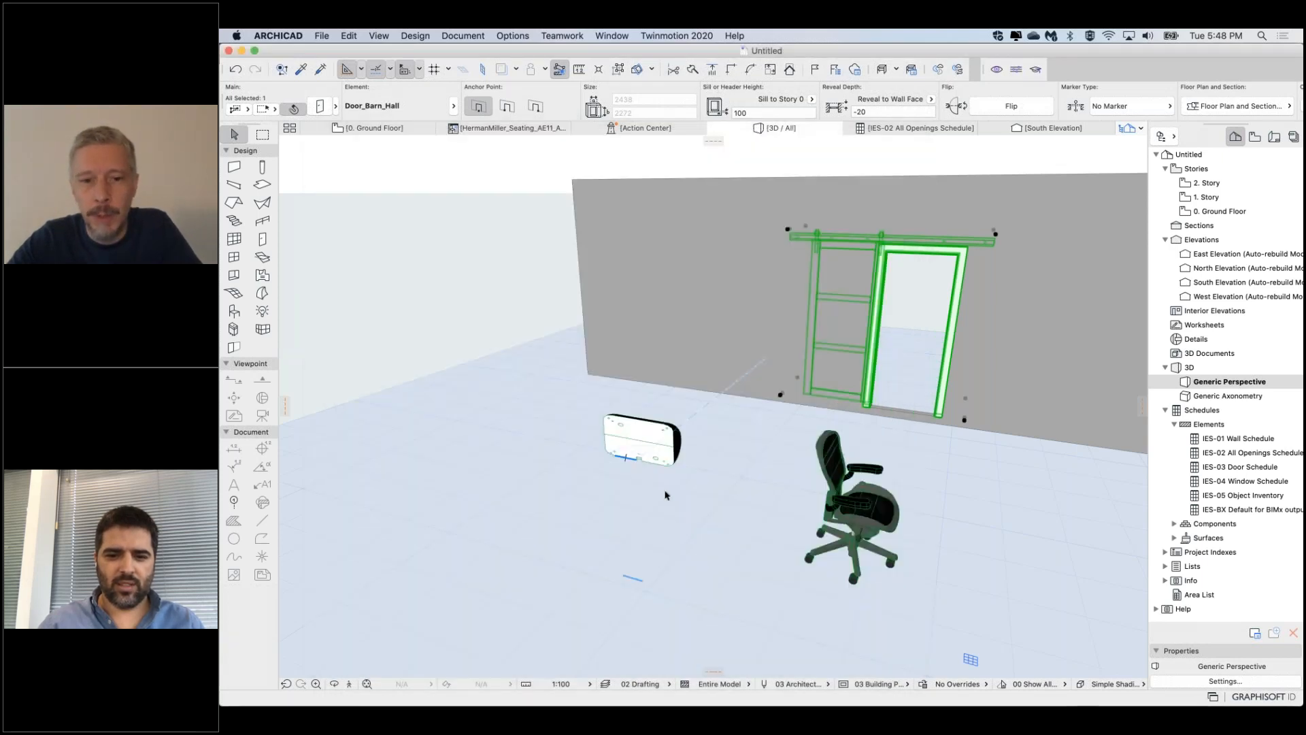
# Turn on the Electrical Fixtures part visibility in the hand dryer's custom settings and apply it
pyautogui.click(642, 441)
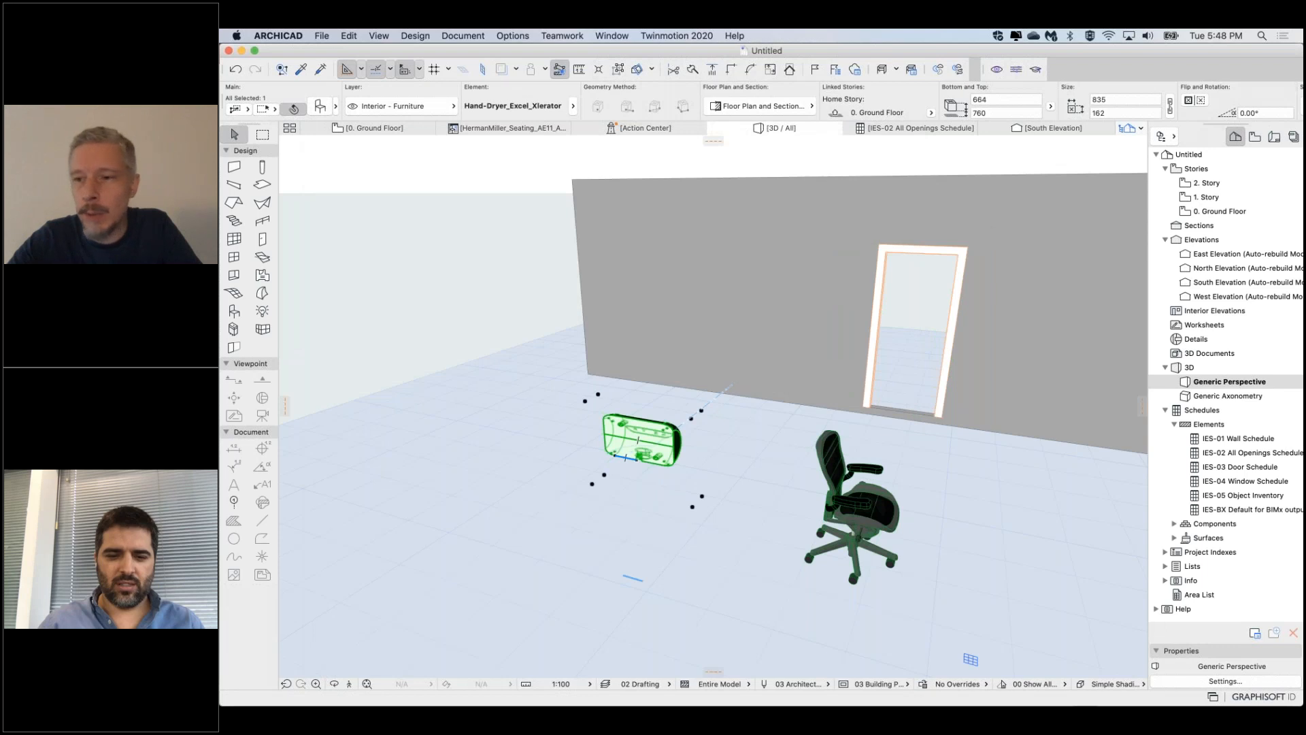
pyautogui.moveTo(679, 453); pyautogui.dragTo(601, 465, button='middle')
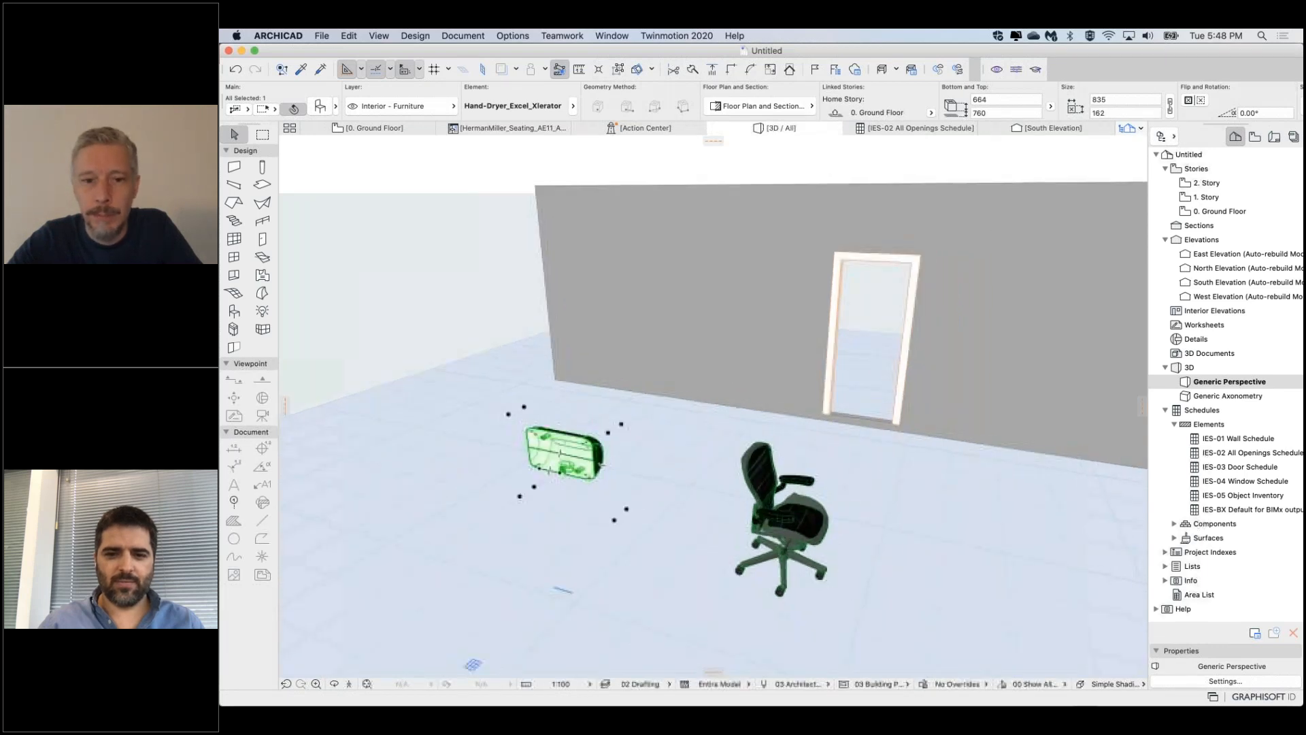
pyautogui.press('super+t')
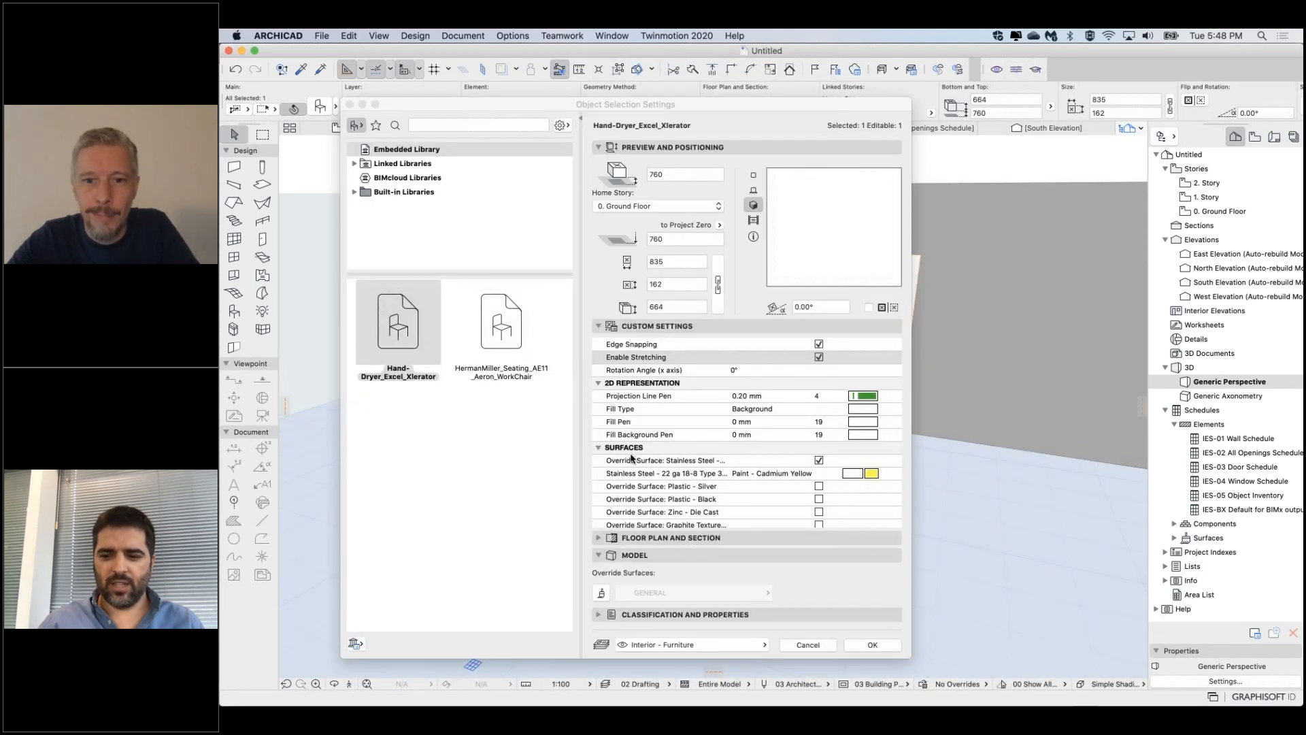
pyautogui.click(714, 372)
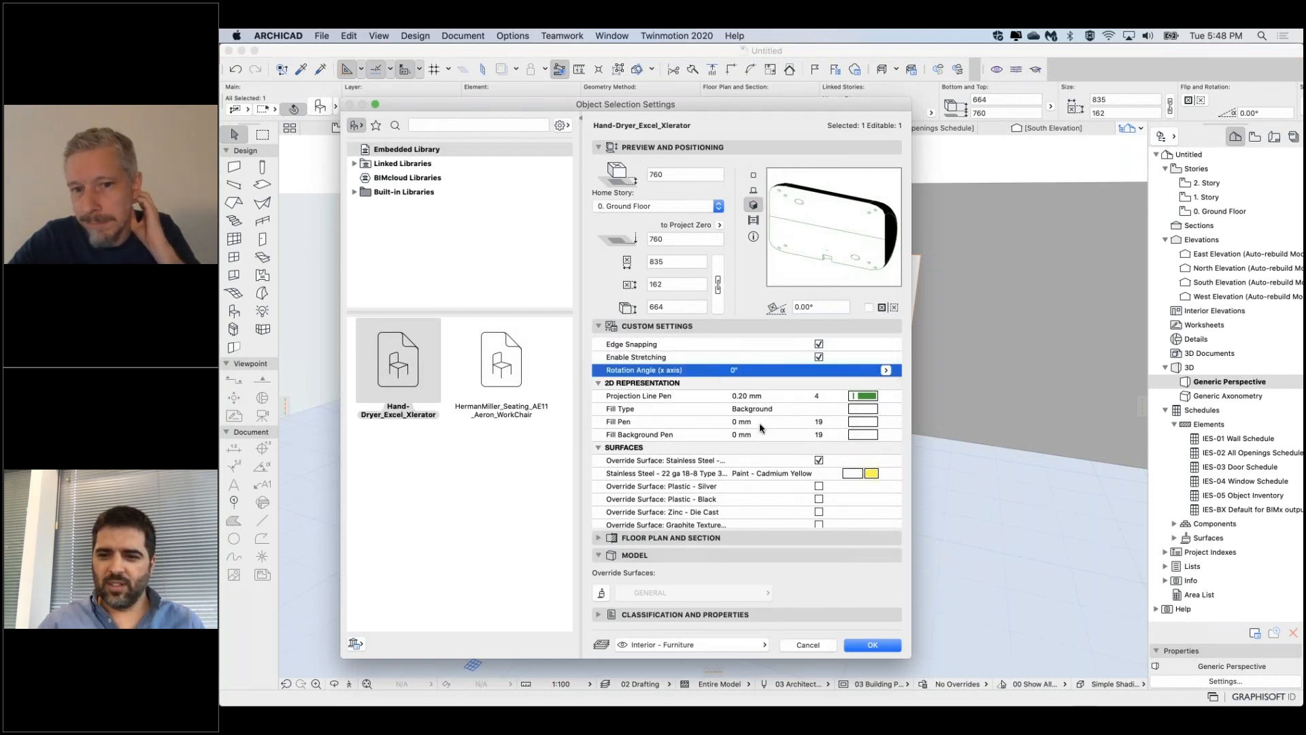
pyautogui.scroll(-2, 790, 480)
pyautogui.scroll(2, 791, 480)
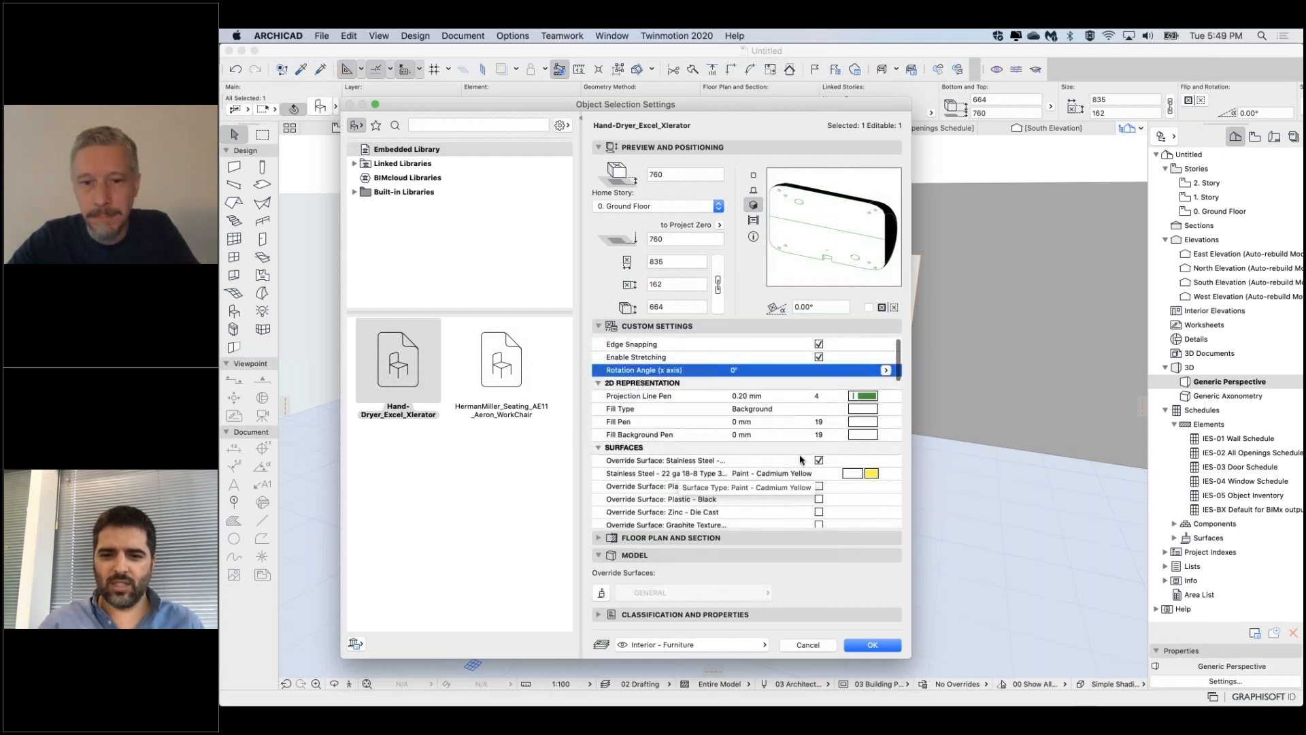
pyautogui.scroll(-3, 801, 460)
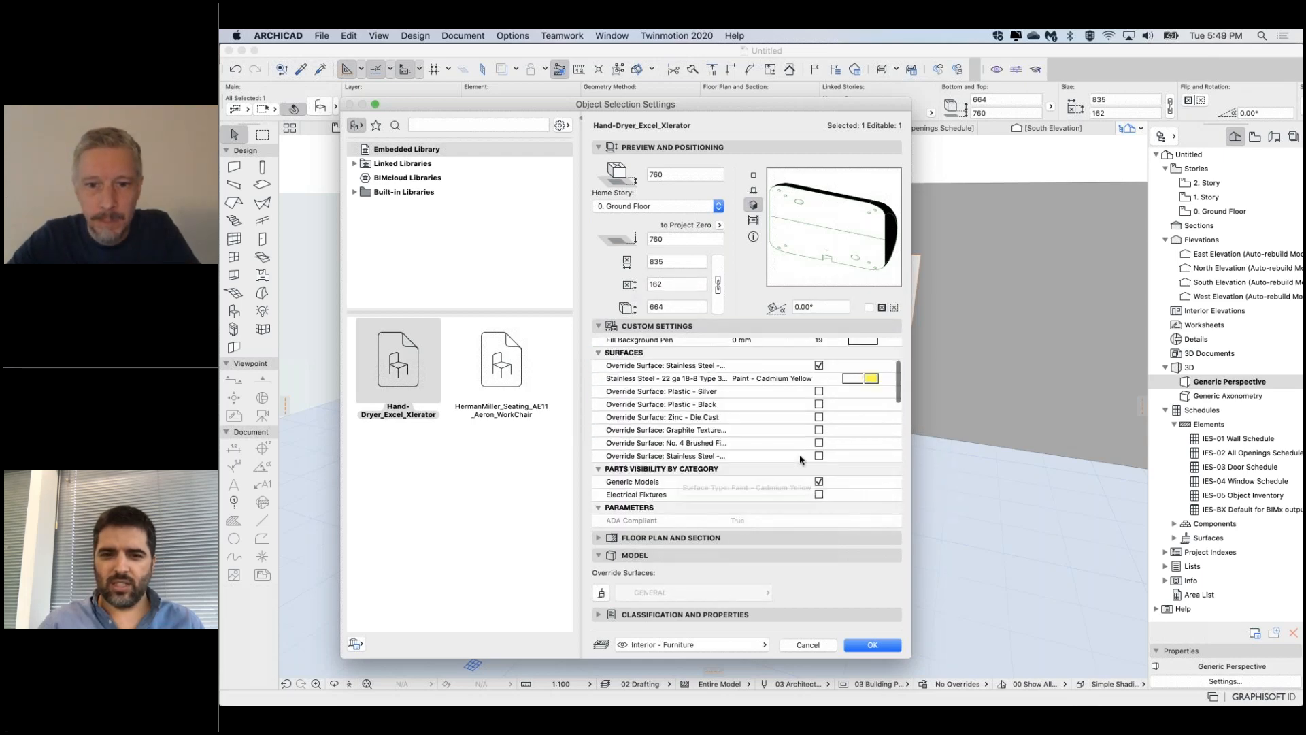
pyautogui.click(819, 494)
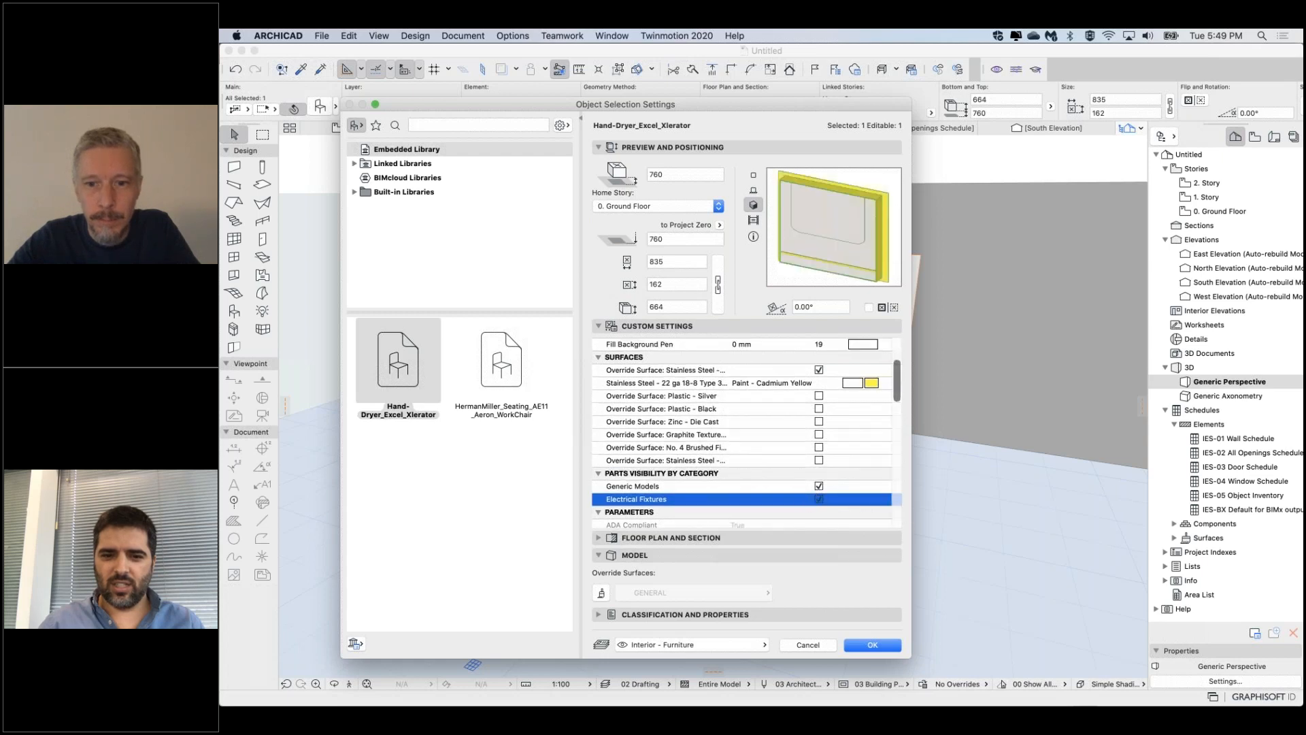
pyautogui.press('Return')
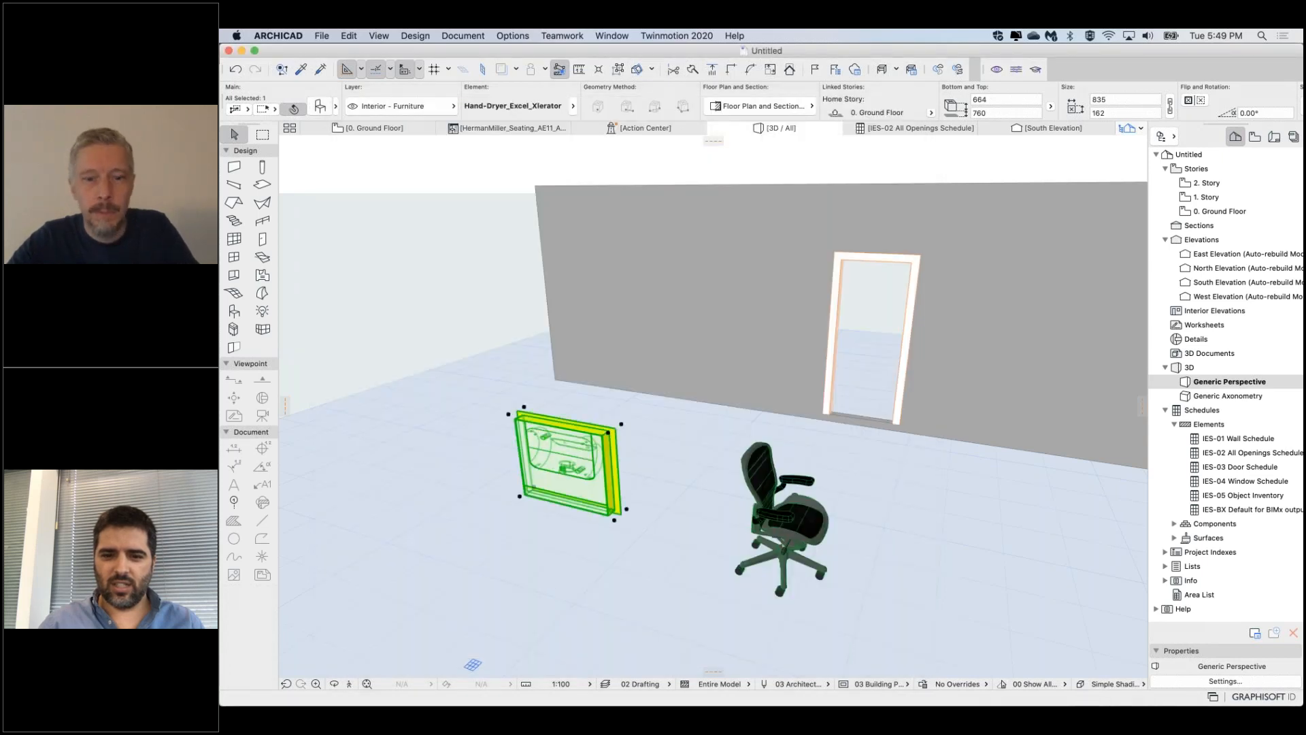
# Rotate the hand dryer 180° about a point on the floor beside it, view its front, and deselect it
pyautogui.keyDown('shift'); pyautogui.moveTo(552, 504); pyautogui.dragTo(571, 530, button='middle'); pyautogui.keyUp('shift')
pyautogui.press('super+e')
pyautogui.click(574, 602)
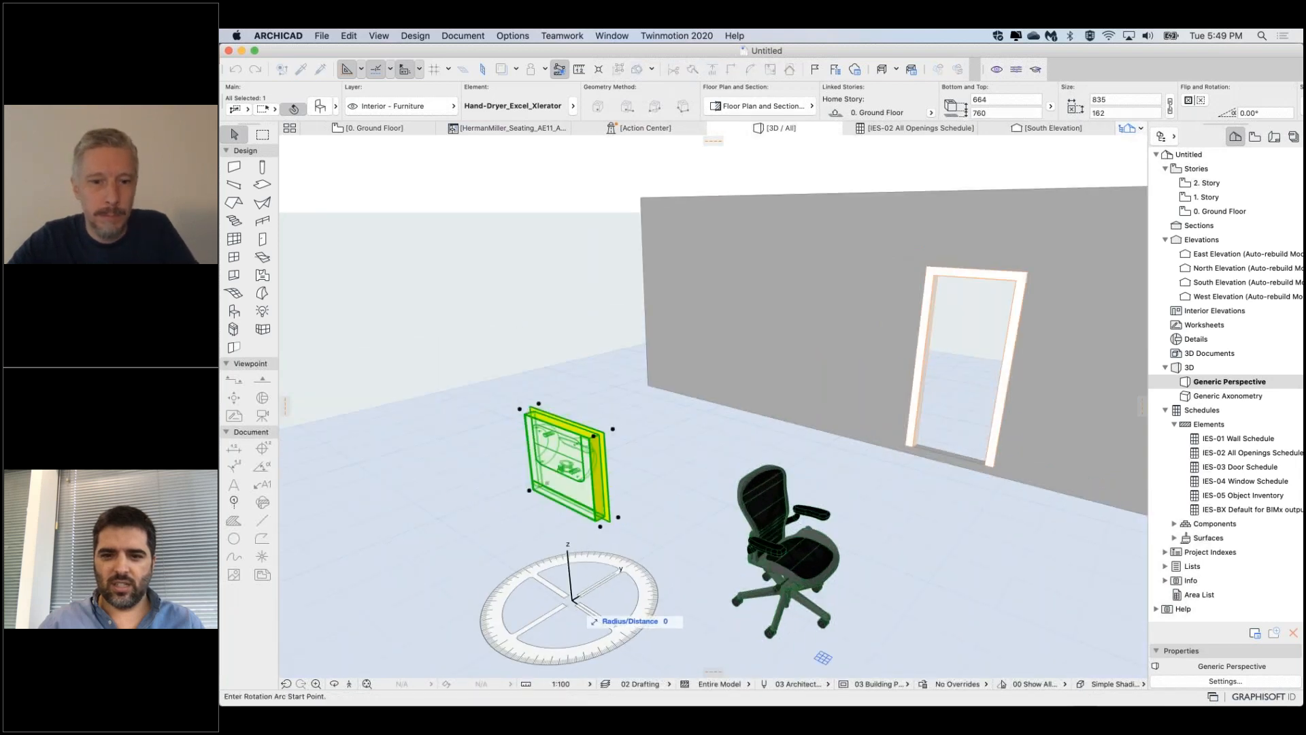
pyautogui.click(619, 633)
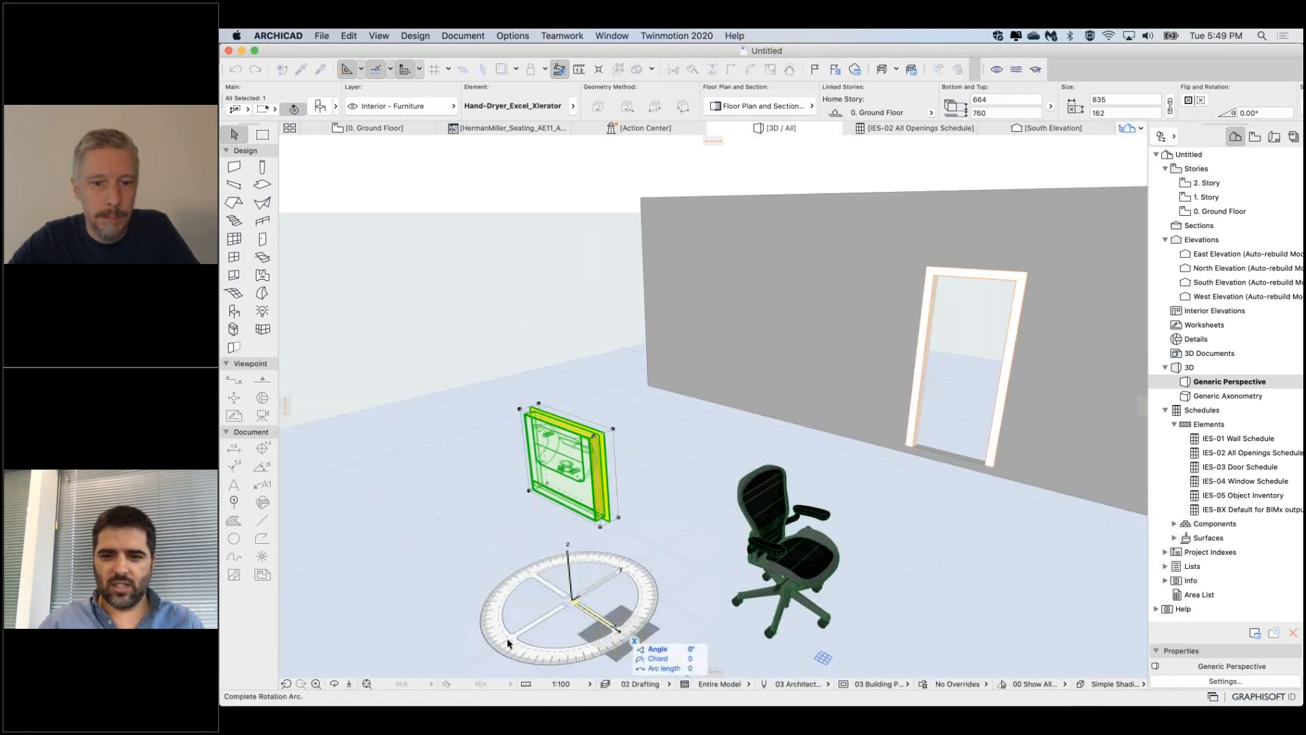
pyautogui.click(509, 558)
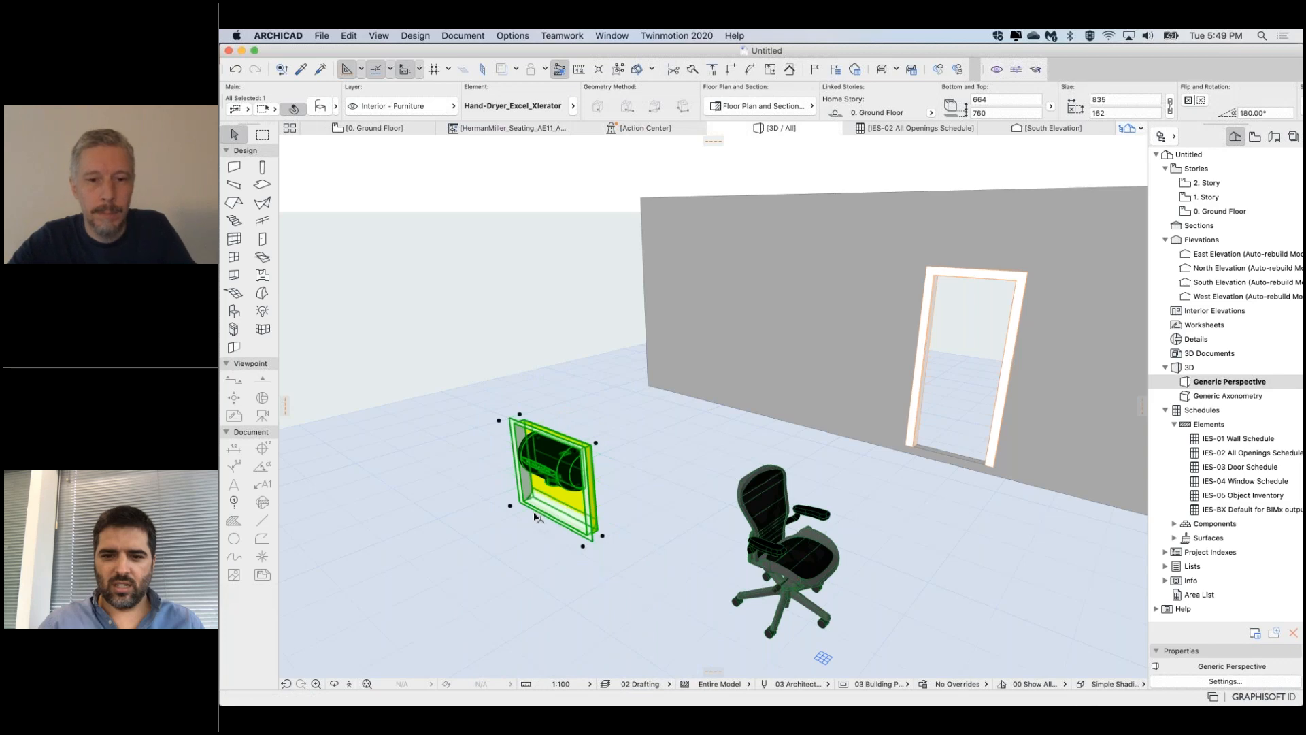
pyautogui.keyDown('shift'); pyautogui.moveTo(509, 558); pyautogui.dragTo(560, 458, button='middle'); pyautogui.keyUp('shift')
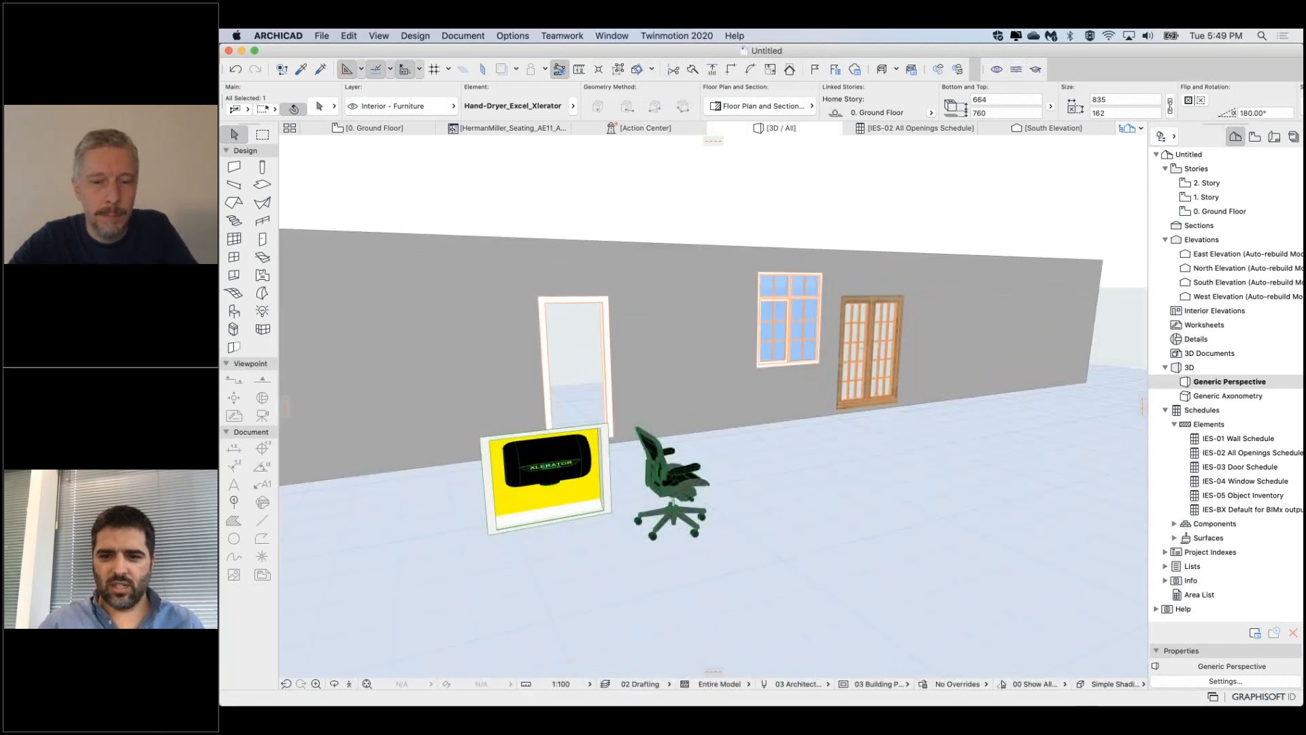
pyautogui.scroll(5, 559, 458)
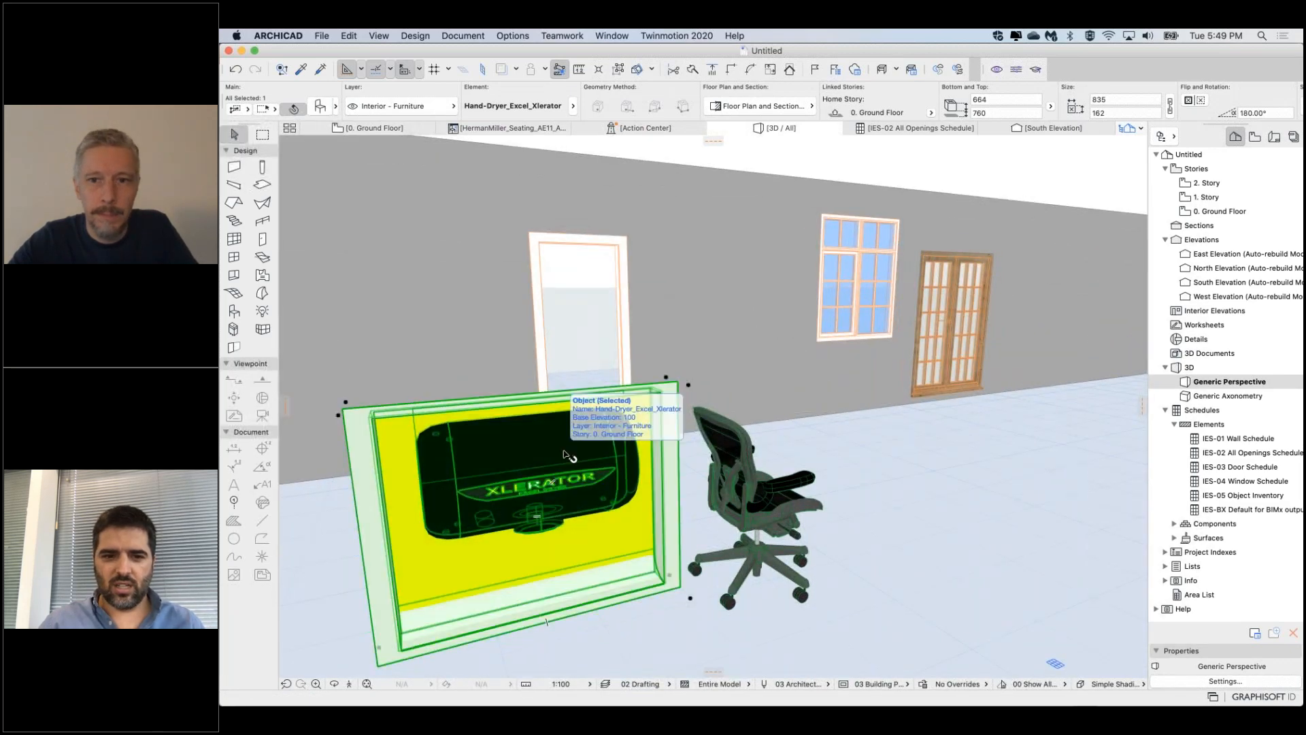
pyautogui.scroll(-4, 566, 455)
pyautogui.keyDown('shift'); pyautogui.moveTo(566, 456); pyautogui.dragTo(536, 469, button='middle'); pyautogui.keyUp('shift')
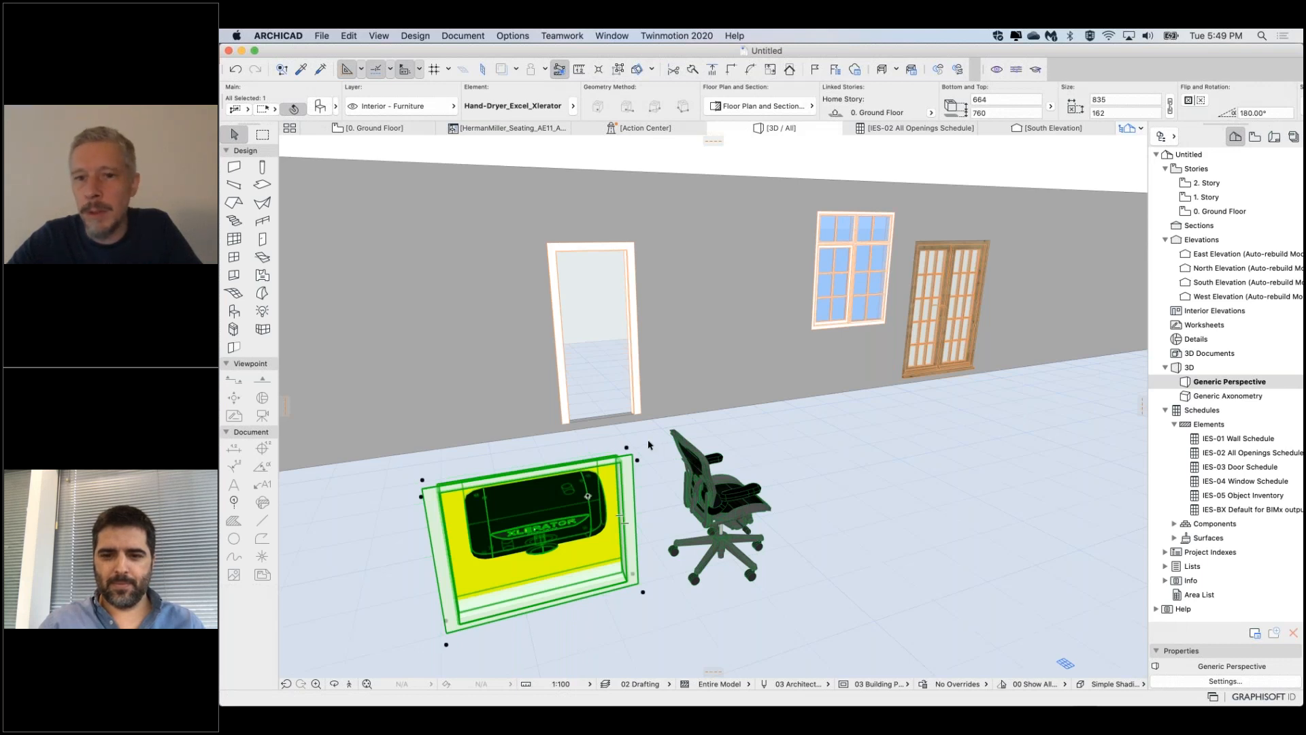
pyautogui.moveTo(649, 445); pyautogui.dragTo(649, 452, button='middle')
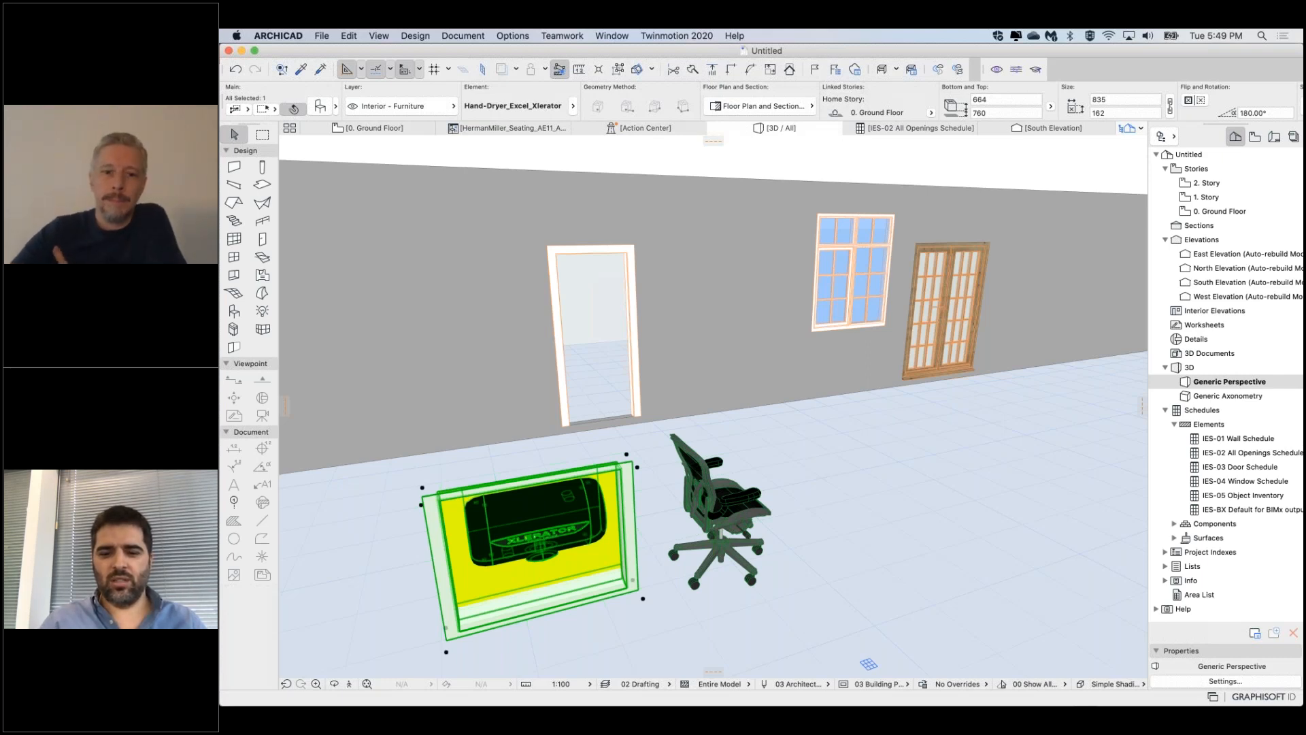
pyautogui.click(744, 437)
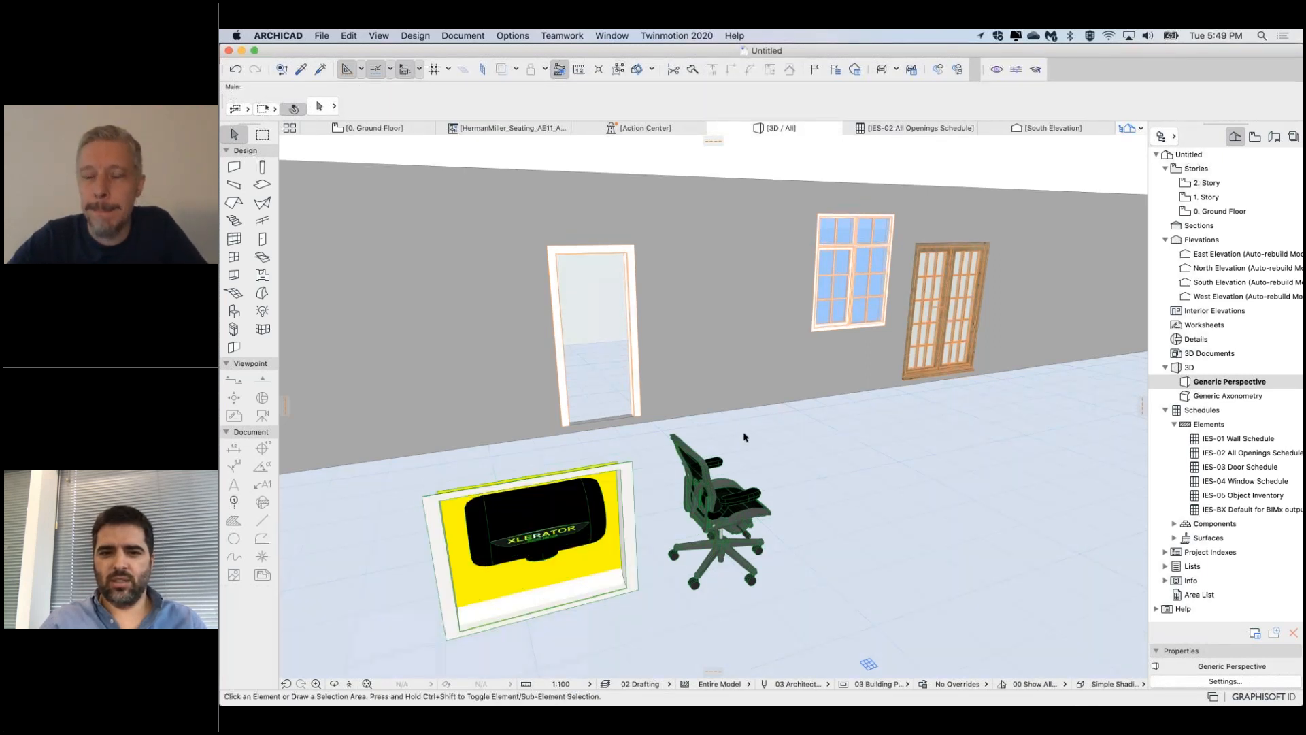
pyautogui.moveTo(741, 453); pyautogui.dragTo(733, 458, button='middle')
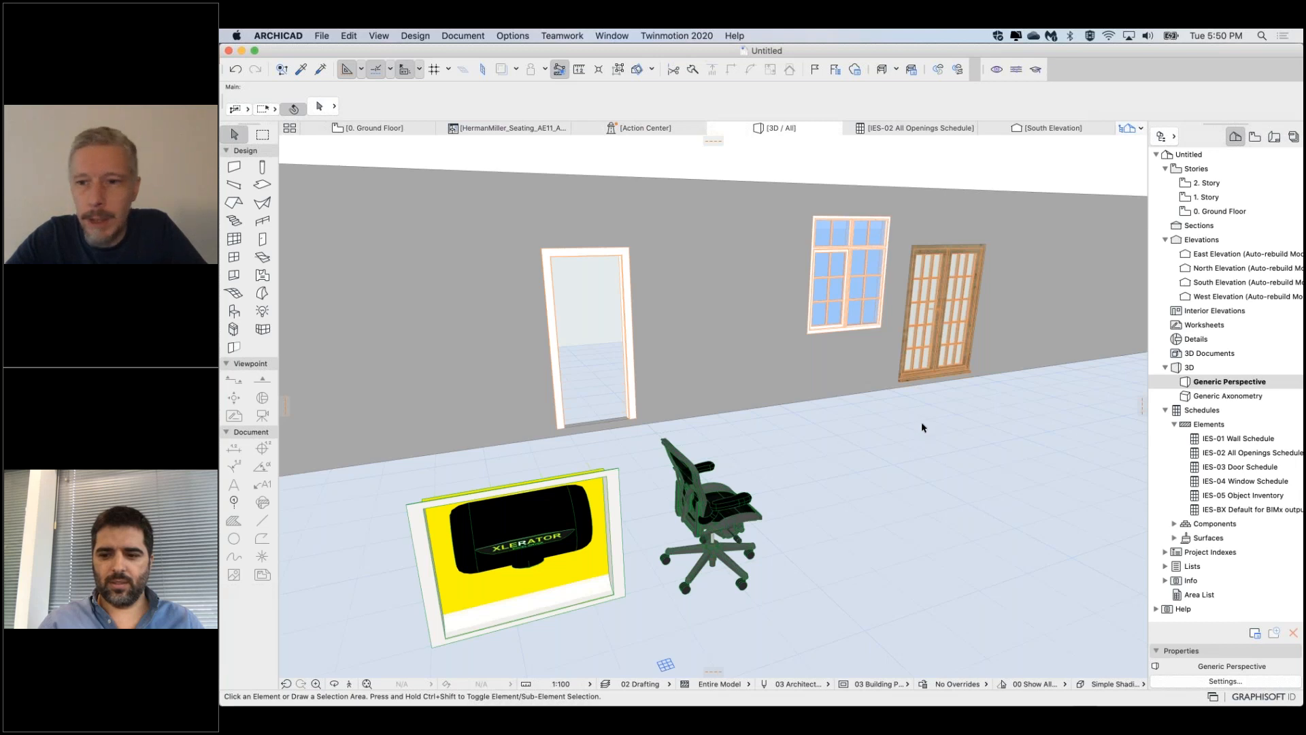
pyautogui.press('super+Tab')
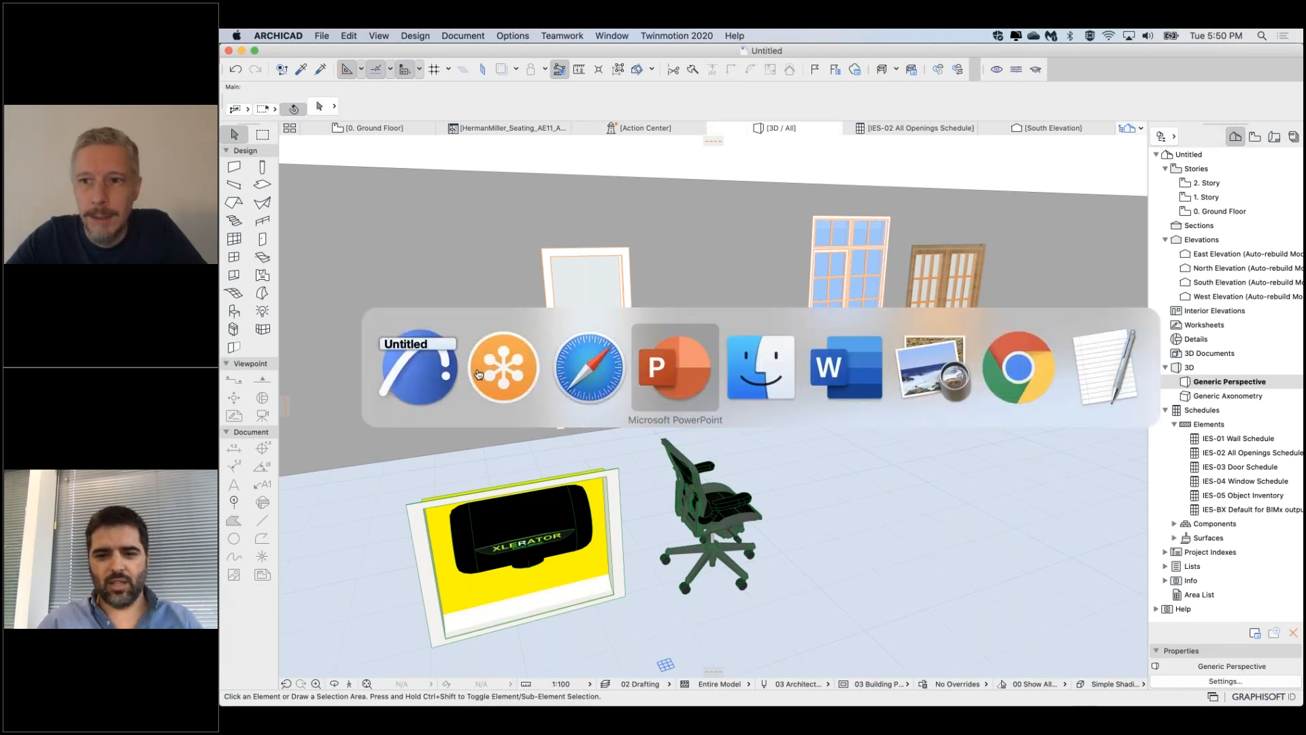
pyautogui.click(430, 376)
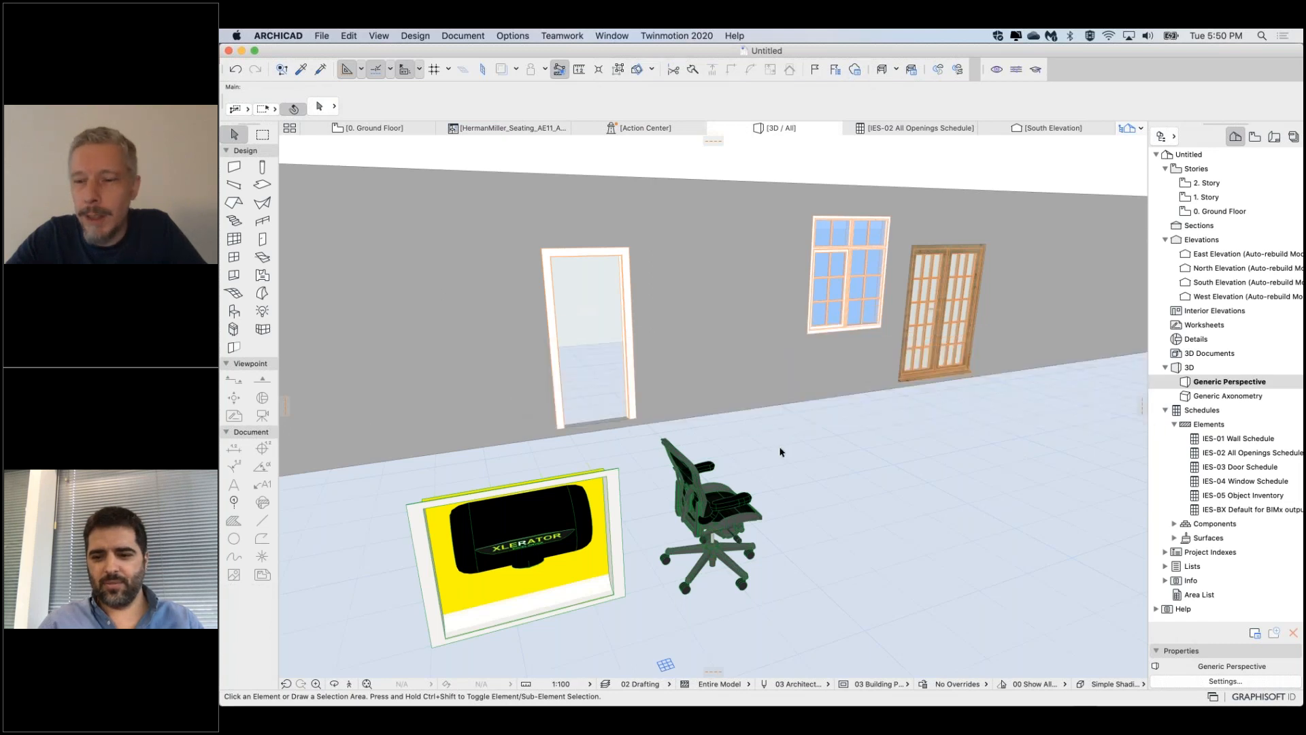
pyautogui.moveTo(781, 452)
pyautogui.keyDown('shift'); pyautogui.mouseDown(button='middle')
pyautogui.moveTo(731, 439)
pyautogui.moveTo(757, 445)
pyautogui.mouseUp(button='middle'); pyautogui.keyUp('shift')
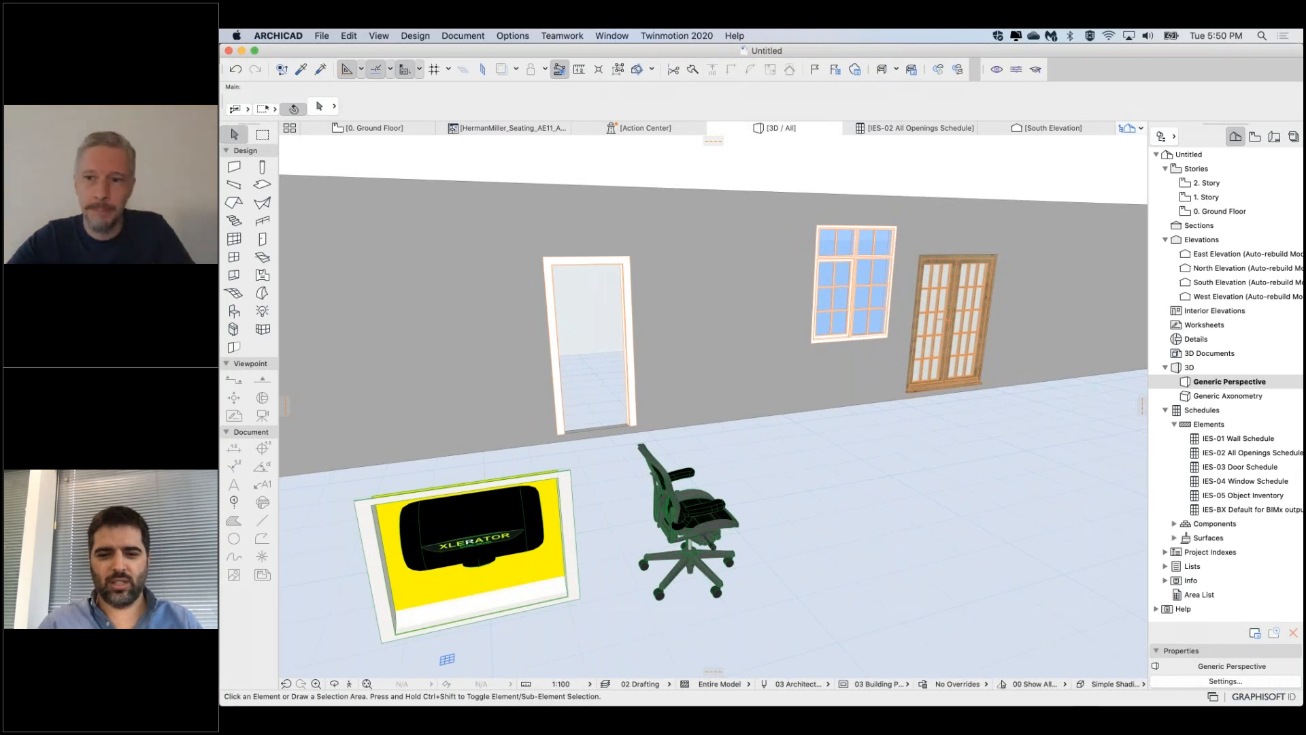
pyautogui.click(710, 526)
pyautogui.click(781, 502)
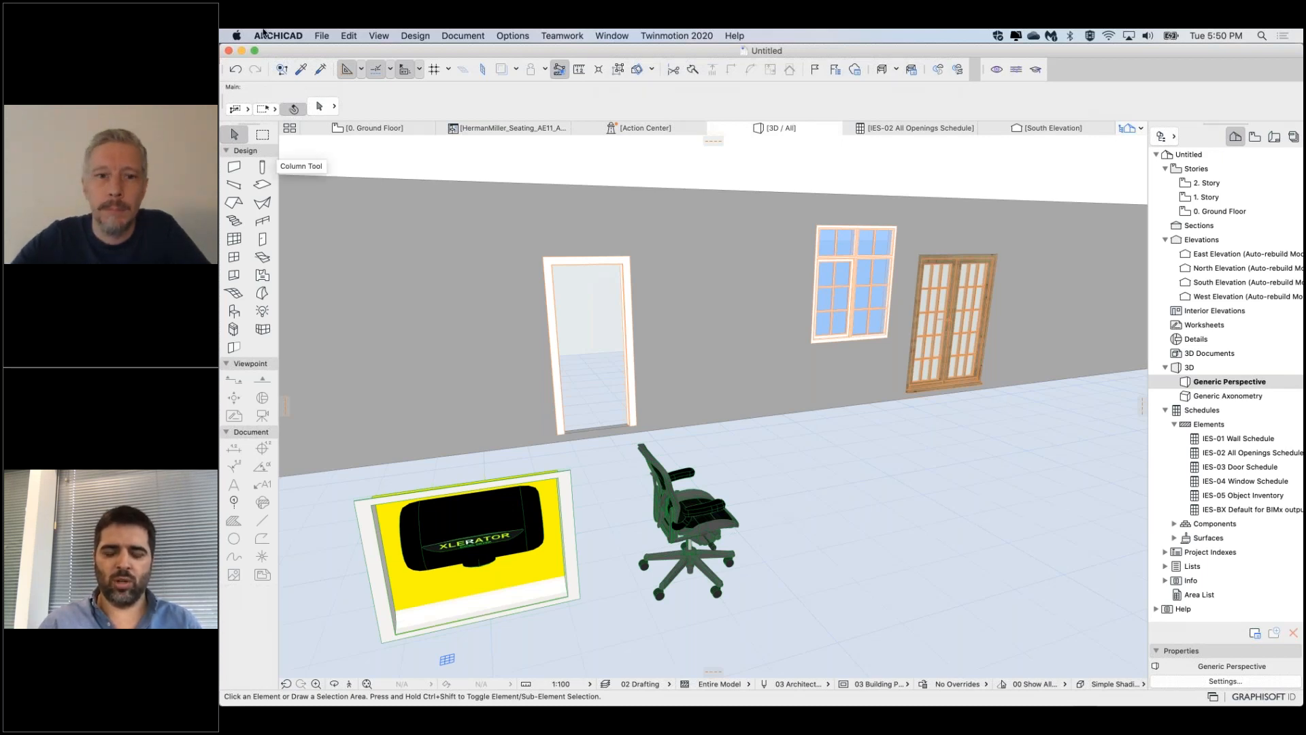
# Open the Library Manager and go through the imported GSM parts in the Embedded Library, starting with Door_Barn_Hall
pyautogui.click(321, 35)
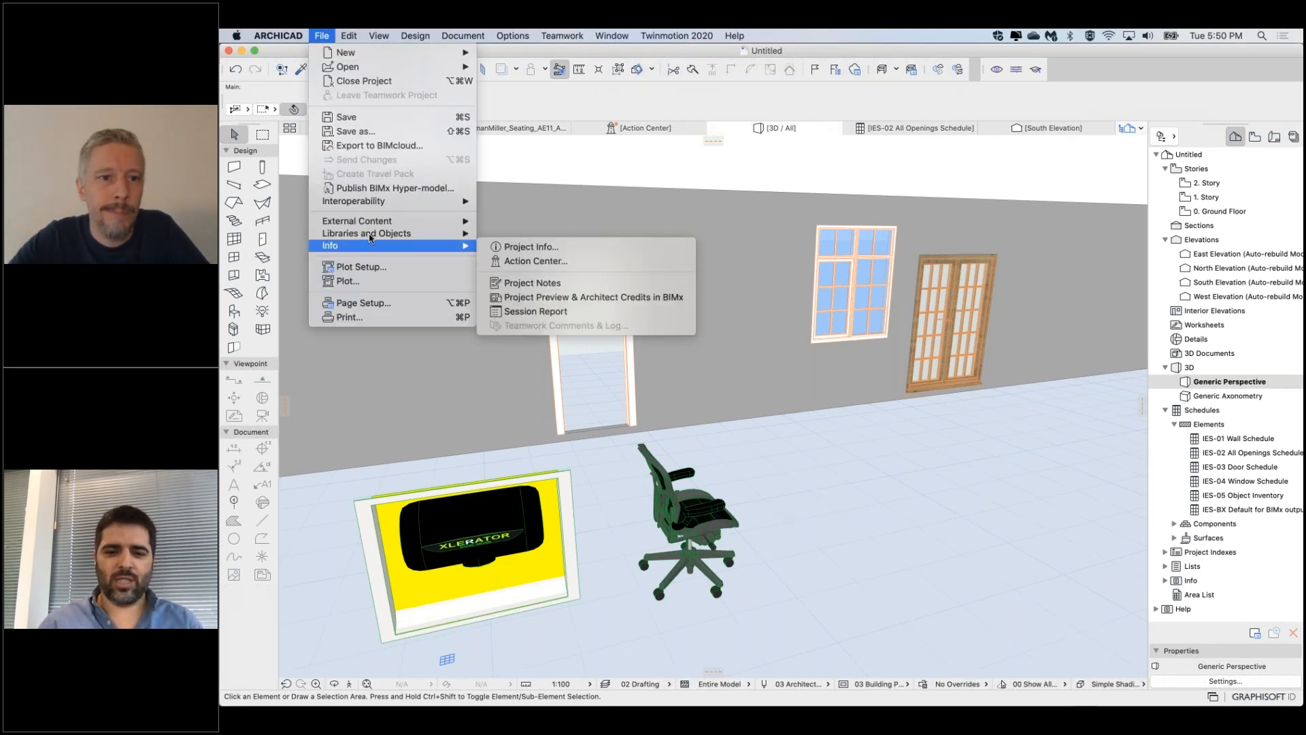
pyautogui.moveTo(395, 234)
pyautogui.click(538, 234)
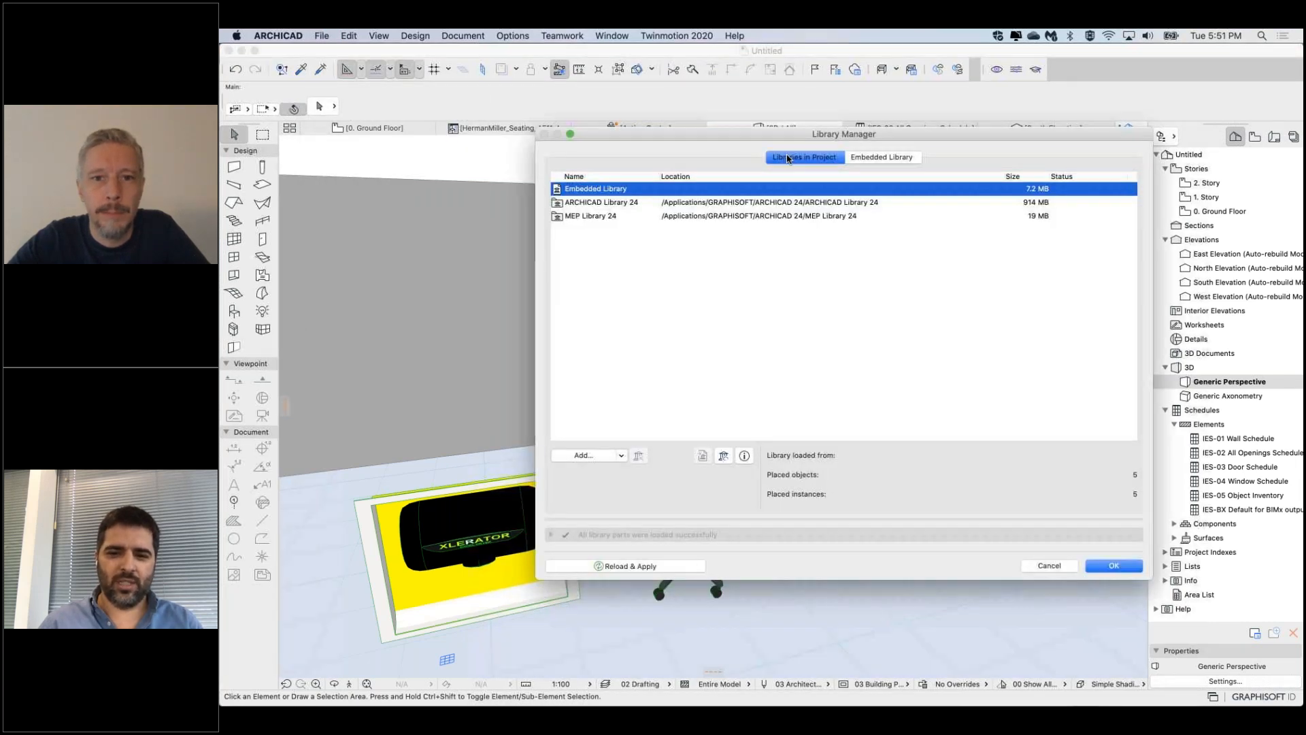
pyautogui.click(882, 157)
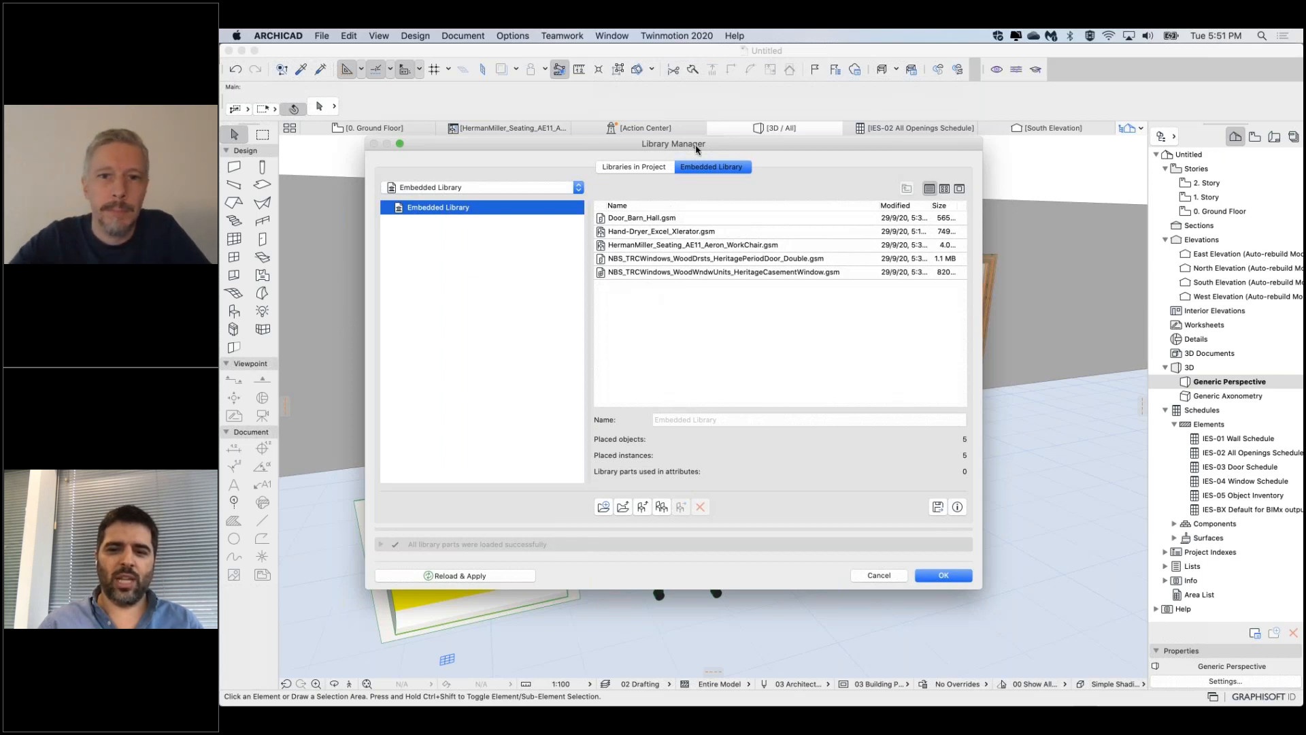
pyautogui.moveTo(674, 143); pyautogui.dragTo(689, 164)
pyautogui.click(657, 239)
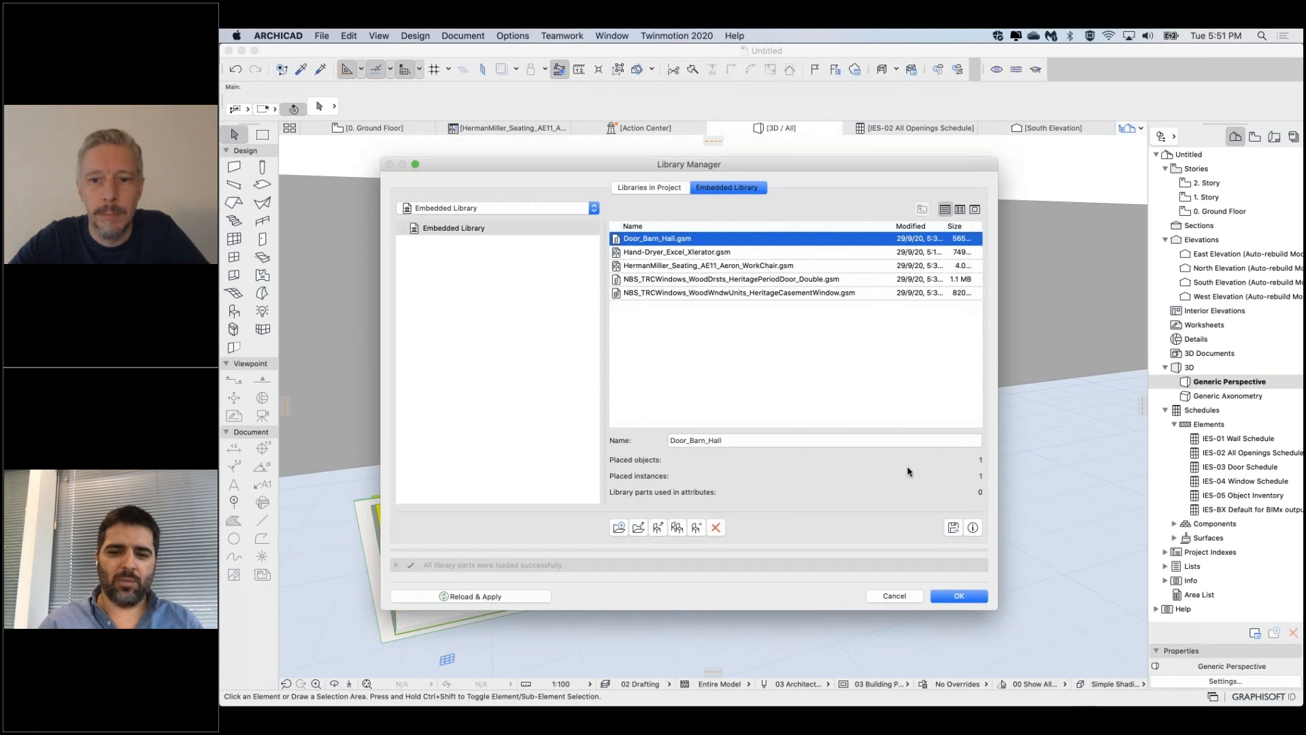
pyautogui.press('Down')
pyautogui.press('Down')
pyautogui.press('Down')
pyautogui.press('Down')
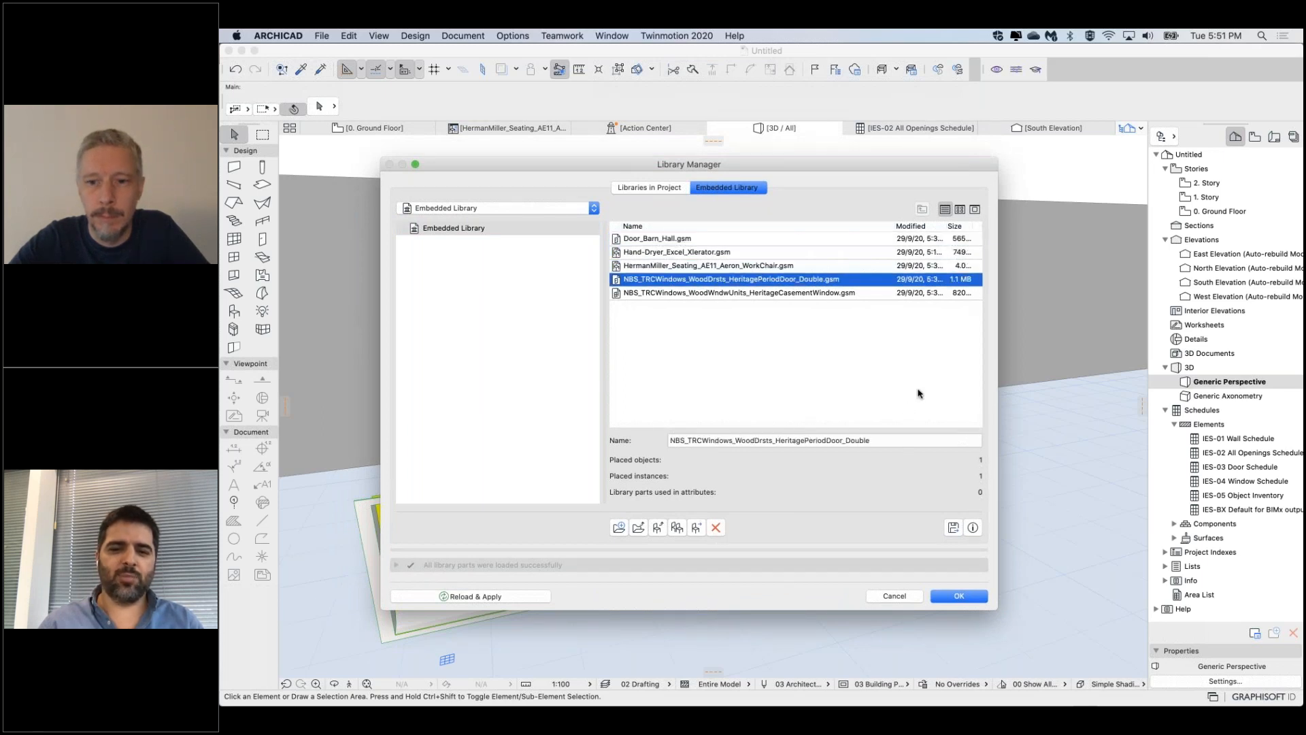
# Export all GSM parts of the Embedded Library to a new Desktop folder named "RFA Imported as GSM"
pyautogui.keyDown('shift'); pyautogui.click(711, 243); pyautogui.keyUp('shift')
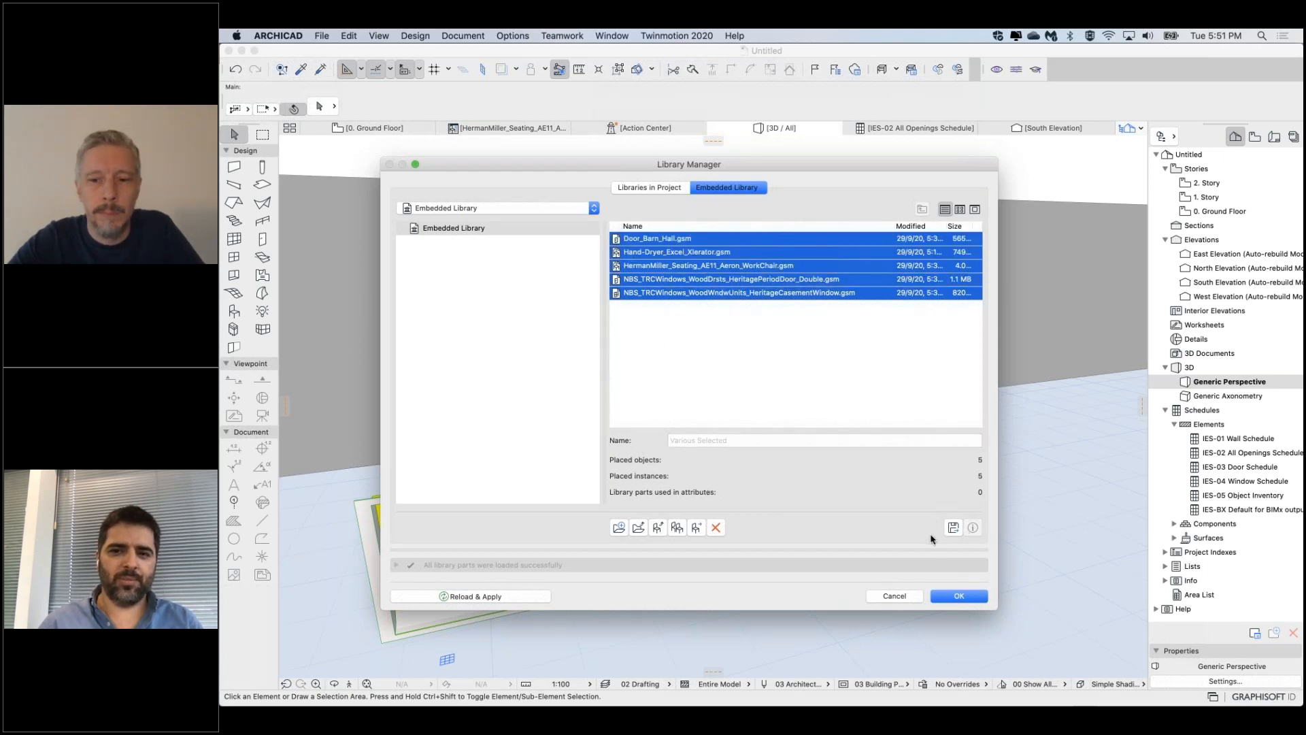
pyautogui.click(954, 529)
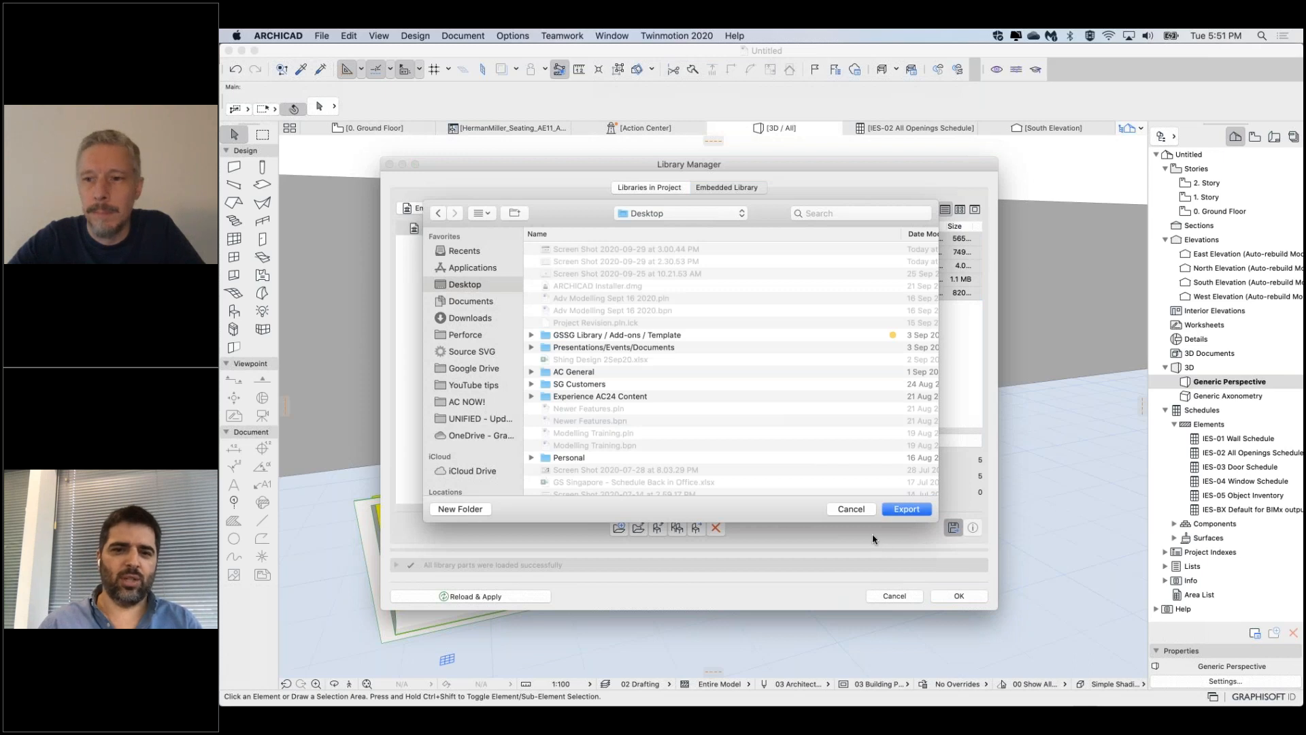
pyautogui.click(852, 512)
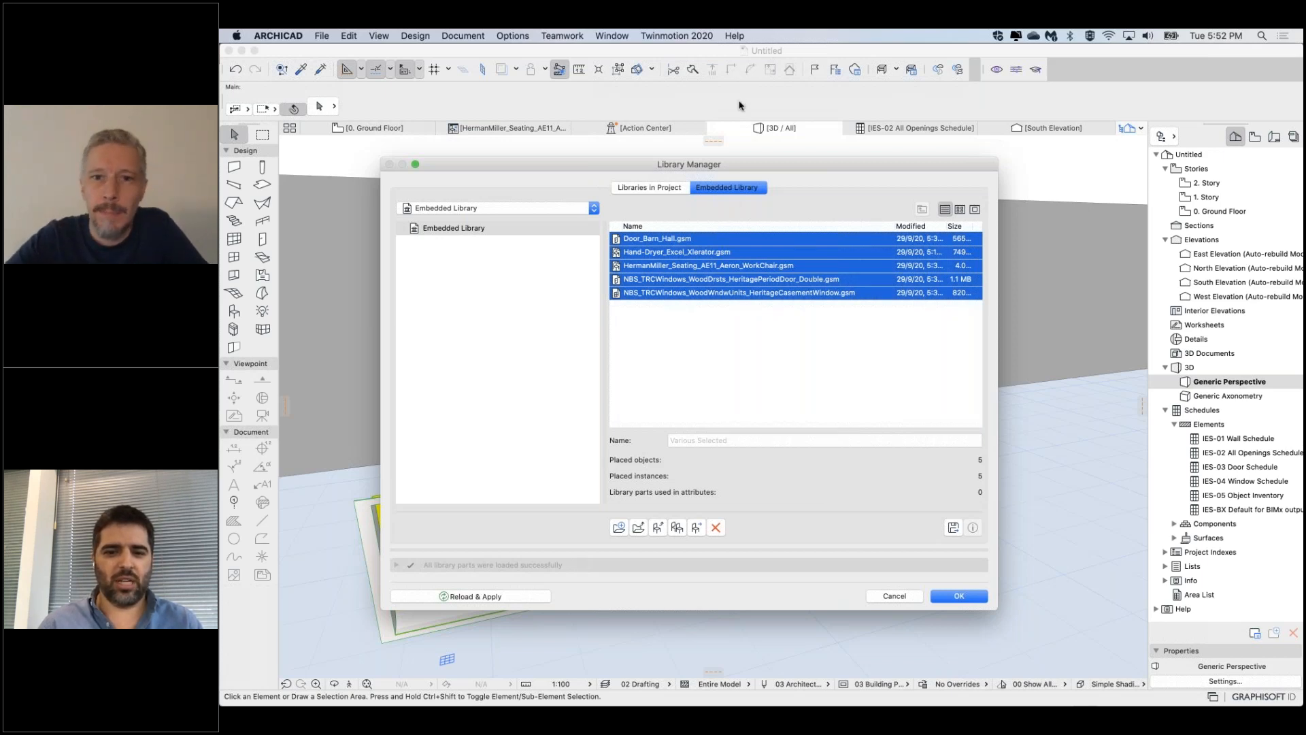
pyautogui.moveTo(789, 162); pyautogui.dragTo(820, 155)
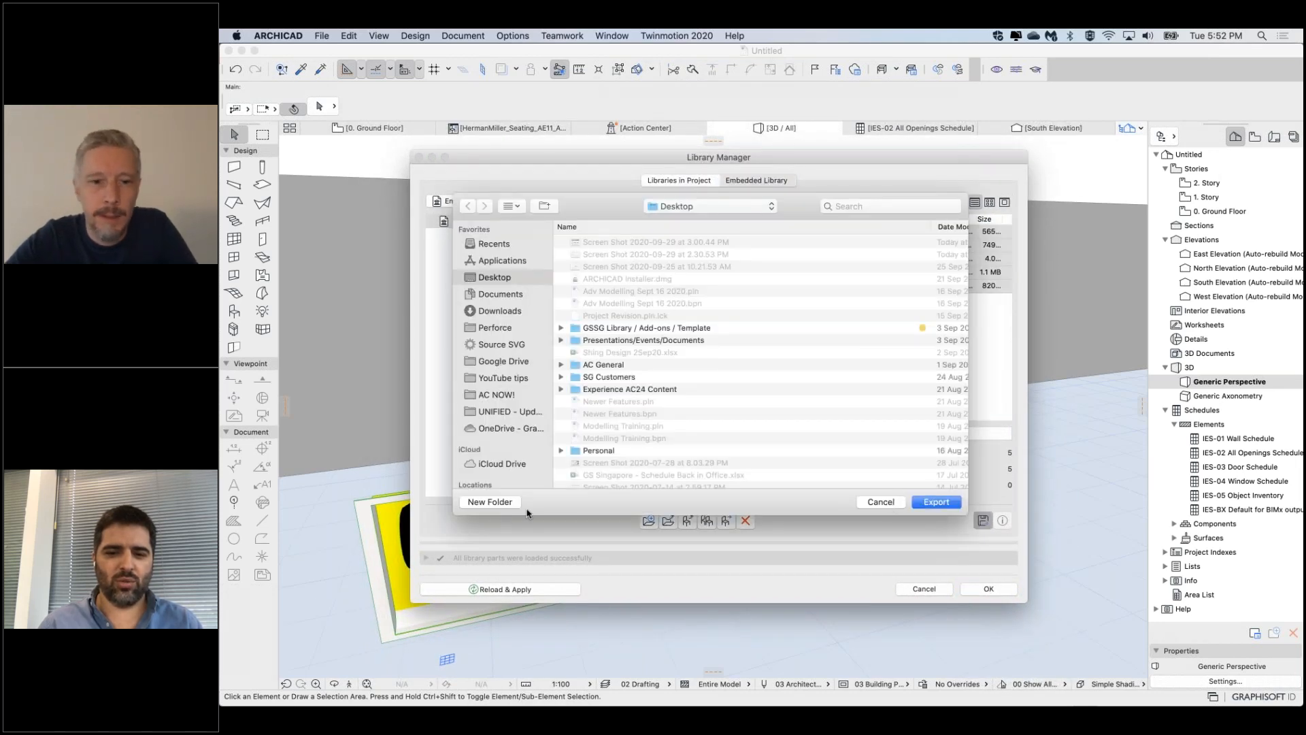
pyautogui.click(489, 502)
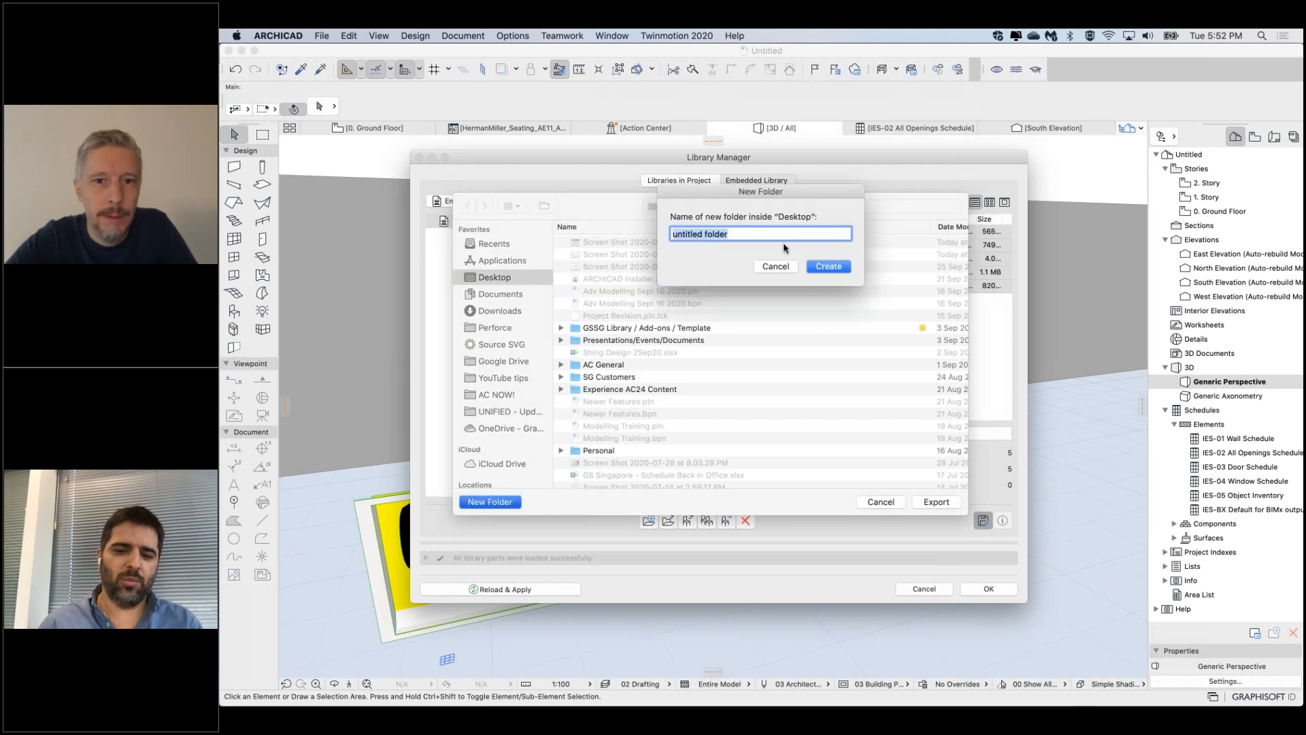
pyautogui.write('RFA Imported a')
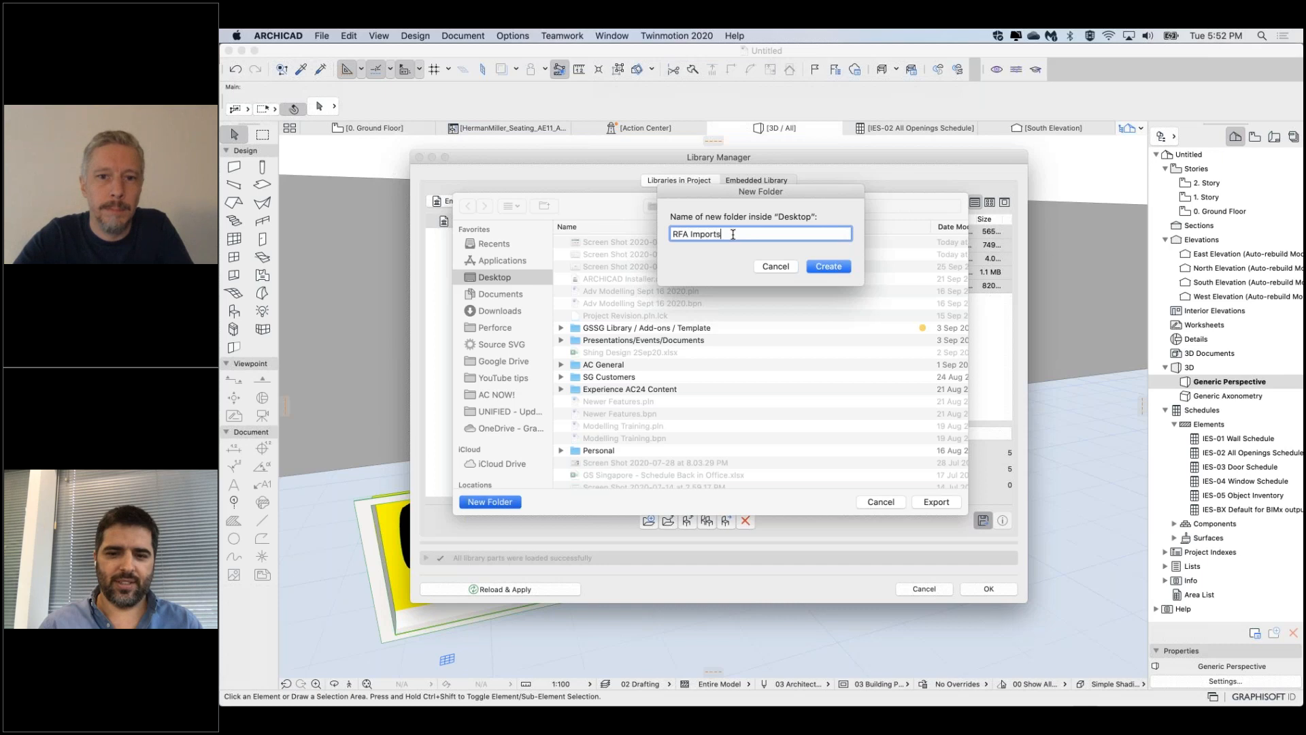
pyautogui.write('s G')
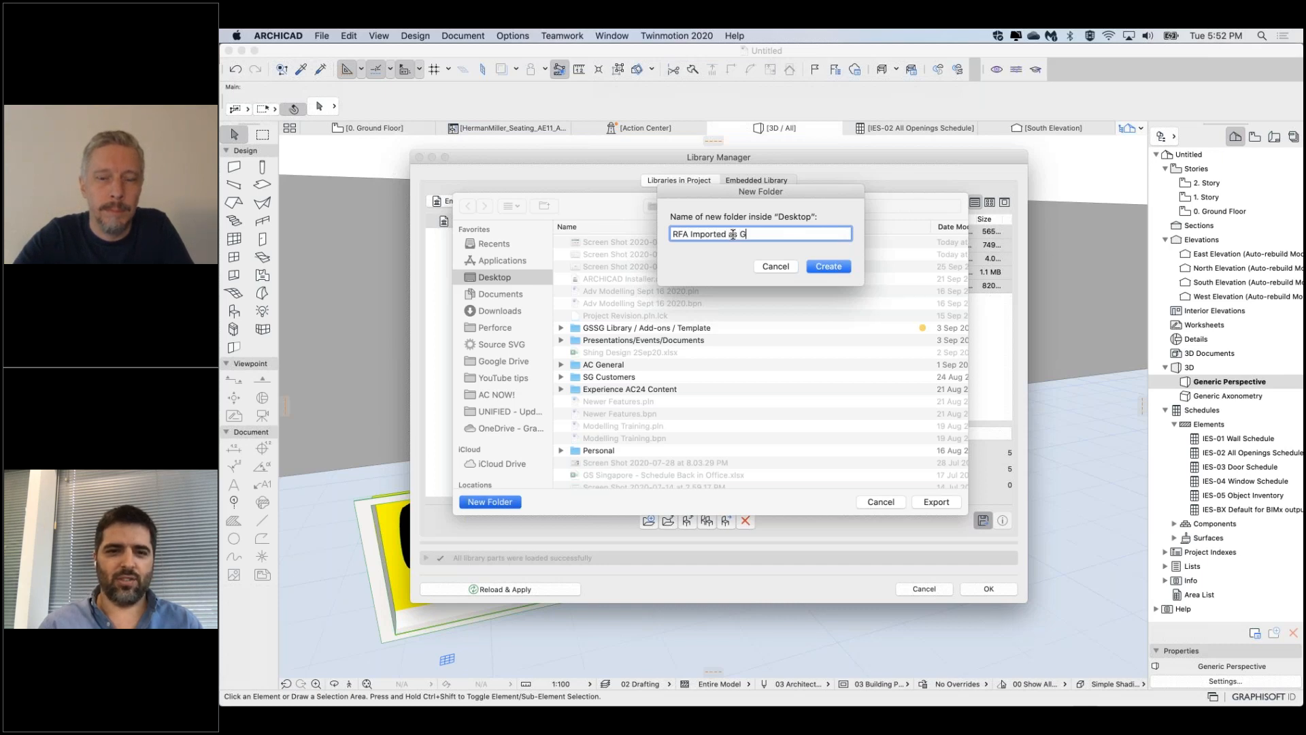
pyautogui.write('SM')
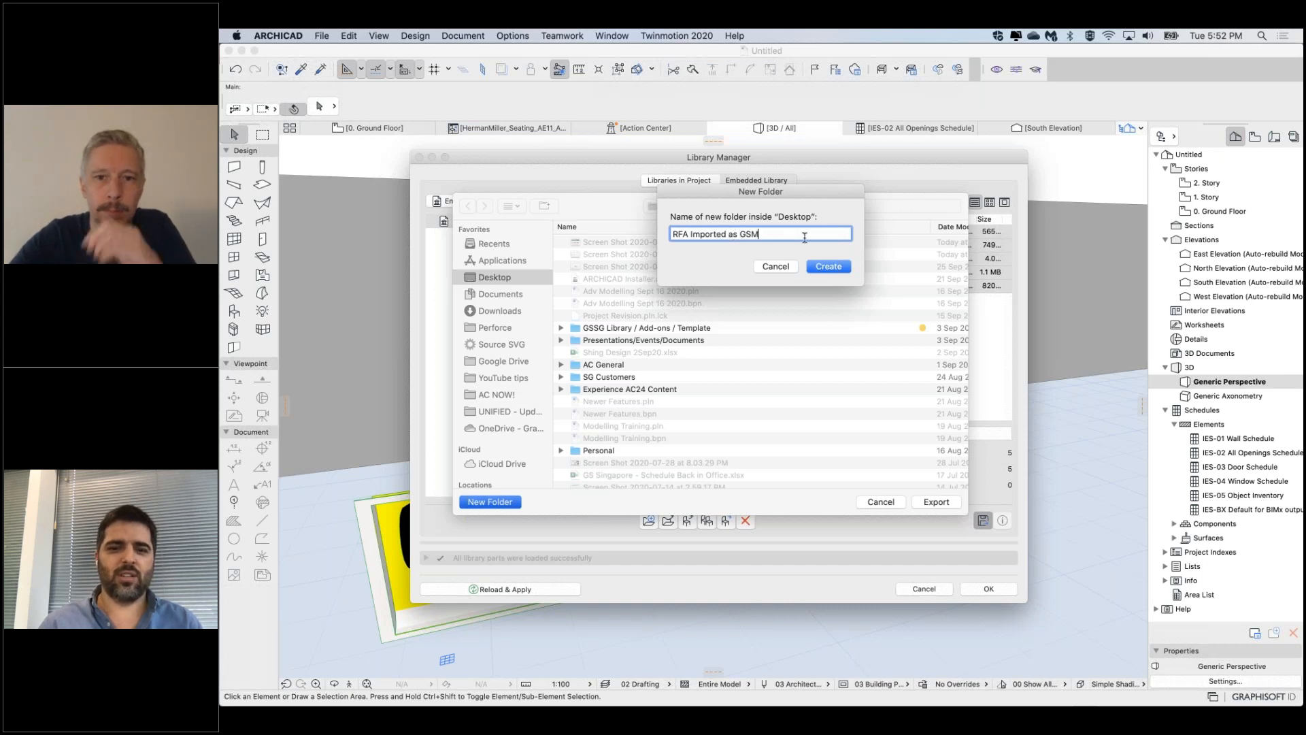
pyautogui.click(829, 266)
pyautogui.click(932, 502)
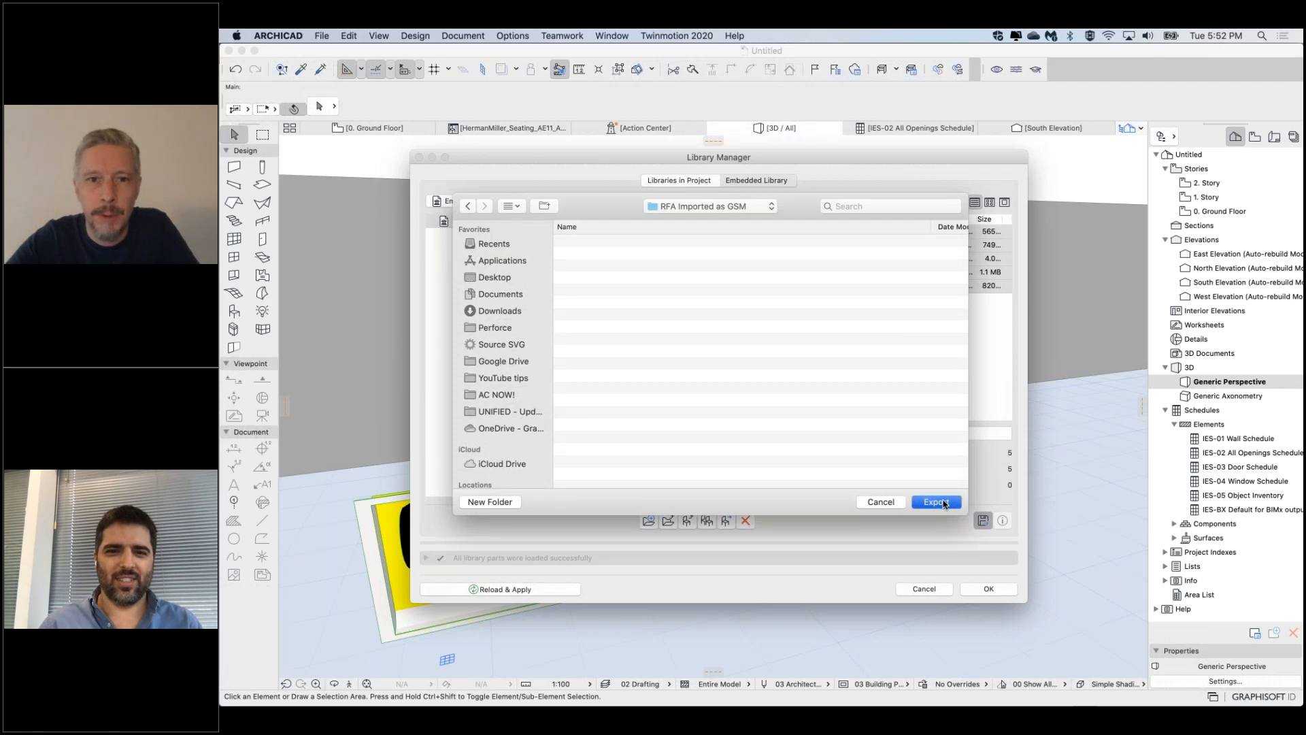
pyautogui.click(833, 340)
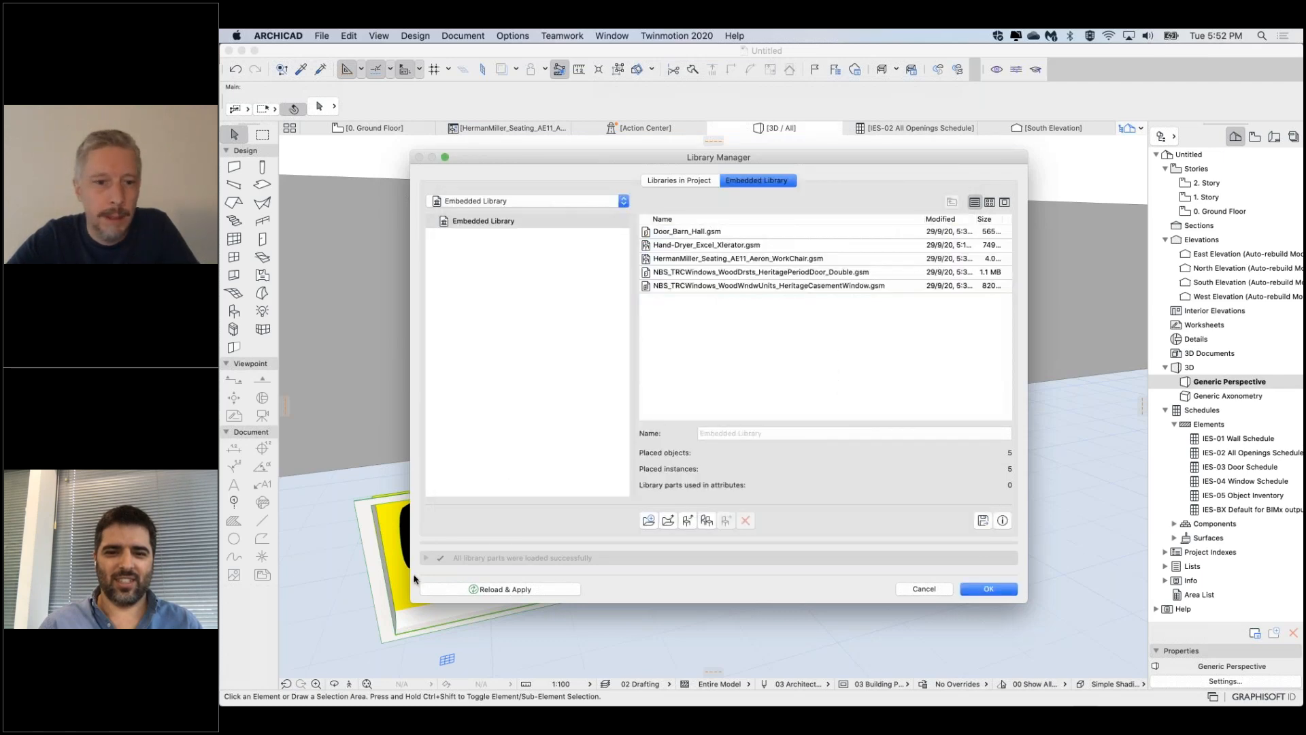
# Switch to Finder and look through the Downloads folder for the exported parts
pyautogui.press('super+Tab')
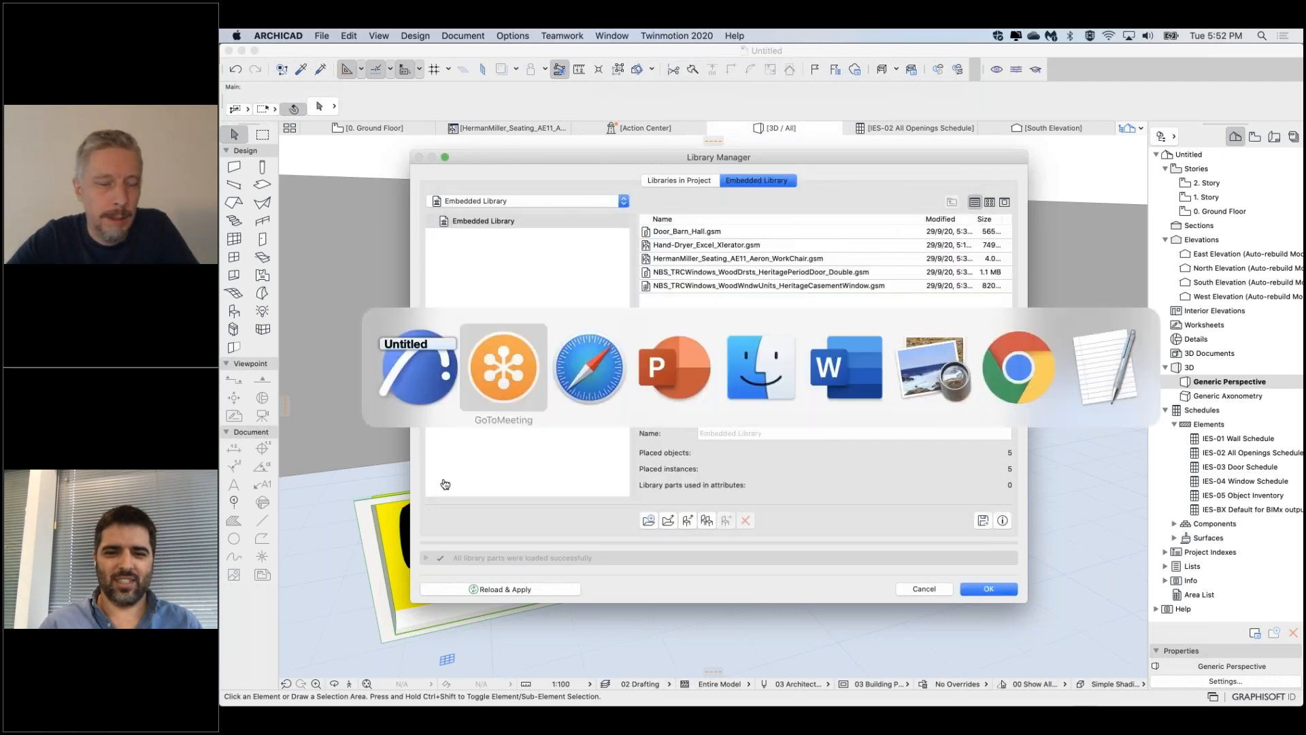
pyautogui.click(759, 365)
pyautogui.scroll(5, 420, 508)
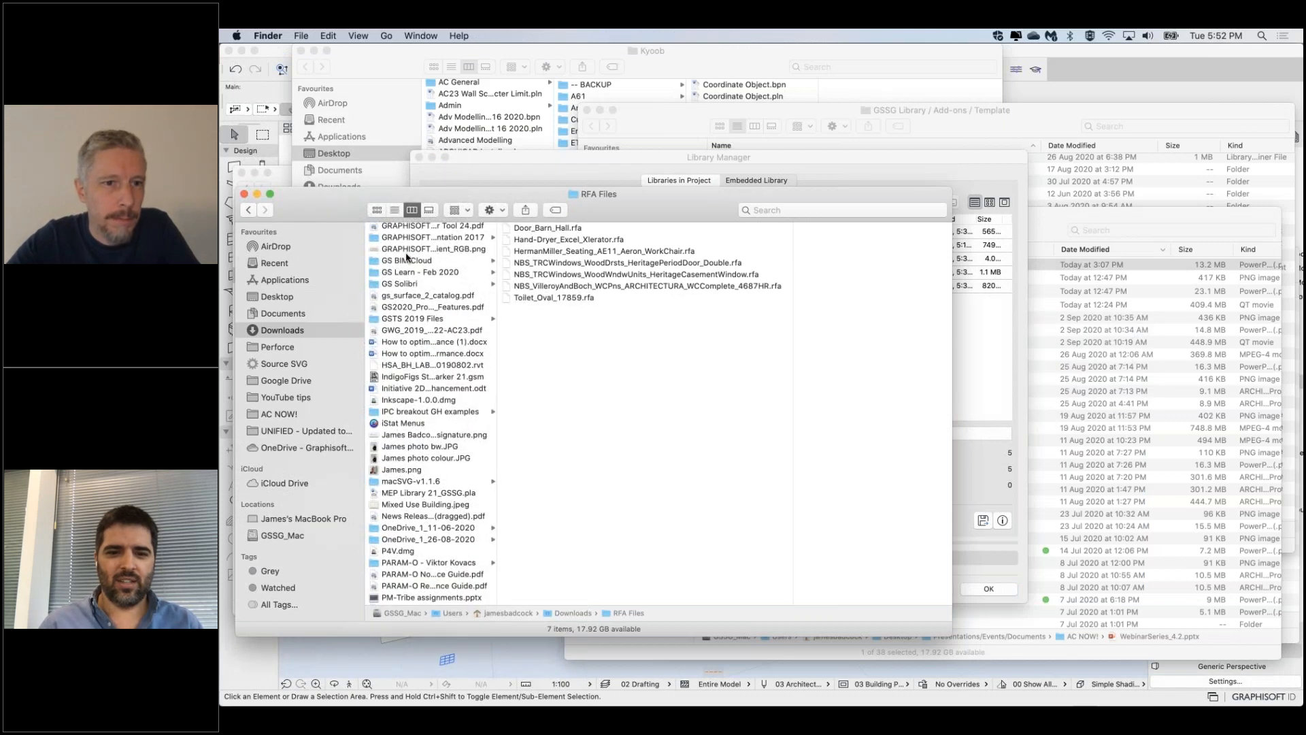
pyautogui.click(283, 314)
pyautogui.click(282, 330)
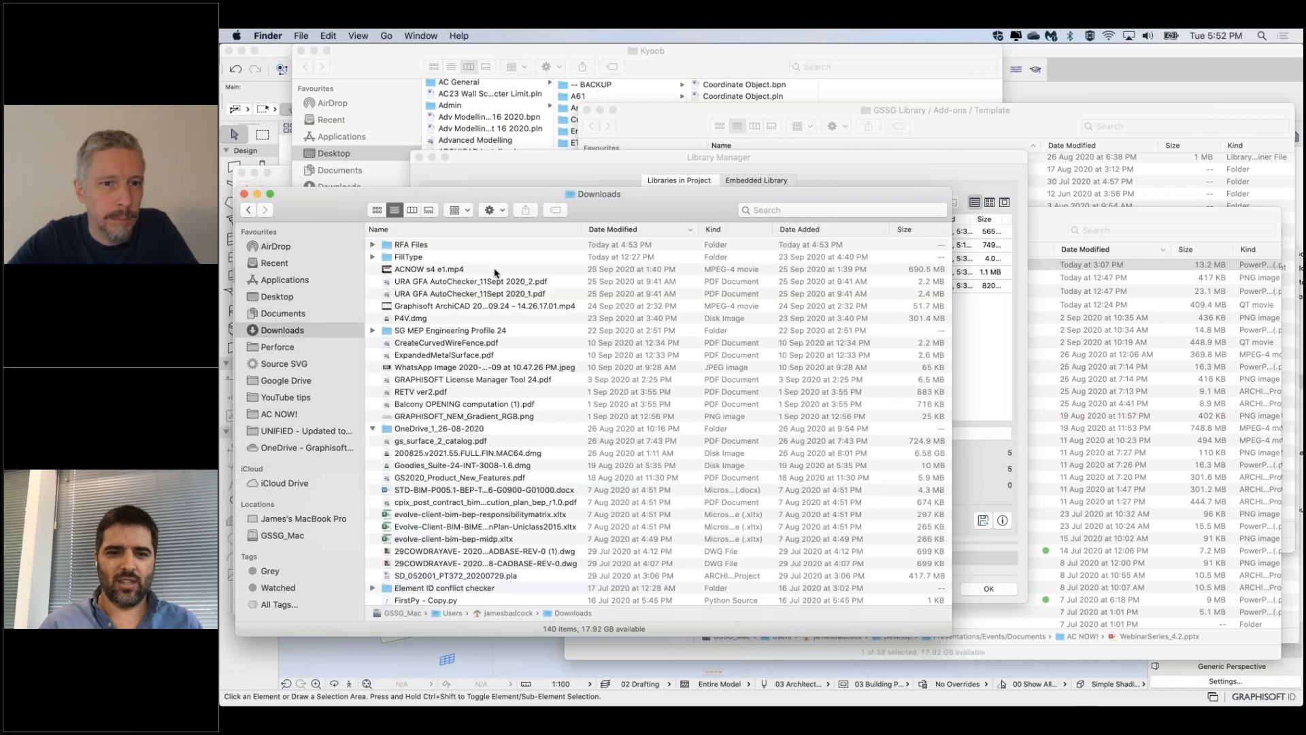
pyautogui.scroll(2, 402, 261)
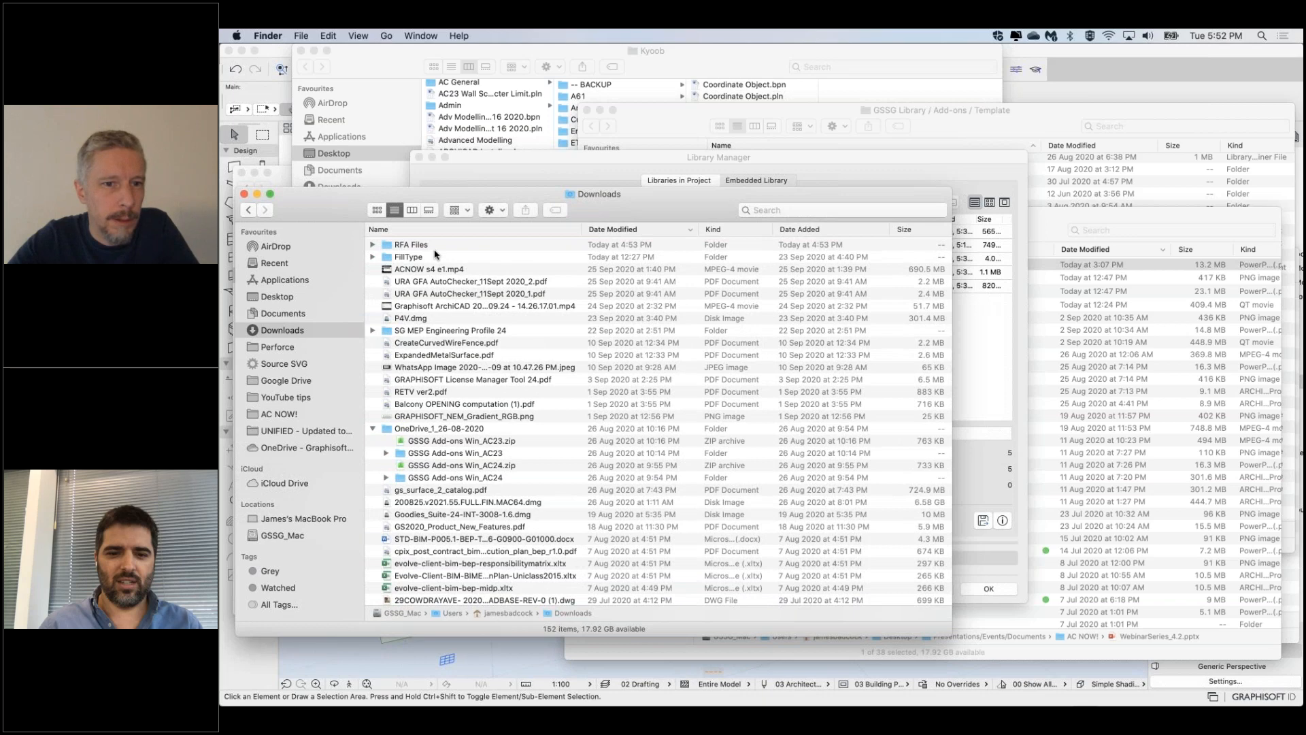
pyautogui.scroll(1, 429, 334)
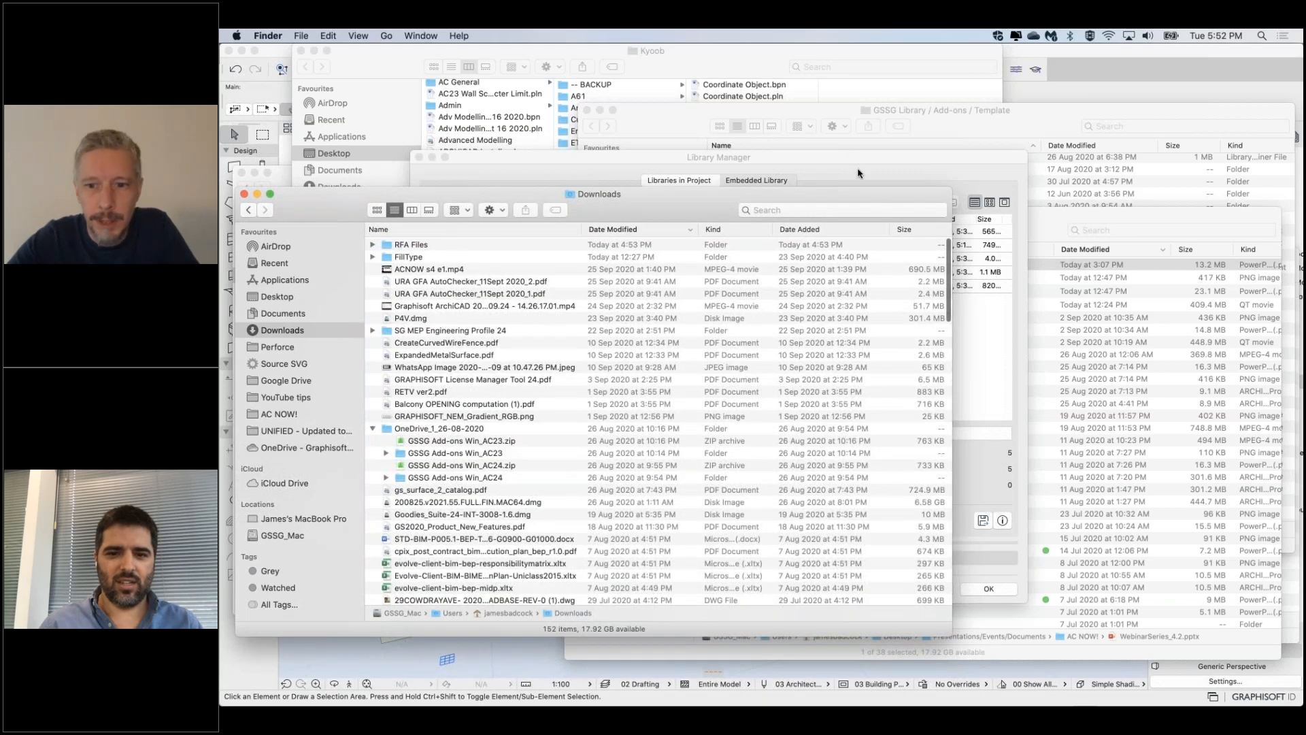
# Return to ARCHICAD, check the files in the Desktop's RFA Imported as GSM folder, and close the export dialog without exporting again
pyautogui.click(756, 181)
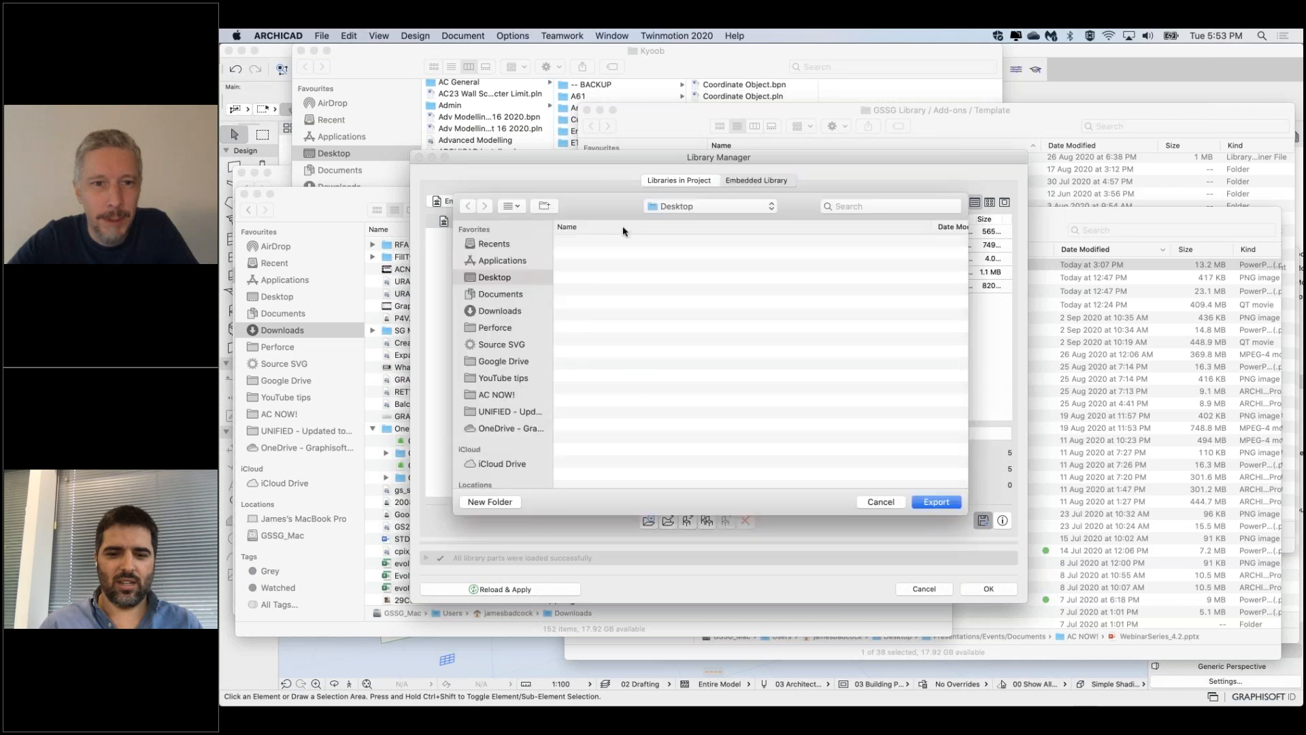
pyautogui.click(614, 244)
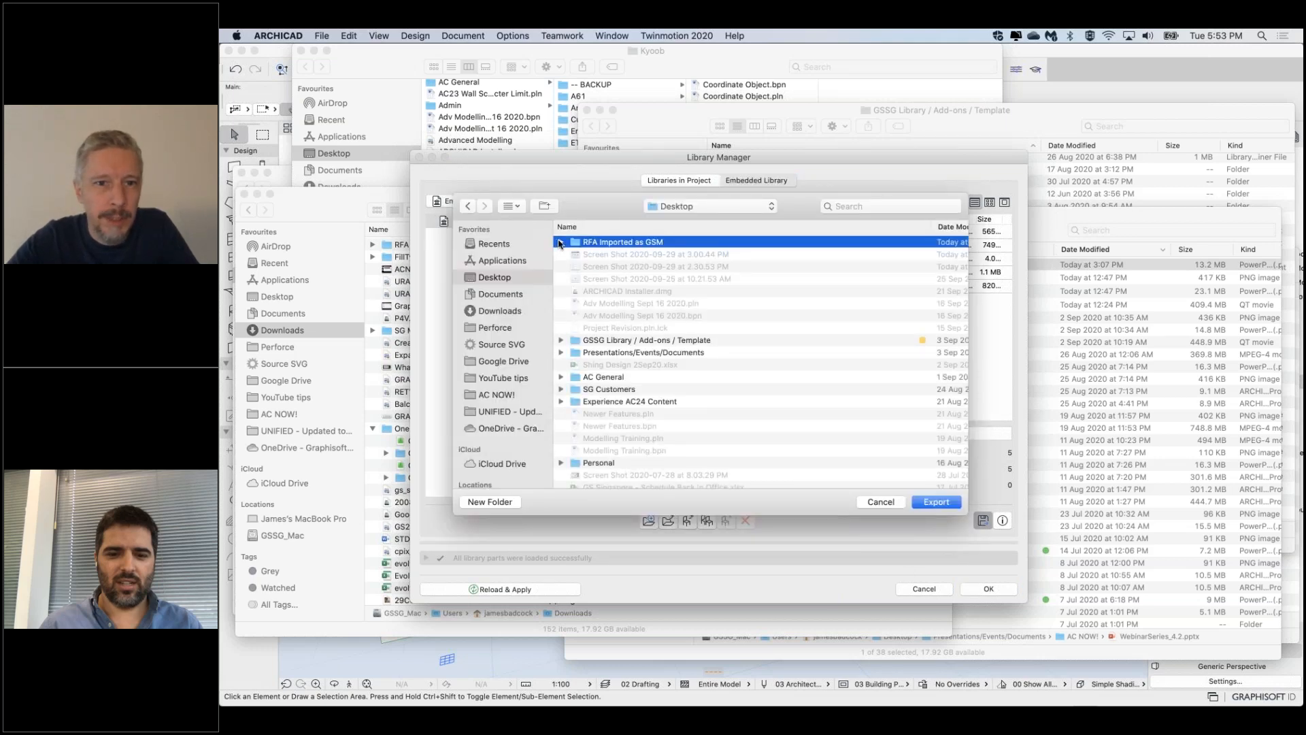
pyautogui.click(561, 242)
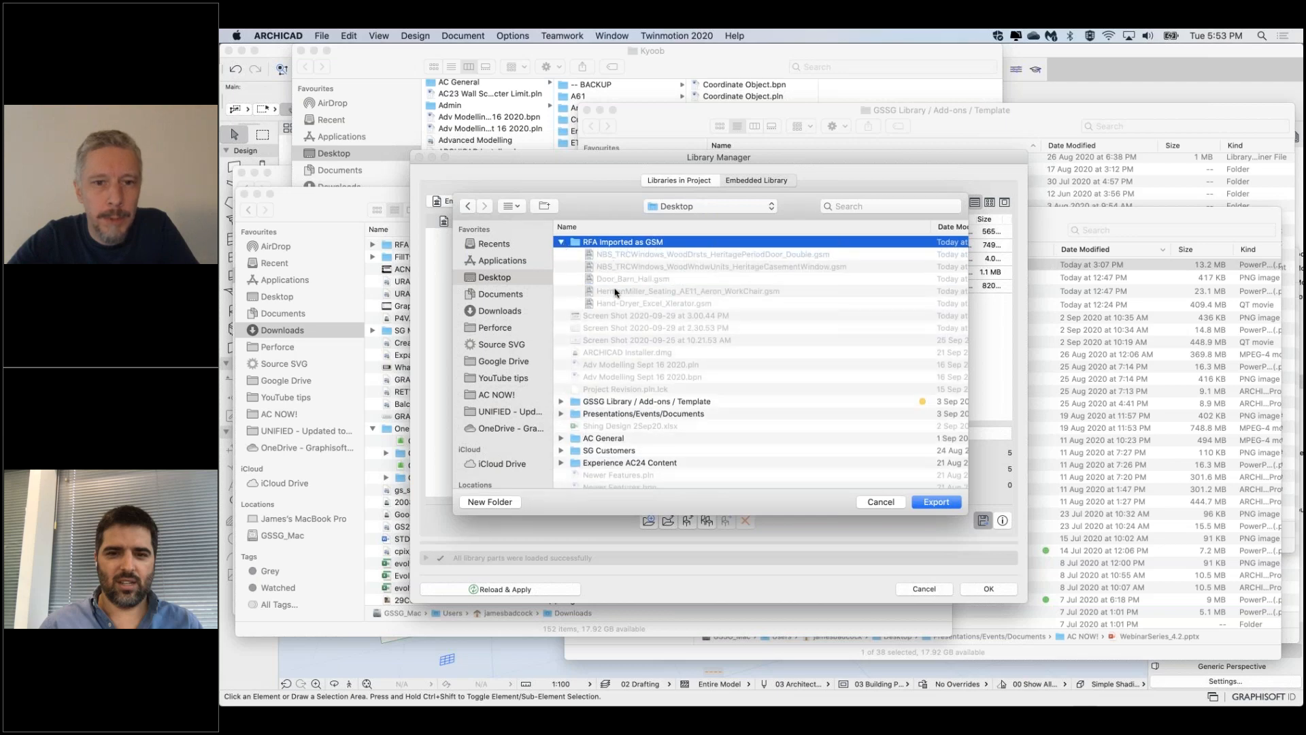
pyautogui.moveTo(629, 205); pyautogui.dragTo(673, 318)
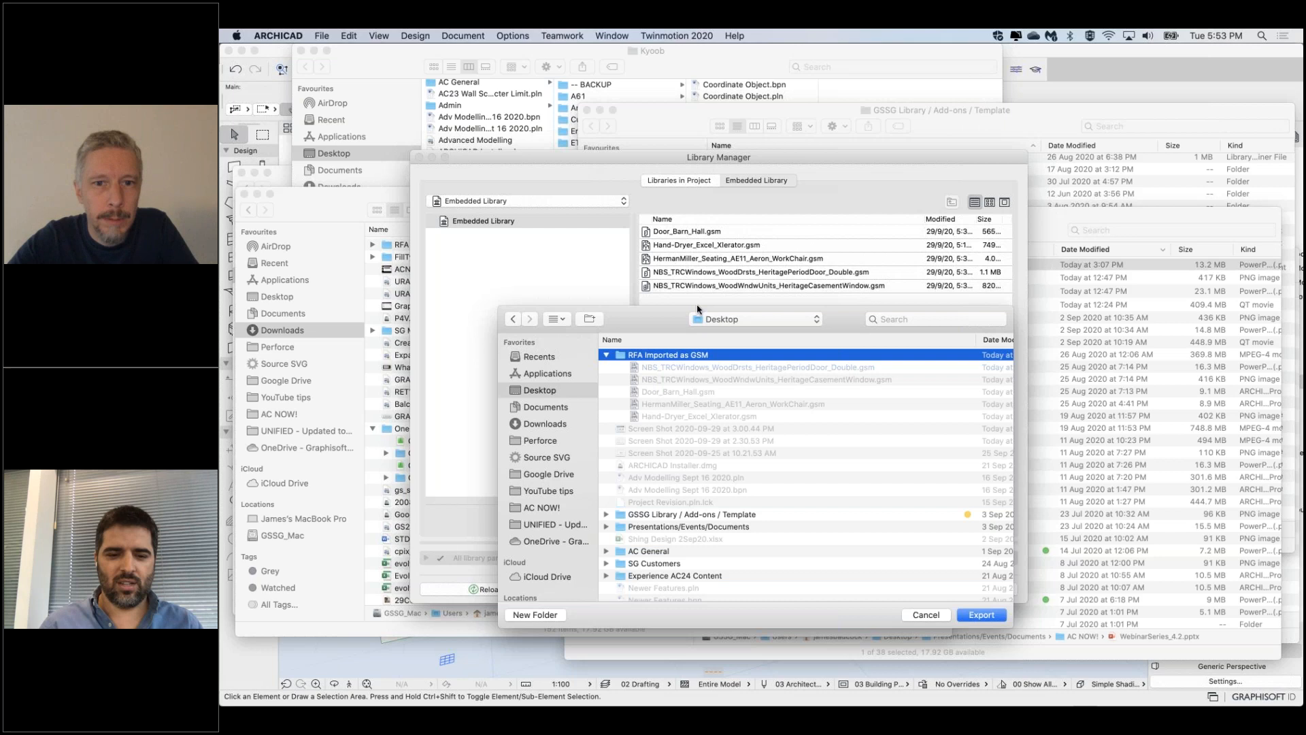
pyautogui.click(926, 615)
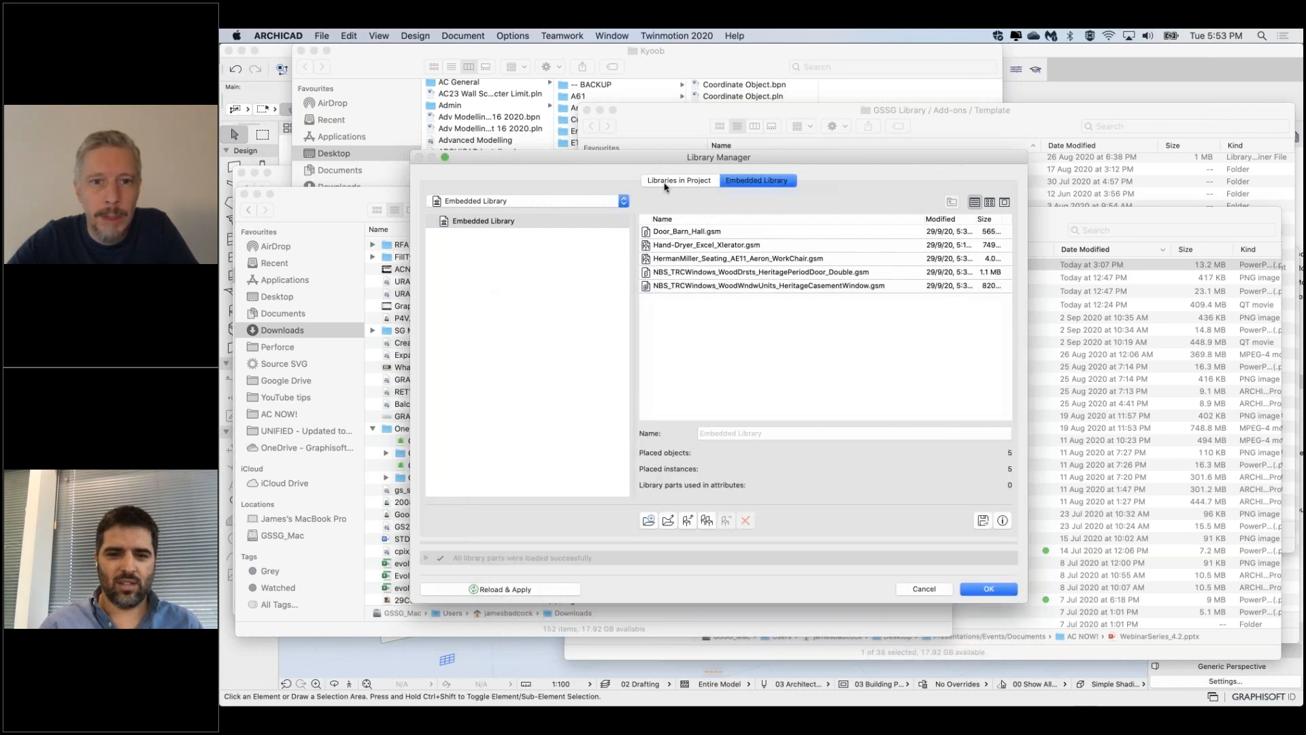
# Add the RFA Imported as GSM folder from the Desktop to the project's libraries
pyautogui.click(664, 182)
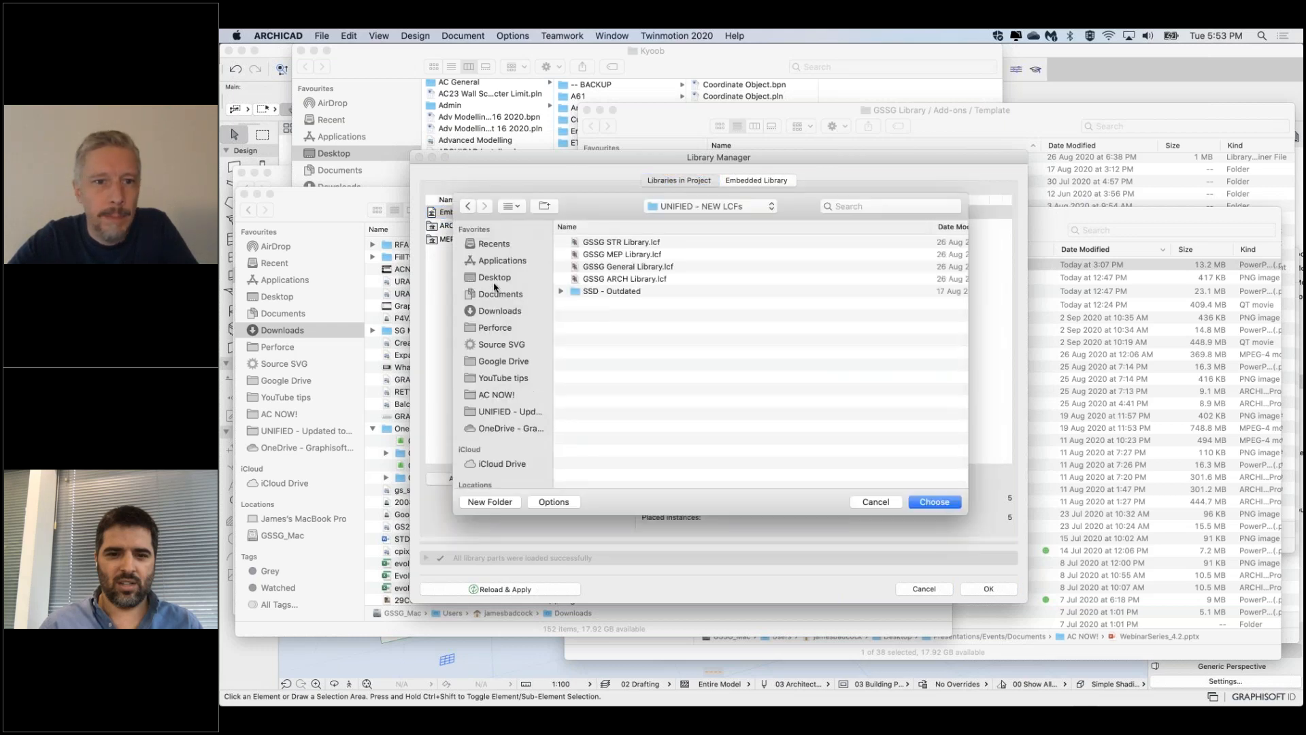
pyautogui.click(495, 279)
pyautogui.click(621, 242)
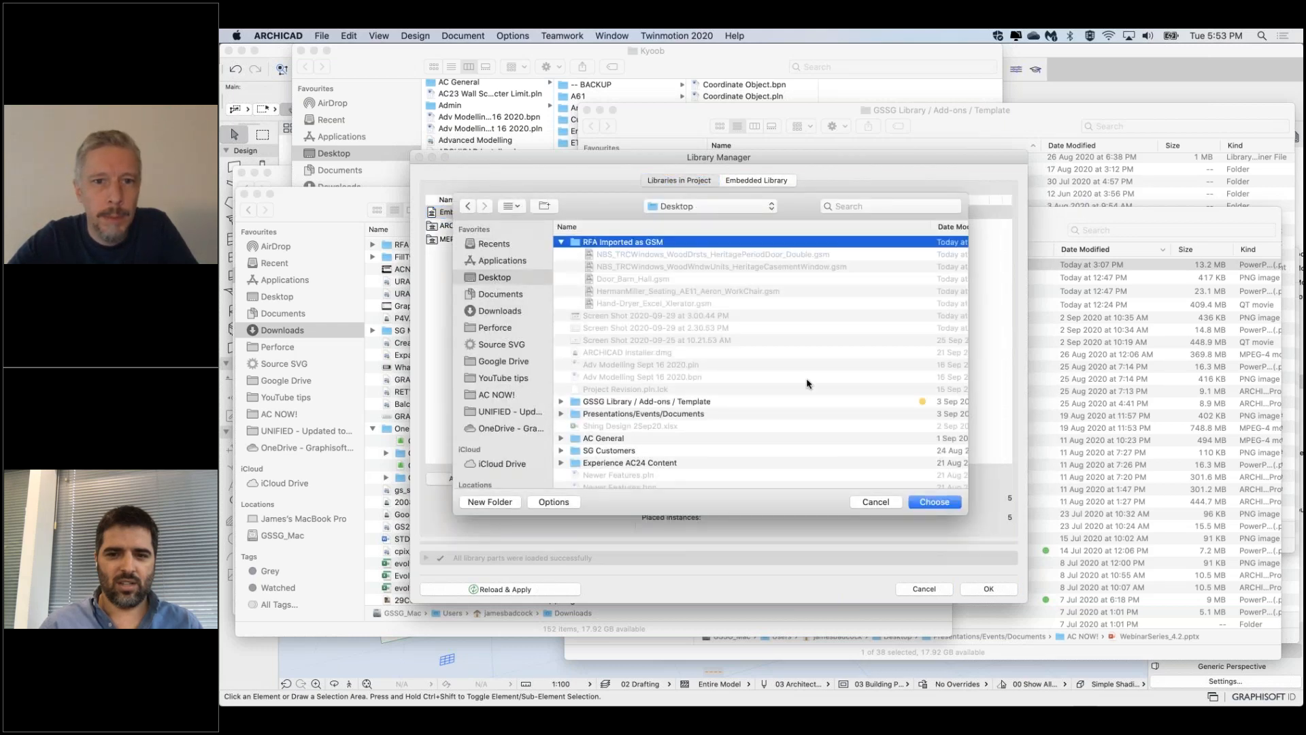
pyautogui.click(935, 503)
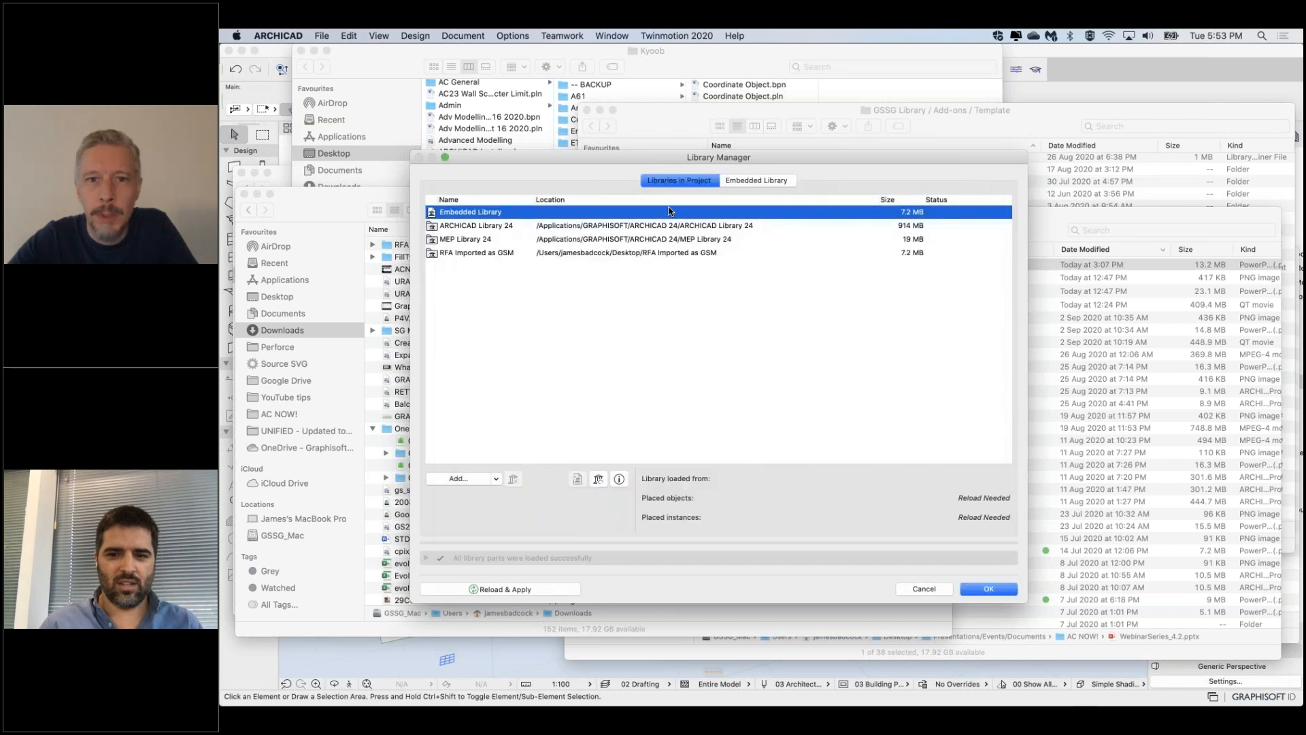
# Delete all the GSM parts from the Embedded Library
pyautogui.click(767, 183)
pyautogui.moveTo(731, 327); pyautogui.dragTo(690, 227)
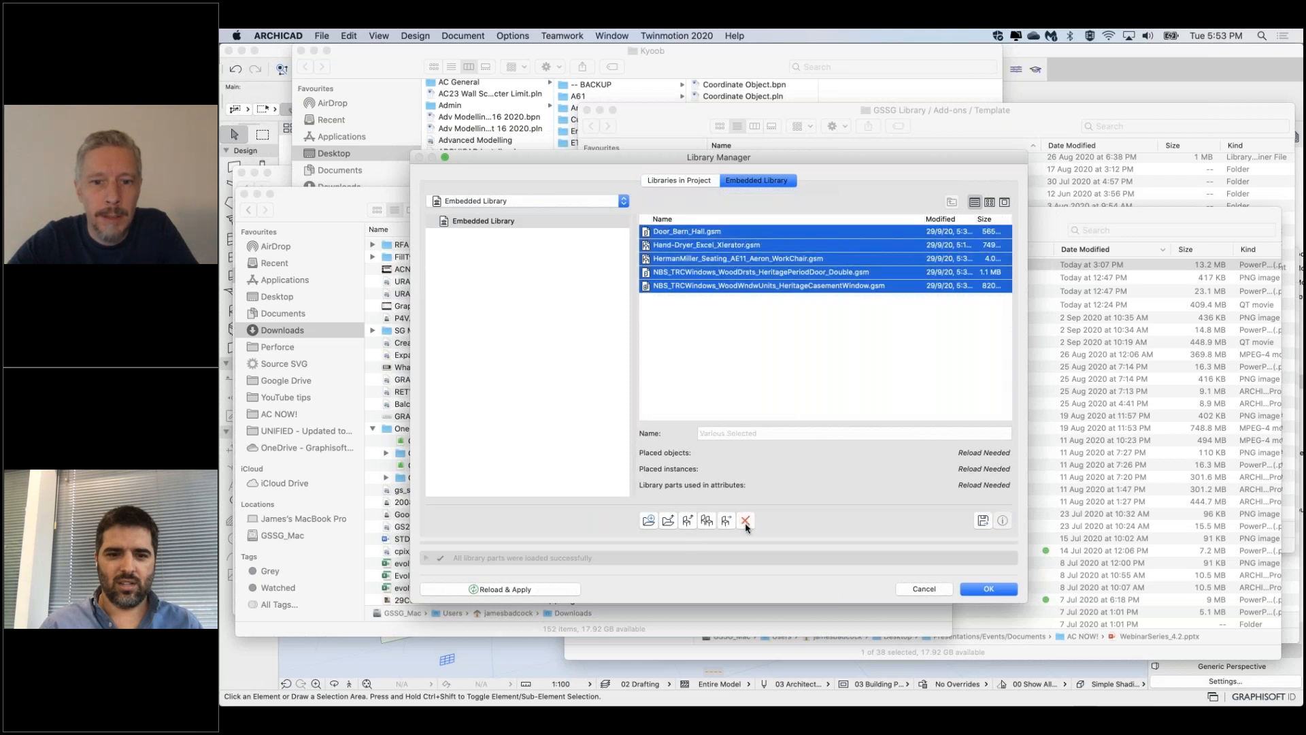
pyautogui.click(746, 522)
pyautogui.click(752, 411)
# Reload and apply the project libraries, check the RFA Imported as GSM library's details, and accept the Library Manager changes
pyautogui.click(684, 181)
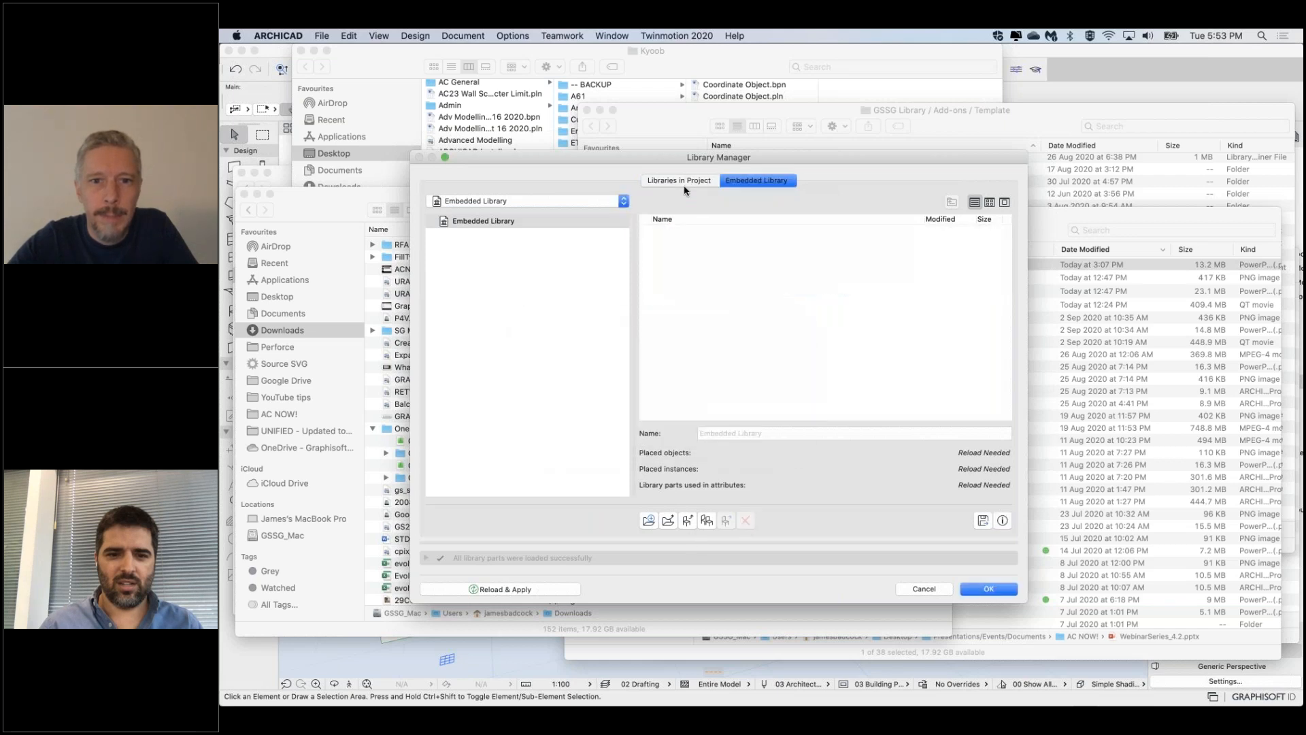
pyautogui.click(496, 591)
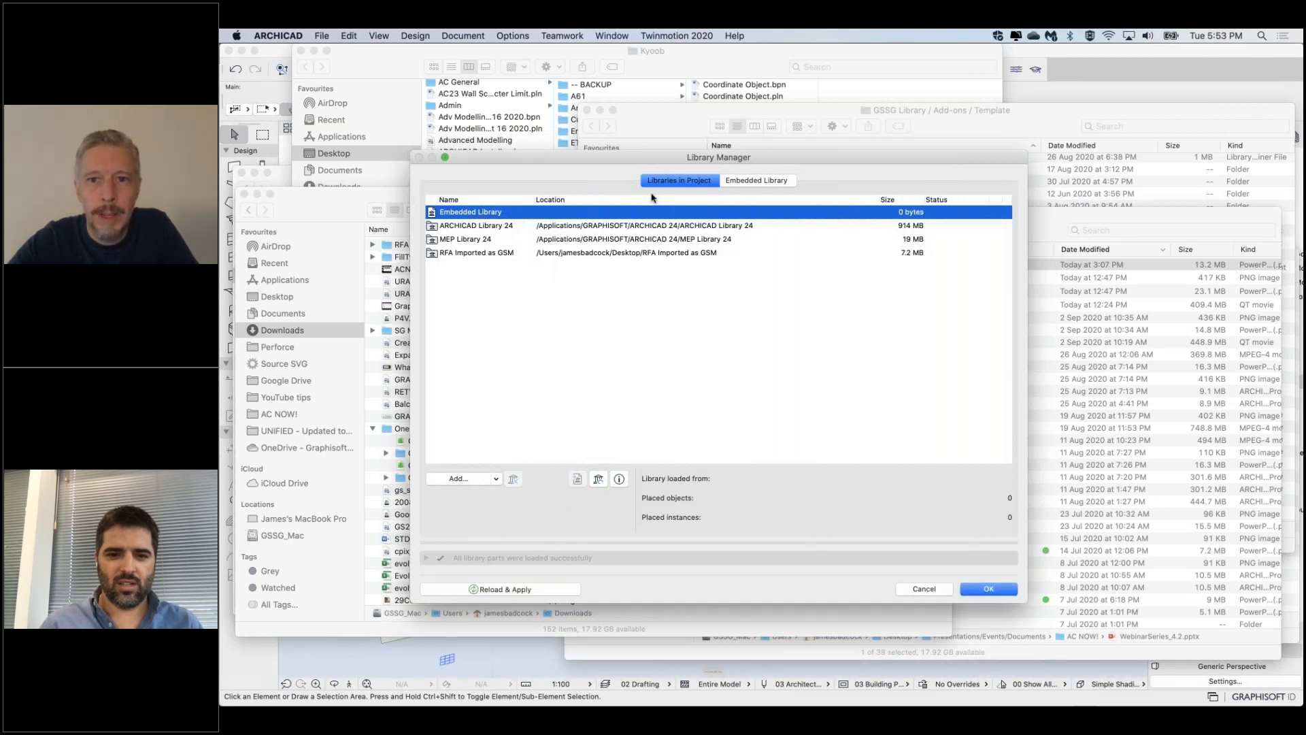
pyautogui.click(481, 256)
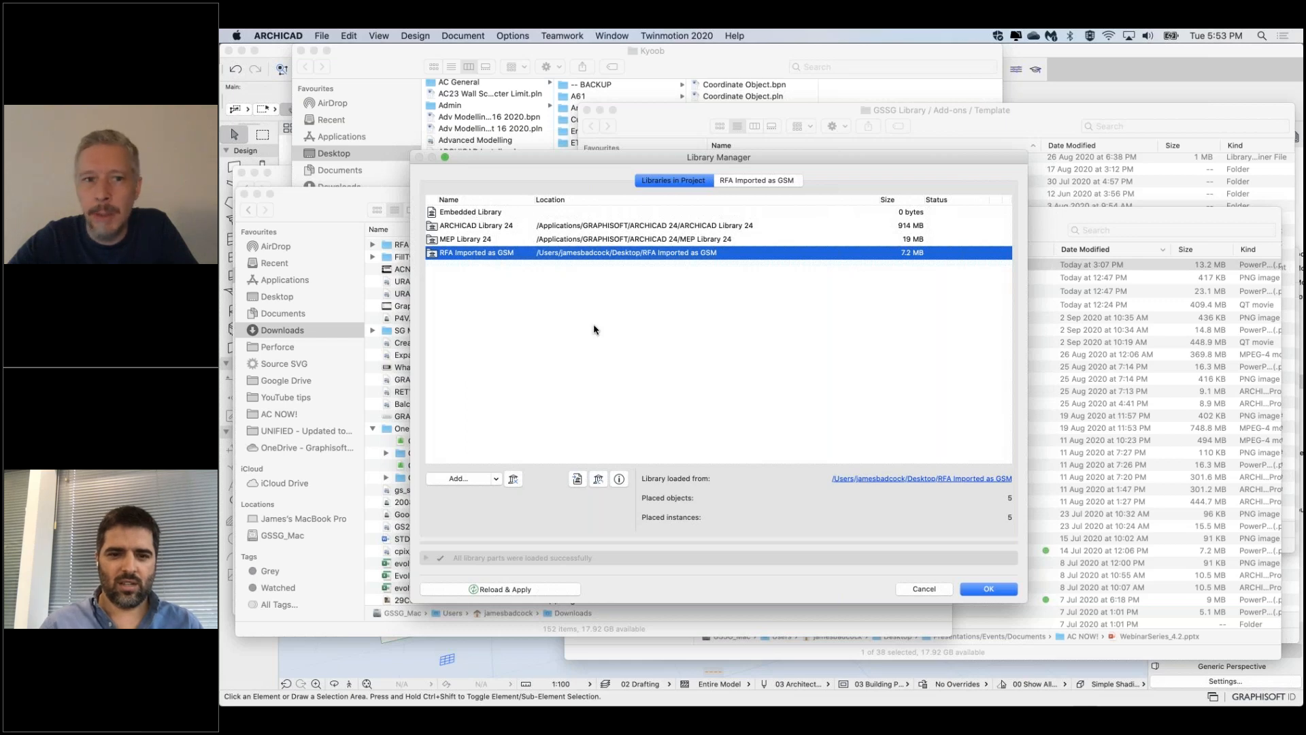
pyautogui.click(990, 589)
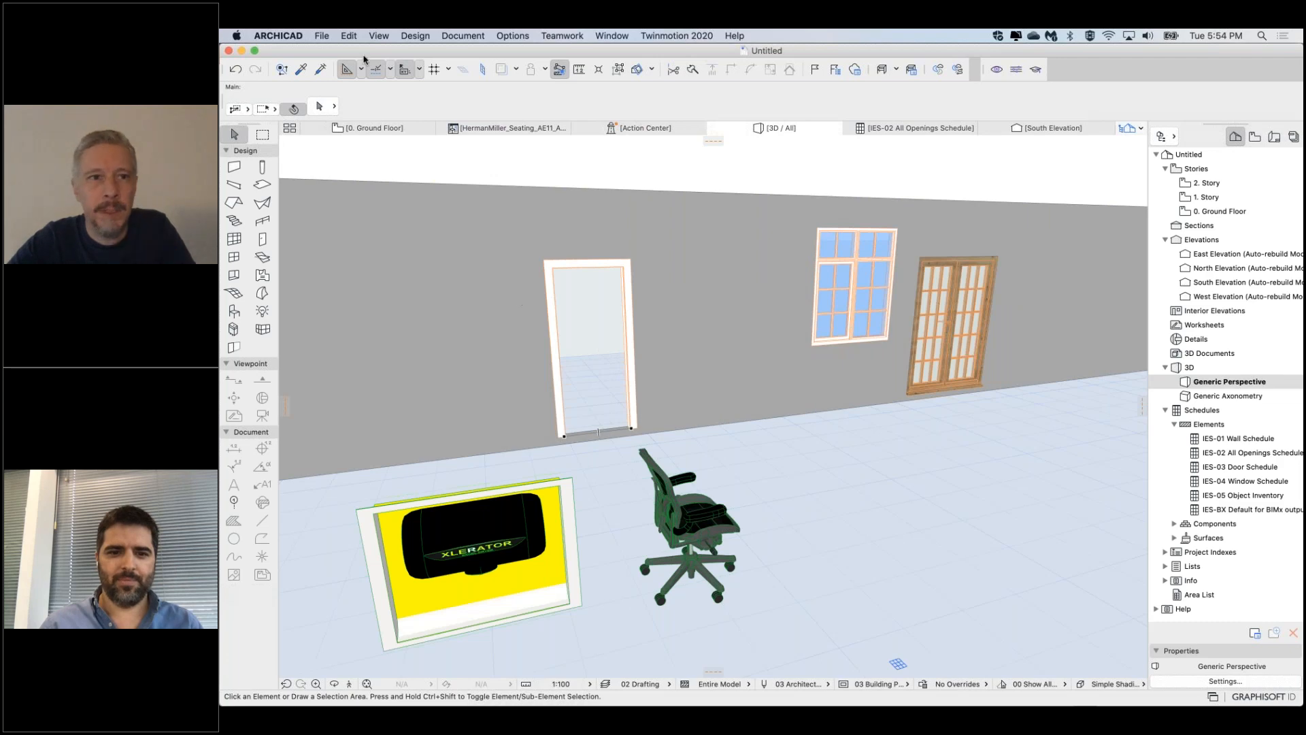
# Switch to Finder and open the RFA Imported as GSM folder on the Desktop
pyautogui.press('super+Tab')
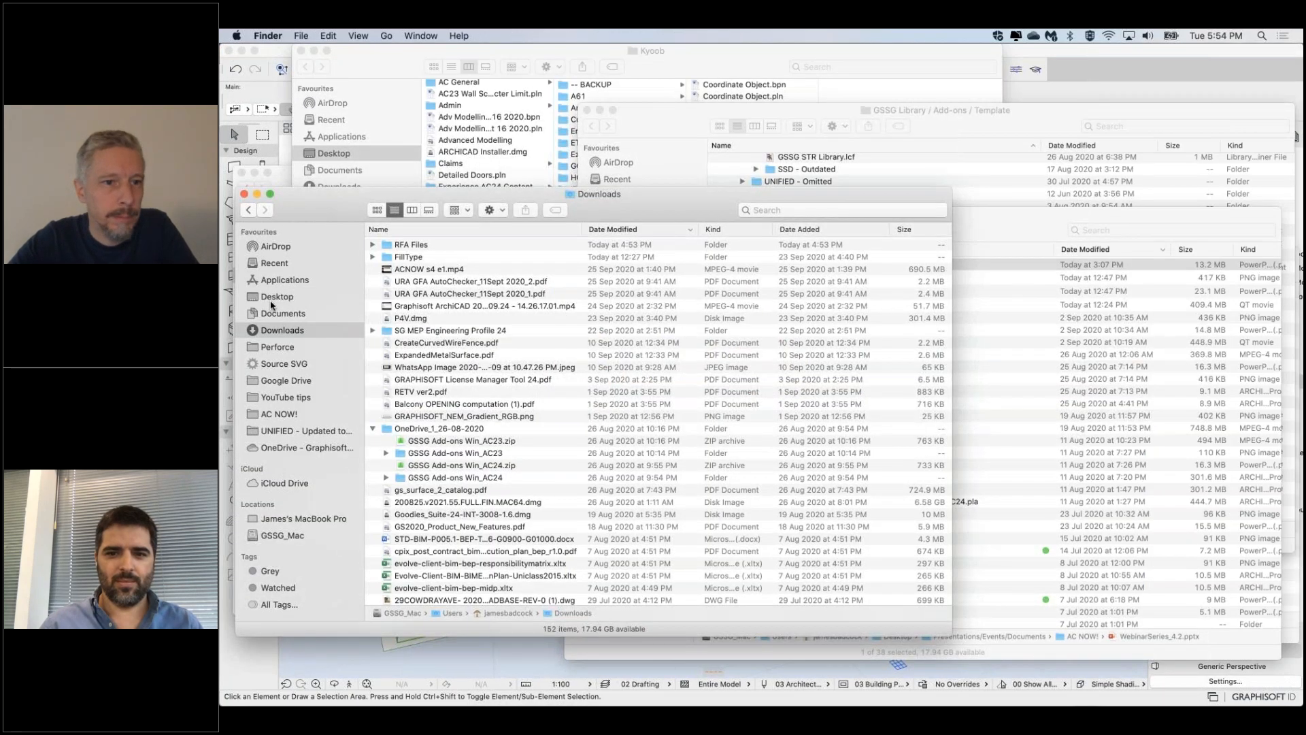
pyautogui.click(272, 299)
pyautogui.doubleClick(415, 246)
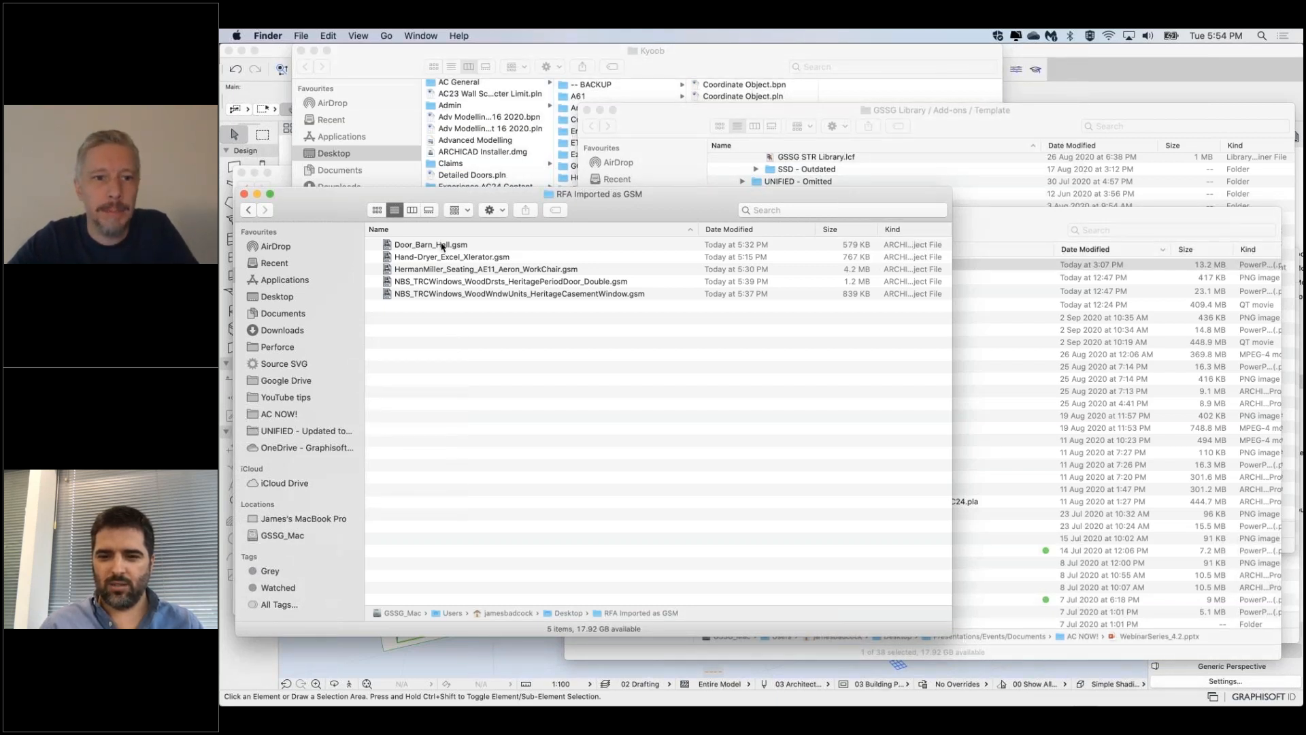
# Rename the heritage casement window file to NBS_HeritageCasementWindow.gsm
pyautogui.click(458, 296)
pyautogui.click(458, 296)
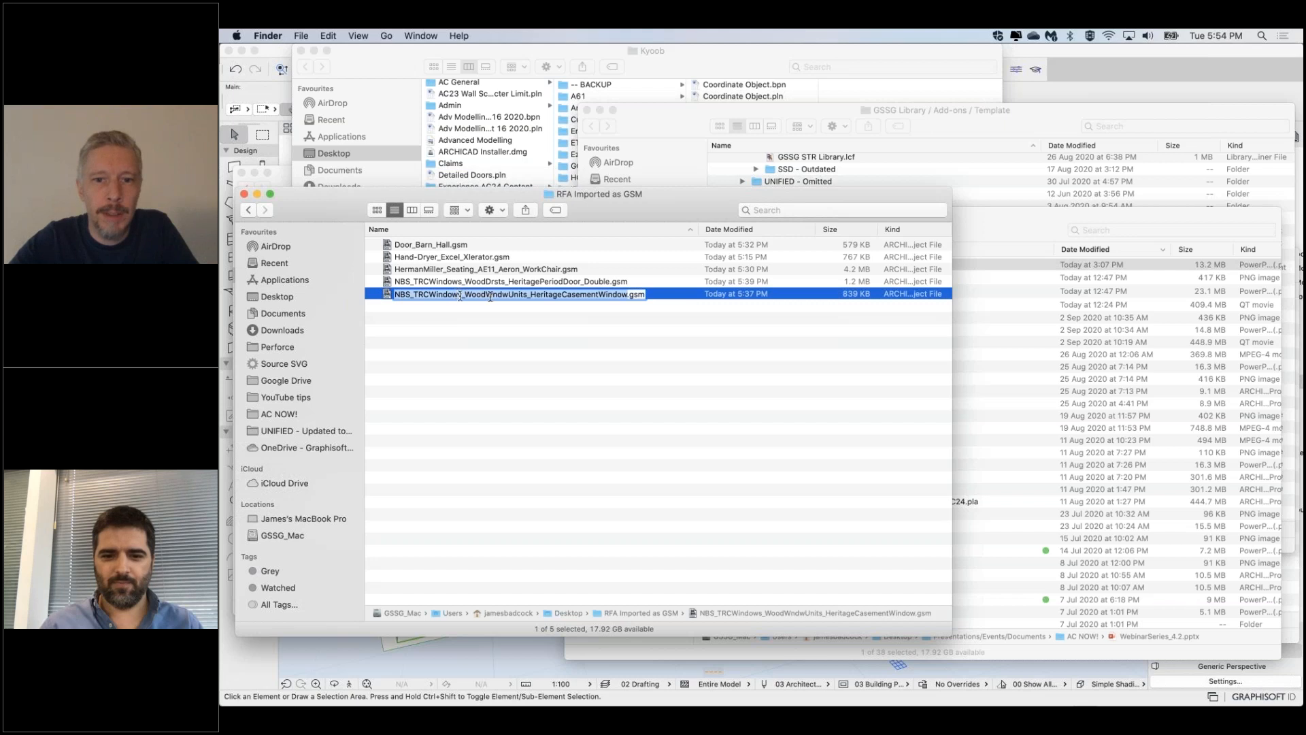
pyautogui.click(496, 296)
pyautogui.moveTo(528, 296); pyautogui.dragTo(414, 296)
pyautogui.press('BackSpace')
pyautogui.press('BackSpace')
pyautogui.press('Return')
# Rename the heritage double door file to NBS_HeritagePeriodDoor_Double.gsm, and switch back to ARCHICAD
pyautogui.click(508, 294)
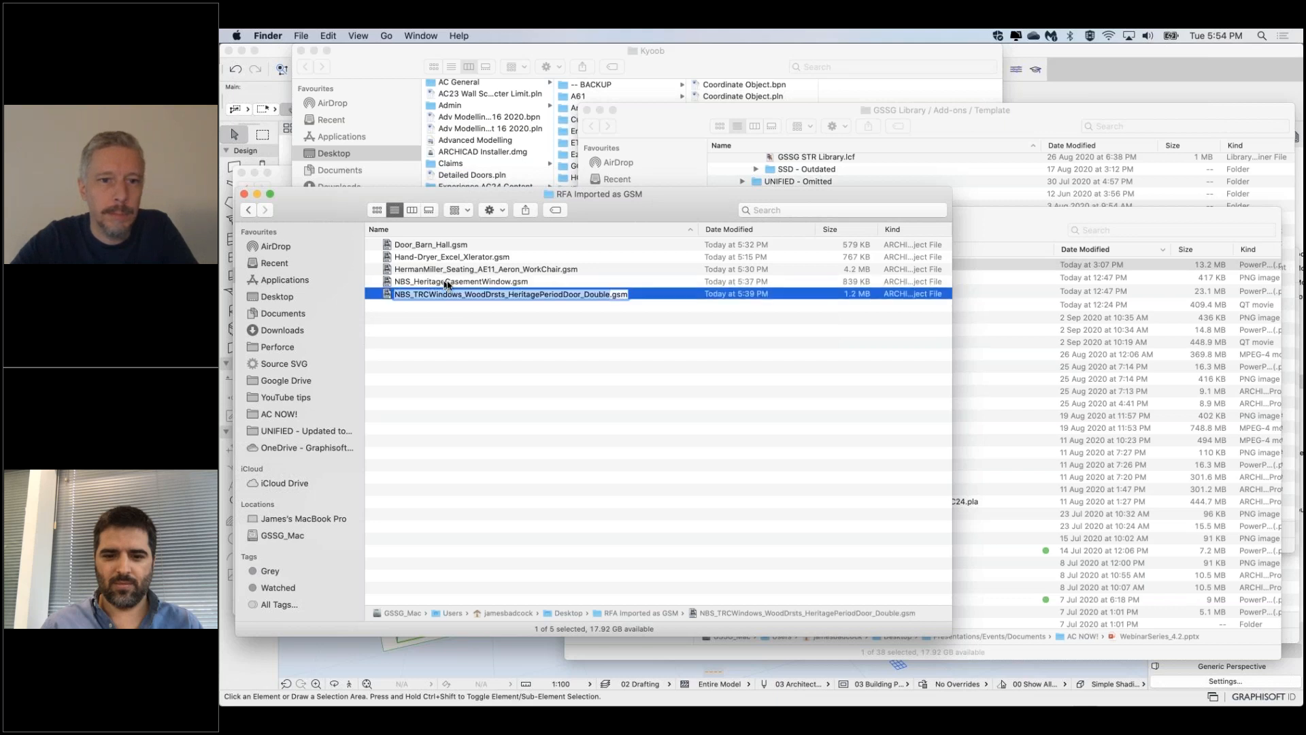
pyautogui.press('Return')
pyautogui.moveTo(508, 294); pyautogui.dragTo(415, 297)
pyautogui.press('BackSpace')
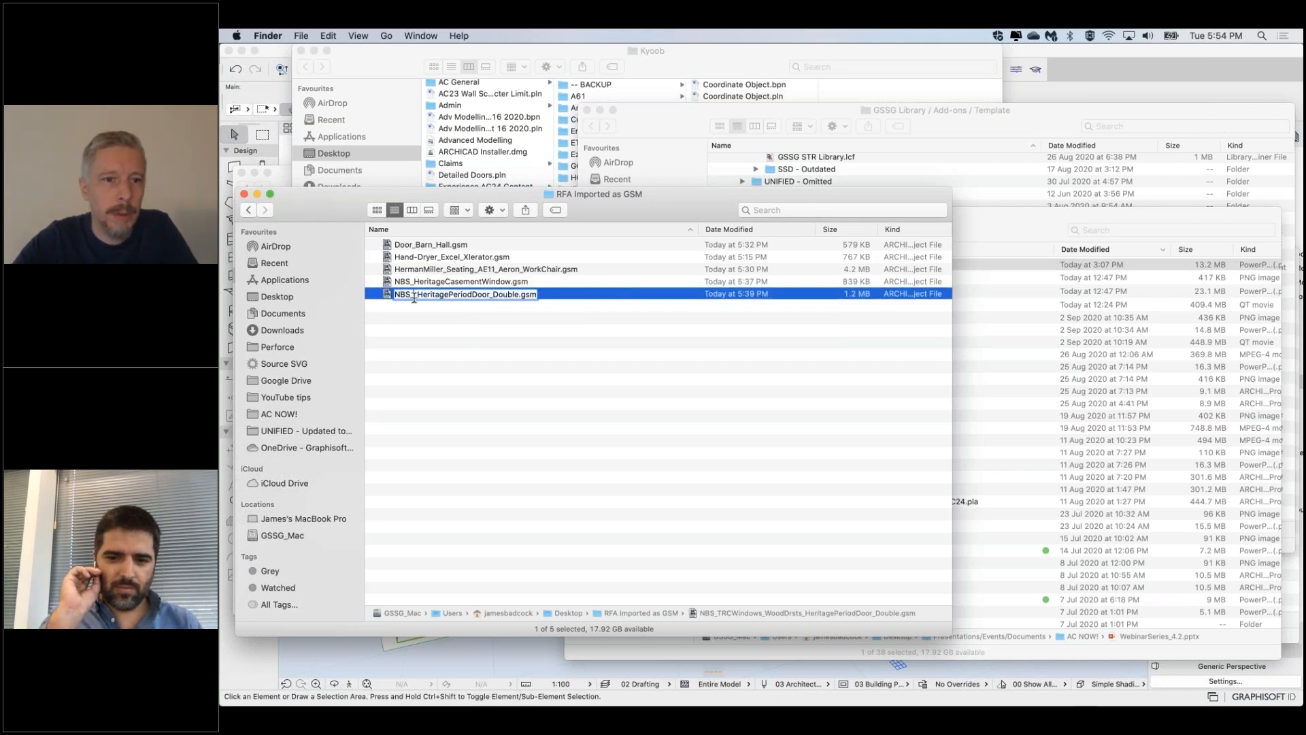
pyautogui.press('Return')
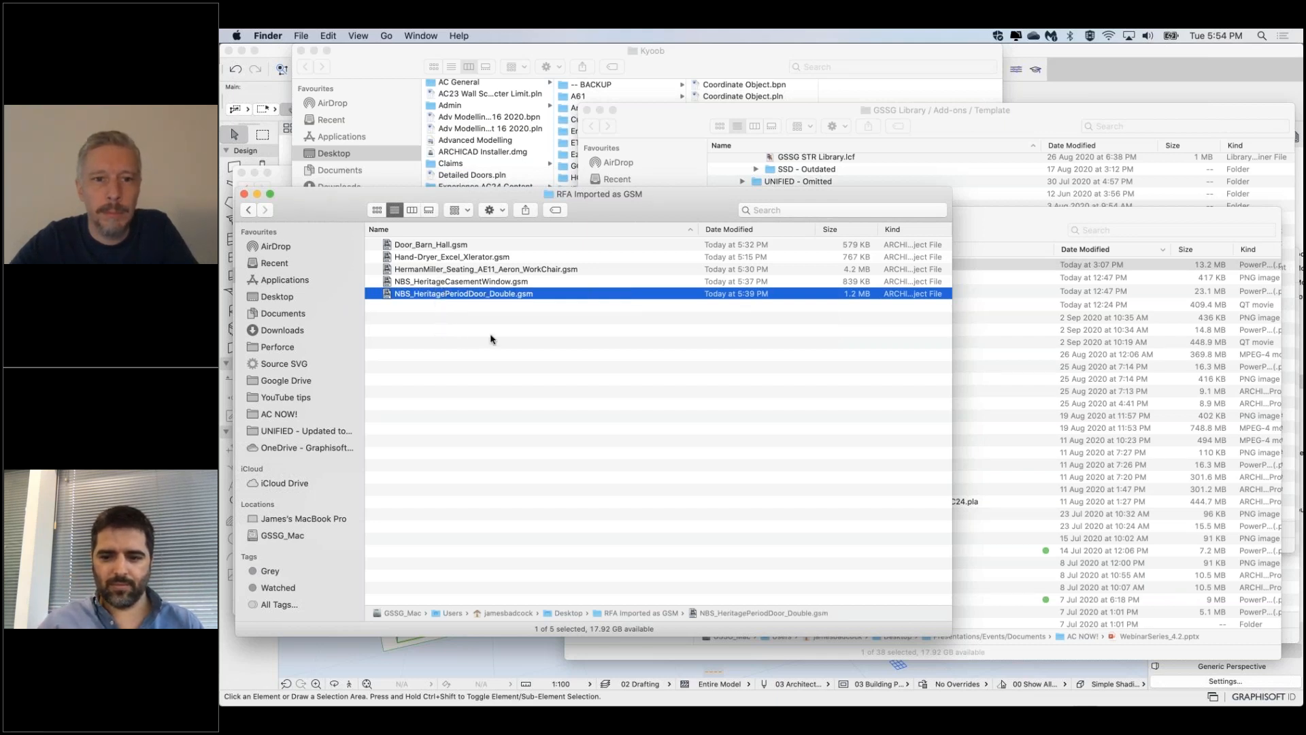
pyautogui.press('super+Tab')
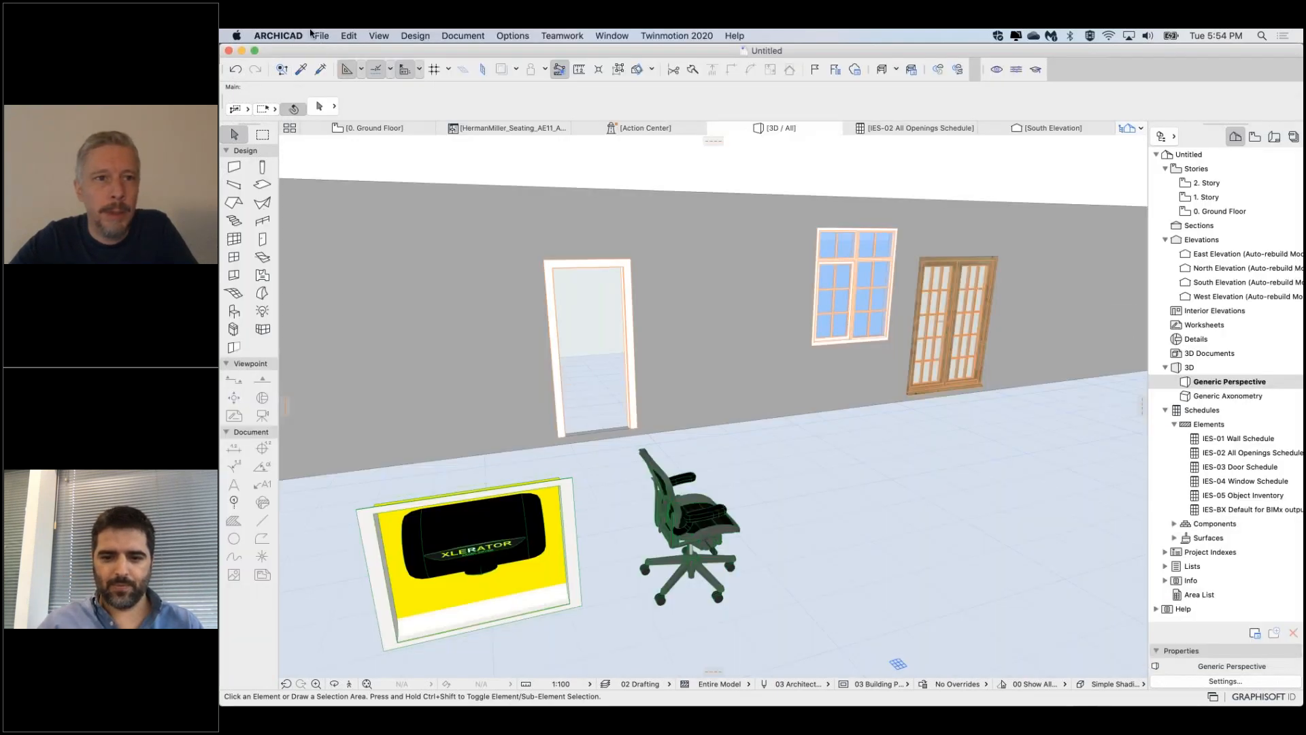
# Reload and apply the linked libraries in the Library Manager so the renamed GSM files are picked up, and accept
pyautogui.click(322, 35)
pyautogui.moveTo(334, 232)
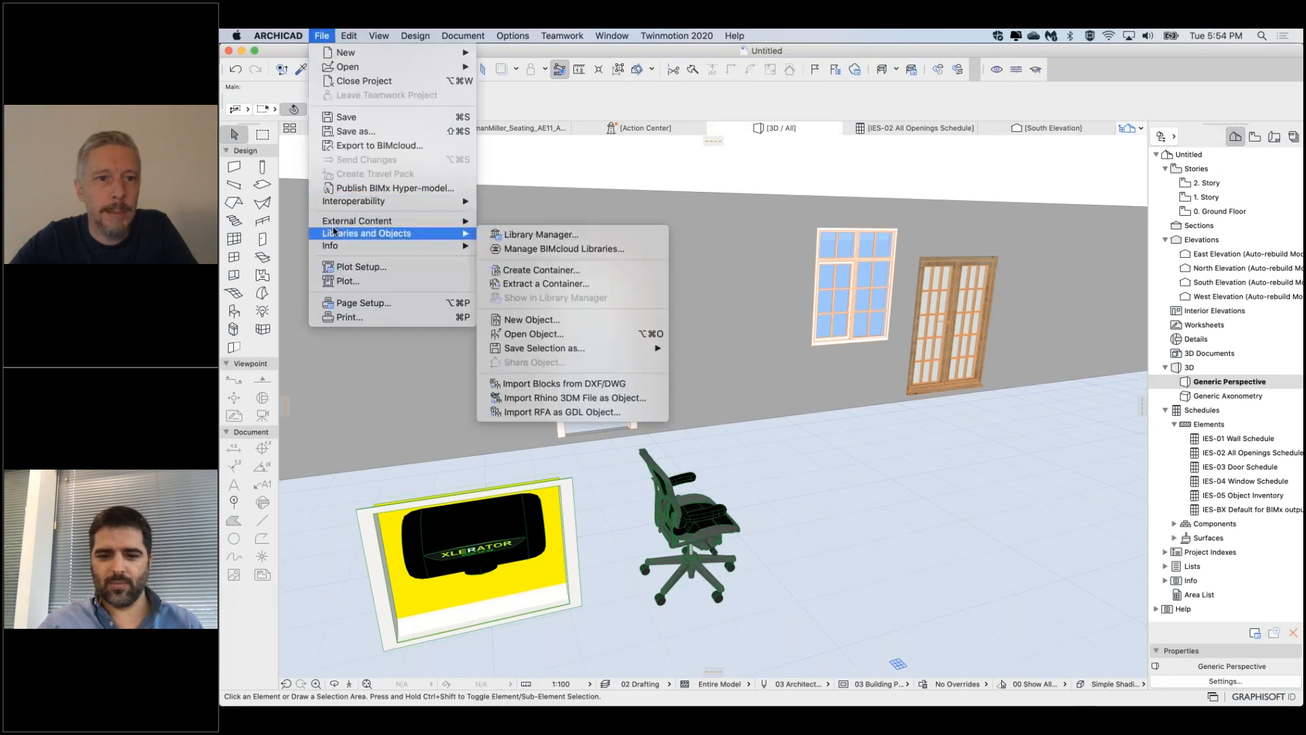
pyautogui.click(534, 236)
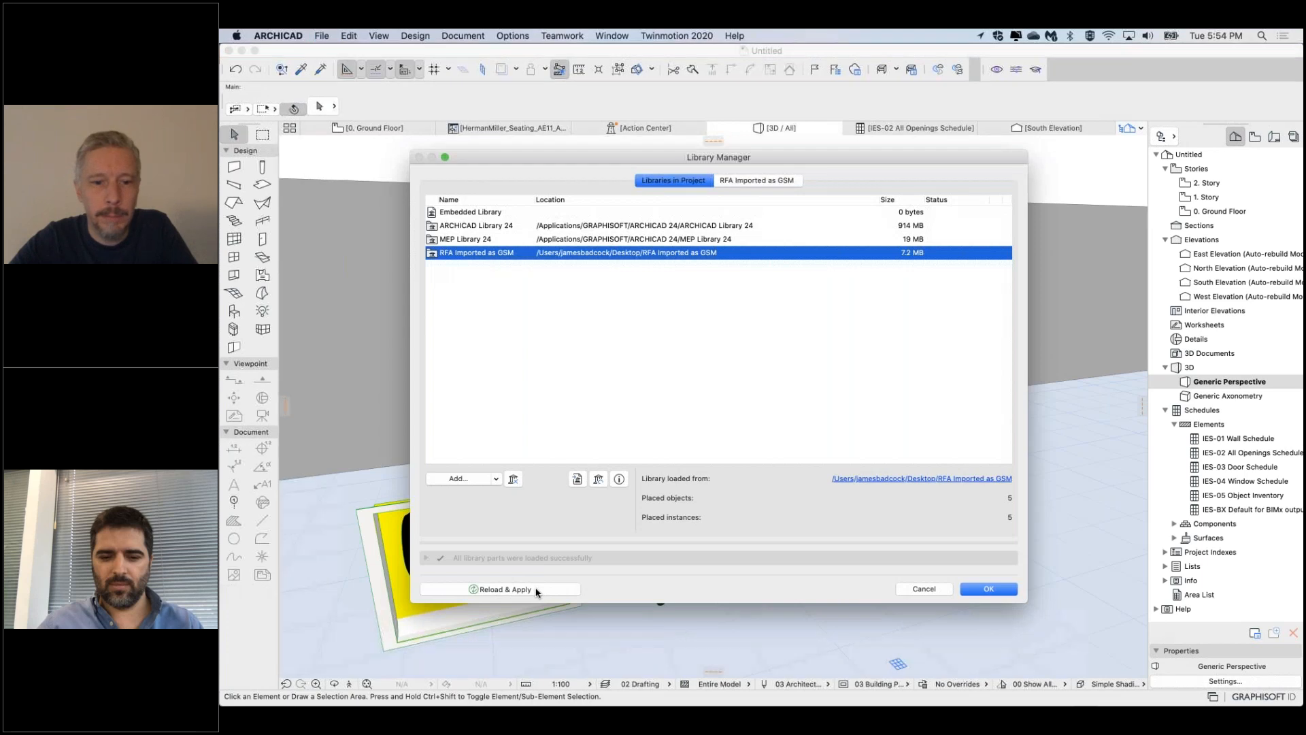
pyautogui.click(536, 590)
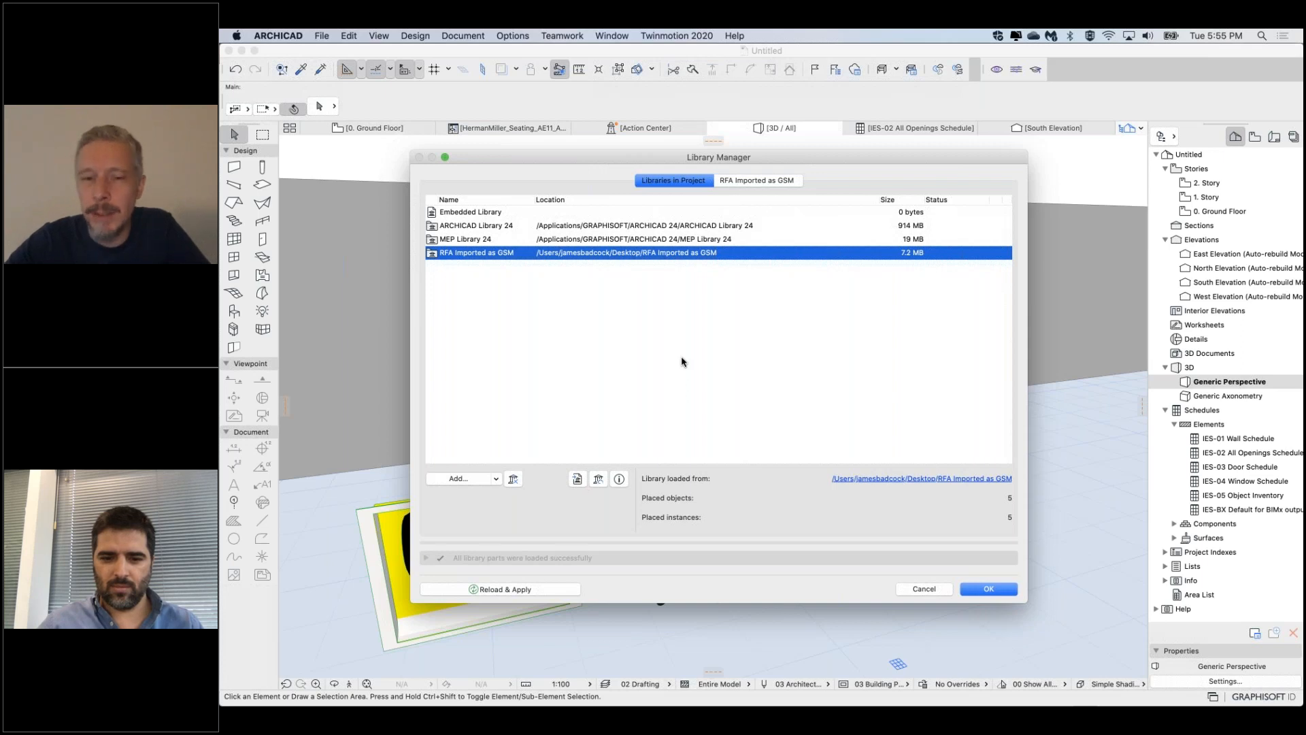
pyautogui.click(986, 589)
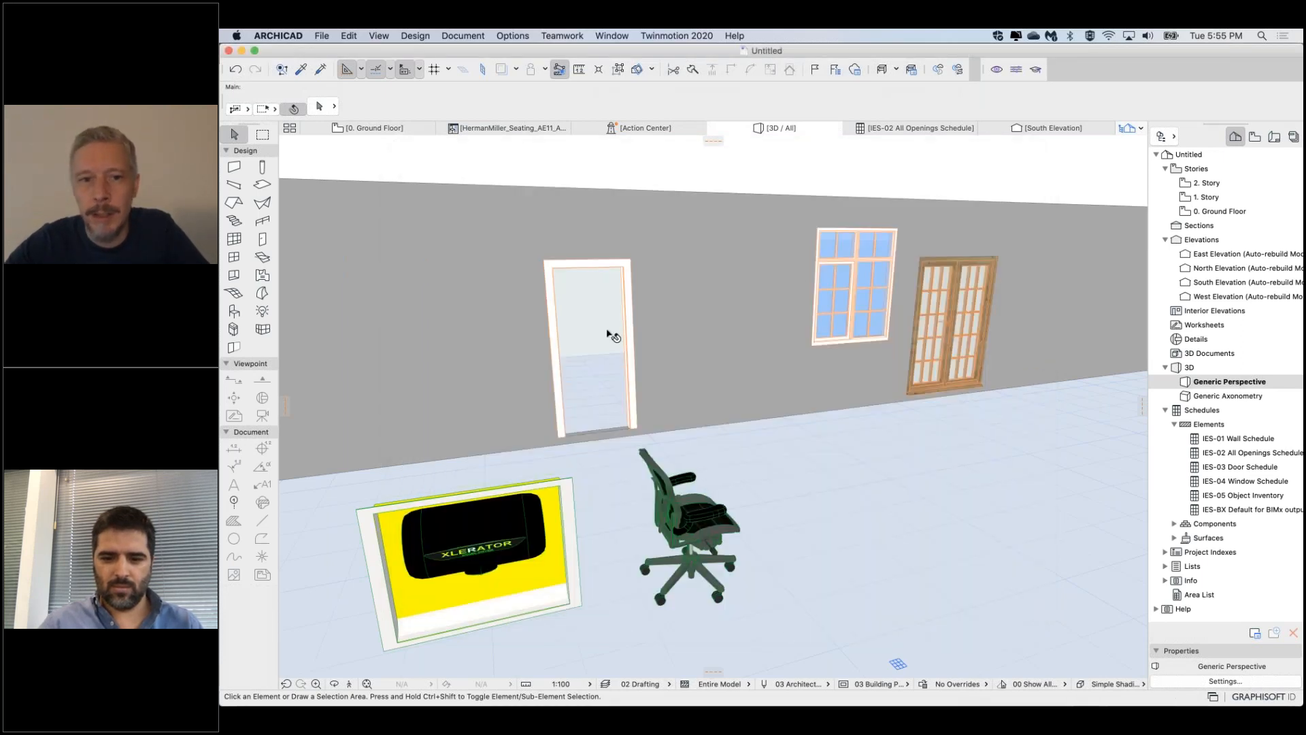
# Select the casement window and the heritage double door in the 3D view to check their library part names, and clear the selection
pyautogui.click(876, 264)
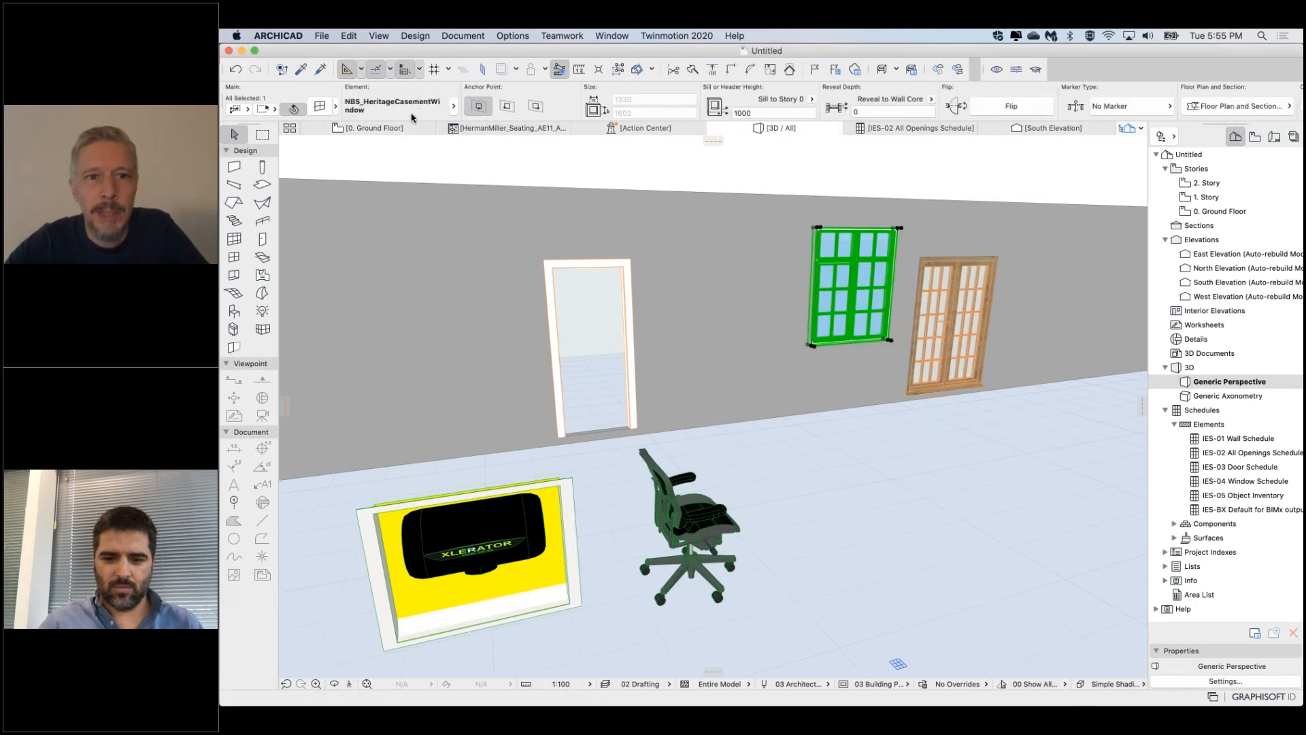
pyautogui.press('Tab')
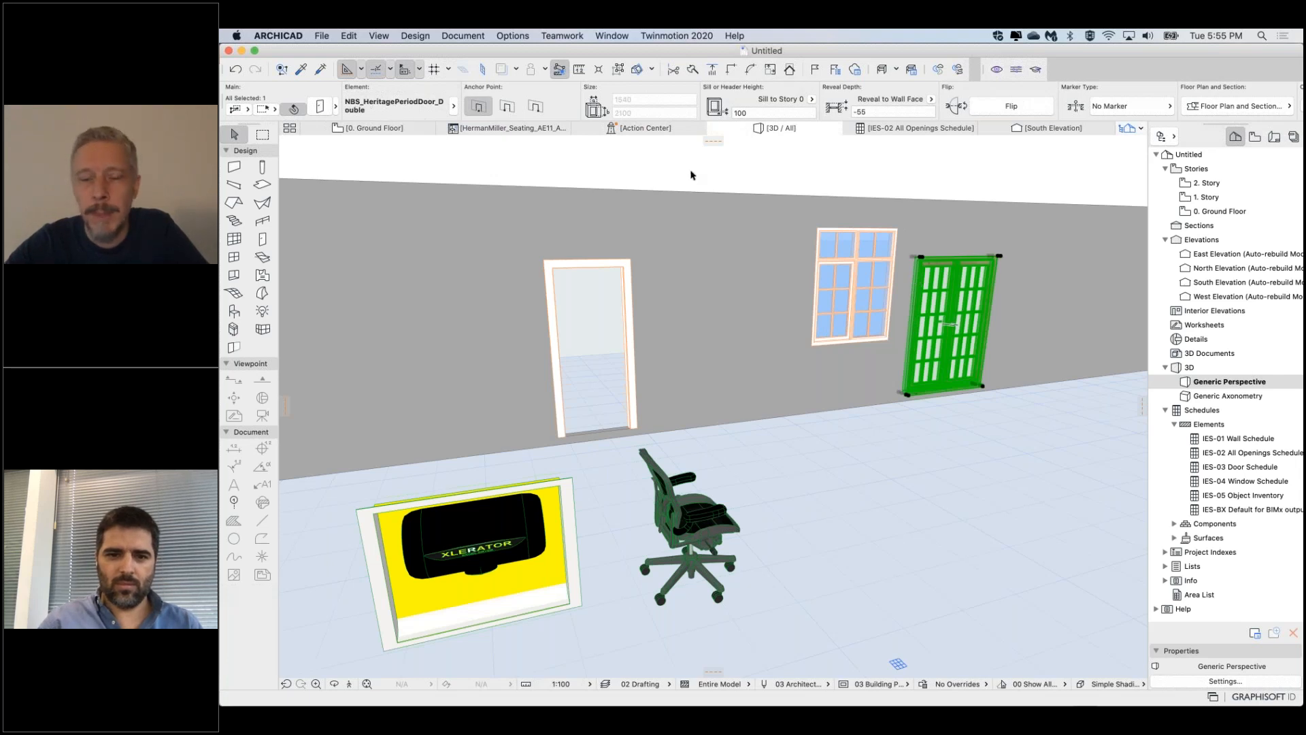
pyautogui.moveTo(950, 279)
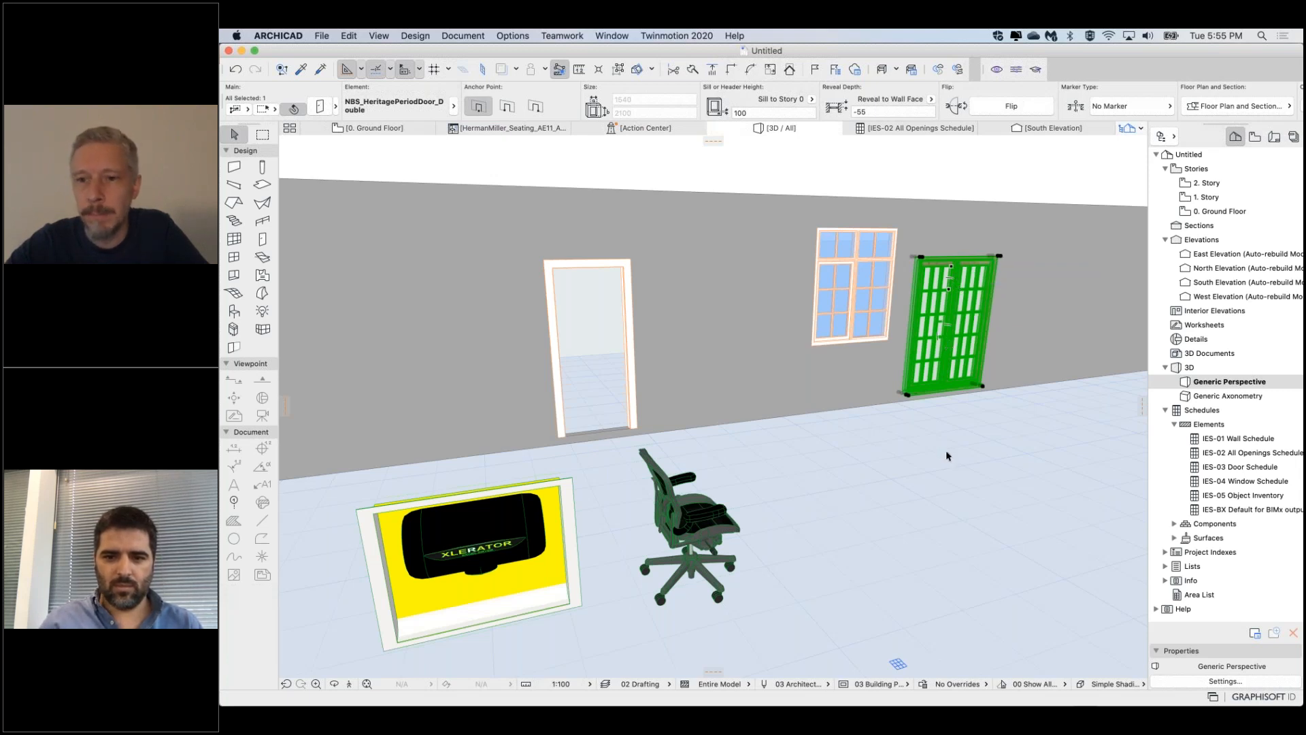
pyautogui.press('Escape')
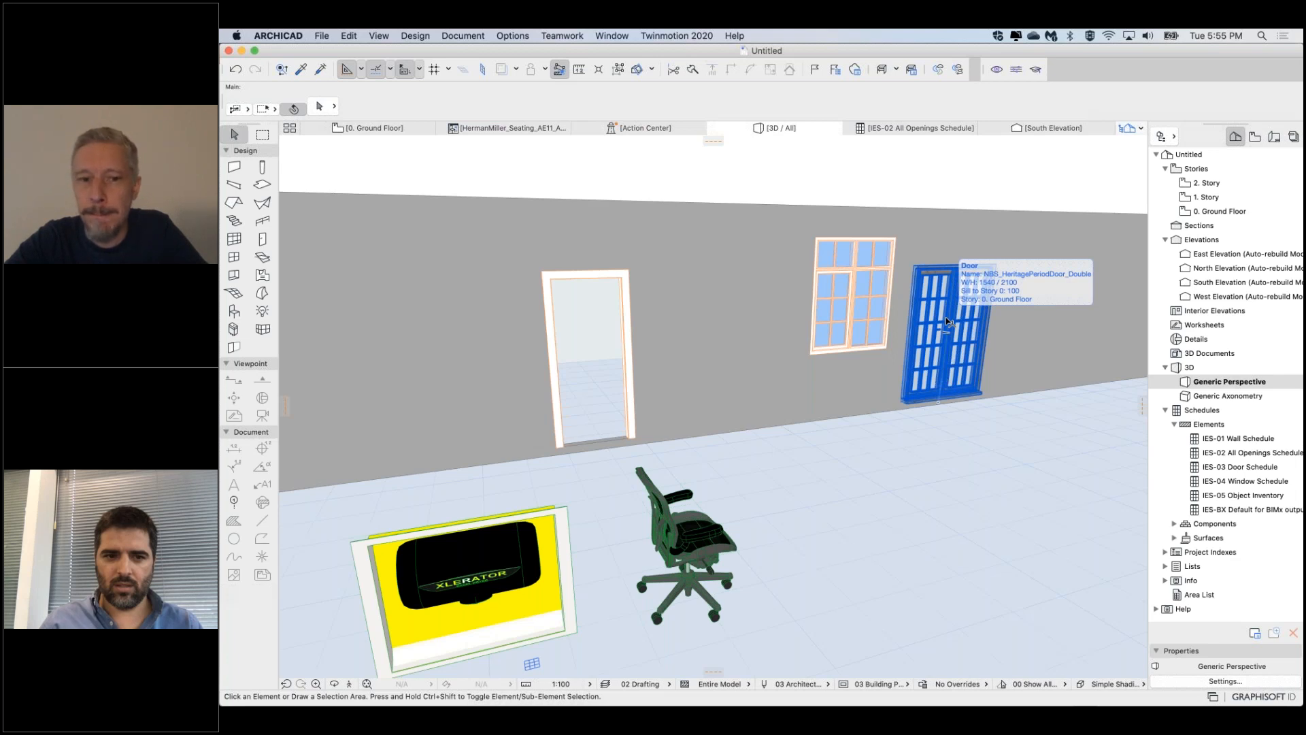
# Open the heritage double door's library part in the GDL object editor, review its details and saving options, and close it without saving
pyautogui.click(916, 391)
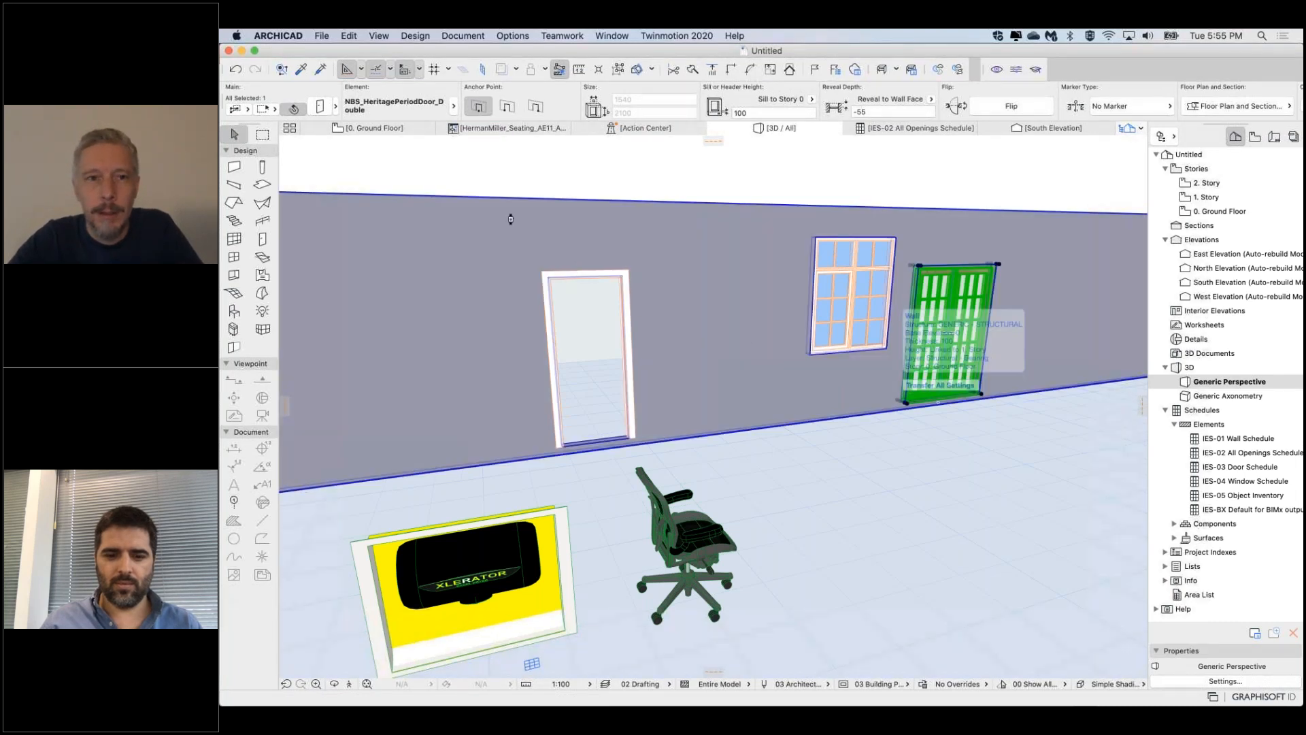
pyautogui.press('super+shift+o')
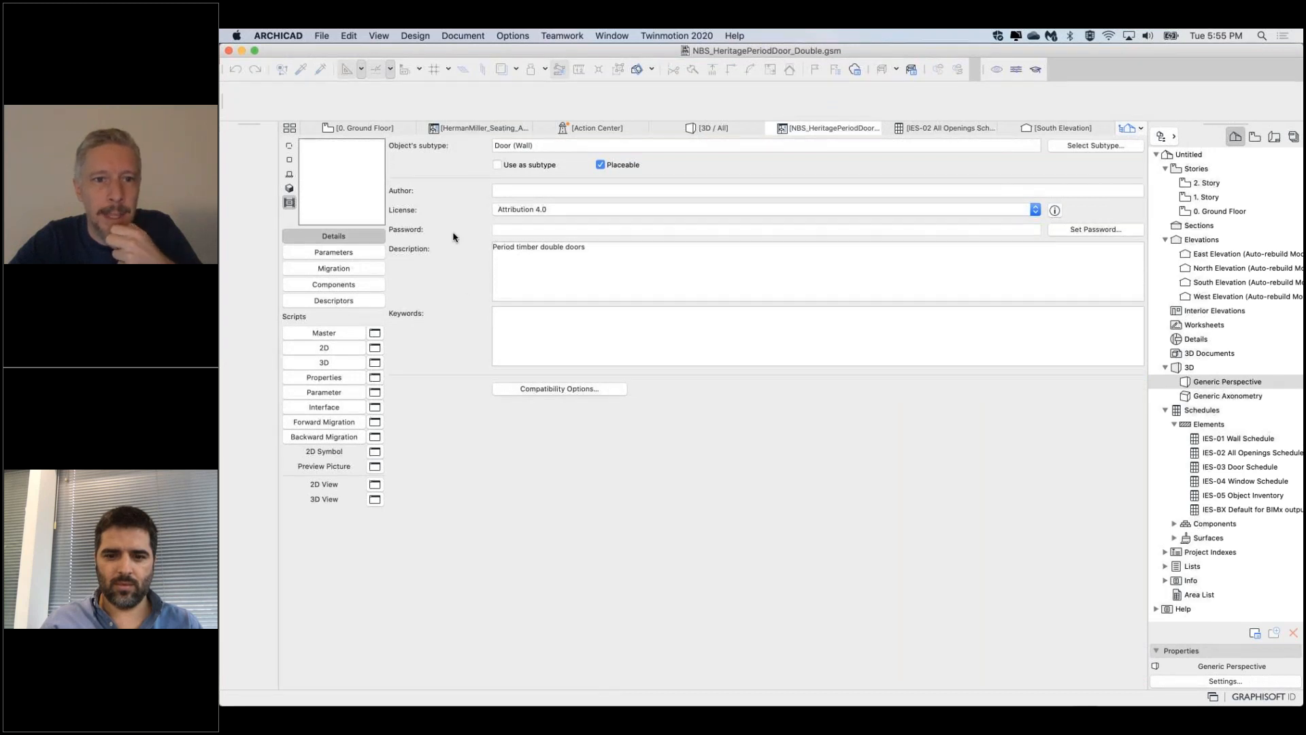
pyautogui.click(322, 35)
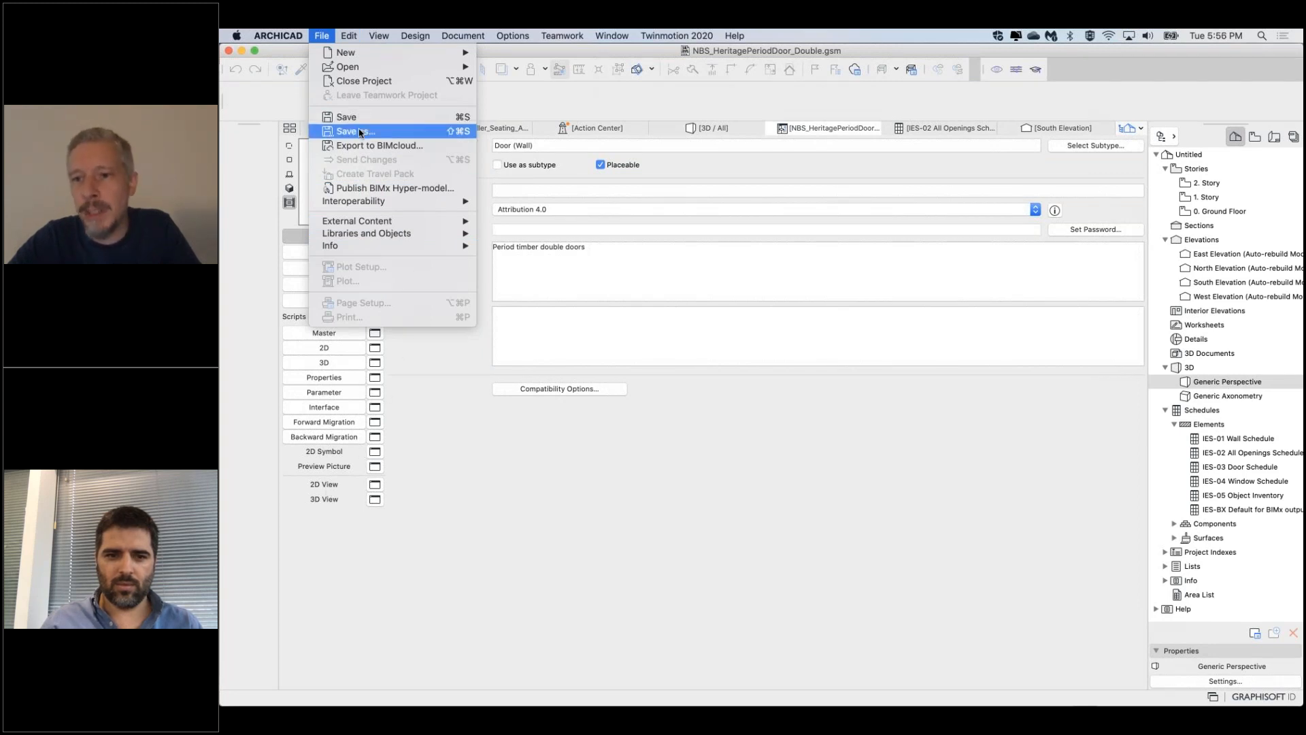
pyautogui.click(454, 398)
pyautogui.moveTo(773, 131)
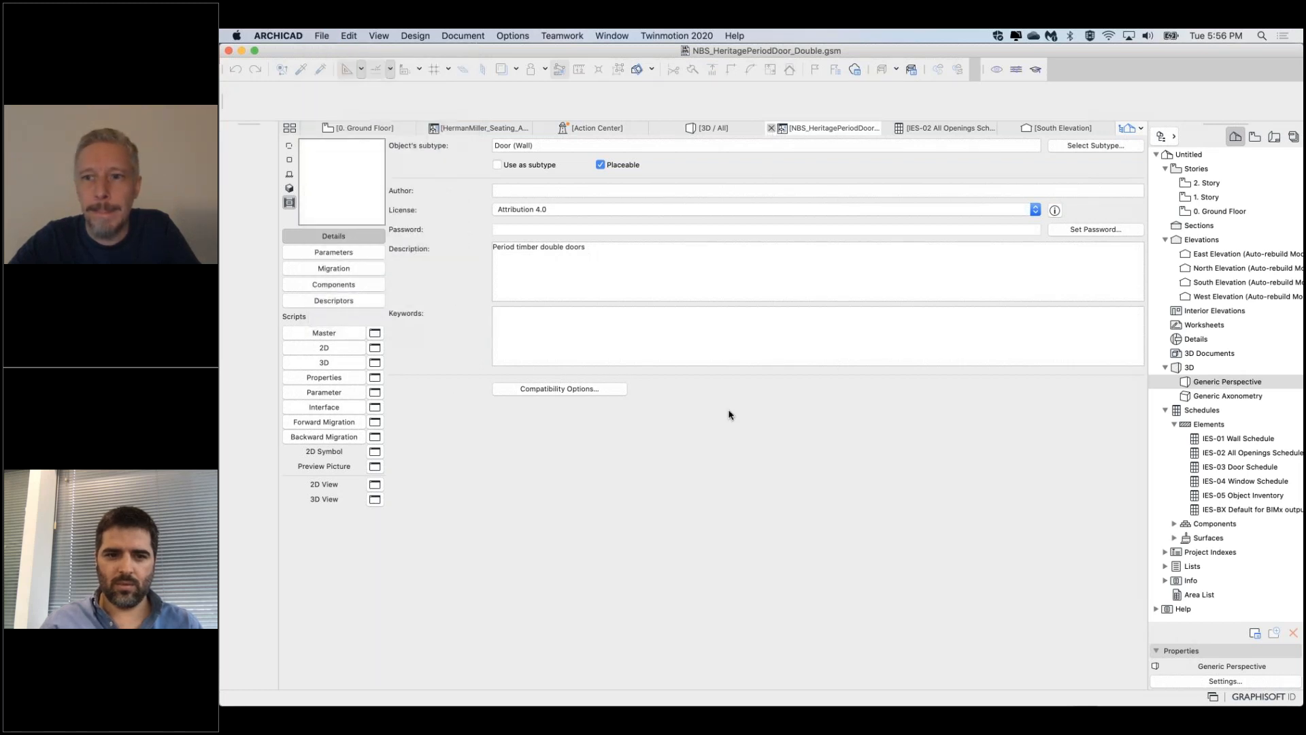
pyautogui.press('super+w')
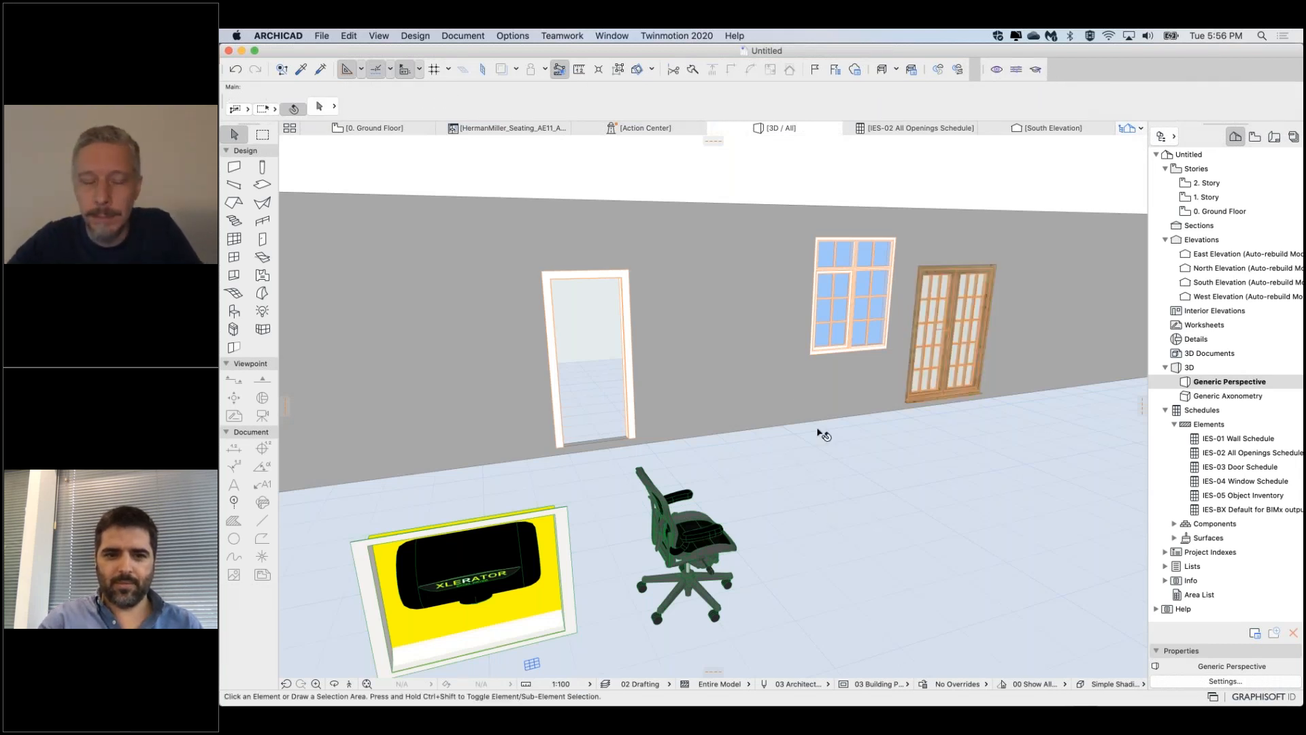
# Orbit the 3D view slightly and switch to the WebinarSeries_4.2 presentation in PowerPoint
pyautogui.moveTo(823, 434); pyautogui.dragTo(782, 439)
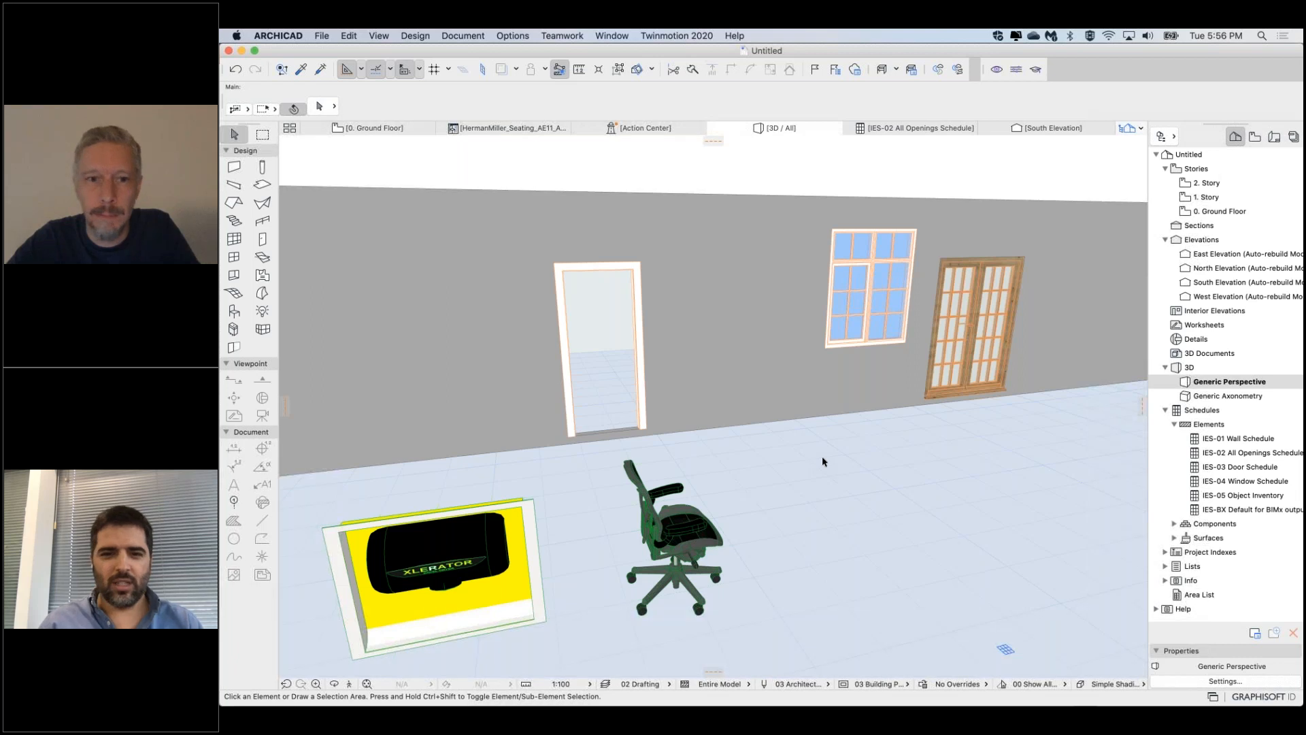
pyautogui.press('super+Tab')
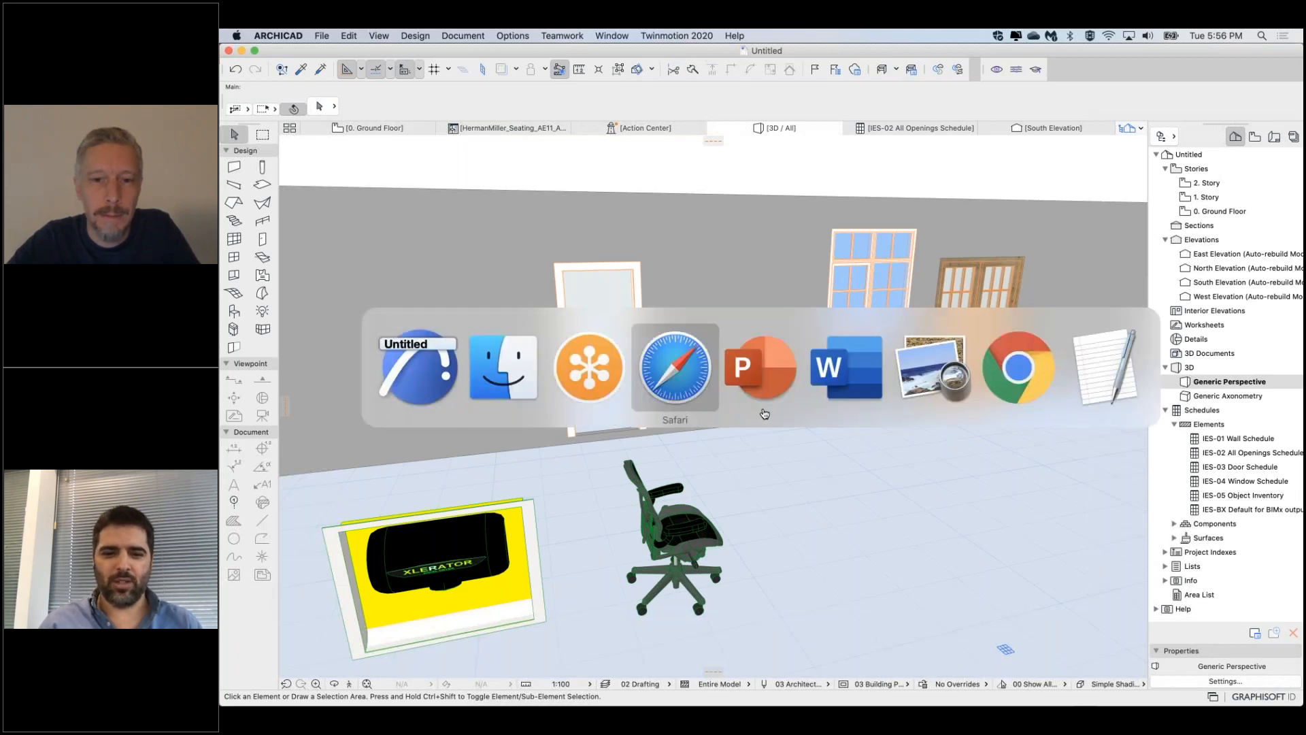
pyautogui.click(771, 368)
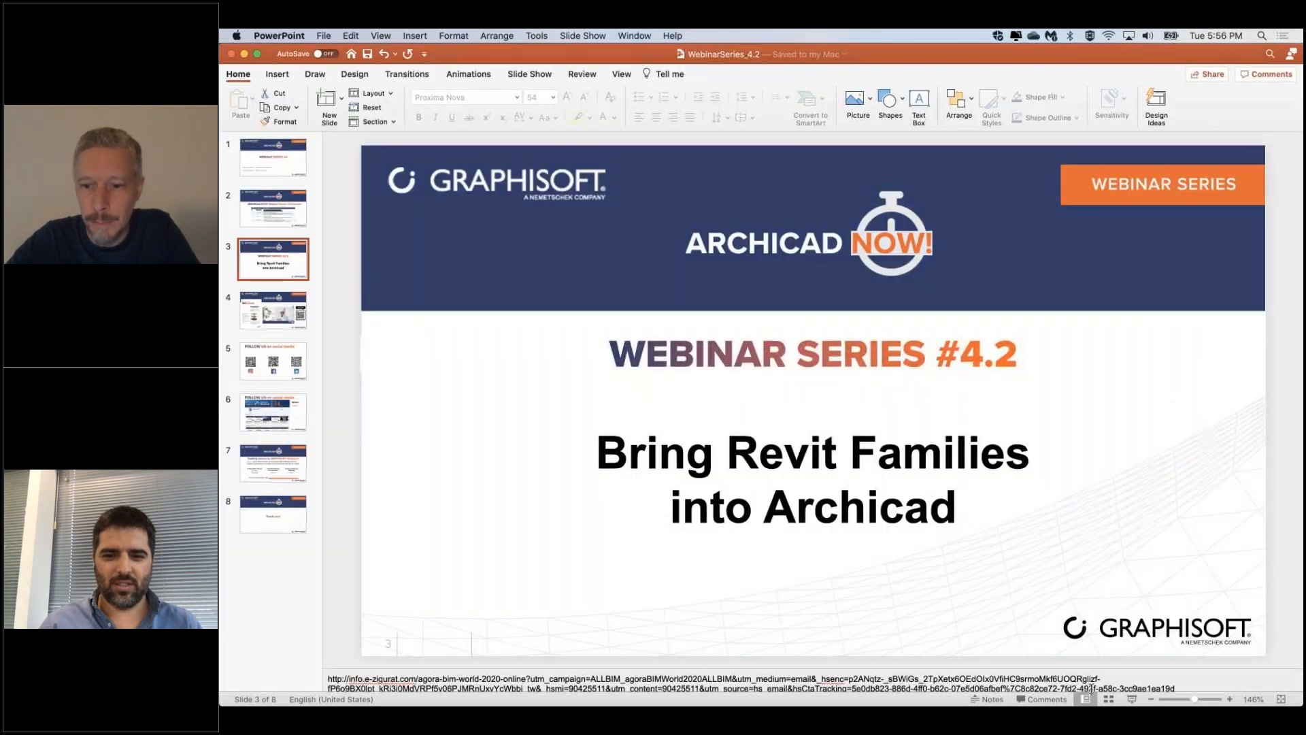